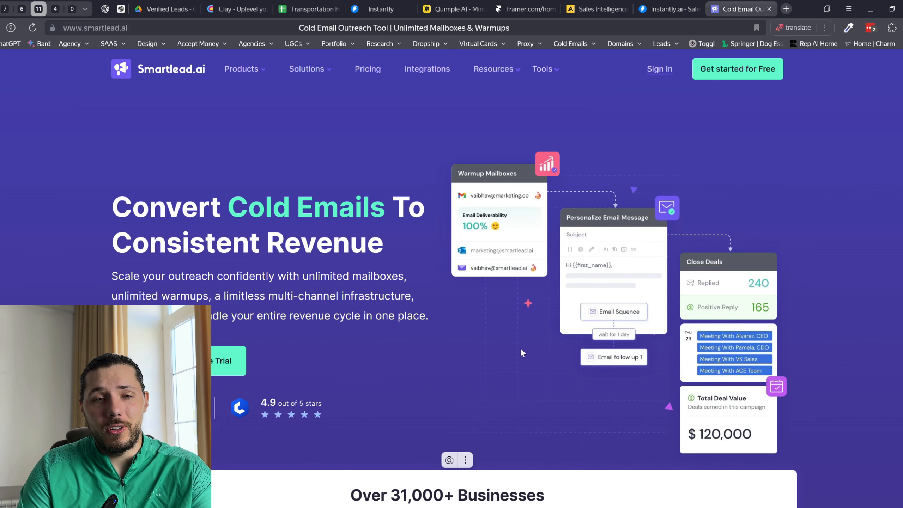
# - Compare the Smartlead and Instantly homepages, scrolling through each site
pyautogui.click(671, 1)
pyautogui.scroll(-10, 723, 187)
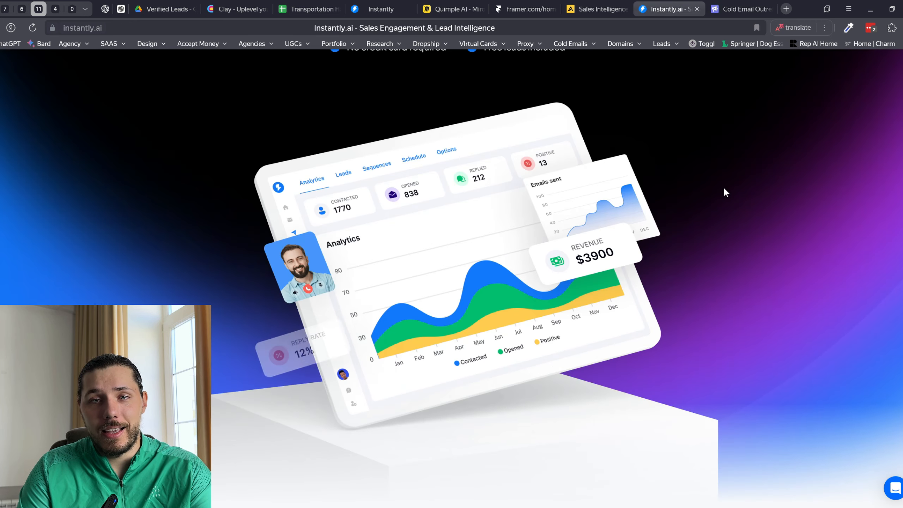
pyautogui.click(735, 4)
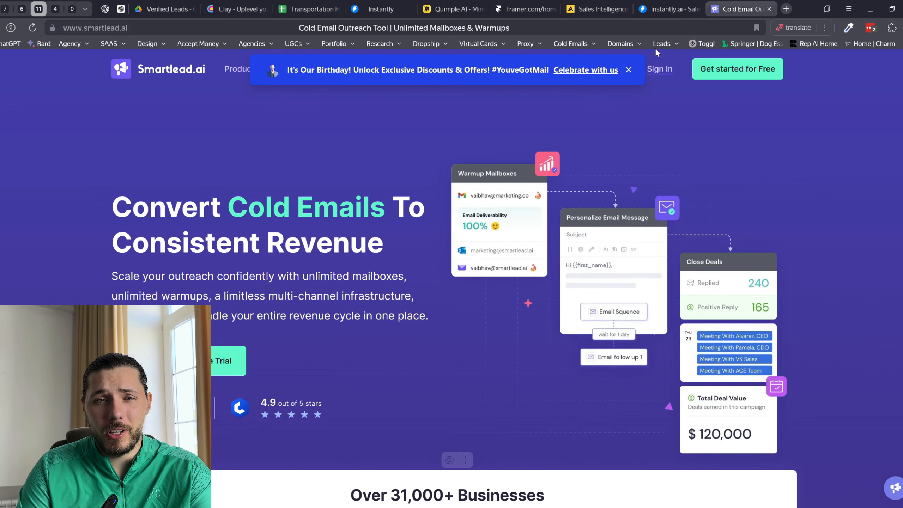
pyautogui.click(658, 6)
pyautogui.scroll(-10, 610, 296)
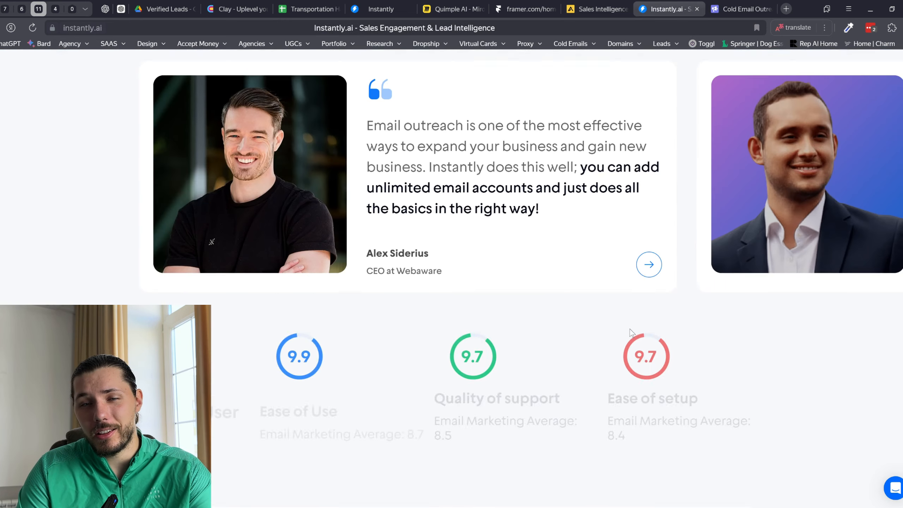
pyautogui.scroll(4, 565, 342)
pyautogui.scroll(15, 565, 339)
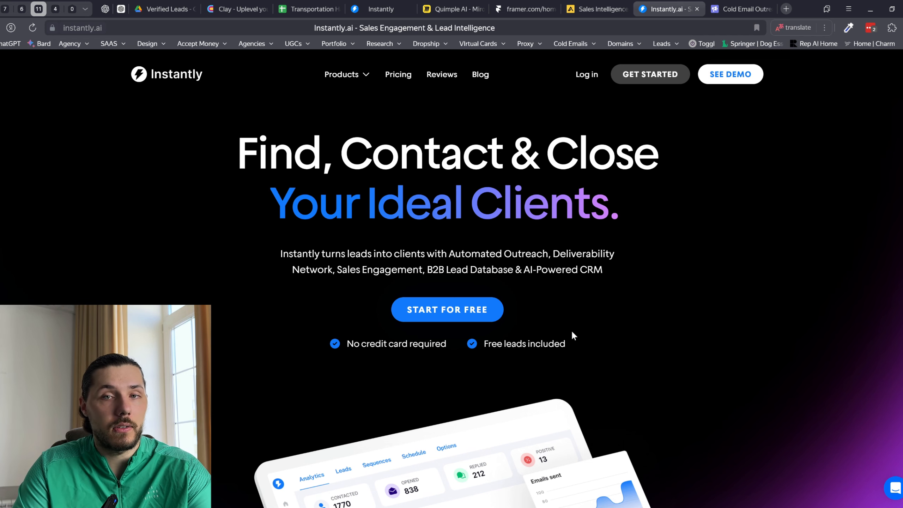
pyautogui.click(747, 9)
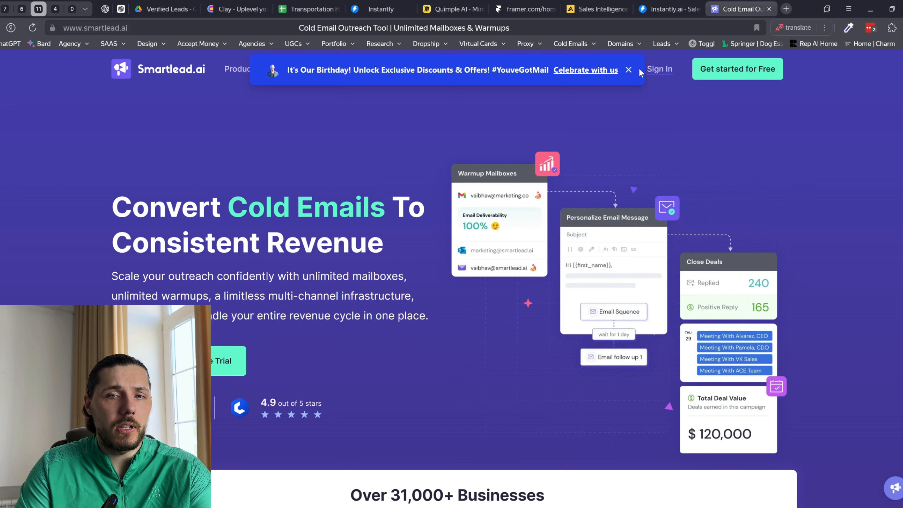
# - Dismiss Smartlead's birthday promo banner, then close both the Instantly and Smartlead tabs
pyautogui.click(629, 70)
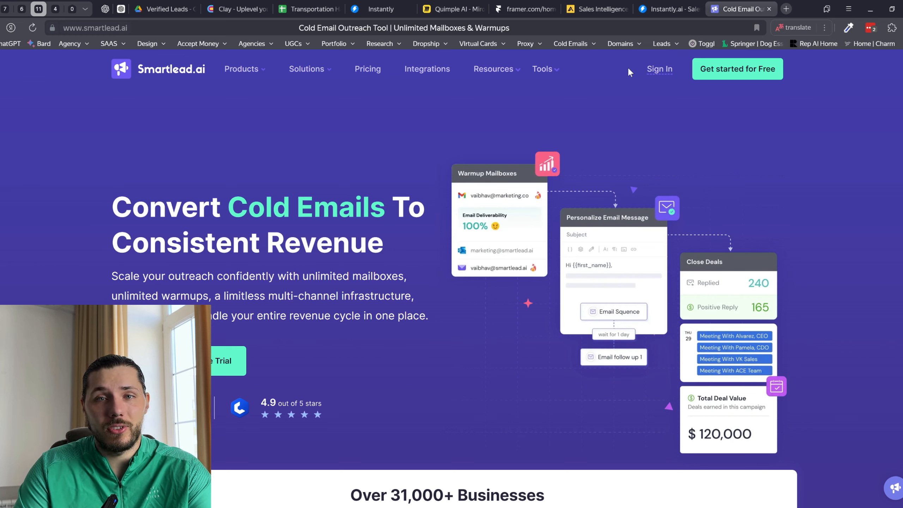
pyautogui.click(668, 9)
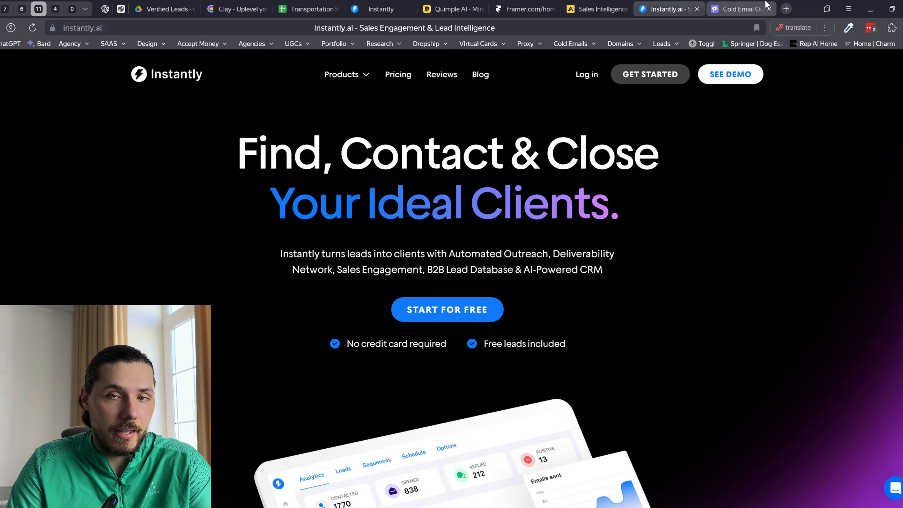
pyautogui.click(697, 9)
pyautogui.click(697, 9)
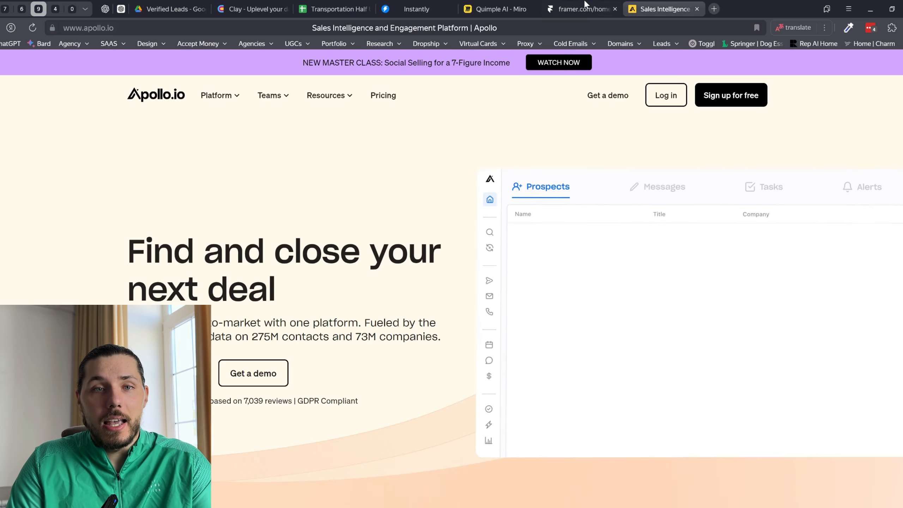
# - On the Quimple AI board, delete the connector running from Namecheap to Instantly
pyautogui.click(535, 5)
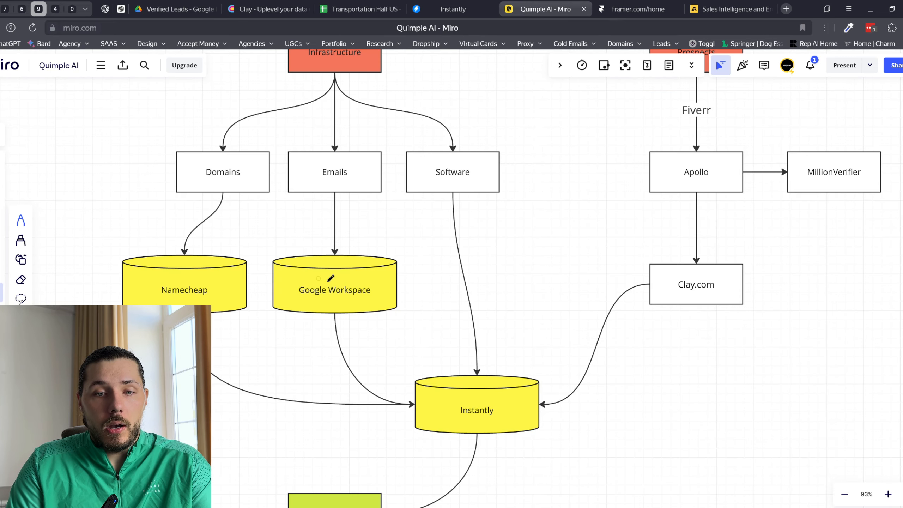
pyautogui.moveTo(488, 356); pyautogui.dragTo(503, 373)
pyautogui.moveTo(212, 384); pyautogui.dragTo(382, 419)
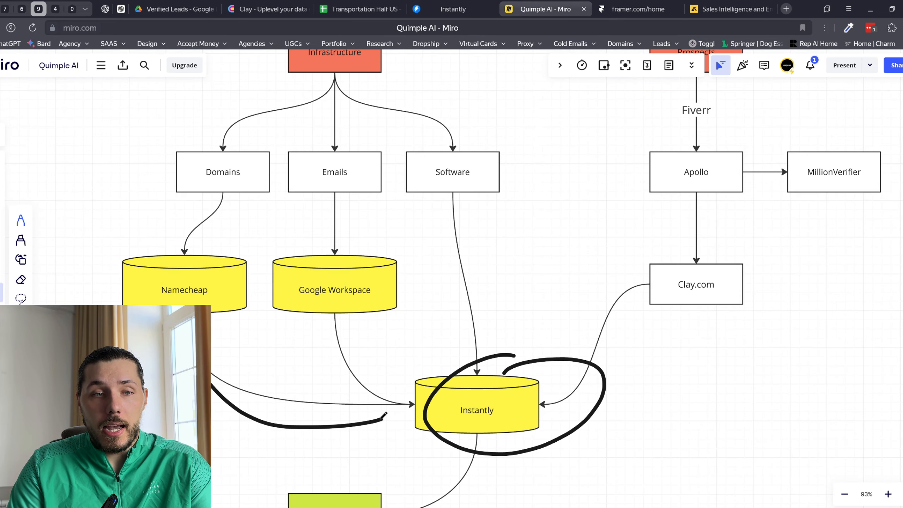
pyautogui.hotkey('ctrl', 'z')
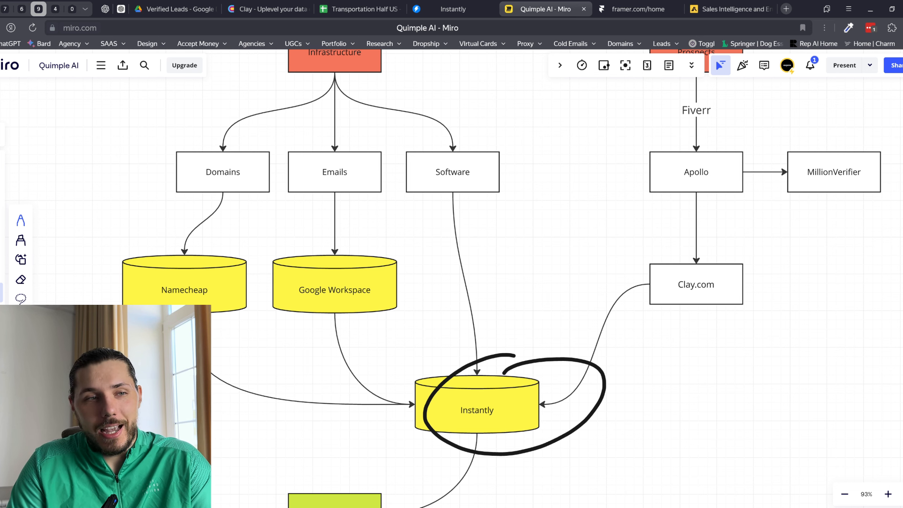
pyautogui.click(1, 162)
pyautogui.click(199, 357)
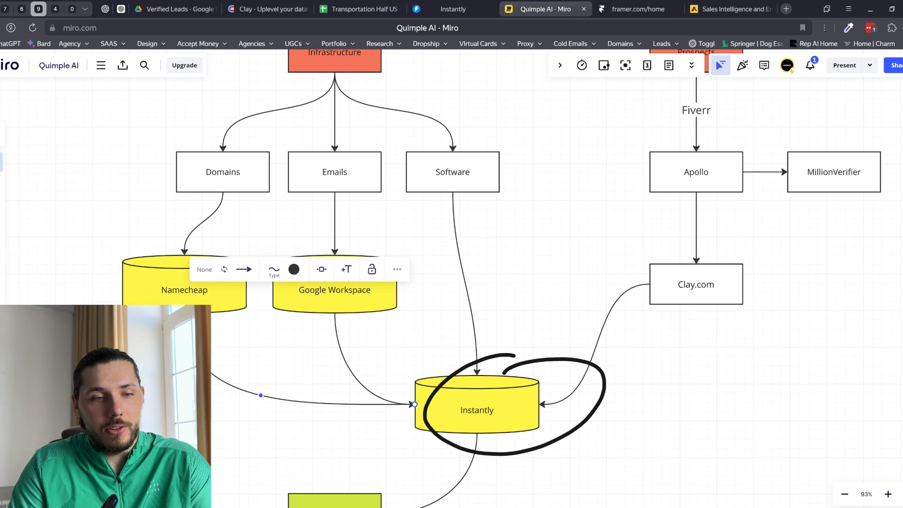
pyautogui.press('Delete')
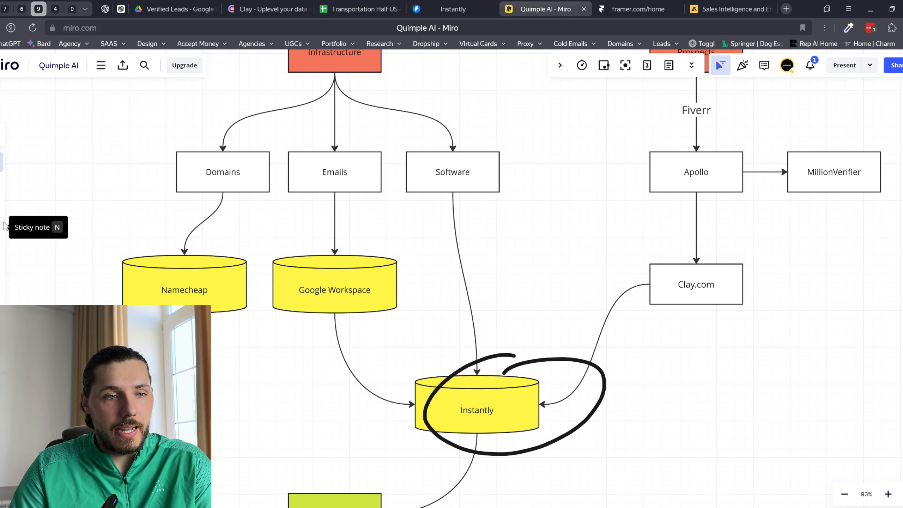
# - Connect Namecheap to Google Workspace with an arrow and sketch an arrow from Google Workspace to Instantly
pyautogui.click(206, 297)
pyautogui.moveTo(246, 284); pyautogui.dragTo(273, 285)
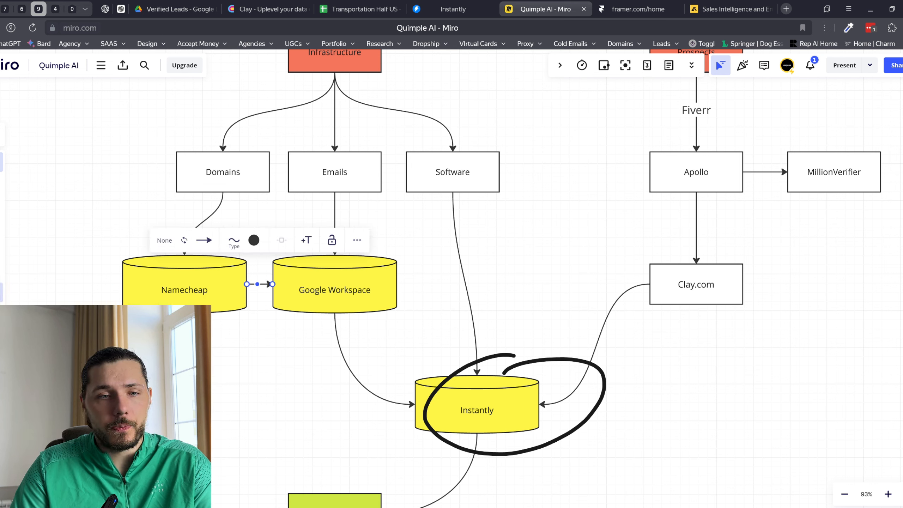
pyautogui.click(2, 293)
pyautogui.moveTo(345, 300); pyautogui.dragTo(439, 409)
pyautogui.moveTo(406, 380)
pyautogui.mouseDown()
pyautogui.moveTo(440, 409)
pyautogui.moveTo(368, 407)
pyautogui.mouseUp()
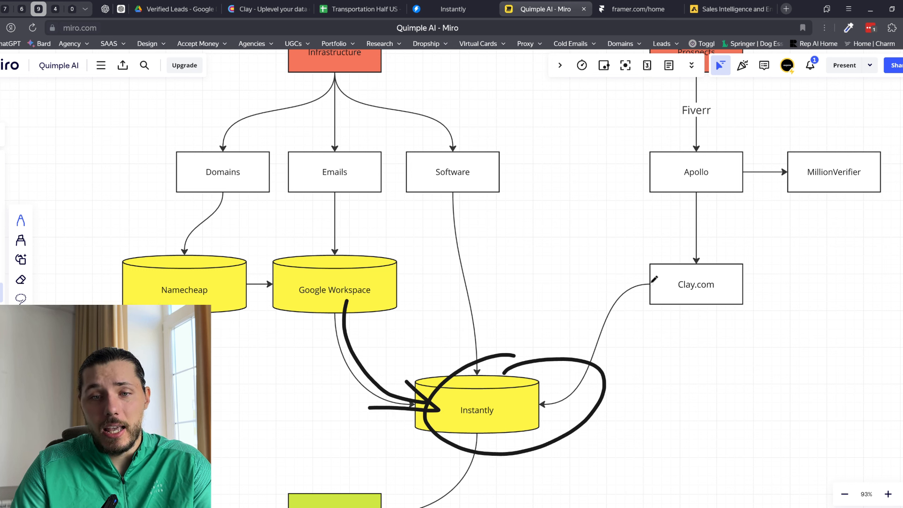
# - Sketch lines from Clay.com and Instantly toward Start, then undo those strokes
pyautogui.moveTo(652, 276)
pyautogui.mouseDown()
pyautogui.moveTo(567, 326)
pyautogui.moveTo(497, 383)
pyautogui.mouseUp()
pyautogui.moveTo(518, 355); pyautogui.dragTo(492, 345)
pyautogui.hotkey('ctrl', 'z')
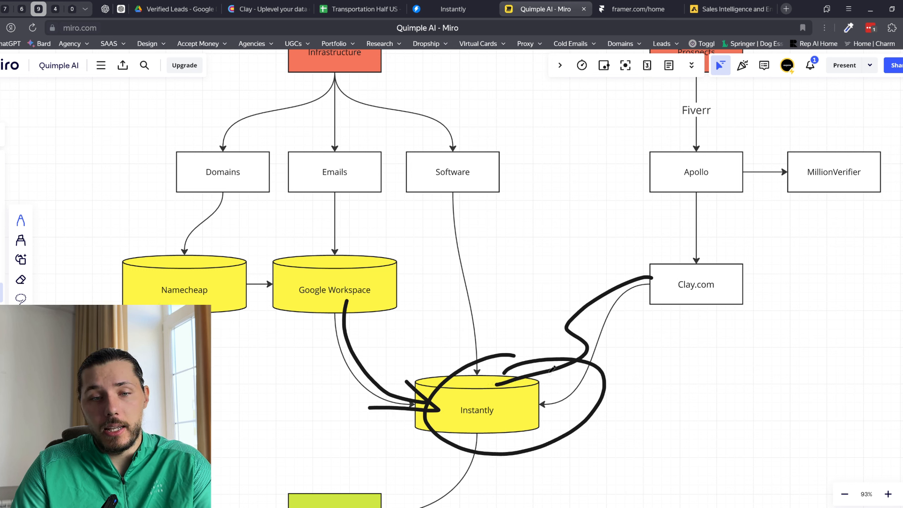
pyautogui.hotkey('ctrl', 'z')
pyautogui.hotkey('ctrl', 'z')
pyautogui.hotkey('ctrl', 'z')
pyautogui.hotkey('ctrl', 'z')
pyautogui.hotkey('ctrl', 'z')
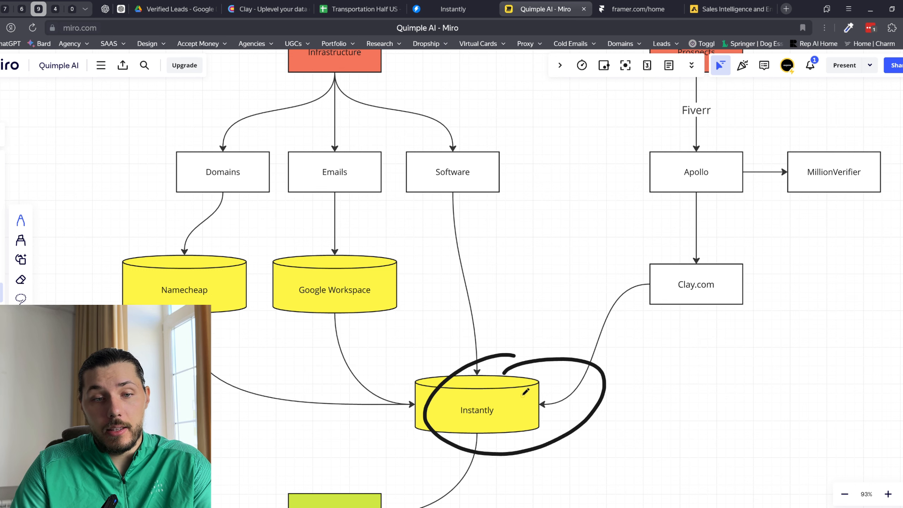
pyautogui.scroll(-5, 525, 391)
pyautogui.moveTo(449, 269); pyautogui.dragTo(351, 300)
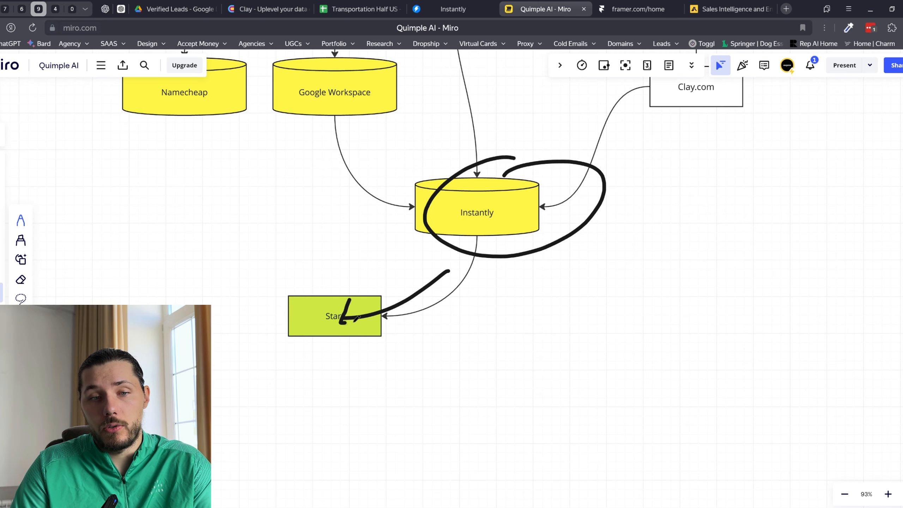
pyautogui.hotkey('ctrl', 'z')
pyautogui.hotkey('ctrl', 'z')
pyautogui.press('v')
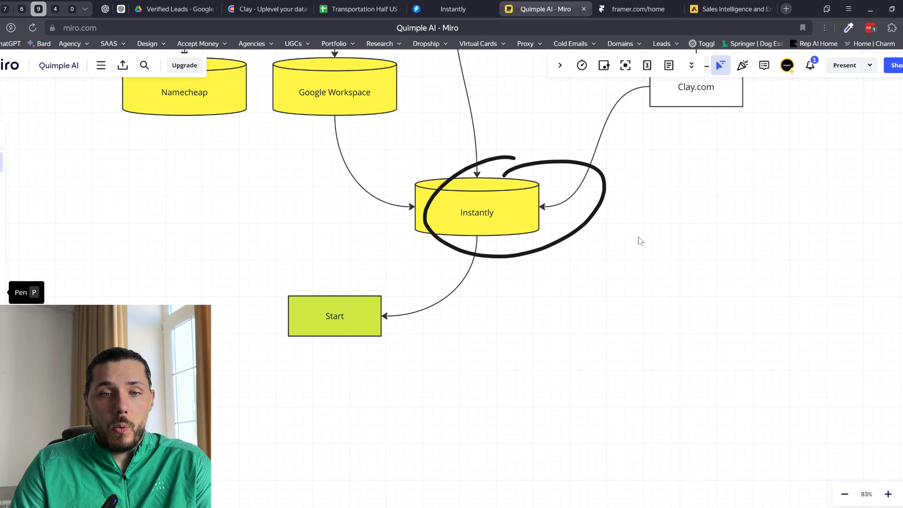
# - Delete the loop drawn around Instantly and move to the other browser window
pyautogui.click(568, 237)
pyautogui.press('Delete')
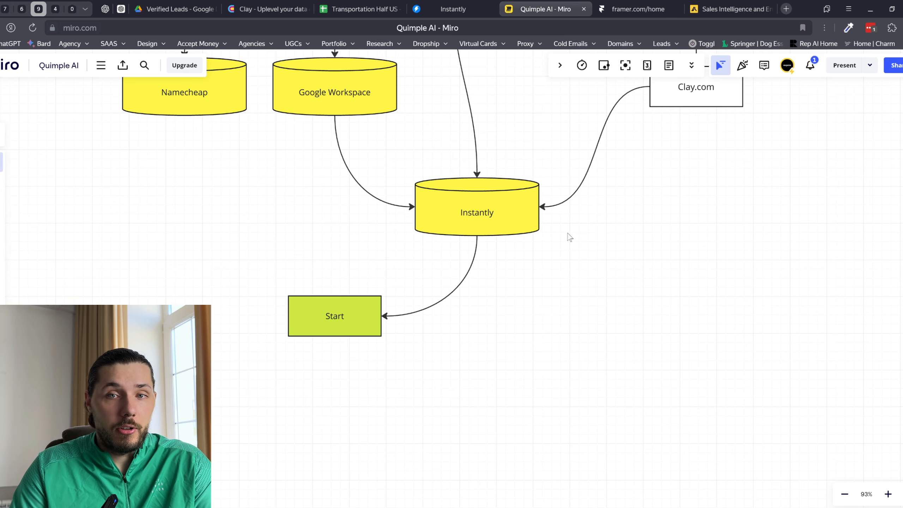
pyautogui.scroll(4, 569, 237)
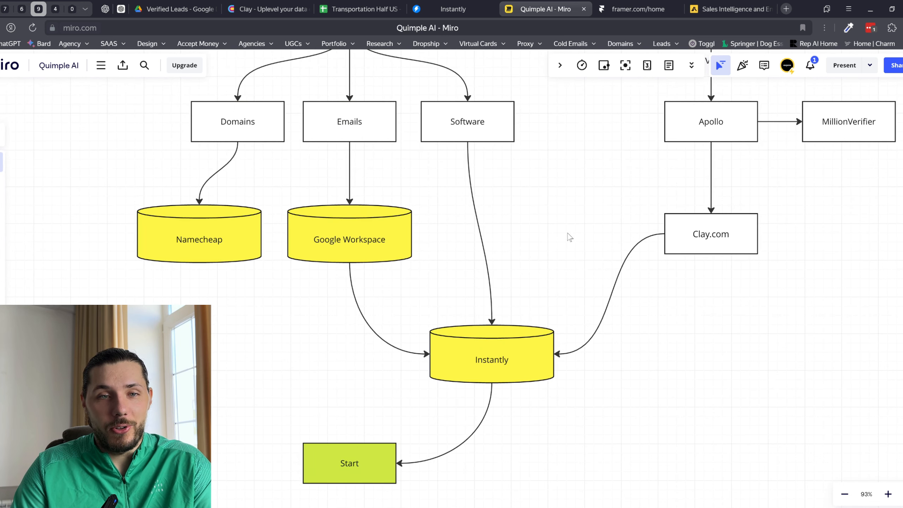
pyautogui.scroll(3, 478, 208)
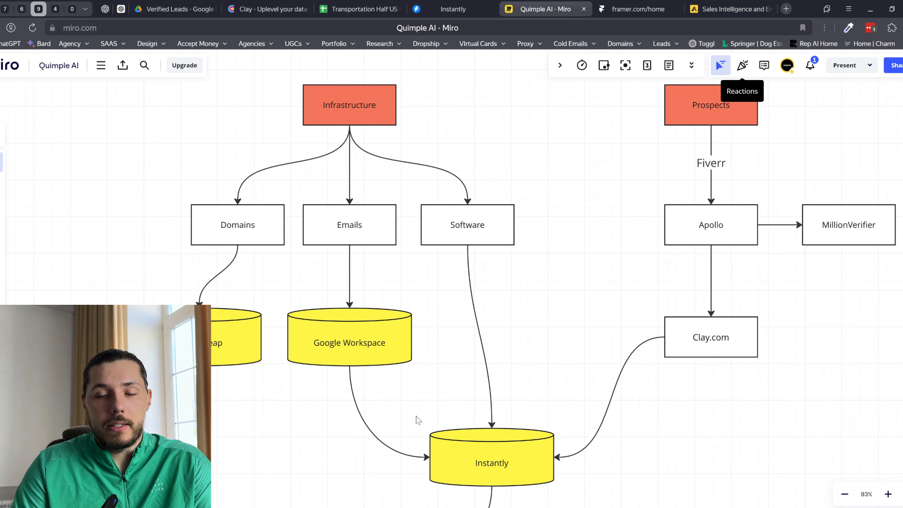
pyautogui.hotkey('alt', 'Tab')
# - Run a Namecheap Domain Name Search for stupidautomations.com to see its price and alternatives
pyautogui.click(442, 2)
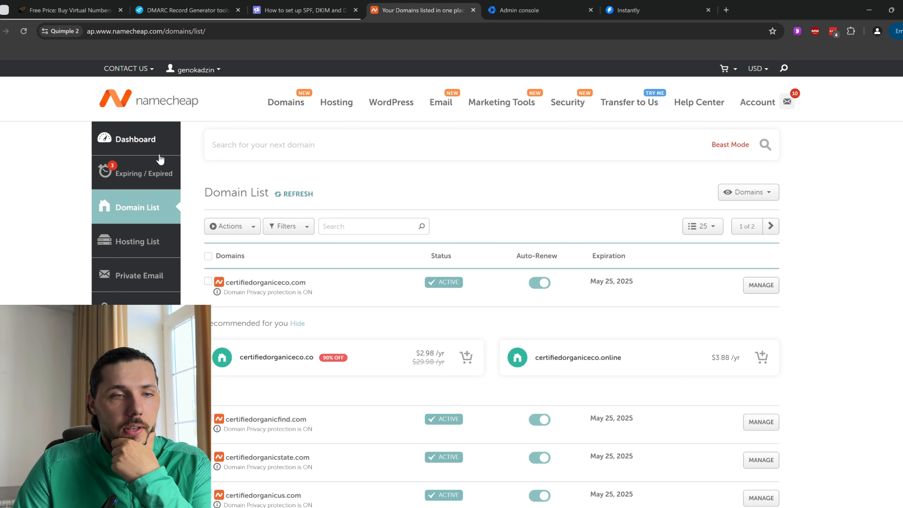
pyautogui.moveTo(288, 109)
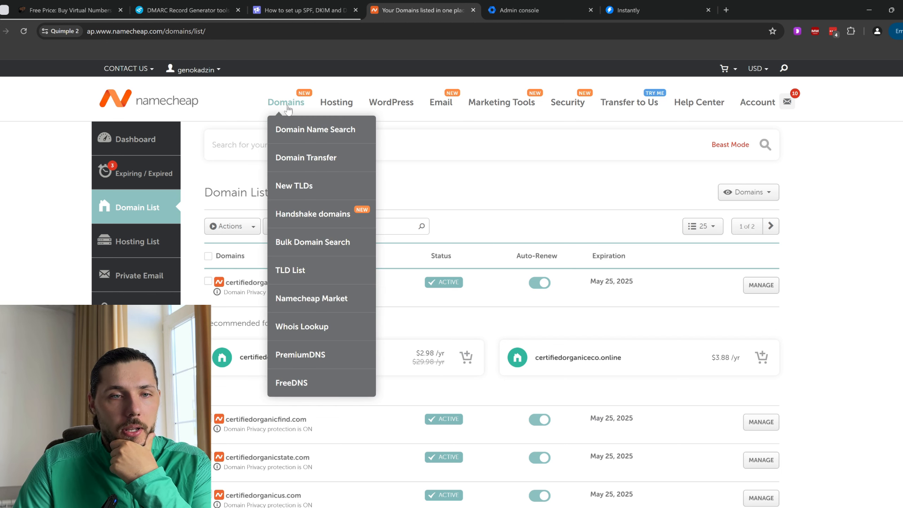
pyautogui.click(304, 131)
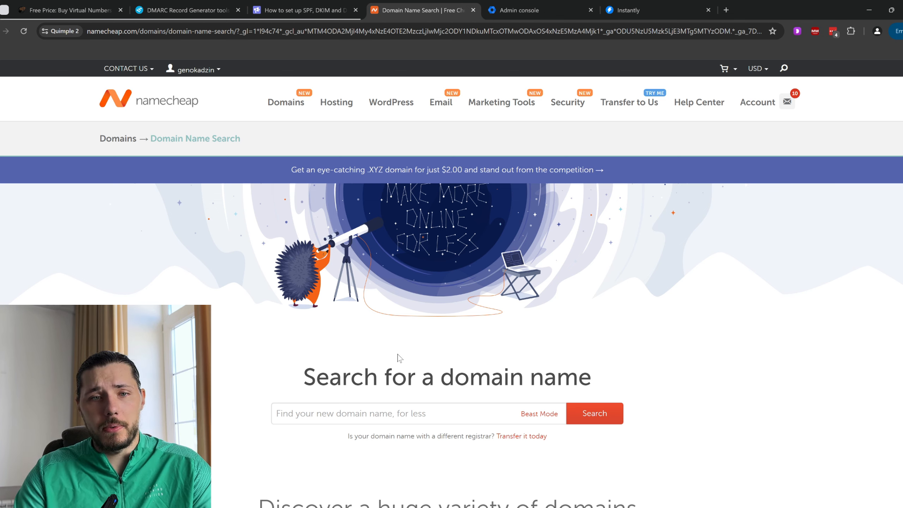
pyautogui.scroll(-2, 398, 354)
pyautogui.click(366, 295)
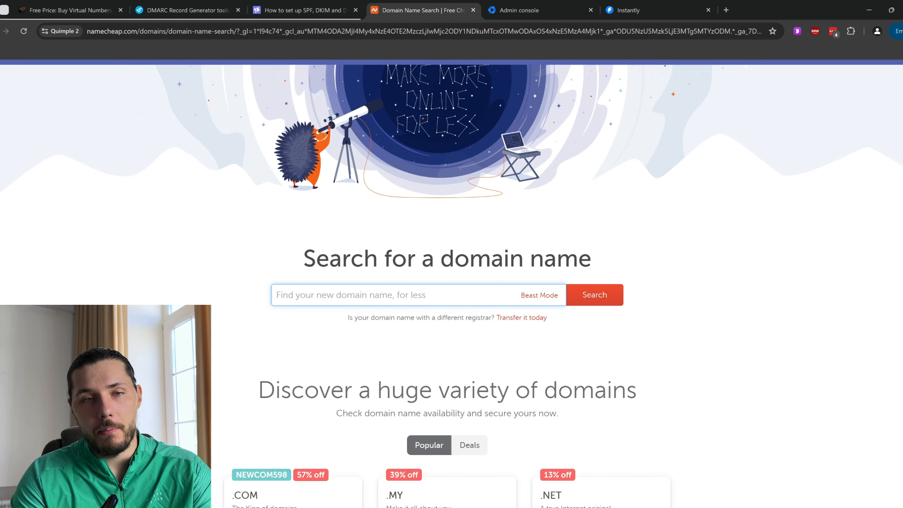
pyautogui.write('stup')
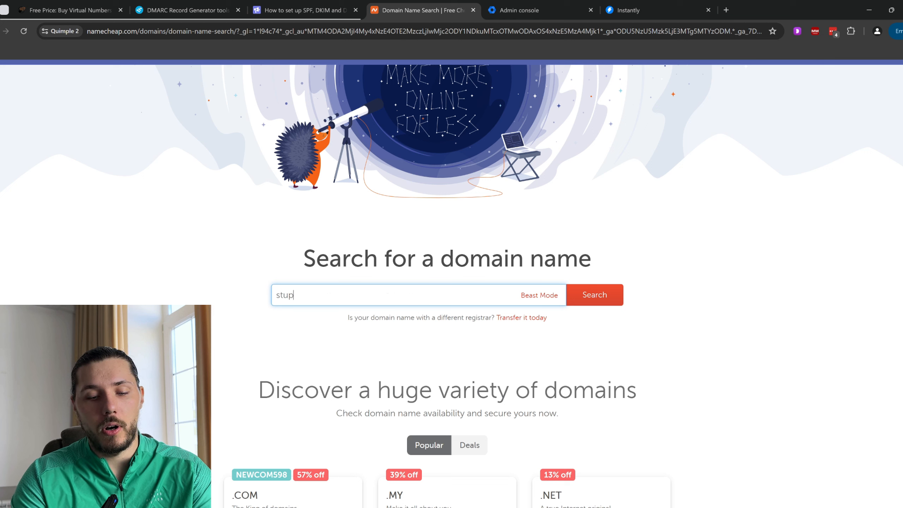
pyautogui.write('id')
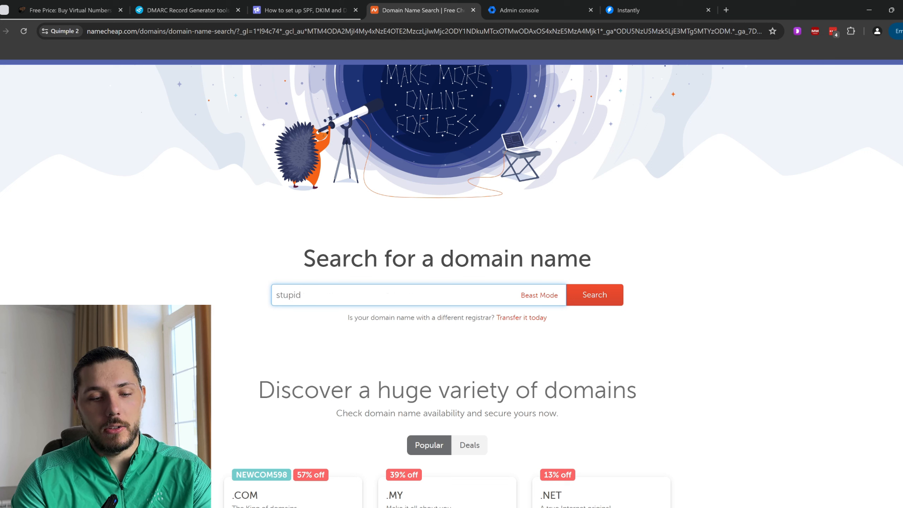
pyautogui.write('automations.com')
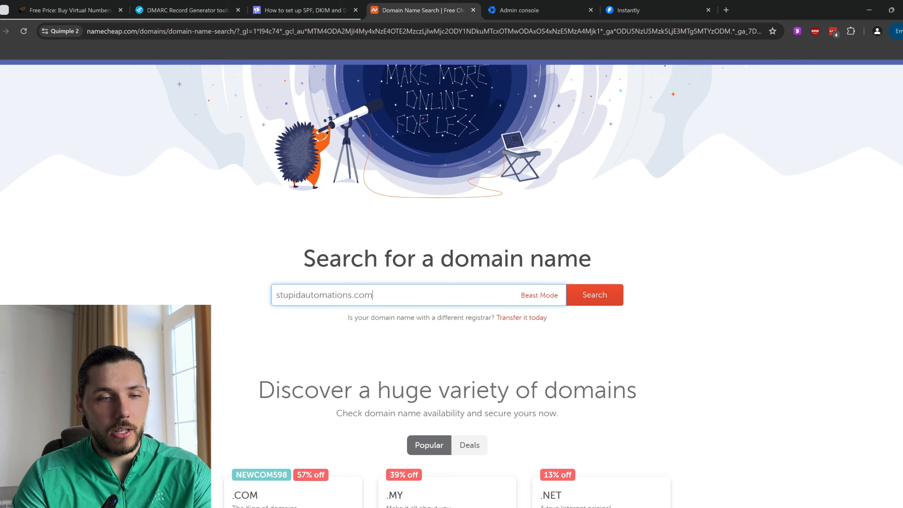
pyautogui.press('Return')
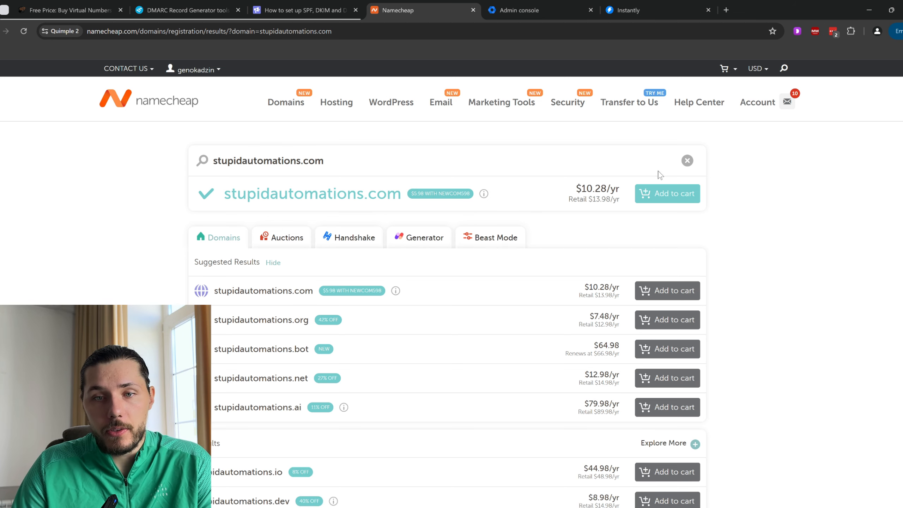
# - Add stupidautomations.com to the cart, view the cart, and bring up the Dolphin Anty profiles
pyautogui.click(665, 191)
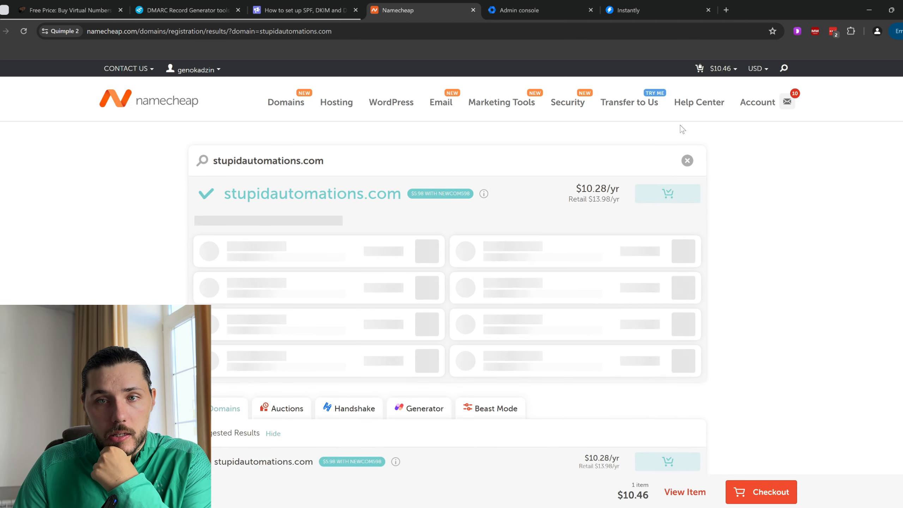
pyautogui.moveTo(725, 69)
pyautogui.click(702, 162)
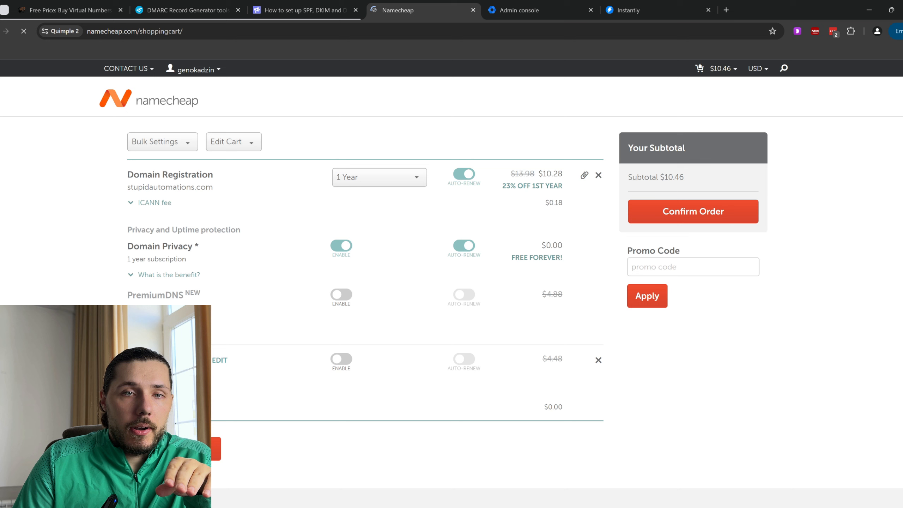
pyautogui.moveTo(702, 507)
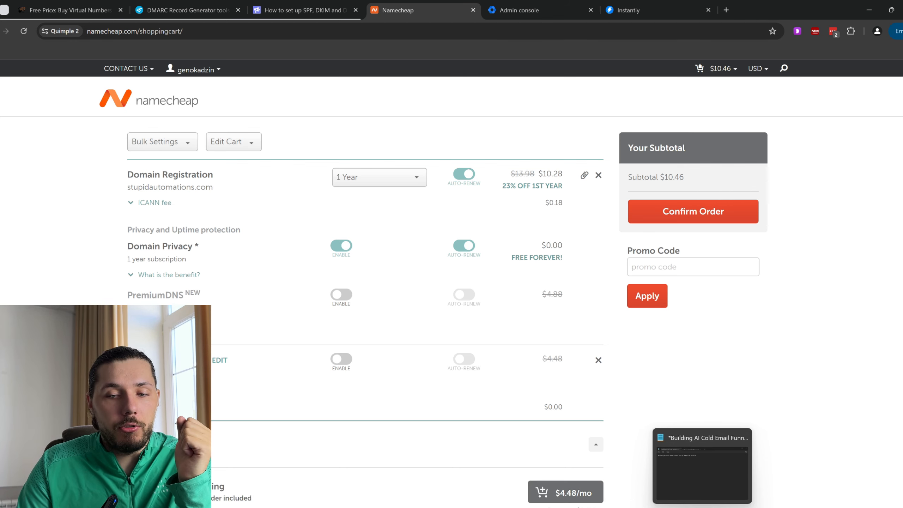
pyautogui.click(658, 507)
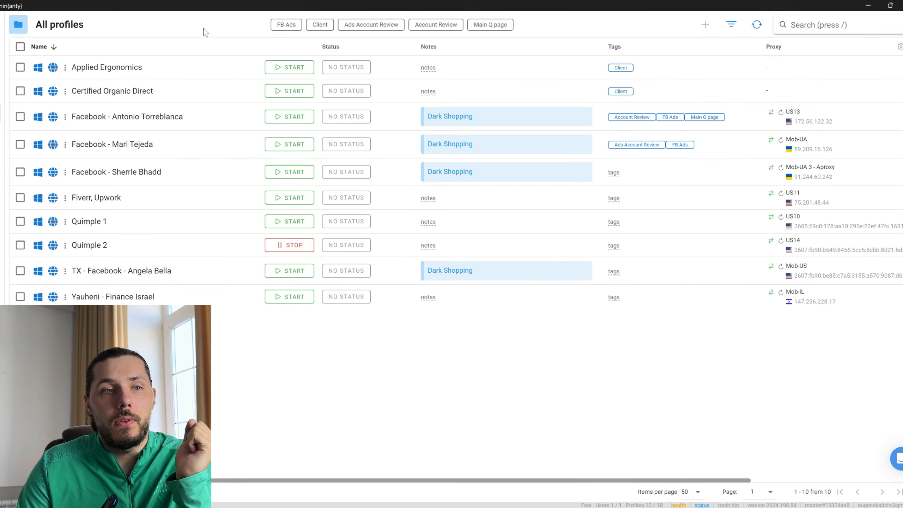
# - Google 'dolphin browser' in a new tab and open the sponsored Dolphin Anty website
pyautogui.click(868, 5)
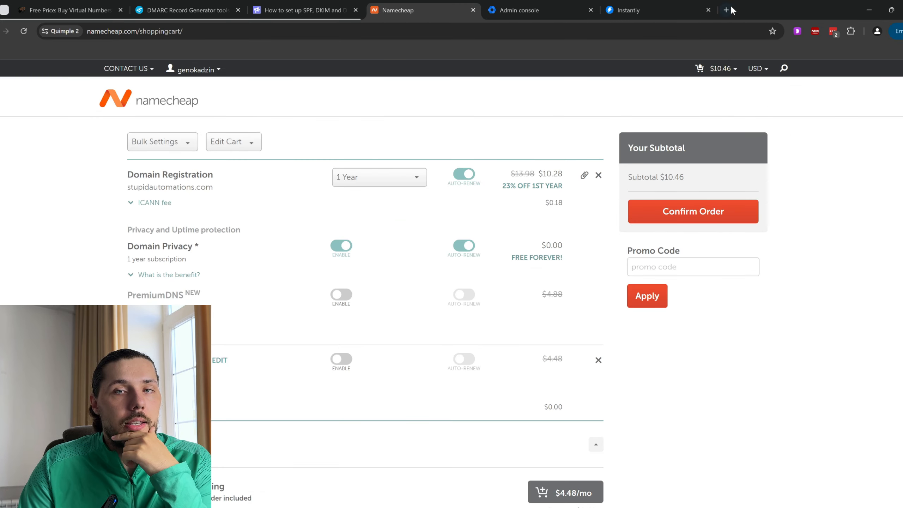
pyautogui.click(729, 10)
pyautogui.write('dolphi')
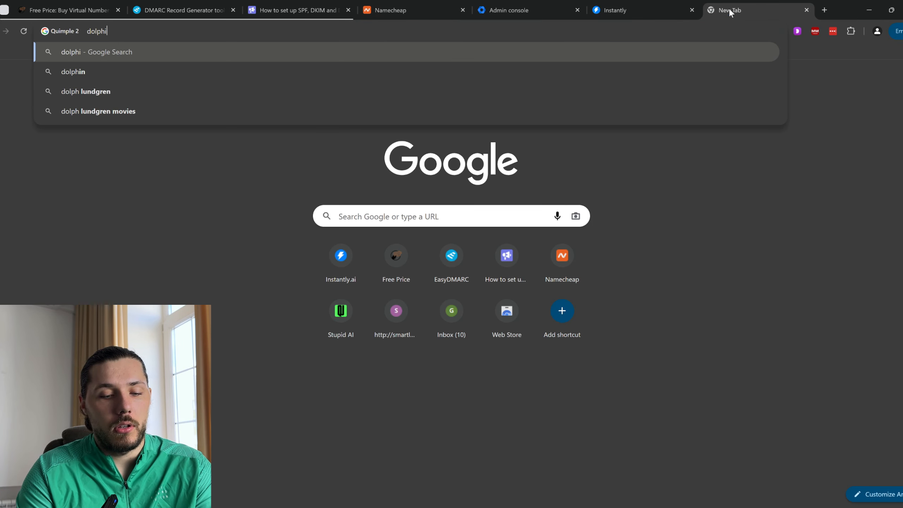
pyautogui.write('n browser')
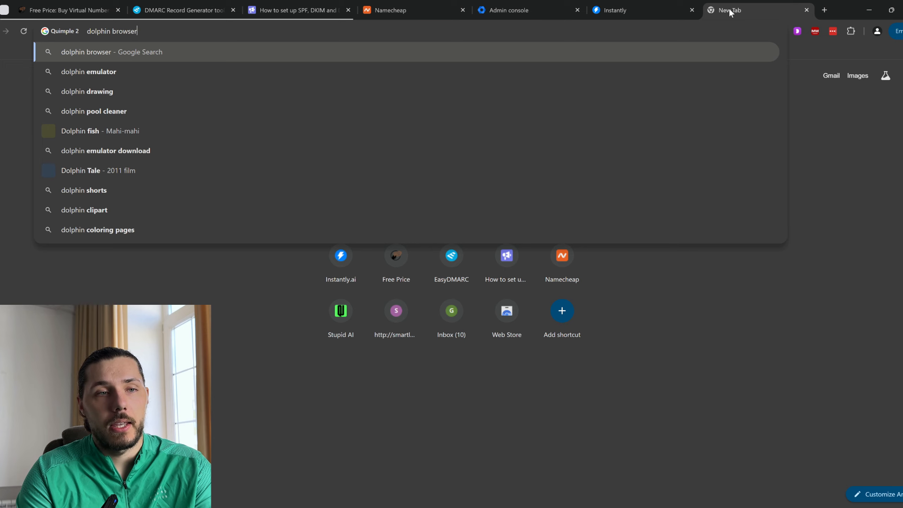
pyautogui.press('Return')
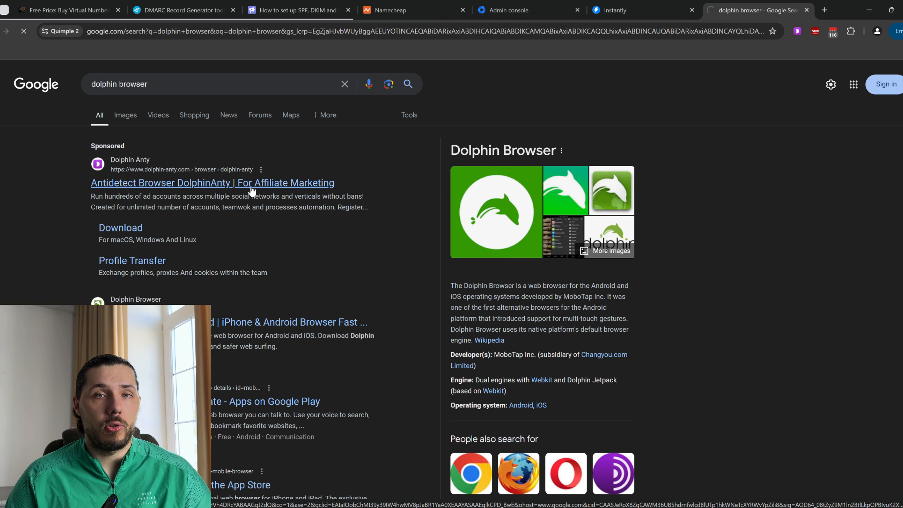
pyautogui.click(252, 184)
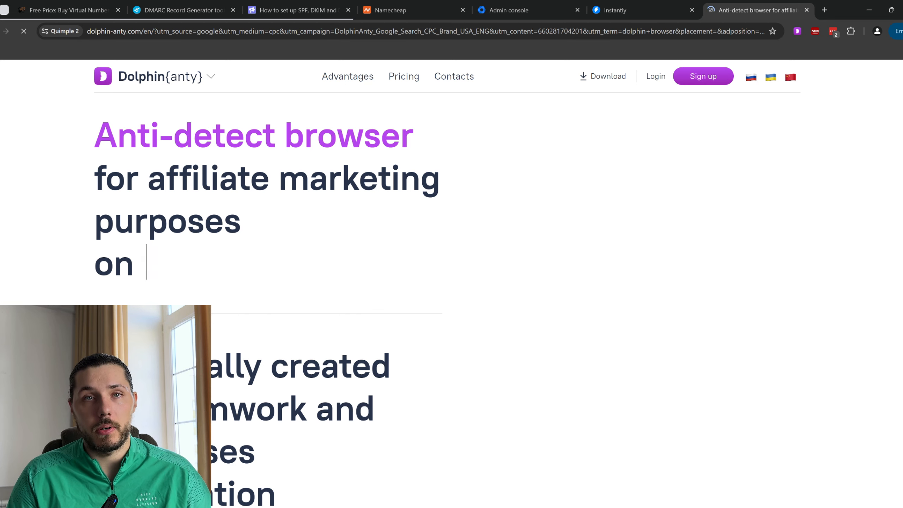
# - Glance at the Admin console tab, return to the Dolphin site, then open the Dolphin Anty app's profiles
pyautogui.click(504, 9)
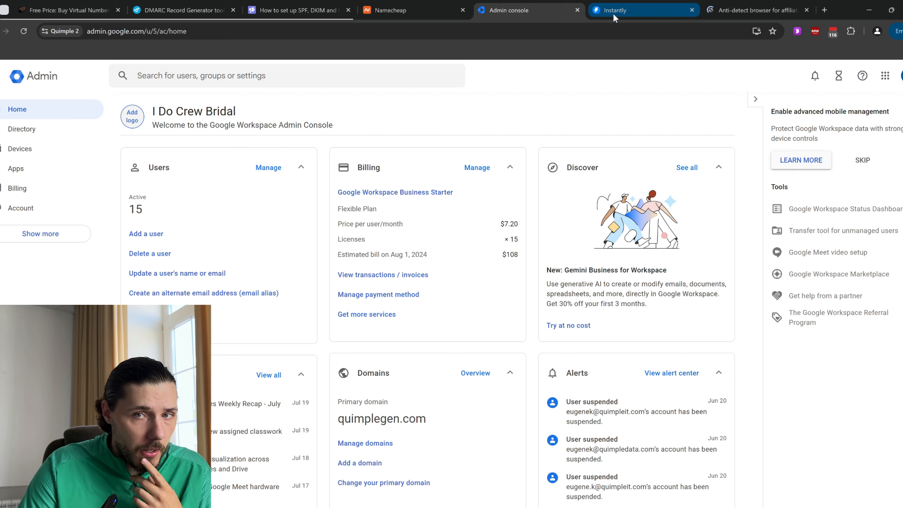
pyautogui.click(753, 8)
pyautogui.scroll(-7, 256, 300)
pyautogui.scroll(7, 300, 439)
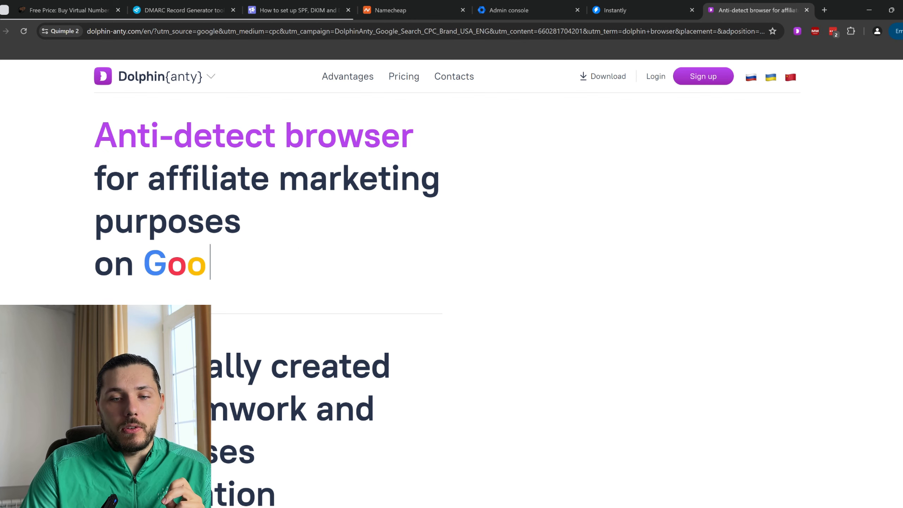
pyautogui.click(594, 507)
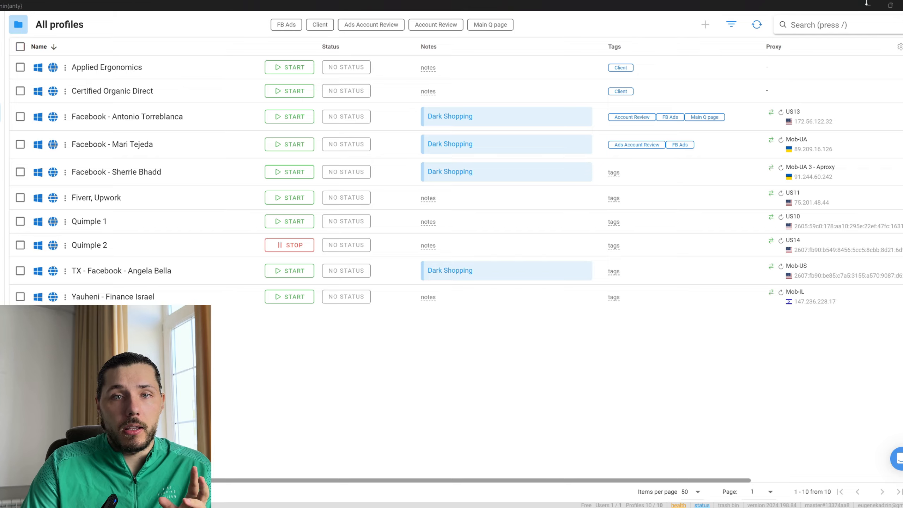
# - Open the three-dot actions menu on the Fiverr, Upwork profile row
pyautogui.click(867, 5)
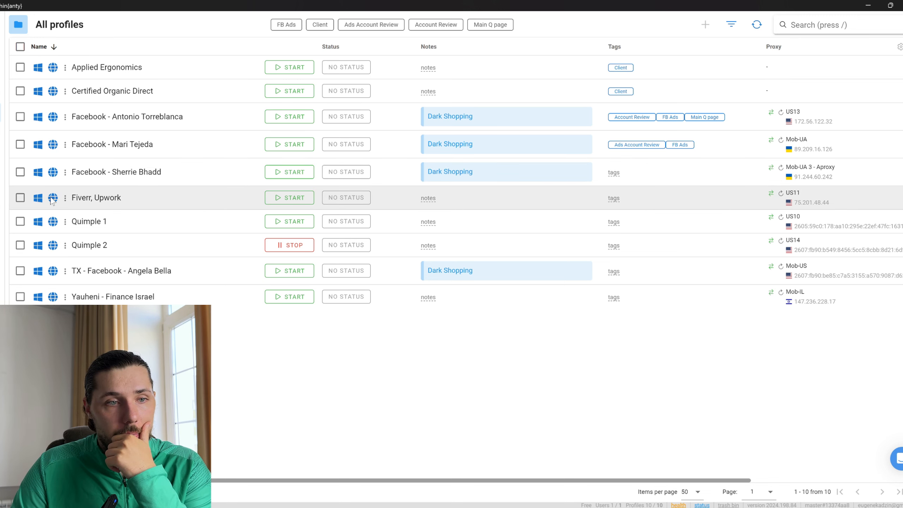
pyautogui.click(65, 197)
pyautogui.click(45, 199)
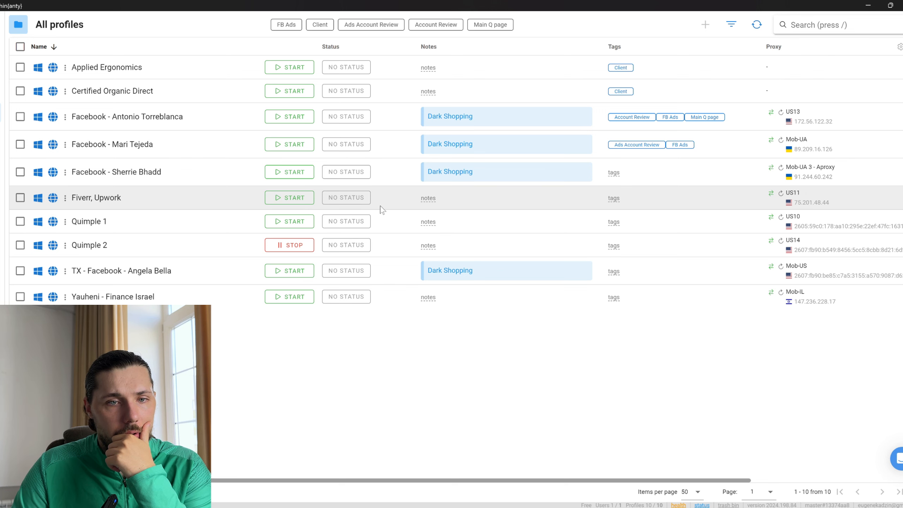
pyautogui.click(64, 198)
pyautogui.click(40, 200)
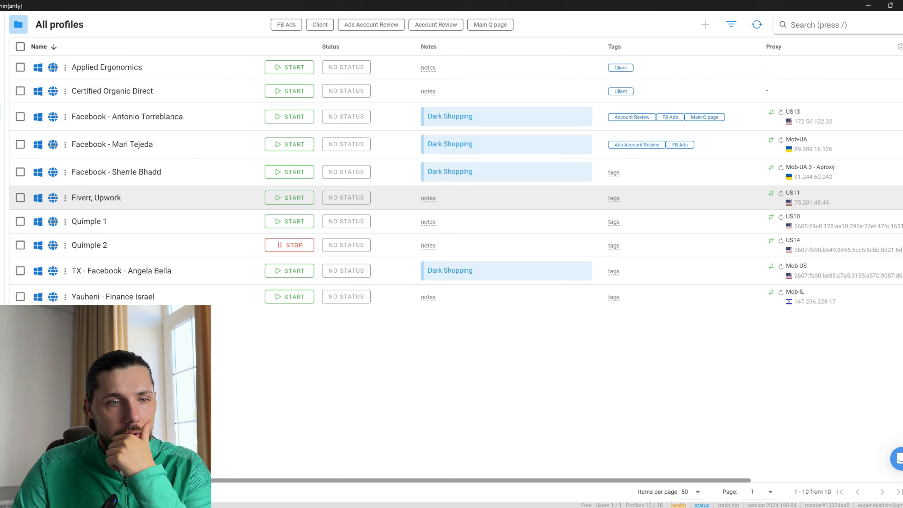
pyautogui.click(65, 198)
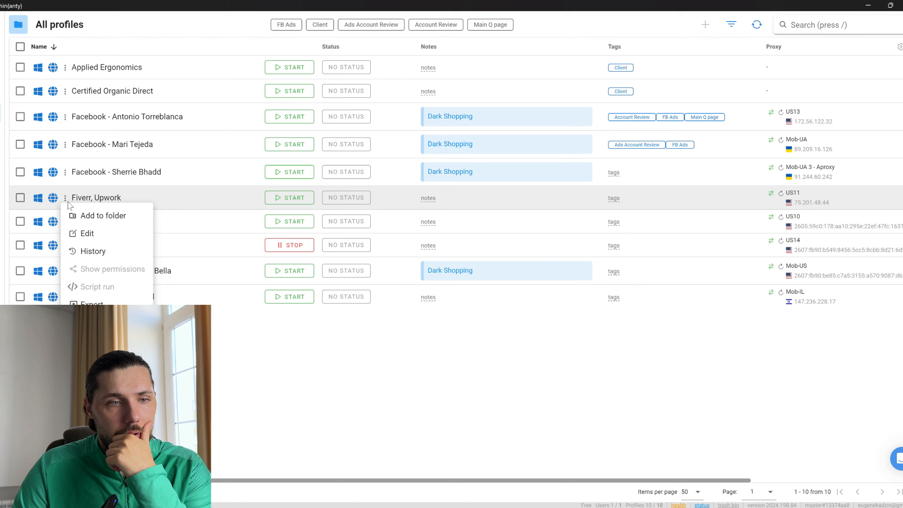
# - Scroll through the Fiverr, Upwork profile's fingerprint and proxy settings, then close the editor unsaved
pyautogui.click(89, 232)
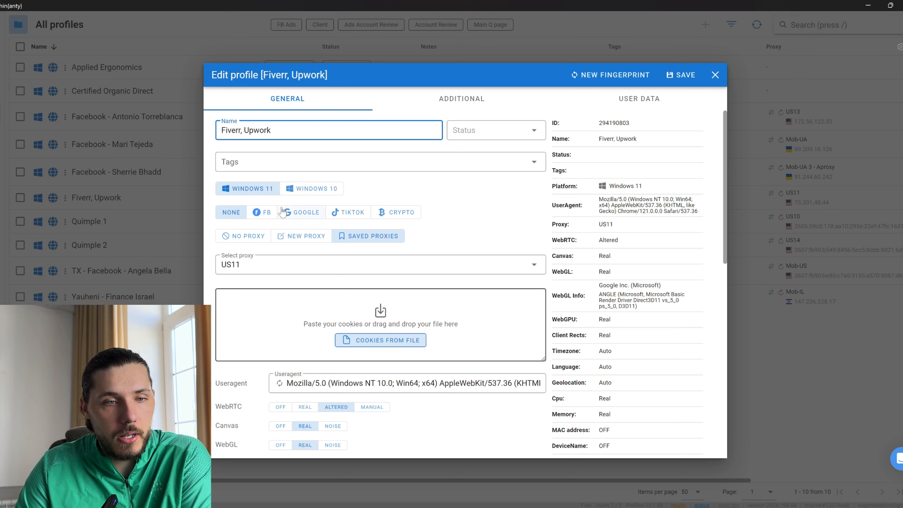
pyautogui.scroll(-3, 342, 227)
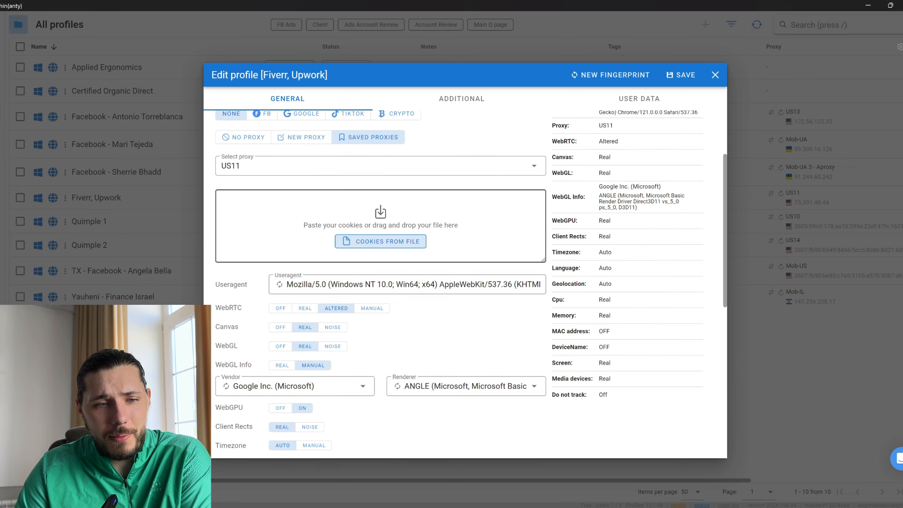
pyautogui.scroll(-3, 227, 319)
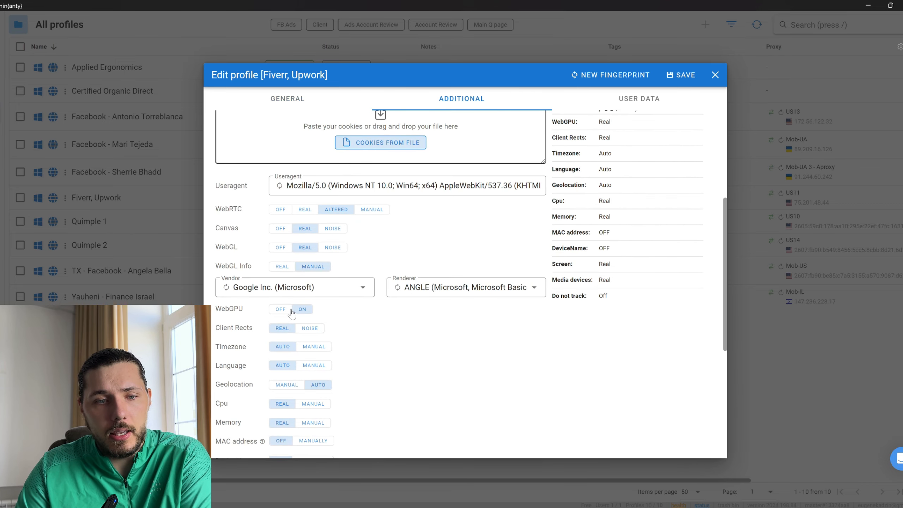
pyautogui.scroll(-6, 288, 316)
pyautogui.click(715, 75)
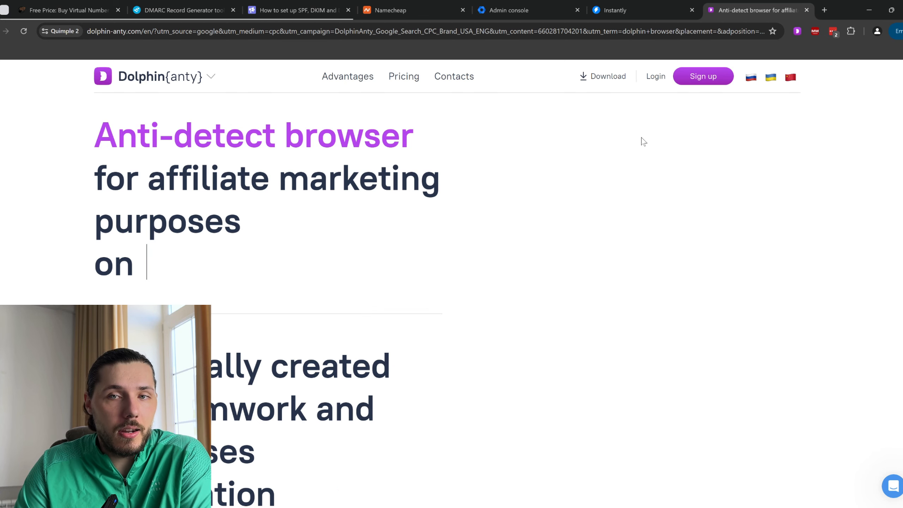
# - Close the Dolphin Anty tab and go back, via the Admin console tab, to the Namecheap cart
pyautogui.click(806, 10)
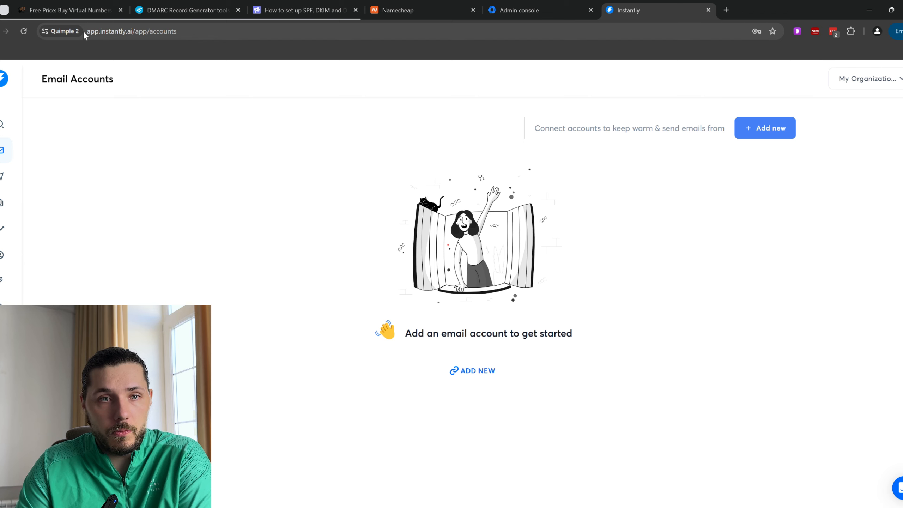
pyautogui.hotkey('ctrl', 'shift', 'Tab')
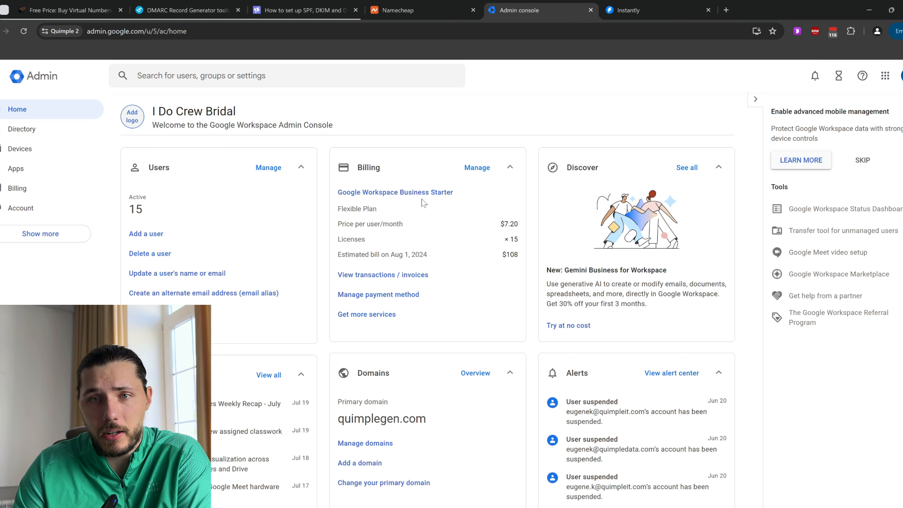
pyautogui.click(429, 4)
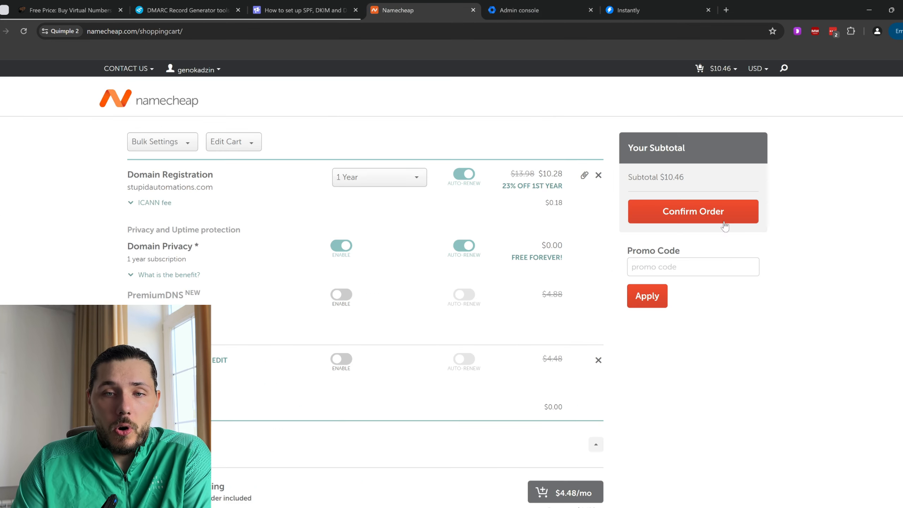
# - Confirm the stupidautomations.com order and review the checkout page
pyautogui.click(726, 210)
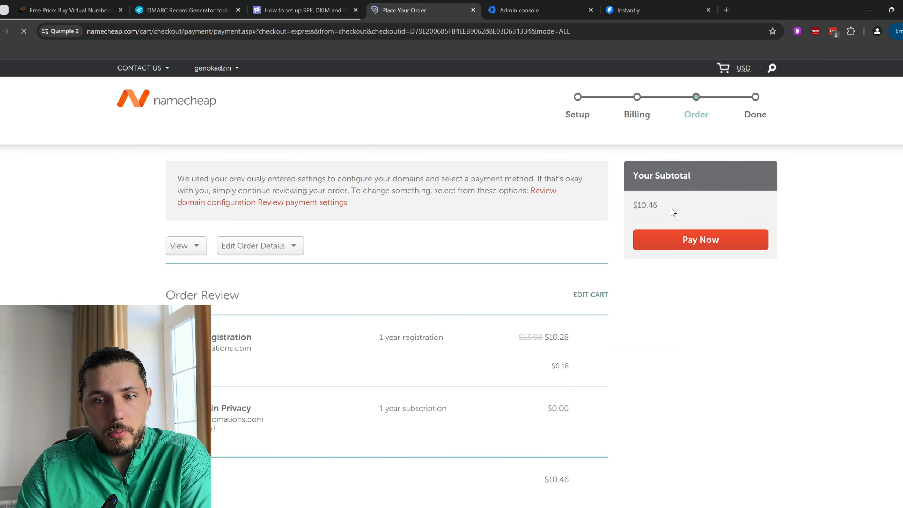
pyautogui.scroll(-15, 412, 316)
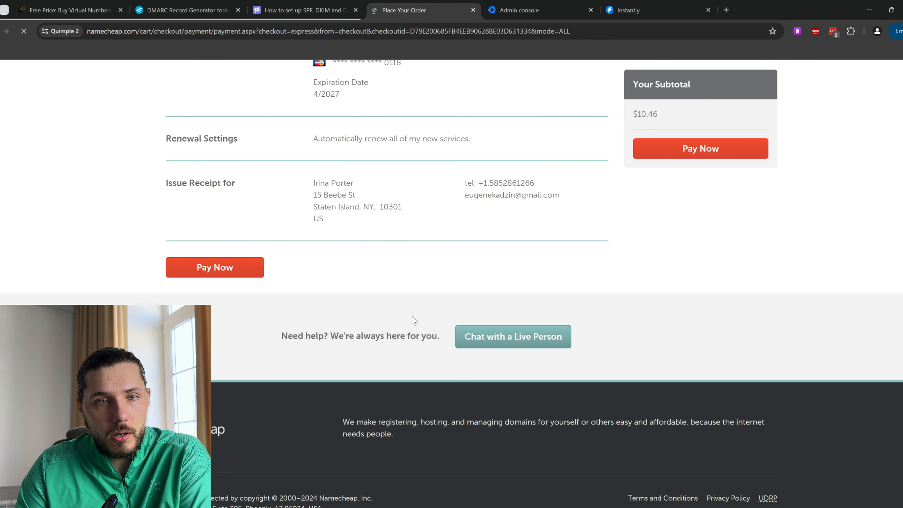
pyautogui.scroll(8, 412, 316)
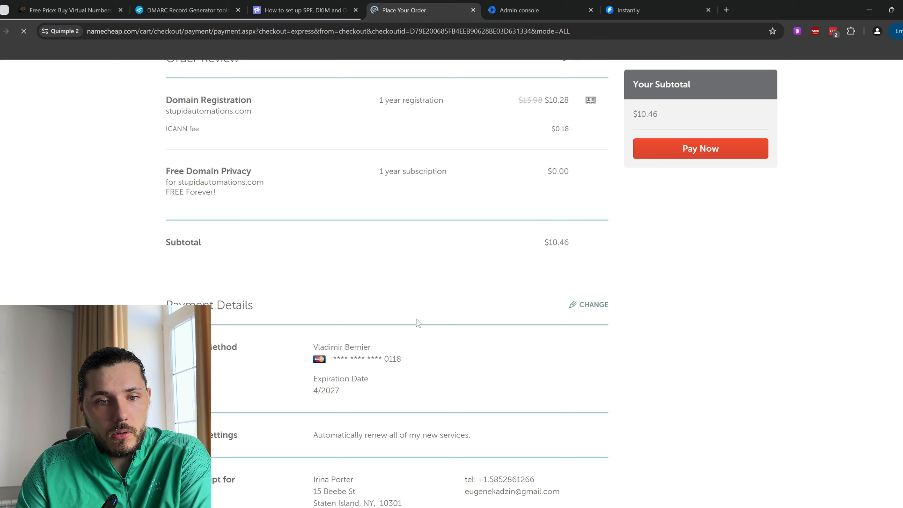
pyautogui.scroll(6, 417, 323)
pyautogui.scroll(-4, 417, 323)
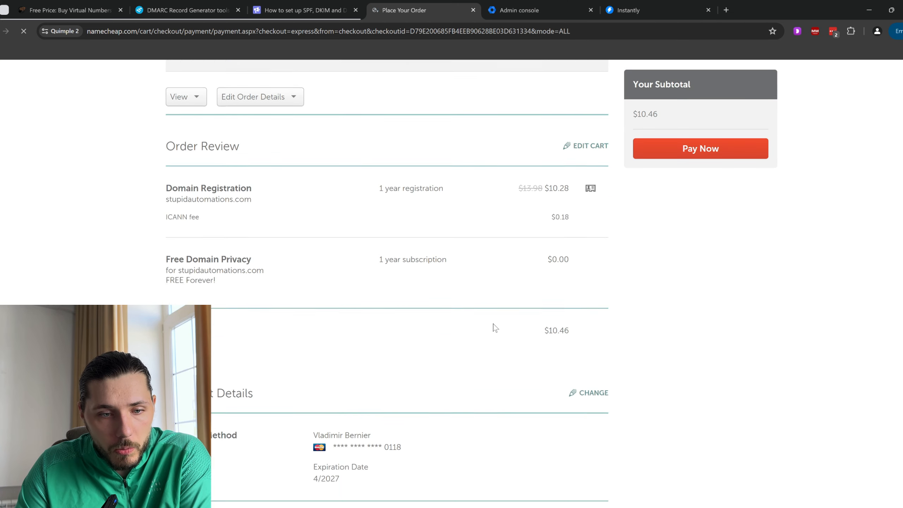
pyautogui.scroll(-8, 495, 327)
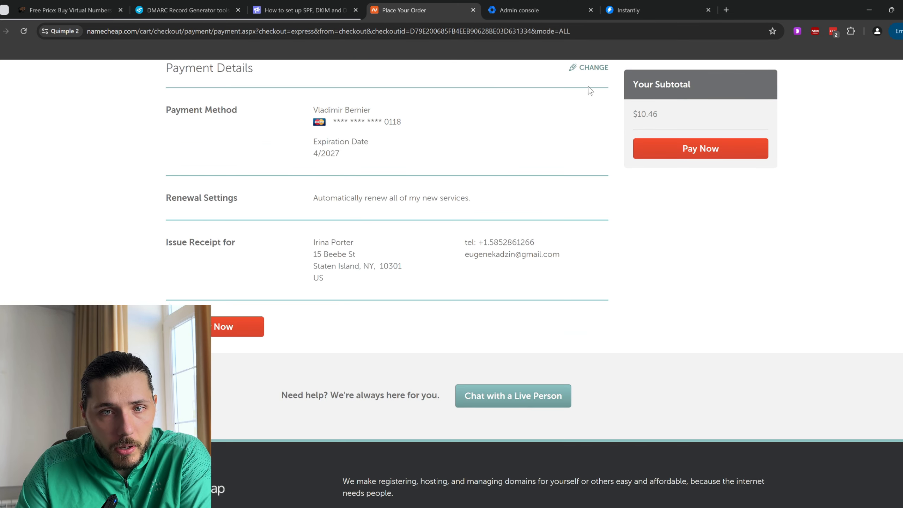
# - Switch payment from the saved card to Namecheap account funds and place the $10.46 order
pyautogui.click(587, 74)
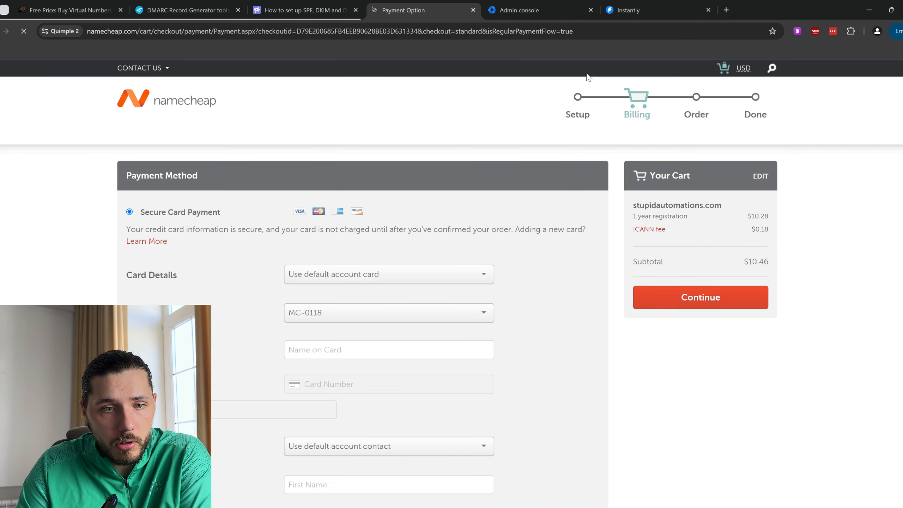
pyautogui.click(379, 276)
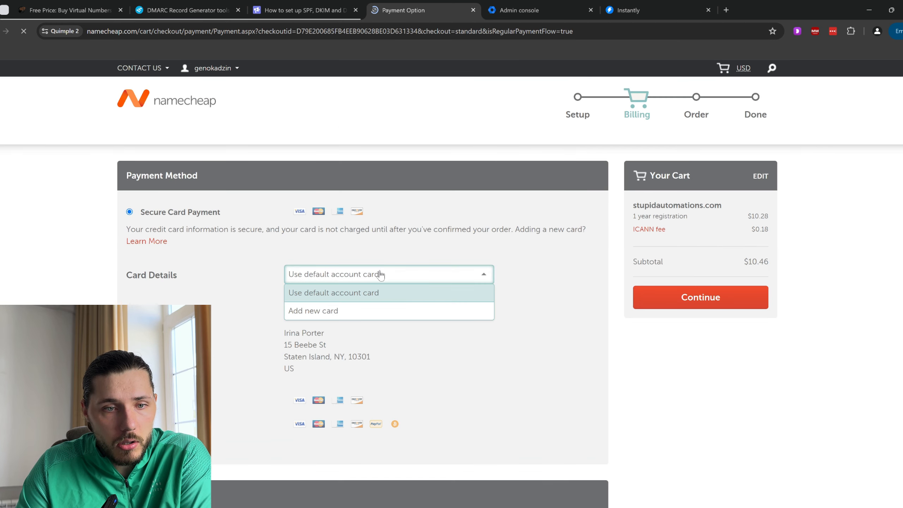
pyautogui.click(380, 277)
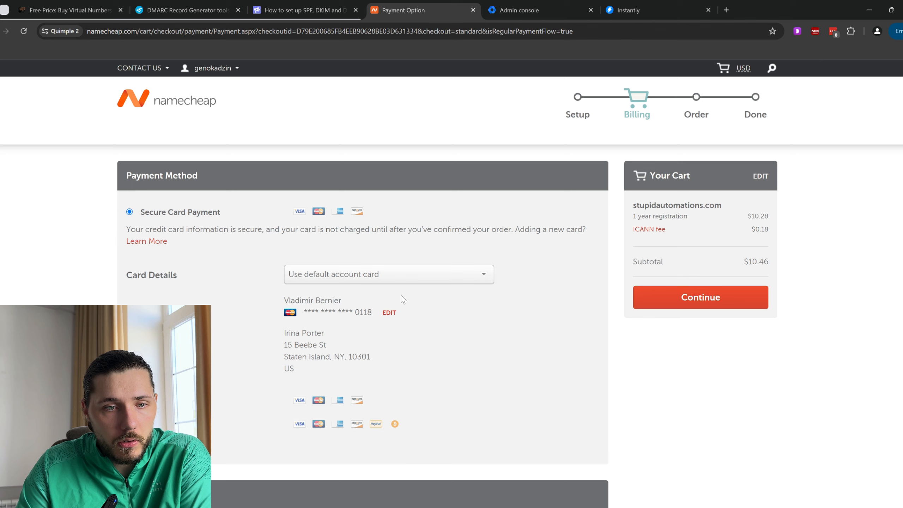
pyautogui.click(407, 279)
pyautogui.click(552, 268)
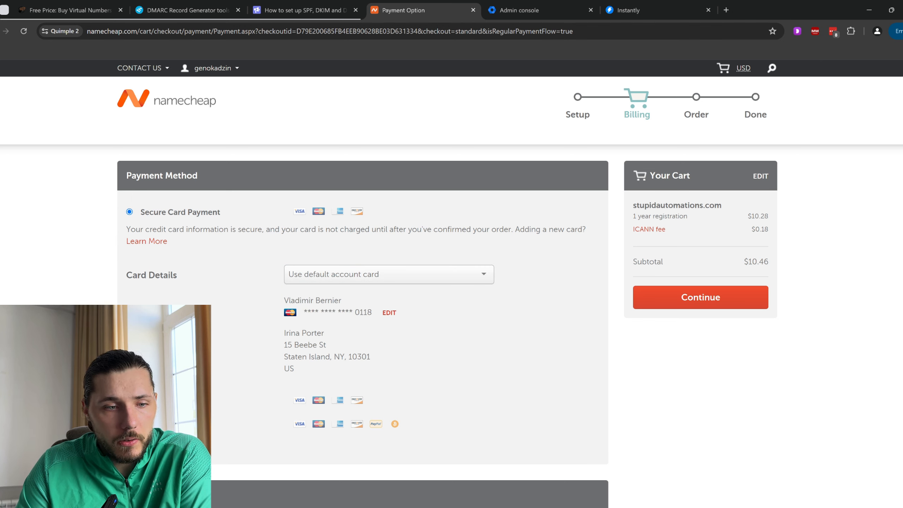
pyautogui.click(168, 425)
pyautogui.moveTo(283, 303); pyautogui.dragTo(303, 303)
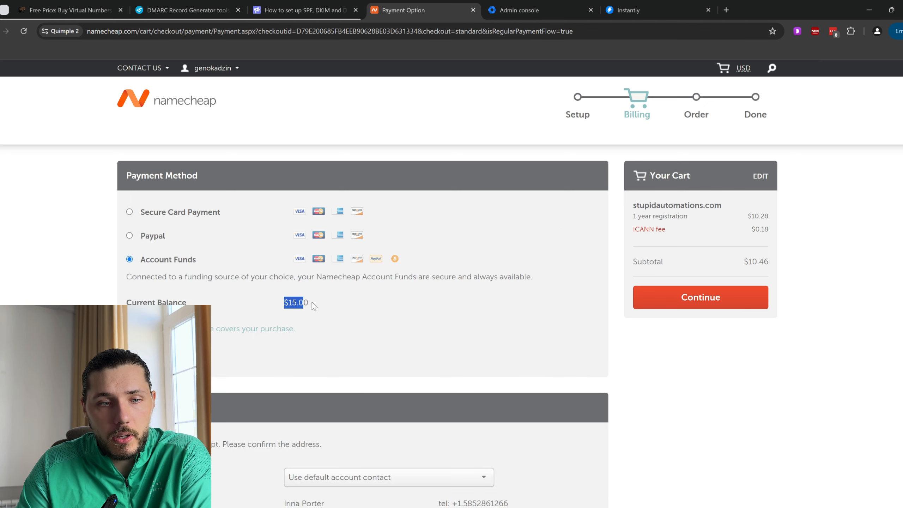
pyautogui.scroll(-3, 570, 289)
pyautogui.click(725, 209)
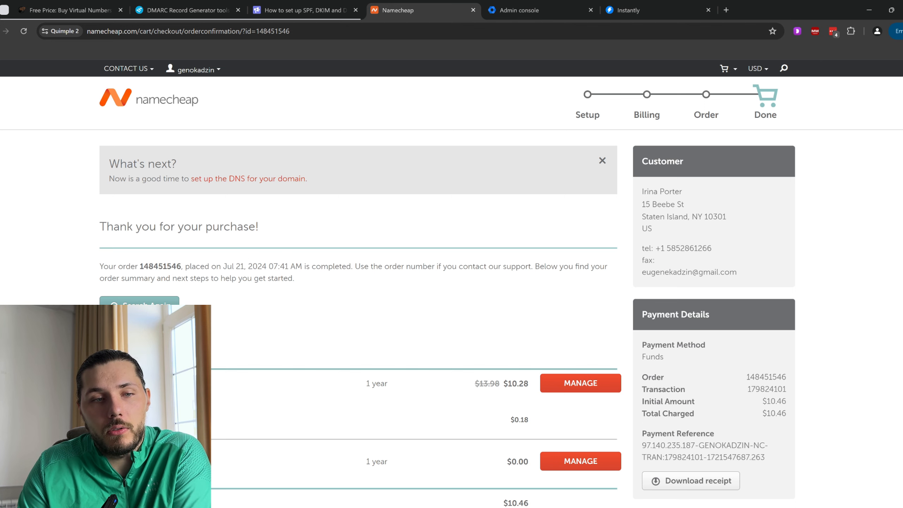
# - Open stupidautomations.com's management details in Namecheap and copy the domain name from the heading
pyautogui.moveTo(246, 266); pyautogui.dragTo(262, 267)
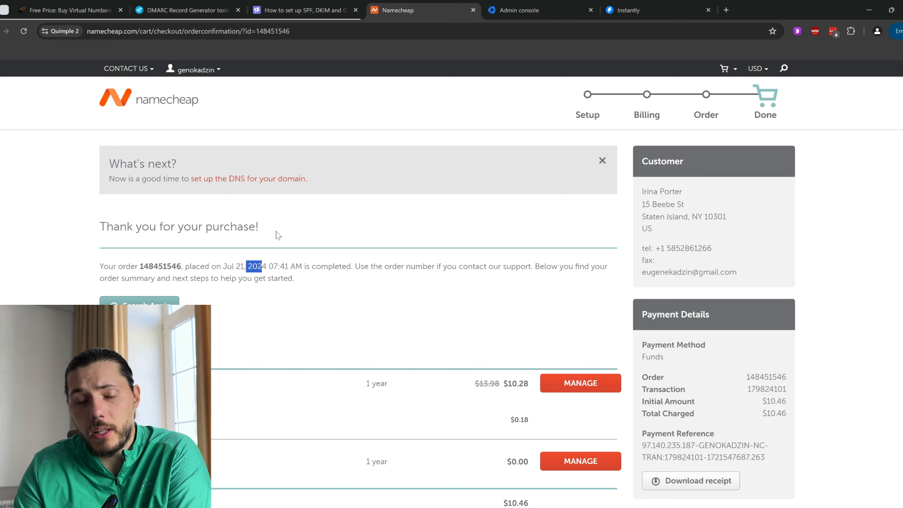
pyautogui.scroll(-3, 278, 236)
pyautogui.scroll(3, 278, 243)
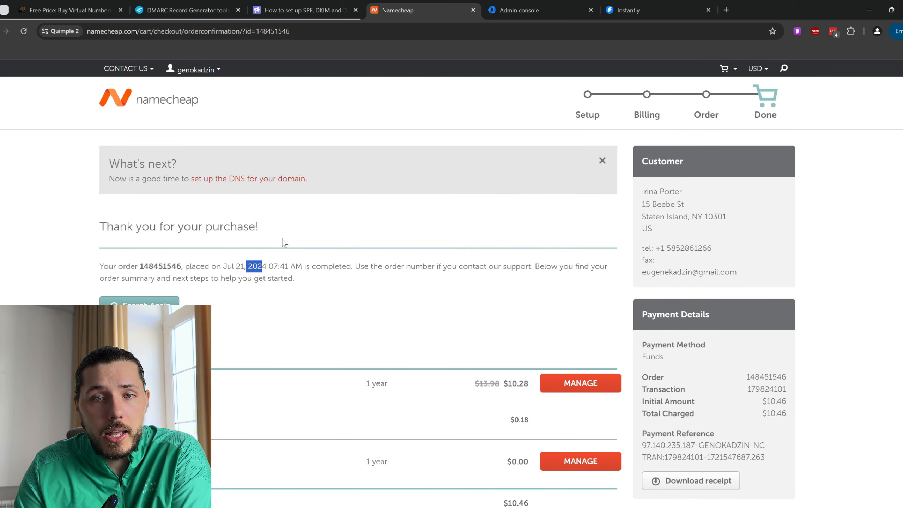
pyautogui.click(597, 384)
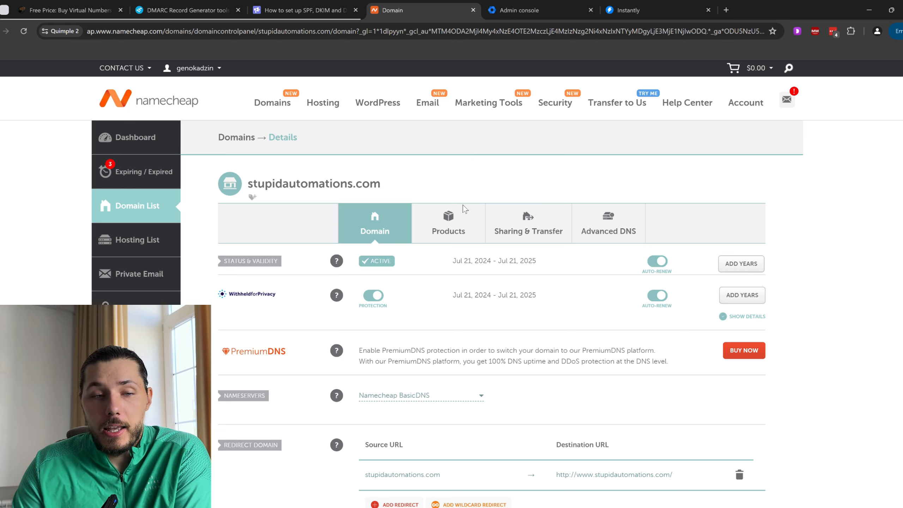
pyautogui.moveTo(428, 105)
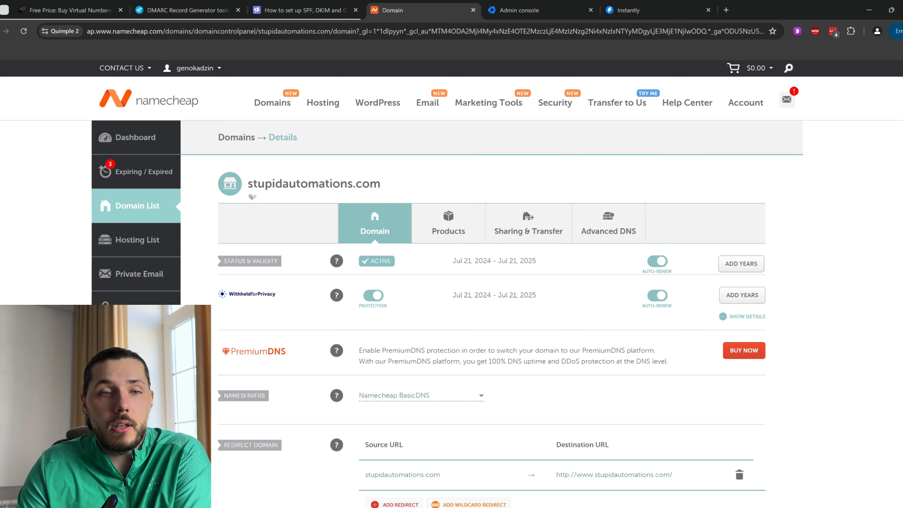
pyautogui.moveTo(248, 184); pyautogui.dragTo(369, 184)
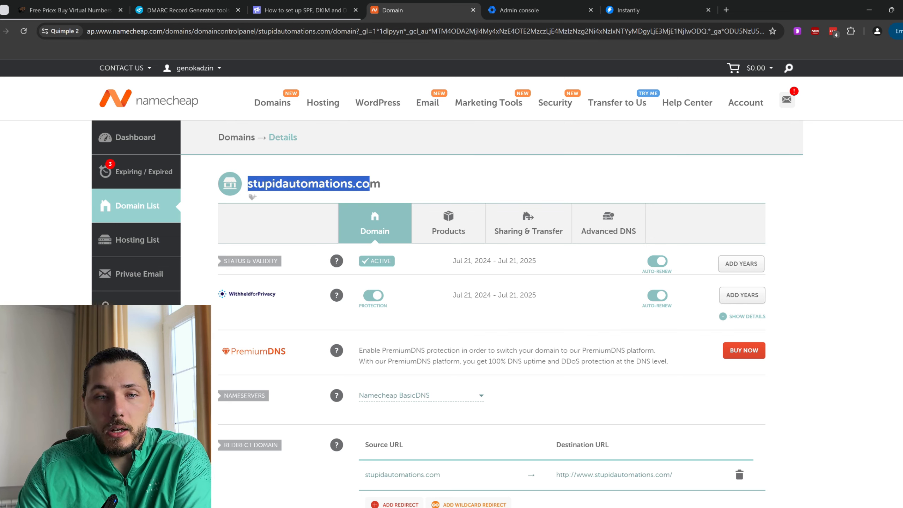
pyautogui.click(492, 14)
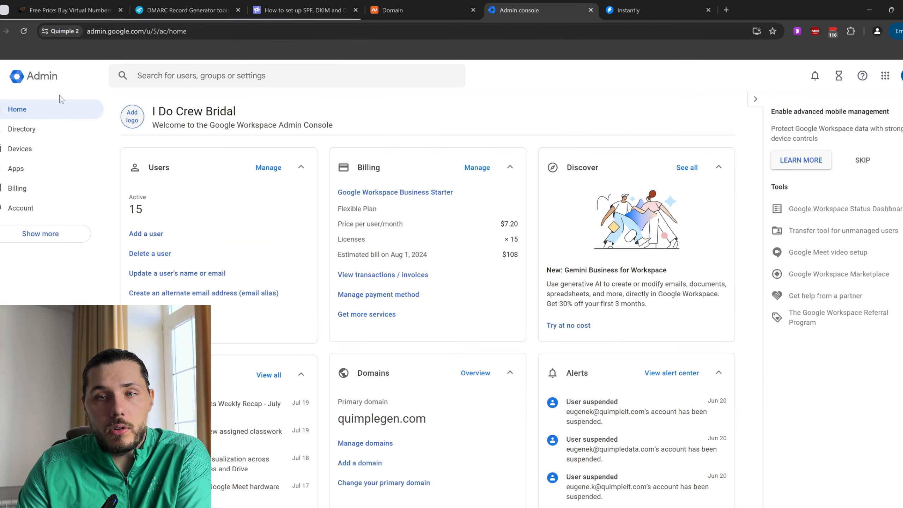
# - Go to Account > Domains > Manage domains, re-entering the password when asked
pyautogui.click(35, 188)
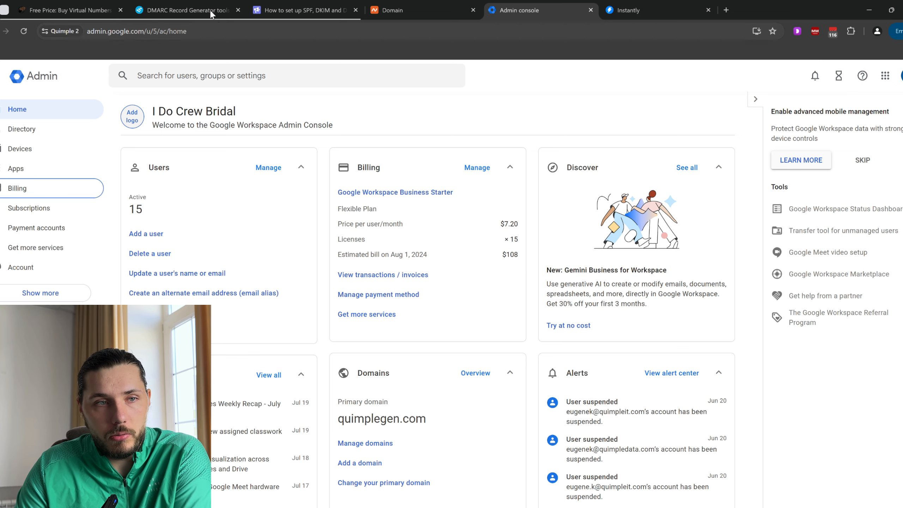
pyautogui.click(20, 267)
pyautogui.click(70, 301)
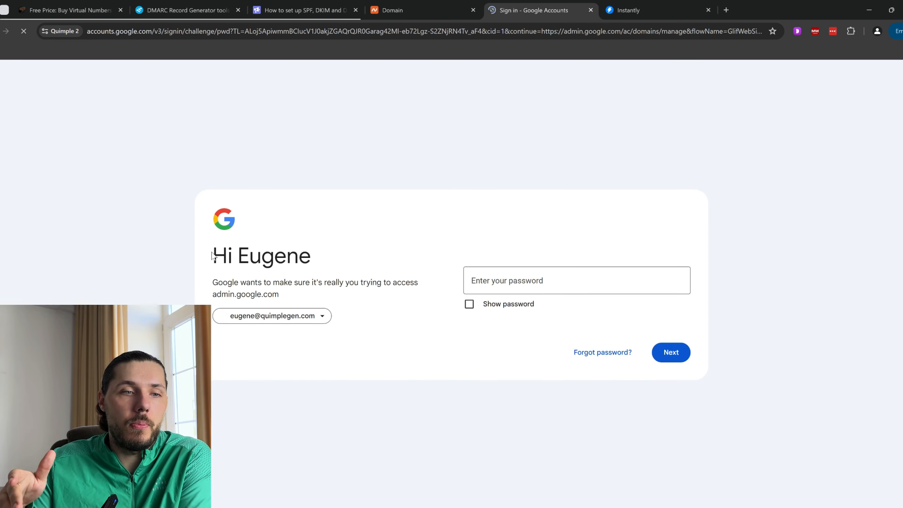
pyautogui.click(678, 340)
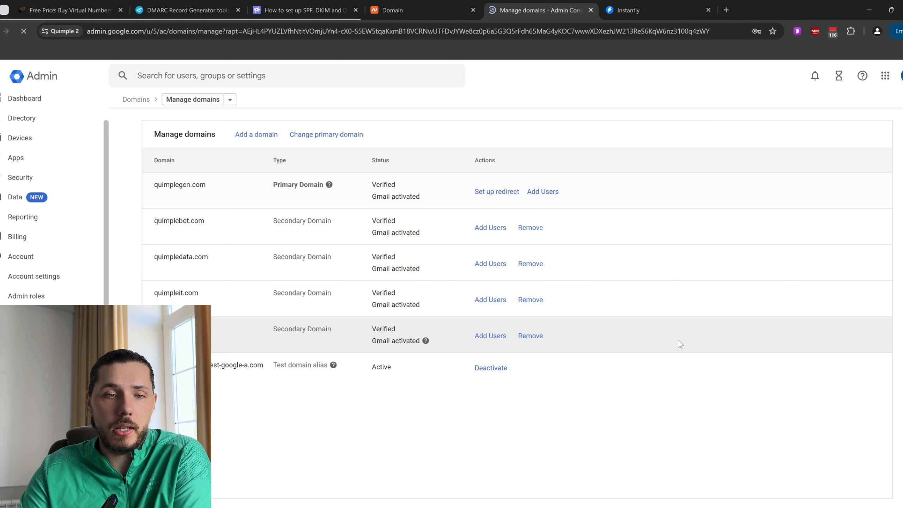
# - Start adding a domain and paste stupidautomations.com, copied from Namecheap, as its name
pyautogui.click(253, 136)
pyautogui.click(406, 10)
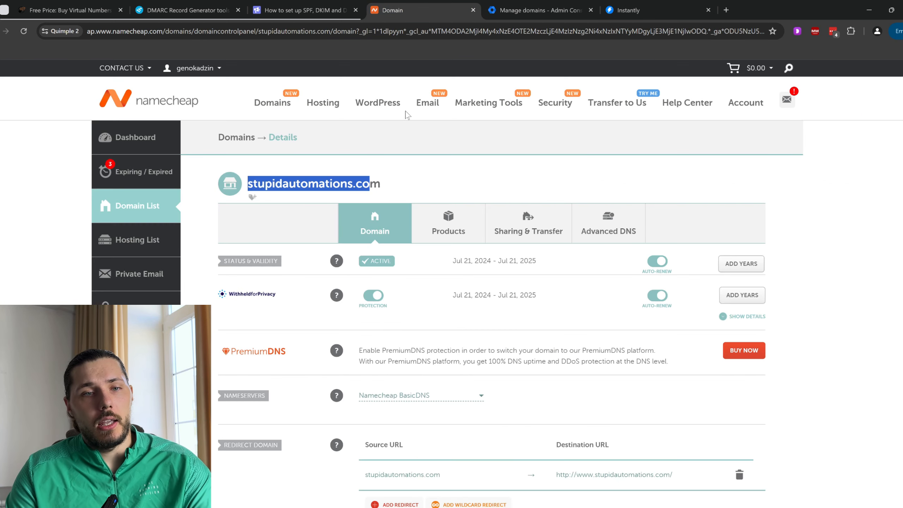
pyautogui.moveTo(391, 184); pyautogui.dragTo(247, 183)
pyautogui.hotkey('ctrl', 'c')
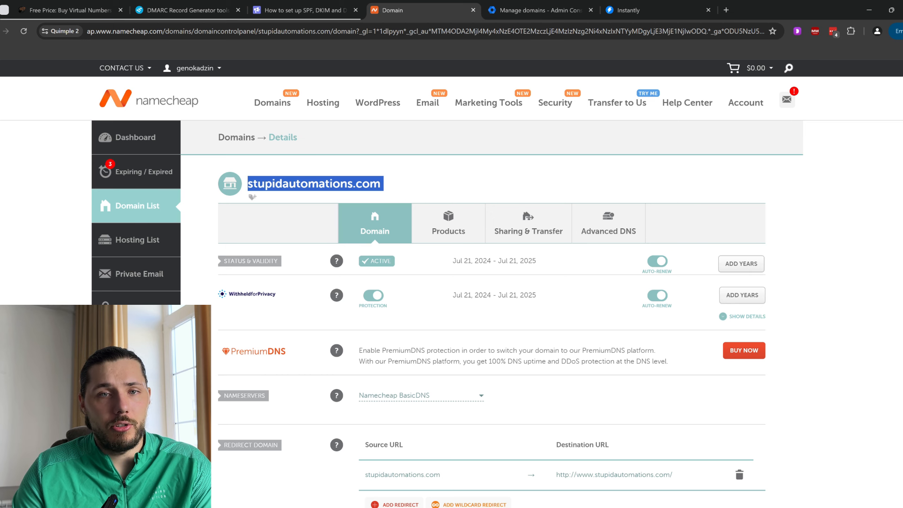
pyautogui.click(559, 9)
pyautogui.hotkey('ctrl', 'v')
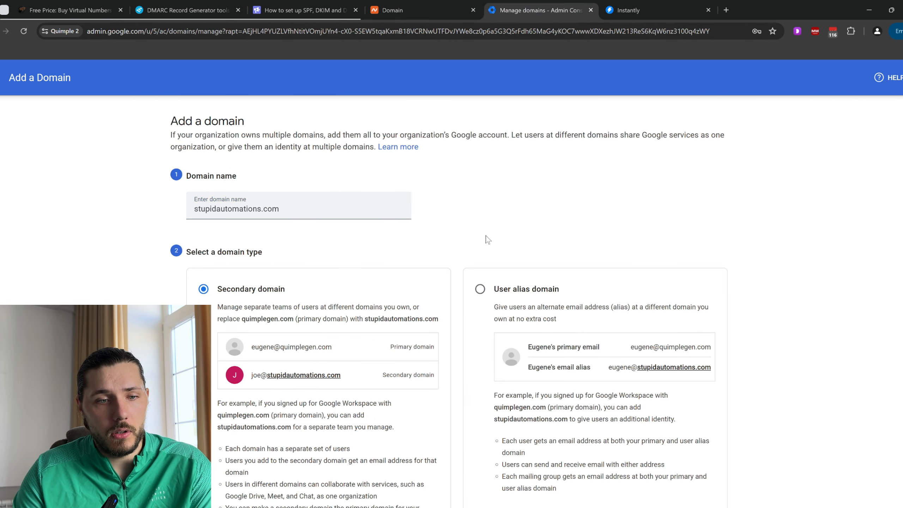
# - Submit stupidautomations.com as a secondary domain and start its verification
pyautogui.scroll(-2, 473, 243)
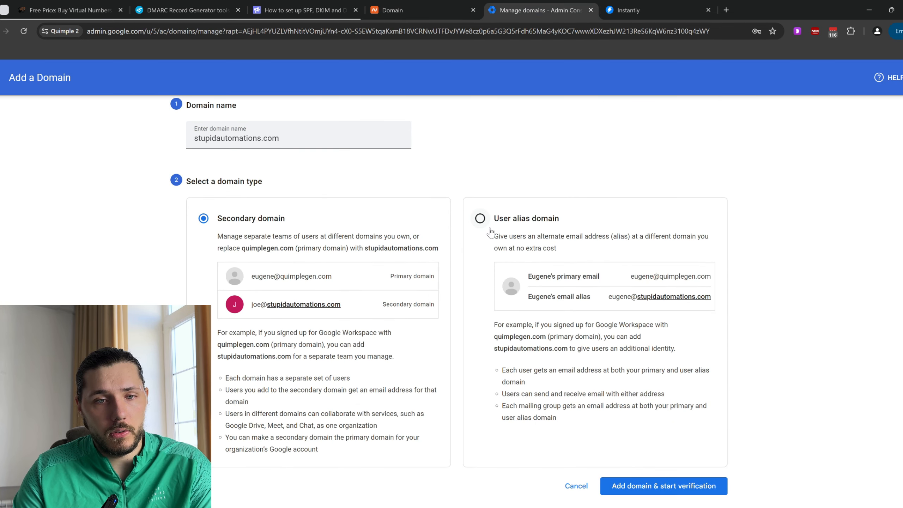
pyautogui.click(668, 488)
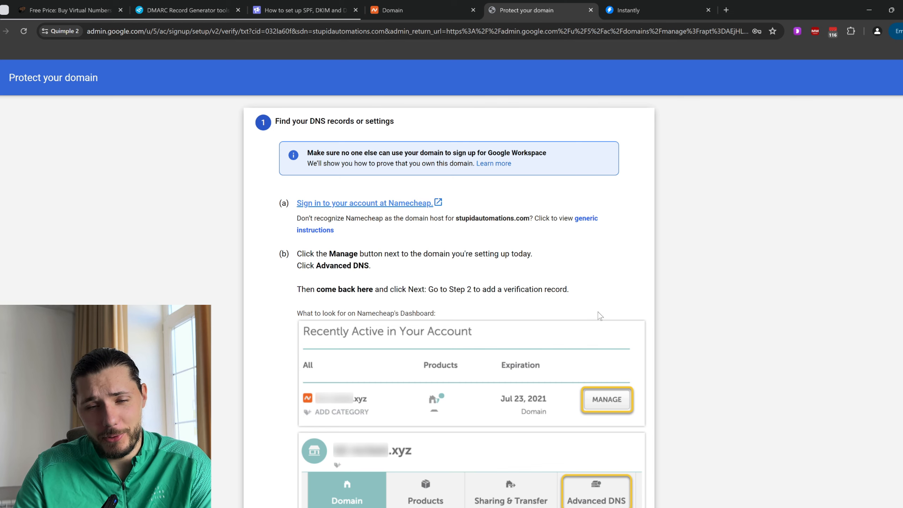
# - Advance to step 2 of Google's verification to show the TXT verification record
pyautogui.scroll(-2, 598, 312)
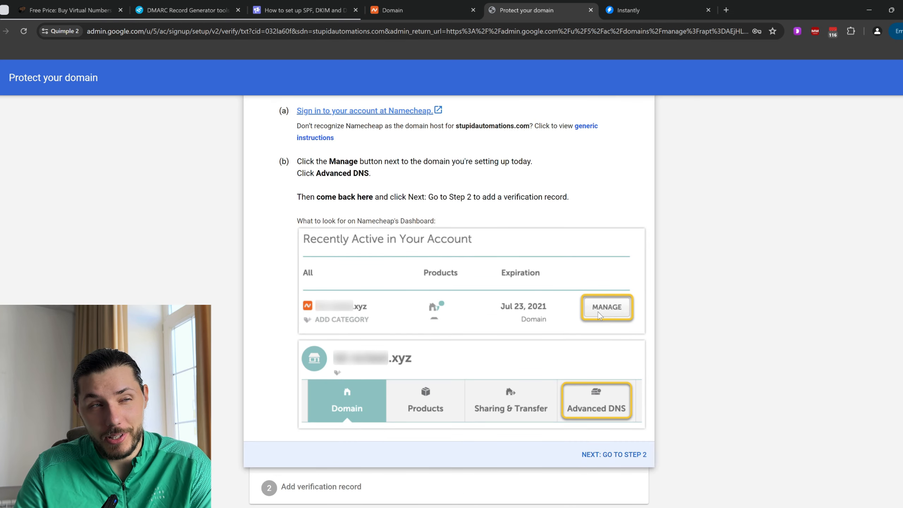
pyautogui.scroll(2, 512, 330)
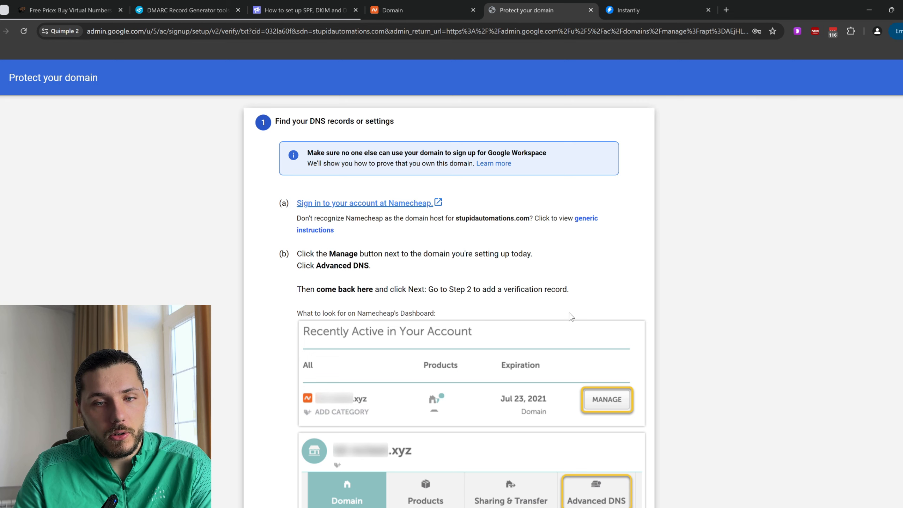
pyautogui.scroll(-2, 511, 347)
pyautogui.click(629, 457)
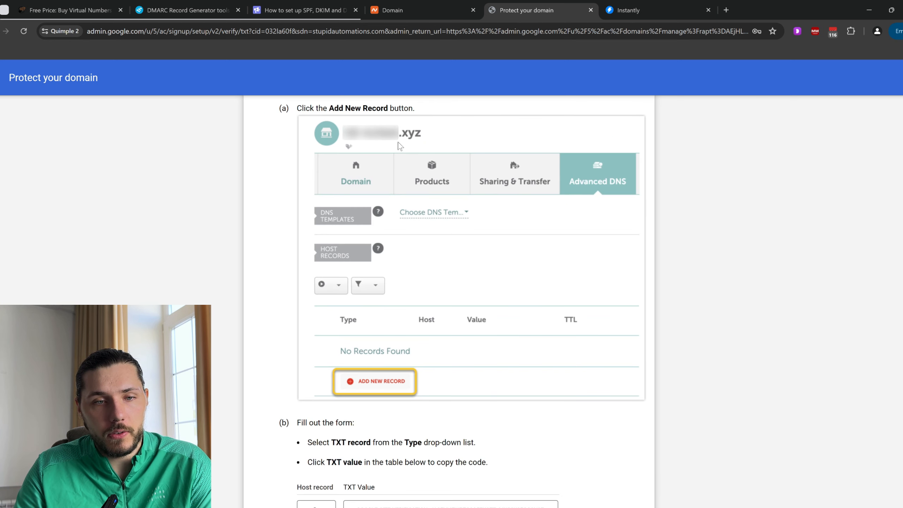
pyautogui.scroll(-4, 390, 306)
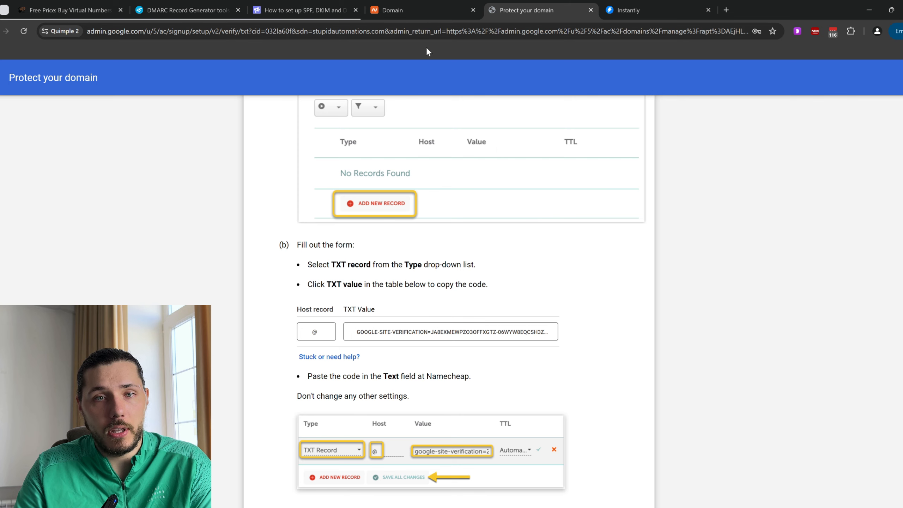
# - Open Namecheap's Advanced DNS for the domain and copy Google's google-site-verification TXT value
pyautogui.moveTo(409, 10); pyautogui.dragTo(526, 10)
pyautogui.click(430, 173)
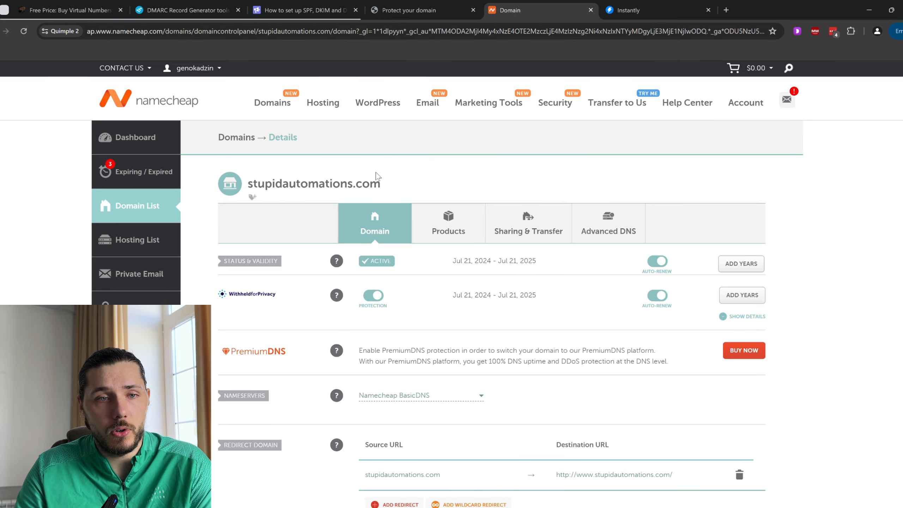
pyautogui.click(608, 223)
pyautogui.click(427, 11)
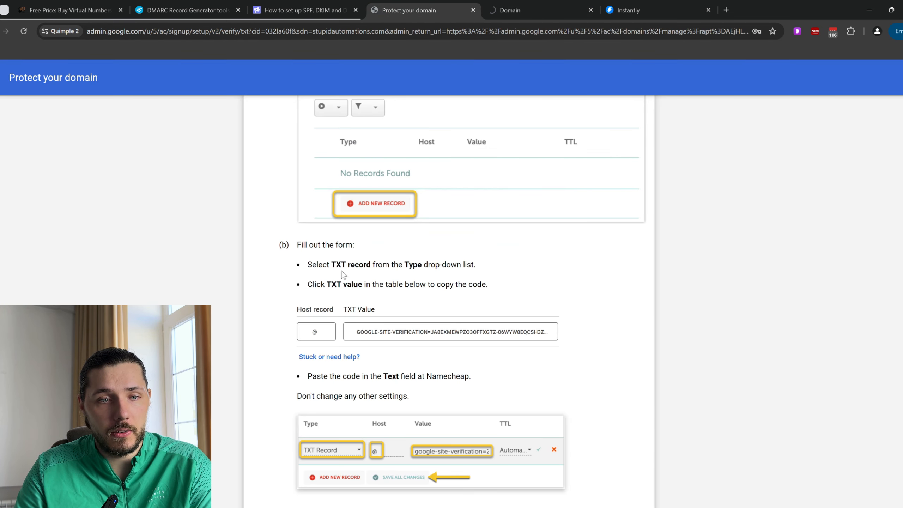
pyautogui.click(344, 332)
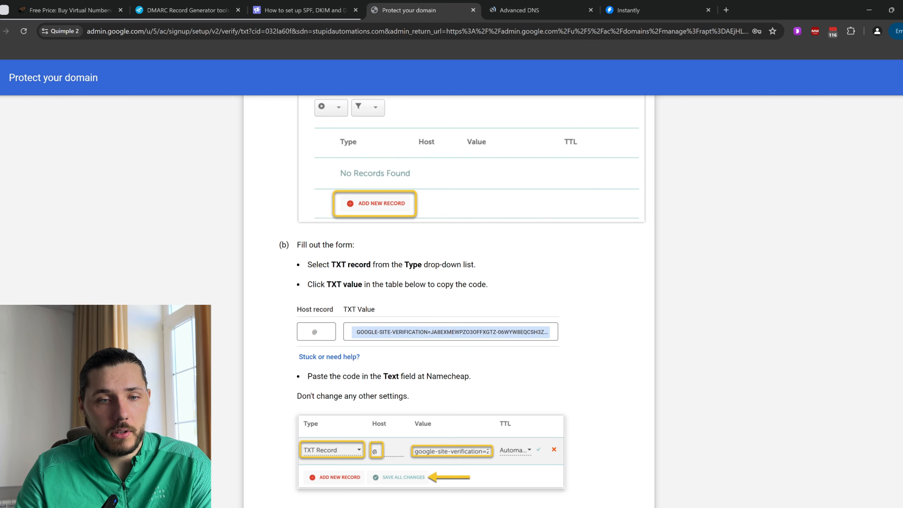
pyautogui.click(523, 7)
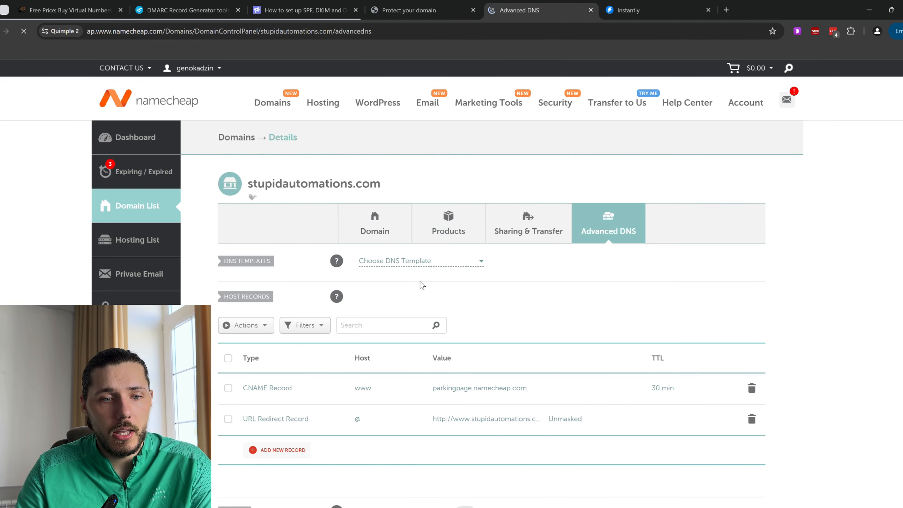
# - Add a TXT record with host @, the pasted verification code as value, TTL Automatic
pyautogui.scroll(-2, 359, 323)
pyautogui.click(289, 391)
pyautogui.scroll(-2, 303, 265)
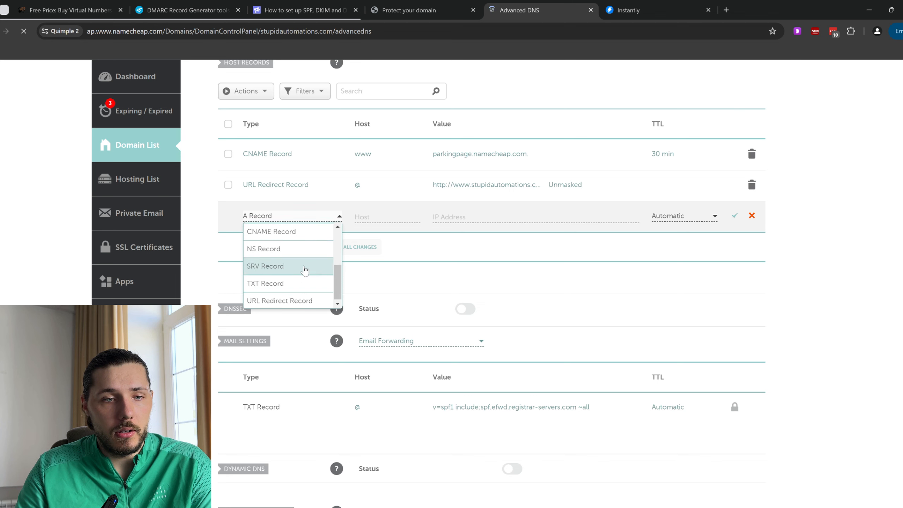
pyautogui.click(300, 284)
pyautogui.write('@')
pyautogui.press('Tab')
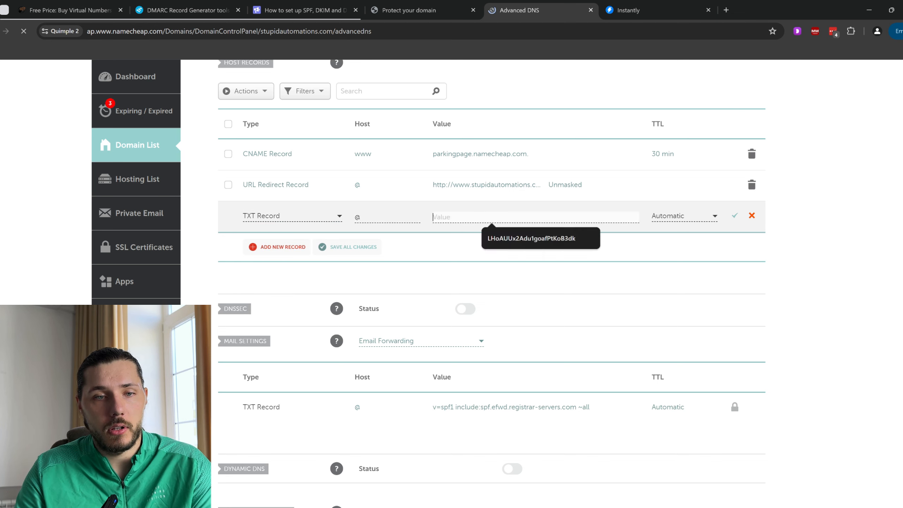
pyautogui.write('cation=jA8eXmEWPZO3OFFXgtZ-06WYW8eqcSh3Zy_bHzCVYc8')
pyautogui.click(665, 218)
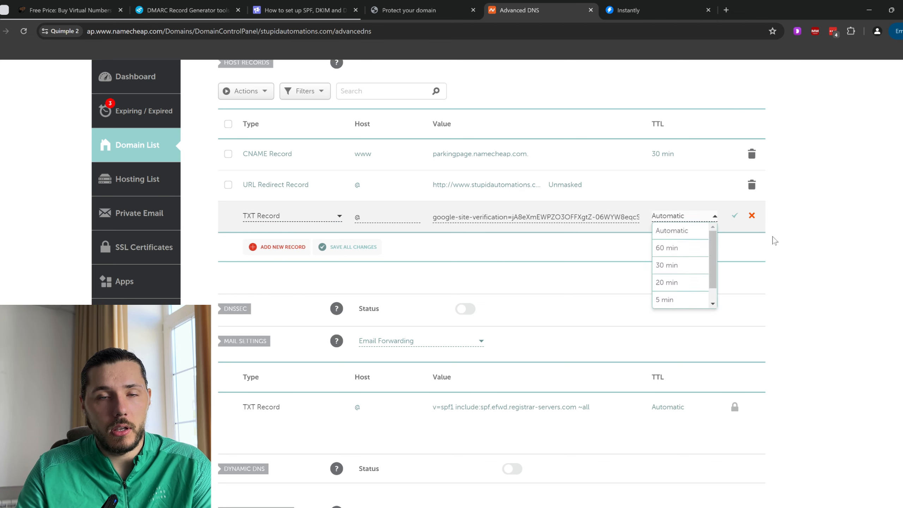
pyautogui.click(773, 238)
# - Check the record against Google's instructions, then save the new TXT record
pyautogui.click(451, 2)
pyautogui.scroll(-2, 375, 293)
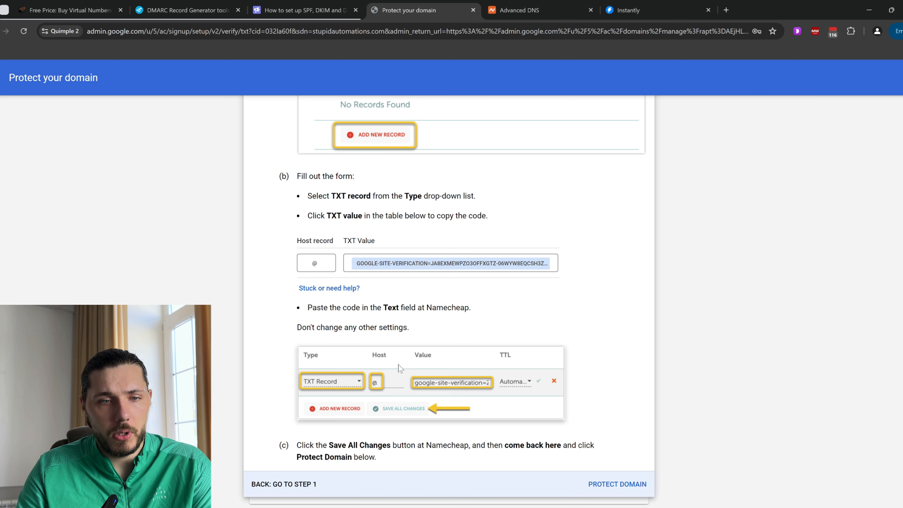
pyautogui.click(517, 7)
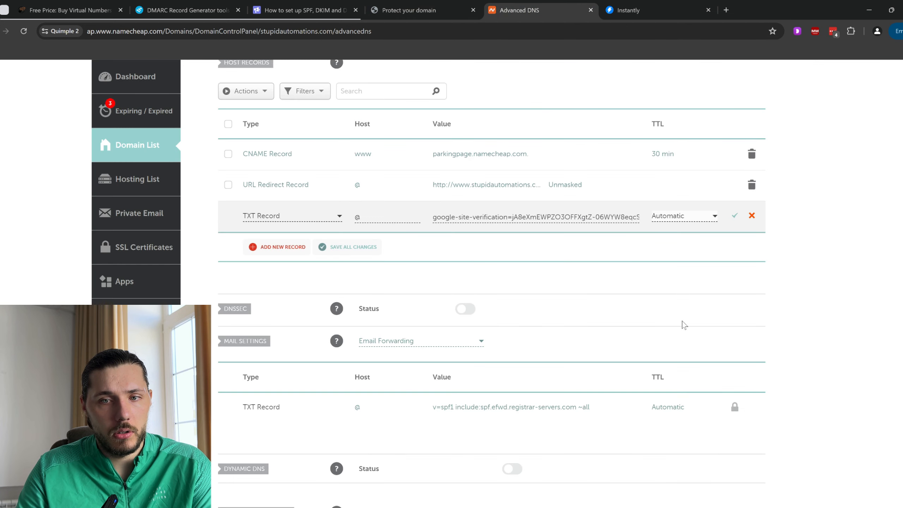
pyautogui.click(734, 216)
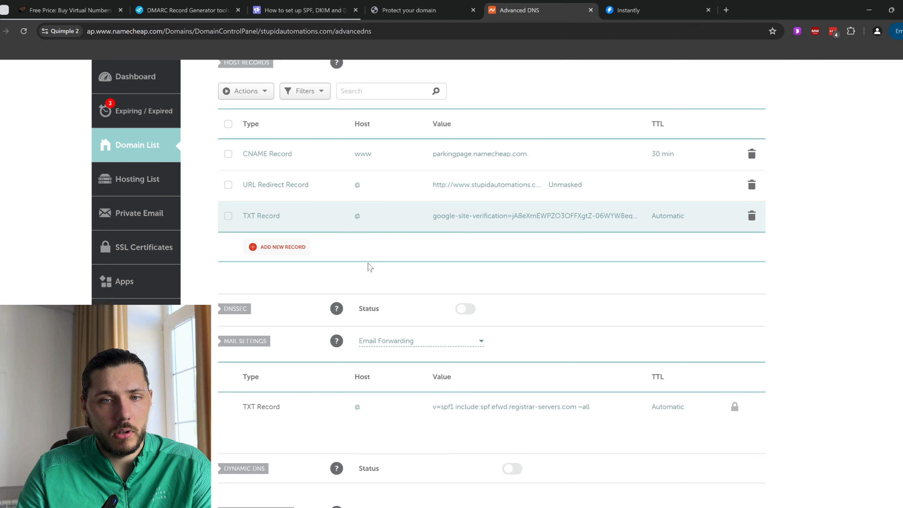
pyautogui.click(412, 4)
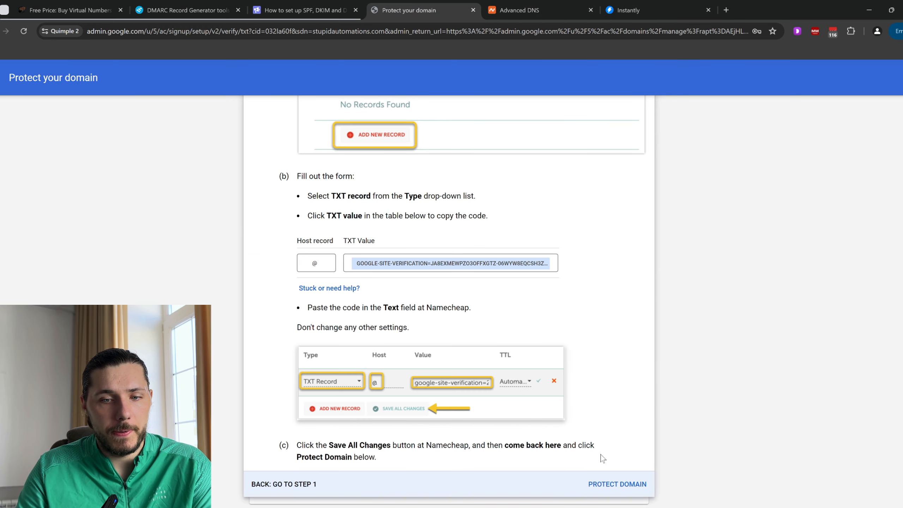
# - Protect stupidautomations.com and wait until Manage domains lists it as a verified secondary domain
pyautogui.click(617, 491)
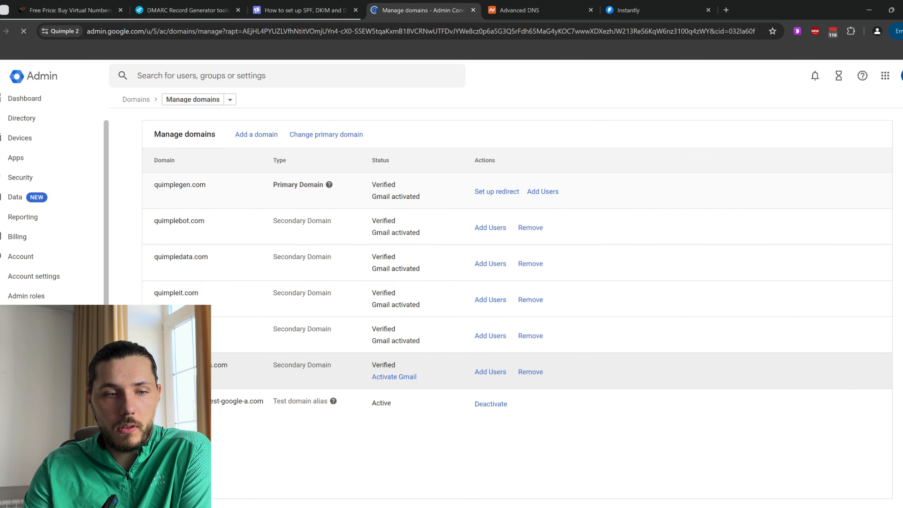
pyautogui.moveTo(154, 365); pyautogui.dragTo(223, 365)
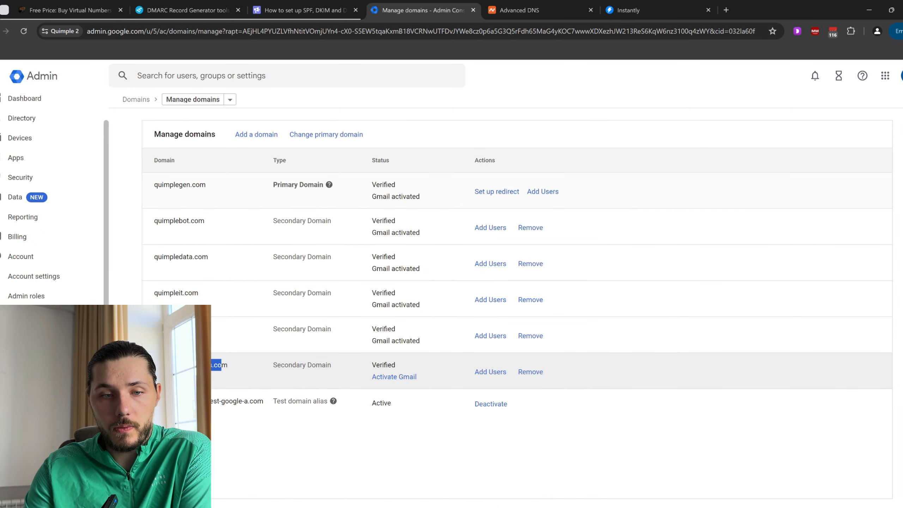
pyautogui.click(414, 415)
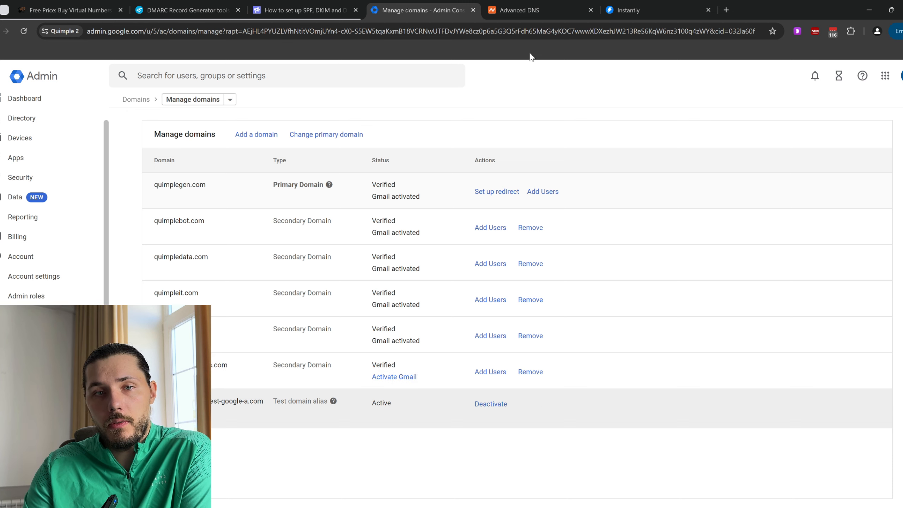
# - Set stupidautomations.com's Mail Settings to Gmail in Namecheap Advanced DNS and save
pyautogui.click(557, 5)
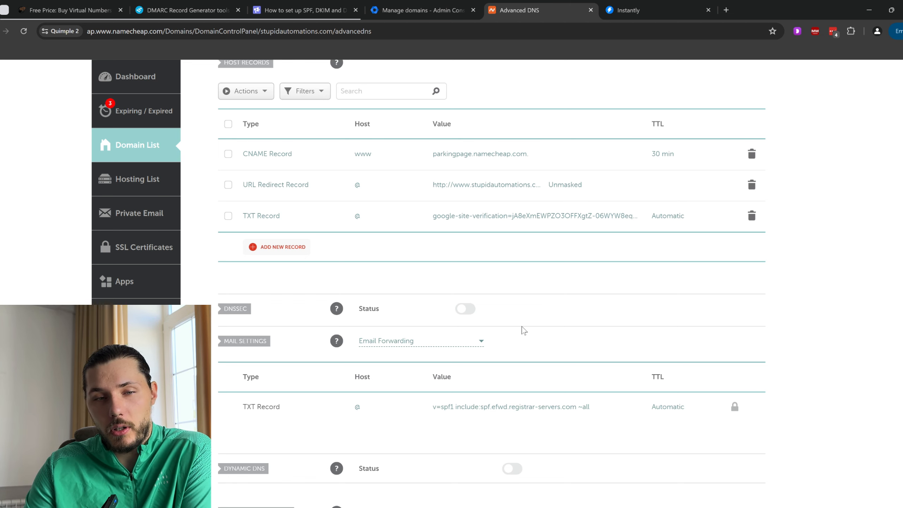
pyautogui.scroll(5, 523, 329)
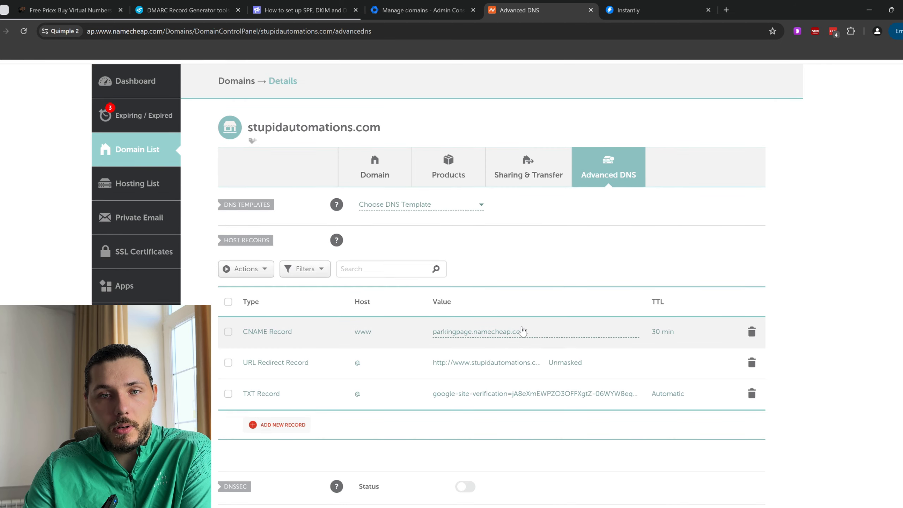
pyautogui.scroll(-5, 523, 330)
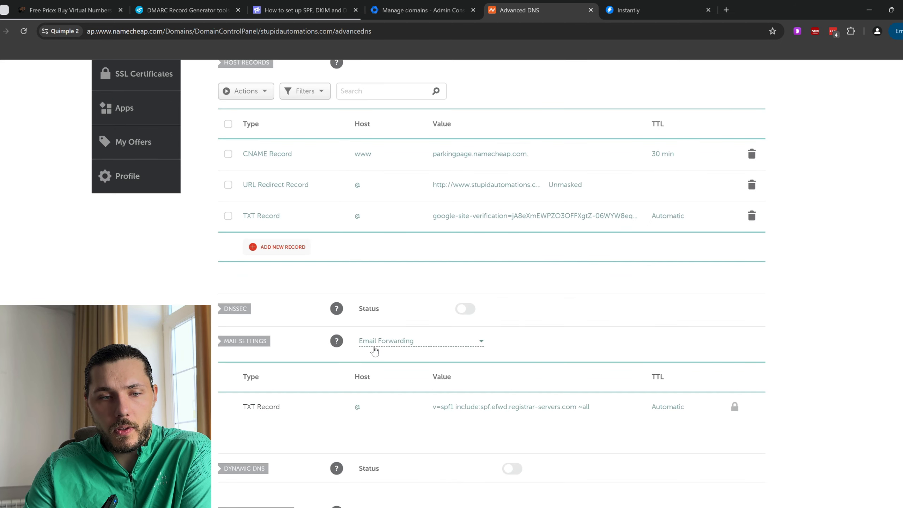
pyautogui.click(479, 342)
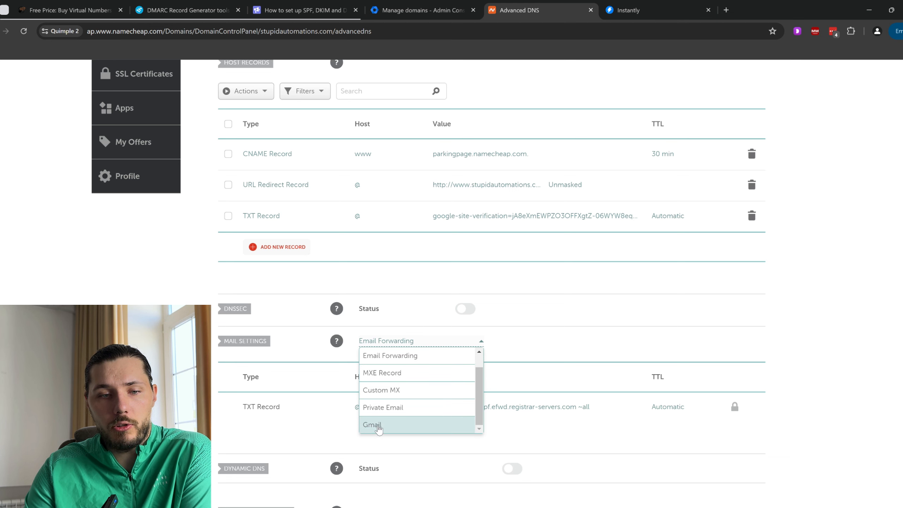
pyautogui.click(379, 430)
pyautogui.click(247, 413)
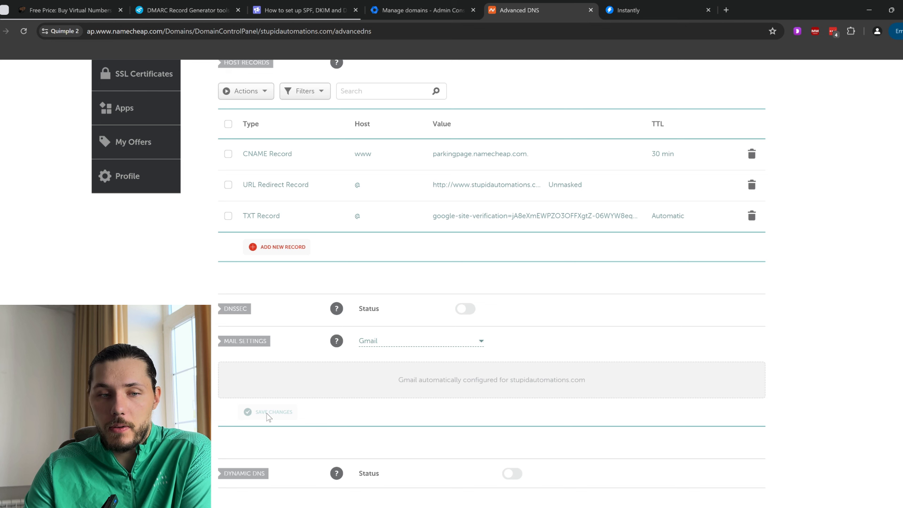
pyautogui.click(462, 8)
pyautogui.click(494, 9)
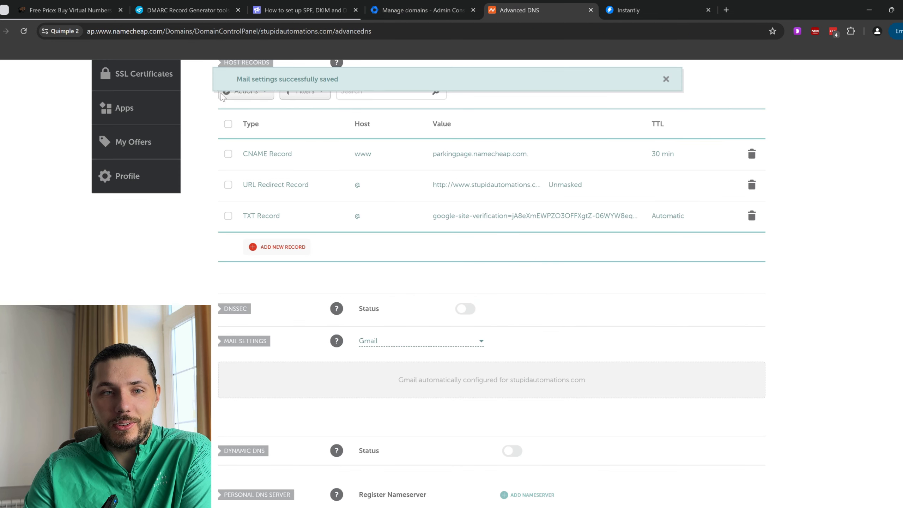
pyautogui.click(467, 5)
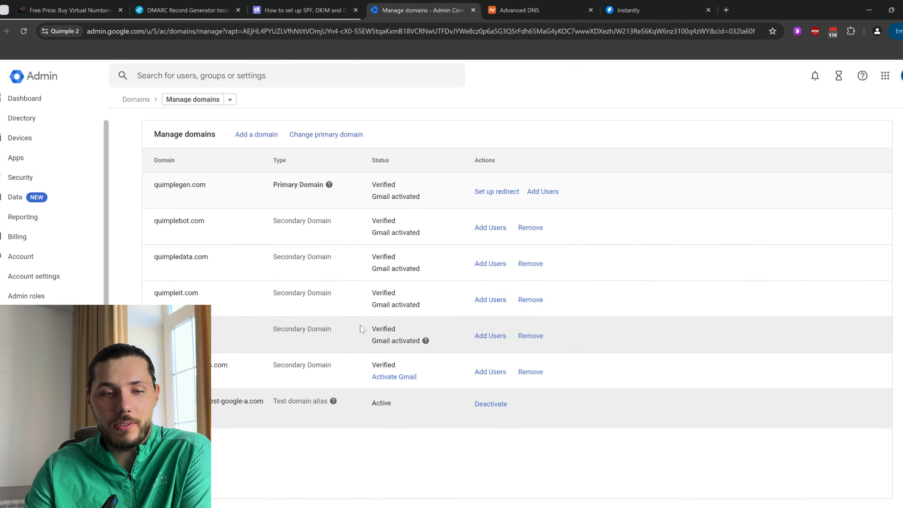
# - Activate Gmail for stupidautomations.com using the Set up MX record method
pyautogui.click(405, 377)
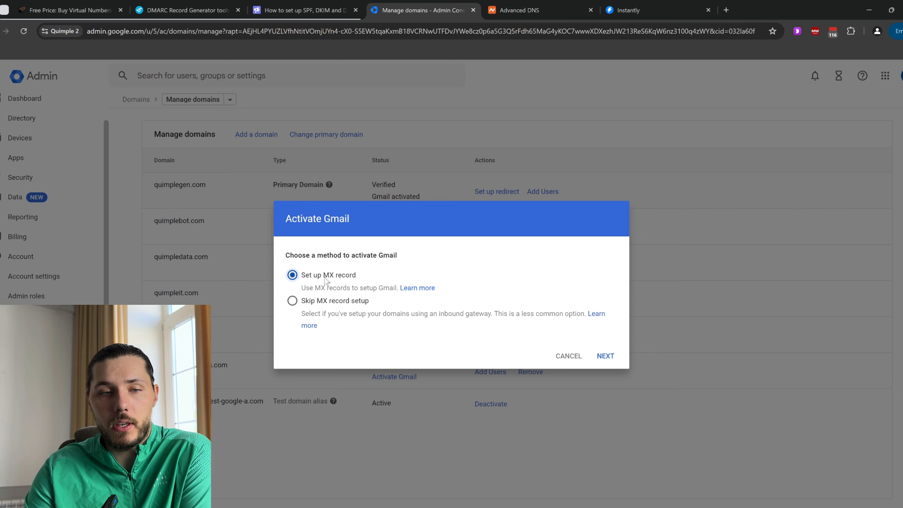
pyautogui.click(604, 355)
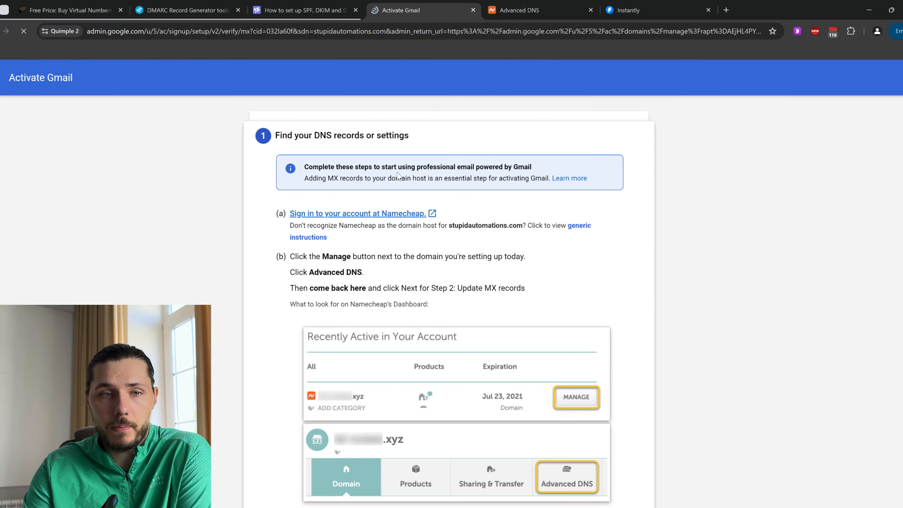
pyautogui.scroll(-2, 696, 301)
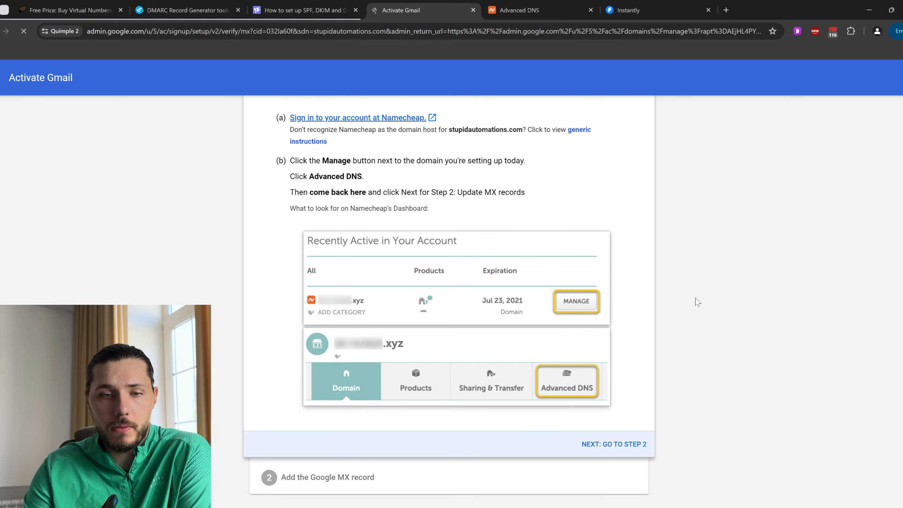
pyautogui.click(625, 450)
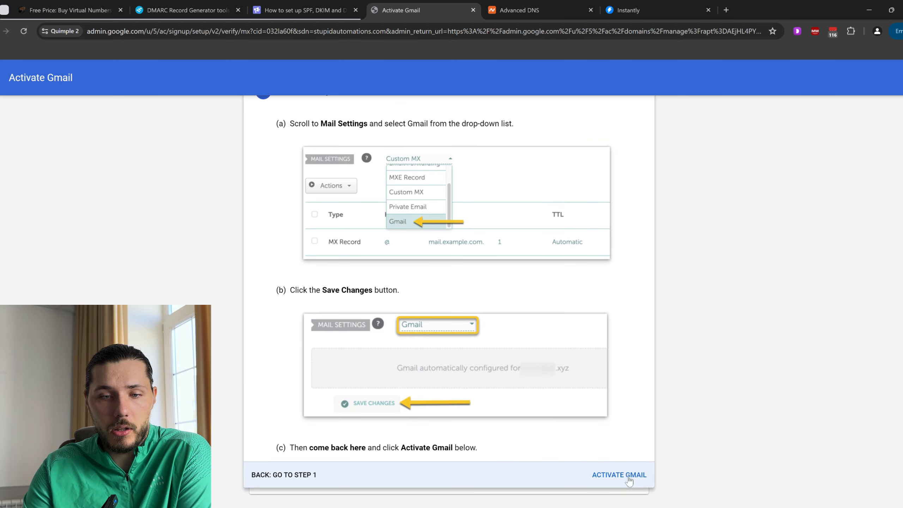
pyautogui.click(625, 476)
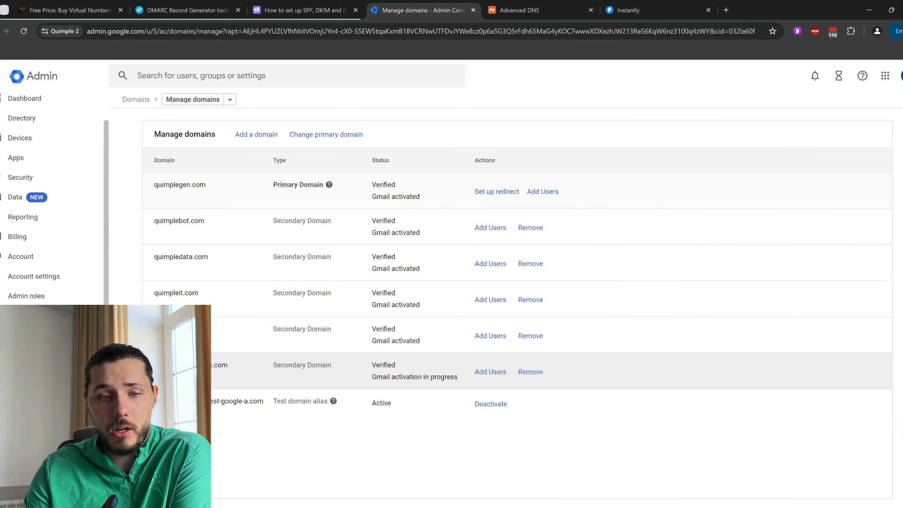
pyautogui.moveTo(372, 377); pyautogui.dragTo(441, 377)
pyautogui.click(443, 428)
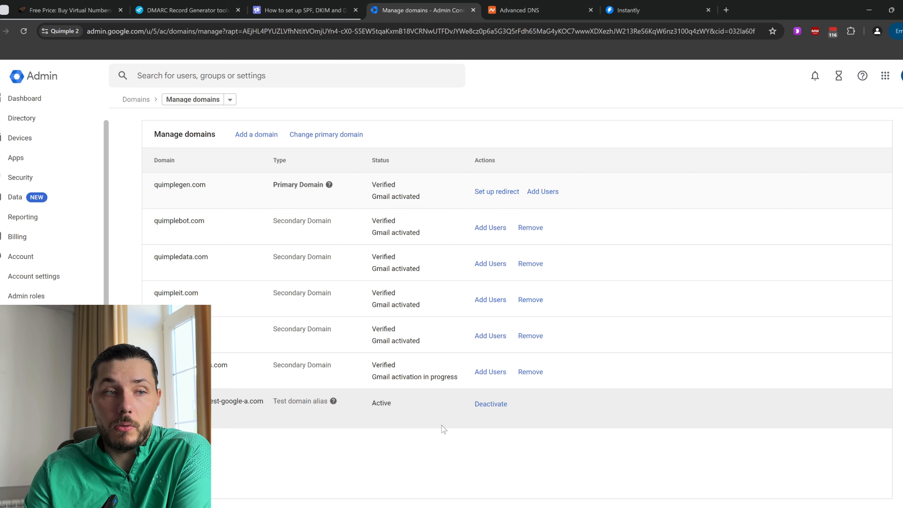
# - Open Users, start a new user, and enter the user's first and last name
pyautogui.click(21, 118)
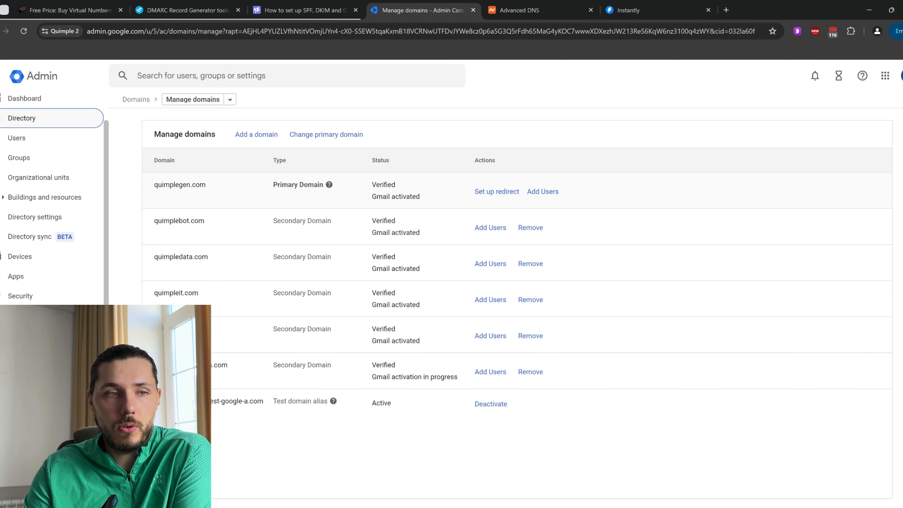
pyautogui.click(18, 140)
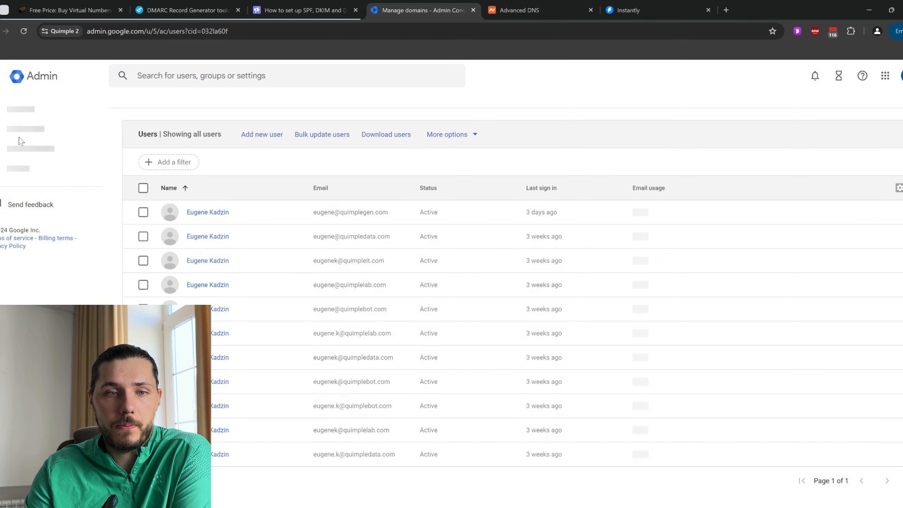
pyautogui.click(272, 141)
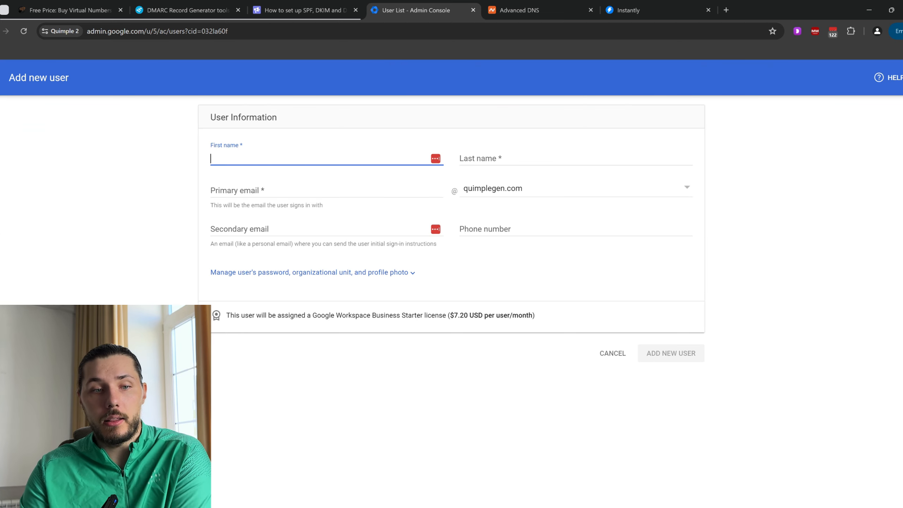
pyautogui.write('ne')
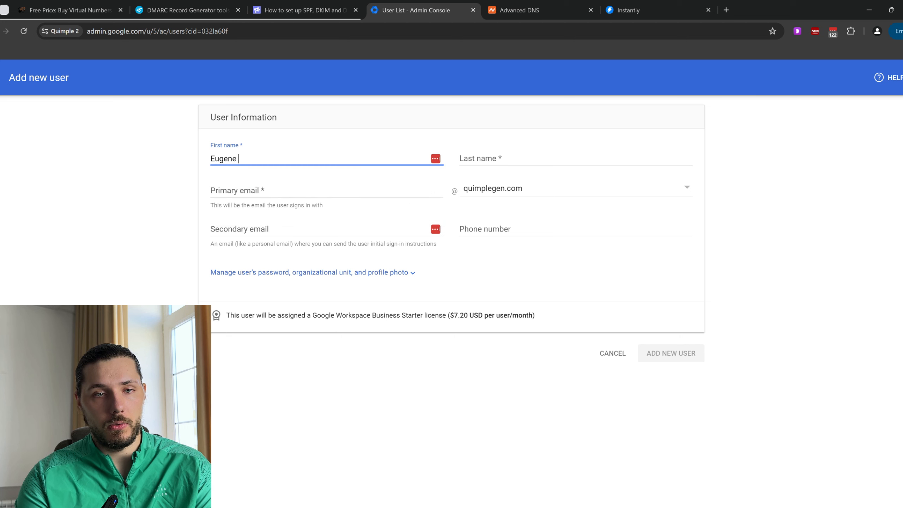
pyautogui.press('BackSpace')
pyautogui.press('Tab')
pyautogui.write('K')
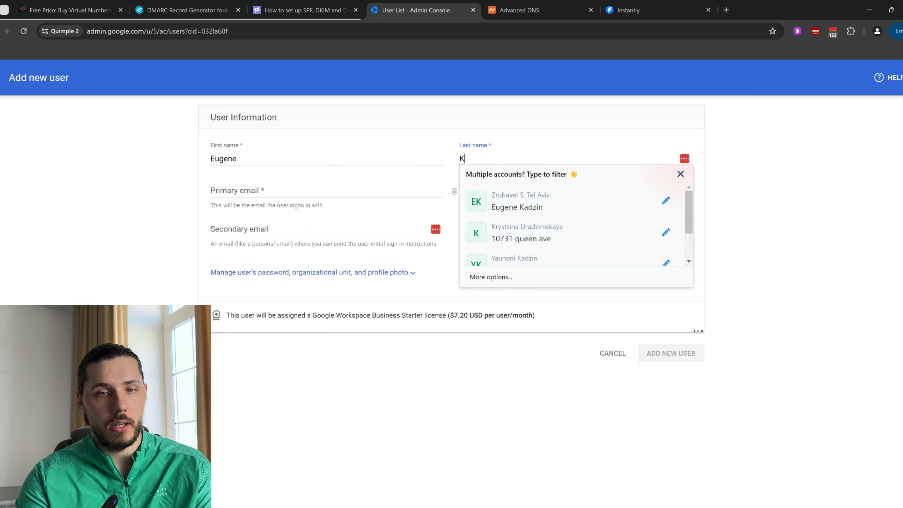
pyautogui.write('adzin')
pyautogui.click(255, 188)
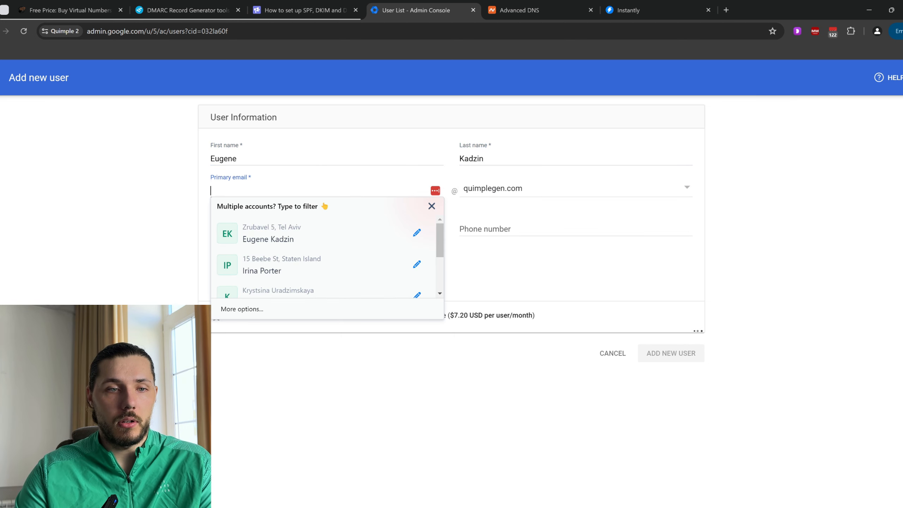
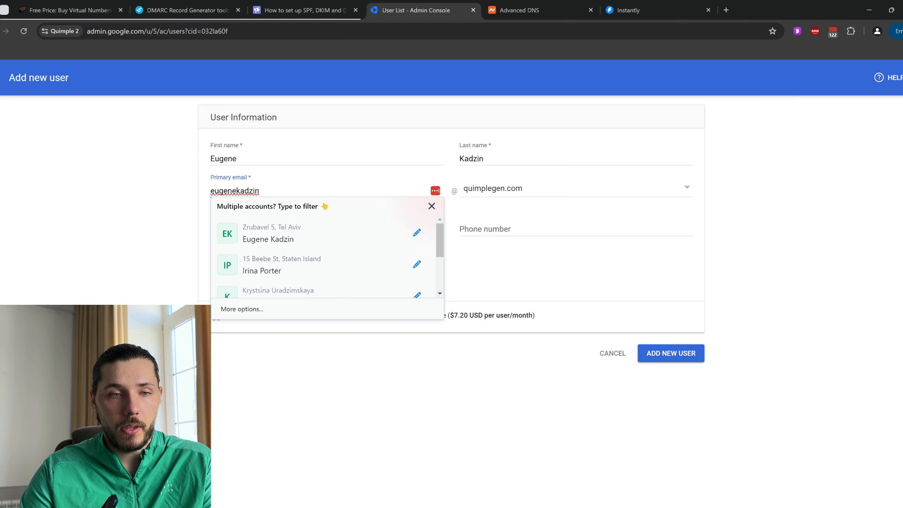
# - Enter the user's primary email name on the stupidautomations.com domain
pyautogui.hotkey('ctrl', 'a')
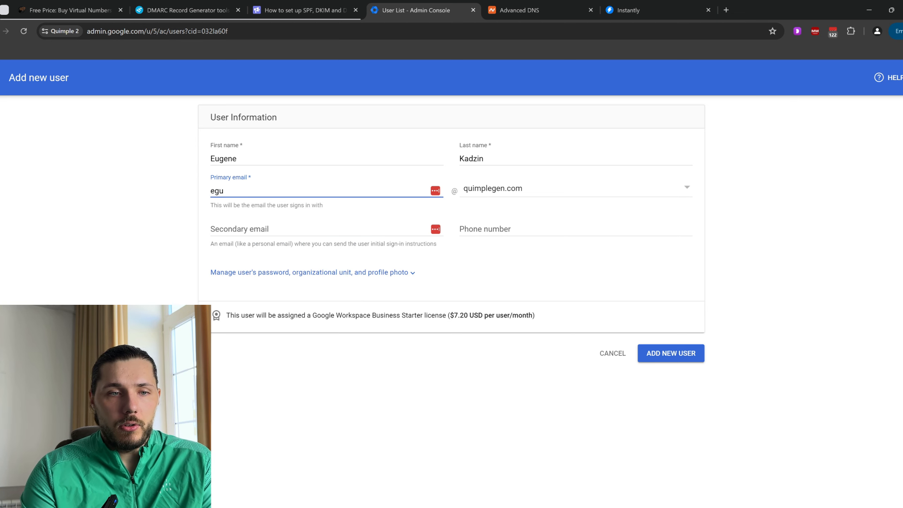
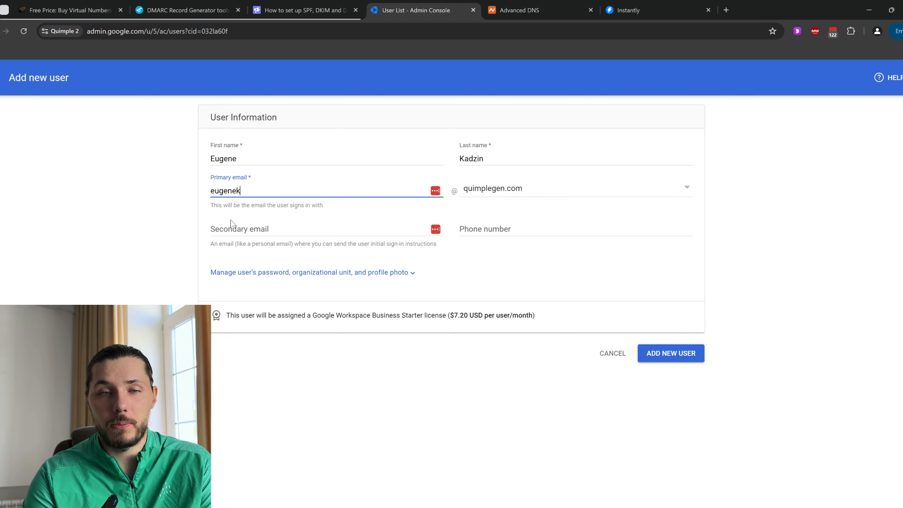
pyautogui.click(510, 195)
pyautogui.click(553, 246)
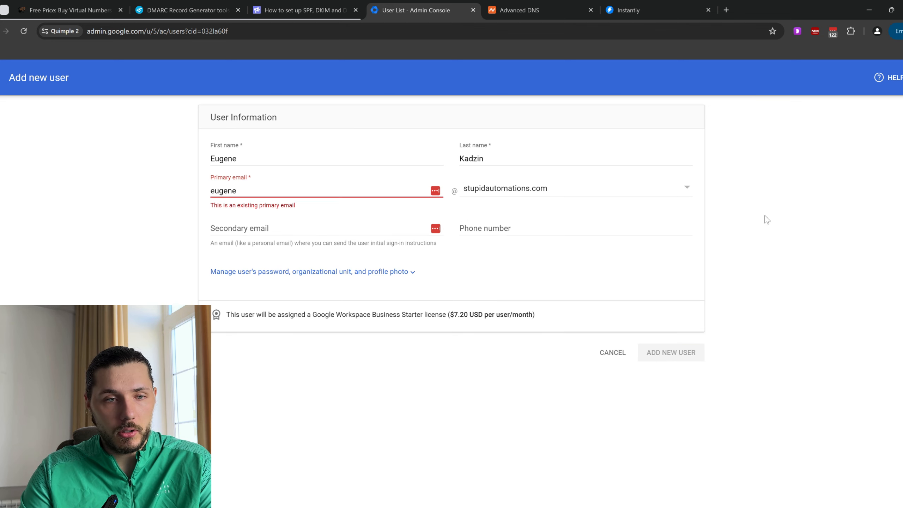
# - Leave the secondary email blank and create the user with Business Starter at $7.20/month
pyautogui.click(268, 193)
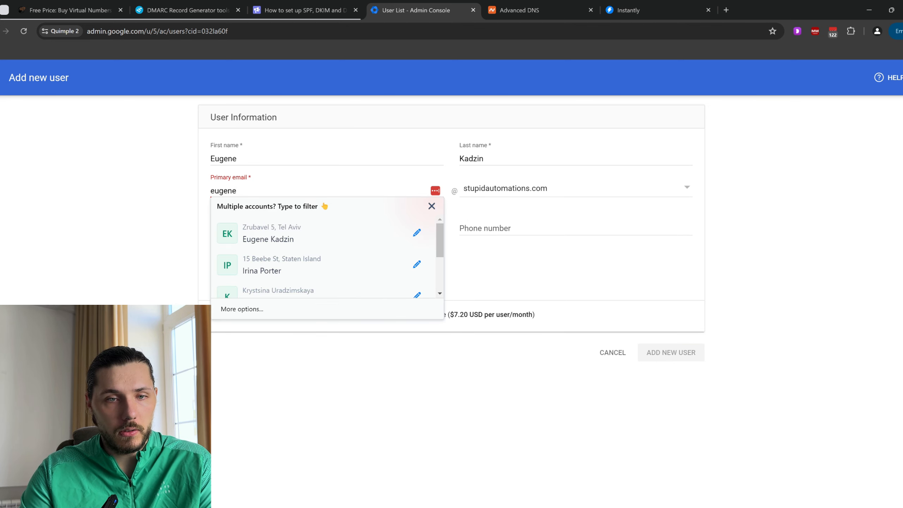
pyautogui.click(778, 225)
pyautogui.click(266, 222)
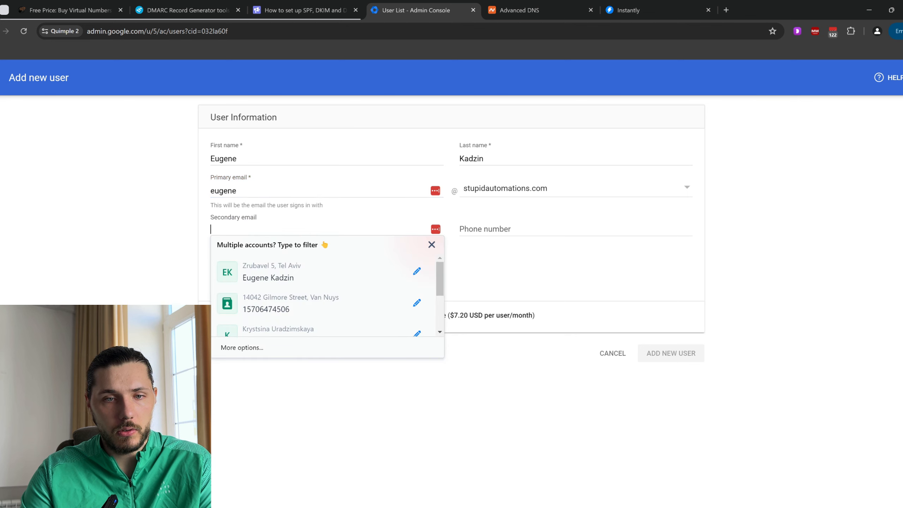
pyautogui.click(805, 233)
pyautogui.click(269, 234)
pyautogui.write('genoc')
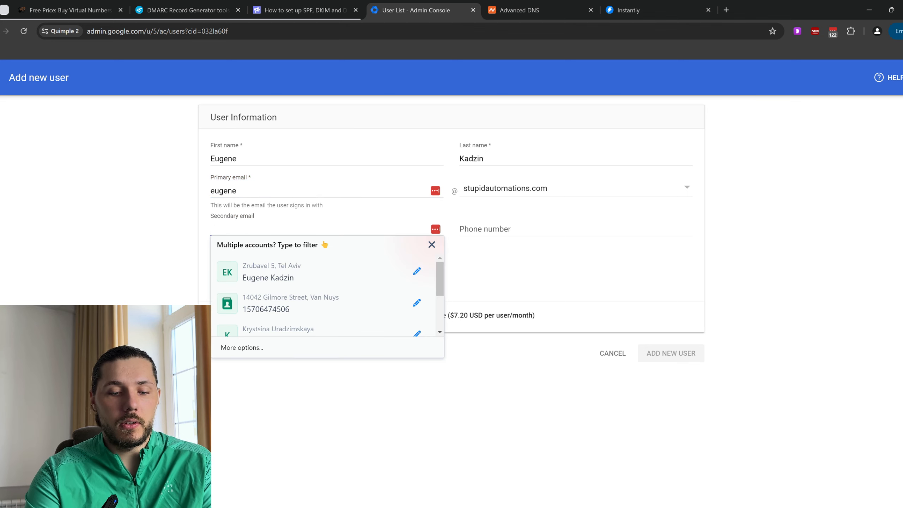
pyautogui.press('BackSpace')
pyautogui.press('BackSpace')
pyautogui.press('BackSpace')
pyautogui.press('BackSpace')
pyautogui.press('BackSpace')
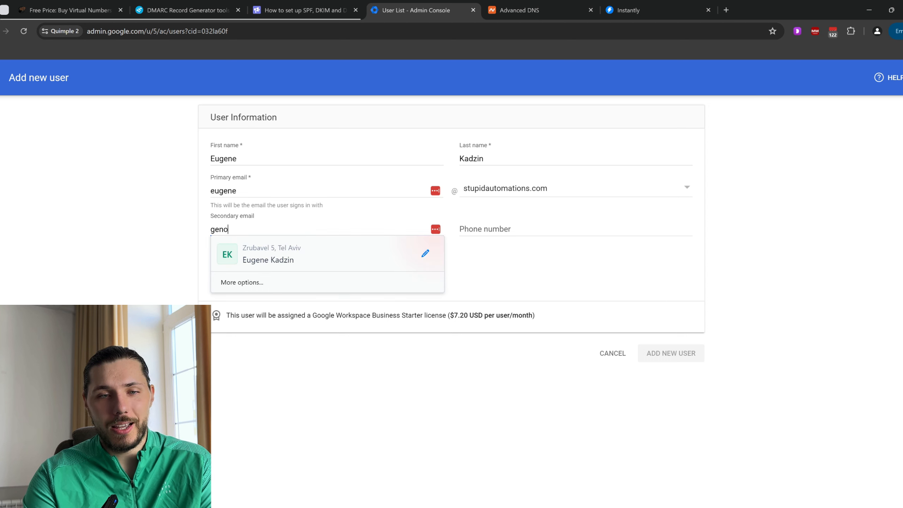
pyautogui.click(676, 256)
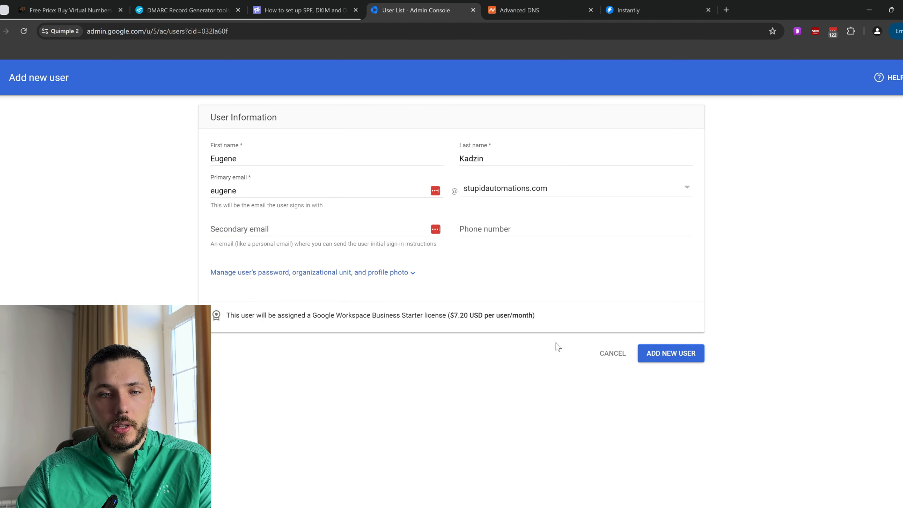
pyautogui.moveTo(454, 315); pyautogui.dragTo(464, 315)
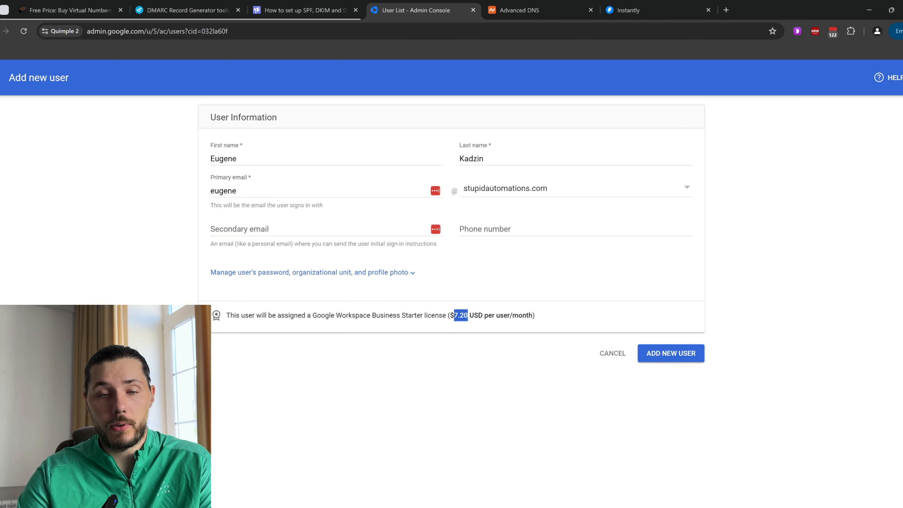
pyautogui.click(686, 360)
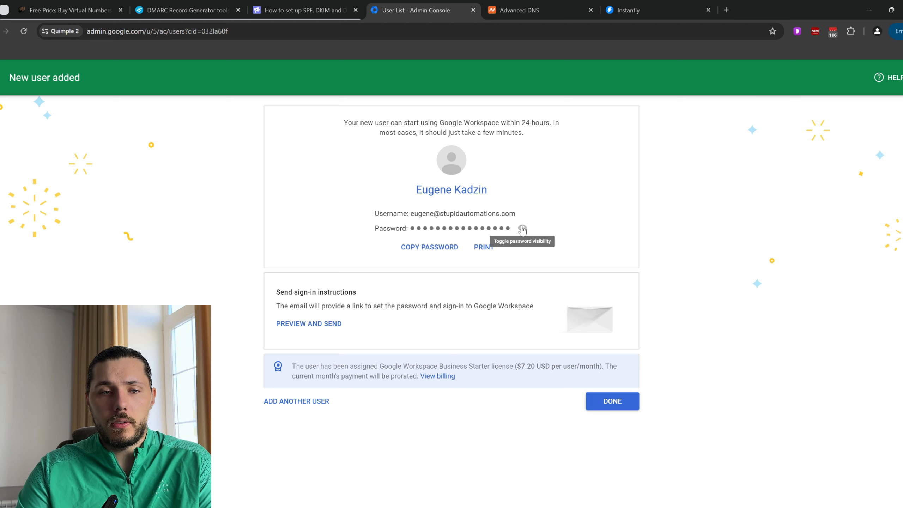
# - Paste the new user's generated password into the notes below the SPF line, then click Done
pyautogui.click(453, 246)
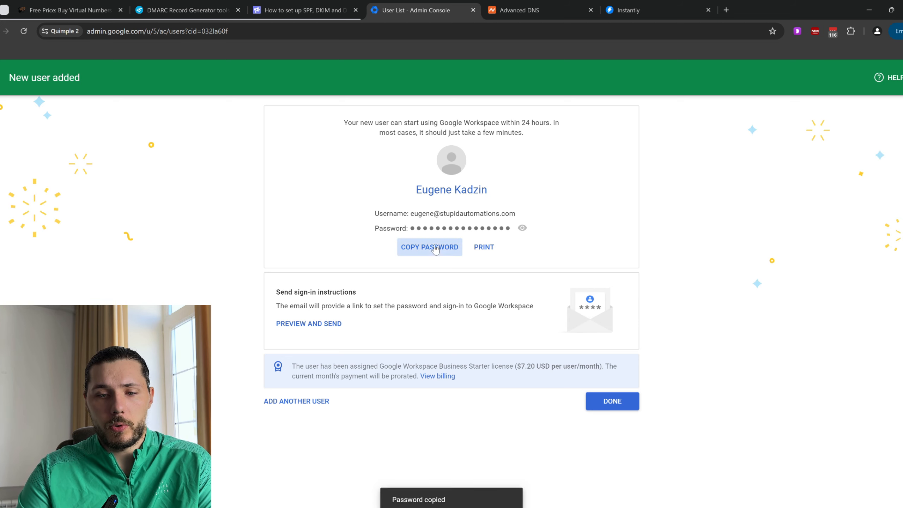
pyautogui.hotkey('alt', 'Tab')
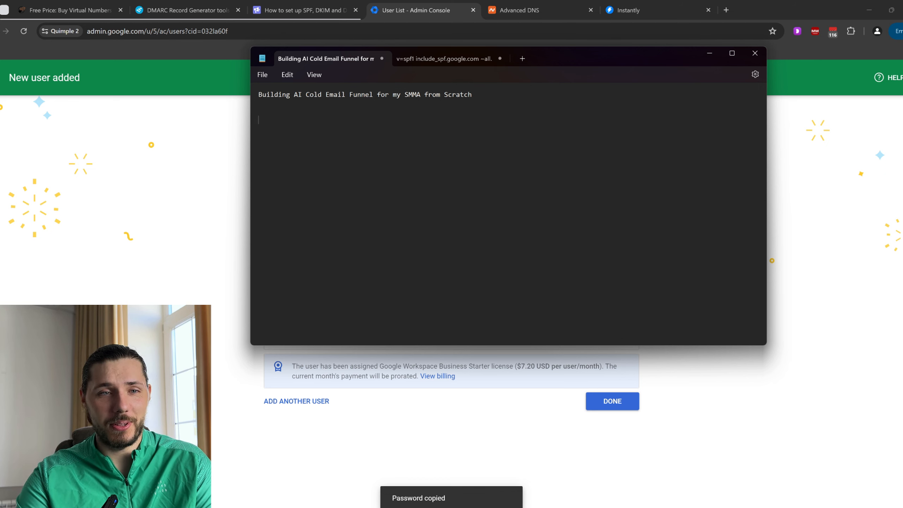
pyautogui.press('Return')
pyautogui.hotkey('ctrl', 'v')
pyautogui.click(494, 58)
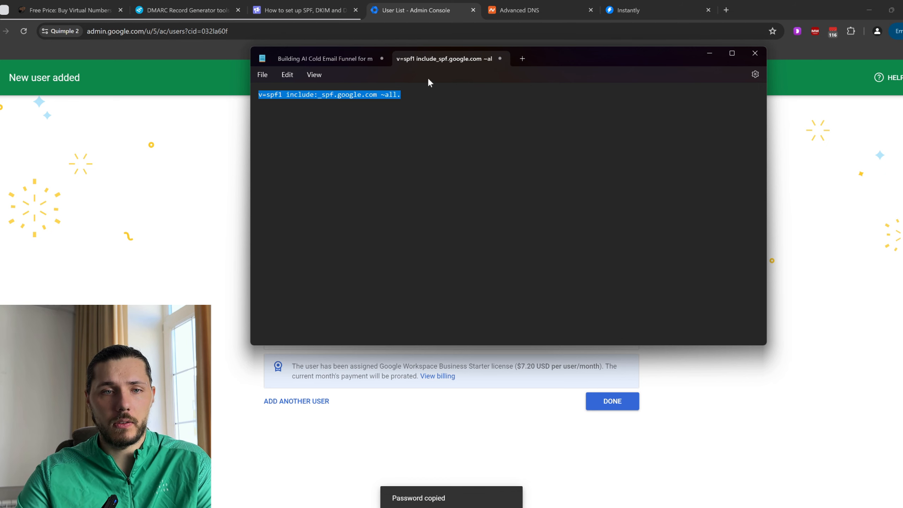
pyautogui.click(408, 95)
pyautogui.press('Return')
pyautogui.hotkey('ctrl', 'v')
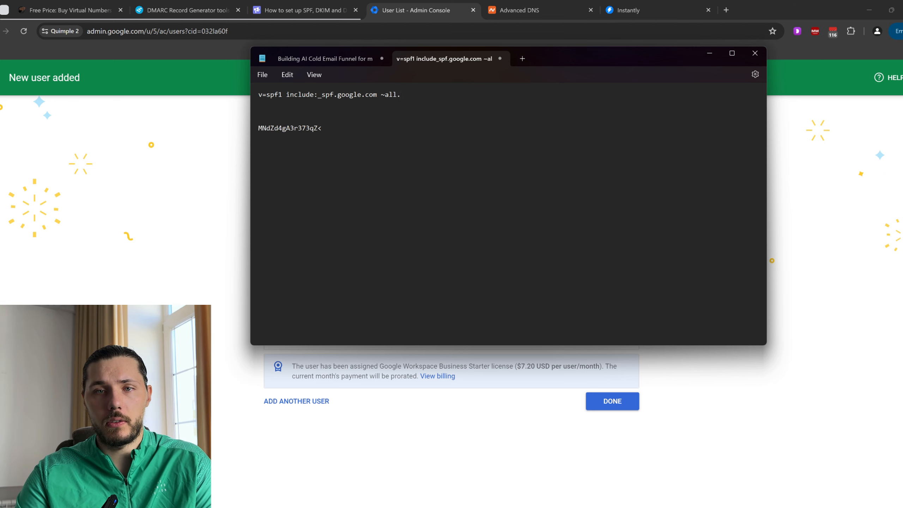
pyautogui.click(709, 54)
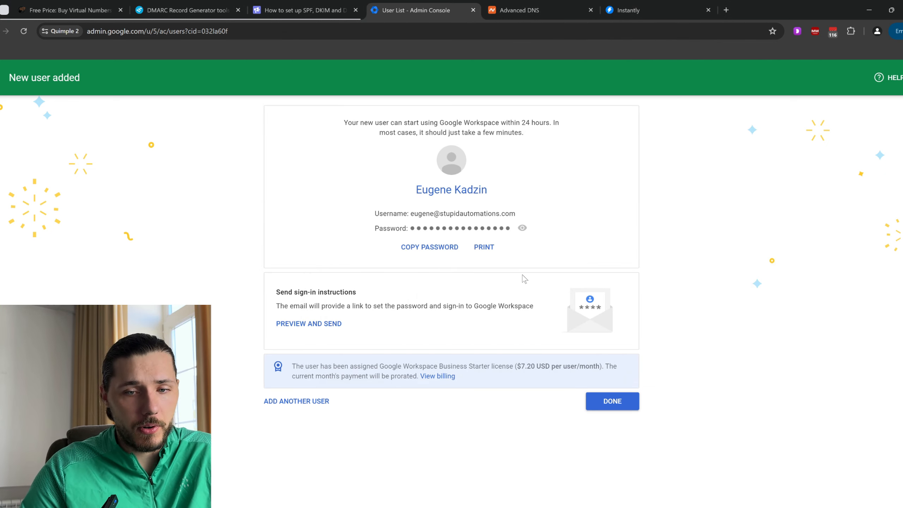
pyautogui.click(600, 403)
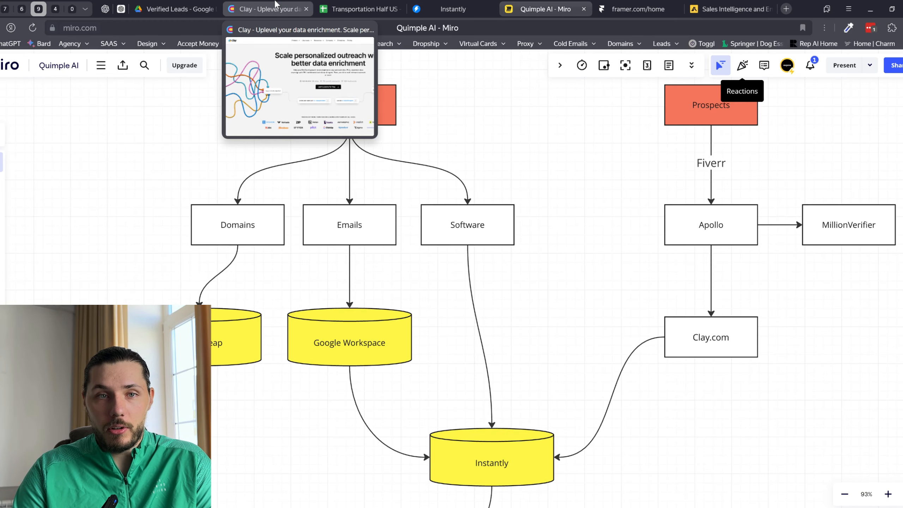
# - Open the Domains table and enter stupidautomations.com as the Testing record's domain
pyautogui.click(55, 8)
pyautogui.click(270, 8)
pyautogui.click(193, 8)
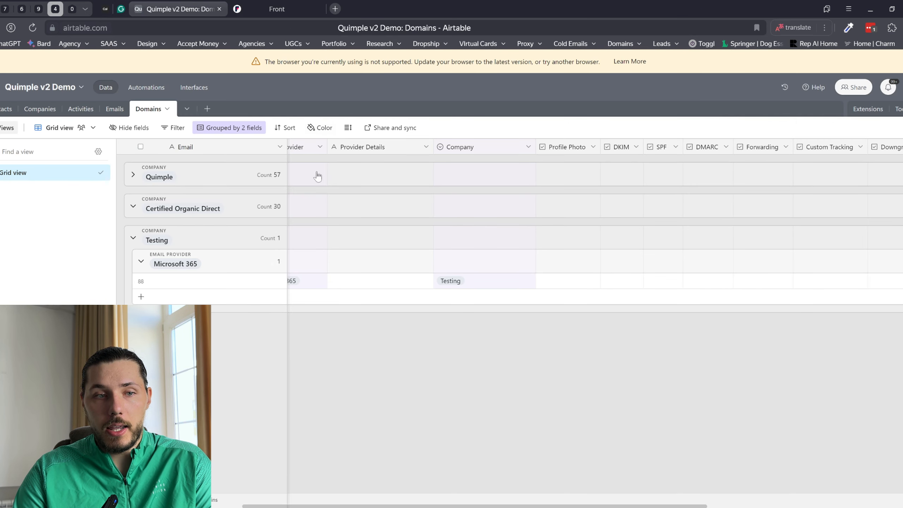
pyautogui.hscroll(-1, 352, 283)
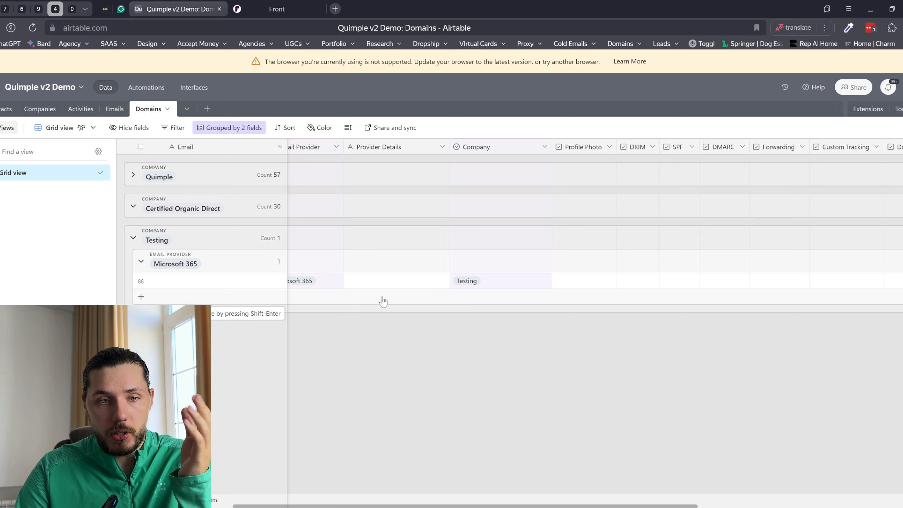
pyautogui.hscroll(-5, 383, 301)
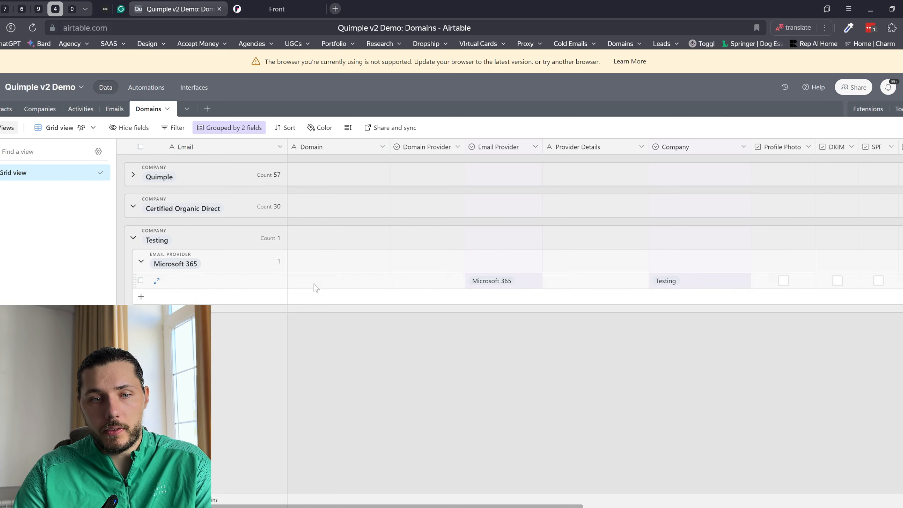
pyautogui.click(340, 285)
pyautogui.press('Return')
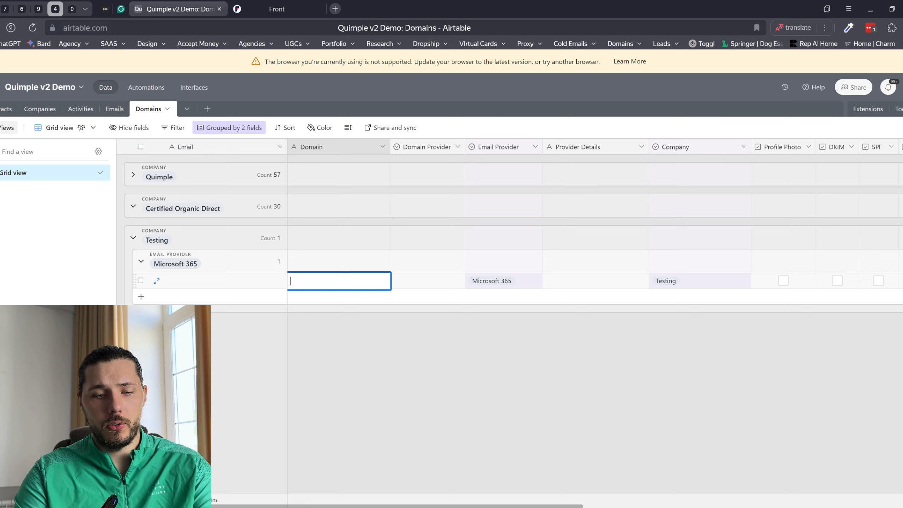
pyautogui.write('stupidautomations.com')
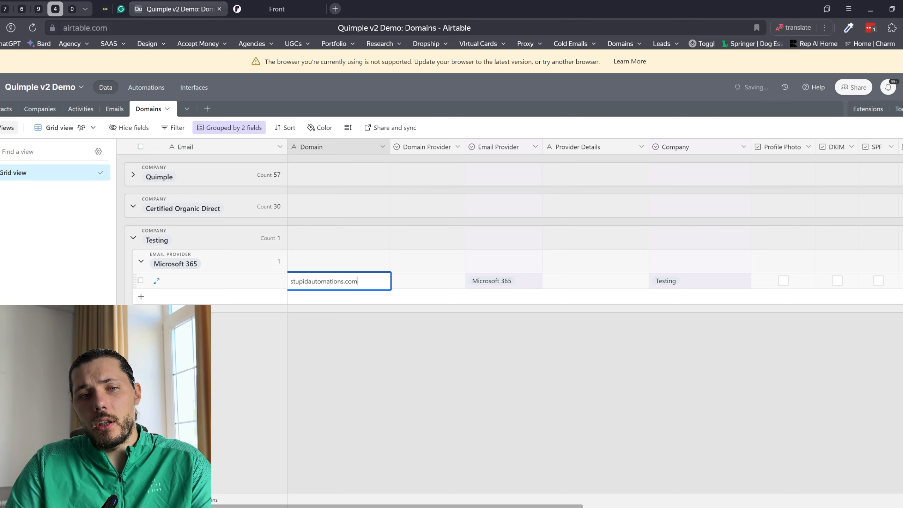
pyautogui.click(482, 421)
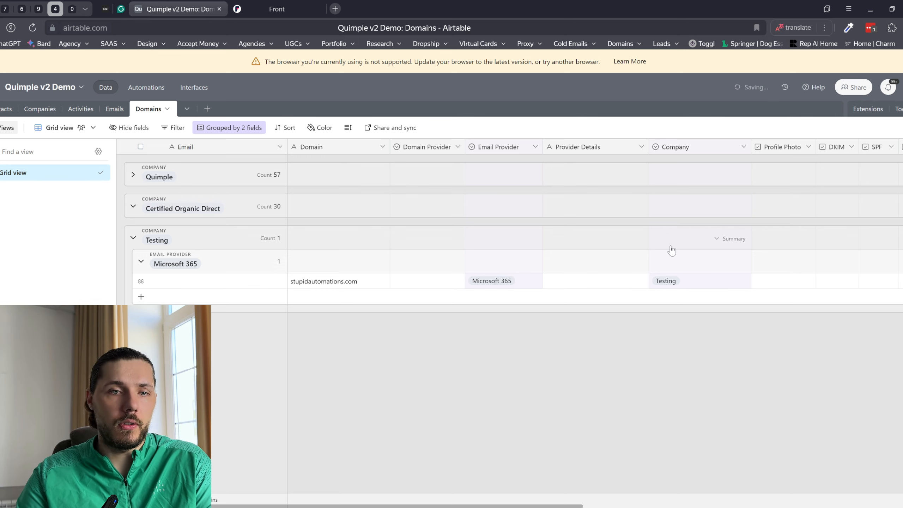
# - Set the record's Domain Provider to Namecheap and Email Provider to Google Workspace
pyautogui.hscroll(5, 604, 231)
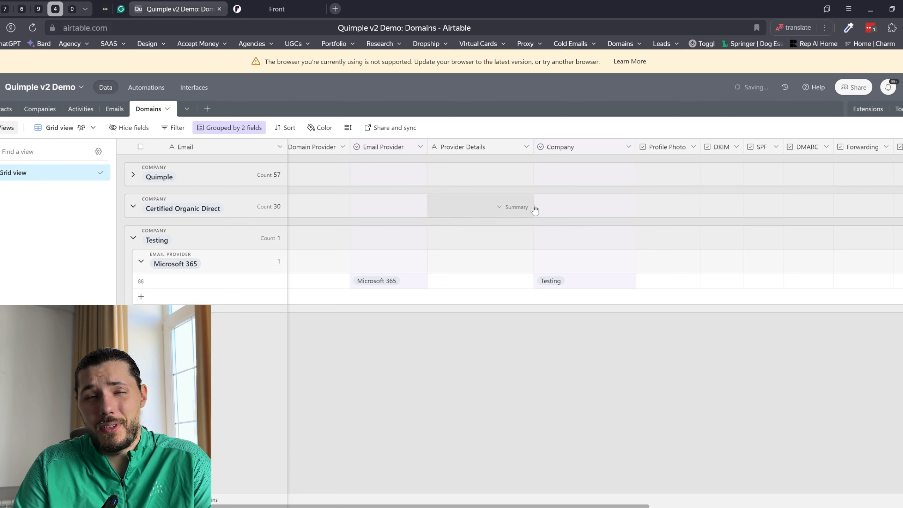
pyautogui.hscroll(2, 540, 228)
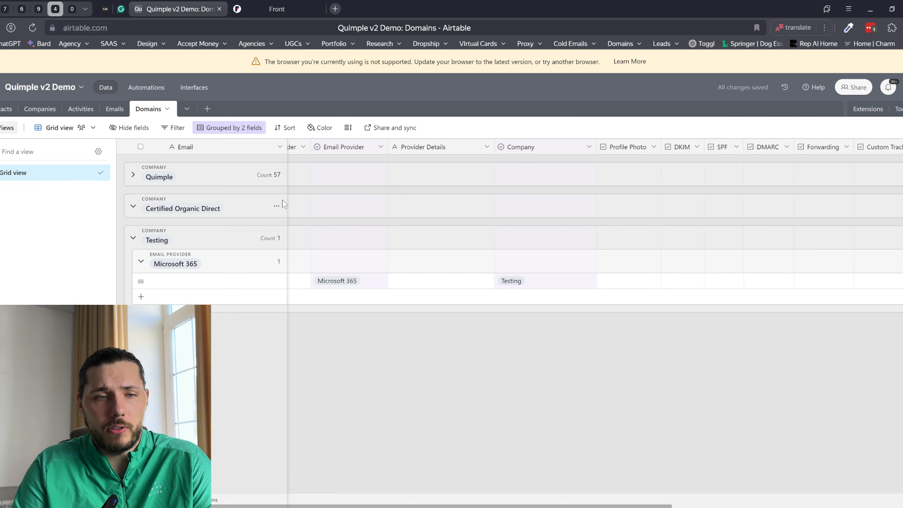
pyautogui.hscroll(-6, 320, 289)
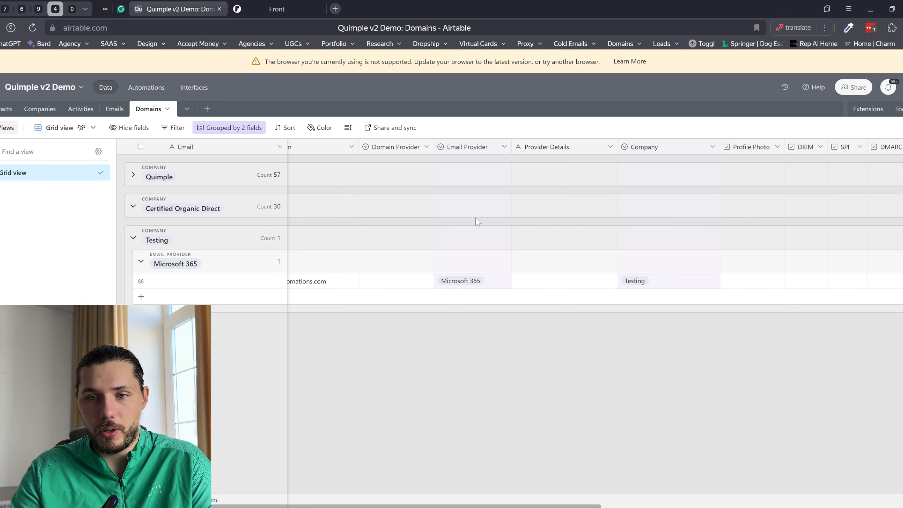
pyautogui.hscroll(5, 675, 227)
pyautogui.hscroll(-10, 462, 263)
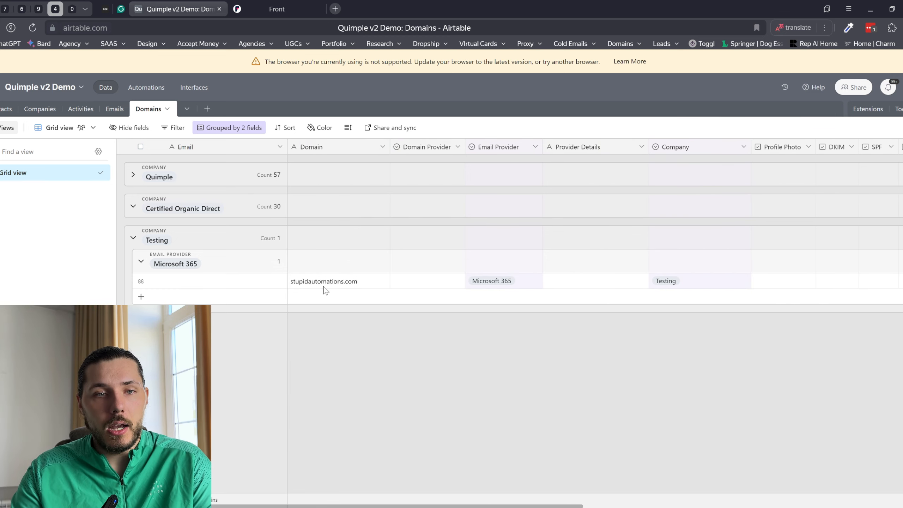
pyautogui.click(427, 283)
pyautogui.click(427, 283)
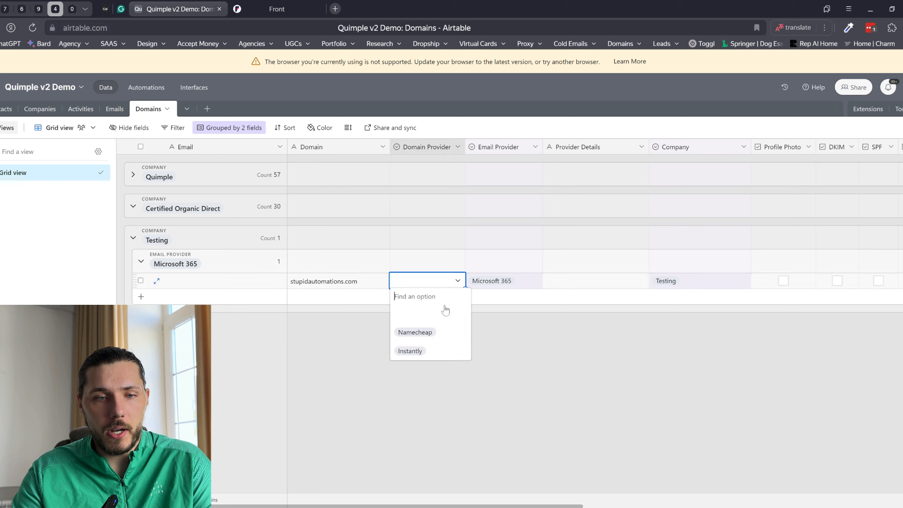
pyautogui.click(415, 332)
pyautogui.click(509, 283)
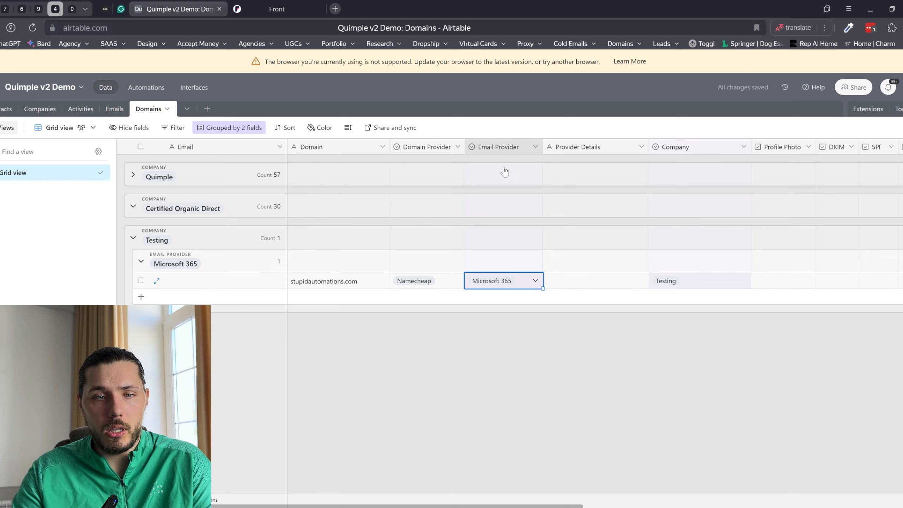
pyautogui.click(506, 280)
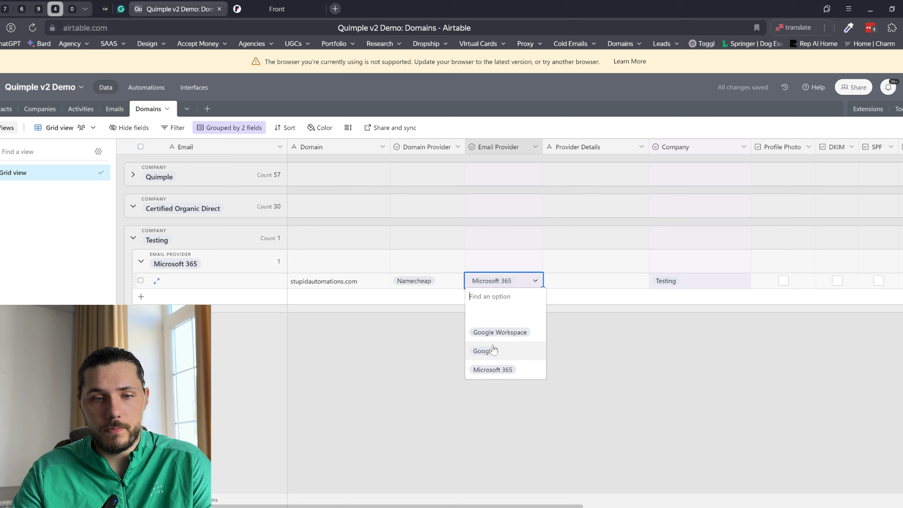
pyautogui.click(520, 331)
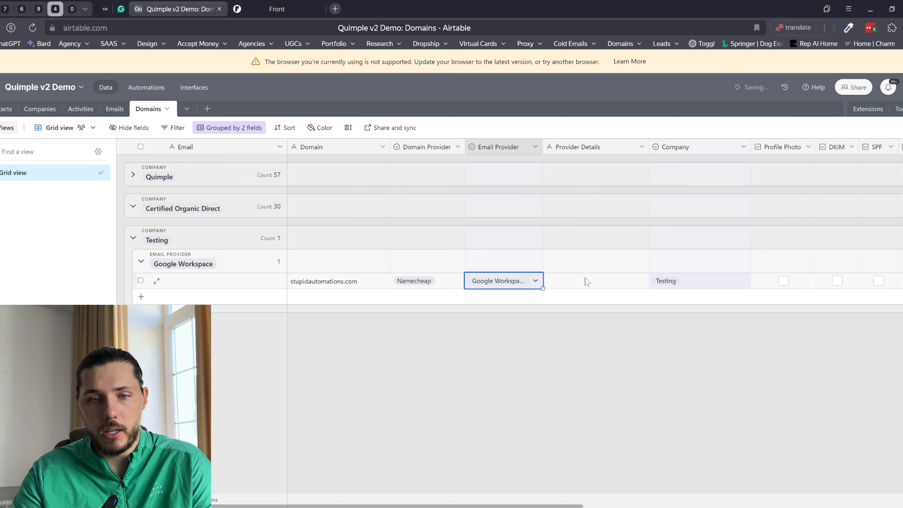
pyautogui.click(587, 353)
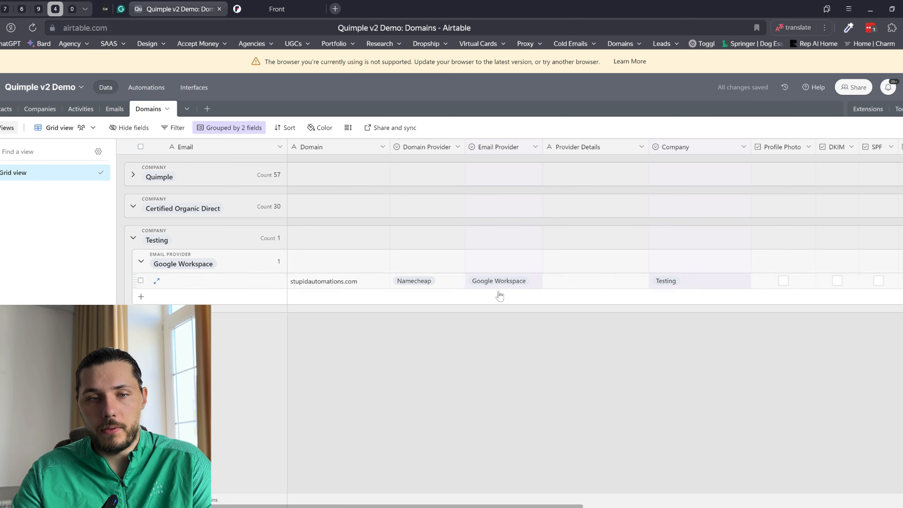
# - Enter the new mailbox's e-mail address in Provider Details to complete the record
pyautogui.click(596, 284)
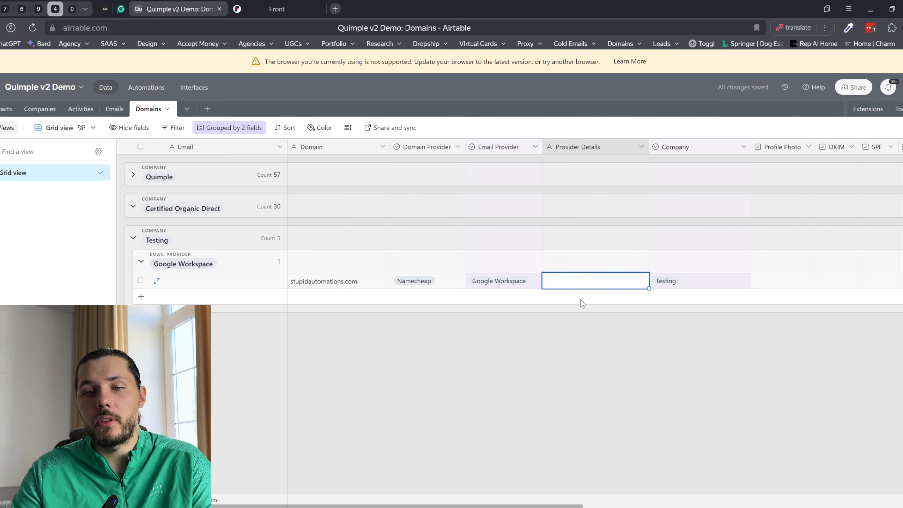
pyautogui.click(588, 284)
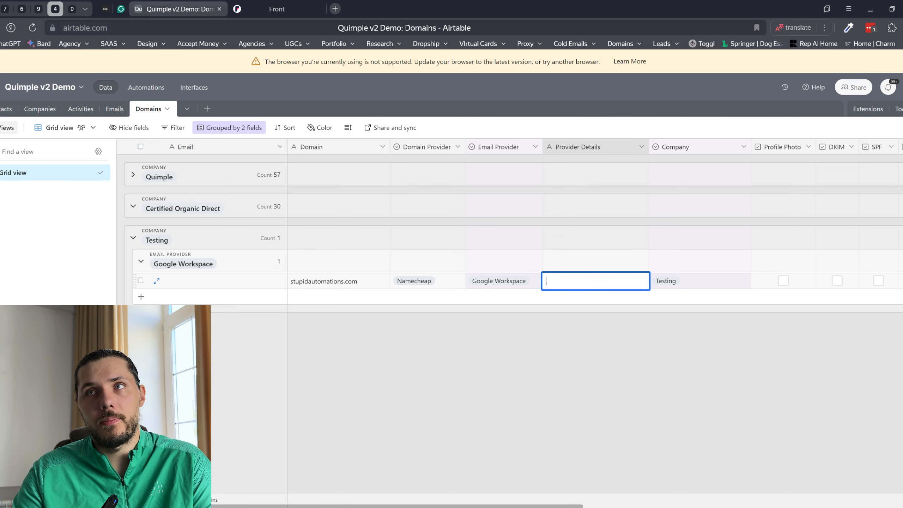
pyautogui.moveTo(702, 507)
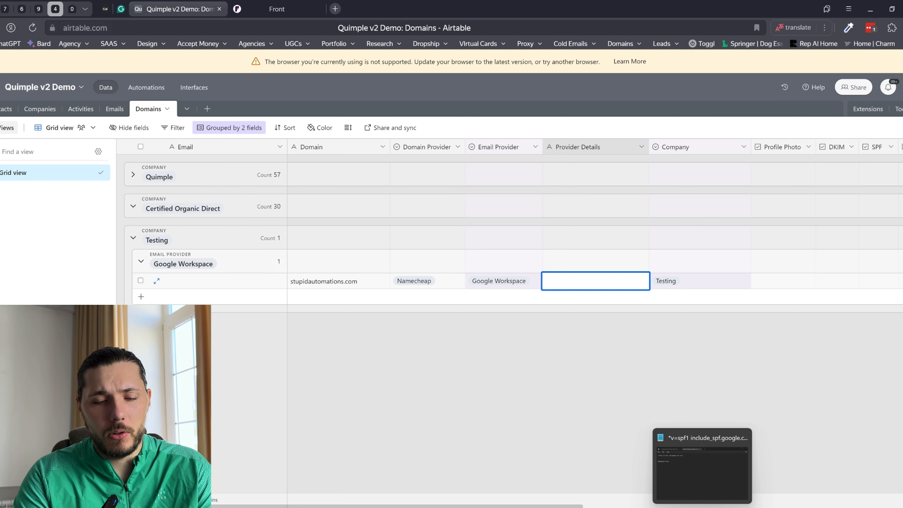
pyautogui.write('egue')
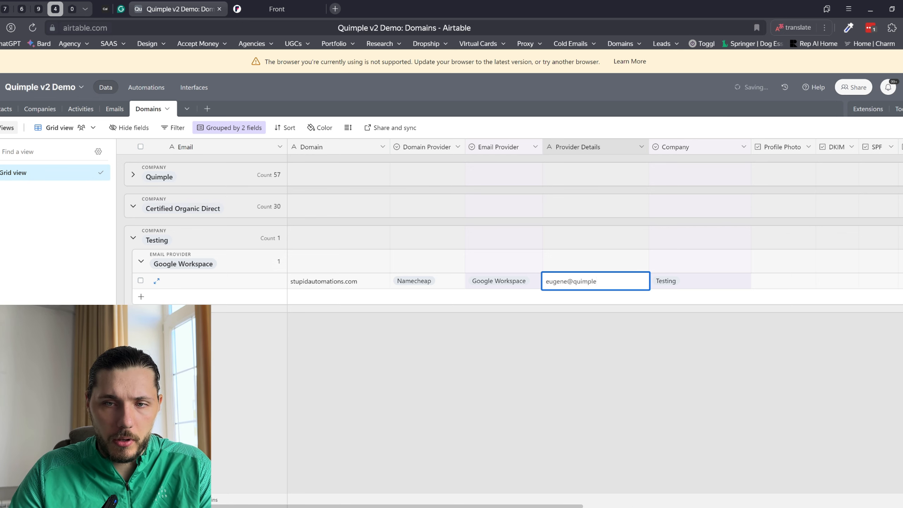
pyautogui.click(680, 506)
pyautogui.click(888, 82)
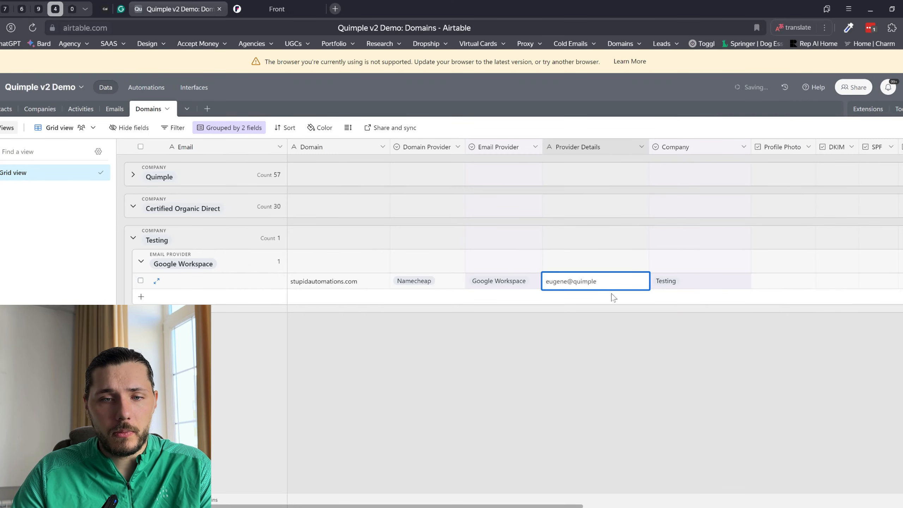
pyautogui.write('gen.com')
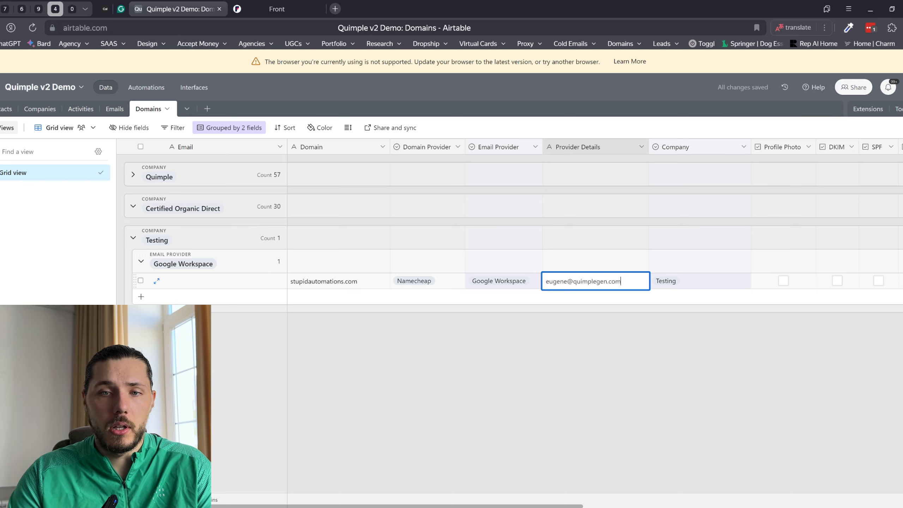
pyautogui.click(691, 281)
pyautogui.hscroll(5, 727, 303)
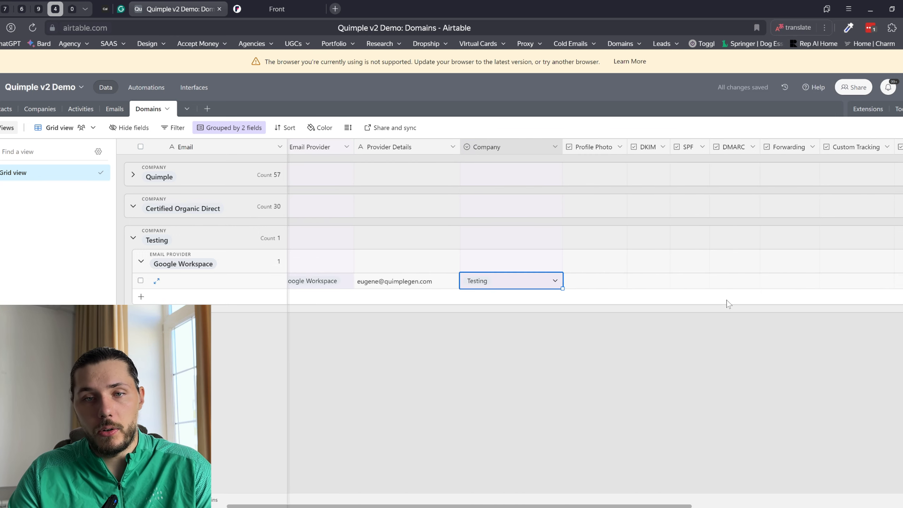
pyautogui.hscroll(2, 747, 306)
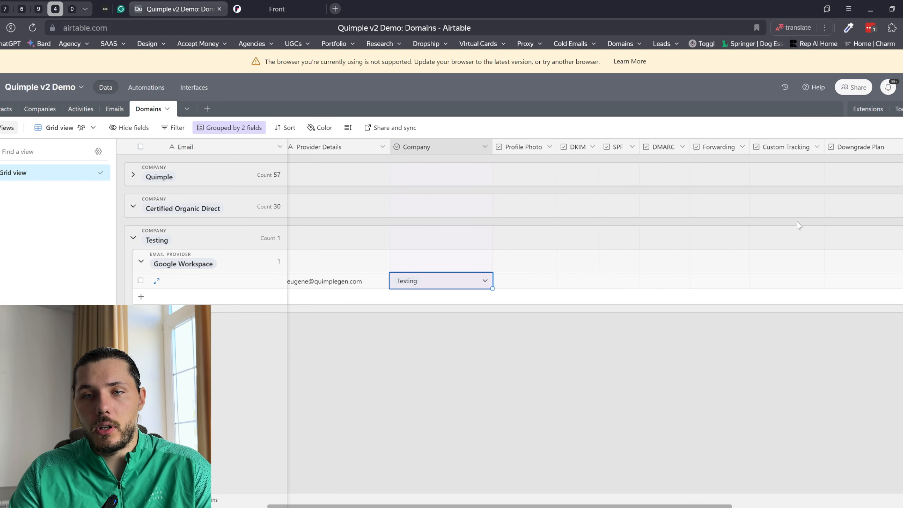
pyautogui.click(666, 409)
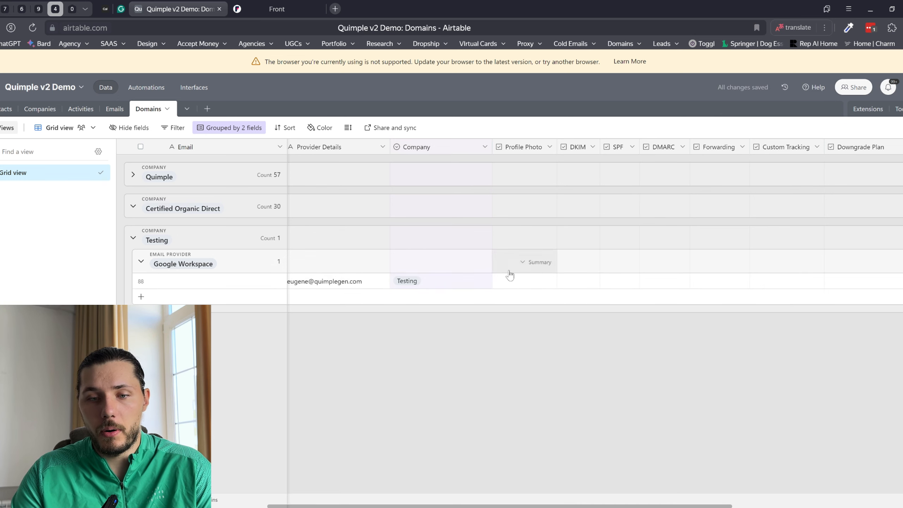
# - Open Manage domains in Google Admin and reload it to refresh verification and Gmail statuses
pyautogui.click(625, 507)
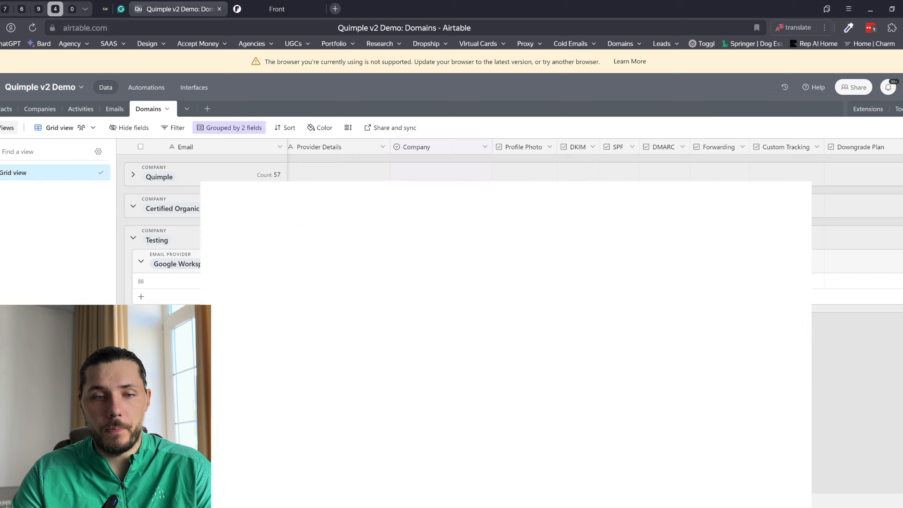
pyautogui.click(169, 162)
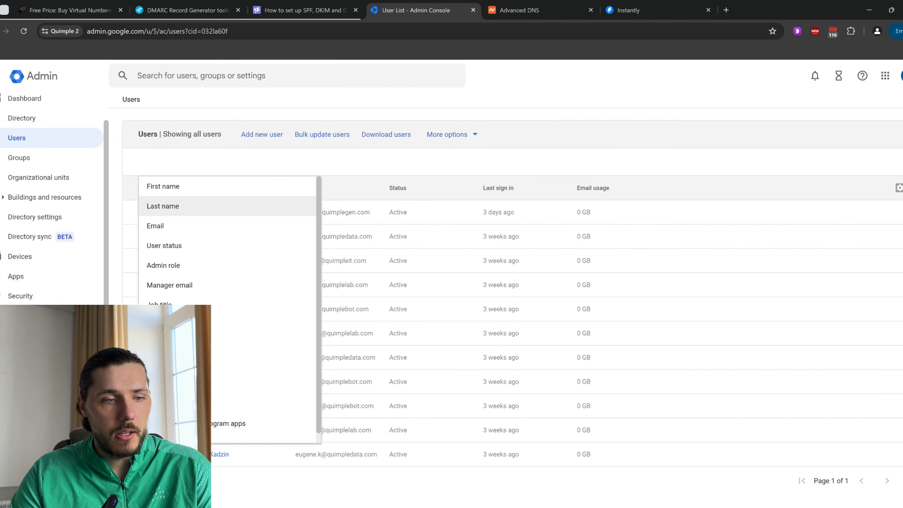
pyautogui.press('Down')
pyautogui.press('Down')
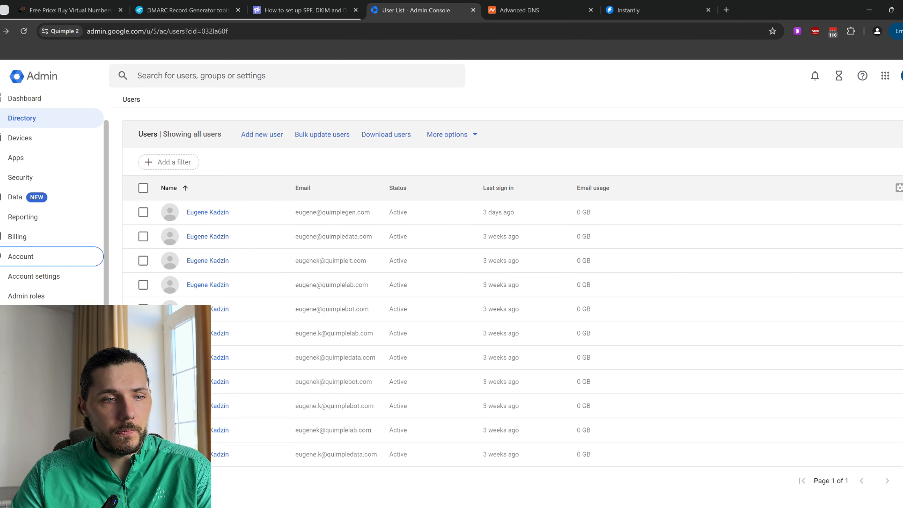
pyautogui.click(34, 354)
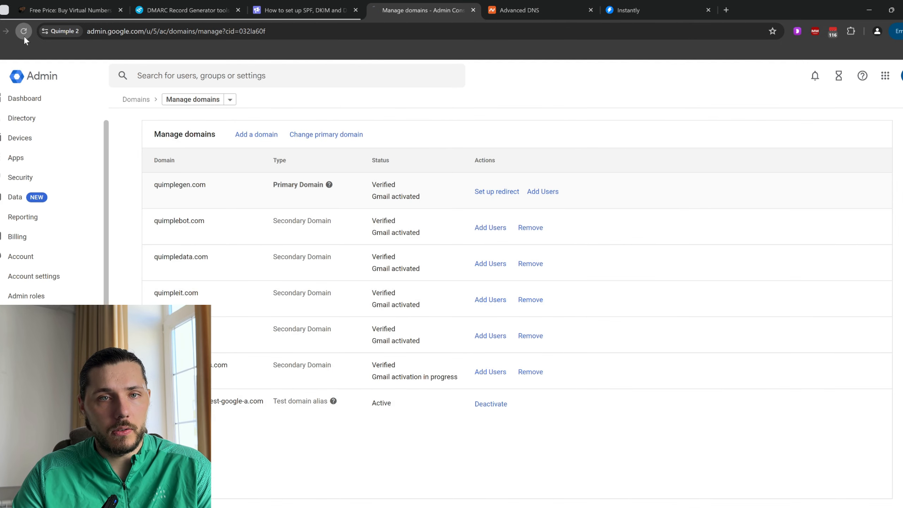
pyautogui.click(24, 37)
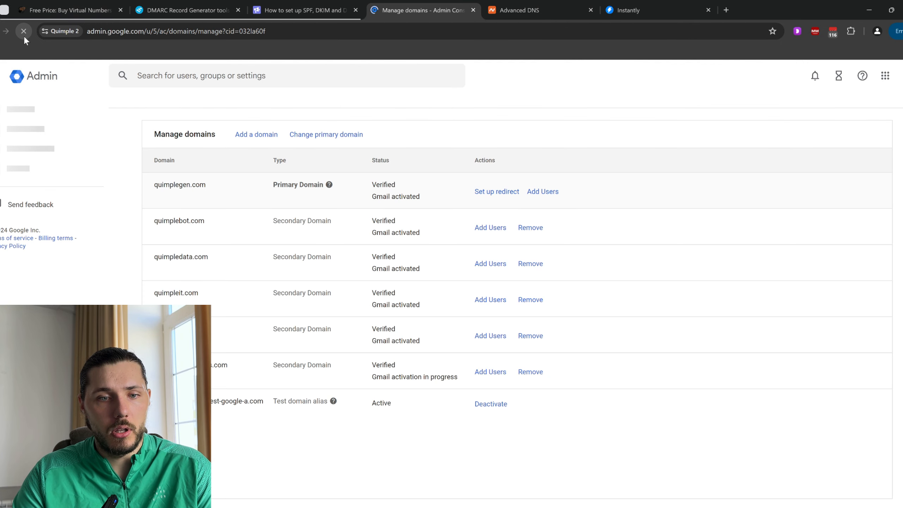
pyautogui.moveTo(383, 377); pyautogui.dragTo(441, 377)
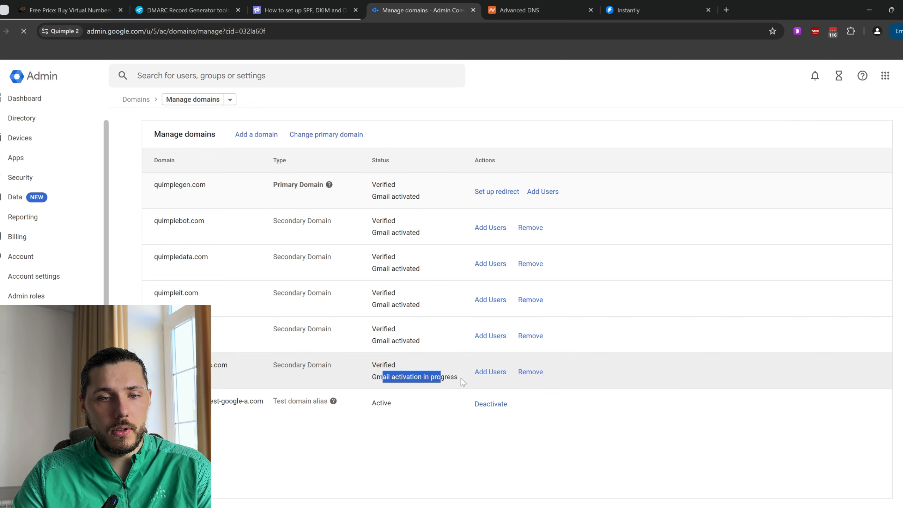
pyautogui.click(424, 444)
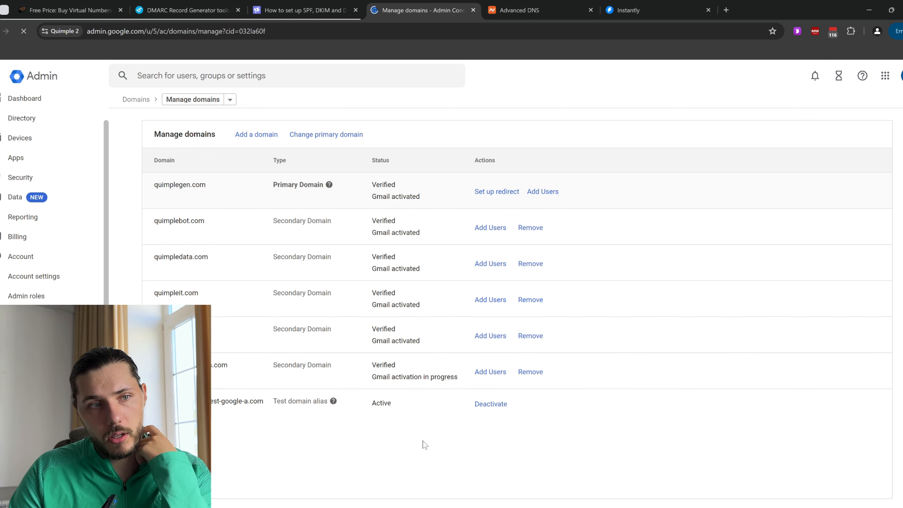
# - Reload Namecheap's Advanced DNS records and compare them against the managed domains list
pyautogui.click(526, 10)
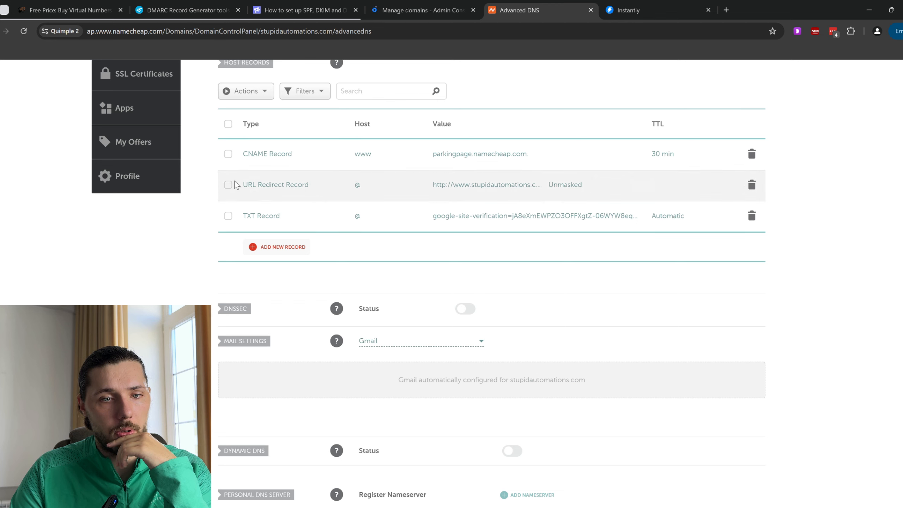
pyautogui.click(23, 31)
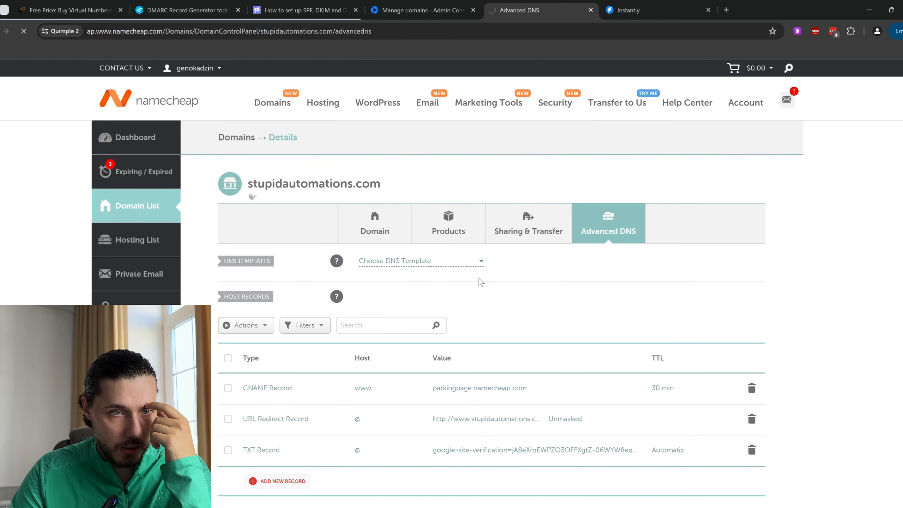
pyautogui.click(420, 10)
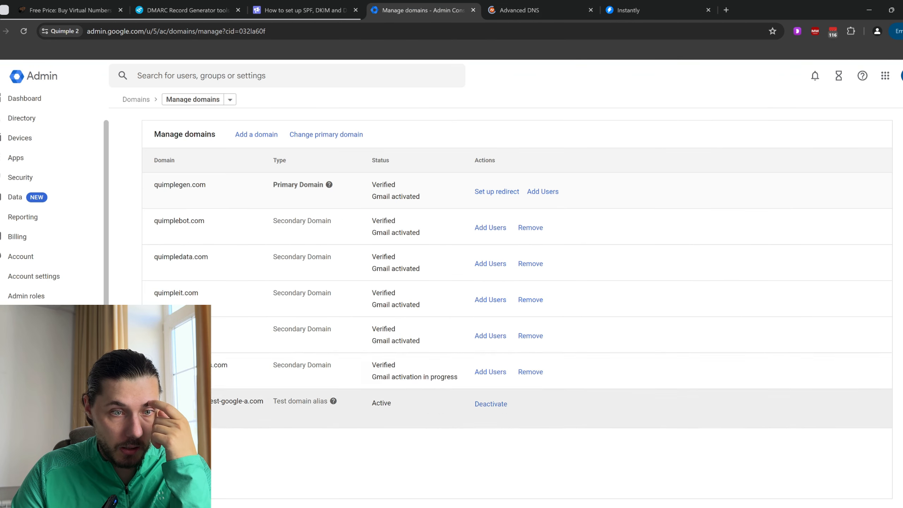
pyautogui.click(536, 5)
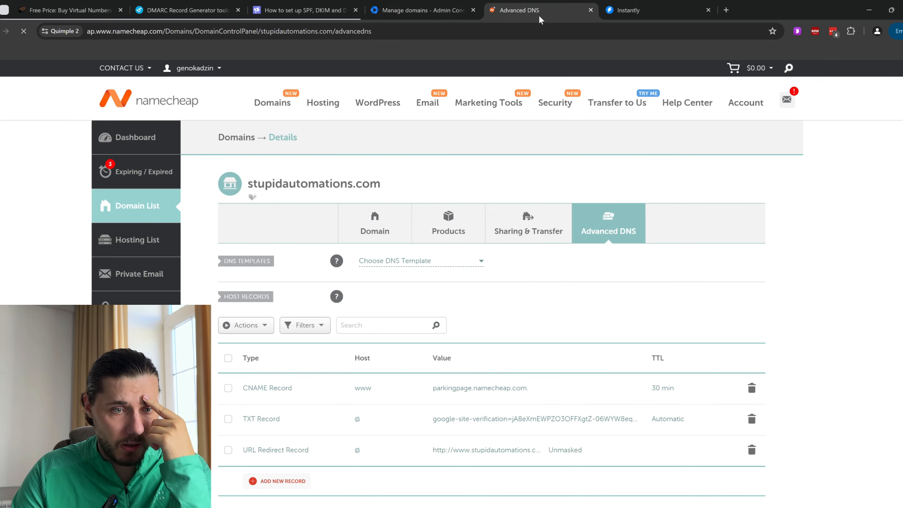
pyautogui.scroll(-6, 524, 160)
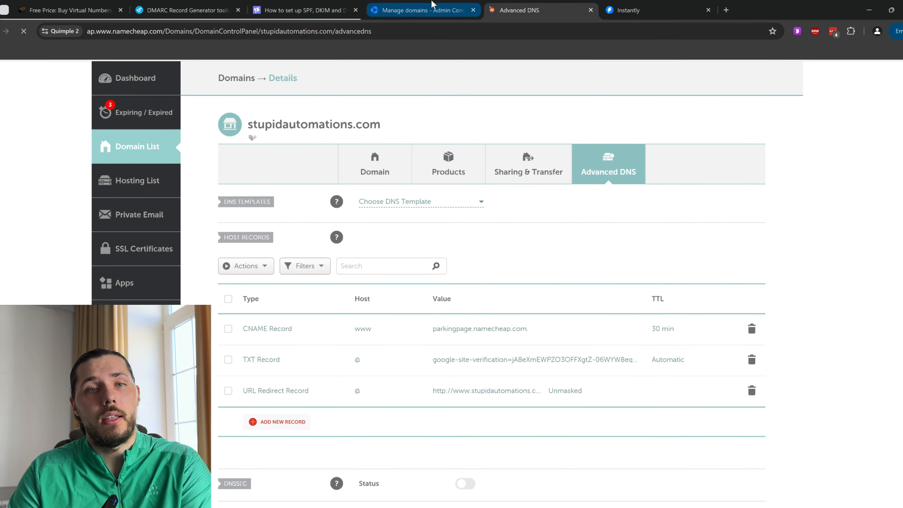
pyautogui.click(417, 10)
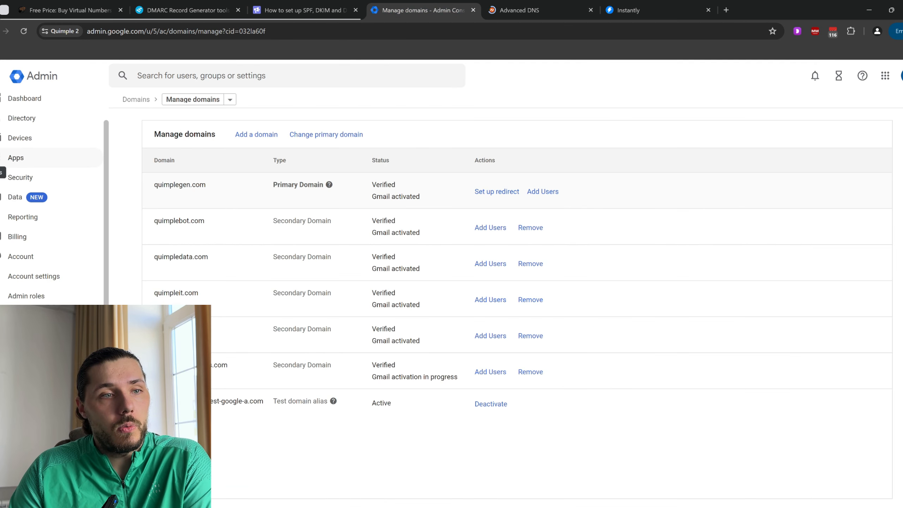
# - View the stupidautomations.com user's profile under Users, then return to Airtable
pyautogui.click(20, 118)
pyautogui.click(19, 137)
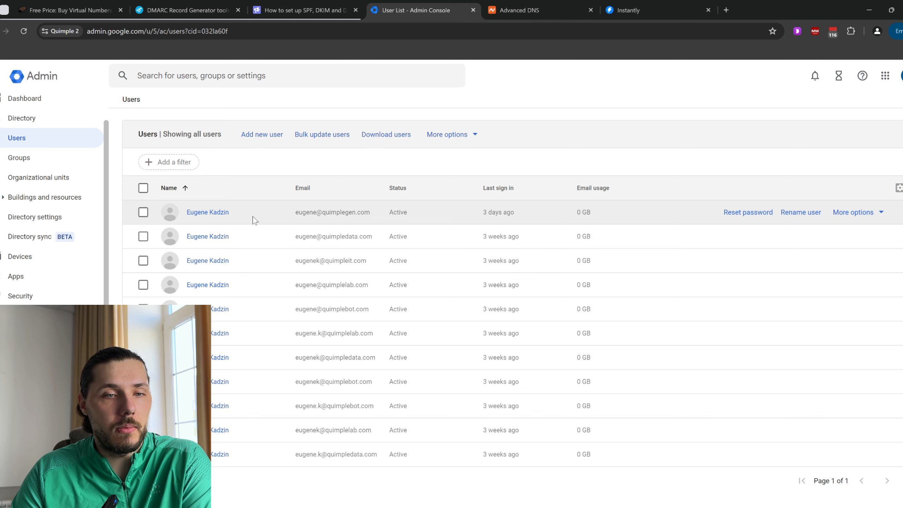
pyautogui.scroll(-3, 253, 220)
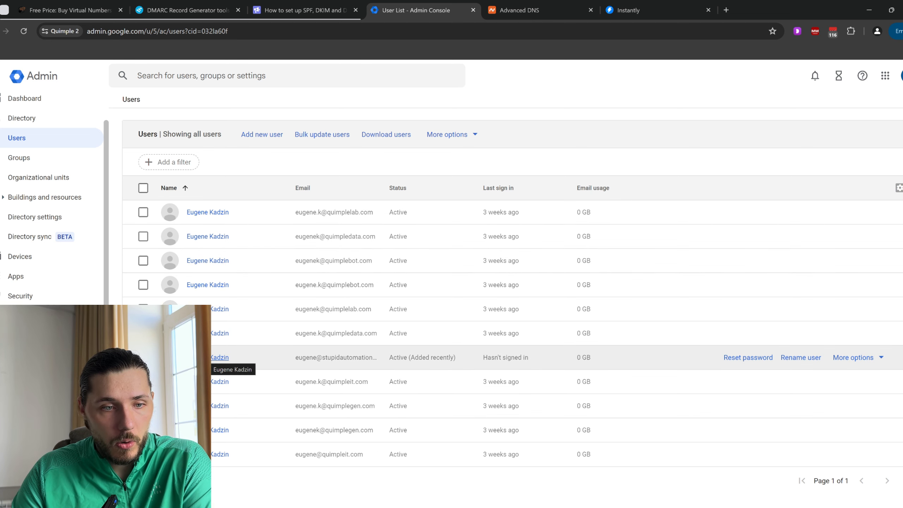
pyautogui.click(220, 357)
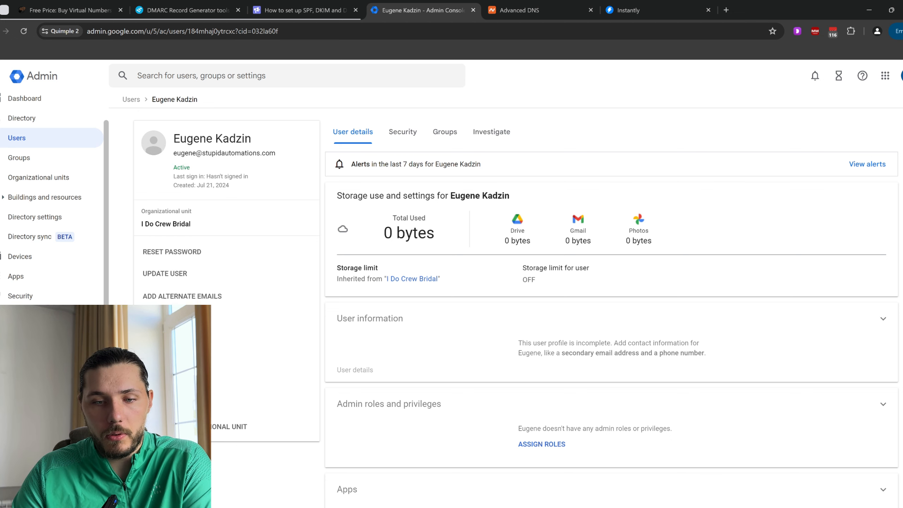
pyautogui.hotkey('alt', 'Tab')
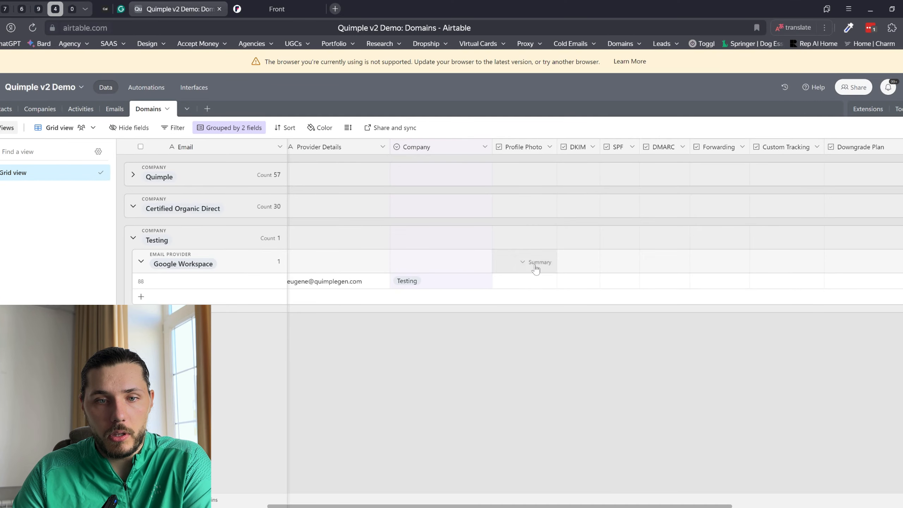
# - Tick Profile Photo in the Testing row and go back to the Admin user page
pyautogui.click(525, 281)
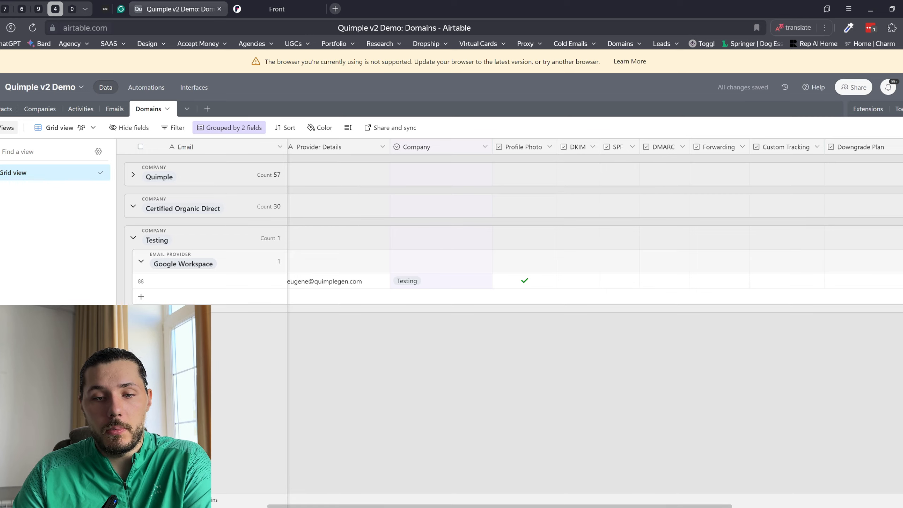
pyautogui.hotkey('alt', 'Tab')
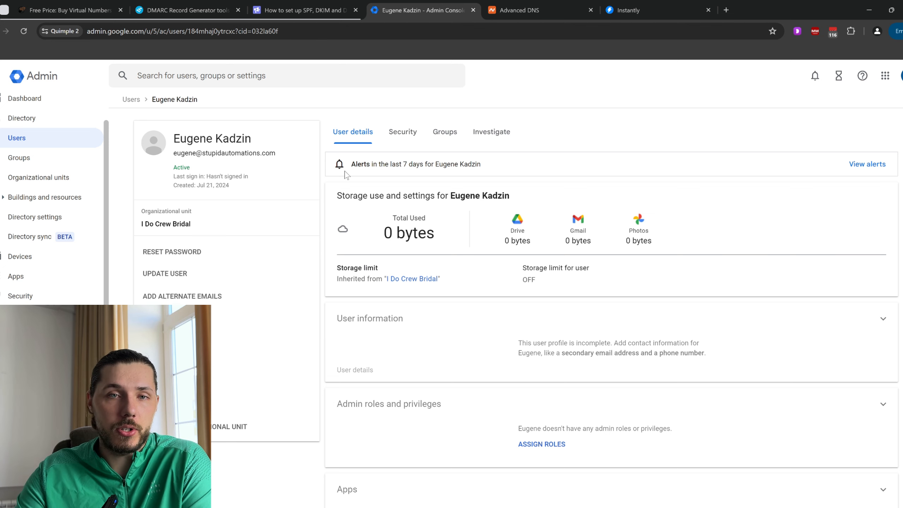
# - Copy stupidautomations.com from Namecheap into the DMARC generator's Domain field
pyautogui.click(519, 10)
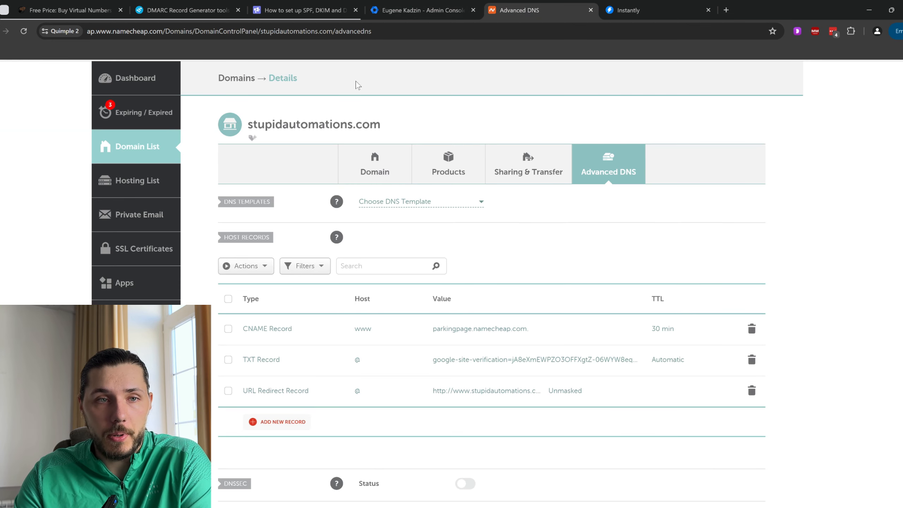
pyautogui.click(174, 11)
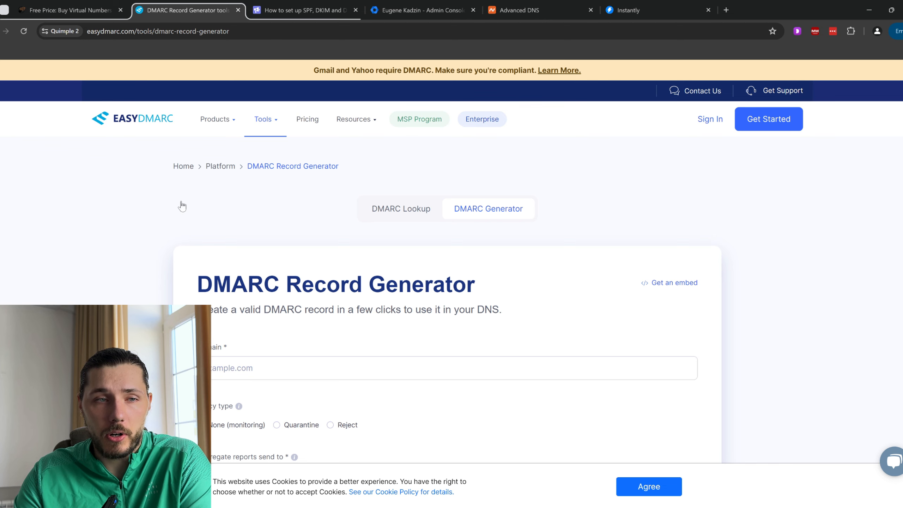
pyautogui.moveTo(214, 119)
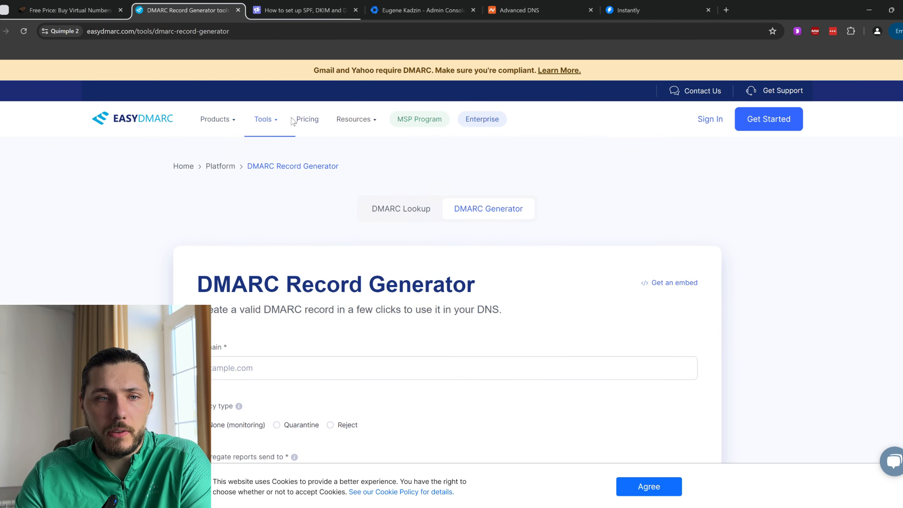
pyautogui.moveTo(272, 120)
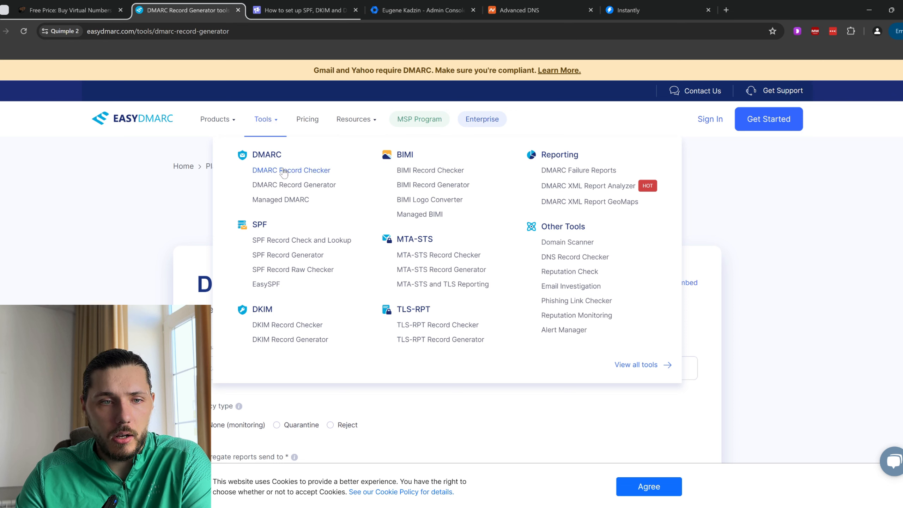
pyautogui.click(302, 186)
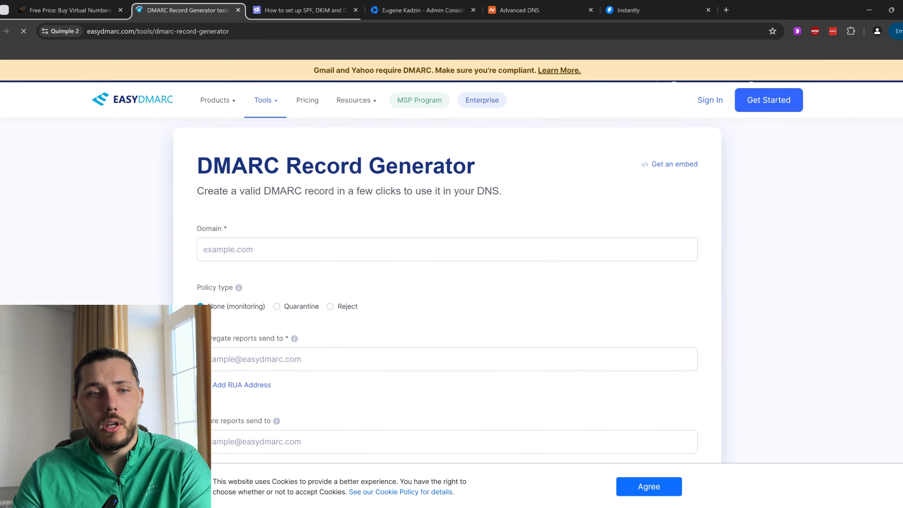
pyautogui.click(505, 10)
pyautogui.moveTo(247, 124); pyautogui.dragTo(383, 124)
pyautogui.hotkey('ctrl', 'c')
pyautogui.click(188, 10)
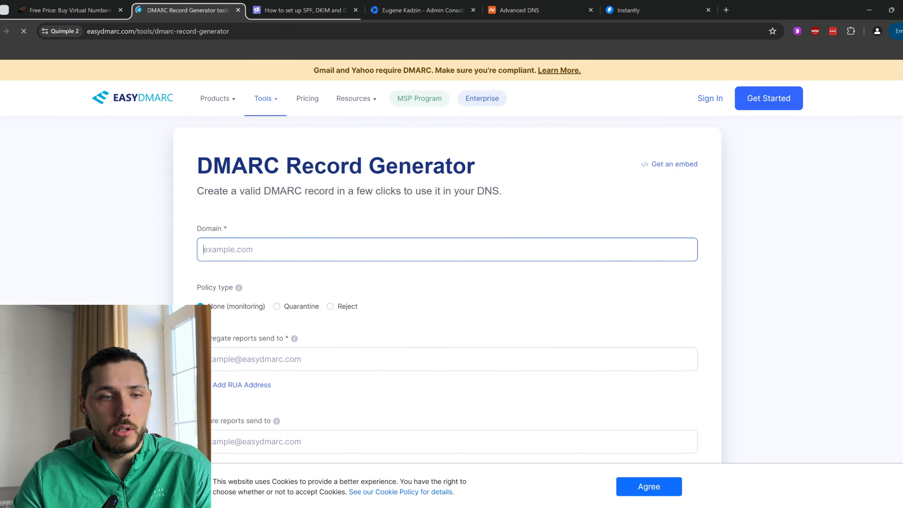
pyautogui.hotkey('ctrl', 'v')
# - Enter a Gmail aggregate reports address, dismiss the cookie notice, and generate the DMARC record
pyautogui.scroll(-3, 222, 316)
pyautogui.click(263, 240)
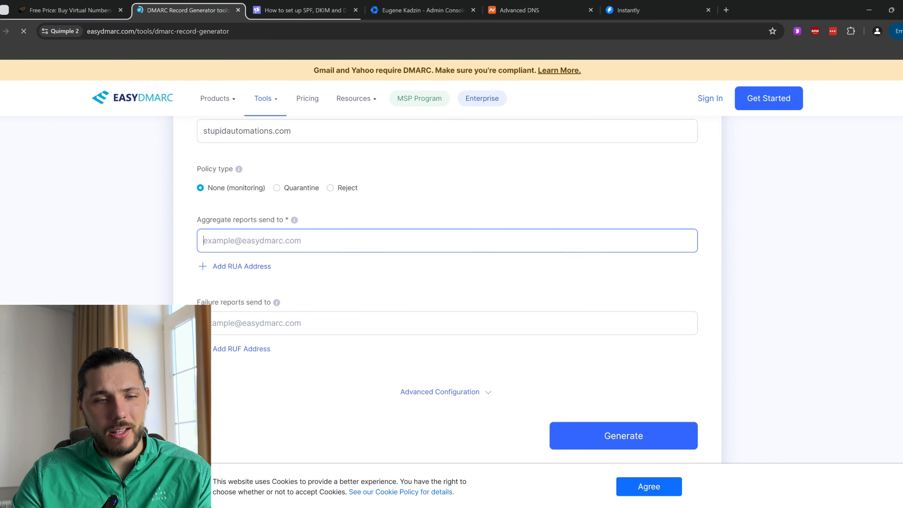
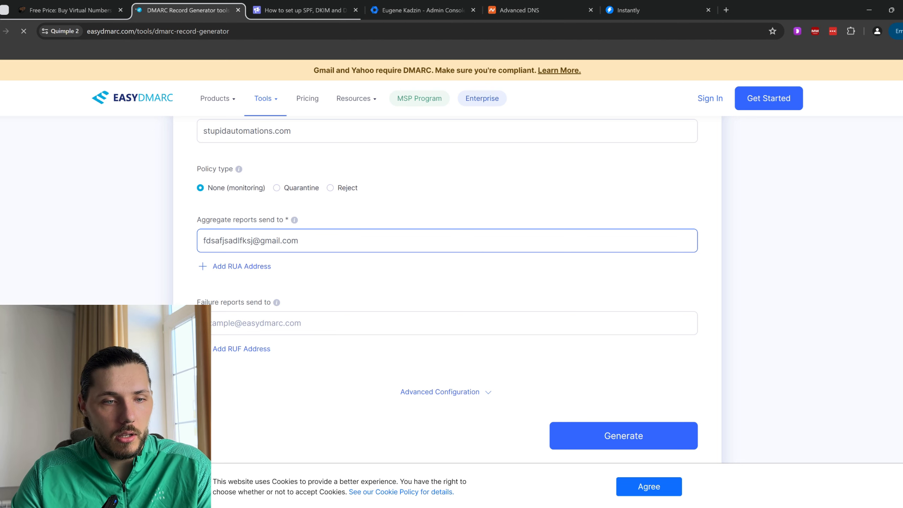
pyautogui.click(551, 376)
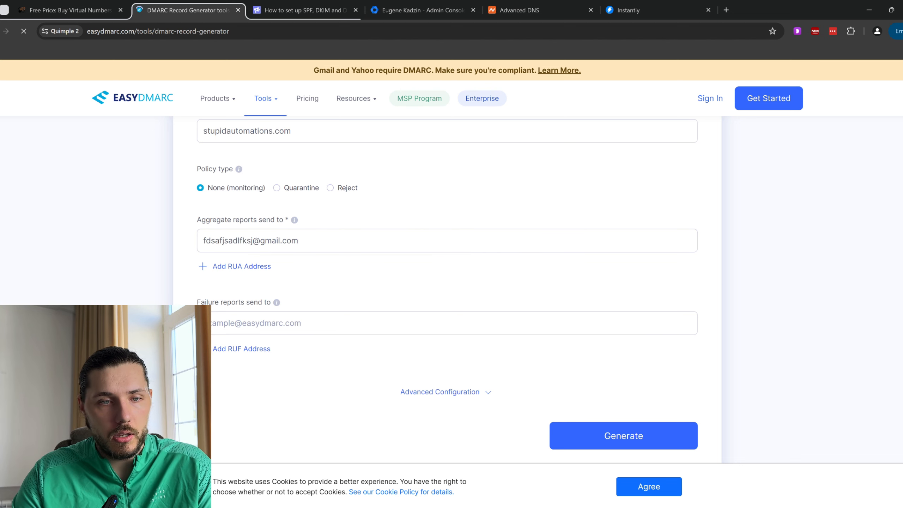
pyautogui.click(646, 485)
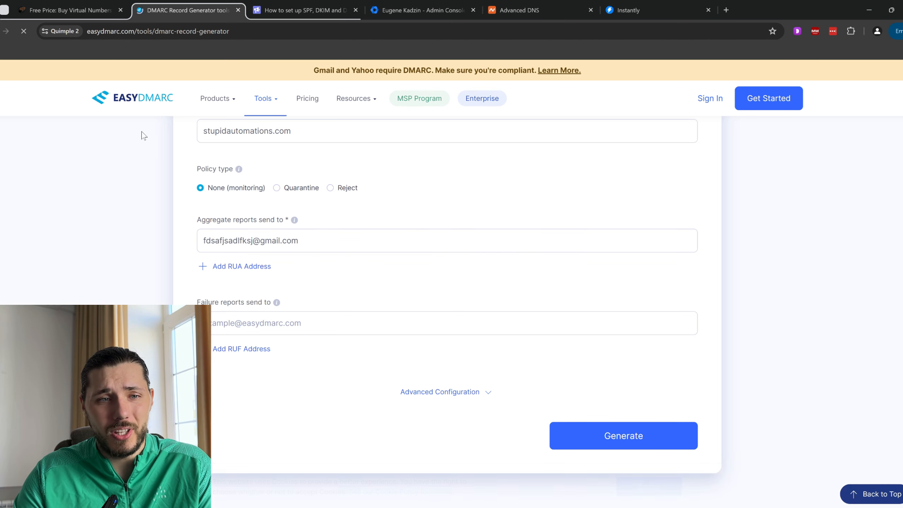
pyautogui.click(614, 443)
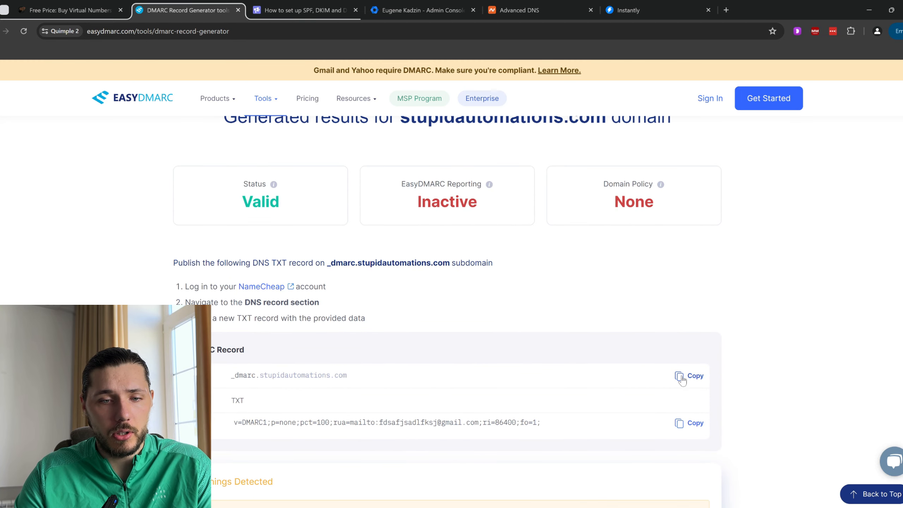
# - Copy the generated record's _dmarc host name
pyautogui.scroll(-3, 680, 380)
pyautogui.click(679, 263)
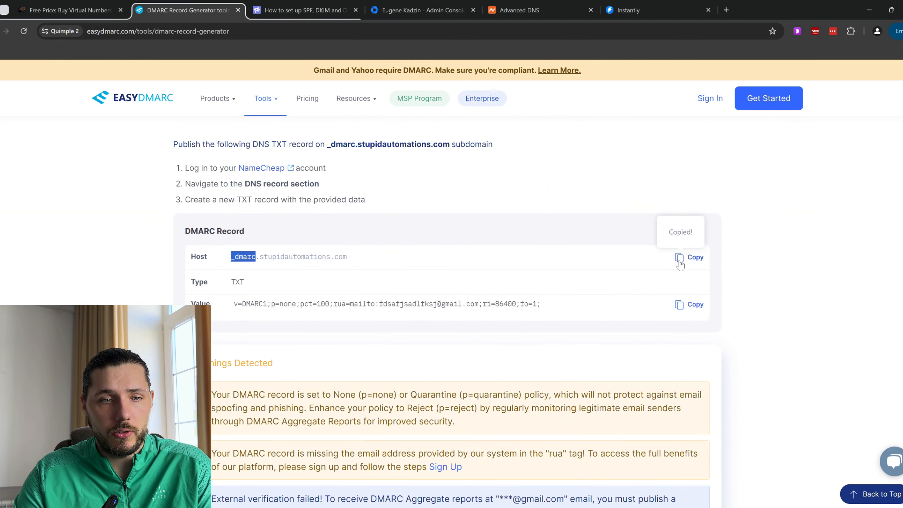
pyautogui.moveTo(365, 269)
pyautogui.mouseDown()
pyautogui.moveTo(357, 258)
pyautogui.moveTo(355, 271)
pyautogui.mouseUp()
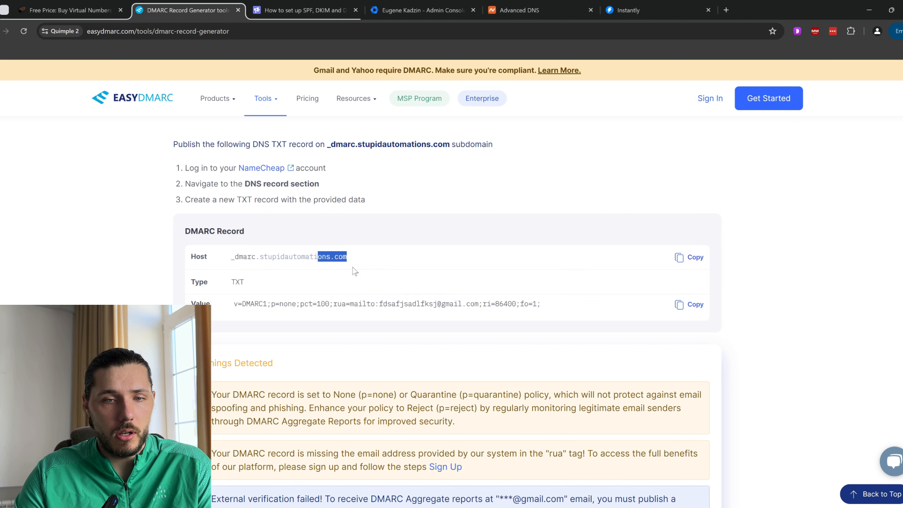
pyautogui.click(682, 263)
pyautogui.click(520, 9)
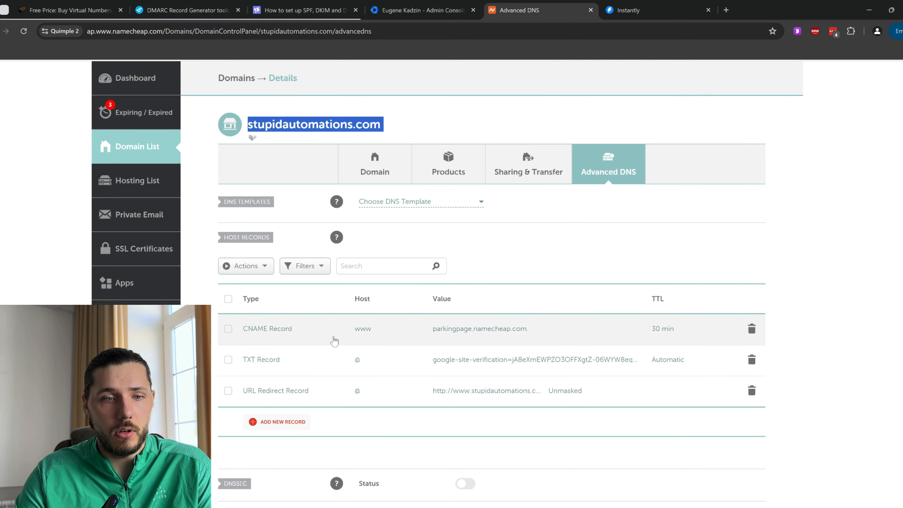
# - Add and save a TXT record with host _dmarc and the generated DMARC value
pyautogui.click(277, 424)
pyautogui.scroll(-5, 292, 128)
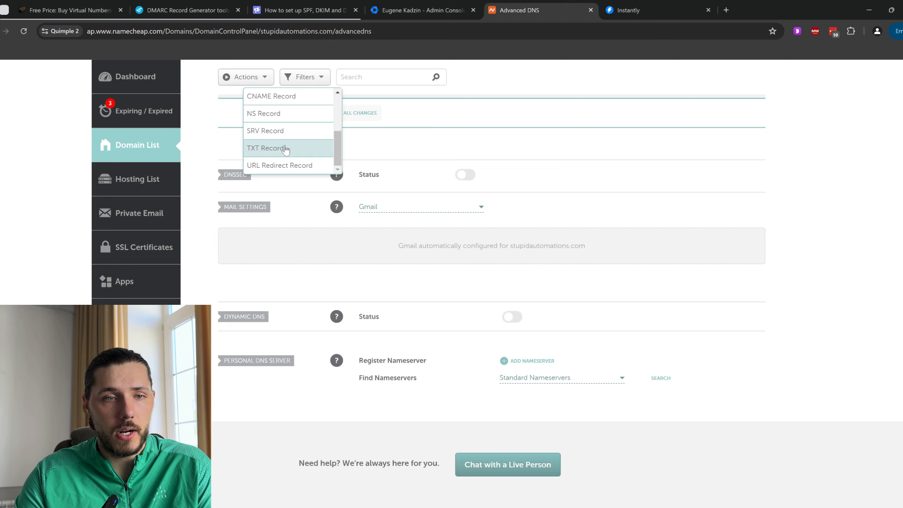
pyautogui.click(281, 147)
pyautogui.press('Tab')
pyautogui.hotkey('ctrl', 'v')
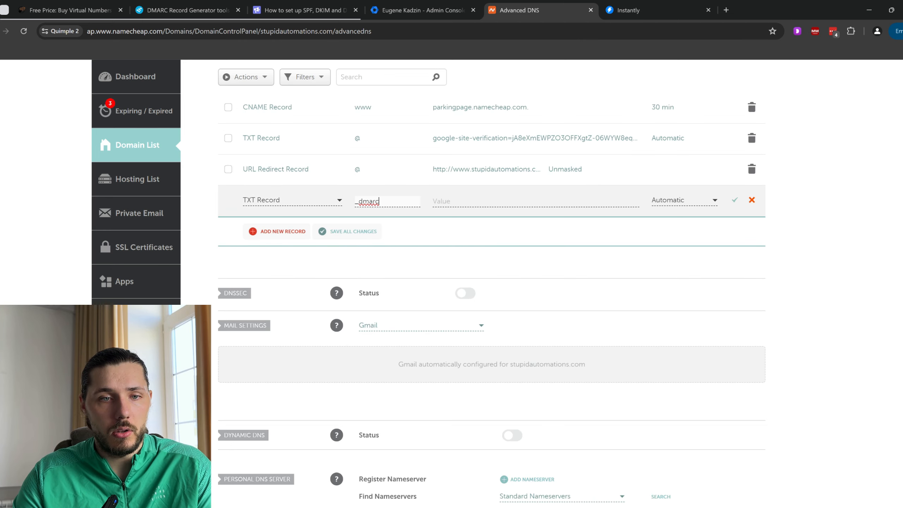
pyautogui.click(187, 10)
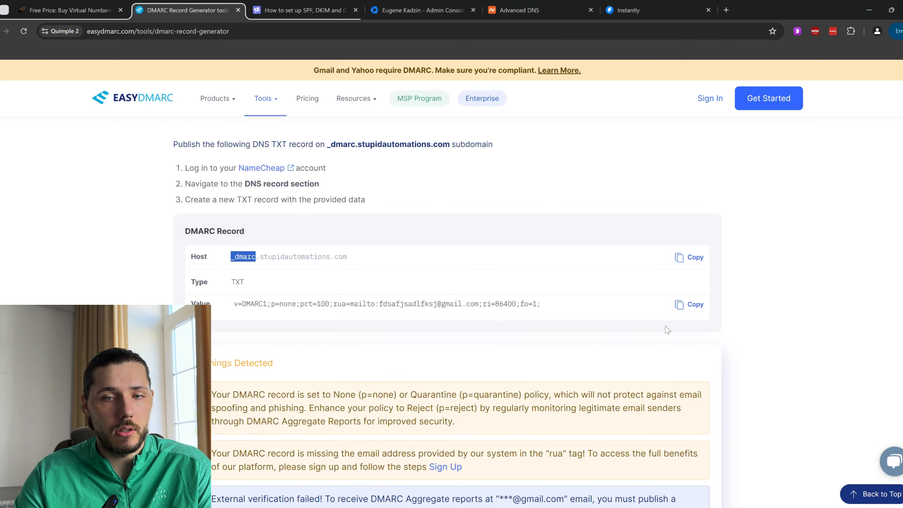
pyautogui.click(684, 306)
pyautogui.click(527, 10)
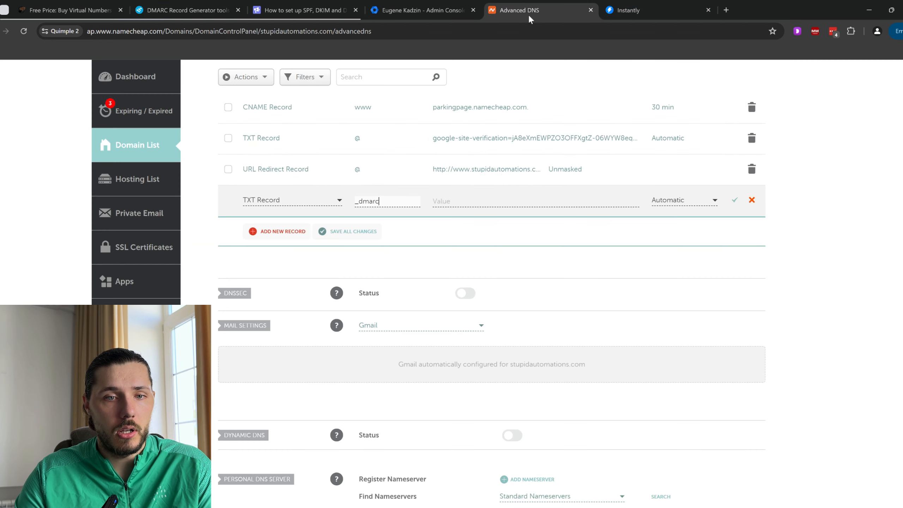
pyautogui.click(534, 201)
pyautogui.hotkey('ctrl', 'v')
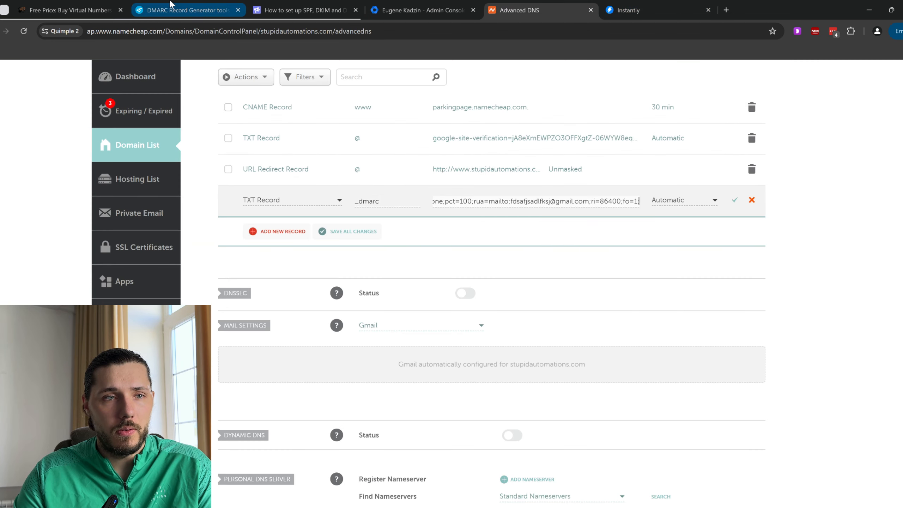
pyautogui.click(187, 10)
pyautogui.click(545, 4)
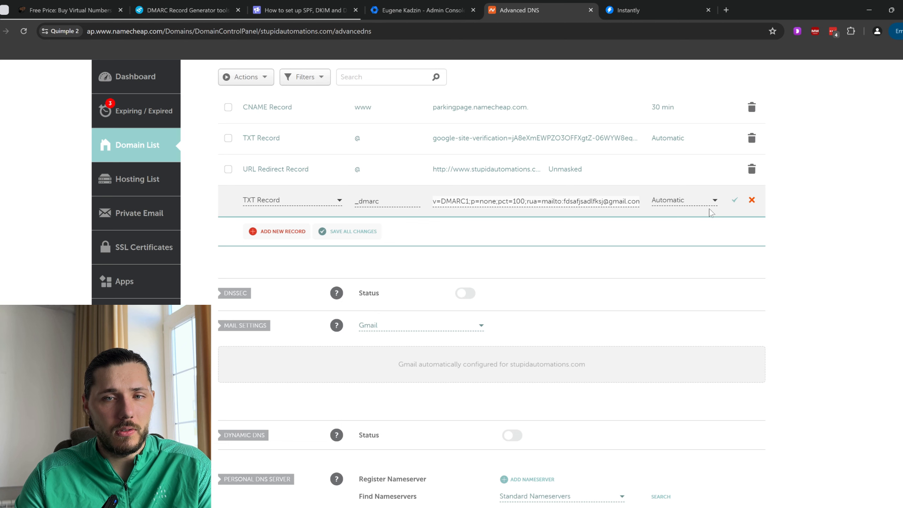
pyautogui.click(734, 203)
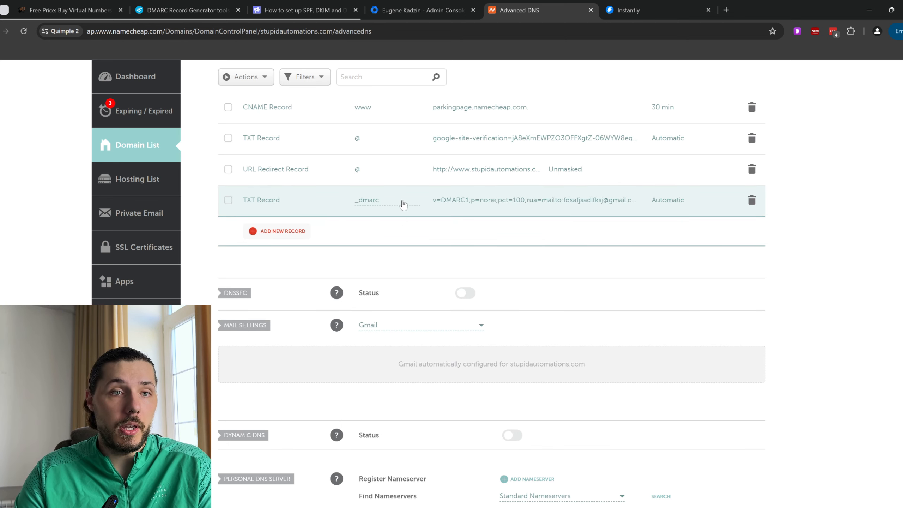
# - Tick DMARC for the Testing domain in Airtable and open the SPF notes
pyautogui.click(636, 506)
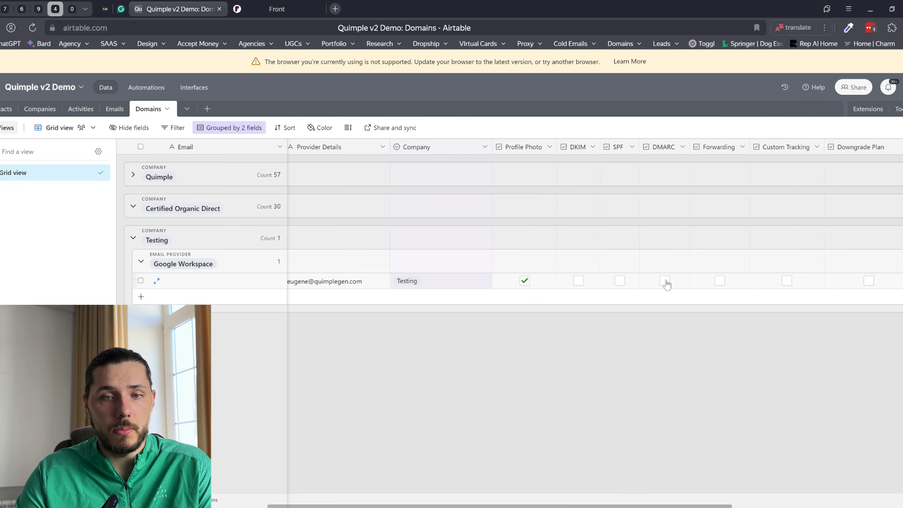
pyautogui.click(665, 280)
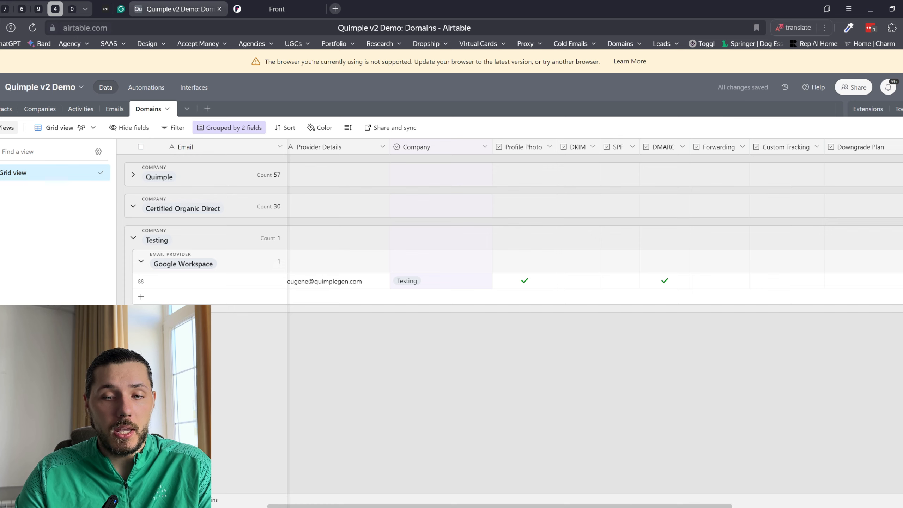
pyautogui.moveTo(702, 505)
pyautogui.click(636, 506)
pyautogui.click(702, 506)
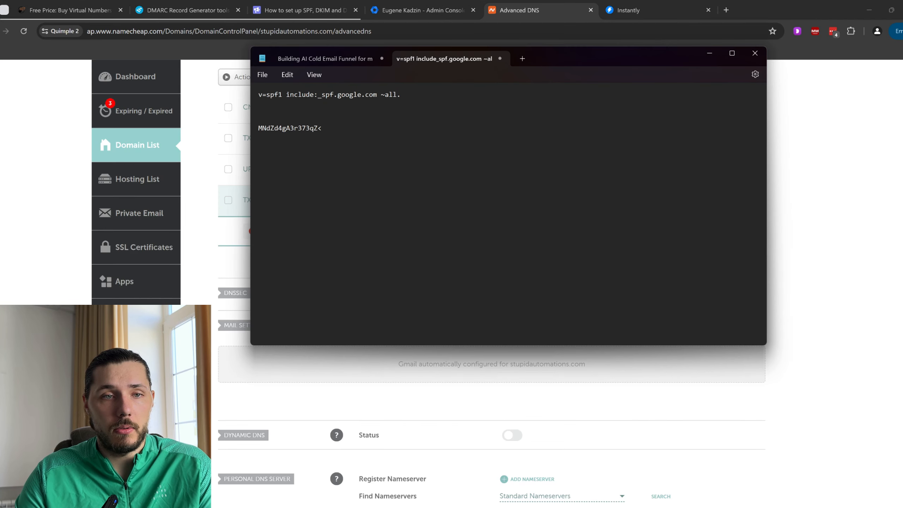
# - Copy v=spf1 from the notes and paste it as the host of a new TXT record
pyautogui.moveTo(262, 95); pyautogui.dragTo(283, 95)
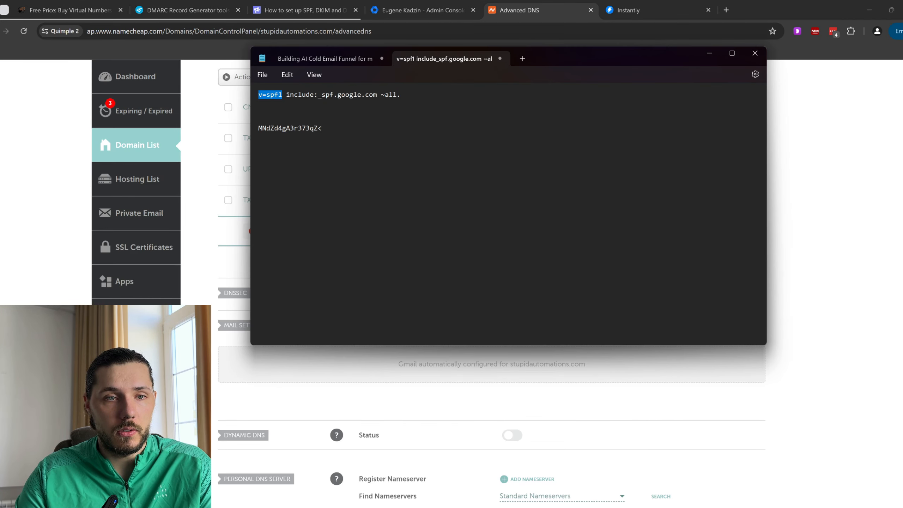
pyautogui.click(840, 216)
pyautogui.click(284, 232)
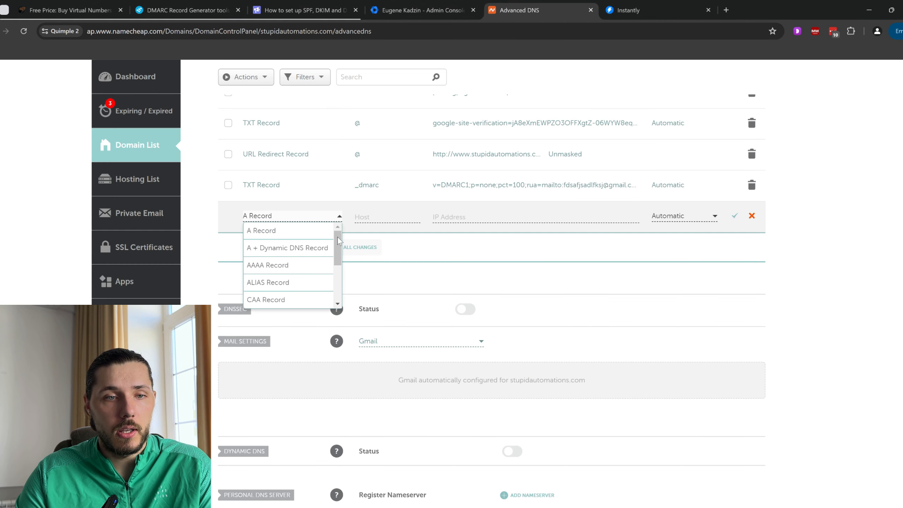
pyautogui.scroll(-3, 313, 260)
pyautogui.click(303, 281)
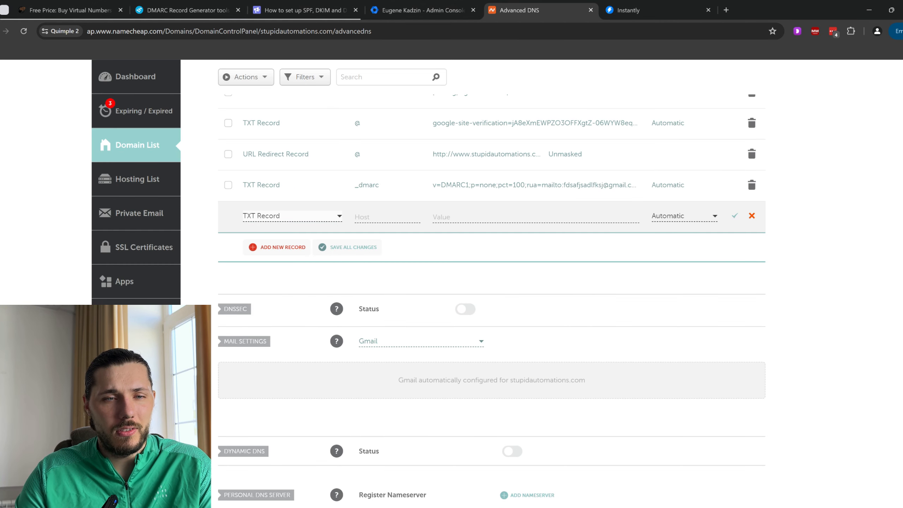
pyautogui.click(375, 216)
pyautogui.hotkey('ctrl', 'v')
pyautogui.click(822, 377)
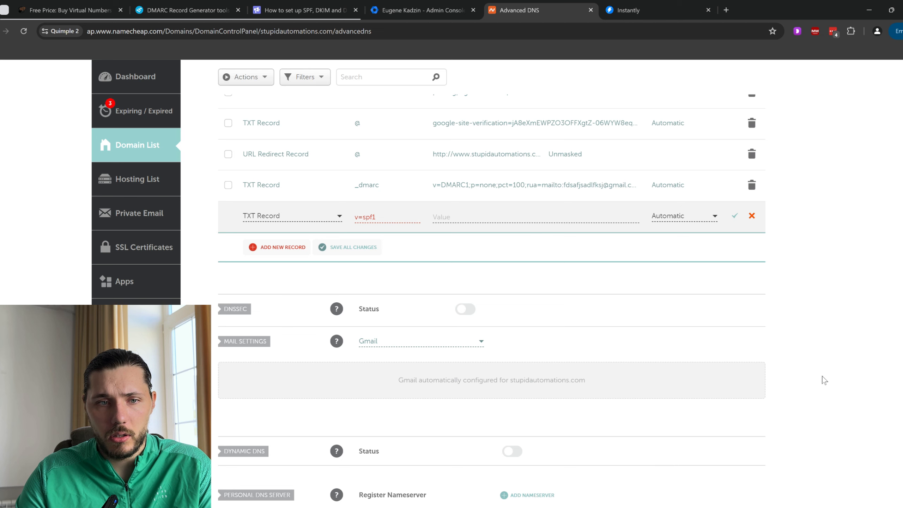
pyautogui.click(302, 10)
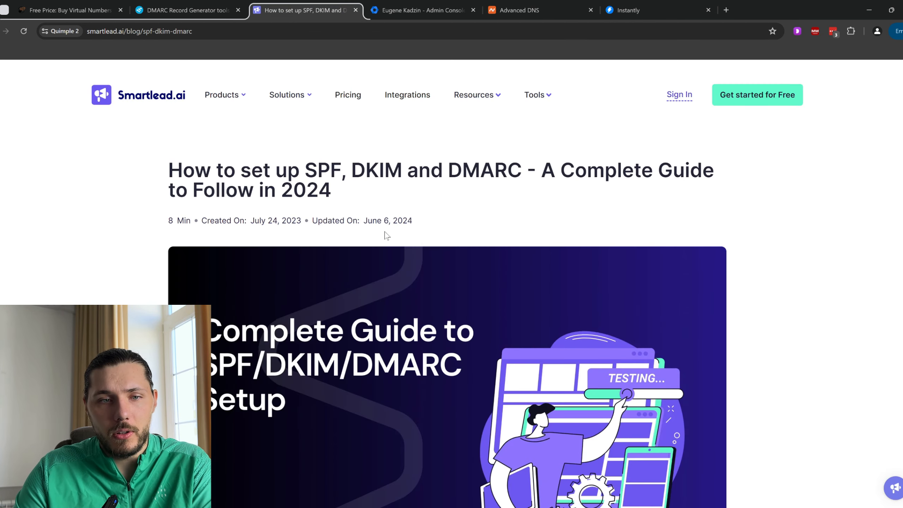
# - Find the guide's Google Workspace SPF step and delete v=spf1 from the TXT host field
pyautogui.moveTo(367, 220); pyautogui.dragTo(413, 220)
pyautogui.click(403, 221)
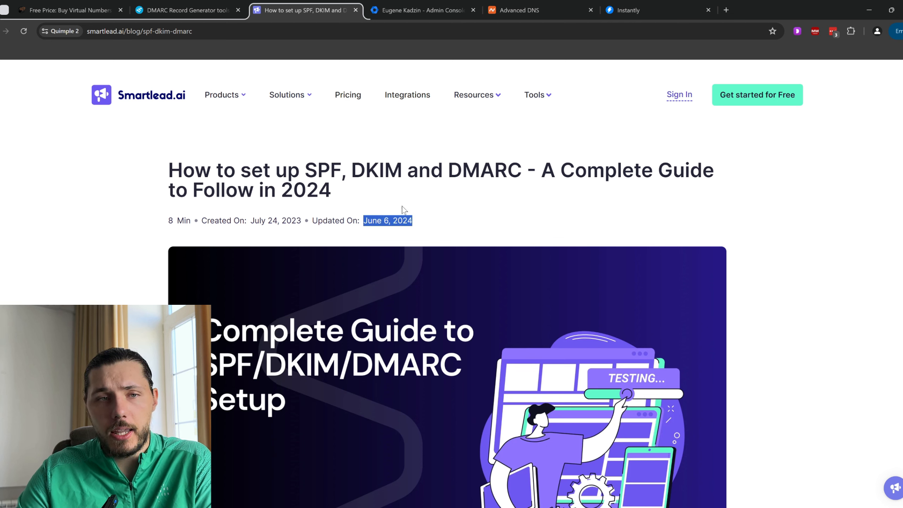
pyautogui.click(423, 219)
pyautogui.scroll(-15, 423, 217)
pyautogui.scroll(-20, 423, 219)
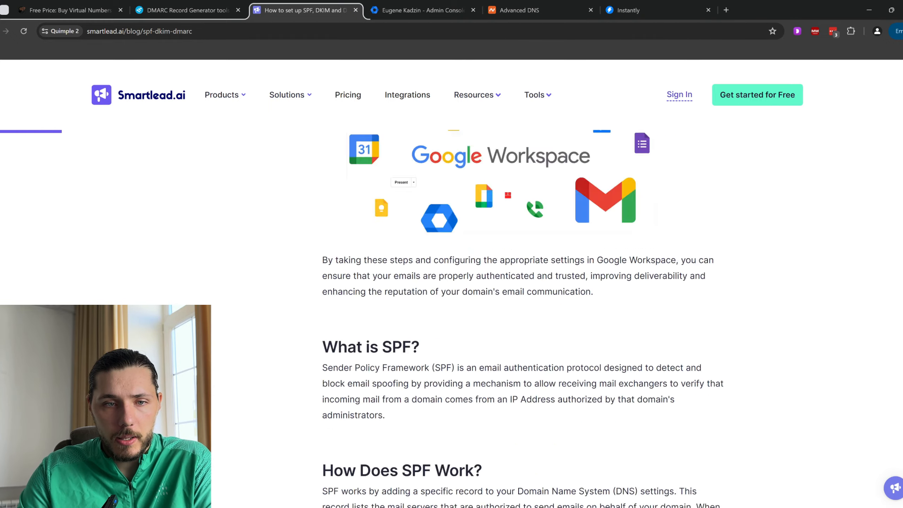
pyautogui.scroll(15, 399, 229)
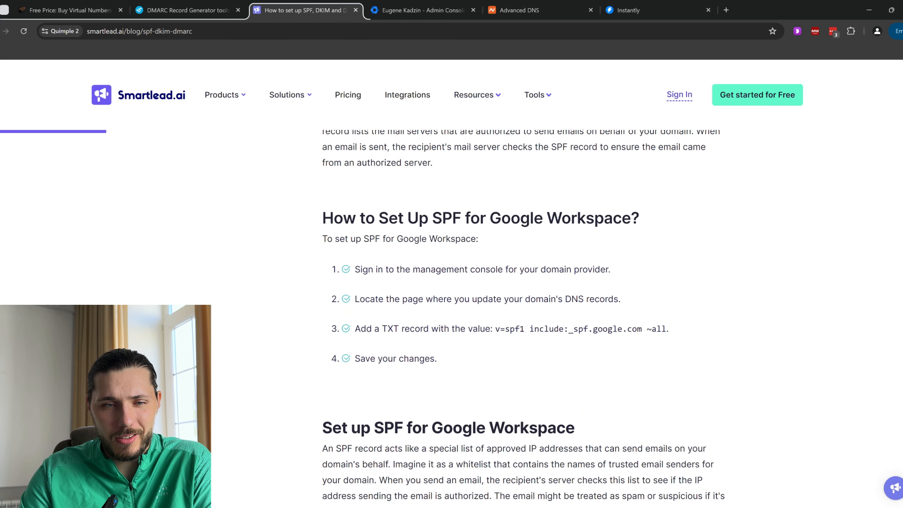
pyautogui.moveTo(496, 329); pyautogui.dragTo(524, 329)
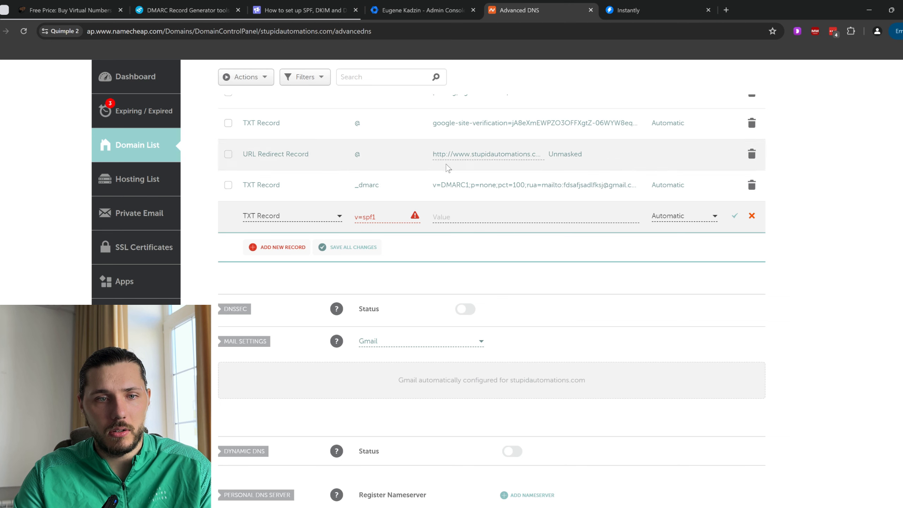
pyautogui.doubleClick(377, 216)
pyautogui.click(378, 216)
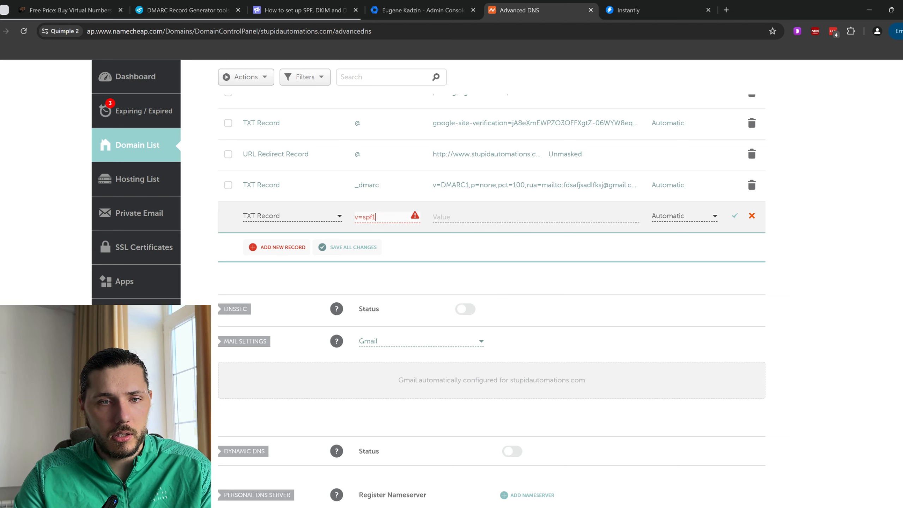
pyautogui.click(451, 216)
pyautogui.moveTo(377, 217); pyautogui.dragTo(325, 209)
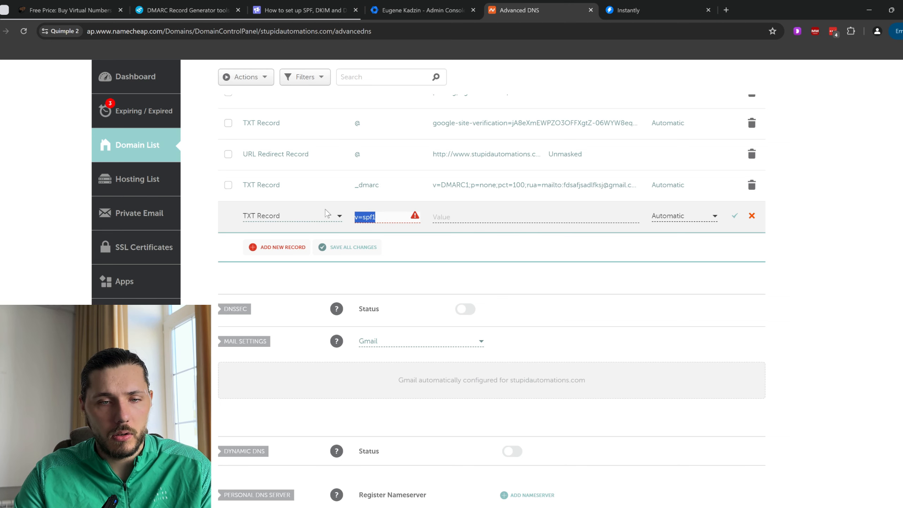
pyautogui.press('BackSpace')
# - Select '_spf.google.com ~all' in the guide and reload the Namecheap DNS page
pyautogui.click(434, 2)
pyautogui.click(300, 9)
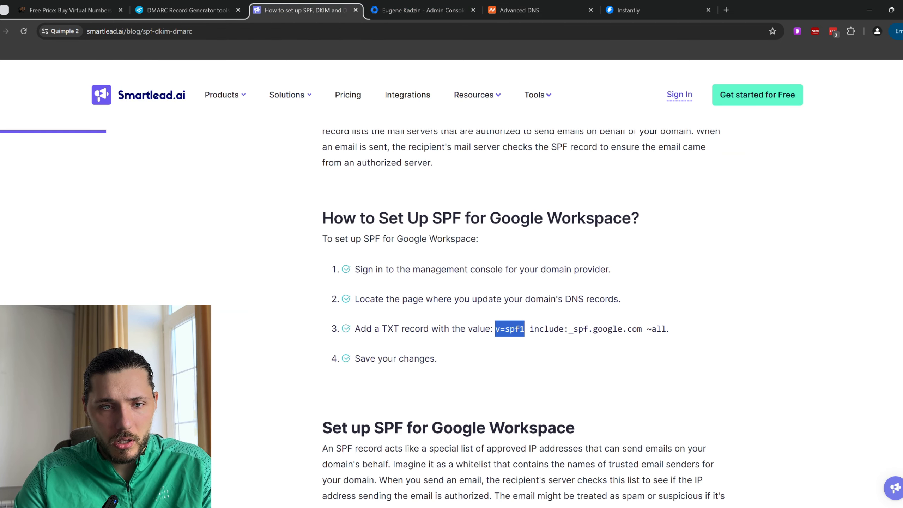
pyautogui.moveTo(551, 269); pyautogui.dragTo(584, 299)
pyautogui.click(379, 327)
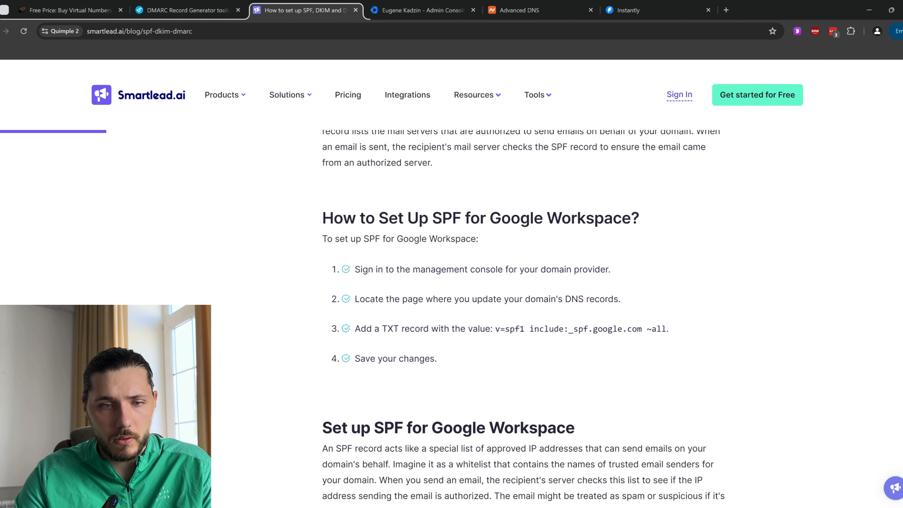
pyautogui.moveTo(569, 329); pyautogui.dragTo(670, 328)
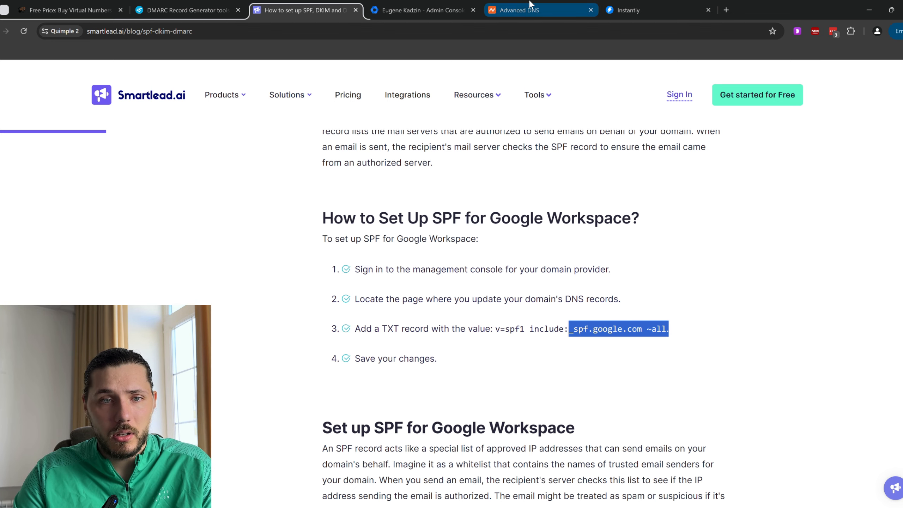
pyautogui.click(522, 10)
pyautogui.click(20, 33)
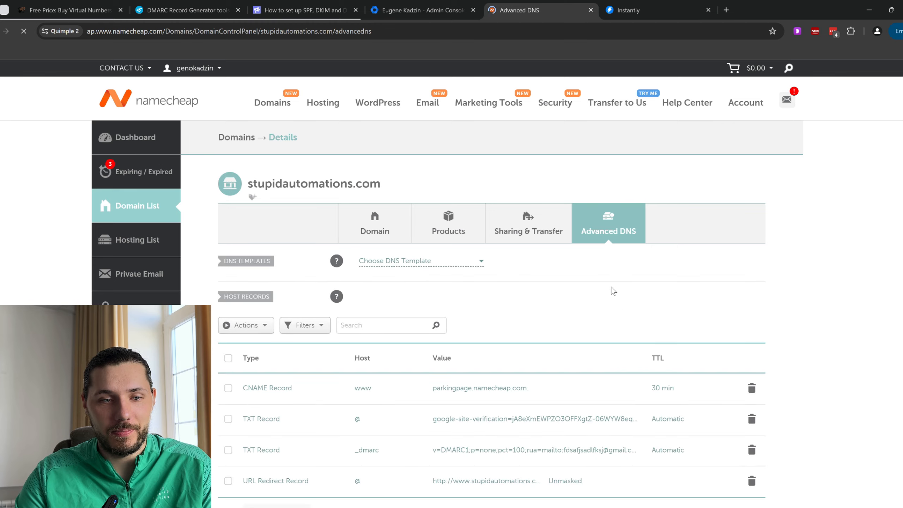
pyautogui.scroll(-3, 595, 304)
# - Add a TXT record with '_spf.google.com ~all' pasted as its value
pyautogui.click(265, 395)
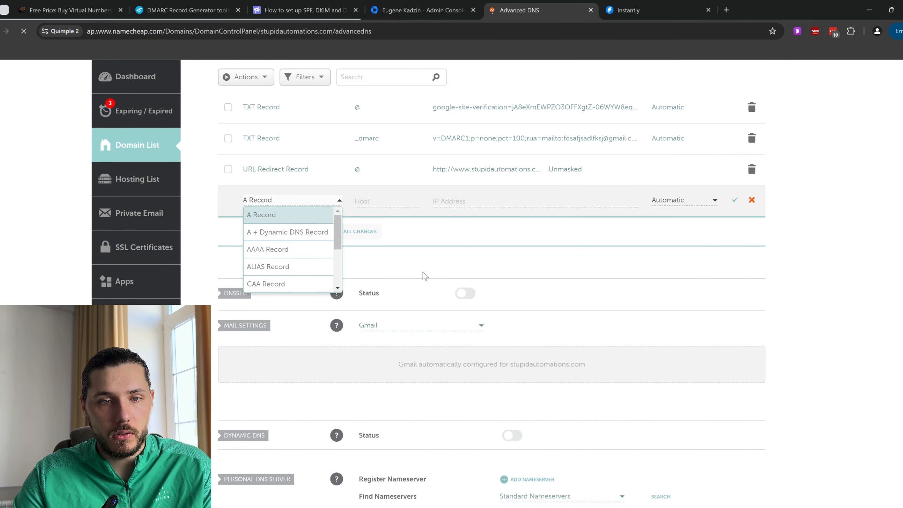
pyautogui.scroll(-3, 281, 249)
pyautogui.click(281, 265)
pyautogui.click(491, 202)
pyautogui.hotkey('ctrl', 'v')
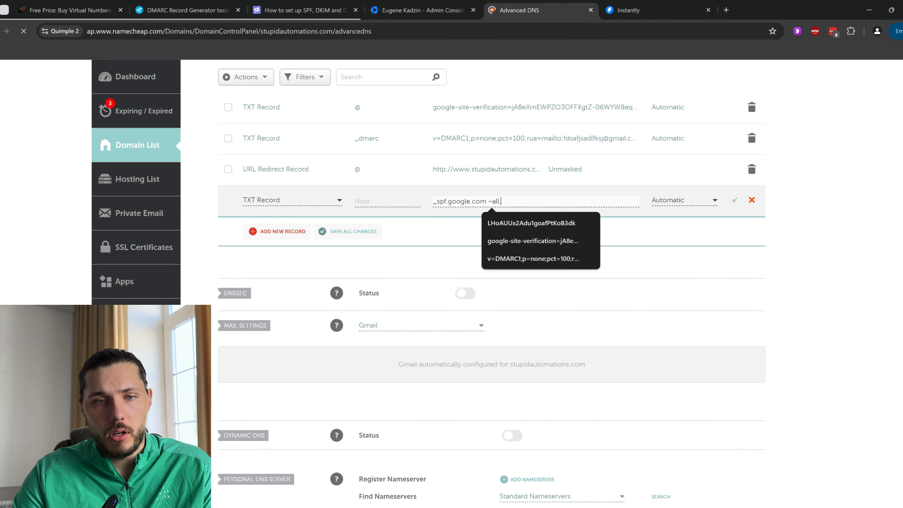
pyautogui.click(683, 201)
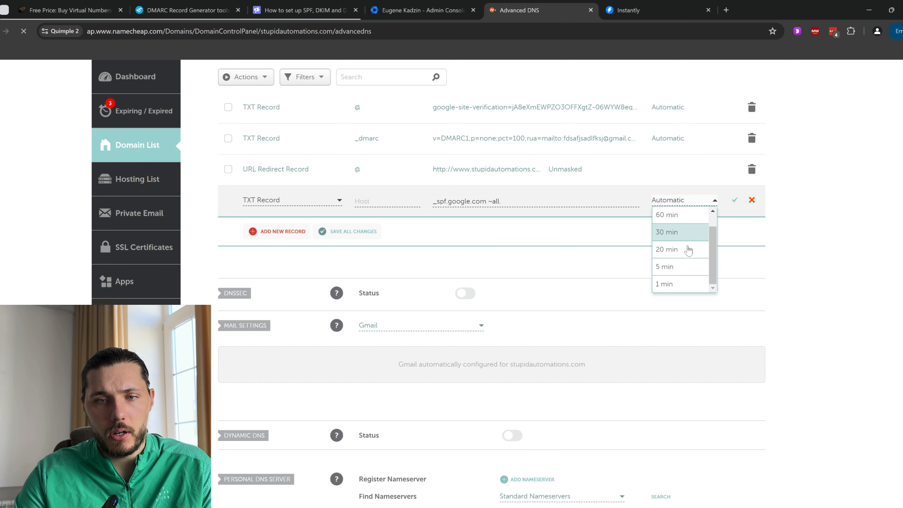
pyautogui.click(816, 231)
# - Copy v=spf1 from the guide and paste it into the record's host field
pyautogui.click(421, 10)
pyautogui.click(300, 9)
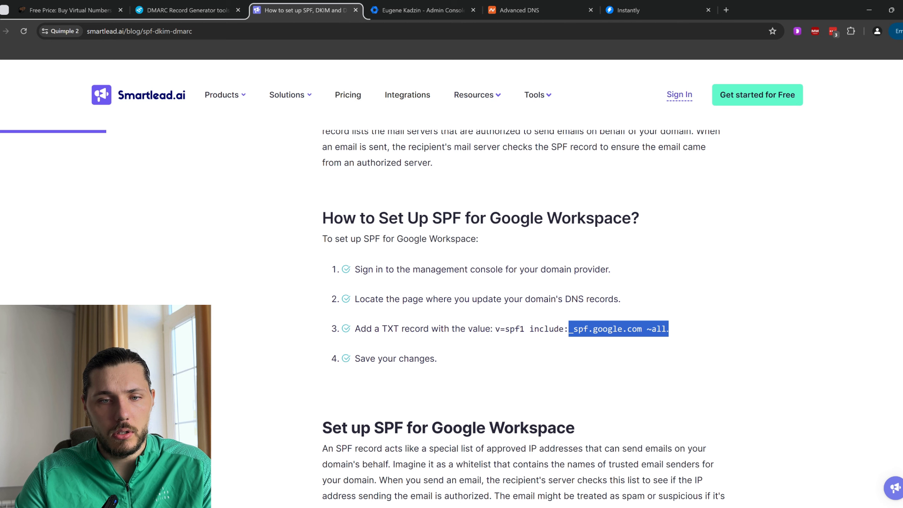
pyautogui.moveTo(496, 329); pyautogui.dragTo(520, 328)
pyautogui.hotkey('ctrl', 'c')
pyautogui.click(518, 10)
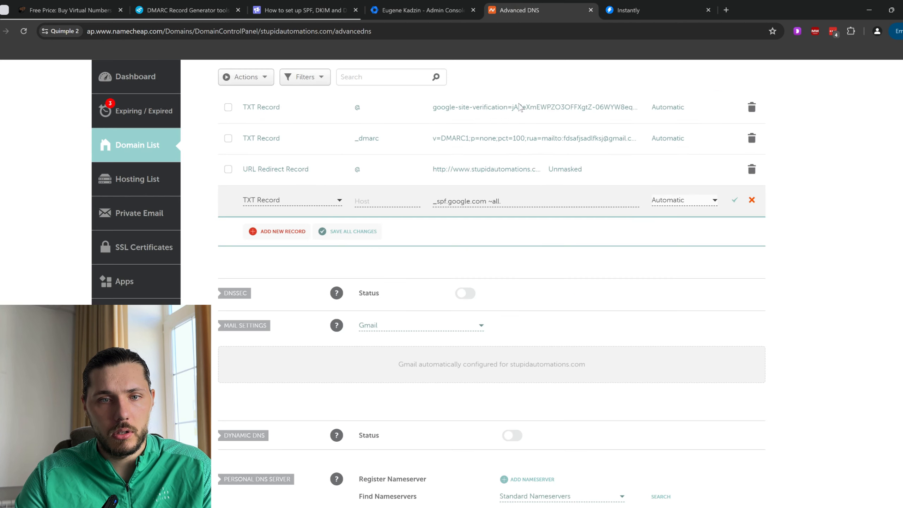
pyautogui.hotkey('ctrl', 'v')
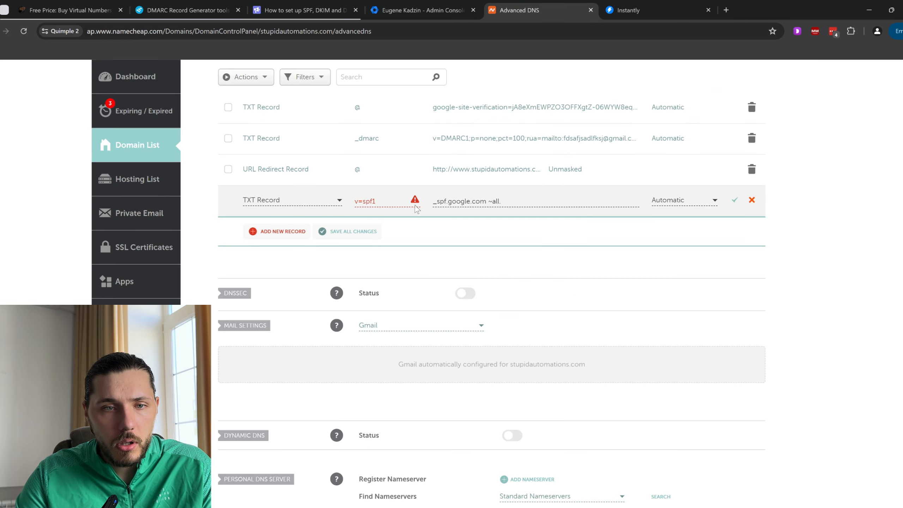
pyautogui.moveTo(417, 206)
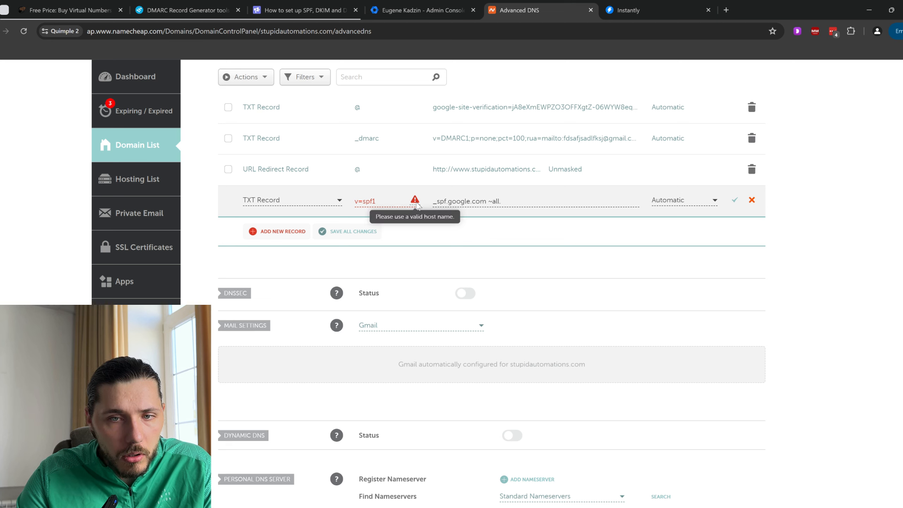
# - Scroll the Smartlead article to the SPF settings and select 'v=spf1 include:_spf.google.com ~all'
pyautogui.click(435, 3)
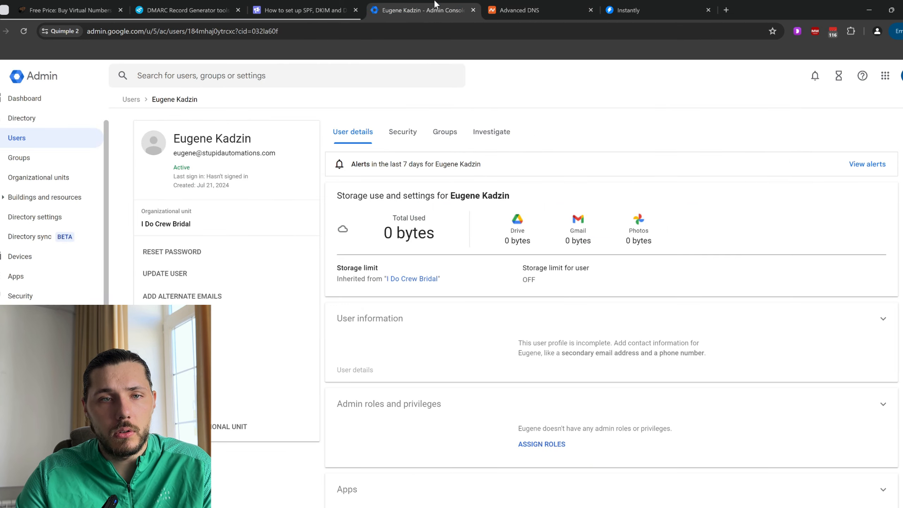
pyautogui.click(307, 5)
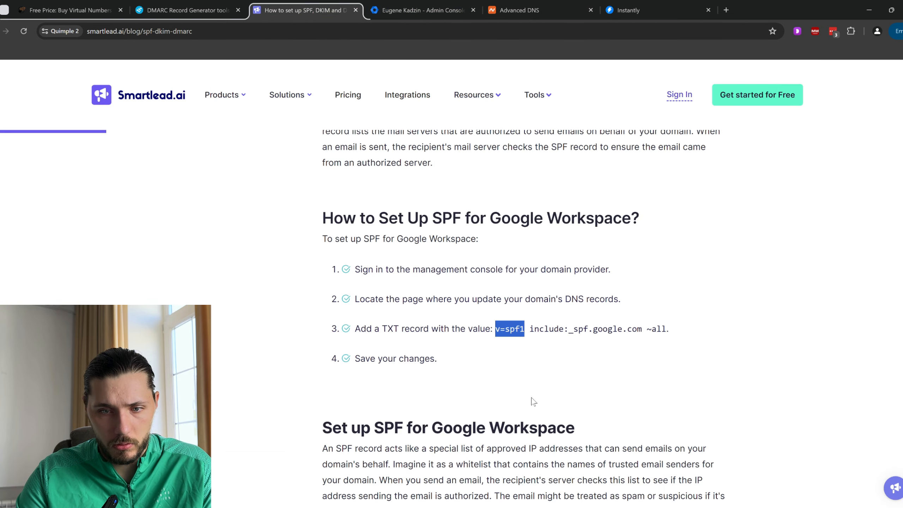
pyautogui.scroll(-10, 531, 398)
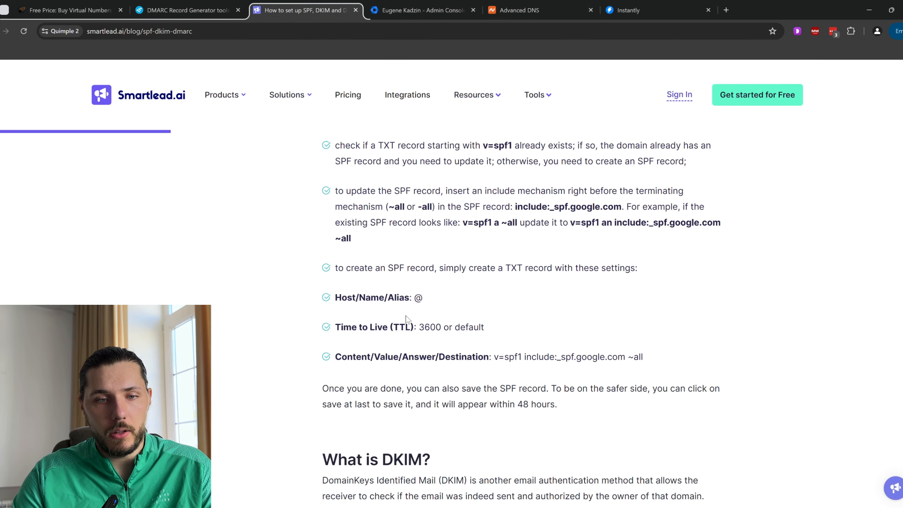
pyautogui.moveTo(419, 327); pyautogui.dragTo(656, 361)
pyautogui.click(494, 356)
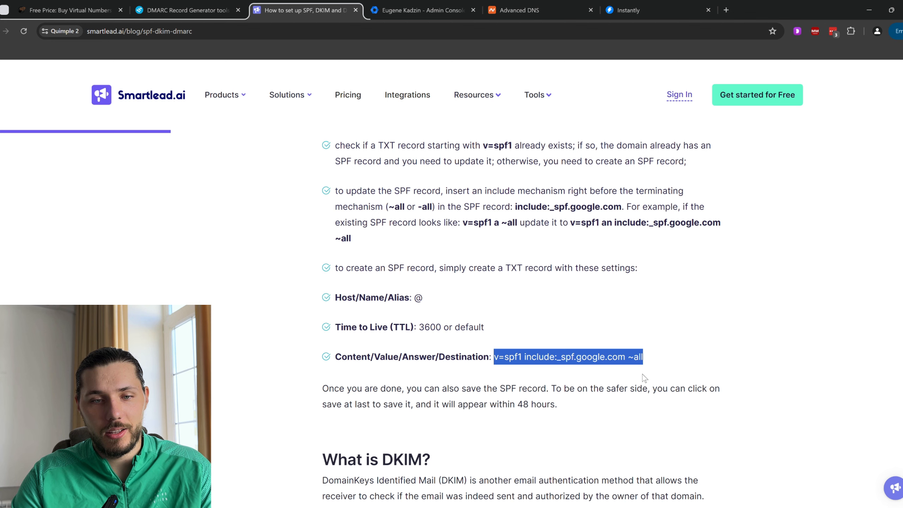
pyautogui.scroll(3, 644, 377)
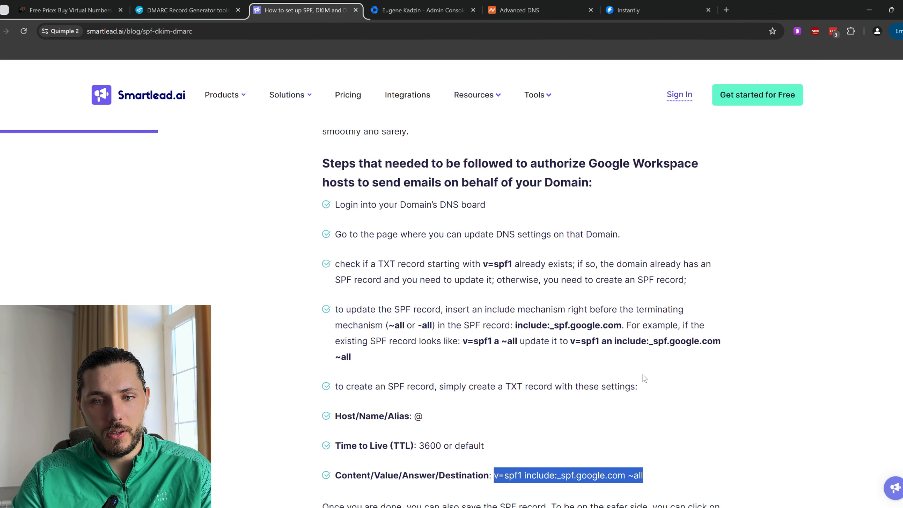
# - Replace the new TXT record's value with v=spf1 include:_spf.google.com ~all and set its host to @
pyautogui.click(509, 5)
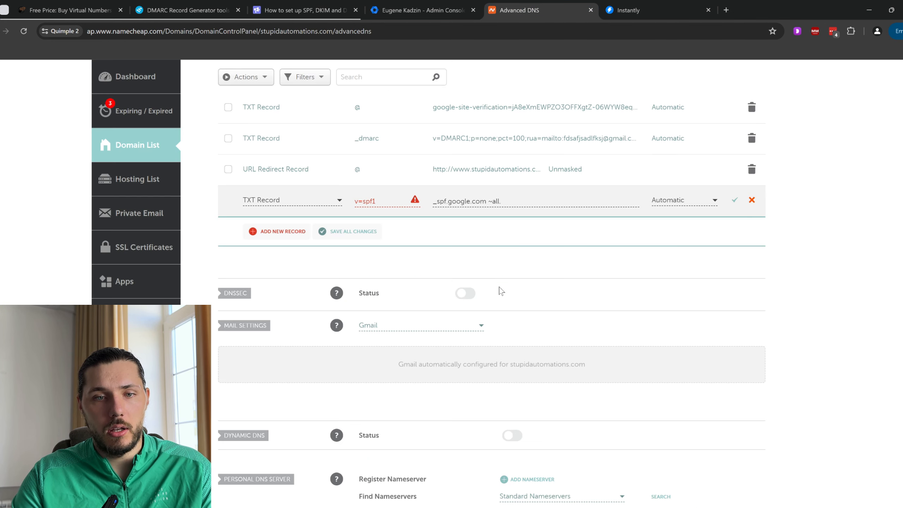
pyautogui.click(518, 203)
pyautogui.hotkey('ctrl', 'a')
pyautogui.hotkey('ctrl', 'v')
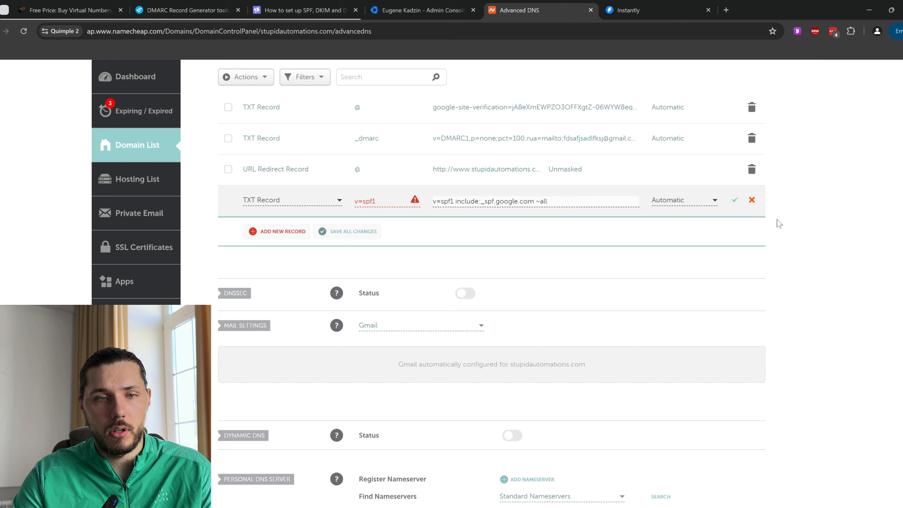
pyautogui.moveTo(386, 202); pyautogui.dragTo(294, 208)
pyautogui.write('@')
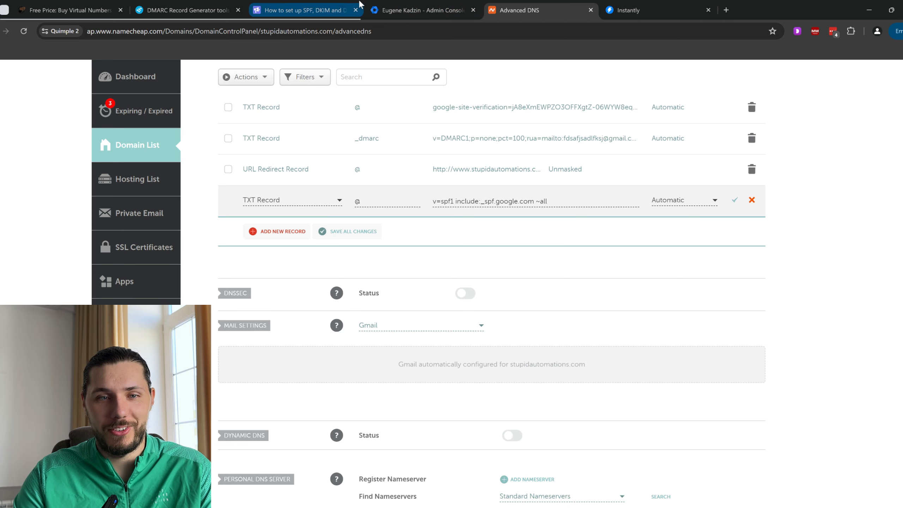
# - Review the SPF setup article's guidance on include mechanisms, updated-record examples and creation settings
pyautogui.click(304, 10)
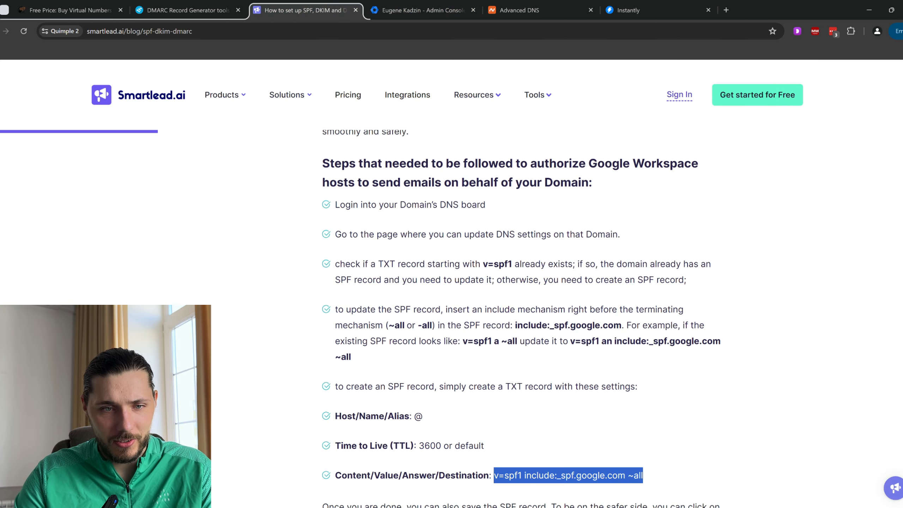
pyautogui.moveTo(361, 309); pyautogui.dragTo(427, 309)
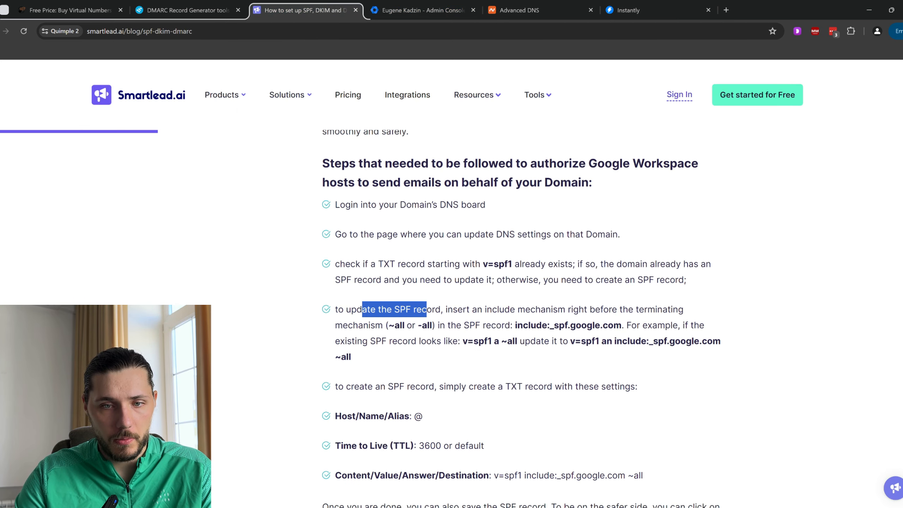
pyautogui.moveTo(370, 325); pyautogui.dragTo(600, 325)
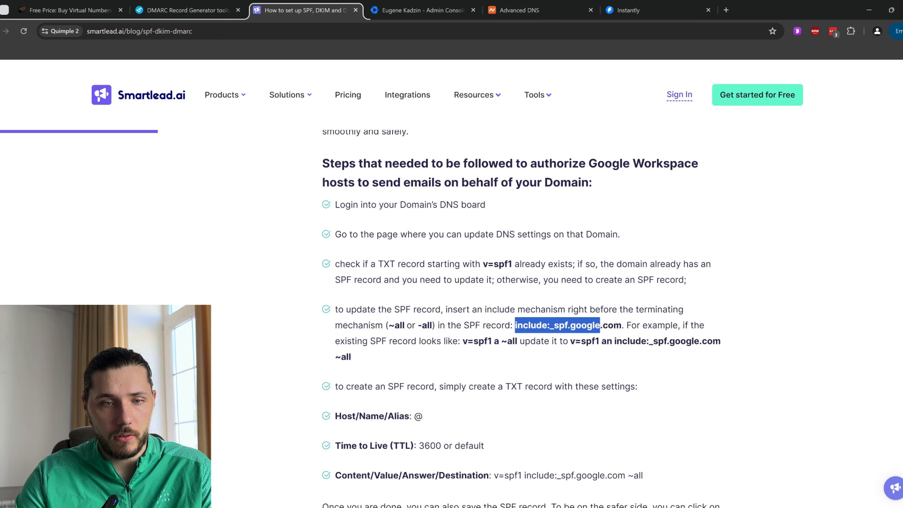
pyautogui.moveTo(462, 341); pyautogui.dragTo(657, 350)
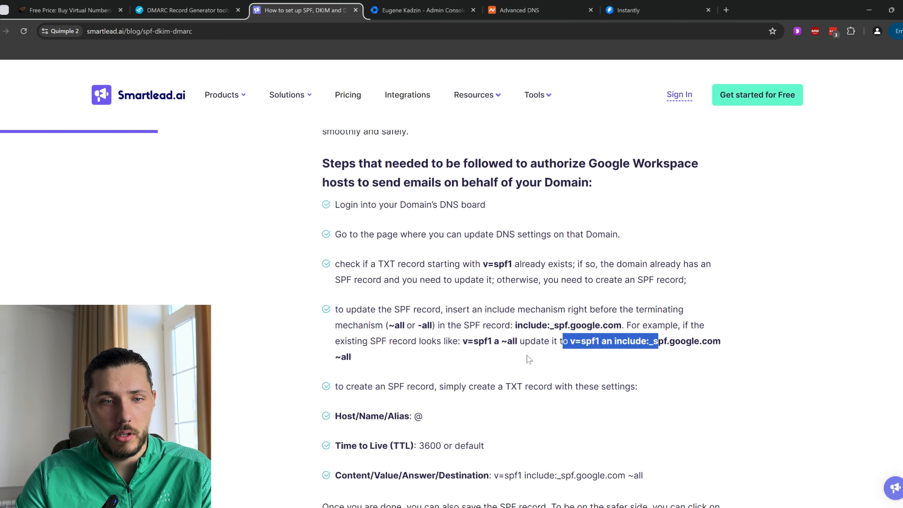
pyautogui.scroll(-5, 506, 359)
pyautogui.moveTo(352, 208); pyautogui.dragTo(607, 225)
# - Look over the SPF TXT record in the Namecheap host records list
pyautogui.click(563, 8)
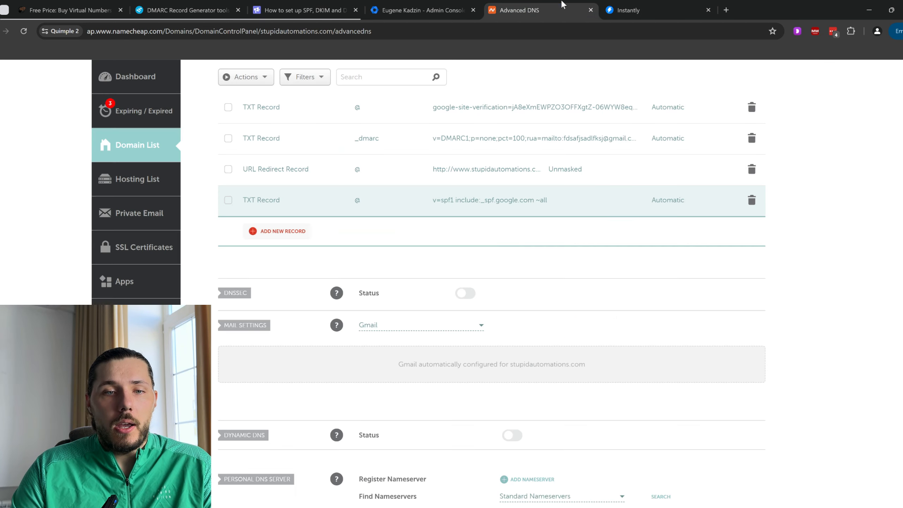
pyautogui.scroll(6, 490, 246)
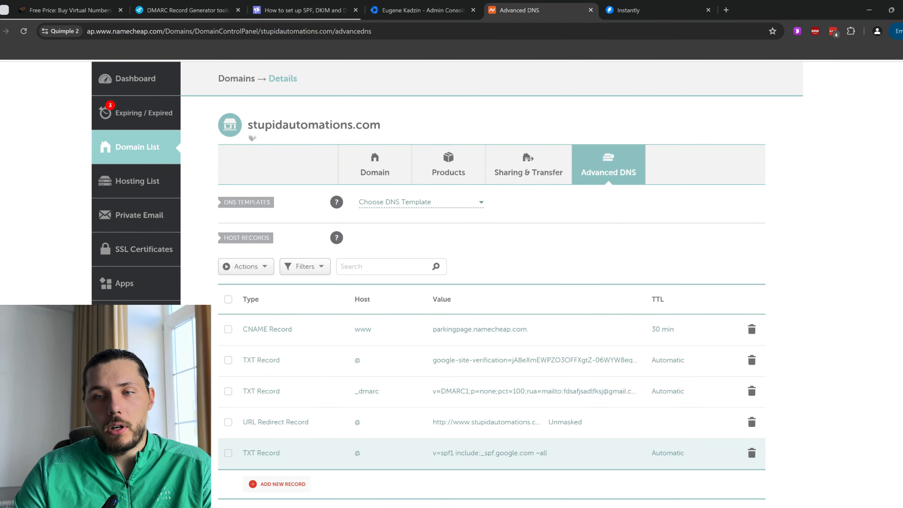
pyautogui.scroll(1, 491, 273)
pyautogui.scroll(-12, 491, 274)
pyautogui.scroll(8, 490, 274)
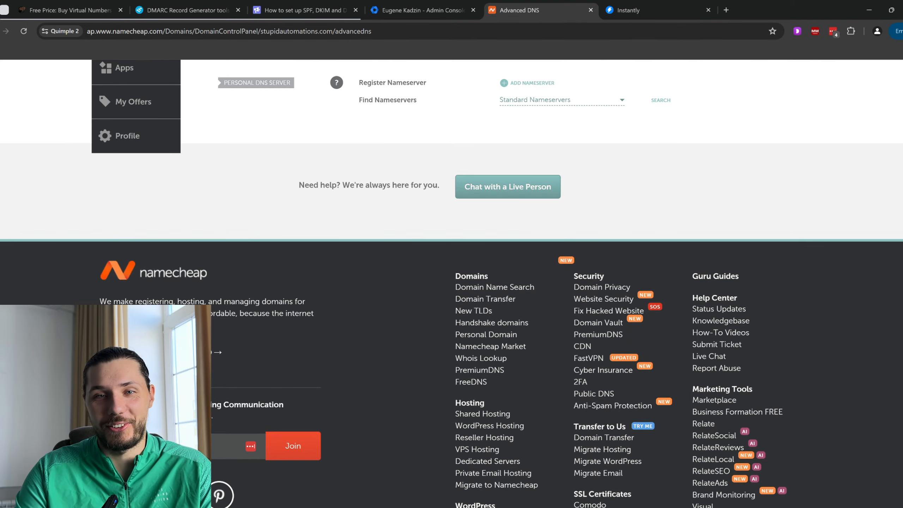
pyautogui.scroll(6, 491, 274)
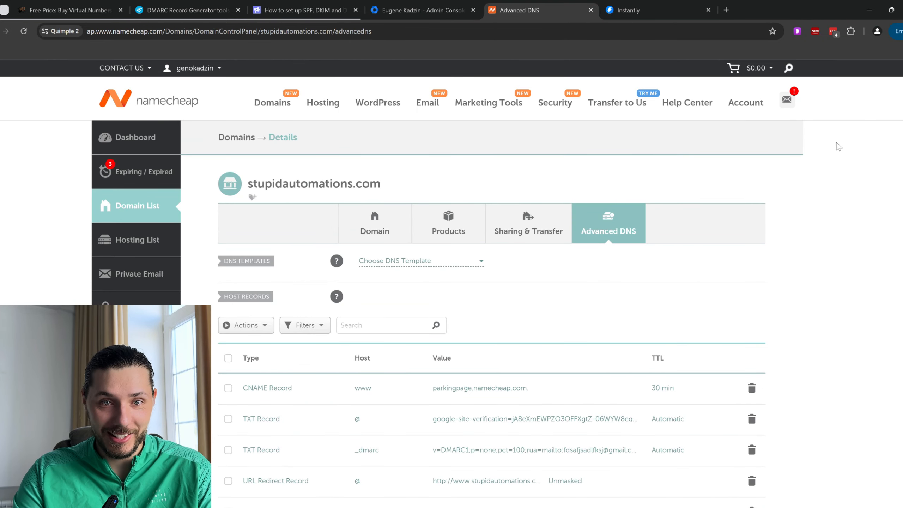
# - Tick SPF on the Testing row in Airtable's Domains table, then start a Google Admin settings search
pyautogui.scroll(-3, 699, 321)
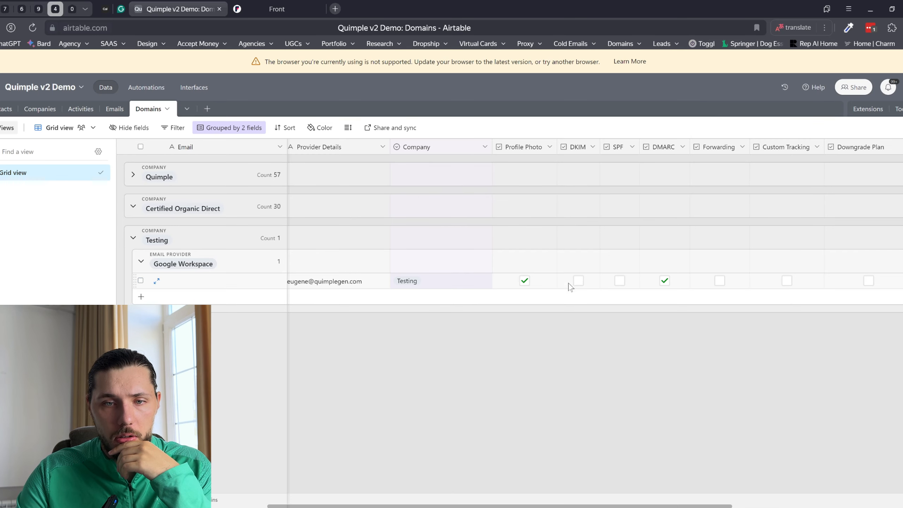
pyautogui.click(619, 282)
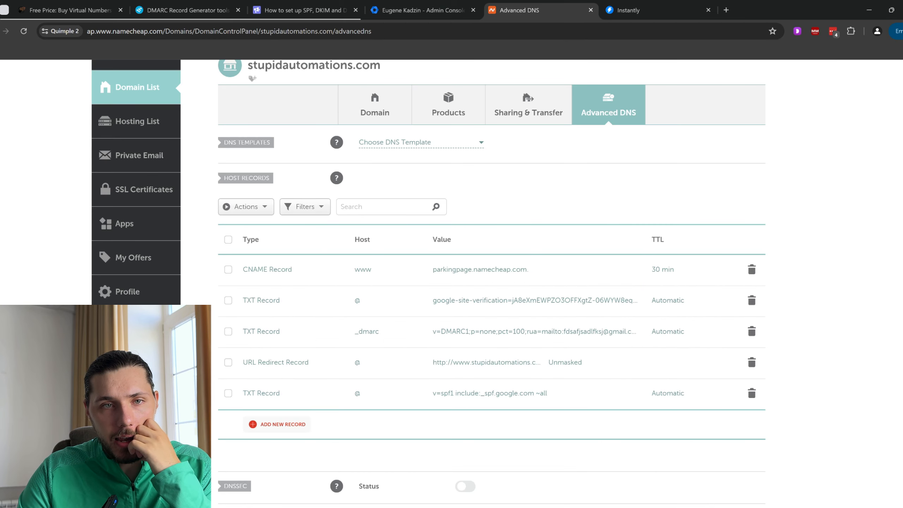
pyautogui.click(422, 10)
pyautogui.click(201, 76)
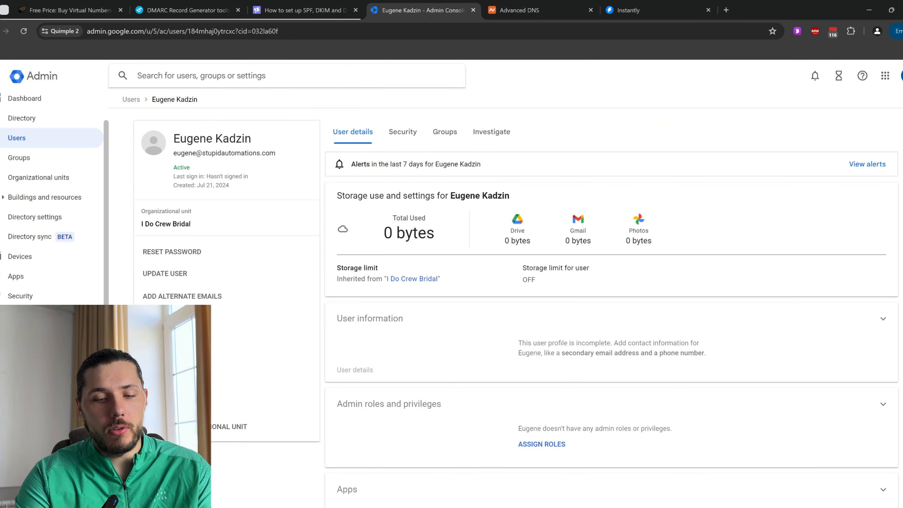
# - Generate a 2048-bit DKIM record with prefix google for stupidautomations.com and copy host google._domainkey
pyautogui.write('dkim')
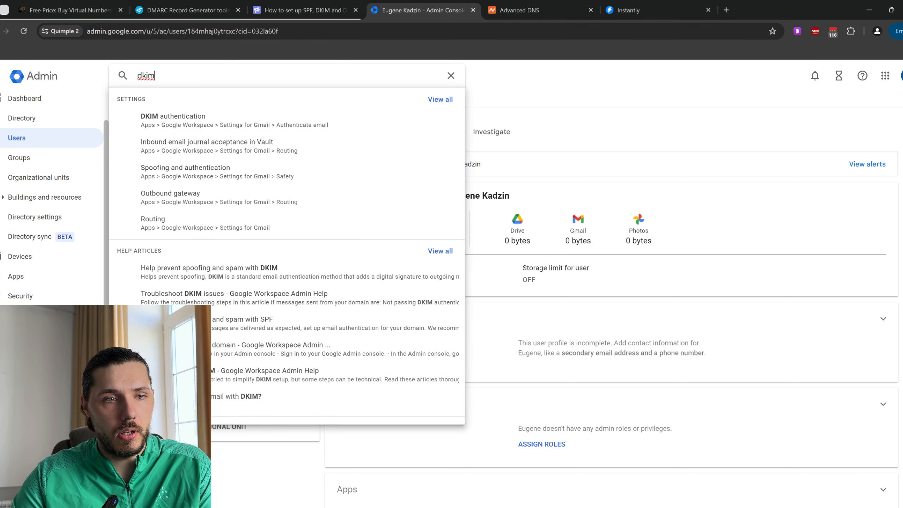
pyautogui.click(247, 132)
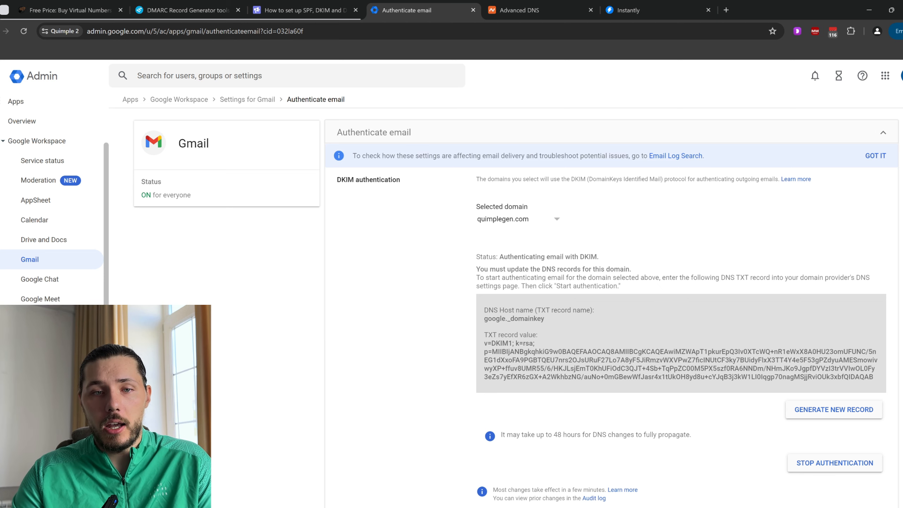
pyautogui.click(497, 221)
pyautogui.click(532, 320)
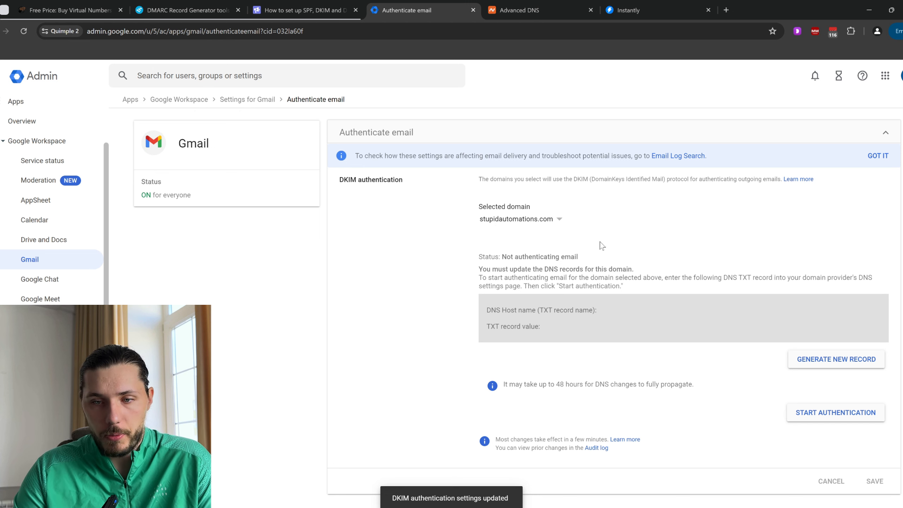
pyautogui.click(833, 360)
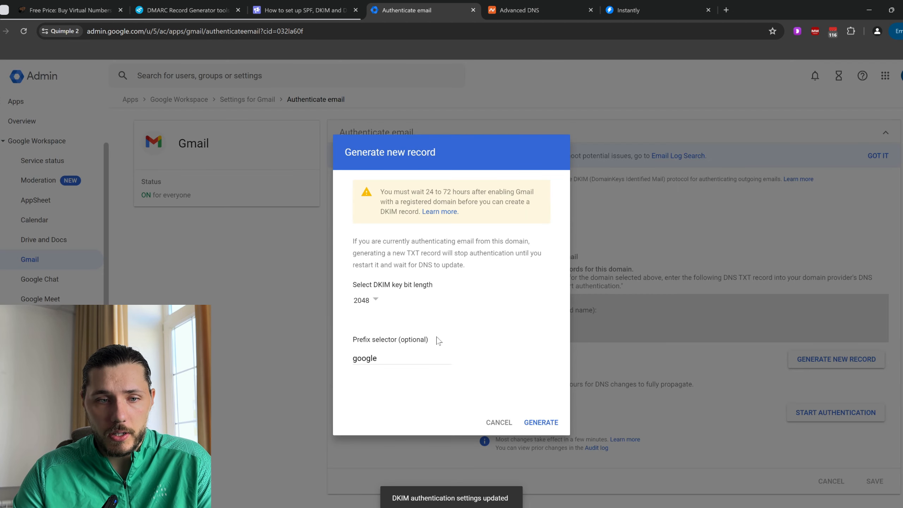
pyautogui.click(538, 422)
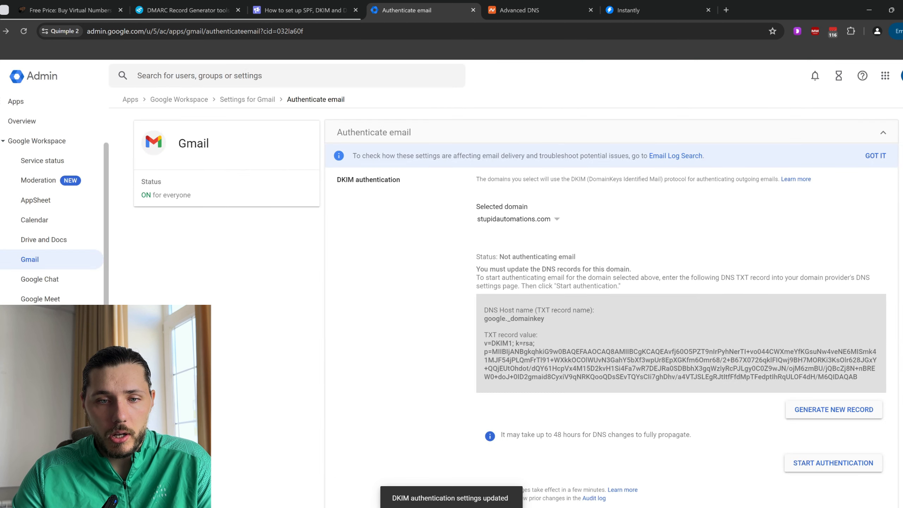
pyautogui.moveTo(484, 319); pyautogui.dragTo(533, 319)
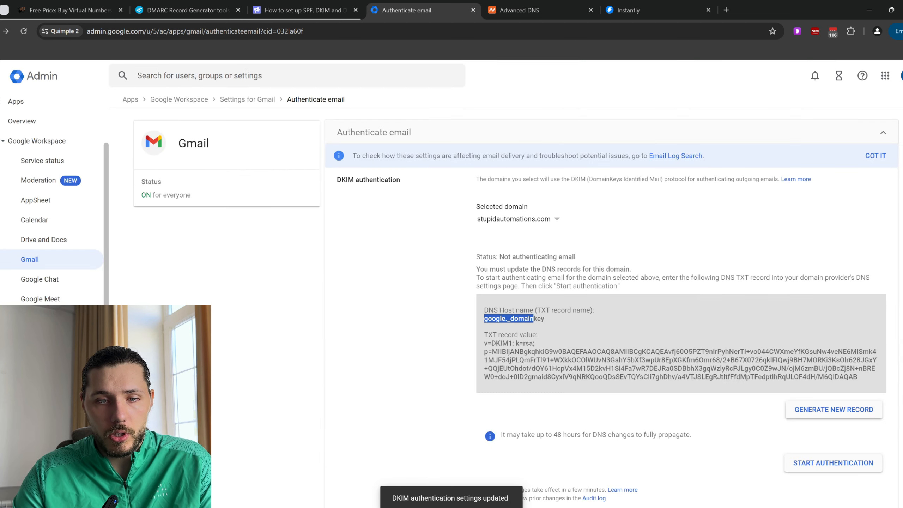
# - Add a new TXT record in Namecheap with host google._domainkey
pyautogui.click(533, 12)
pyautogui.click(283, 428)
pyautogui.scroll(-5, 312, 313)
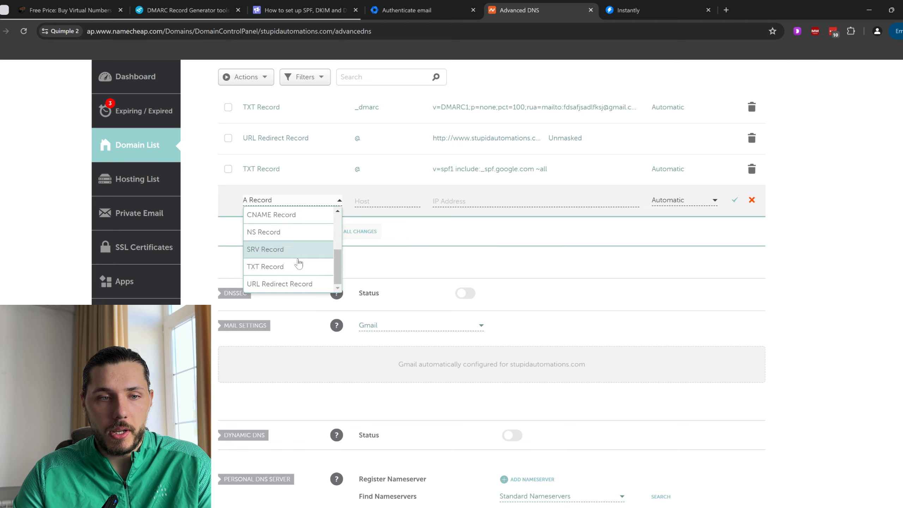
pyautogui.click(281, 266)
pyautogui.click(388, 201)
pyautogui.write('google._domainkey')
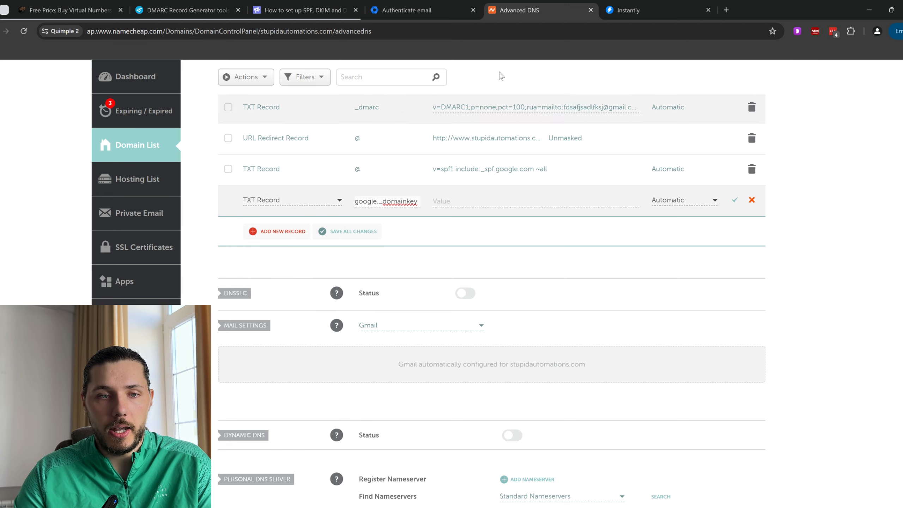
# - Copy the generated DKIM value from Google Admin into the record's Value and save it
pyautogui.click(409, 10)
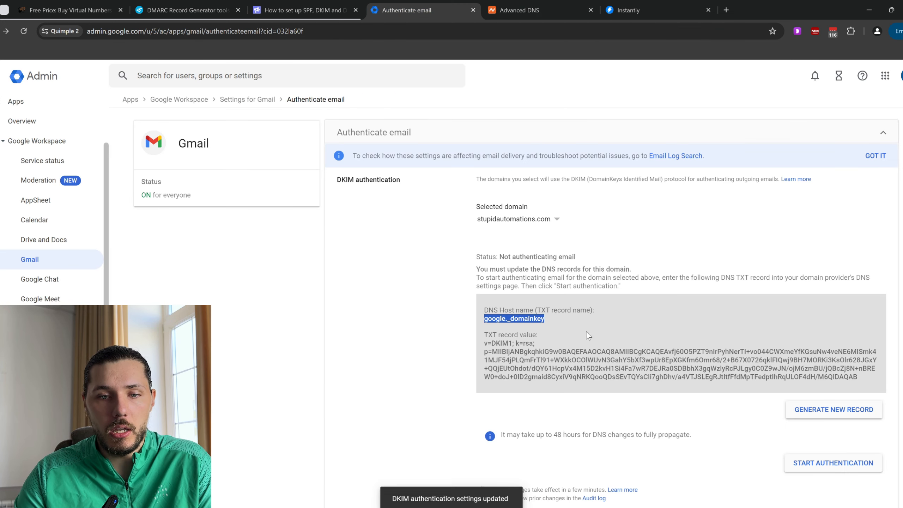
pyautogui.moveTo(484, 343); pyautogui.dragTo(859, 377)
pyautogui.click(540, 10)
pyautogui.click(433, 201)
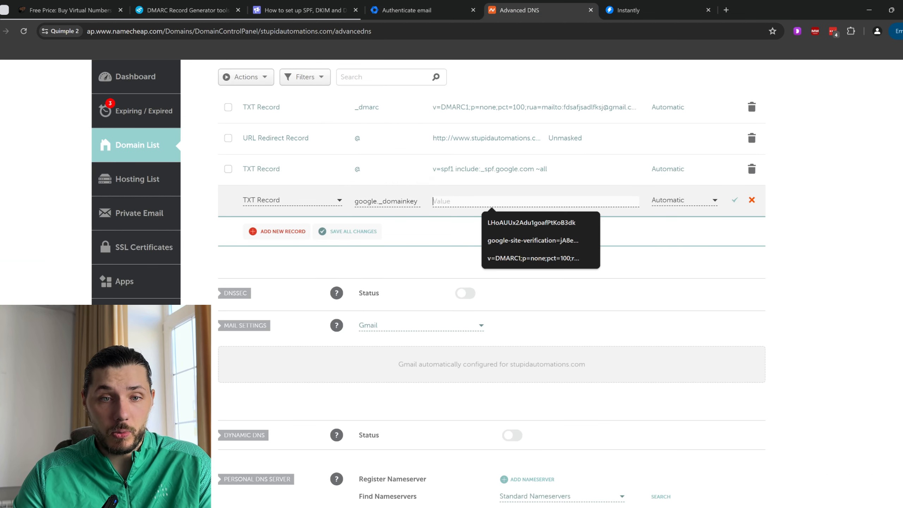
pyautogui.hotkey('ctrl', 'v')
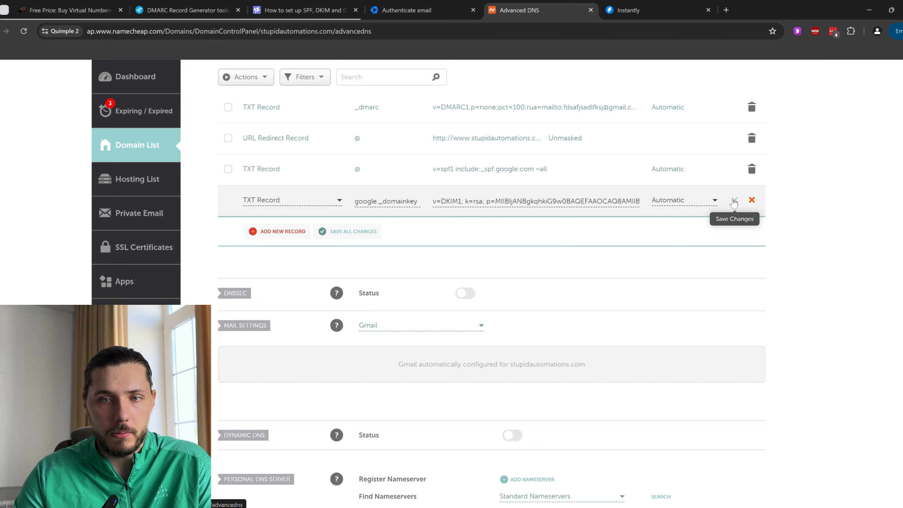
pyautogui.click(734, 201)
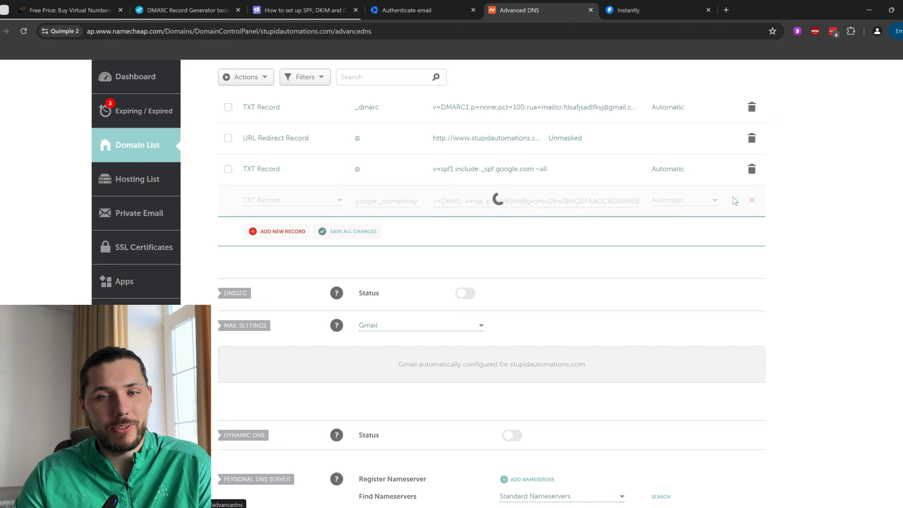
pyautogui.click(421, 10)
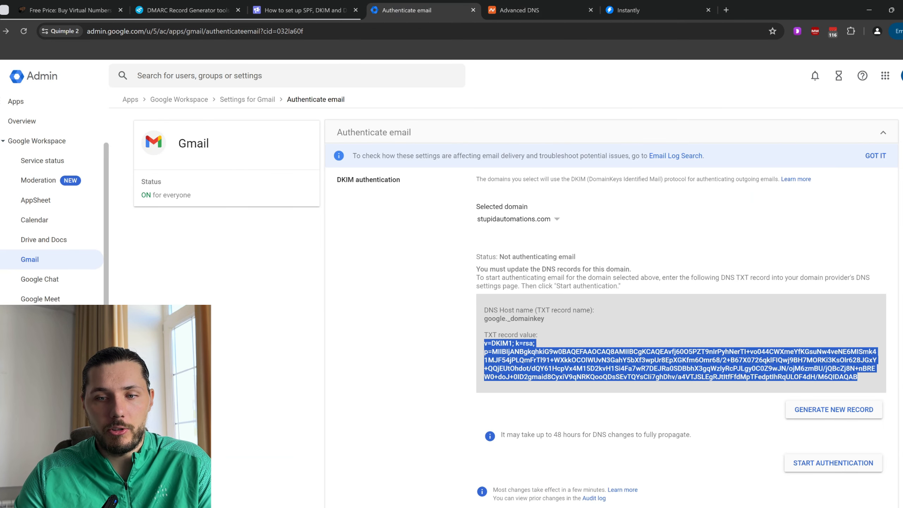
# - Start DKIM authentication for stupidautomations.com and read the not-verified notice about DNS propagation
pyautogui.scroll(-1, 756, 432)
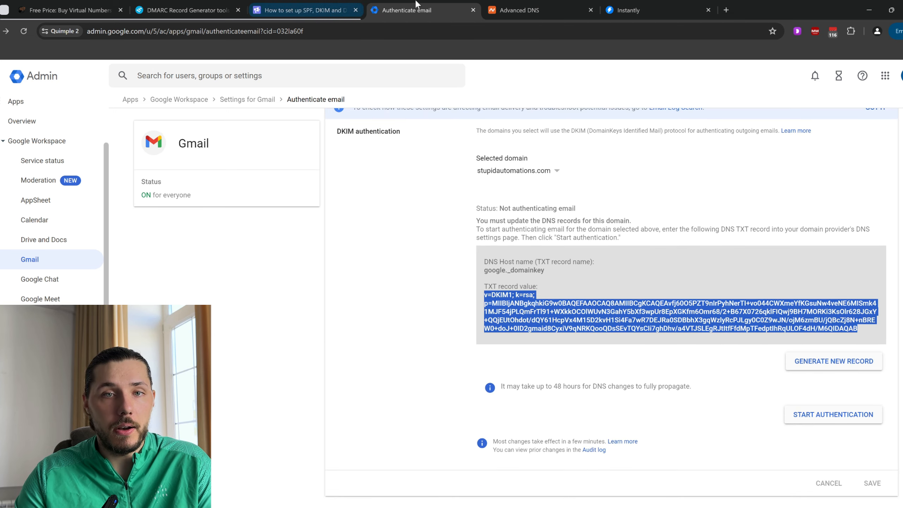
pyautogui.click(523, 10)
pyautogui.click(407, 10)
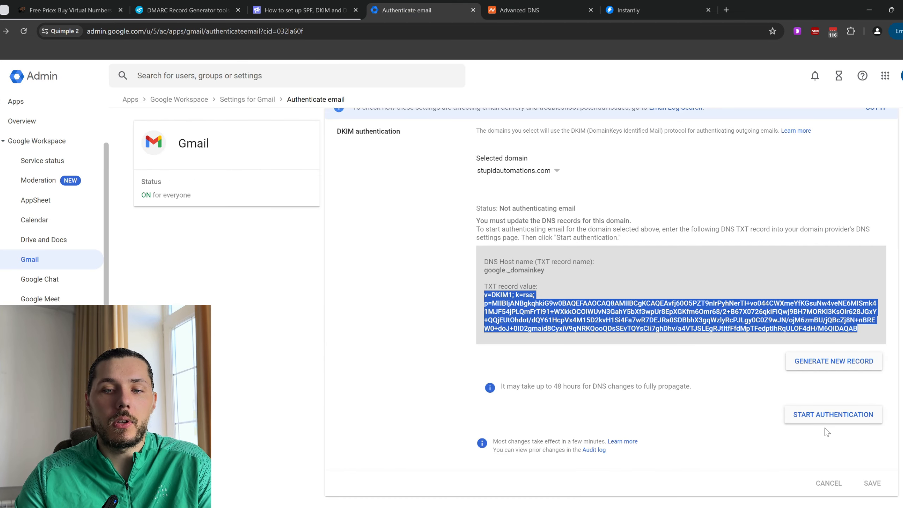
pyautogui.click(828, 415)
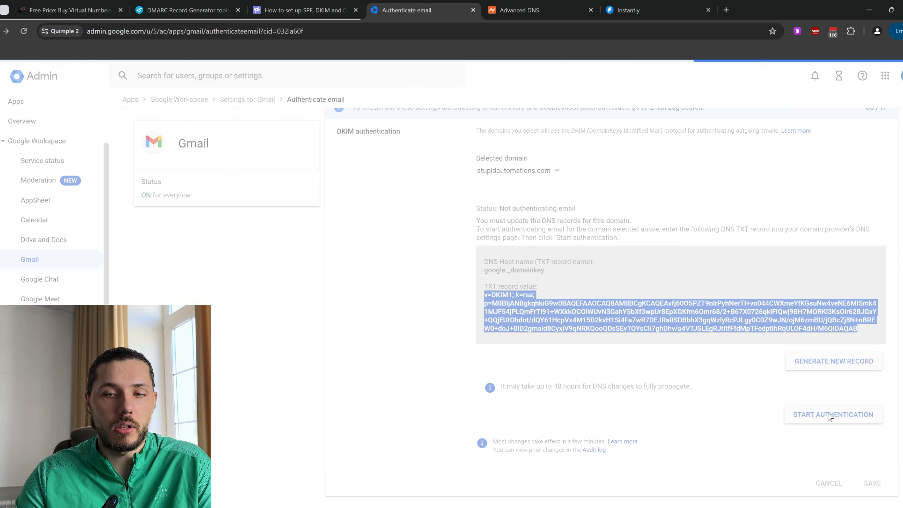
pyautogui.moveTo(721, 415); pyautogui.dragTo(476, 406)
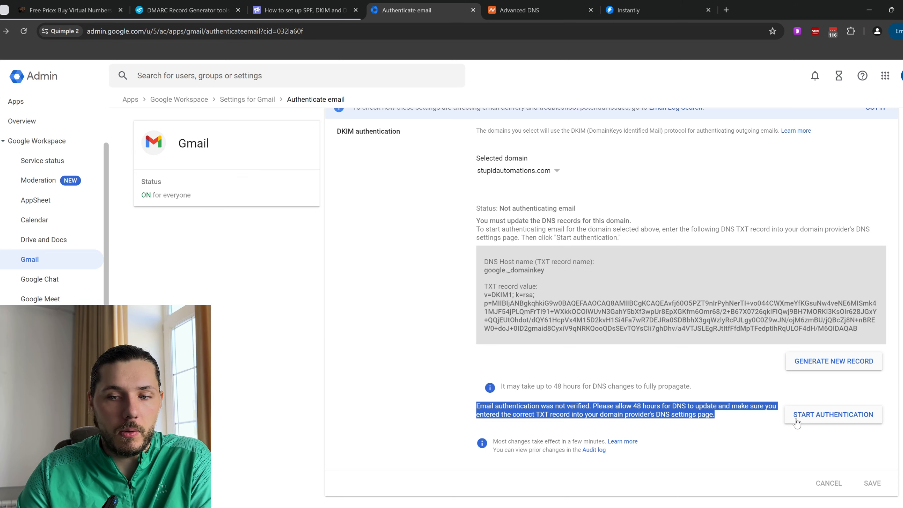
pyautogui.click(824, 421)
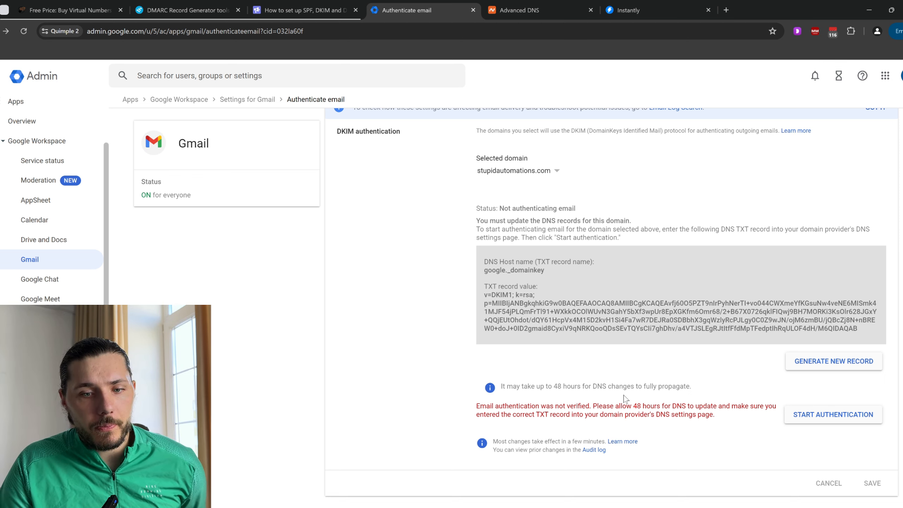
pyautogui.click(615, 458)
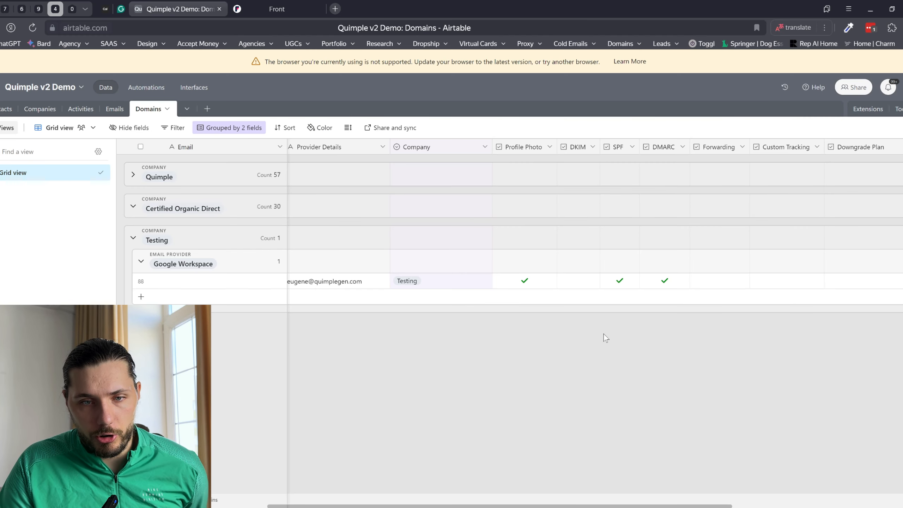
# - Tick DKIM on the Testing row in Airtable, then go back to the Google Admin DKIM page
pyautogui.click(577, 281)
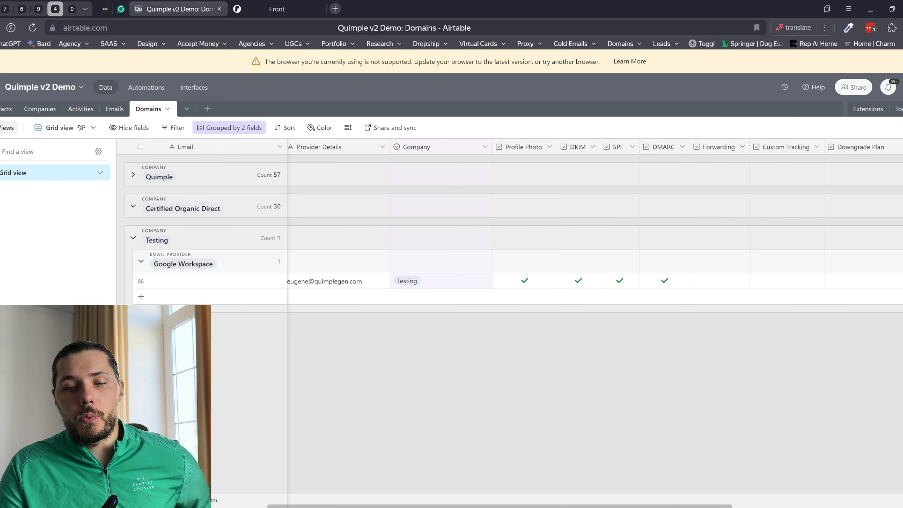
pyautogui.moveTo(681, 507)
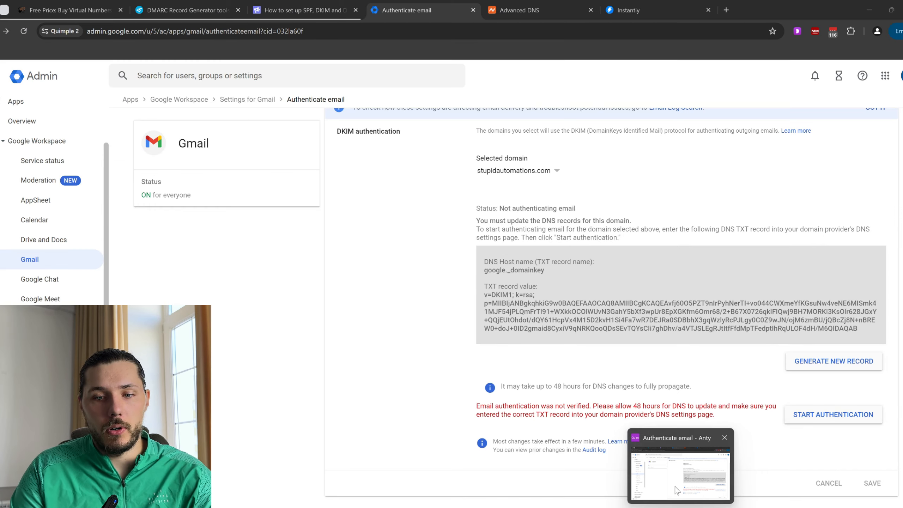
pyautogui.hscroll(3, 794, 223)
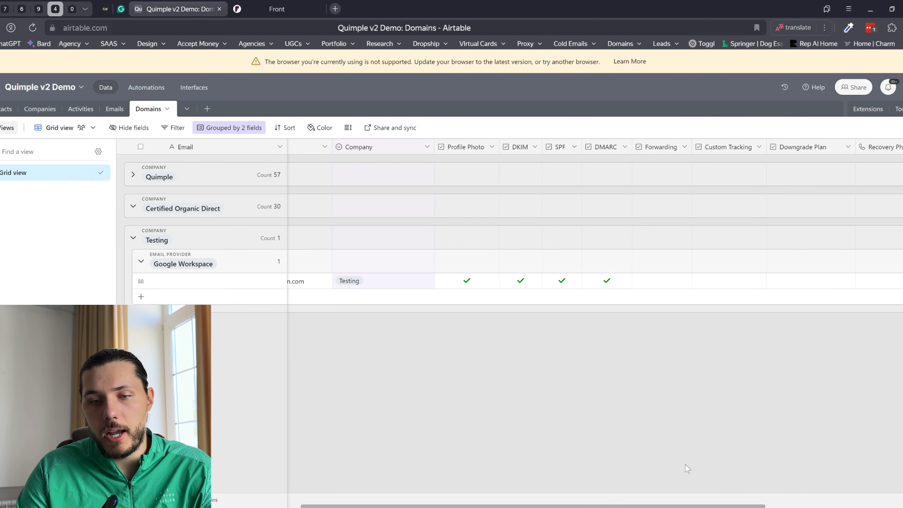
pyautogui.click(681, 507)
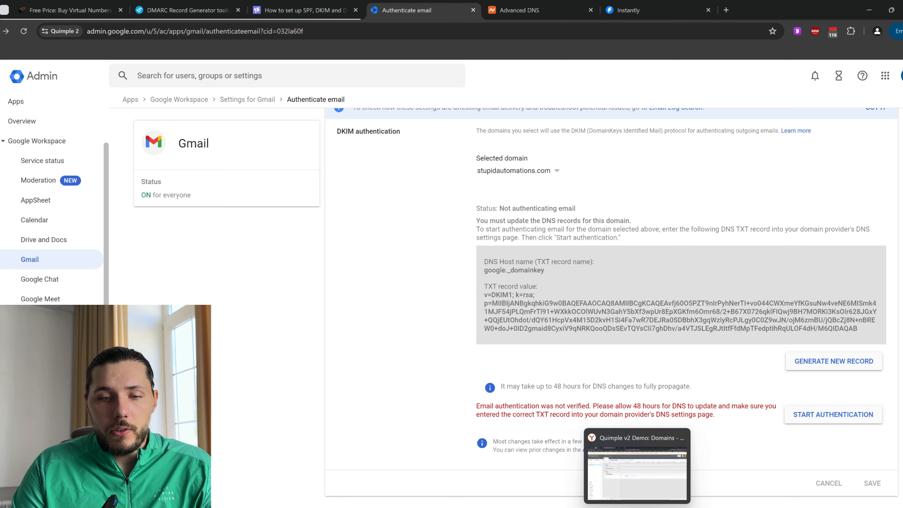
pyautogui.click(637, 507)
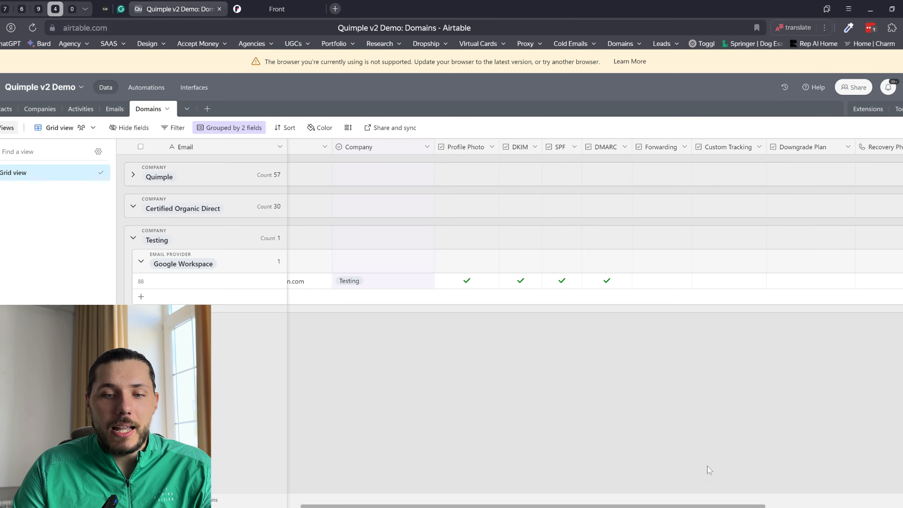
pyautogui.click(681, 507)
pyautogui.scroll(2, 483, 115)
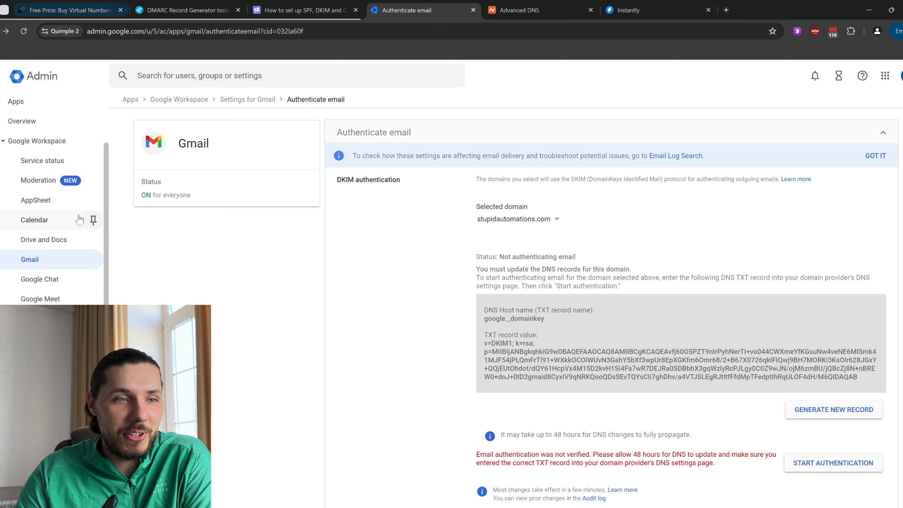
# - Check the Business Starter subscription: 16 licenses at $7.20 per user, $115.20 monthly
pyautogui.scroll(-5, 74, 224)
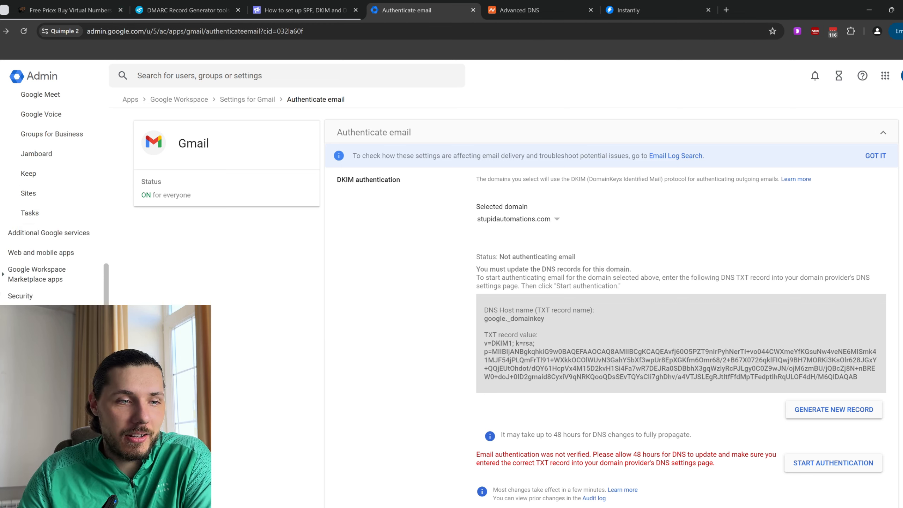
pyautogui.scroll(5, 40, 295)
pyautogui.click(40, 295)
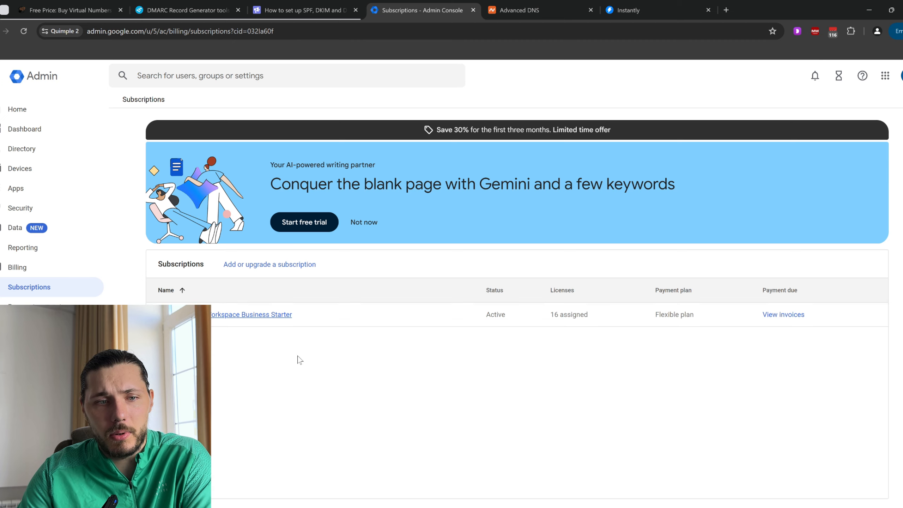
pyautogui.click(252, 315)
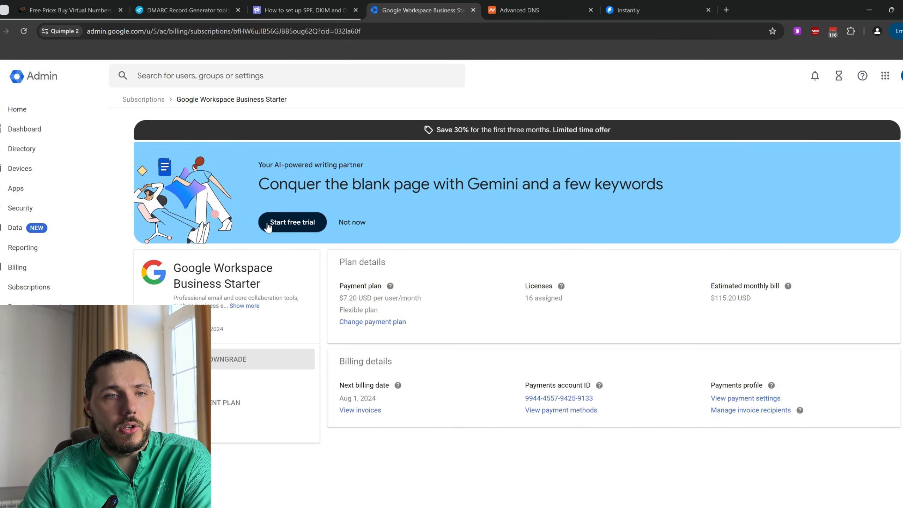
pyautogui.click(25, 109)
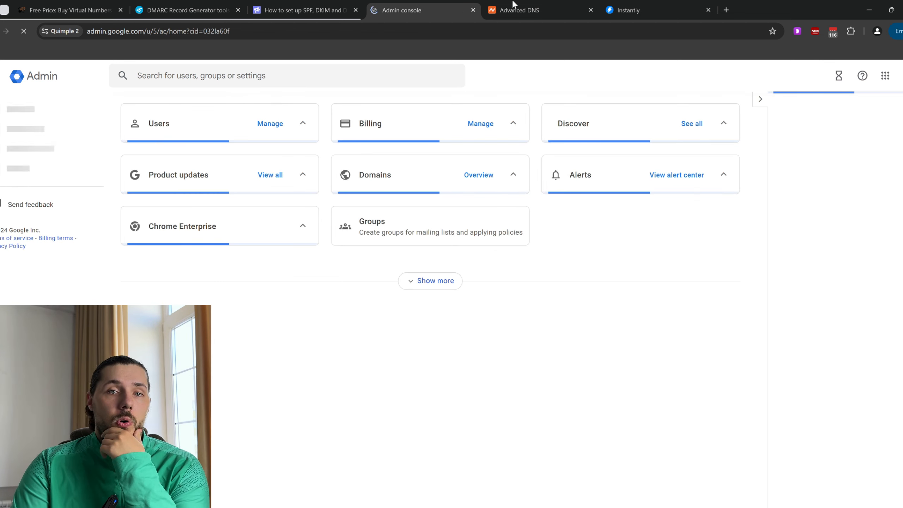
# - Scroll to the top of Namecheap's host records, then move to Instantly's Email Accounts page
pyautogui.click(501, 5)
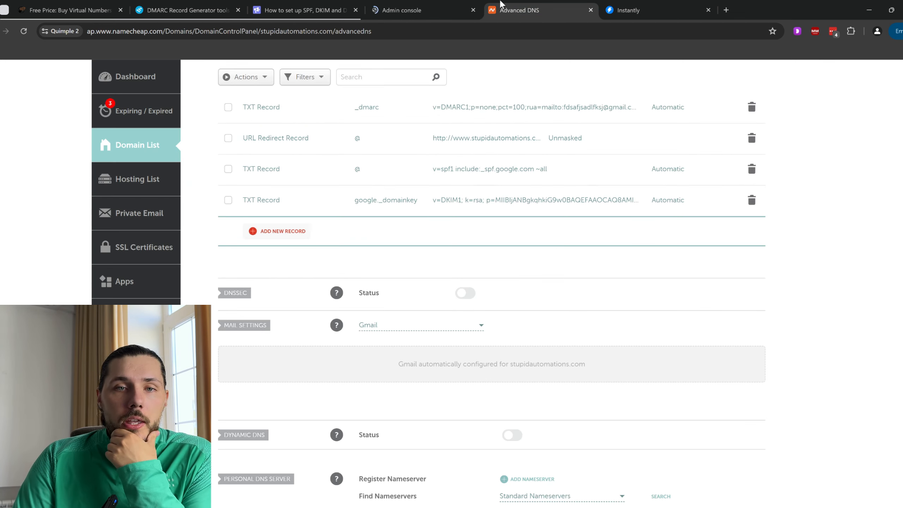
pyautogui.scroll(9, 429, 381)
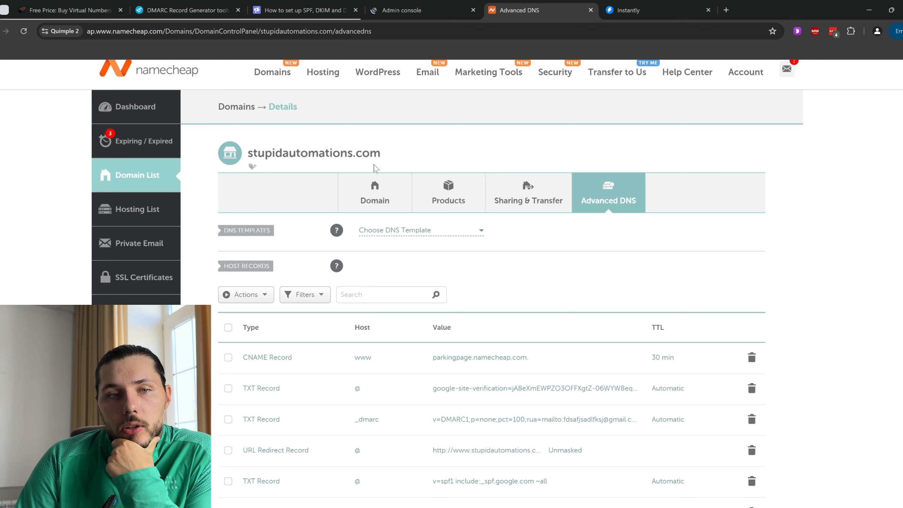
pyautogui.click(635, 5)
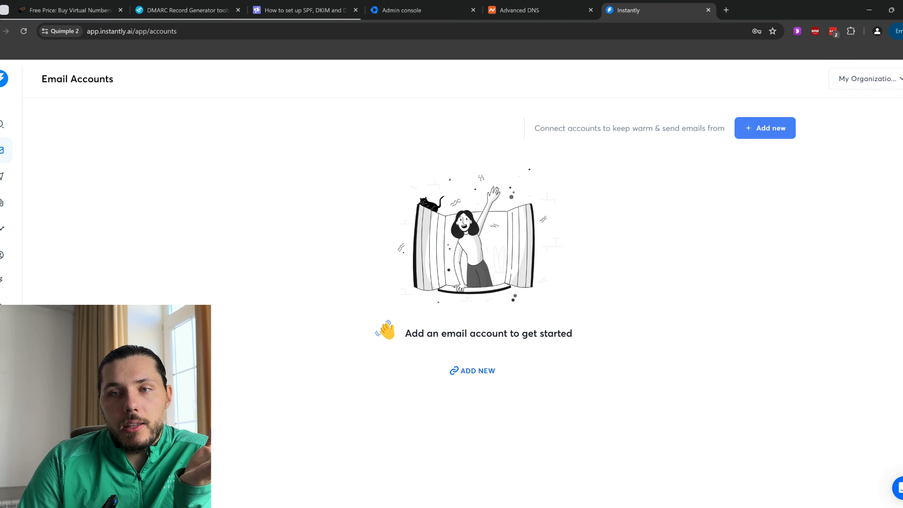
# - Open and close the Instantly workspace list
pyautogui.click(891, 76)
pyautogui.click(891, 77)
pyautogui.click(725, 10)
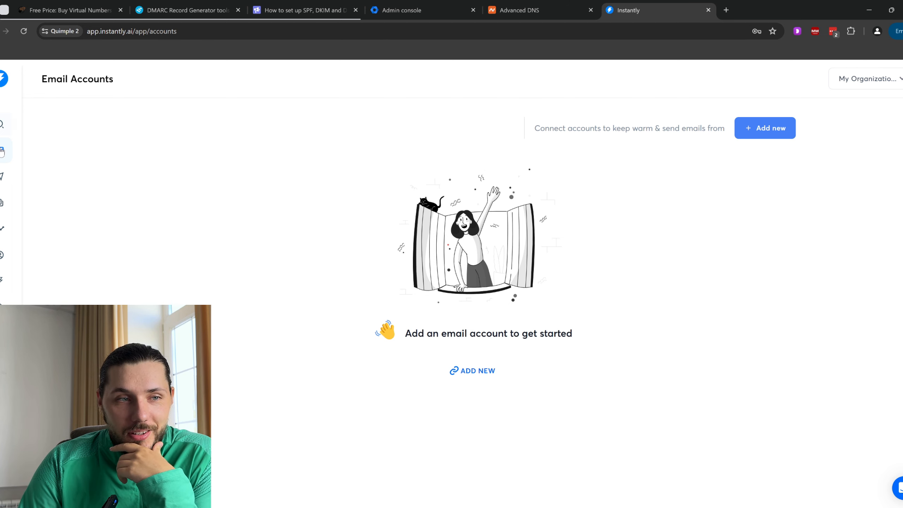
pyautogui.click(874, 76)
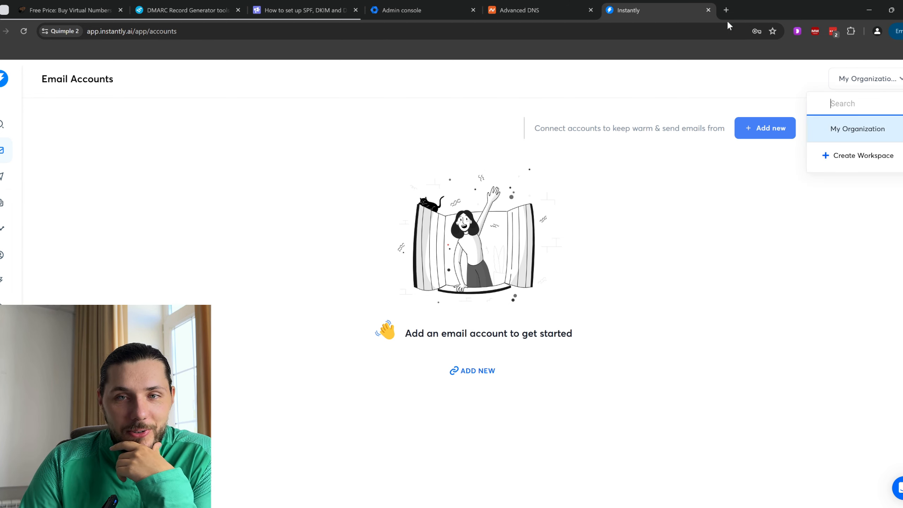
pyautogui.click(440, 203)
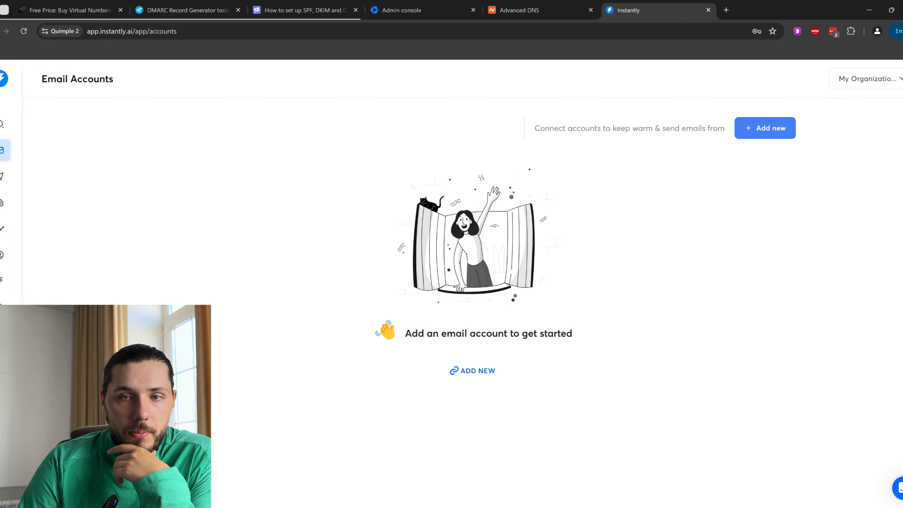
# - Start adding an email account, preview the Done-For-You Gmail setup, then go back to the connection choices
pyautogui.click(768, 128)
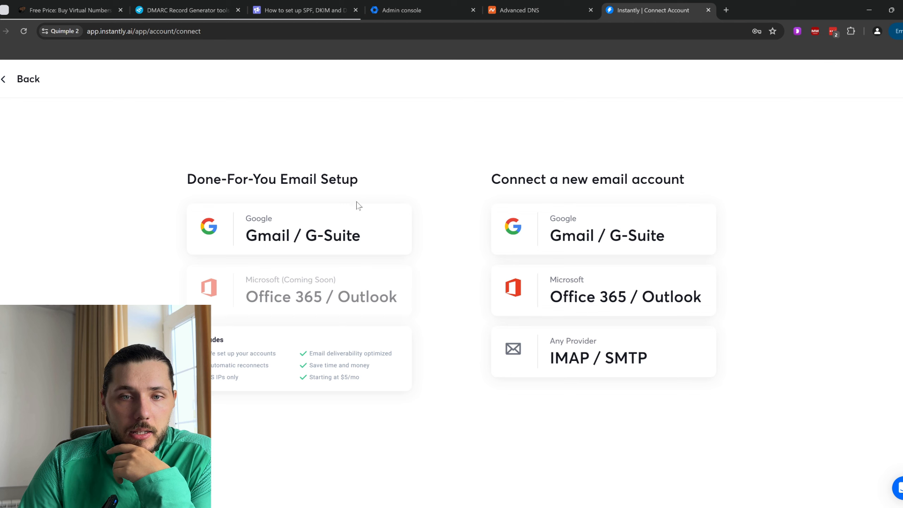
pyautogui.moveTo(186, 179); pyautogui.dragTo(359, 182)
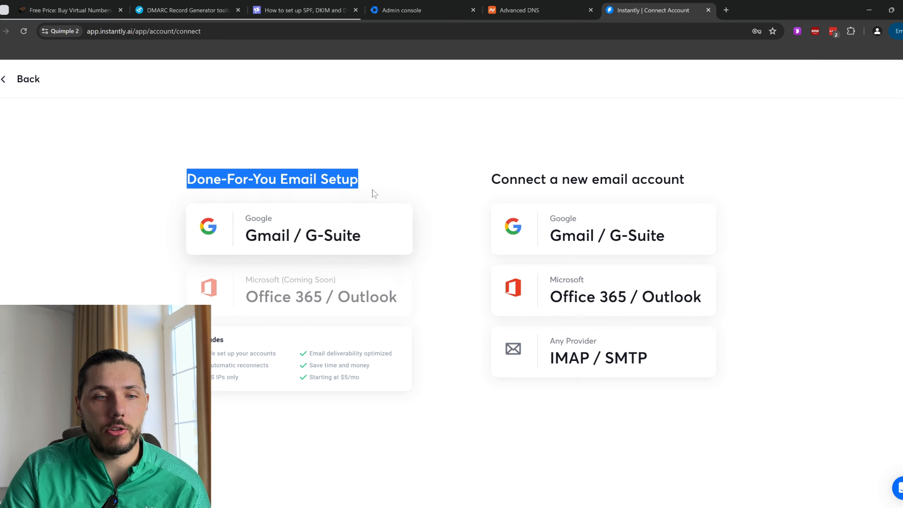
pyautogui.click(338, 242)
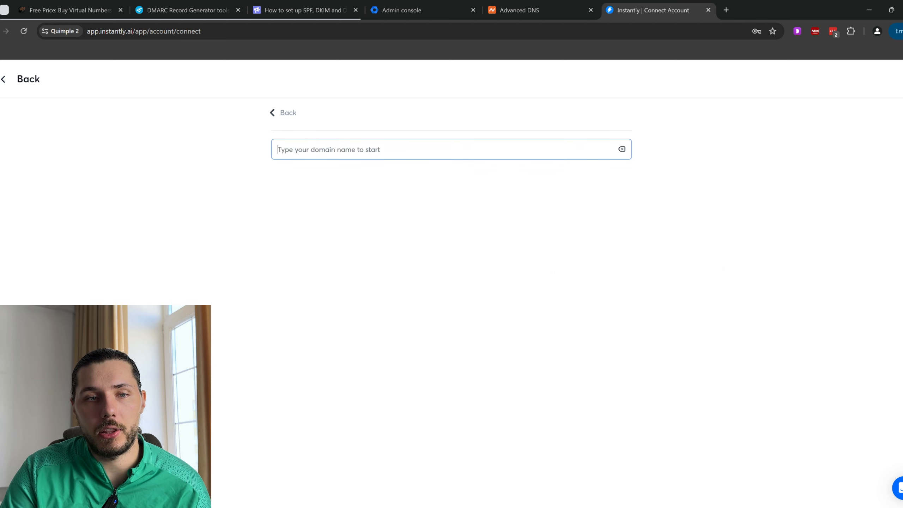
pyautogui.click(281, 113)
pyautogui.click(564, 4)
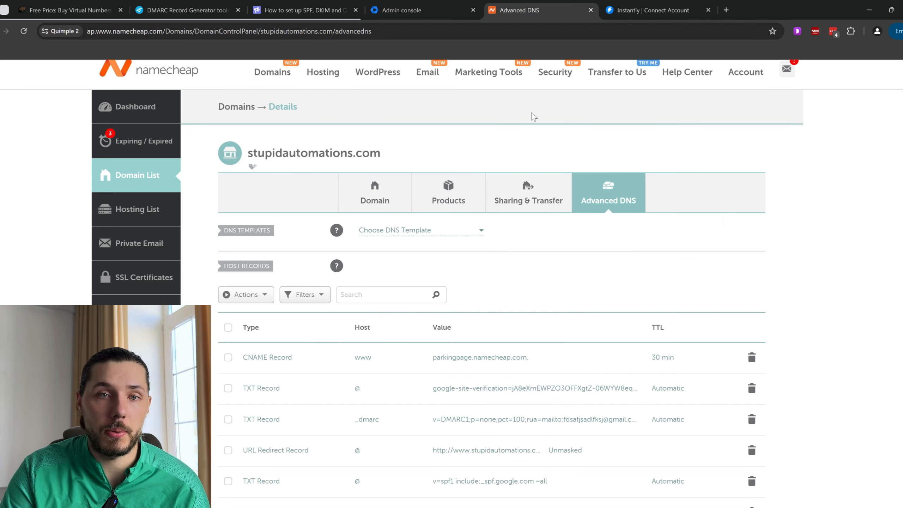
pyautogui.click(661, 10)
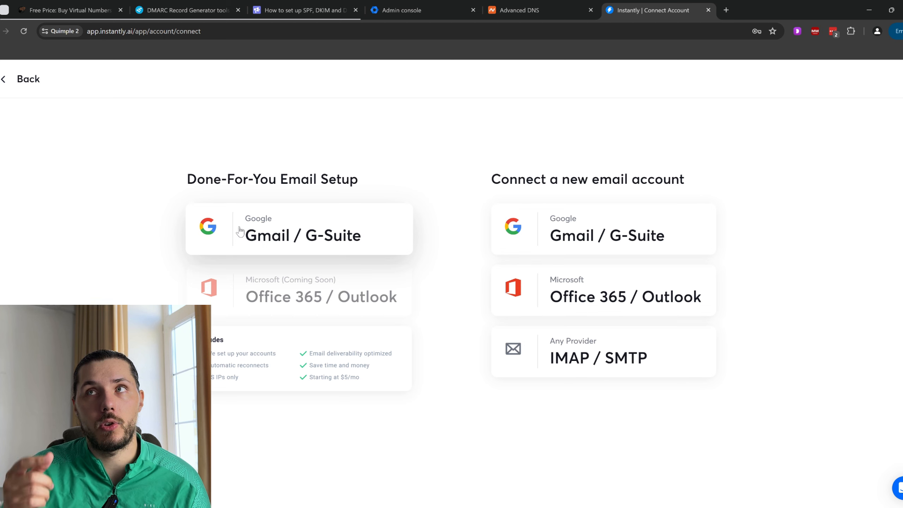
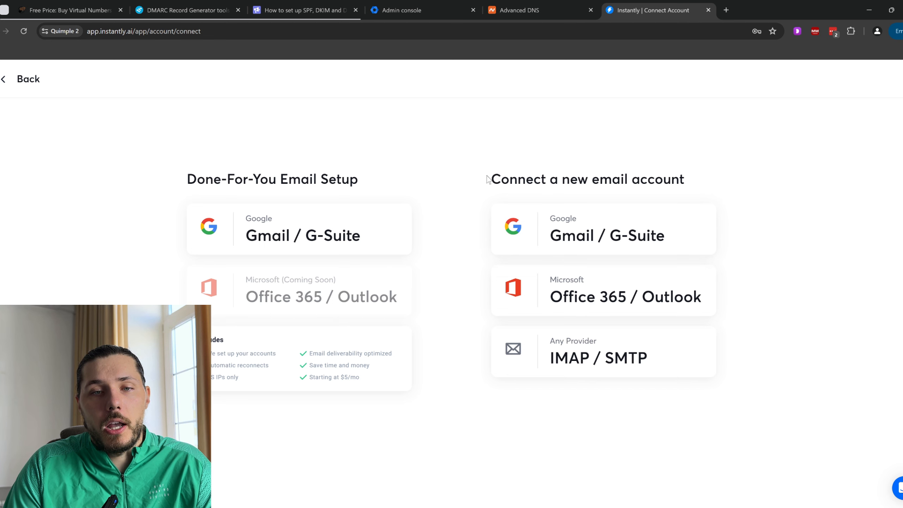
# - Choose the Google Gmail / G-Suite provider card to open the Connect Your Google Account page
pyautogui.moveTo(489, 179); pyautogui.dragTo(695, 185)
pyautogui.click(824, 196)
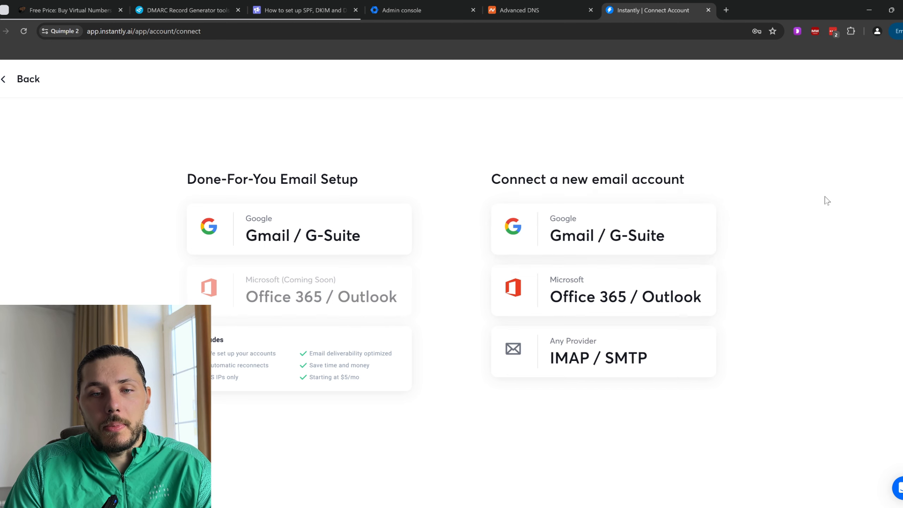
pyautogui.doubleClick(616, 230)
pyautogui.rightClick(616, 229)
pyautogui.click(622, 165)
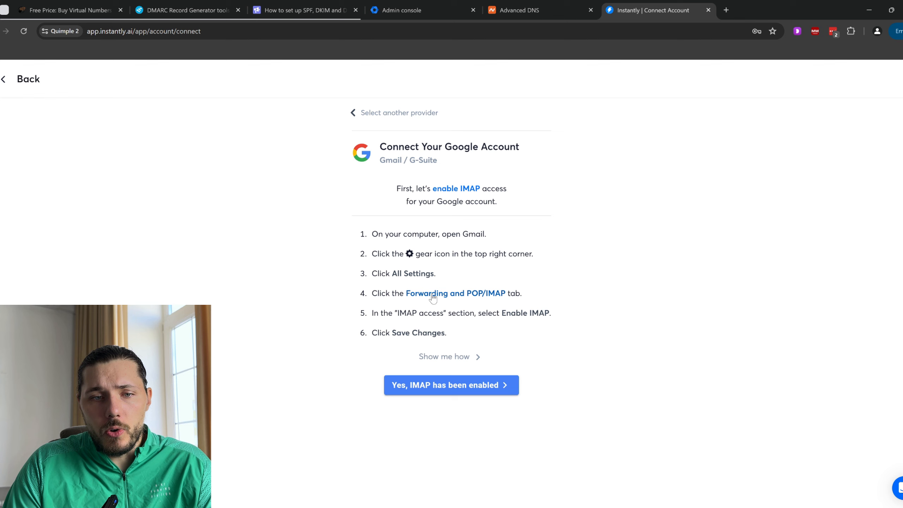
# - Open Gmail's Forwarding and POP/IMAP settings link and continue verifying the suggested account
pyautogui.click(445, 294)
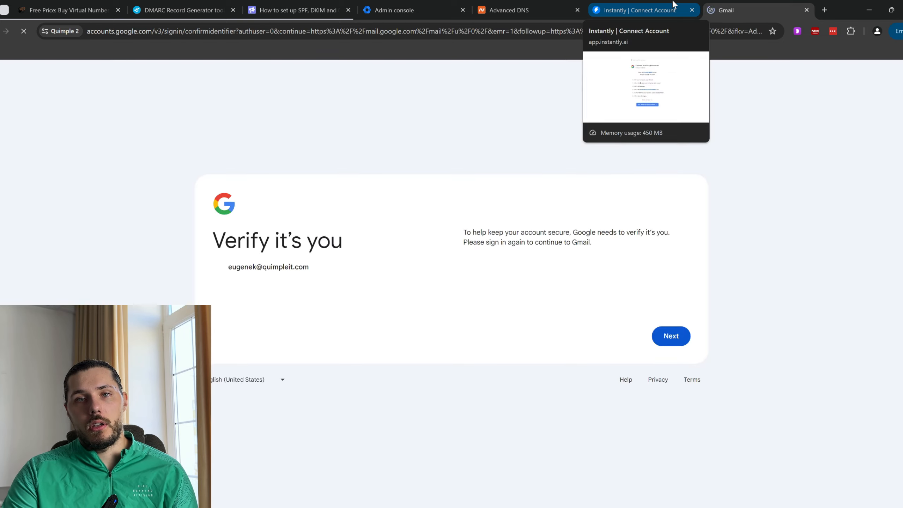
pyautogui.click(673, 4)
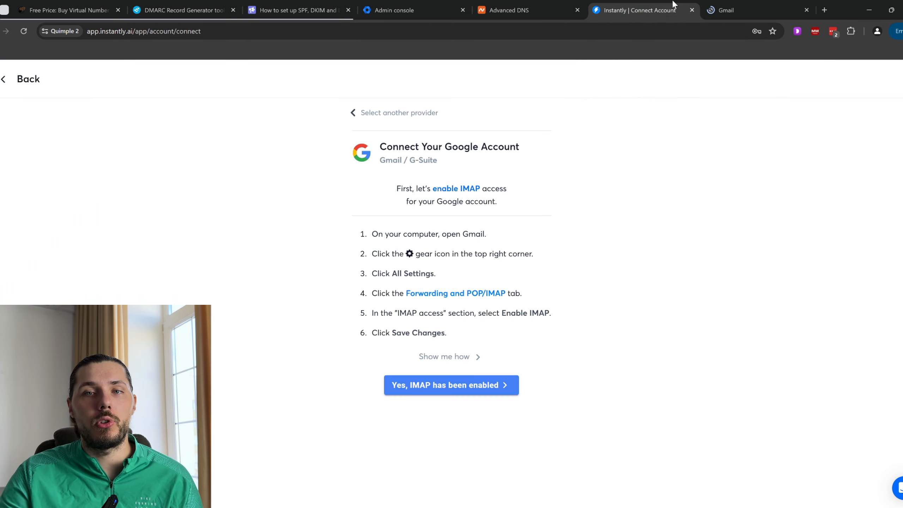
pyautogui.click(748, 3)
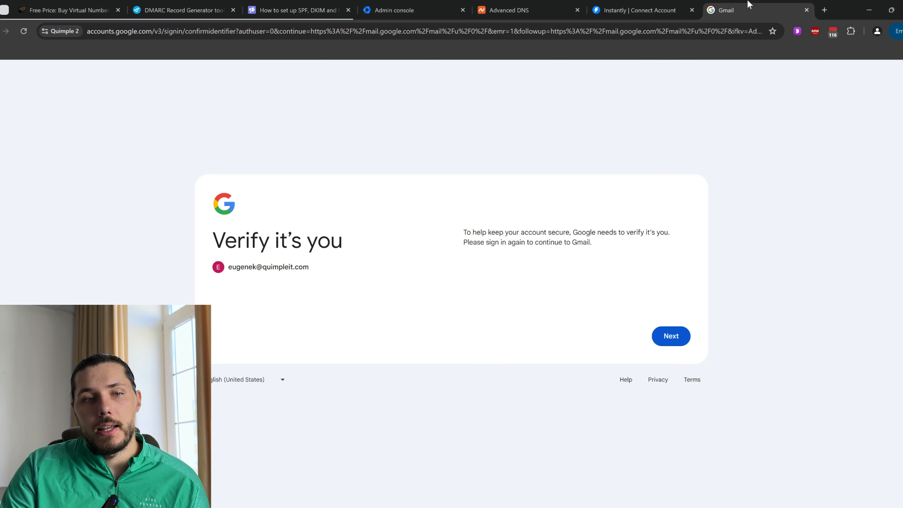
pyautogui.click(661, 342)
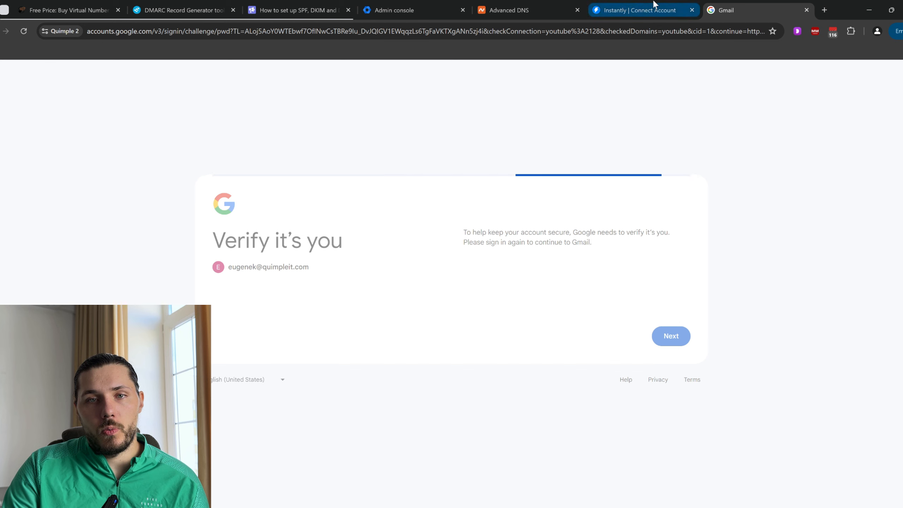
# - Switch to a different account and choose 'Use another account' at the bottom of the chooser
pyautogui.click(280, 270)
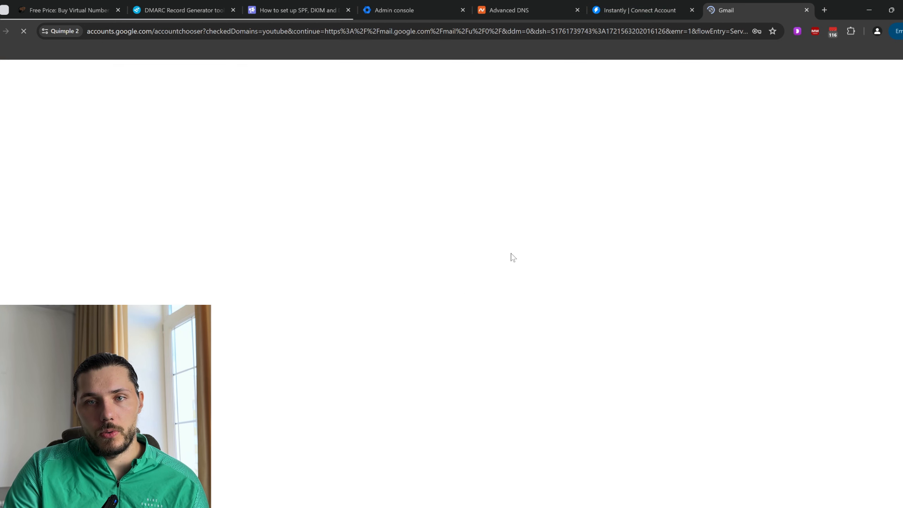
pyautogui.scroll(-5, 578, 266)
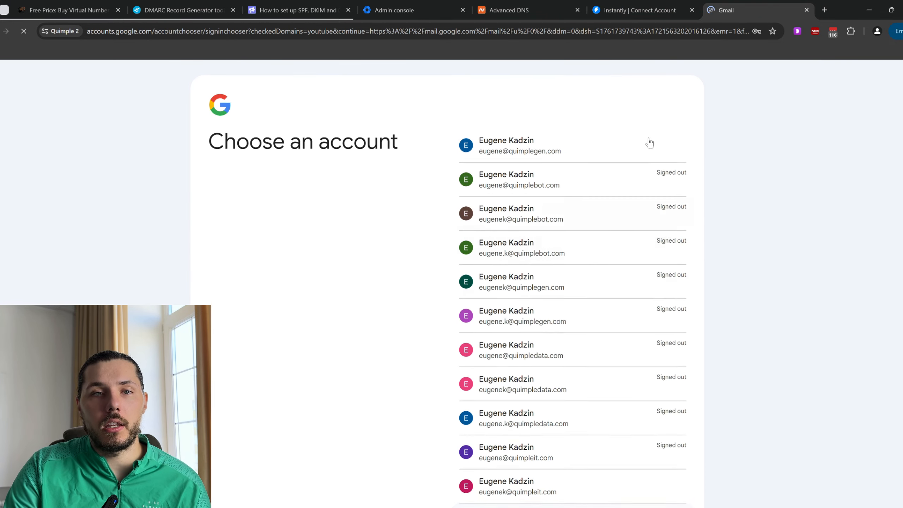
pyautogui.click(424, 9)
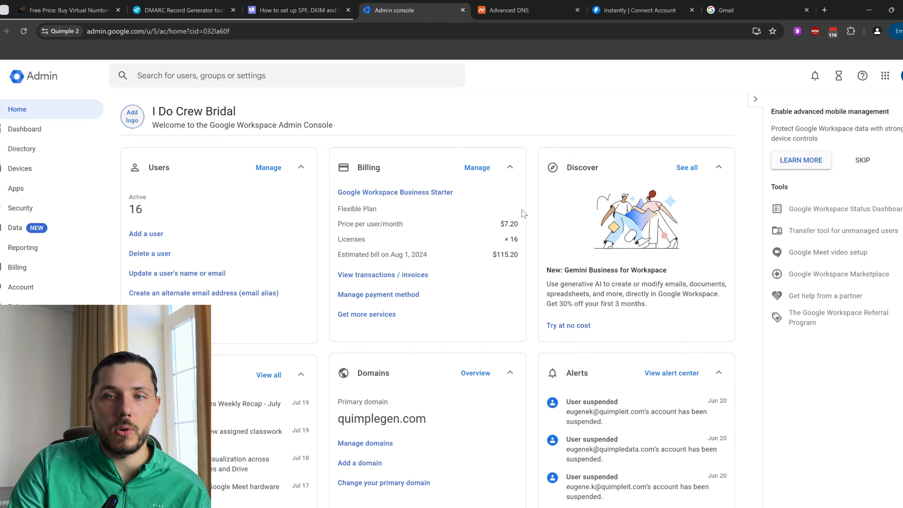
pyautogui.click(638, 10)
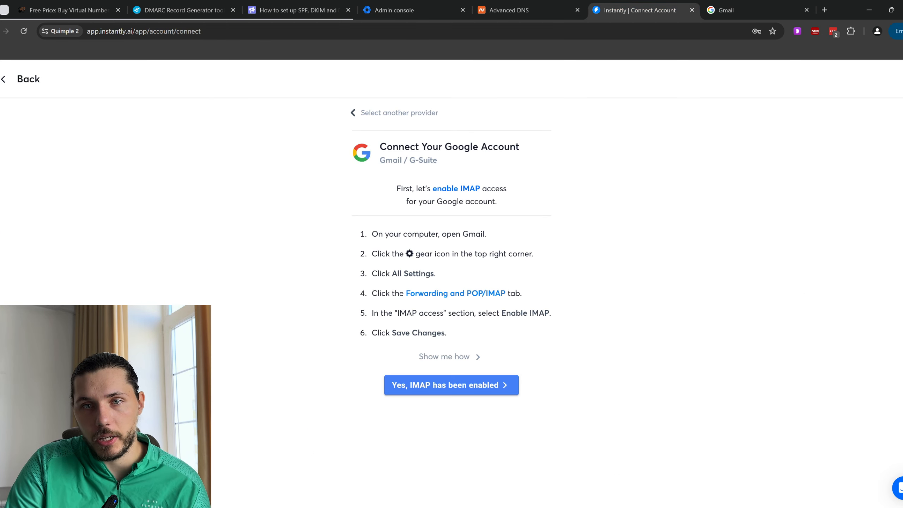
pyautogui.click(711, 9)
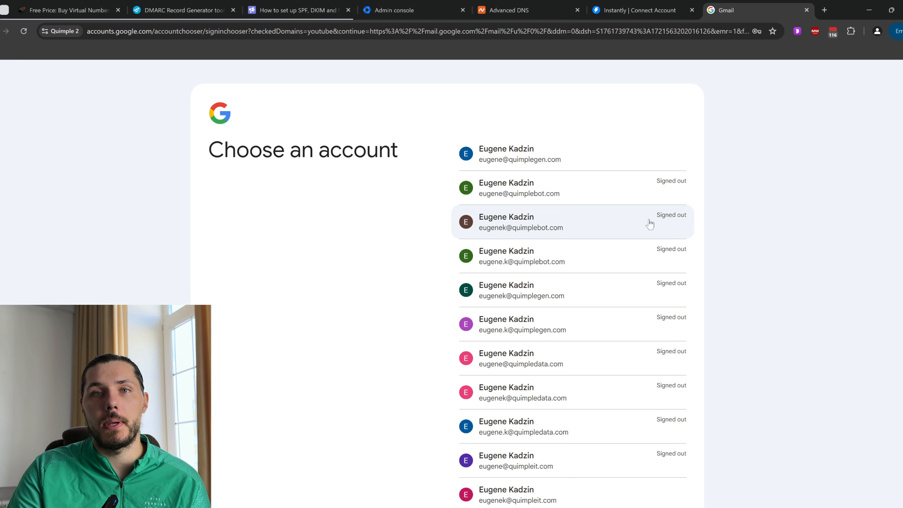
pyautogui.scroll(-5, 649, 223)
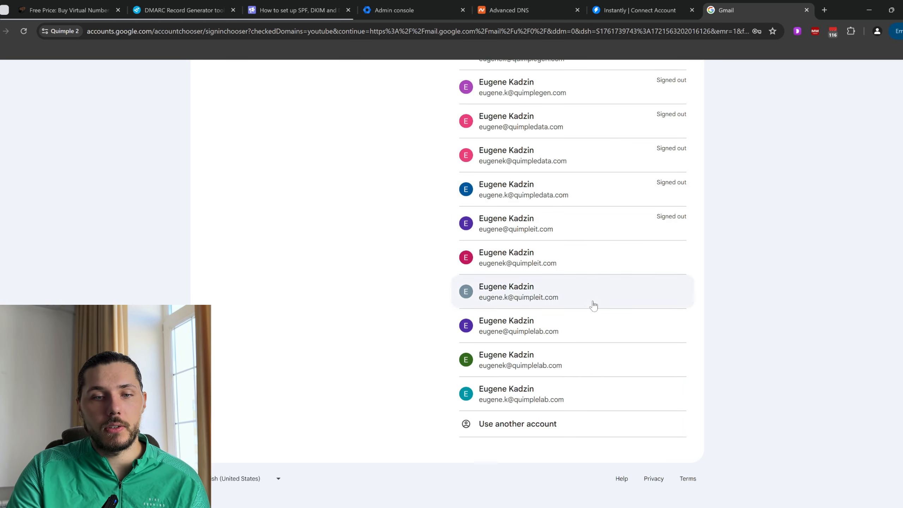
pyautogui.click(536, 422)
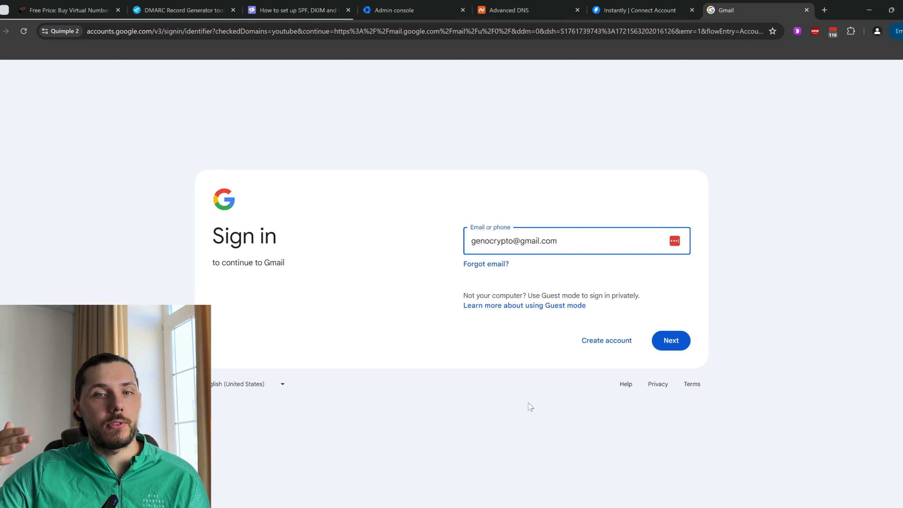
# - Enter the new stupidautomations.com account's e-mail address and submit a pasted password
pyautogui.hotkey('ctrl', 'a')
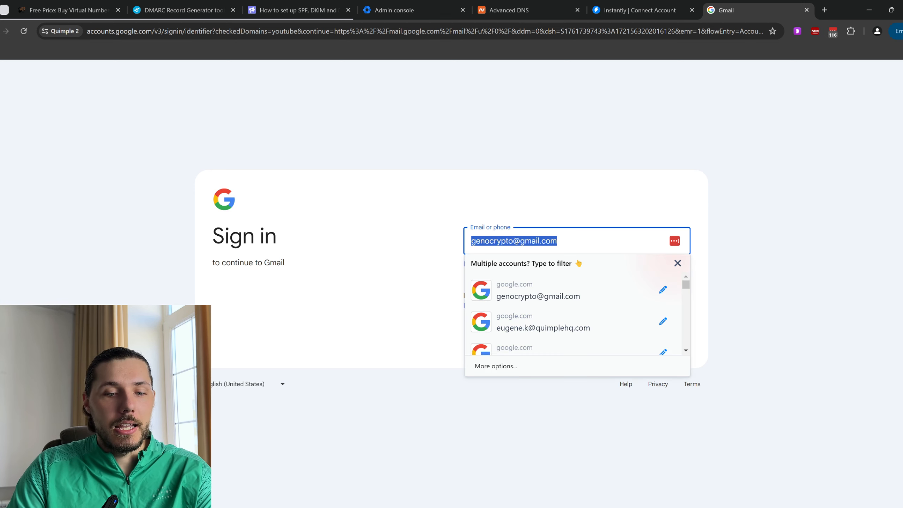
pyautogui.write('ge')
pyautogui.press('BackSpace')
pyautogui.press('BackSpace')
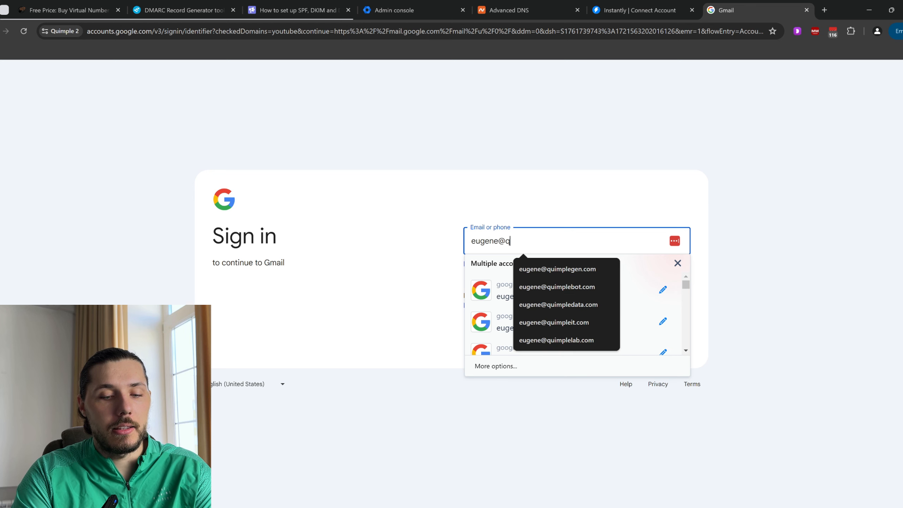
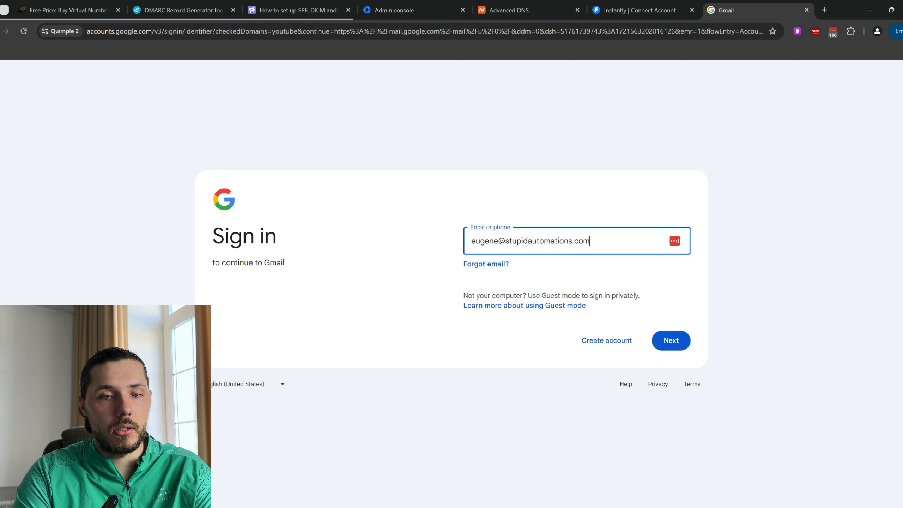
pyautogui.press('Return')
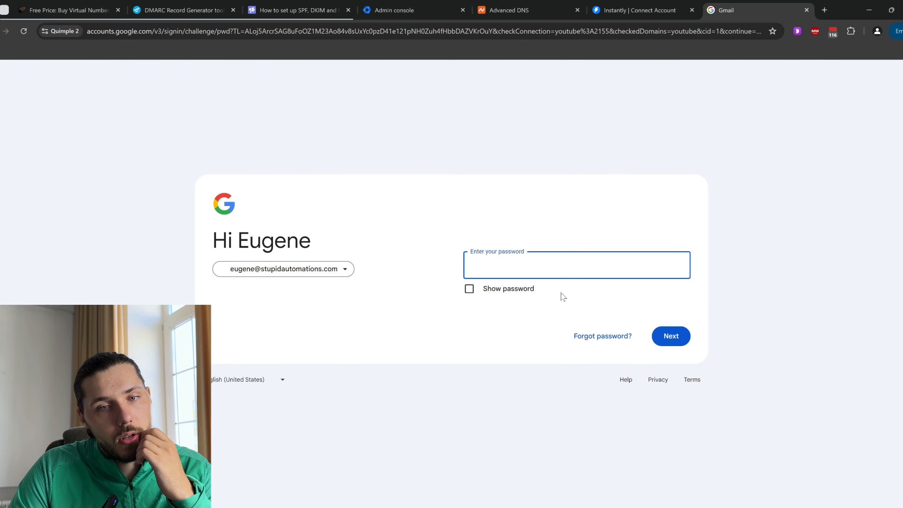
pyautogui.hotkey('ctrl', 'v')
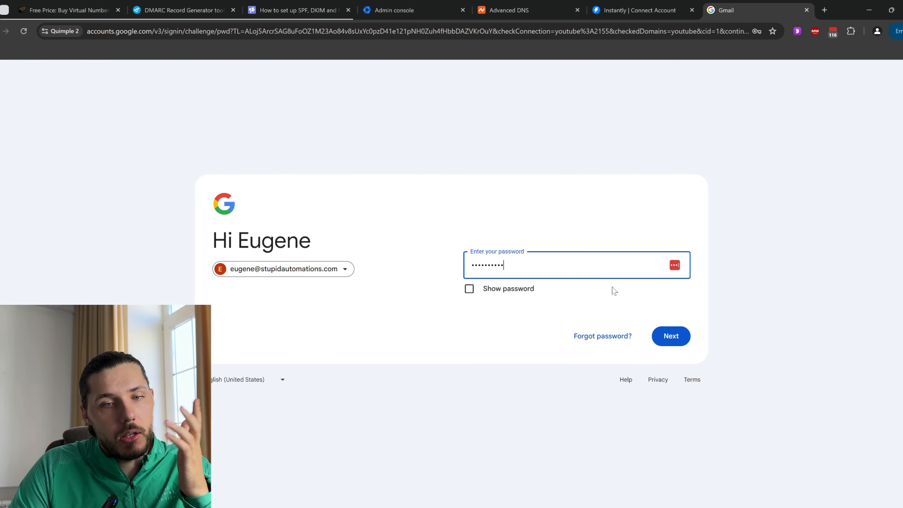
pyautogui.click(670, 337)
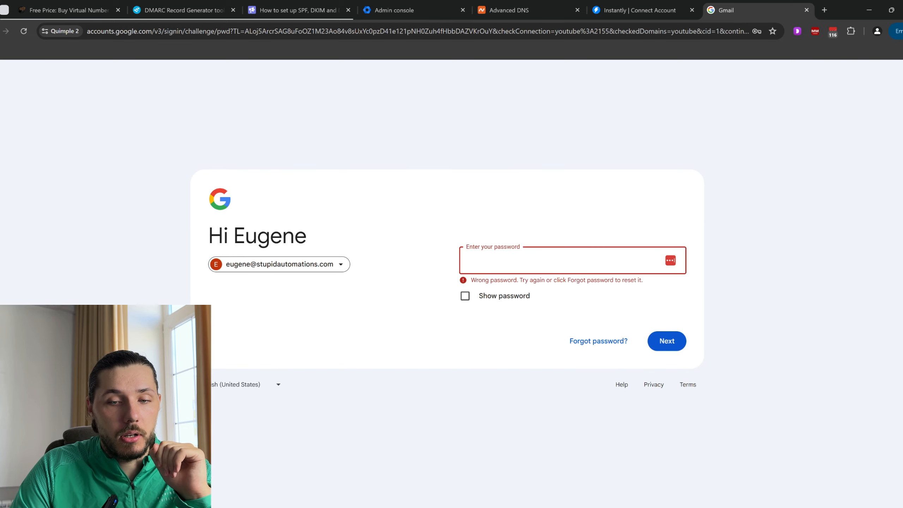
# - Copy the temporary password from the notes and resubmit it in the password field
pyautogui.hotkey('alt', 'Tab')
pyautogui.doubleClick(288, 128)
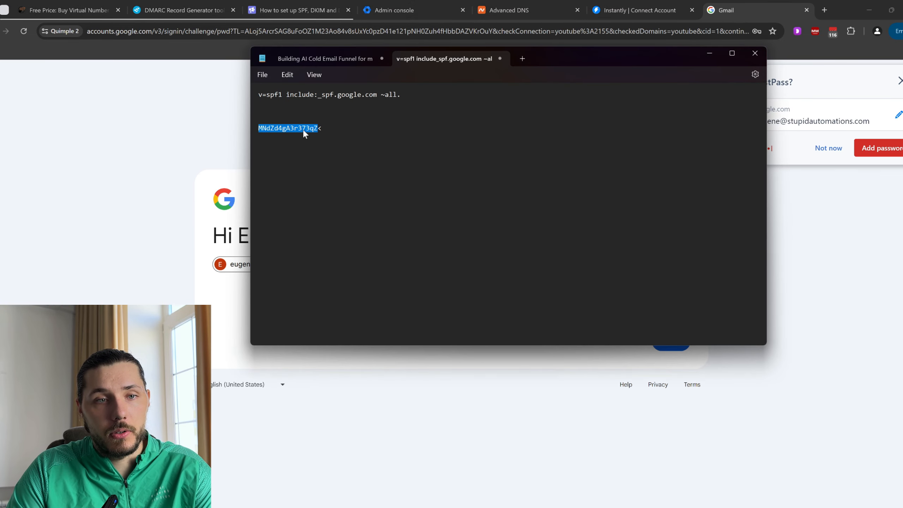
pyautogui.moveTo(322, 129); pyautogui.dragTo(258, 128)
pyautogui.click(709, 53)
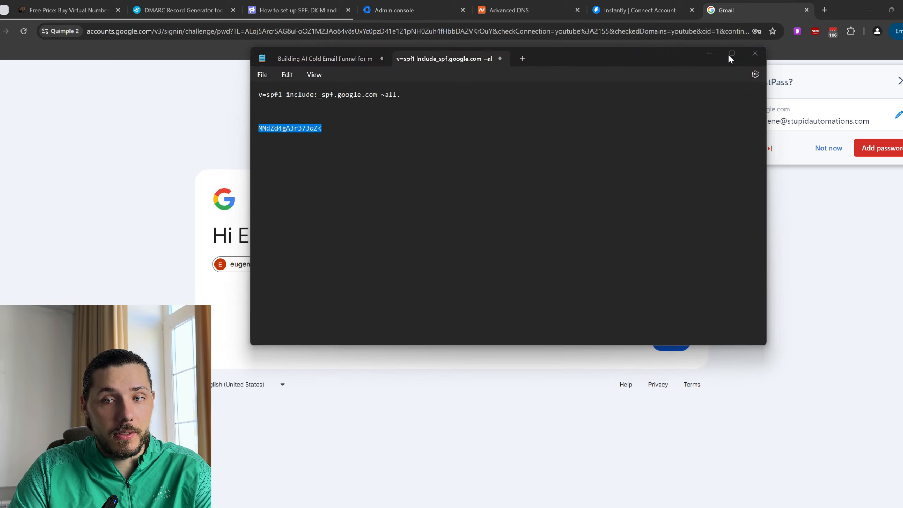
pyautogui.click(899, 81)
pyautogui.click(561, 263)
pyautogui.hotkey('ctrl', 'v')
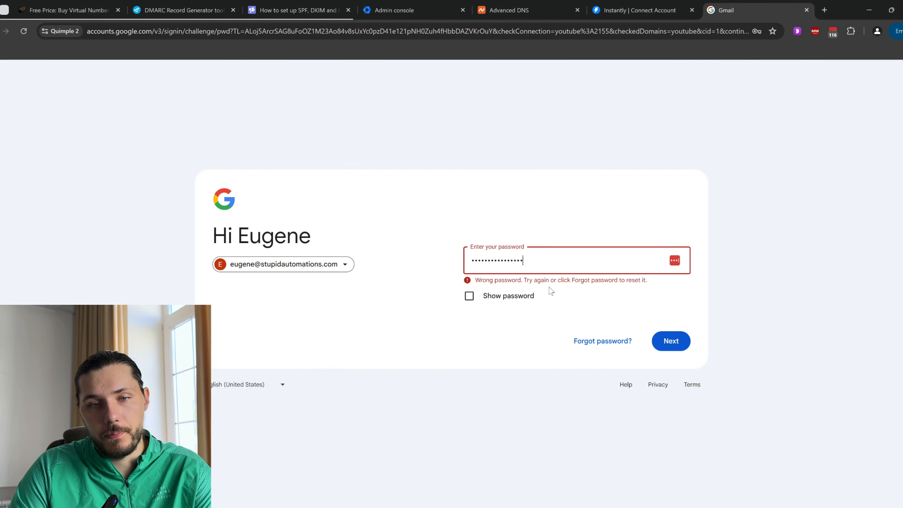
pyautogui.click(677, 342)
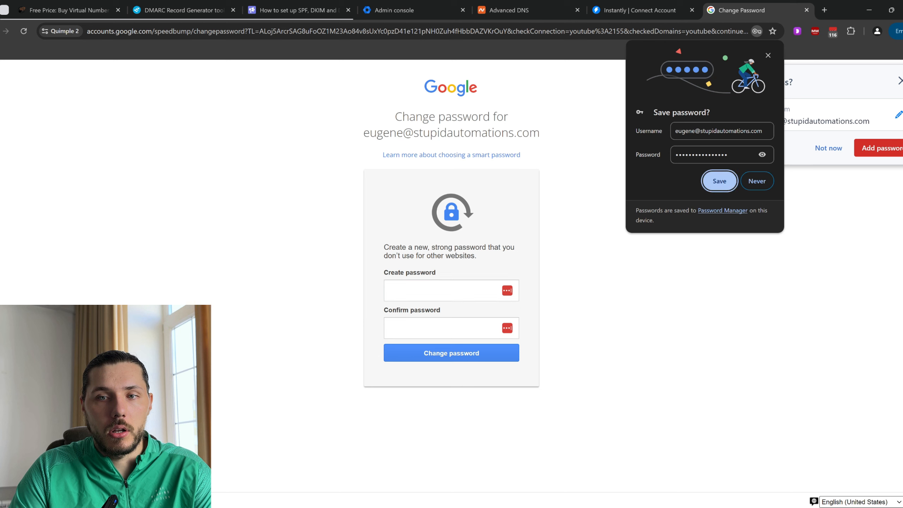
# - Enter and confirm a new account password, dismissing the save-password and LastPass prompts
pyautogui.click(768, 55)
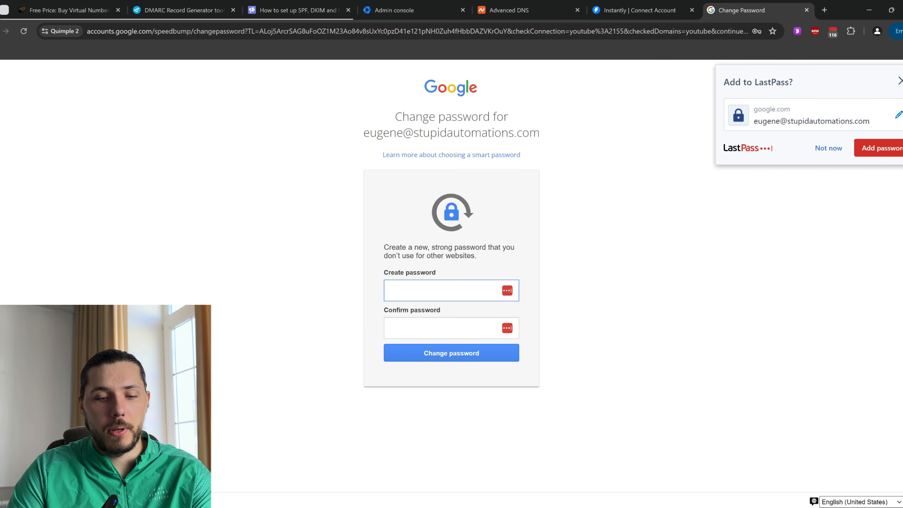
pyautogui.write('••••••••••')
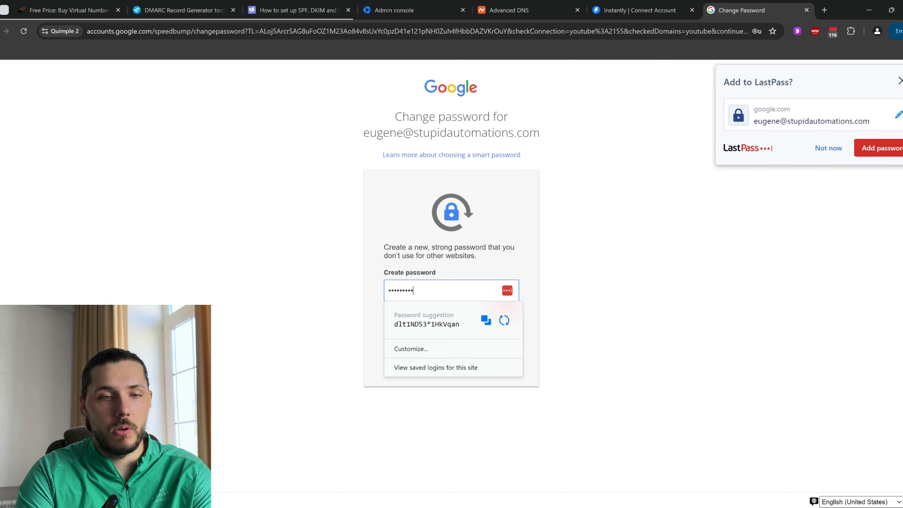
pyautogui.press('Tab')
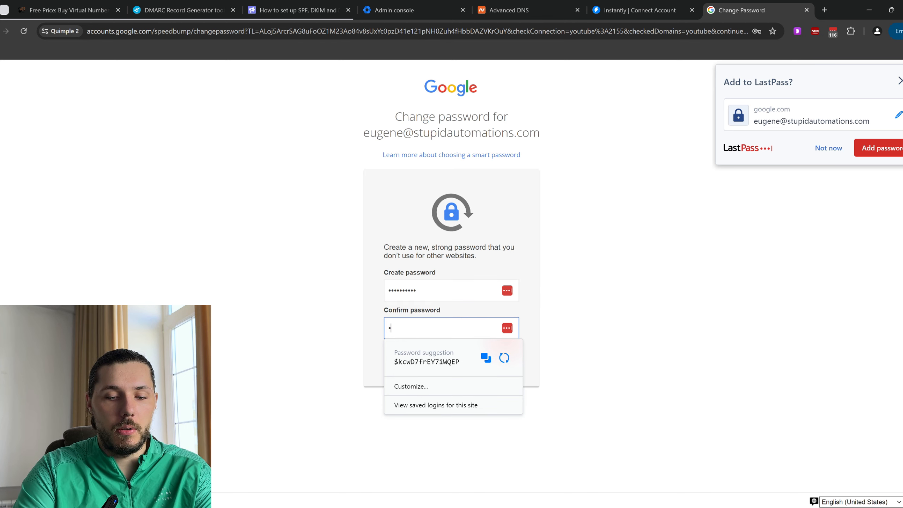
pyautogui.write('••••••••••')
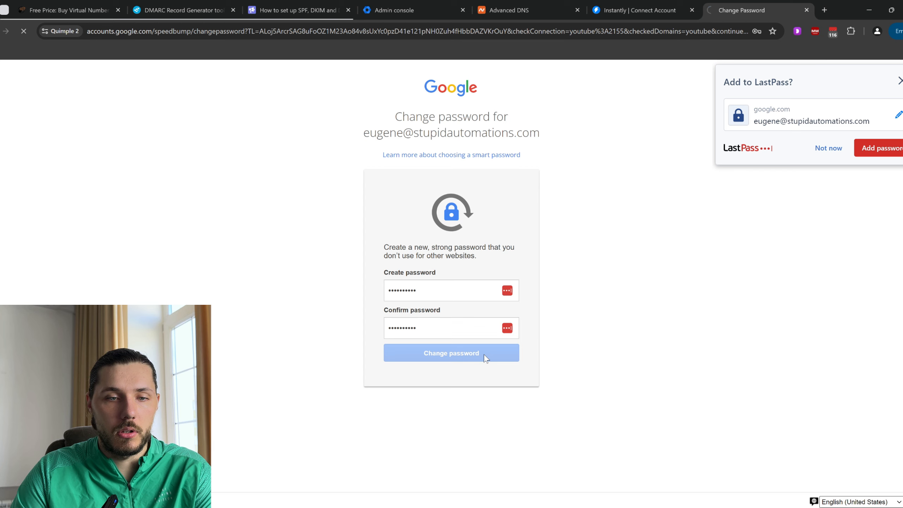
pyautogui.click(899, 80)
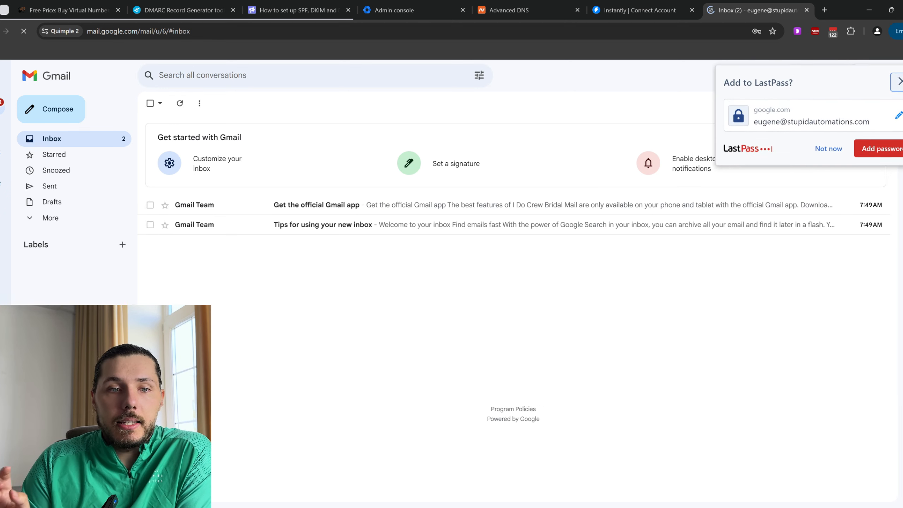
# - Dismiss the Gmail welcome message, glance over the other tabs, and close the new inbox tab
pyautogui.click(899, 81)
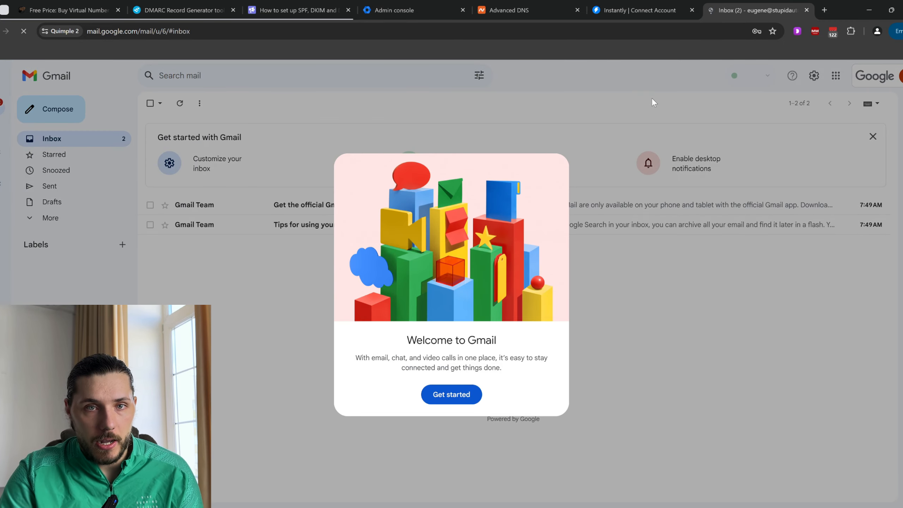
pyautogui.click(652, 98)
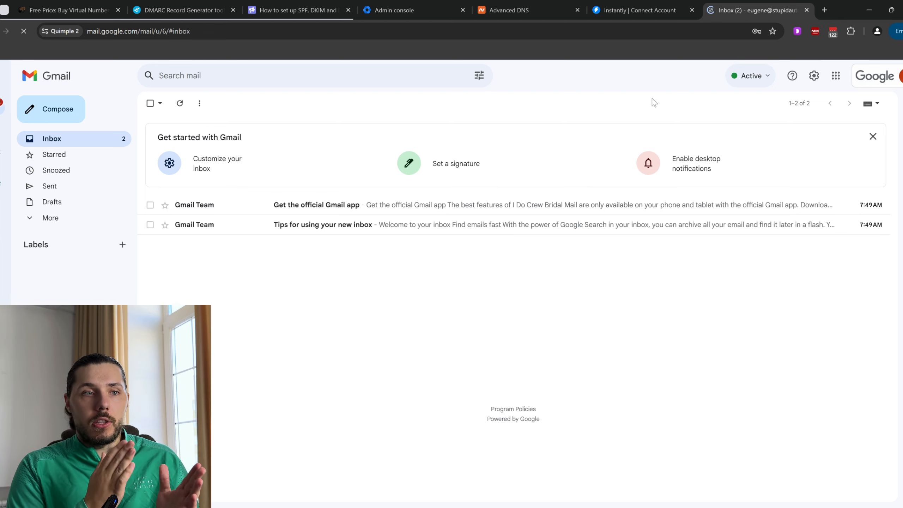
pyautogui.click(525, 4)
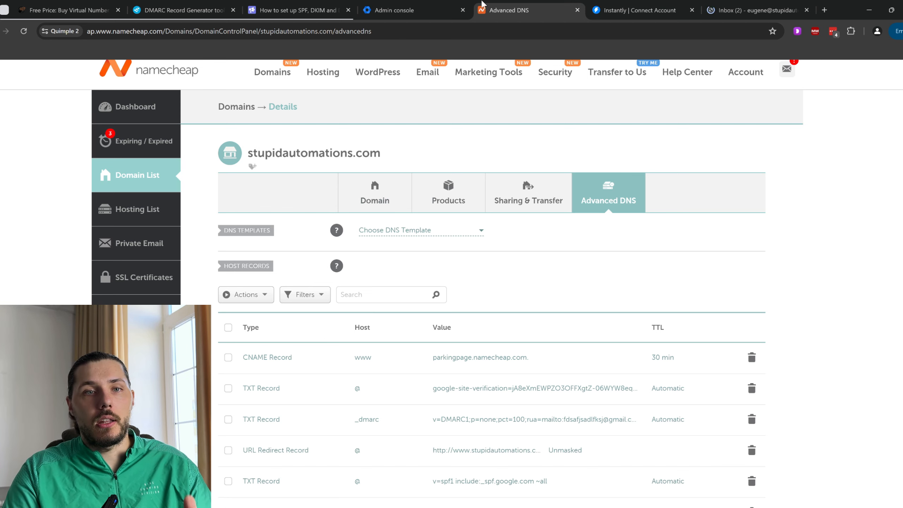
pyautogui.click(432, 7)
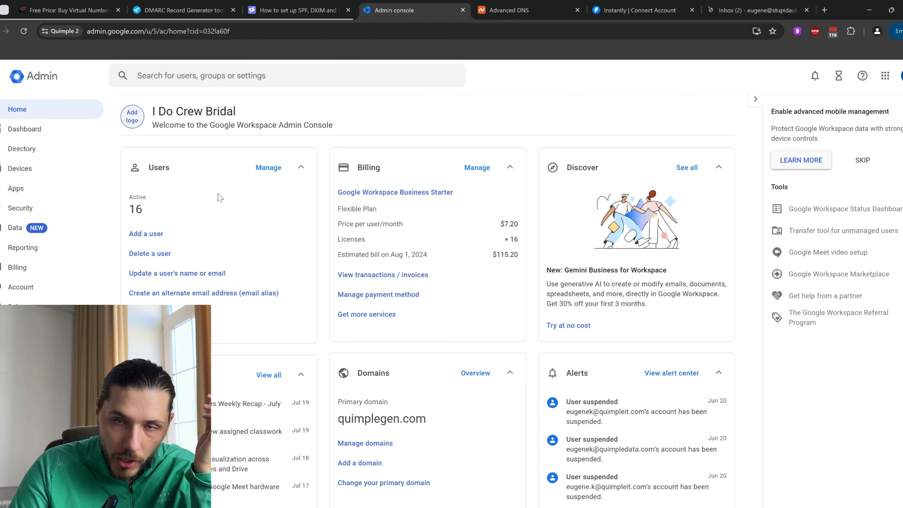
pyautogui.click(632, 17)
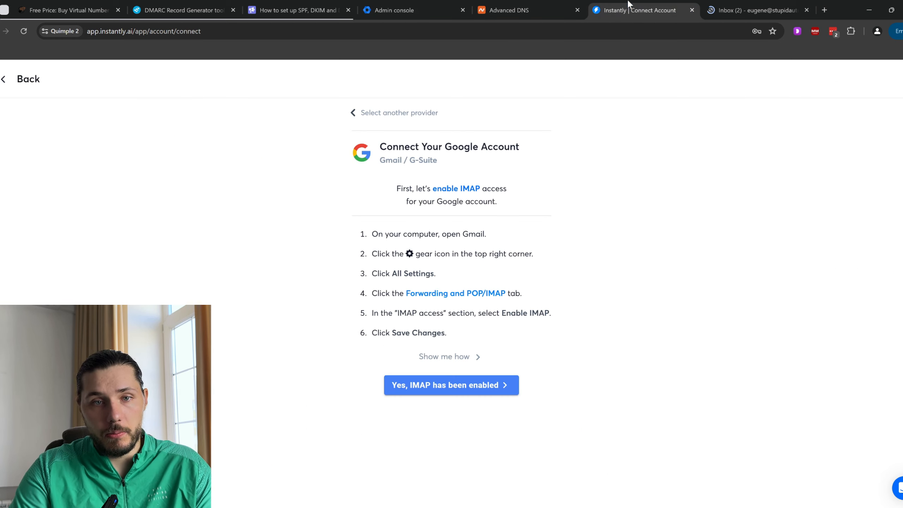
pyautogui.click(807, 15)
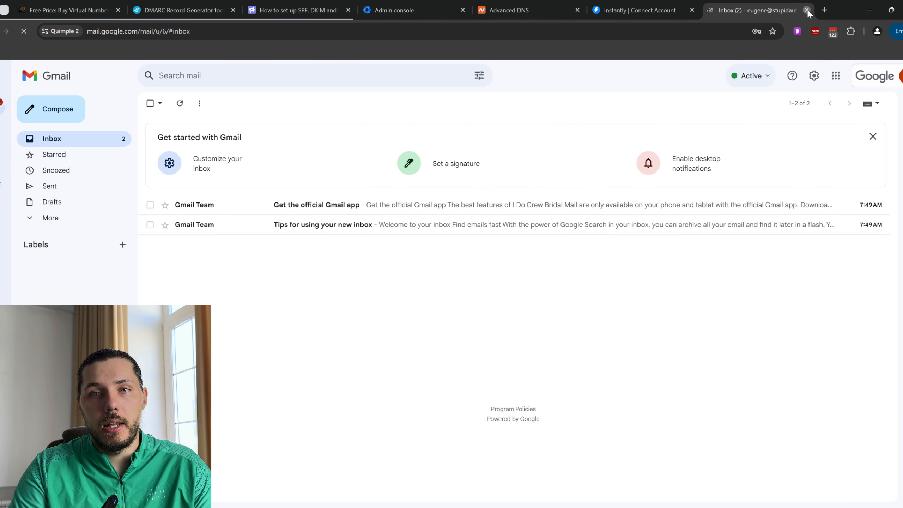
pyautogui.click(806, 9)
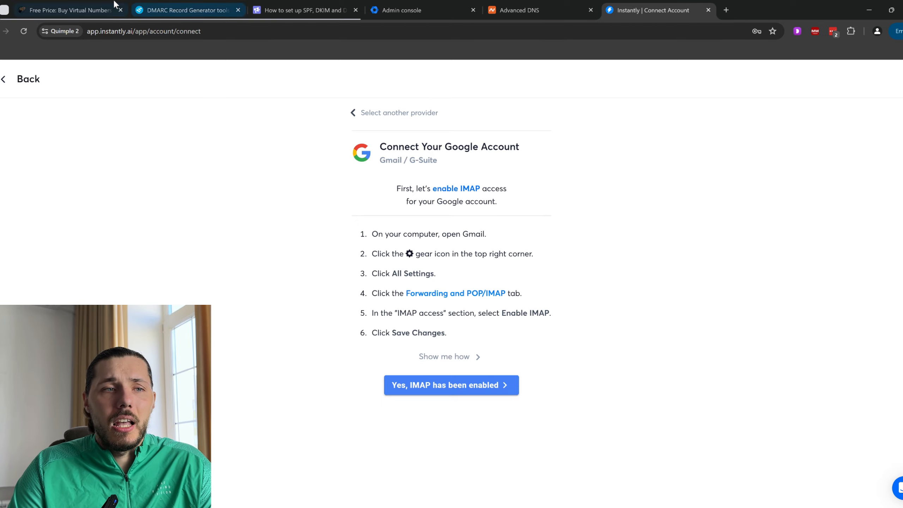
# - Switch to the SMS-Activate 'Free Price: Buy Virtual Numbers' tab and close its contest popup
pyautogui.click(103, 10)
pyautogui.click(598, 178)
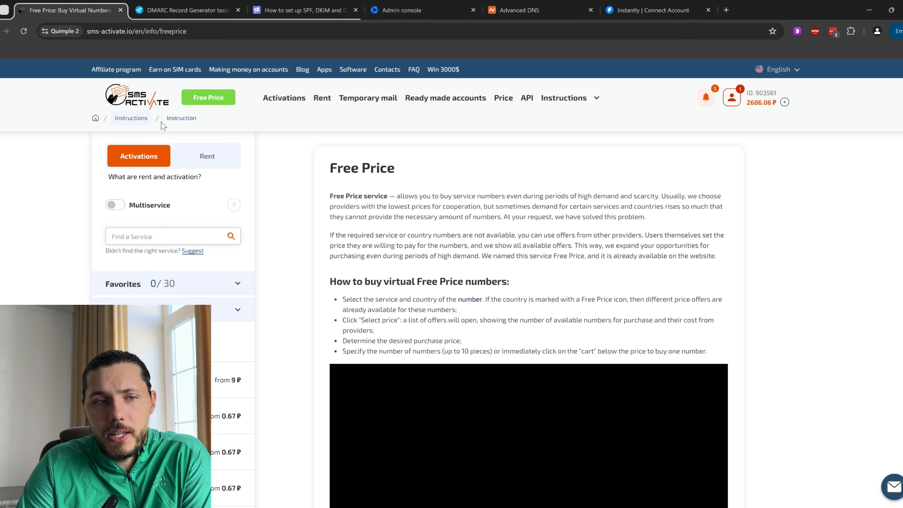
# - Search services for 'goog' and open the Google,youtube,Gmail country offers
pyautogui.scroll(-5, 188, 231)
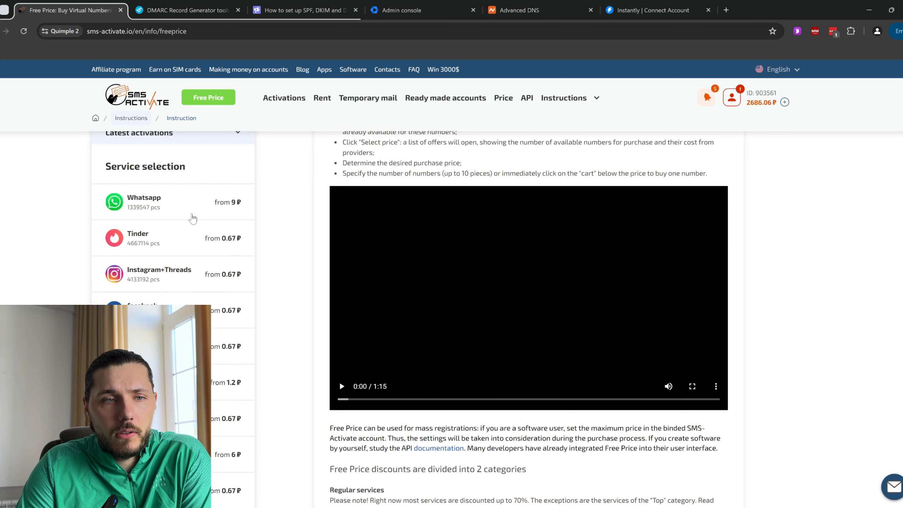
pyautogui.scroll(5, 192, 218)
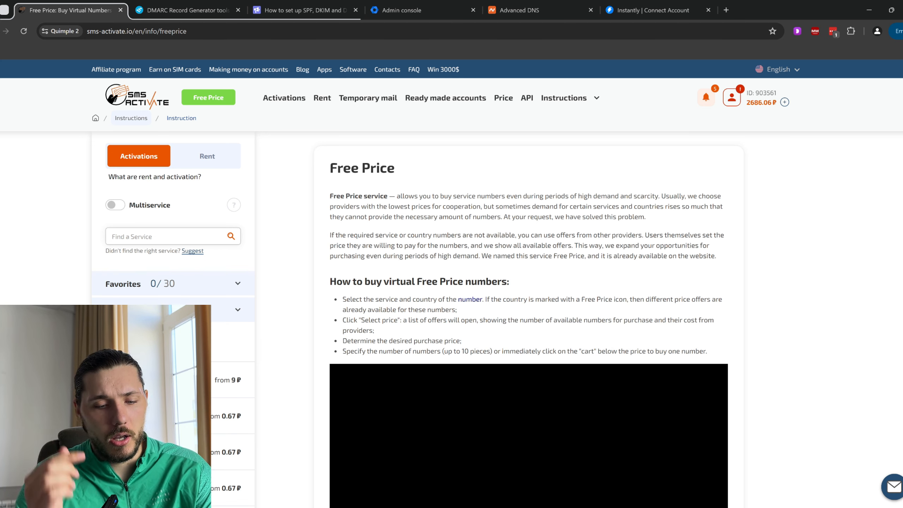
pyautogui.write('goog')
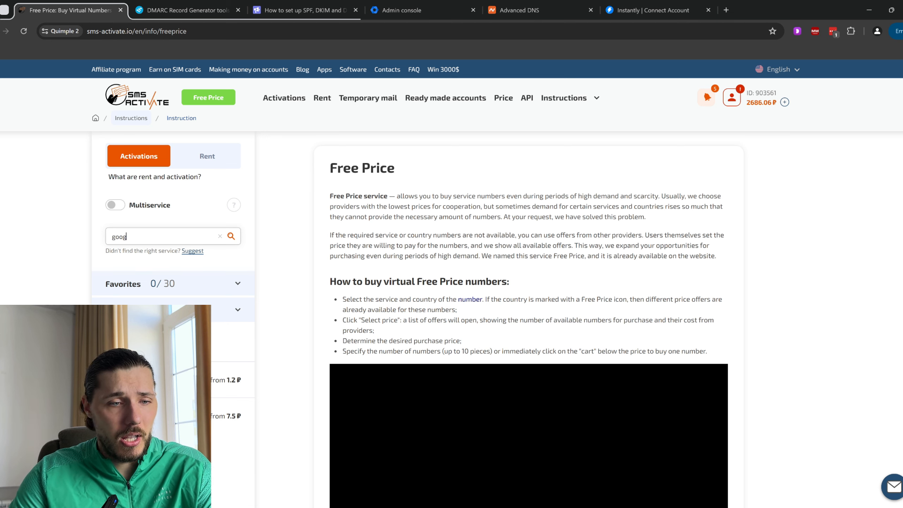
pyautogui.click(163, 380)
pyautogui.scroll(-4, 163, 379)
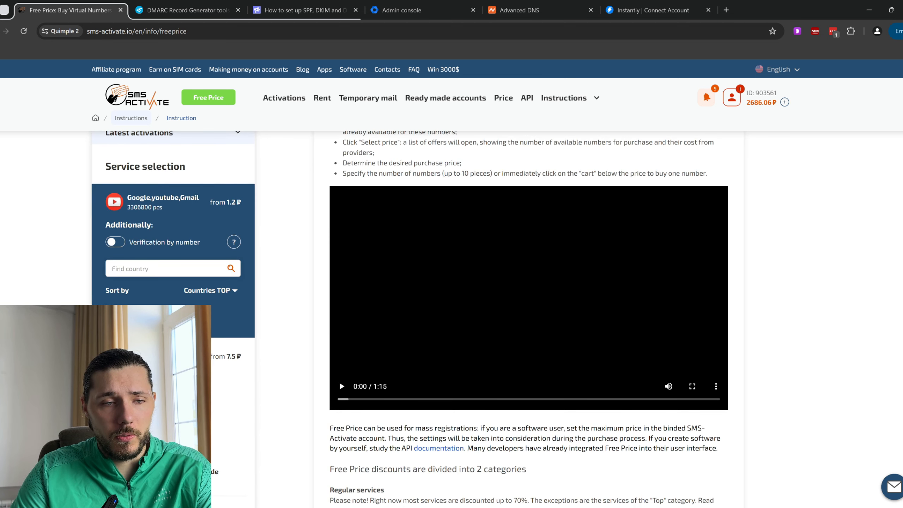
# - Filter countries with 'u' and buy the South Africa number for 10.00 ₽
pyautogui.write('uni')
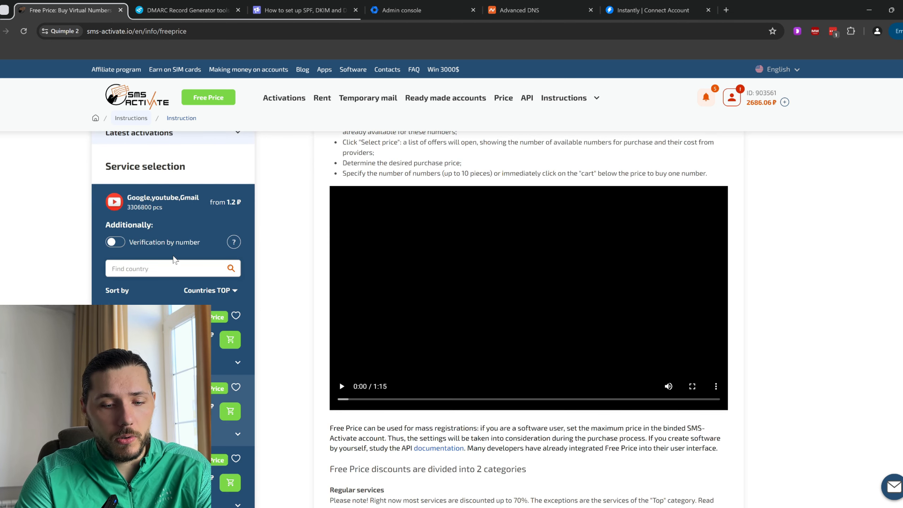
pyautogui.press('BackSpace')
pyautogui.press('BackSpace')
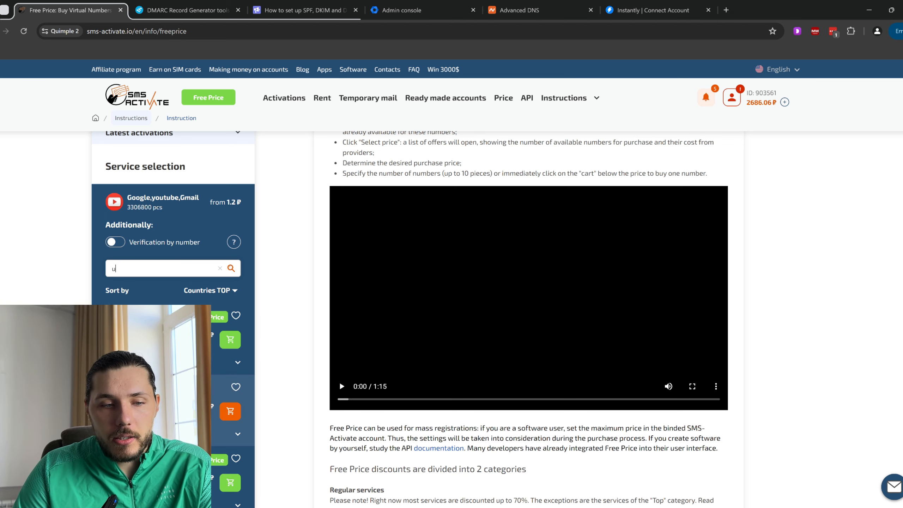
pyautogui.scroll(-3, 174, 259)
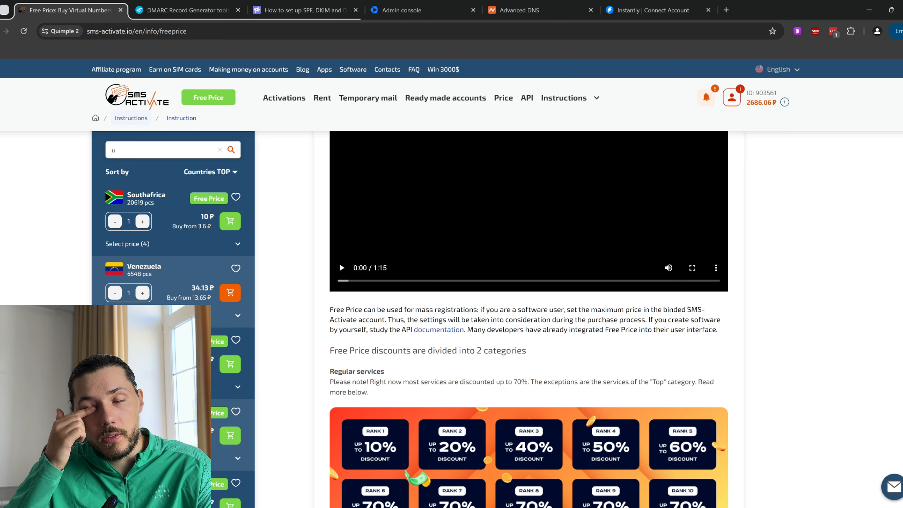
pyautogui.scroll(-15, 339, 262)
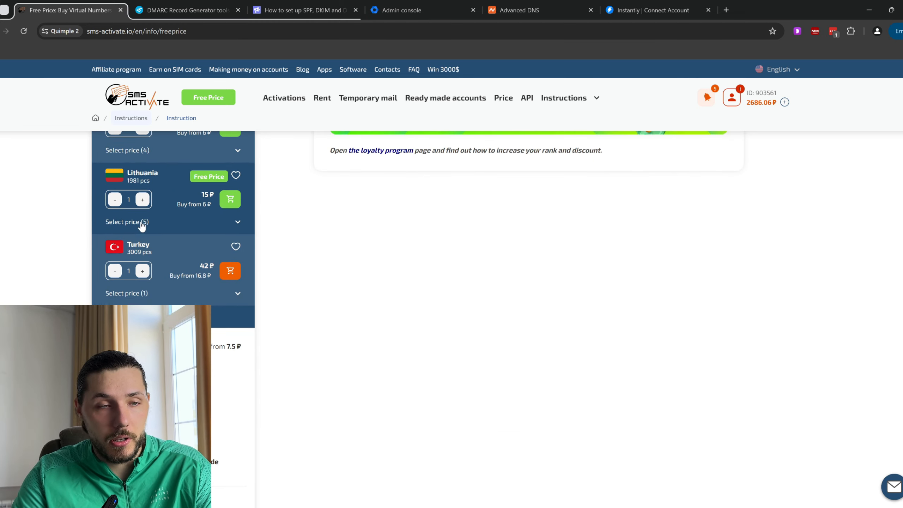
pyautogui.scroll(15, 179, 264)
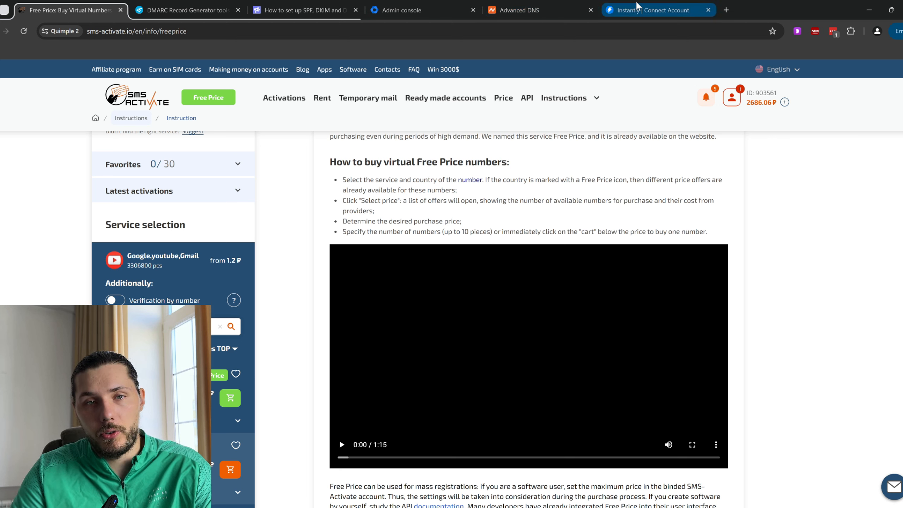
pyautogui.moveTo(599, 11)
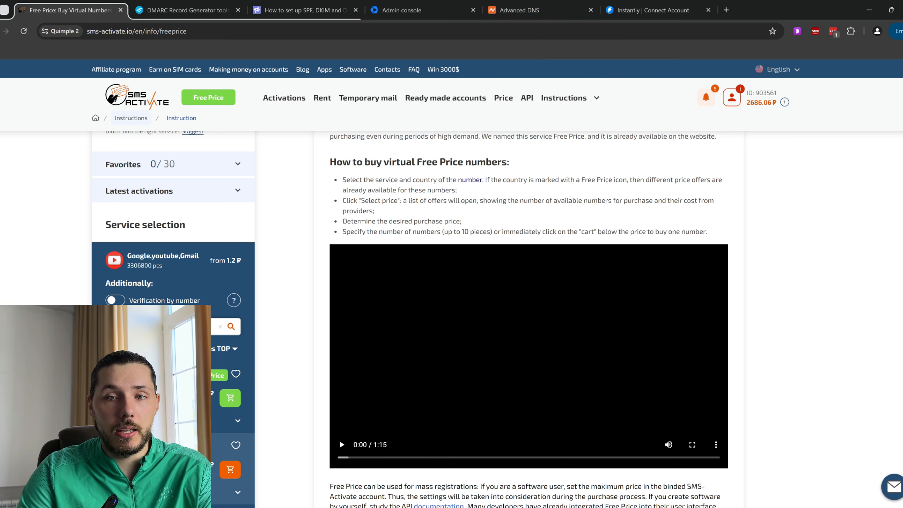
pyautogui.scroll(2, 501, 225)
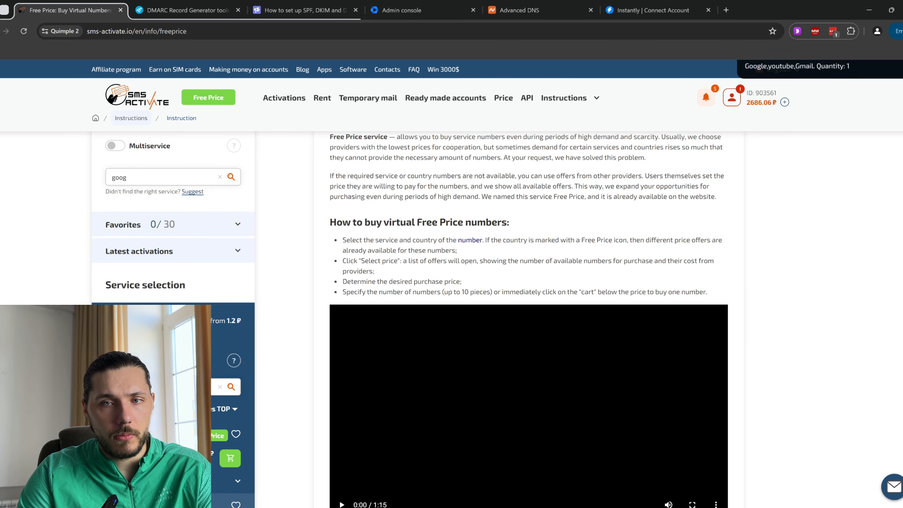
pyautogui.scroll(-5, 705, 220)
pyautogui.scroll(3, 705, 221)
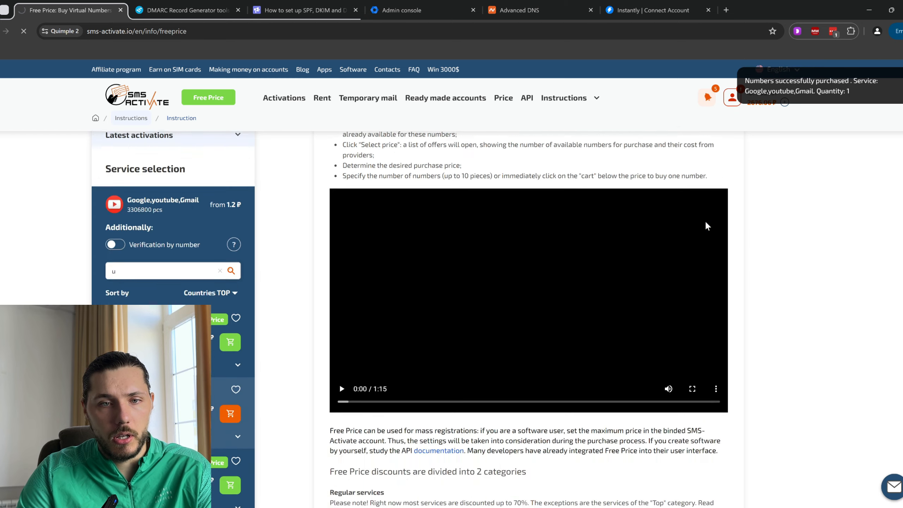
pyautogui.scroll(-5, 705, 221)
pyautogui.scroll(8, 705, 221)
# - Copy the purchased South African number from My activations, expand Waiting SMS, and return to Instantly
pyautogui.click(300, 107)
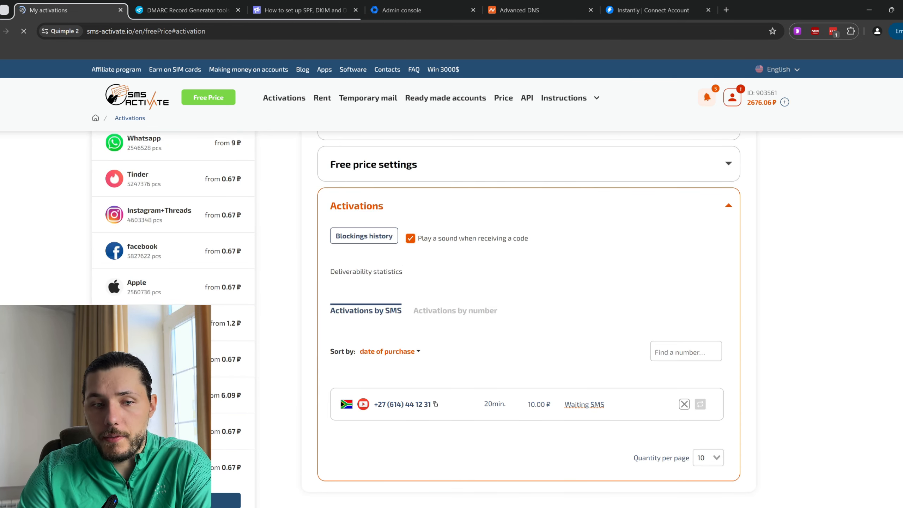
pyautogui.moveTo(378, 404); pyautogui.dragTo(439, 403)
pyautogui.click(436, 404)
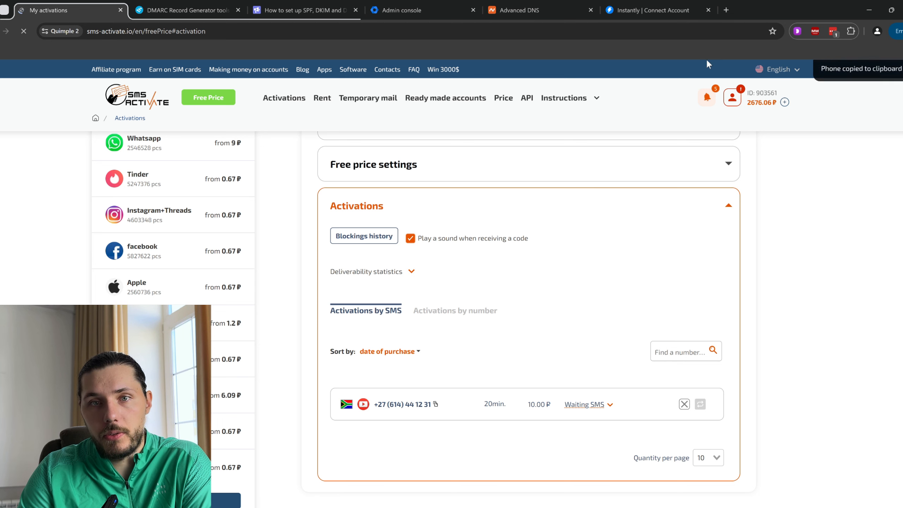
pyautogui.click(590, 405)
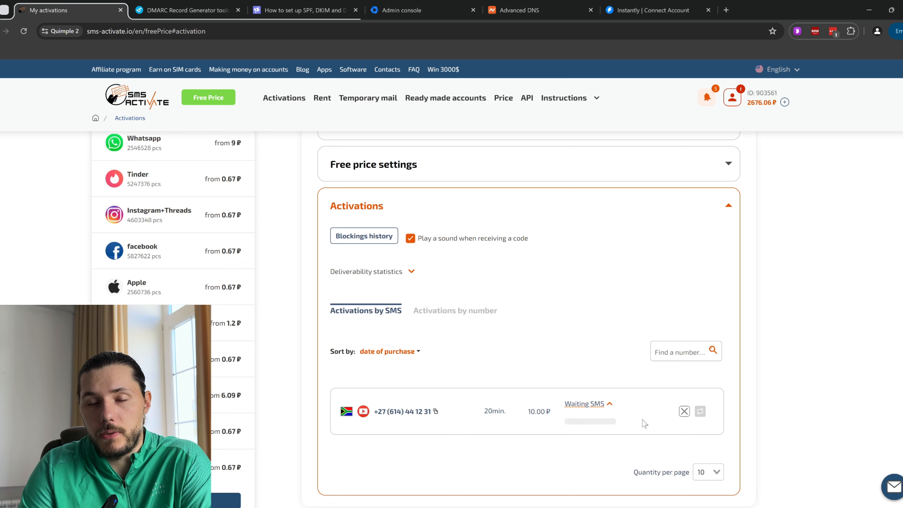
pyautogui.click(639, 9)
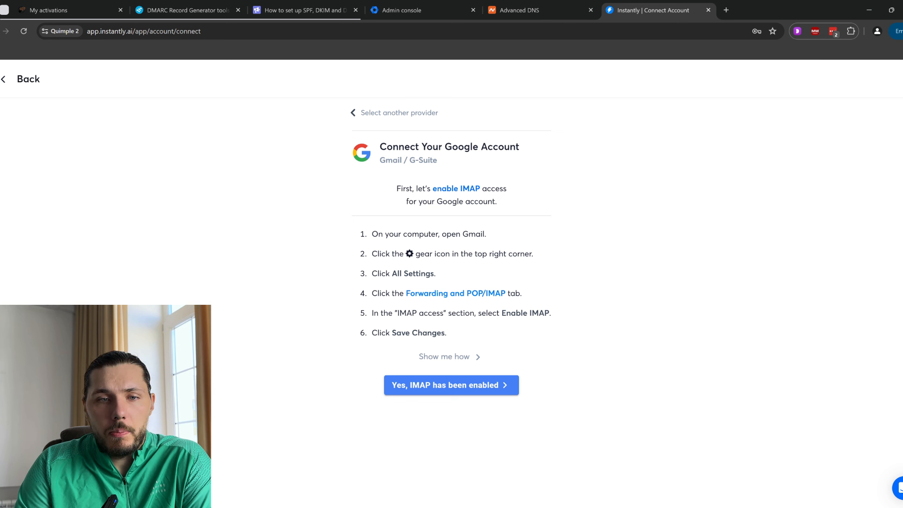
# - Open Gmail's Forwarding and POP/IMAP settings link from the Instantly instructions
pyautogui.moveTo(399, 187); pyautogui.dragTo(522, 300)
pyautogui.click(536, 295)
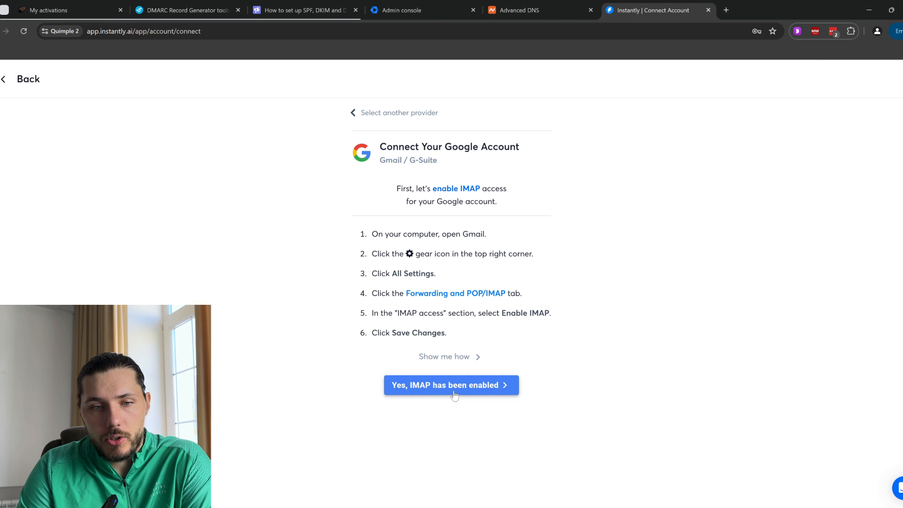
pyautogui.click(479, 293)
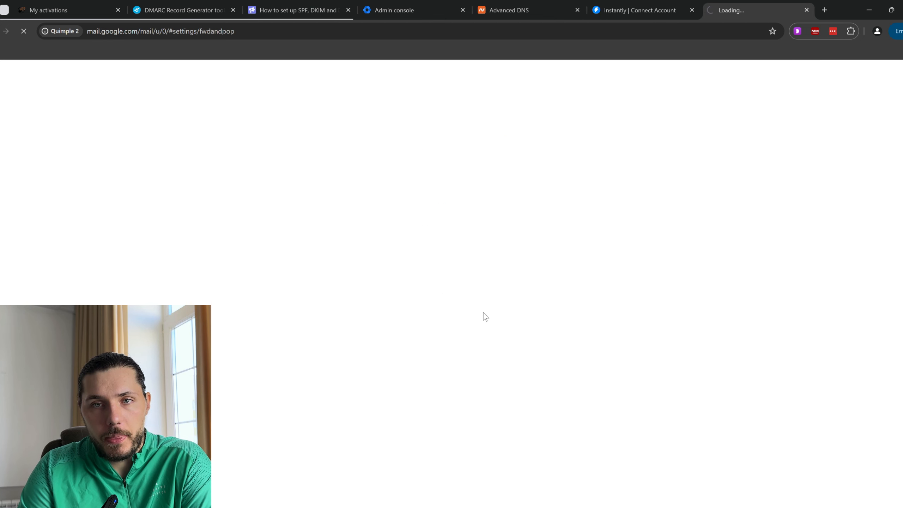
pyautogui.click(640, 4)
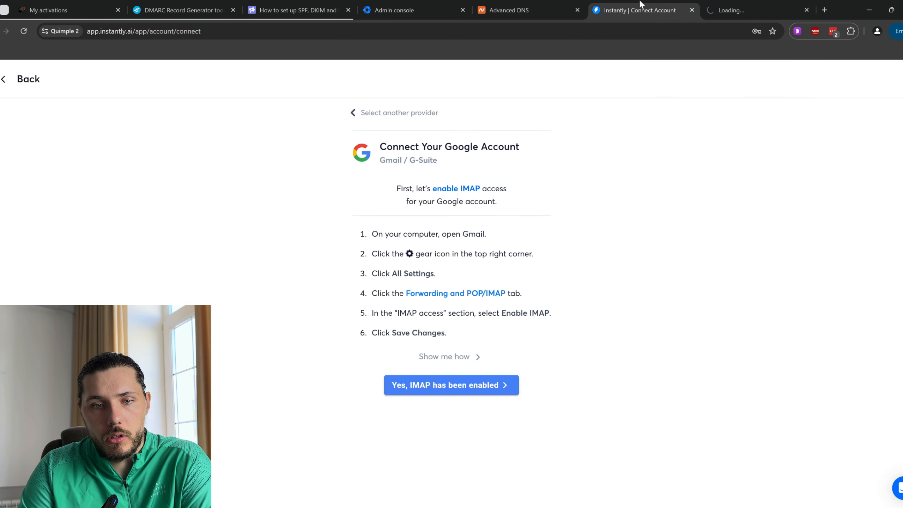
pyautogui.click(722, 4)
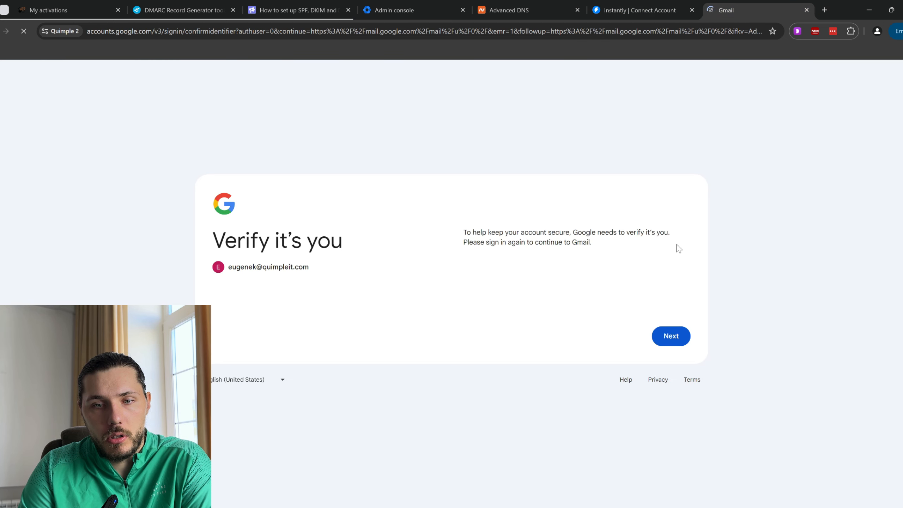
# - Continue Google's verification and pick the last workspace account in the chooser
pyautogui.click(679, 339)
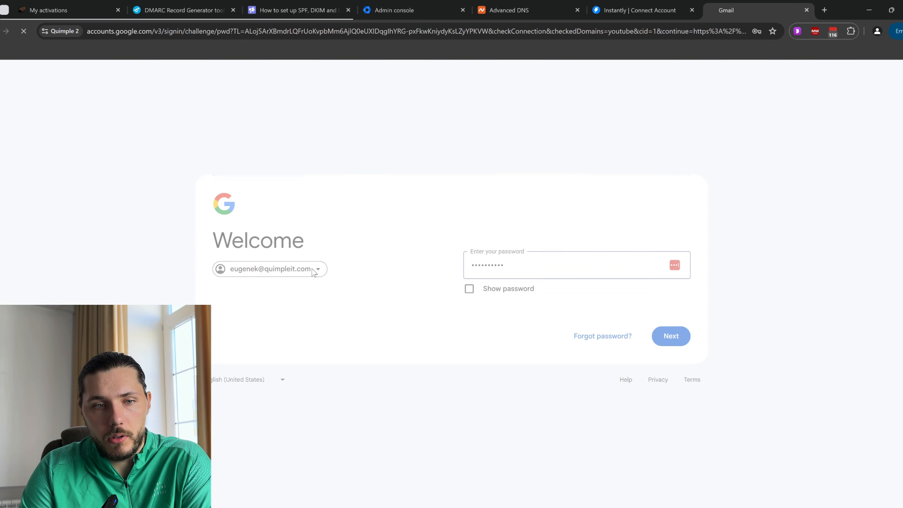
pyautogui.click(313, 269)
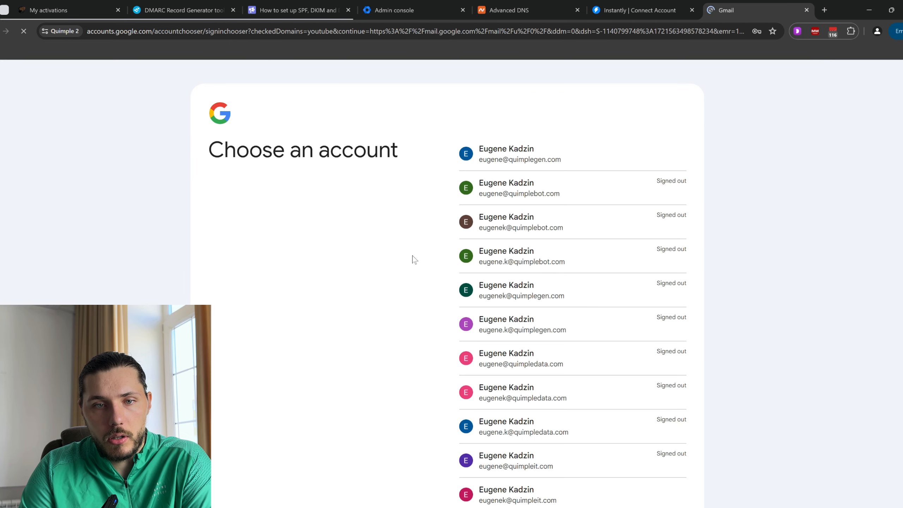
pyautogui.scroll(-6, 556, 174)
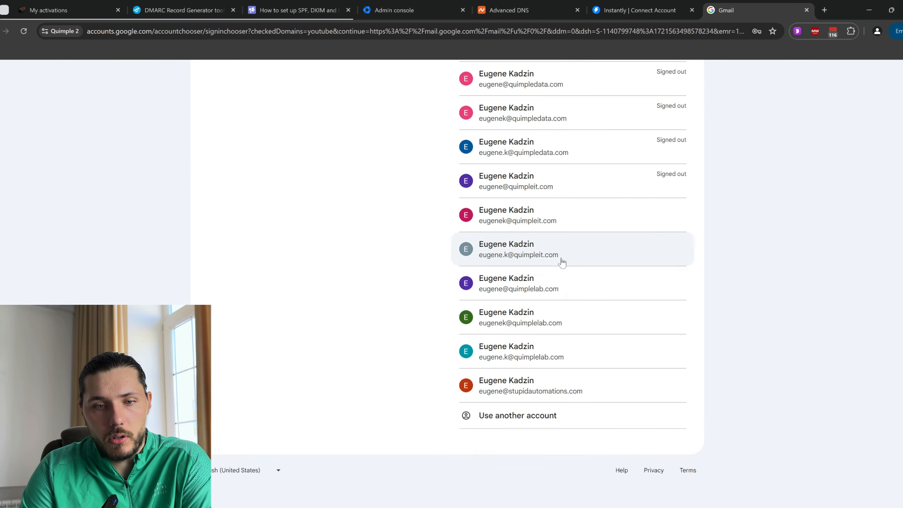
pyautogui.click(536, 380)
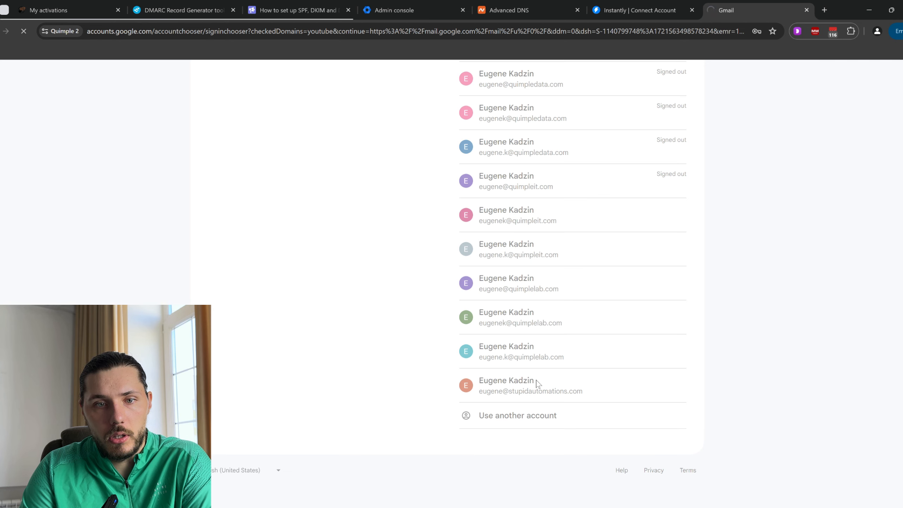
# - Check Admin console subscriptions and managed domains for Gmail activation, then open the new inbox
pyautogui.click(450, 5)
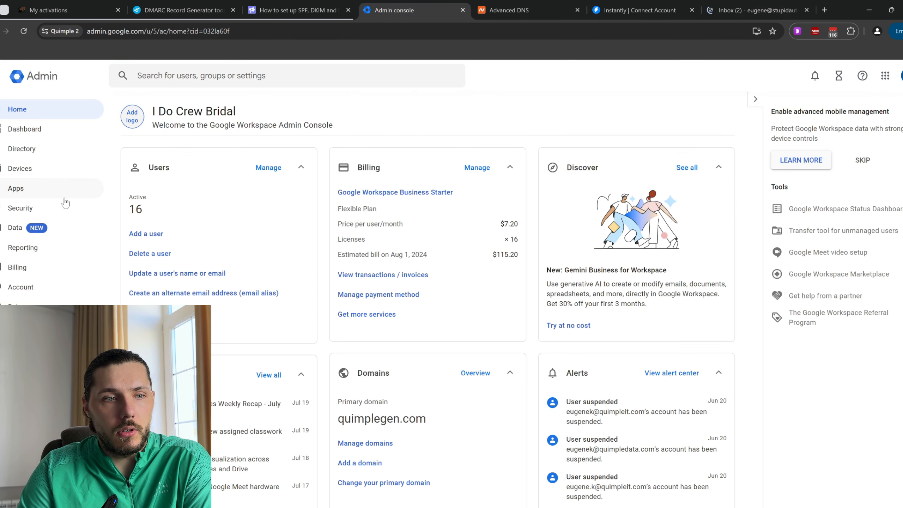
pyautogui.click(35, 267)
pyautogui.click(47, 288)
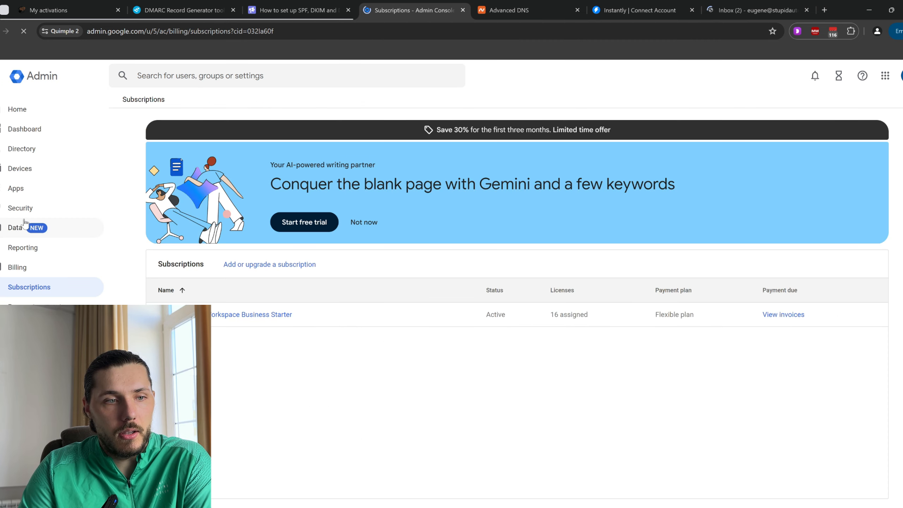
pyautogui.click(35, 366)
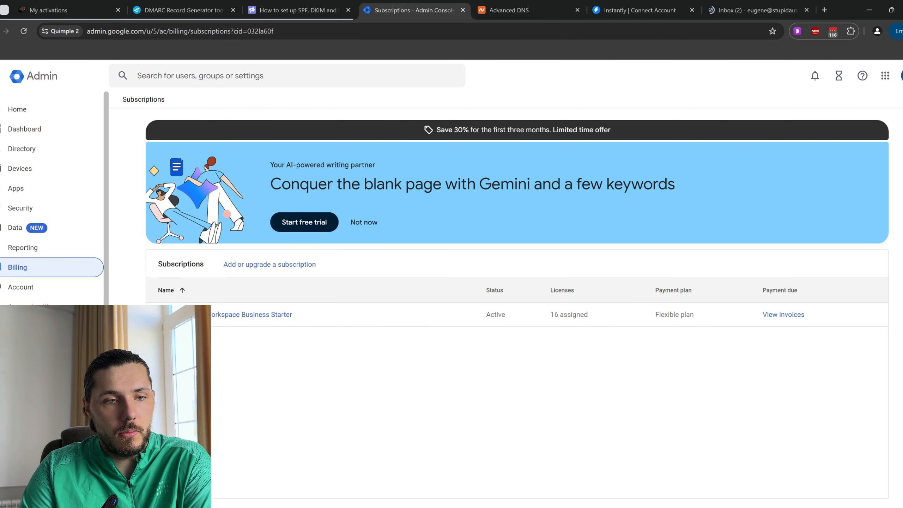
pyautogui.click(47, 385)
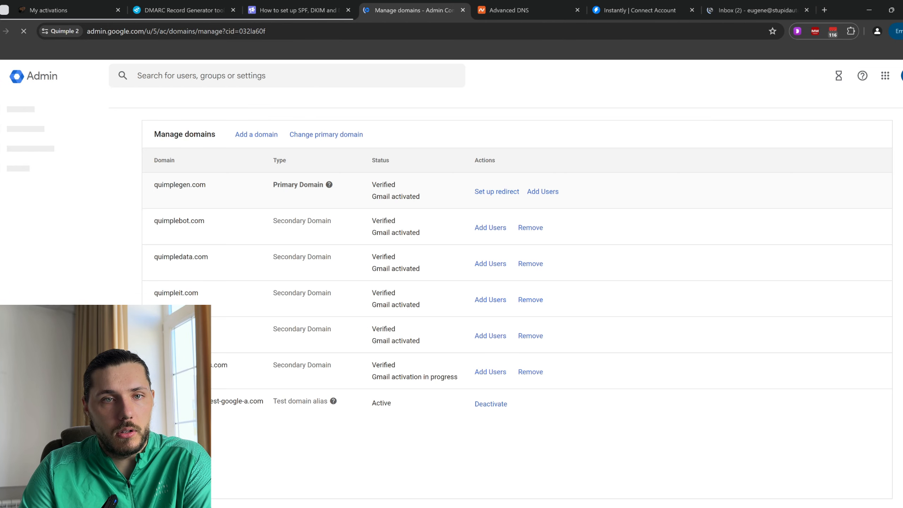
pyautogui.moveTo(383, 378); pyautogui.dragTo(430, 379)
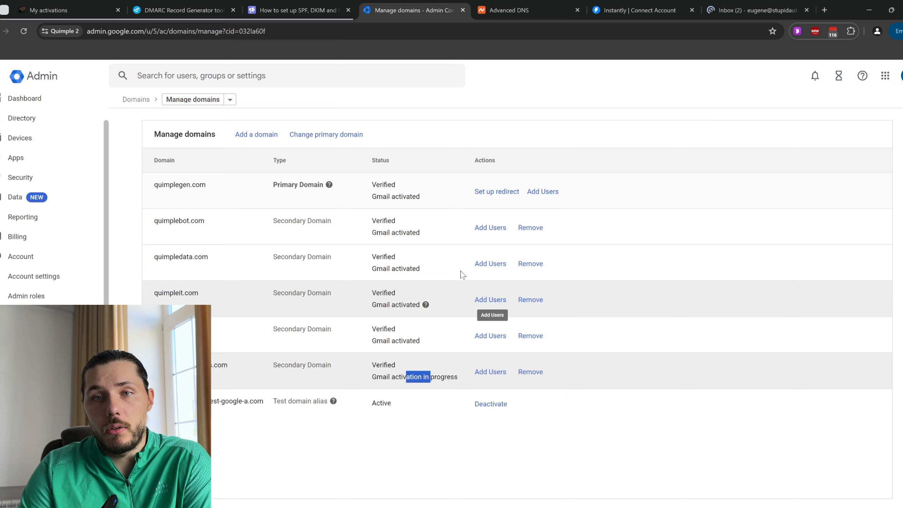
pyautogui.click(770, 4)
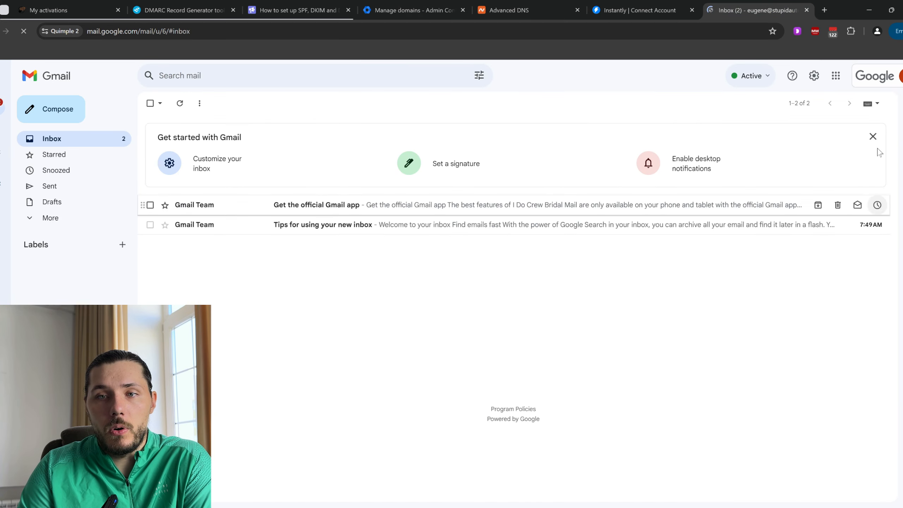
# - Enable IMAP under Gmail's Forwarding and POP/IMAP settings, save, and continue in Instantly
pyautogui.click(813, 77)
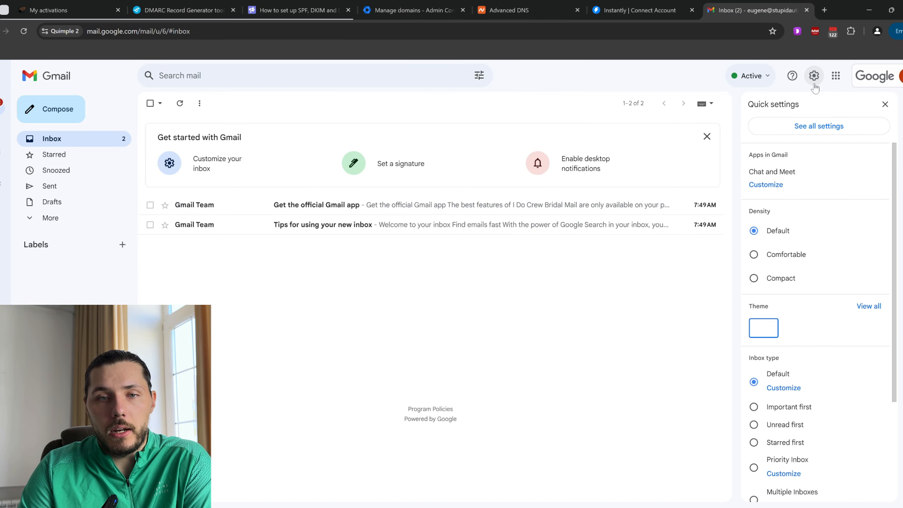
pyautogui.click(817, 132)
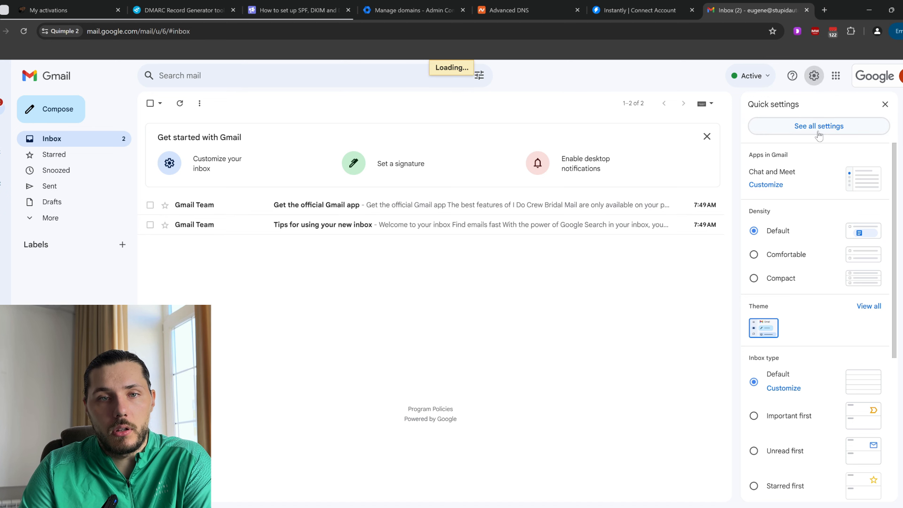
pyautogui.click(446, 125)
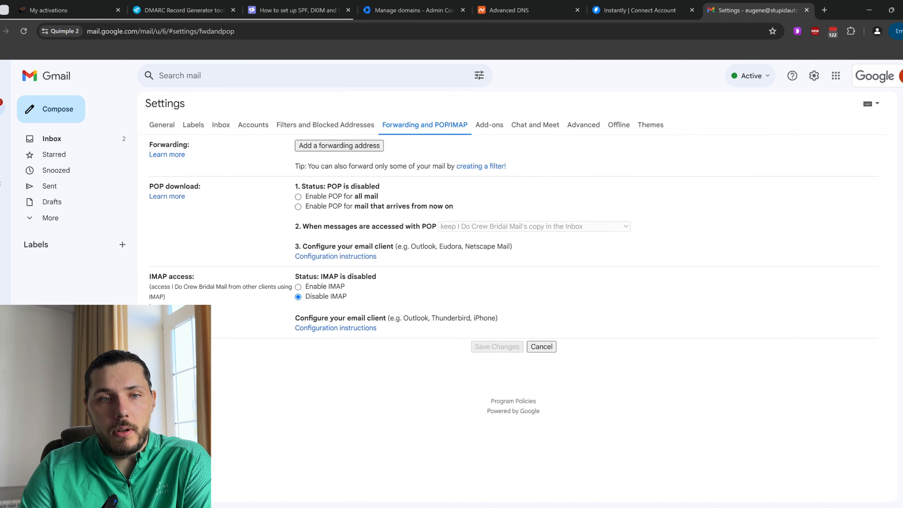
pyautogui.click(298, 287)
pyautogui.click(513, 484)
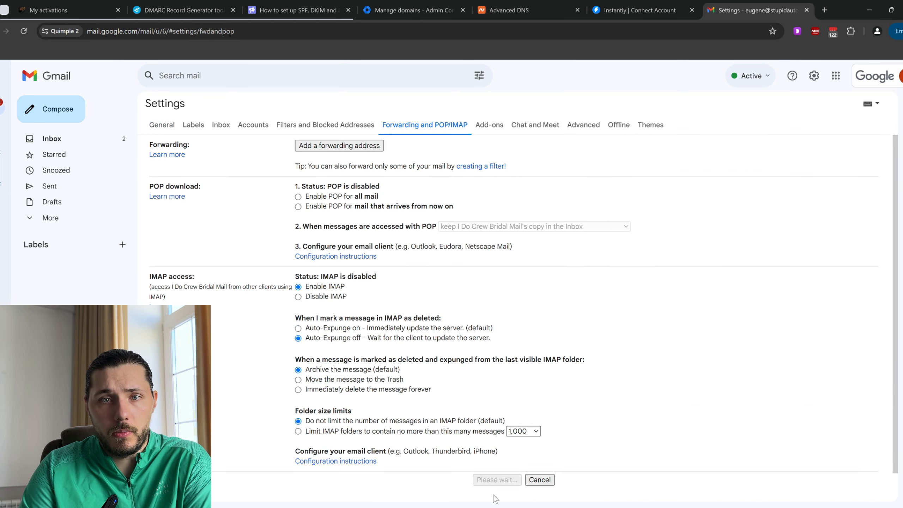
pyautogui.click(626, 10)
pyautogui.click(472, 390)
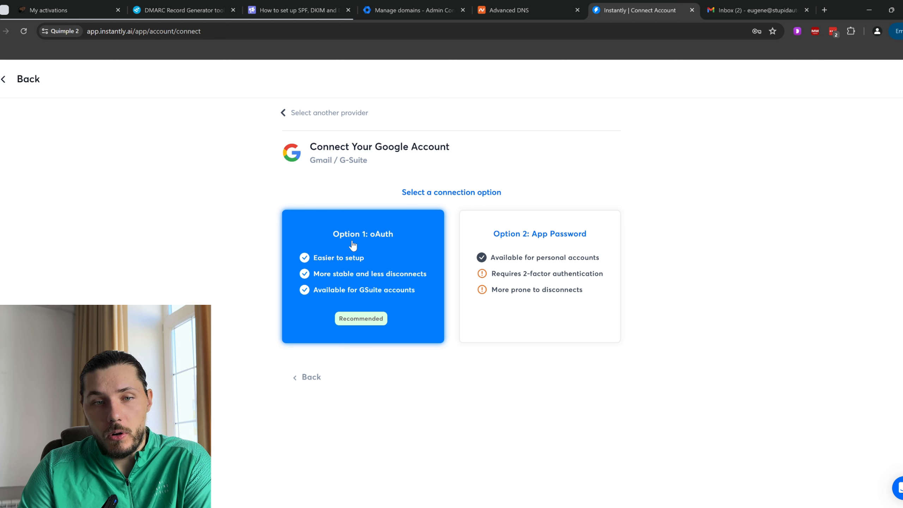
# - Try Instantly's oAuth Google login with the primary-domain account, then close the blocked-app window
pyautogui.click(379, 256)
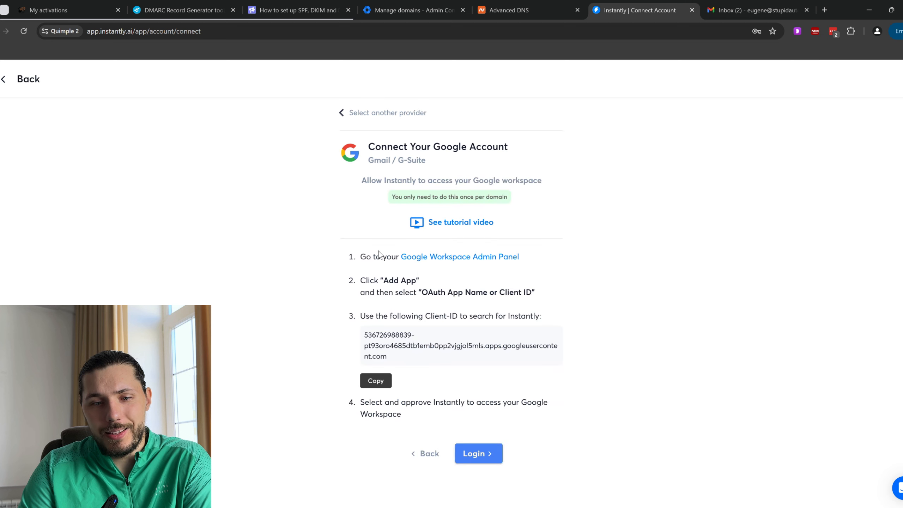
pyautogui.click(480, 454)
pyautogui.moveTo(171, 9); pyautogui.dragTo(766, 66)
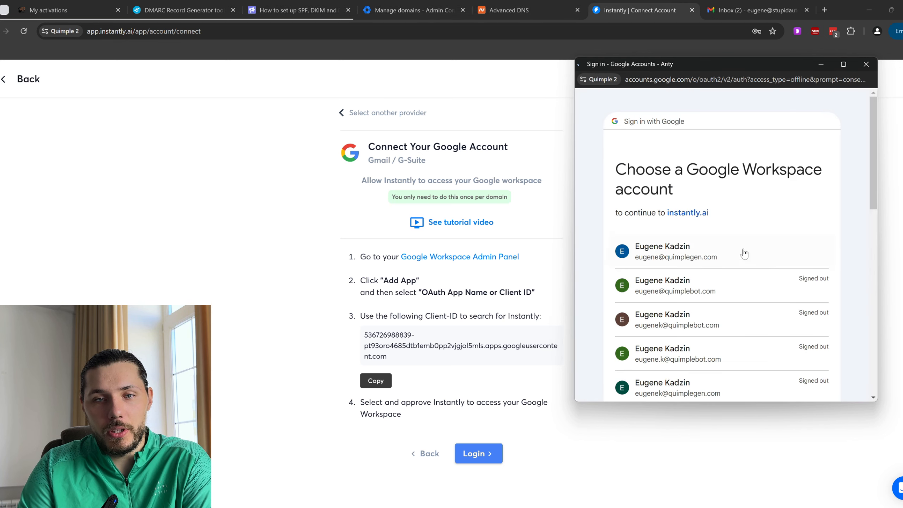
pyautogui.scroll(-5, 747, 258)
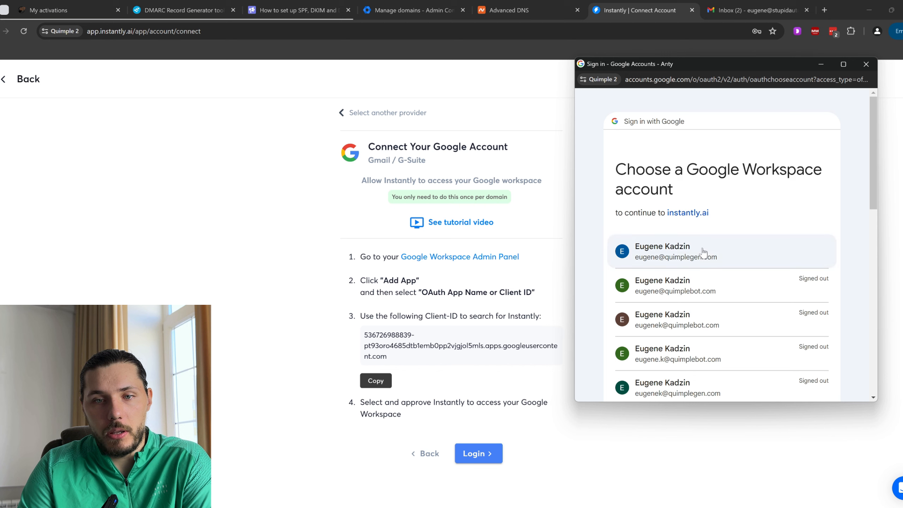
pyautogui.click(703, 249)
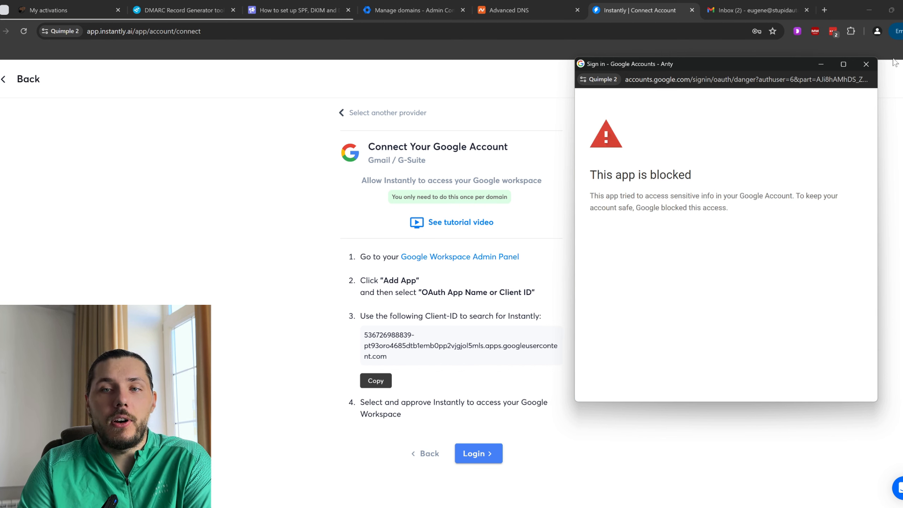
pyautogui.click(865, 64)
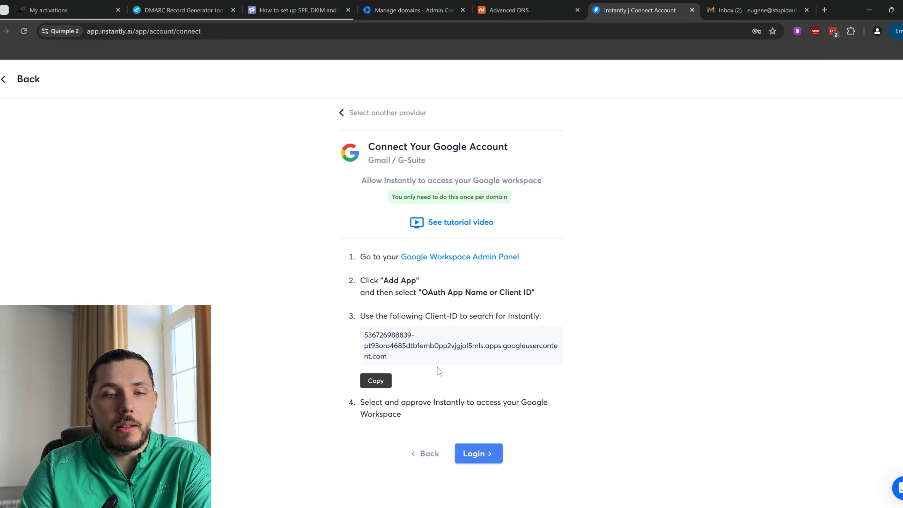
# - Open the Google Workspace Admin Panel link and re-verify identity with the account password
pyautogui.hotkey('ctrl', 'Tab')
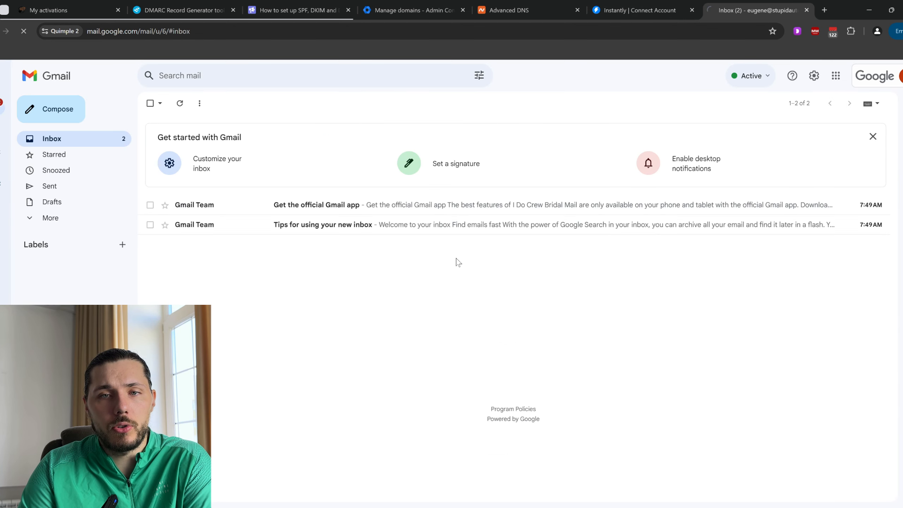
pyautogui.click(658, 5)
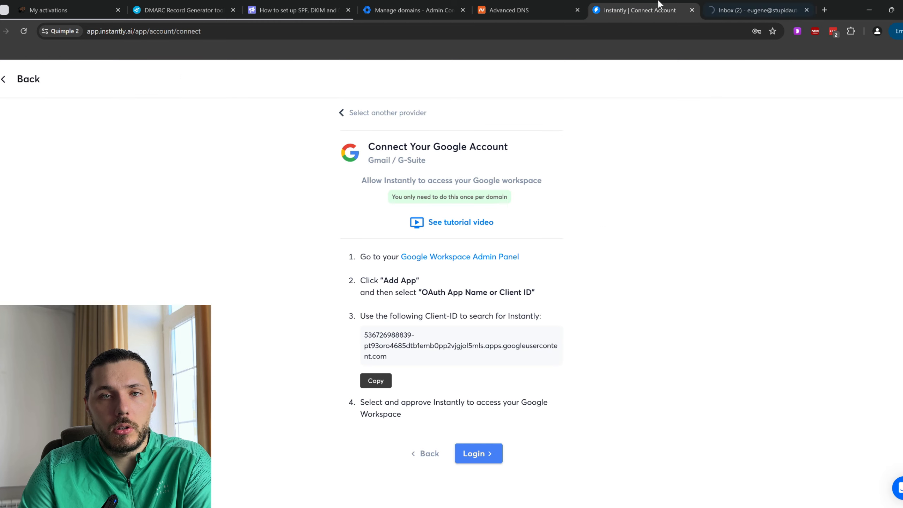
pyautogui.click(459, 260)
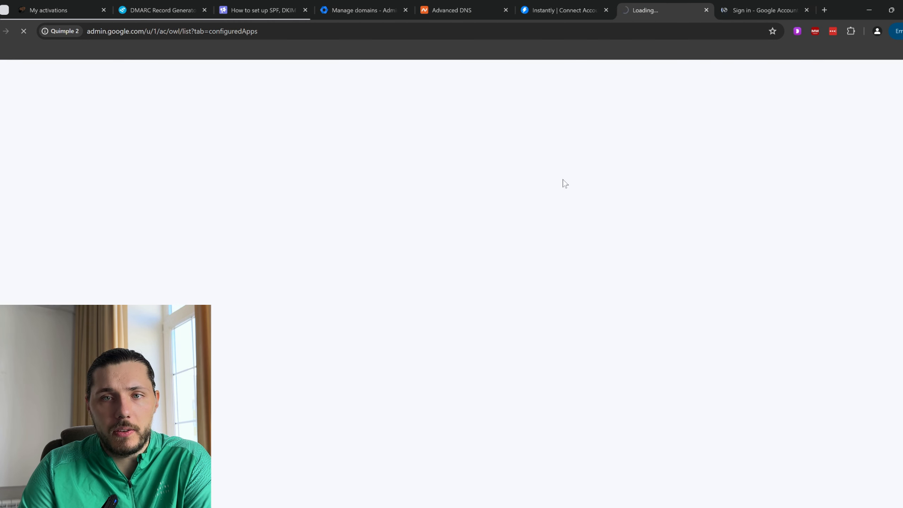
pyautogui.click(805, 10)
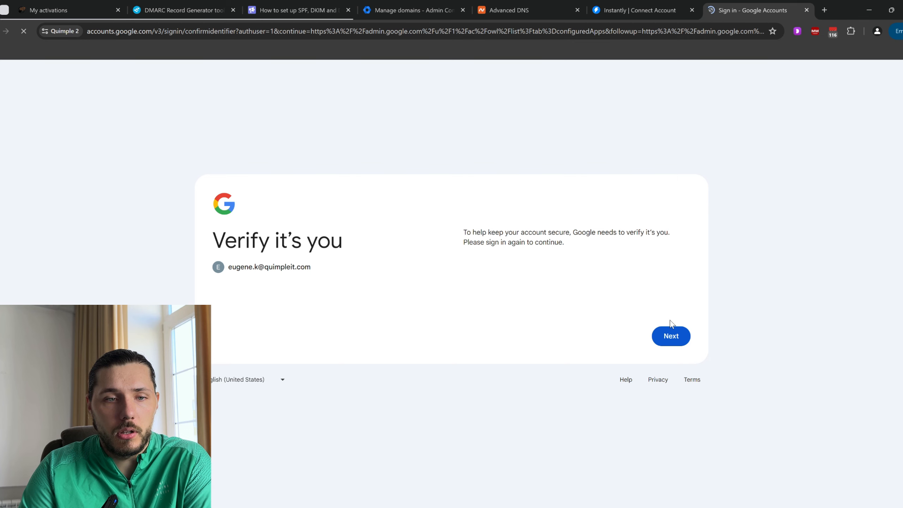
pyautogui.click(670, 331)
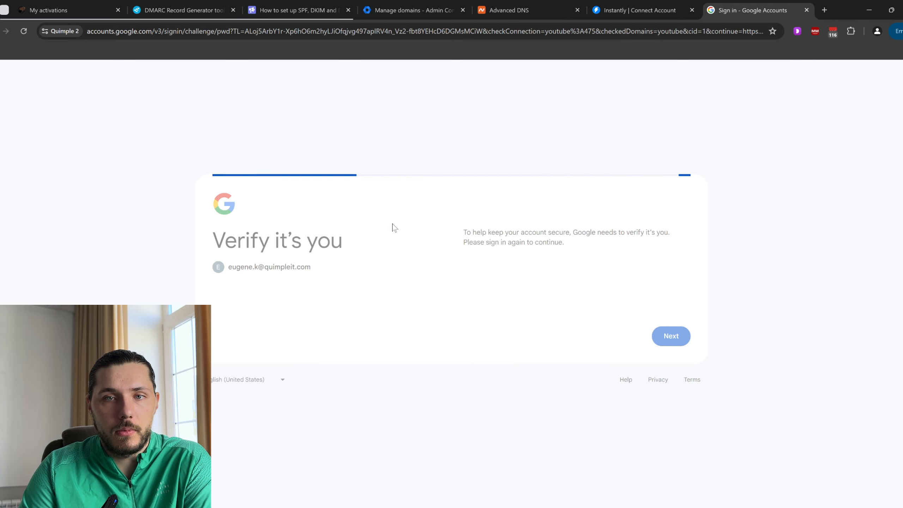
pyautogui.click(673, 340)
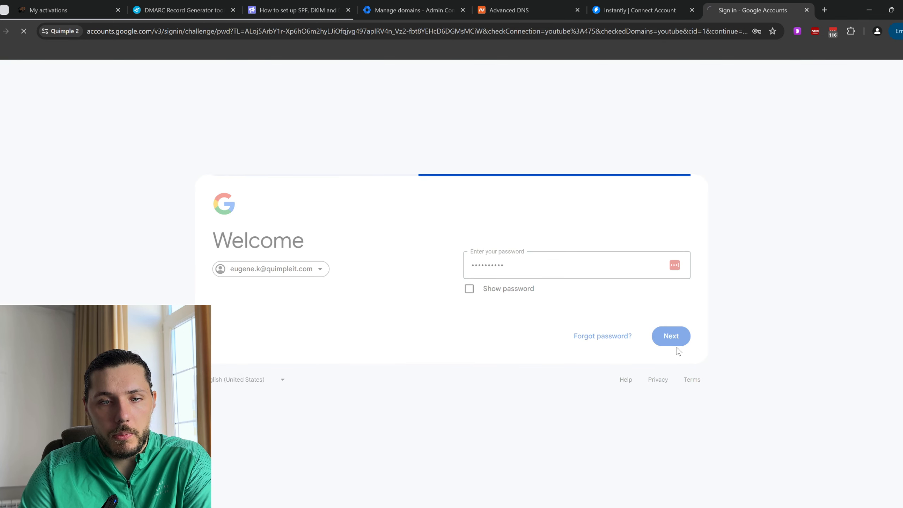
pyautogui.scroll(-3, 577, 316)
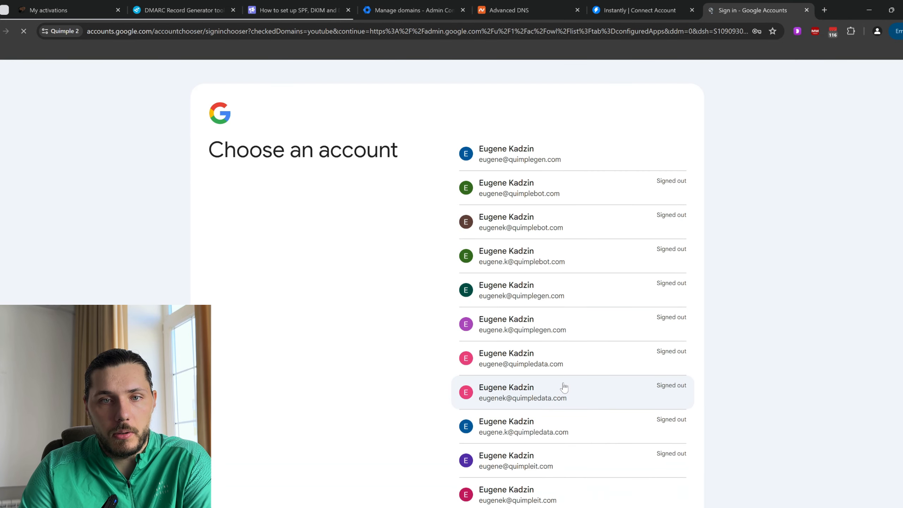
pyautogui.click(772, 56)
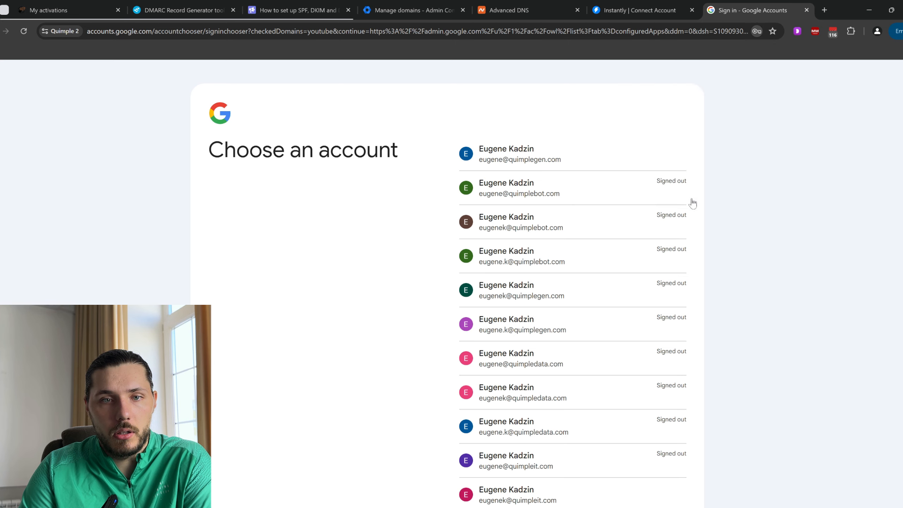
pyautogui.scroll(-5, 665, 249)
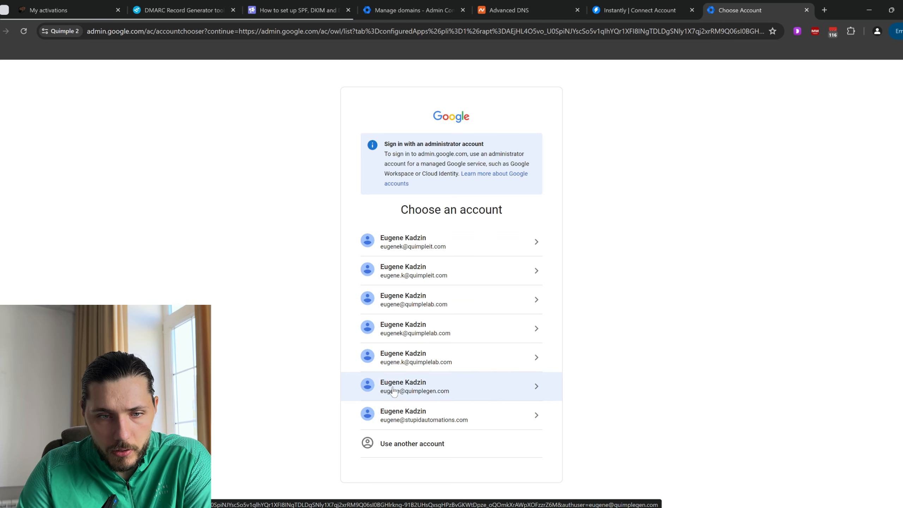
# - Sign in as the primary-domain administrator and bring up the App Access Control page
pyautogui.click(410, 398)
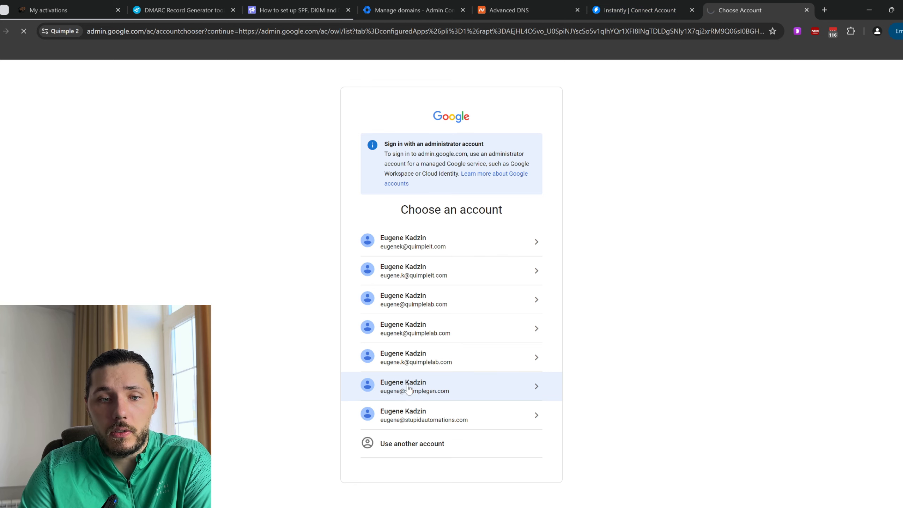
pyautogui.click(408, 10)
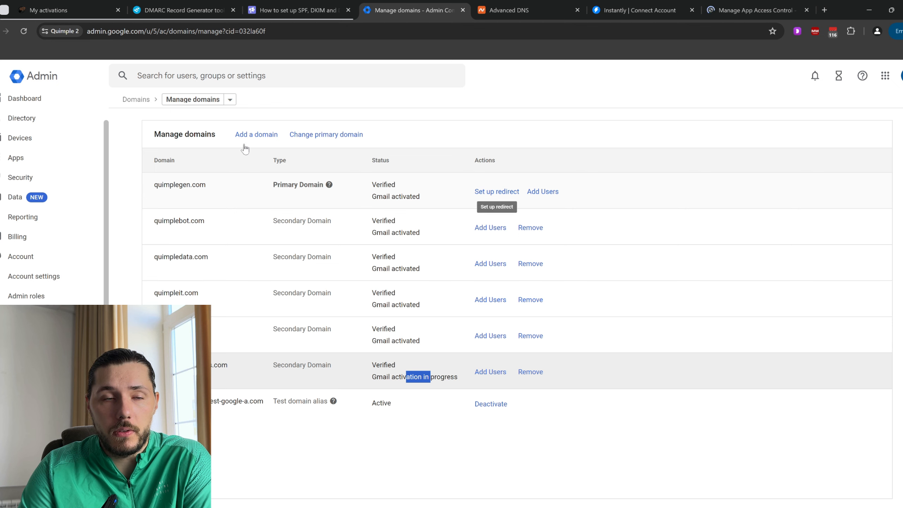
pyautogui.click(901, 76)
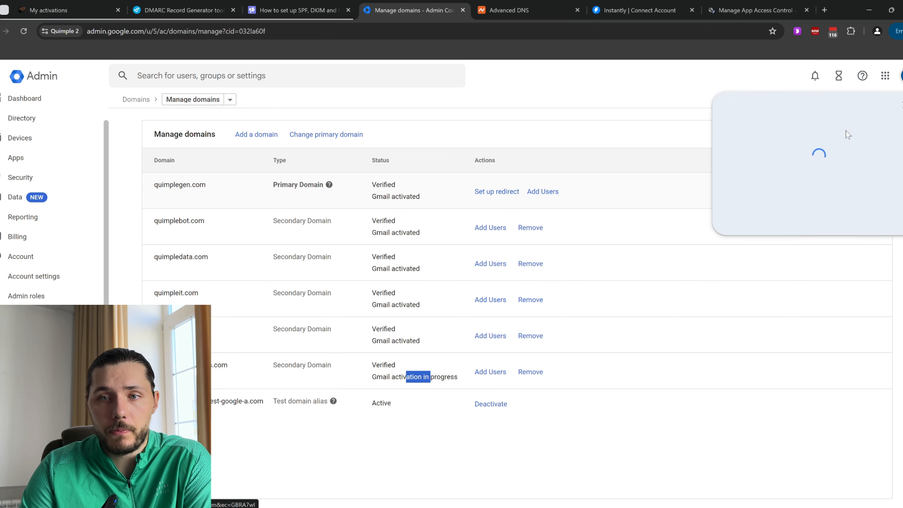
pyautogui.click(752, 10)
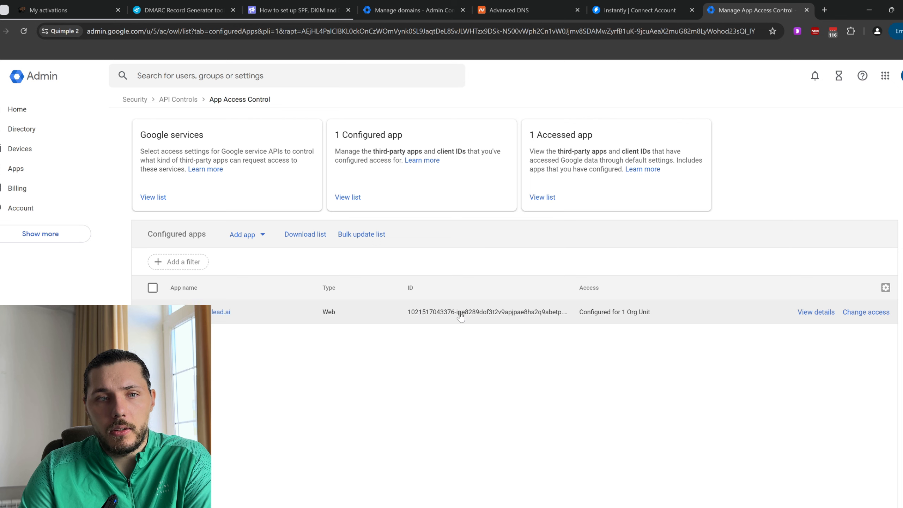
# - Add an app by OAuth client ID, pasting Instantly's ID and selecting Instantly oAuth Email v1
pyautogui.click(249, 235)
pyautogui.click(260, 257)
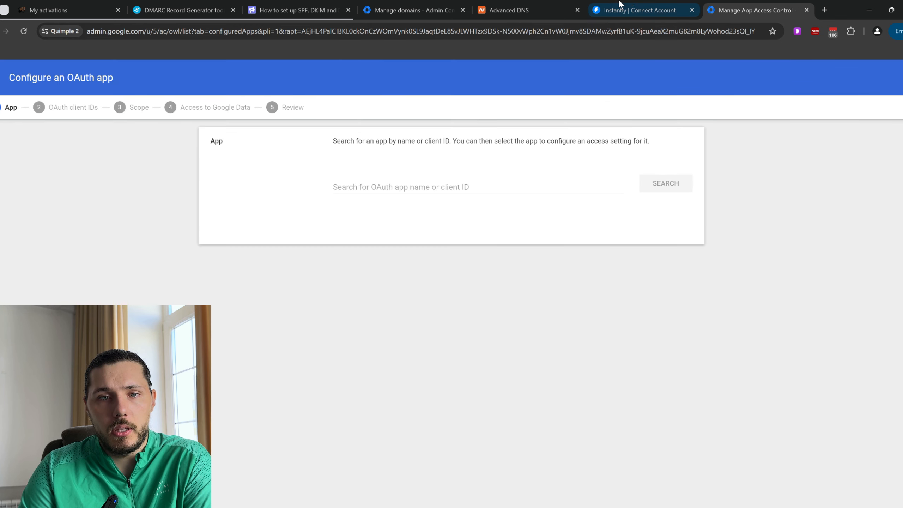
pyautogui.click(630, 4)
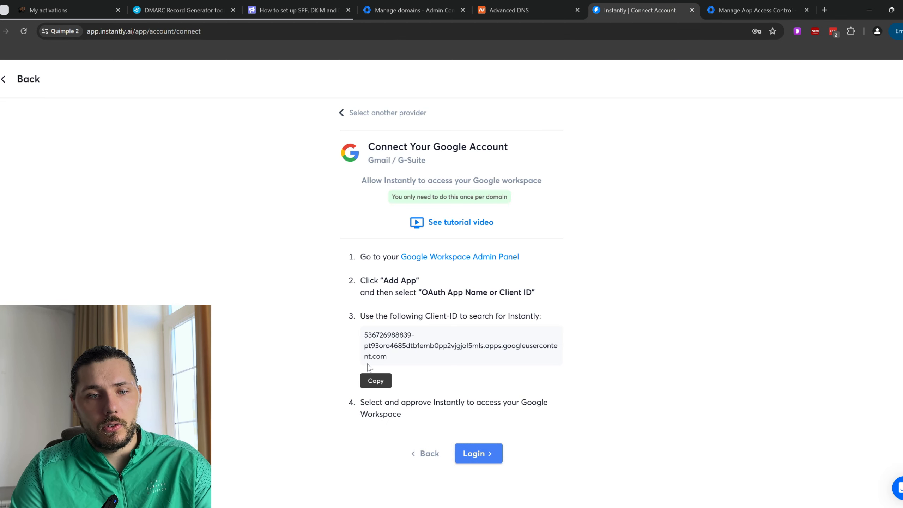
pyautogui.click(375, 381)
pyautogui.click(756, 10)
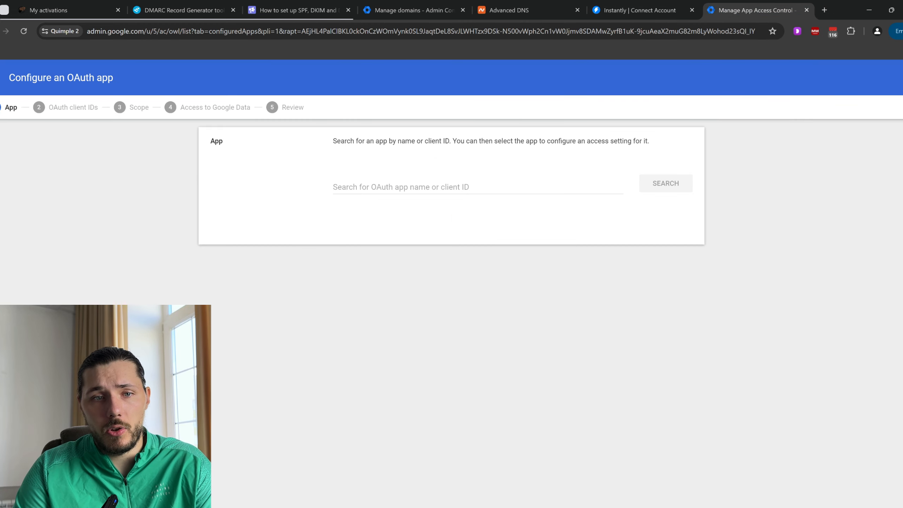
pyautogui.click(427, 188)
pyautogui.hotkey('ctrl', 'v')
pyautogui.click(665, 183)
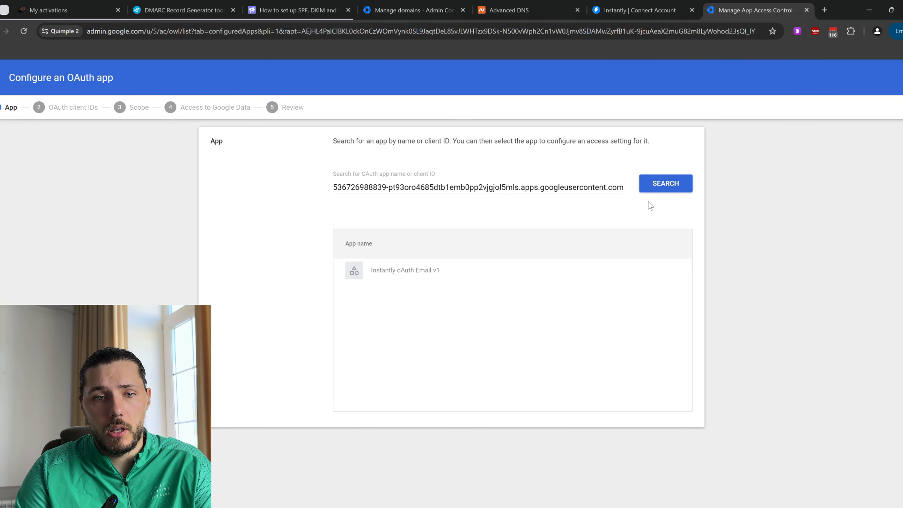
pyautogui.click(660, 273)
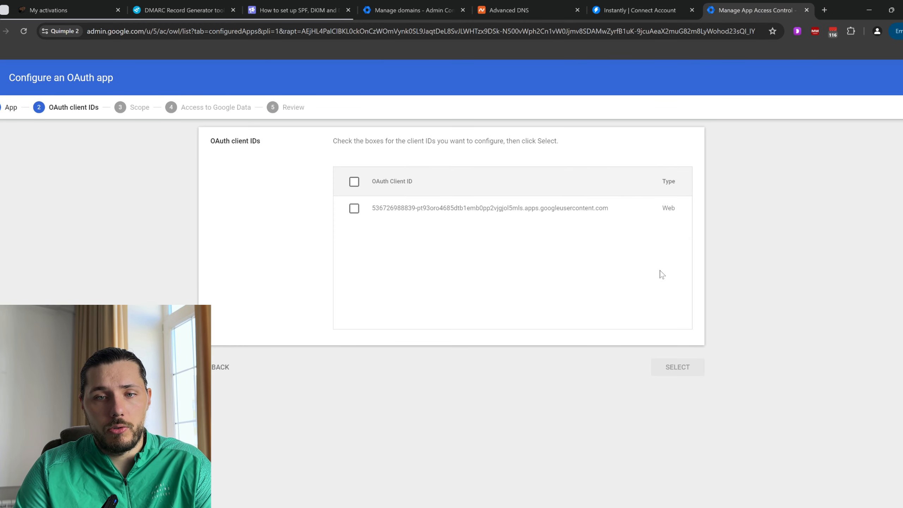
# - Select its client ID, apply it to all users, mark it Trusted and finish
pyautogui.click(354, 208)
pyautogui.click(677, 368)
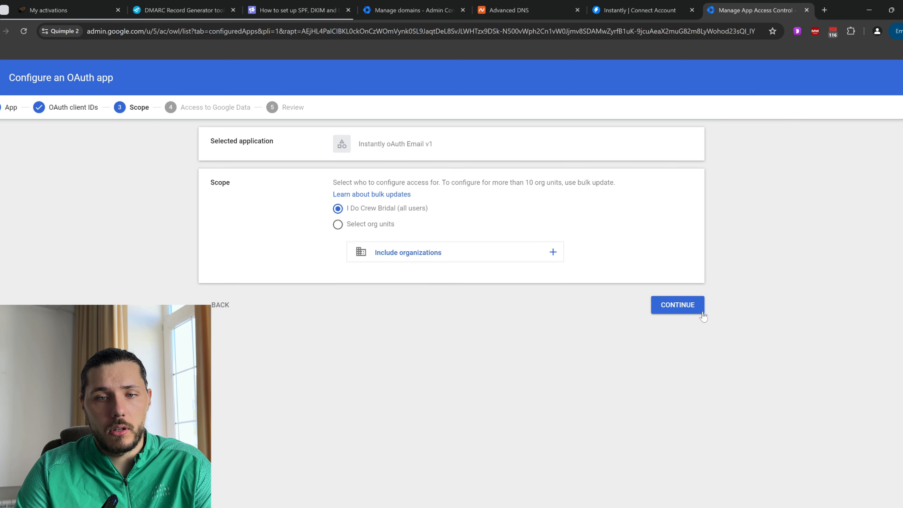
pyautogui.click(669, 308)
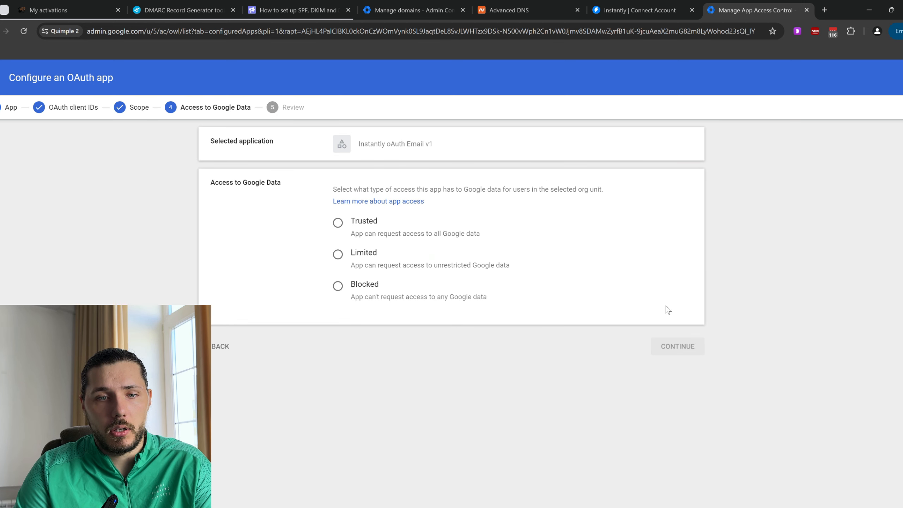
pyautogui.click(337, 223)
pyautogui.click(677, 348)
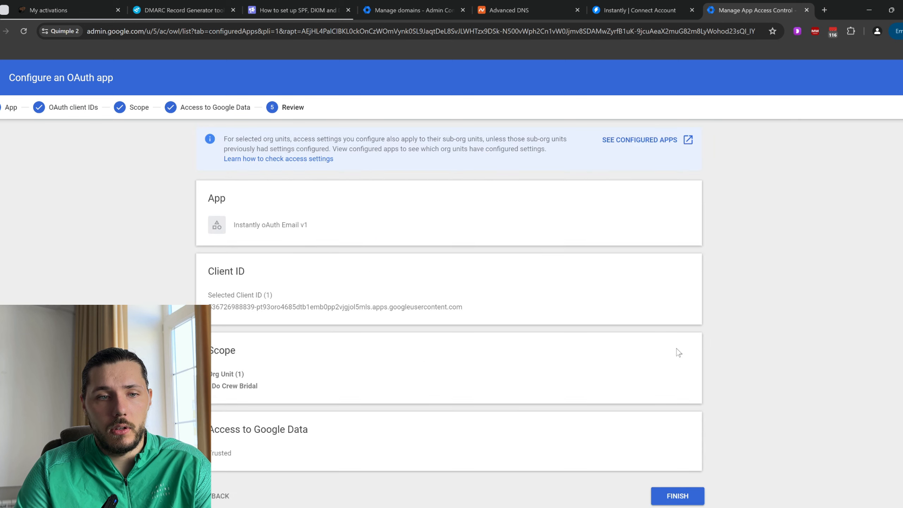
pyautogui.click(663, 502)
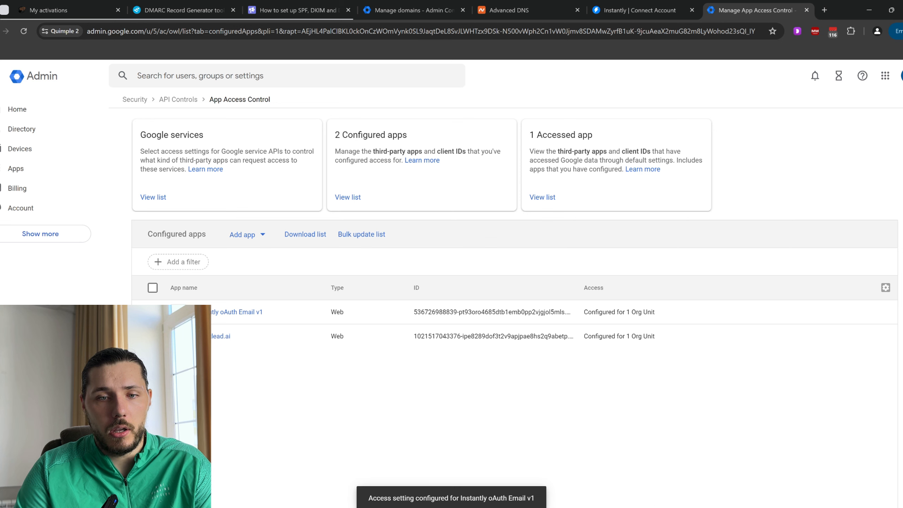
pyautogui.click(635, 8)
# - Log in through Instantly's Google popup with the Workspace account and allow Gmail access
pyautogui.click(482, 461)
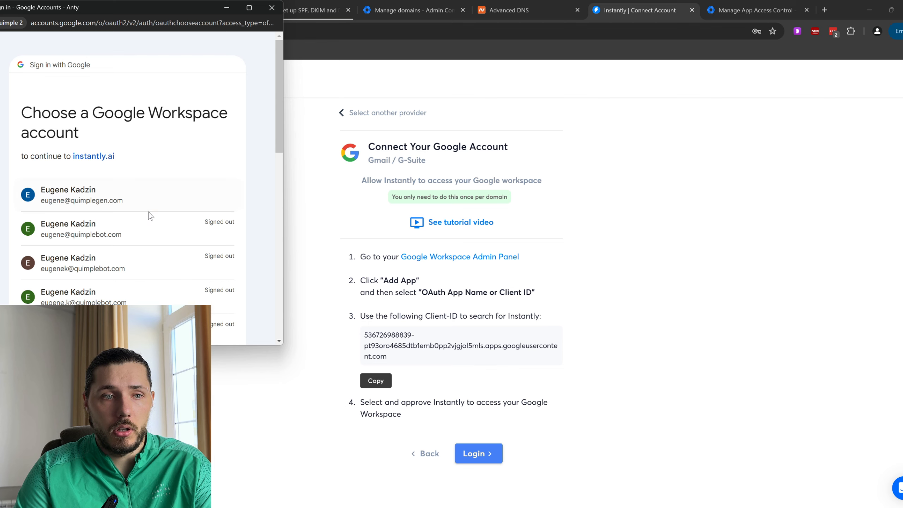
pyautogui.scroll(-5, 148, 212)
pyautogui.click(117, 199)
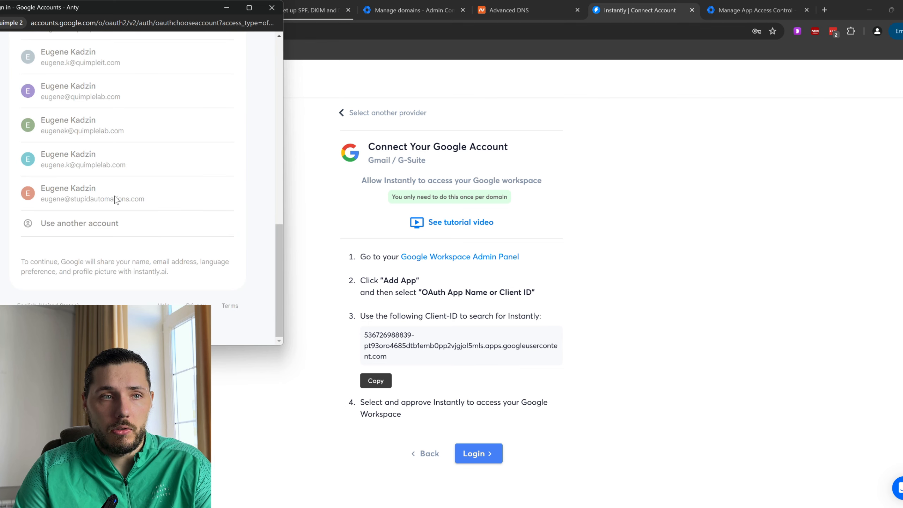
pyautogui.click(204, 299)
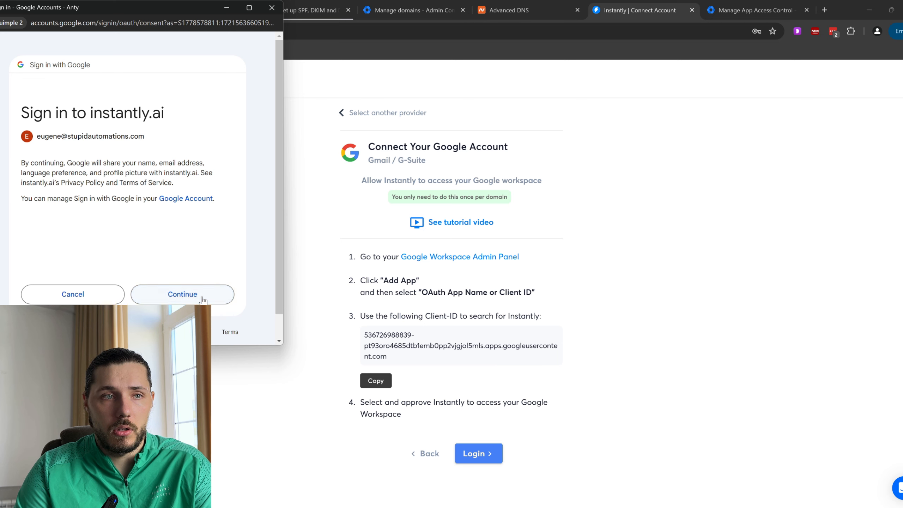
pyautogui.scroll(-3, 201, 290)
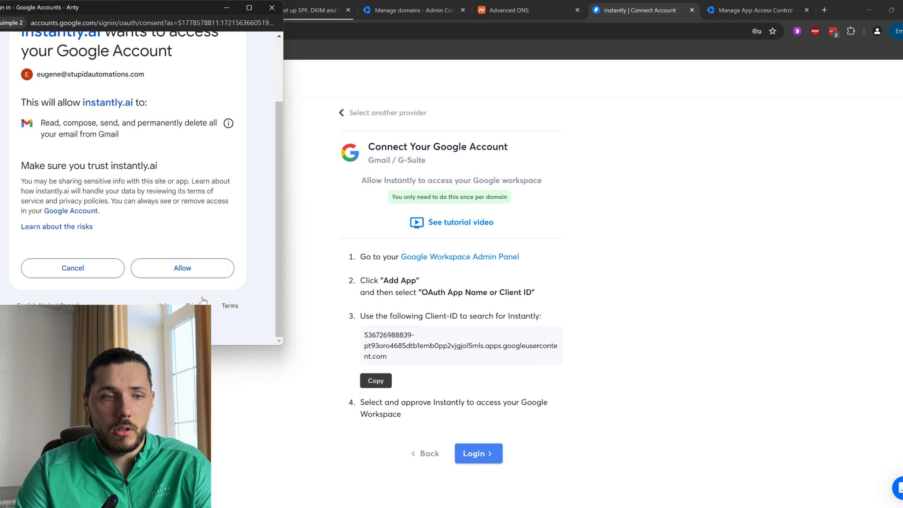
pyautogui.click(197, 276)
pyautogui.scroll(-3, 197, 271)
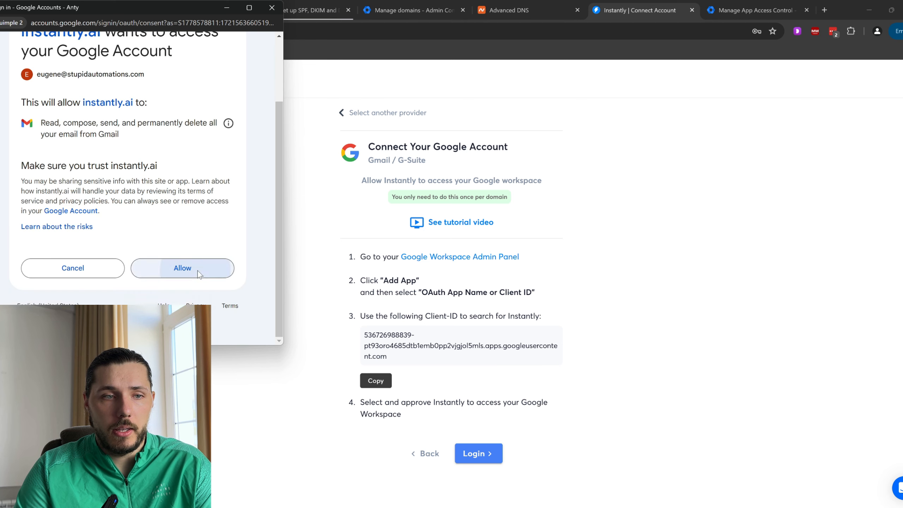
pyautogui.click(197, 271)
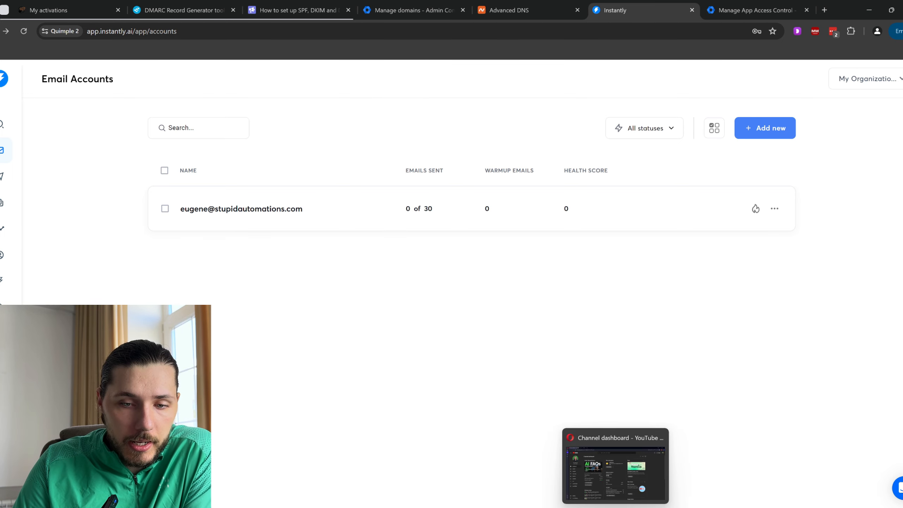
pyautogui.click(615, 505)
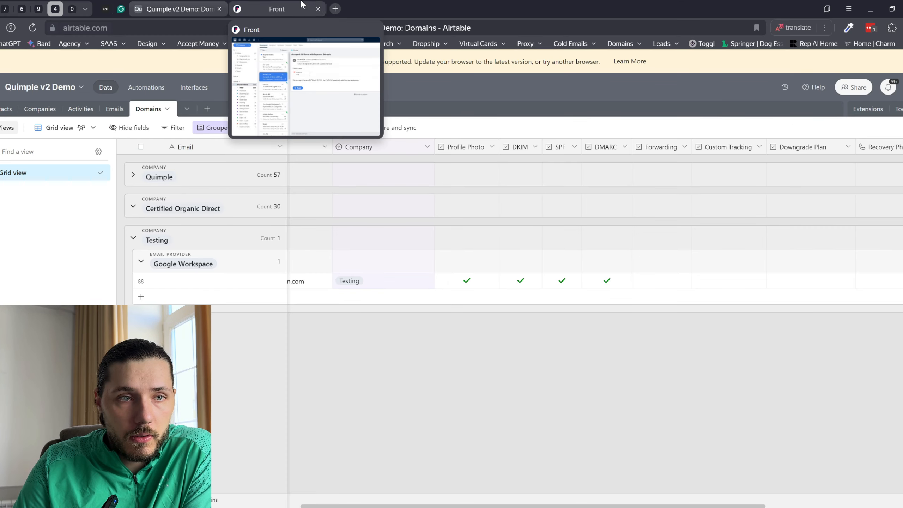
pyautogui.click(39, 9)
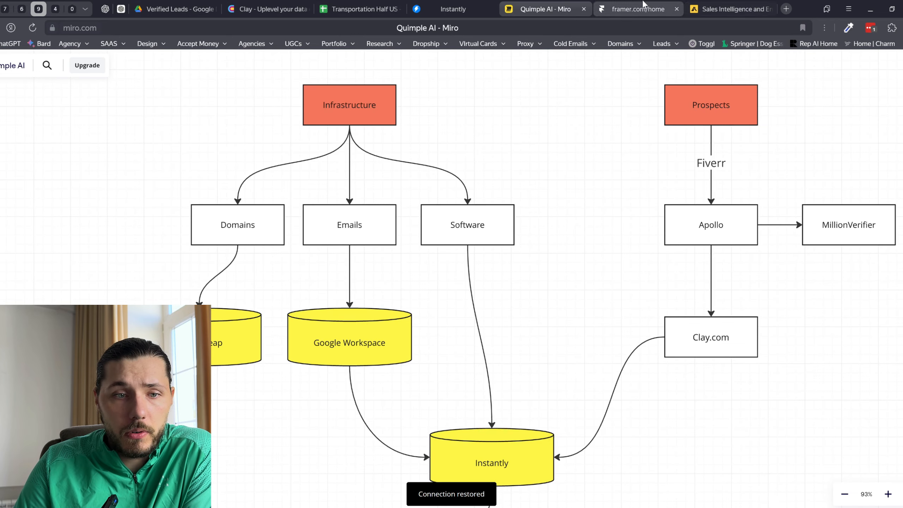
pyautogui.press('p')
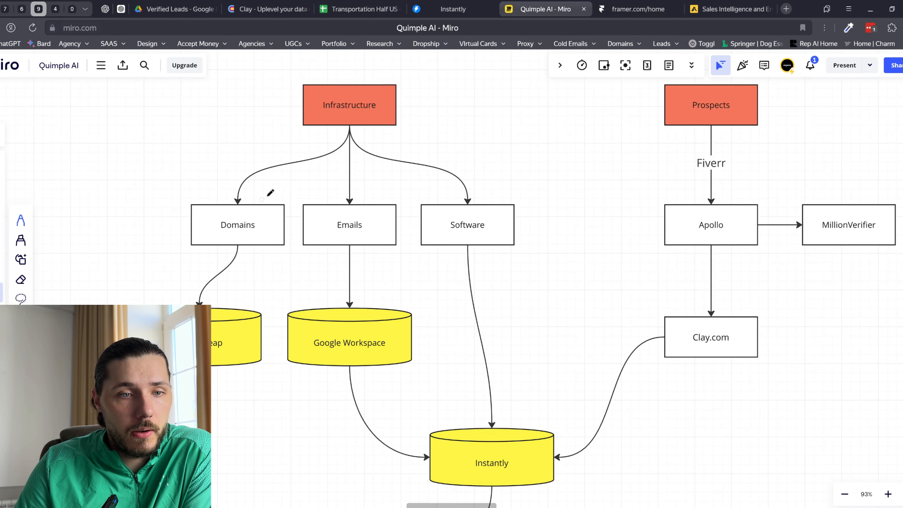
pyautogui.moveTo(247, 176)
pyautogui.mouseDown()
pyautogui.moveTo(183, 171)
pyautogui.moveTo(163, 209)
pyautogui.mouseUp()
pyautogui.moveTo(324, 189)
pyautogui.mouseDown()
pyautogui.moveTo(312, 202)
pyautogui.moveTo(286, 194)
pyautogui.mouseUp()
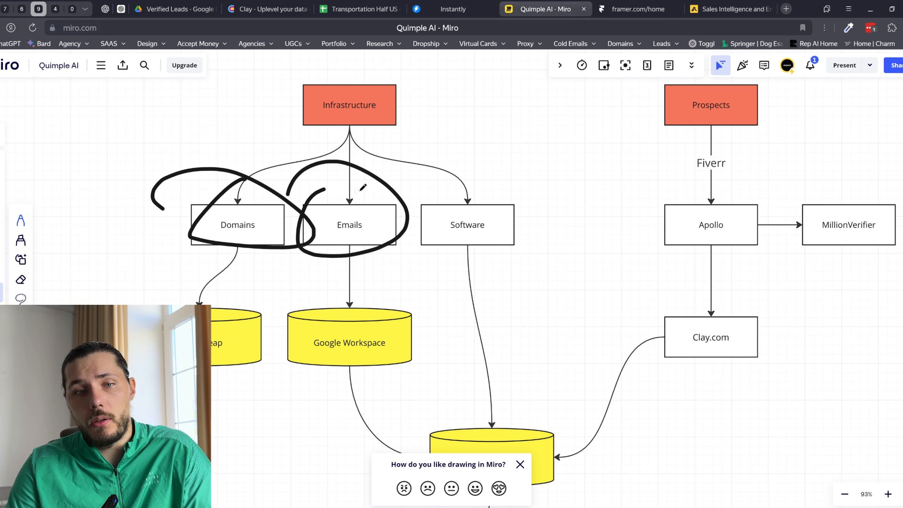
pyautogui.moveTo(478, 188)
pyautogui.mouseDown()
pyautogui.moveTo(458, 261)
pyautogui.moveTo(460, 217)
pyautogui.mouseUp()
pyautogui.hotkey('ctrl', 'z')
pyautogui.hotkey('ctrl', 'z')
pyautogui.hotkey('ctrl', 'z')
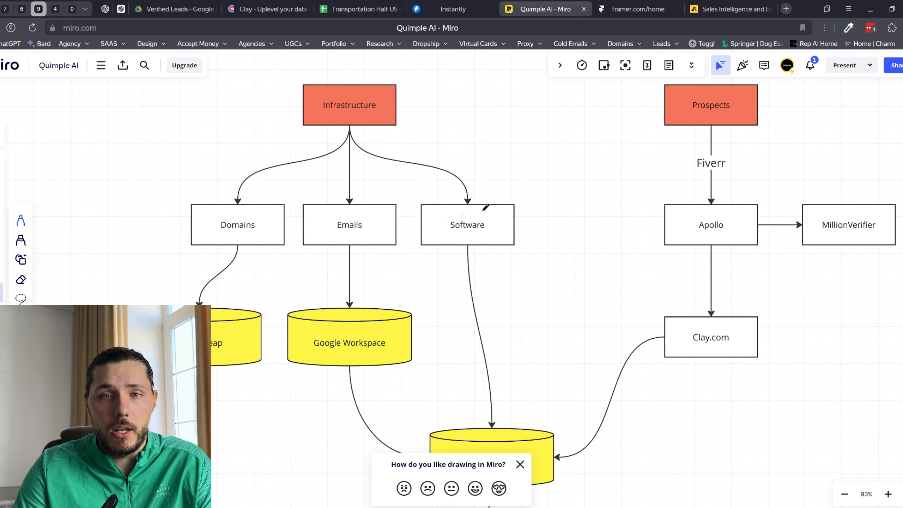
pyautogui.hscroll(3, 663, 150)
pyautogui.moveTo(515, 83)
pyautogui.mouseDown()
pyautogui.moveTo(628, 384)
pyautogui.moveTo(538, 107)
pyautogui.mouseUp()
pyautogui.hotkey('ctrl', 'z')
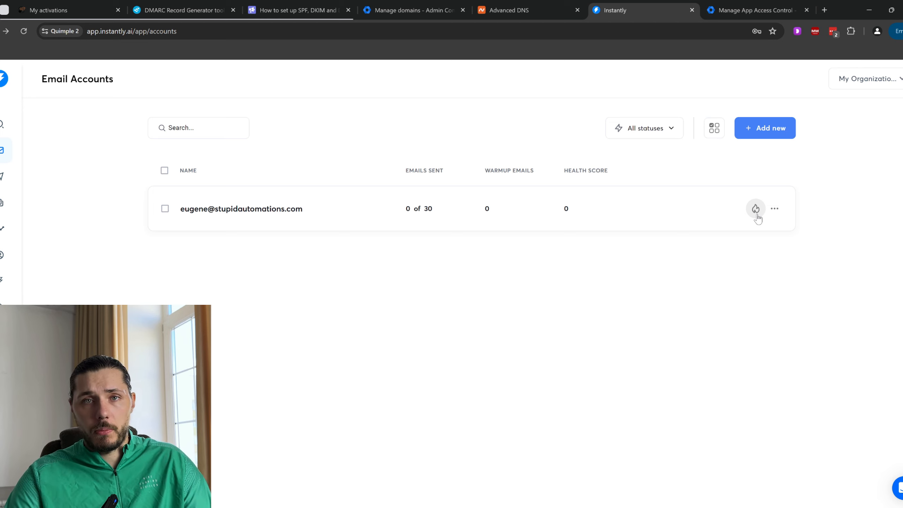
# - Turn on warmup for the Workspace mailbox, acknowledging the notice, and open its details panel
pyautogui.click(756, 209)
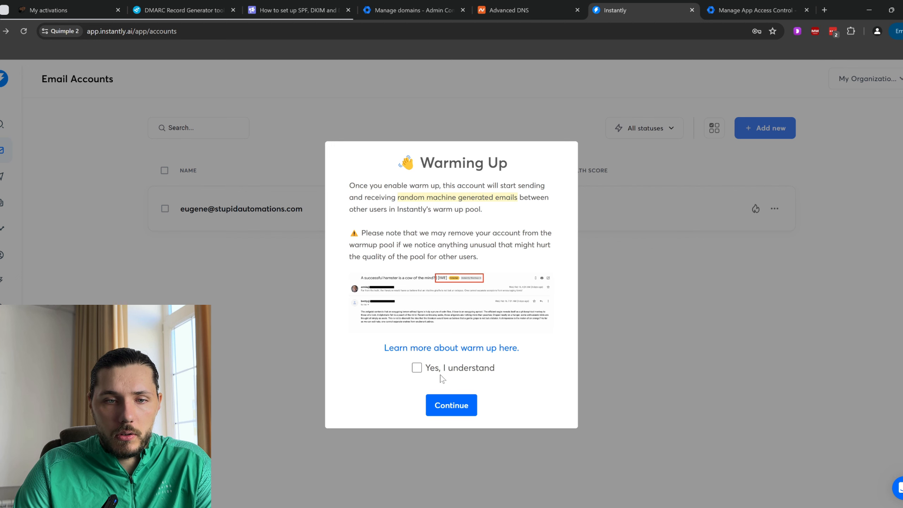
pyautogui.click(416, 367)
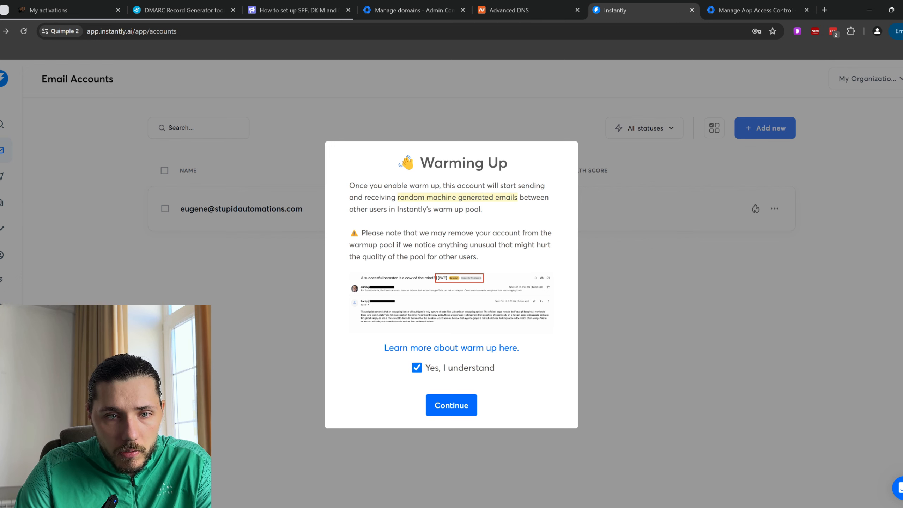
pyautogui.click(462, 408)
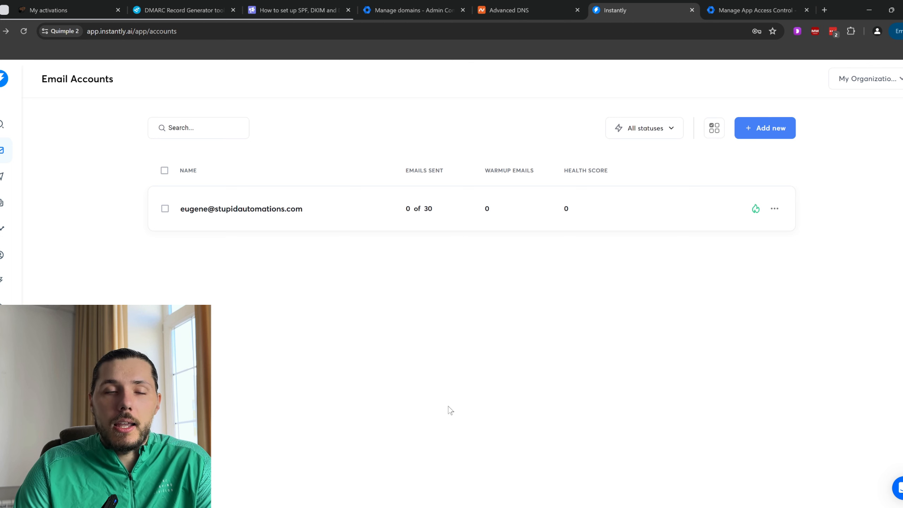
pyautogui.click(311, 210)
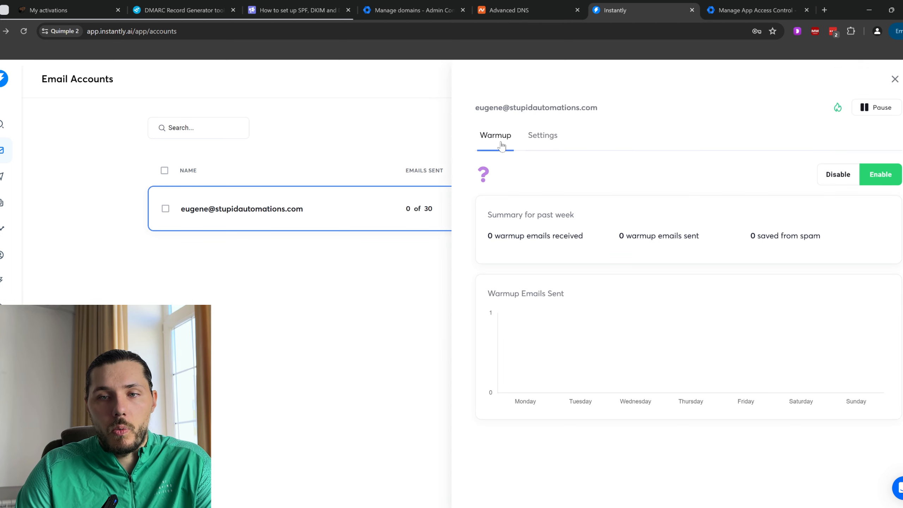
# - Open the mailbox's account settings and reveal the advanced warmup settings
pyautogui.click(544, 142)
pyautogui.scroll(-2, 528, 246)
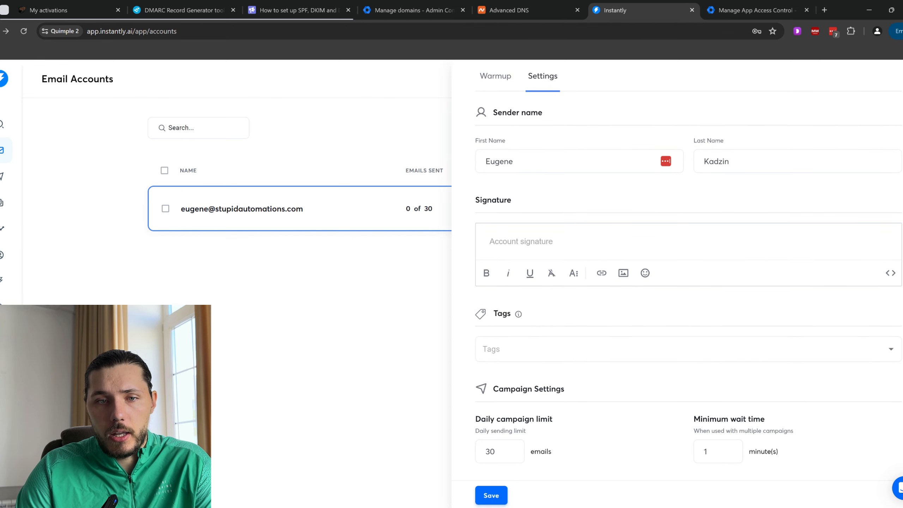
pyautogui.scroll(-4, 567, 250)
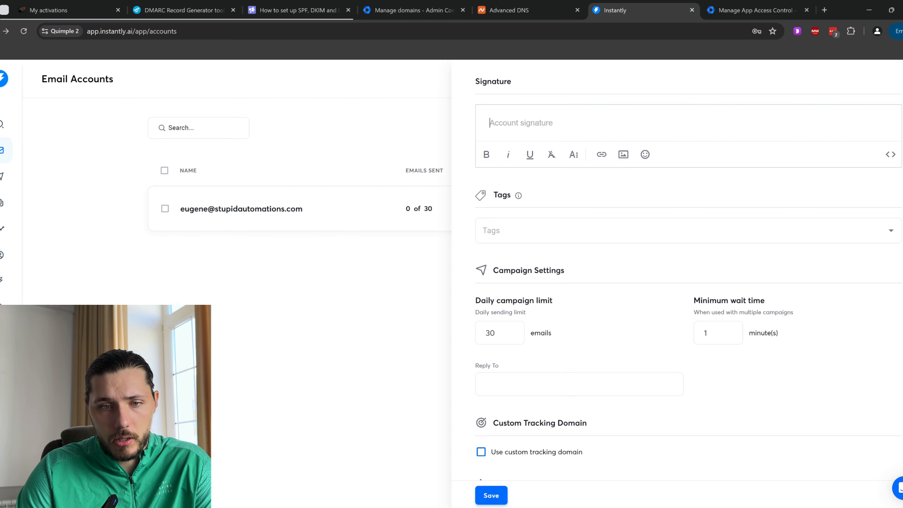
pyautogui.moveTo(490, 300); pyautogui.dragTo(530, 300)
pyautogui.scroll(-7, 530, 300)
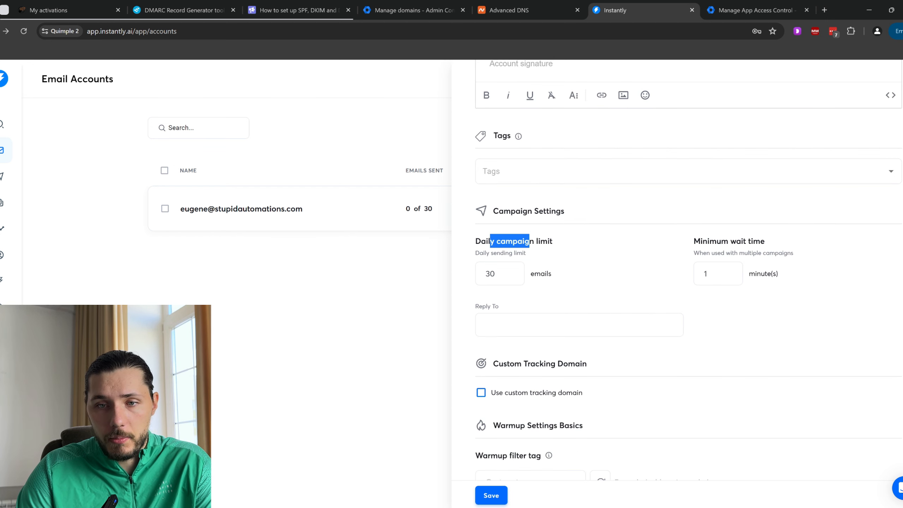
pyautogui.scroll(-1, 514, 275)
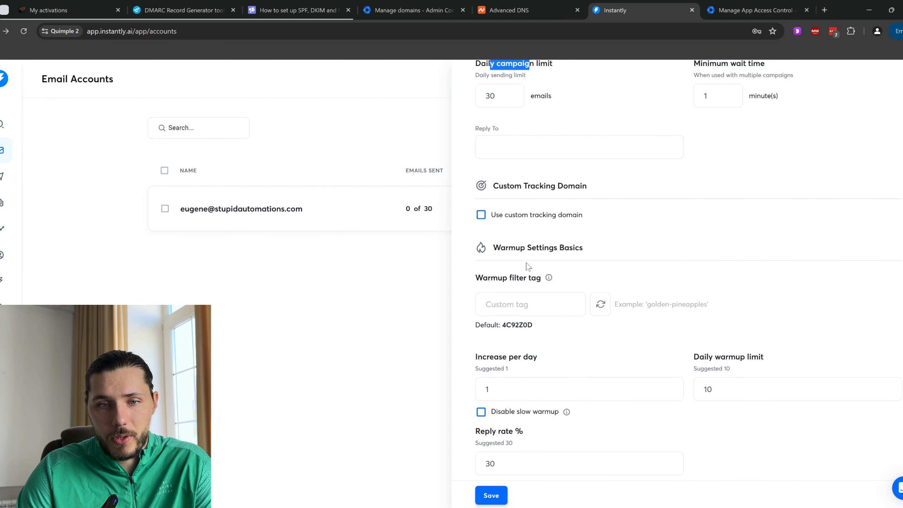
pyautogui.moveTo(520, 247); pyautogui.dragTo(584, 248)
pyautogui.scroll(-2, 525, 328)
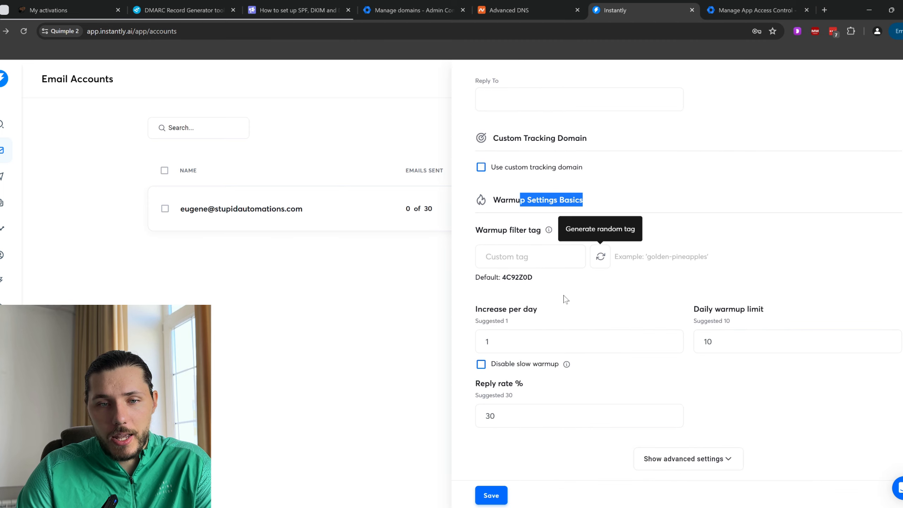
pyautogui.click(687, 459)
pyautogui.scroll(-7, 582, 397)
pyautogui.scroll(4, 715, 143)
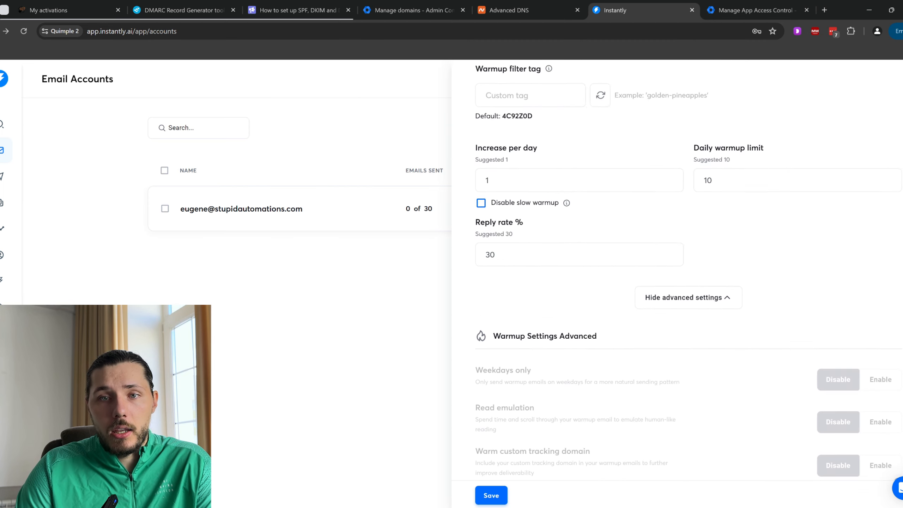
# - Change the daily warmup limit from 10 to 28
pyautogui.moveTo(694, 191); pyautogui.dragTo(767, 192)
pyautogui.doubleClick(710, 223)
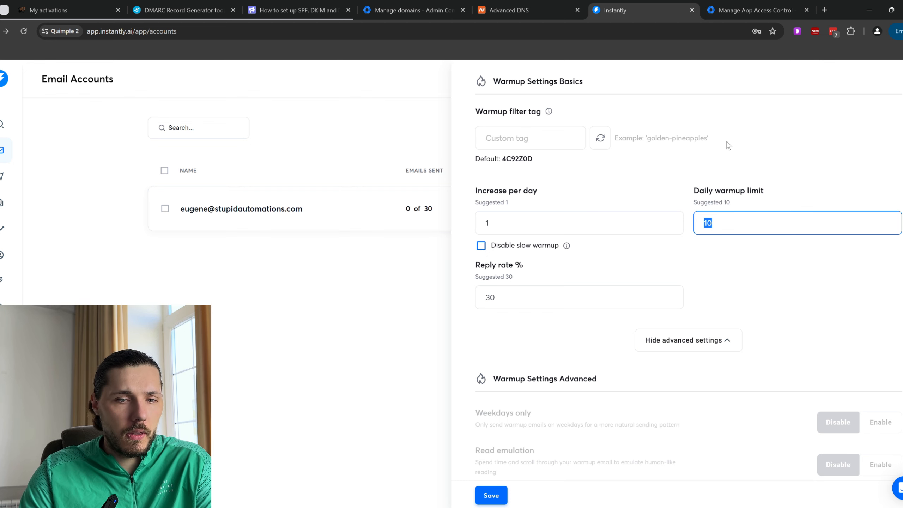
pyautogui.write('40')
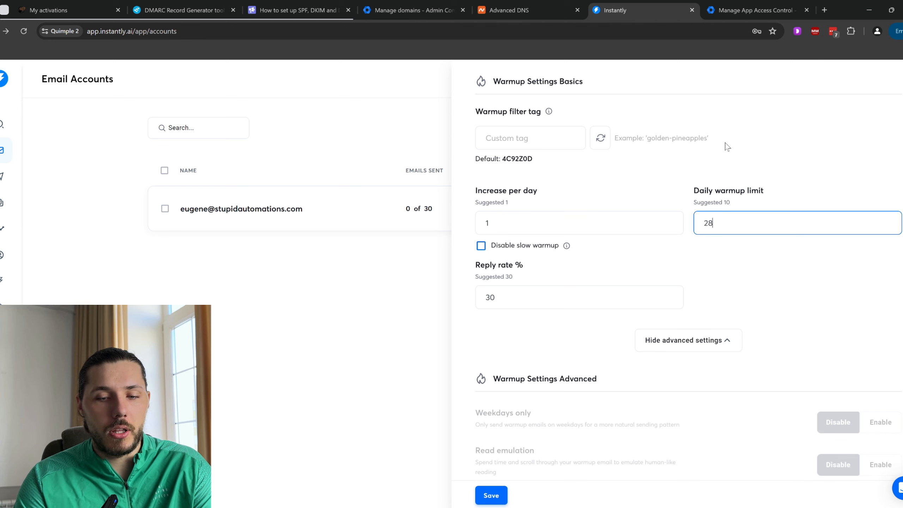
pyautogui.press('BackSpace')
pyautogui.press('BackSpace')
pyautogui.write('25')
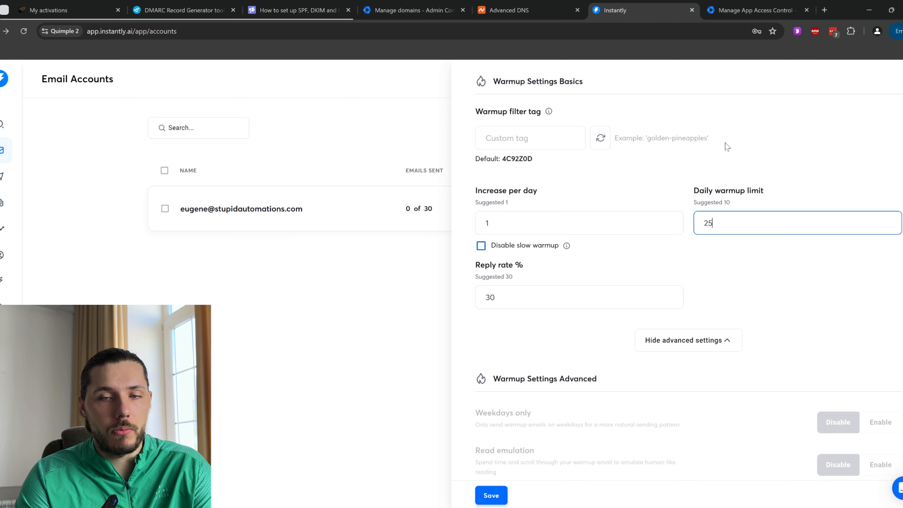
pyautogui.press('BackSpace')
pyautogui.write('8')
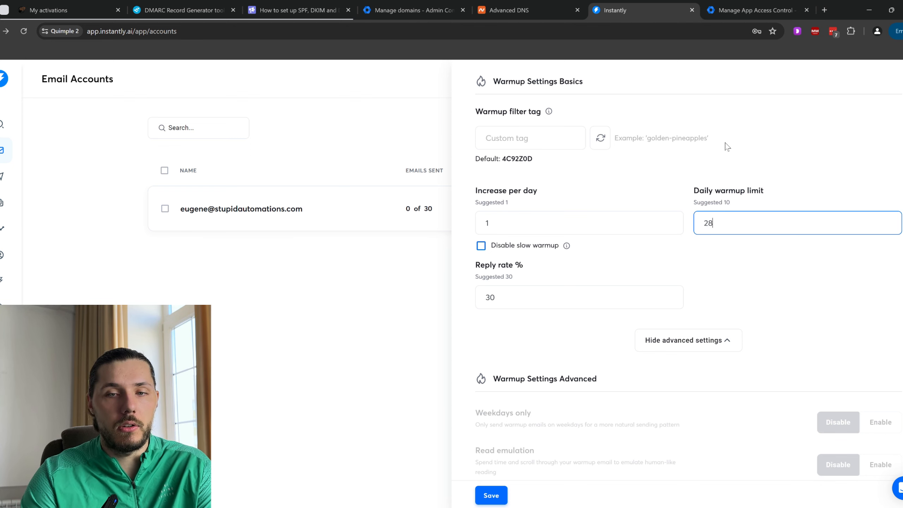
# - Set the increase per day to 2 and save the warmup settings
pyautogui.click(486, 223)
pyautogui.moveTo(477, 195); pyautogui.dragTo(522, 192)
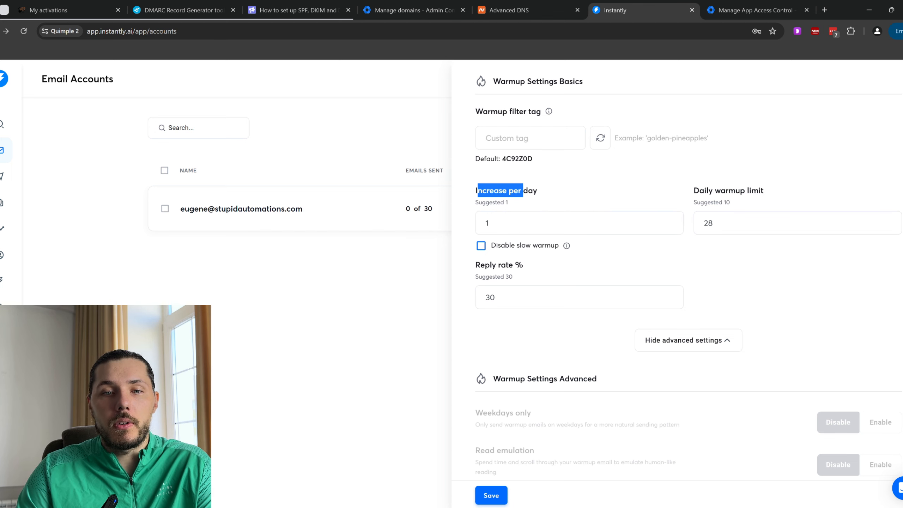
pyautogui.click(489, 223)
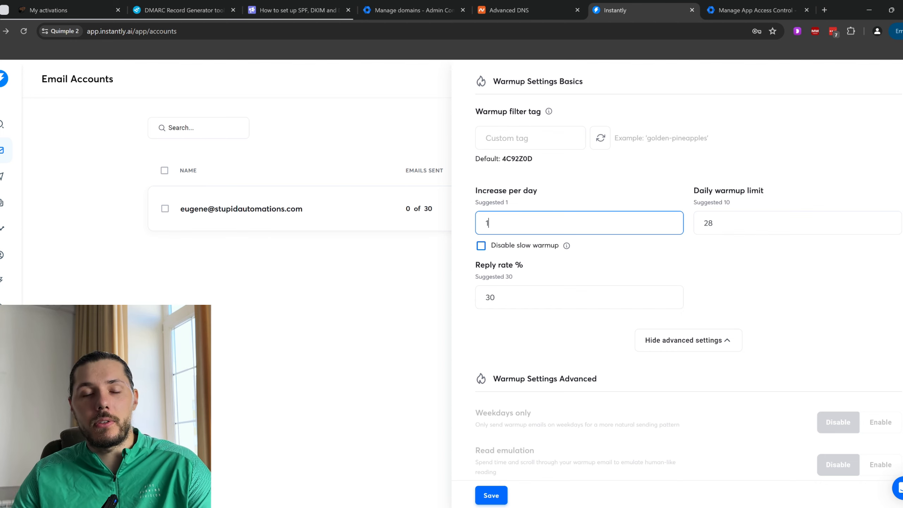
pyautogui.press('Tab')
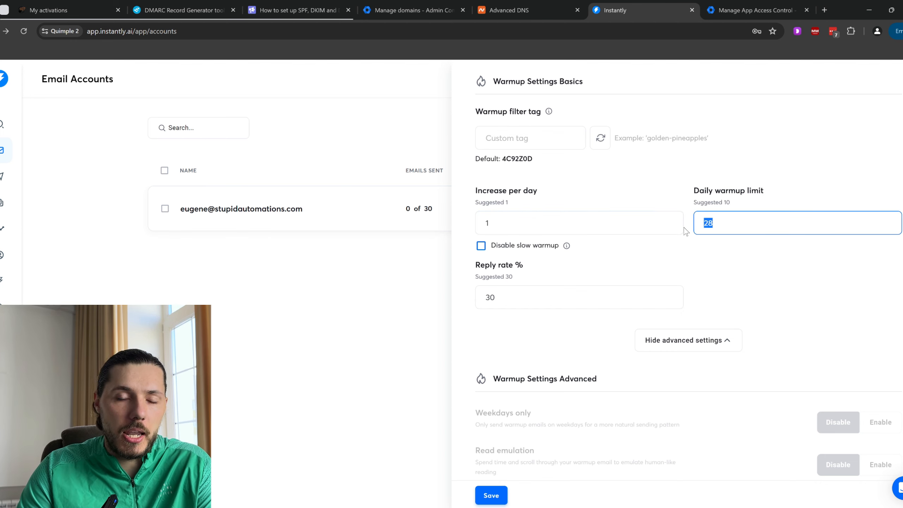
pyautogui.hotkey('shift', 'Tab')
pyautogui.press('Tab')
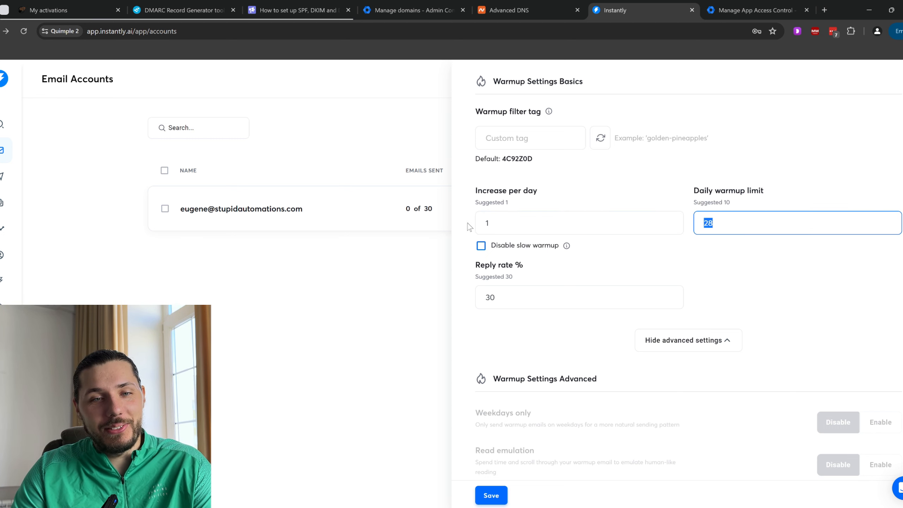
pyautogui.hotkey('shift', 'Tab')
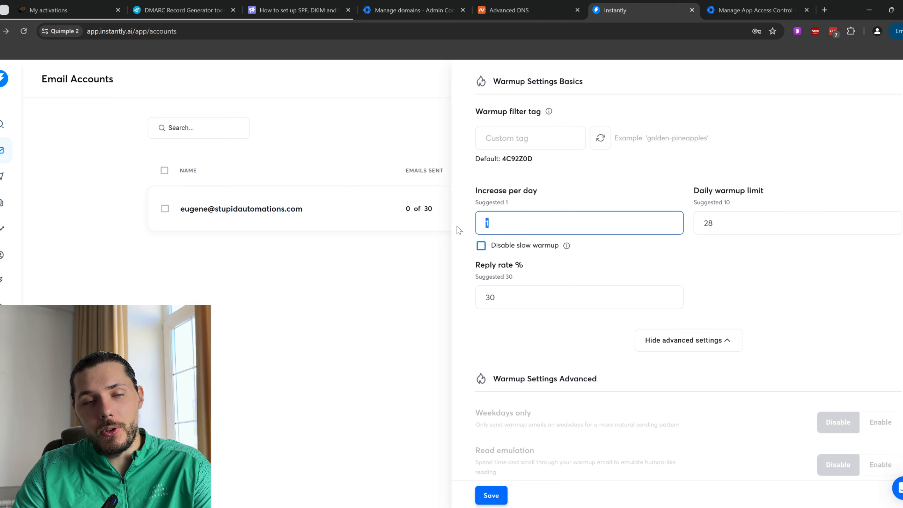
pyautogui.write('2')
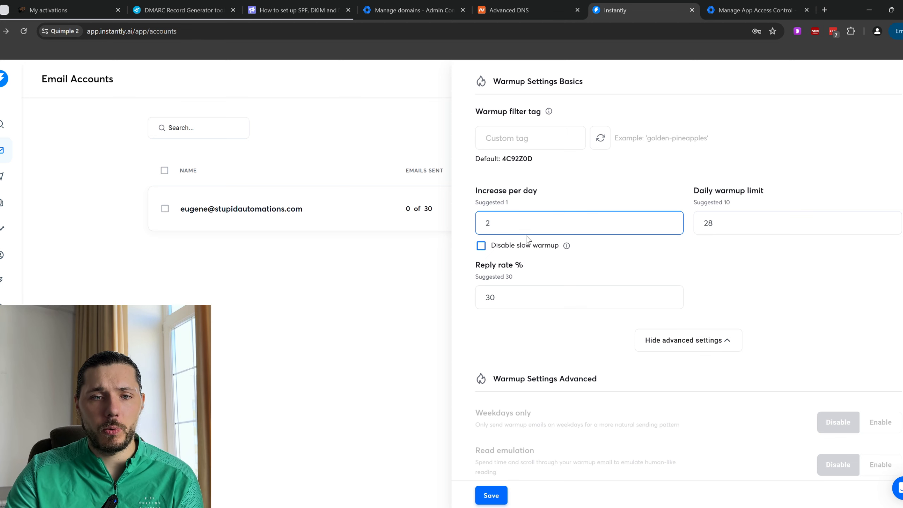
pyautogui.scroll(-3, 526, 239)
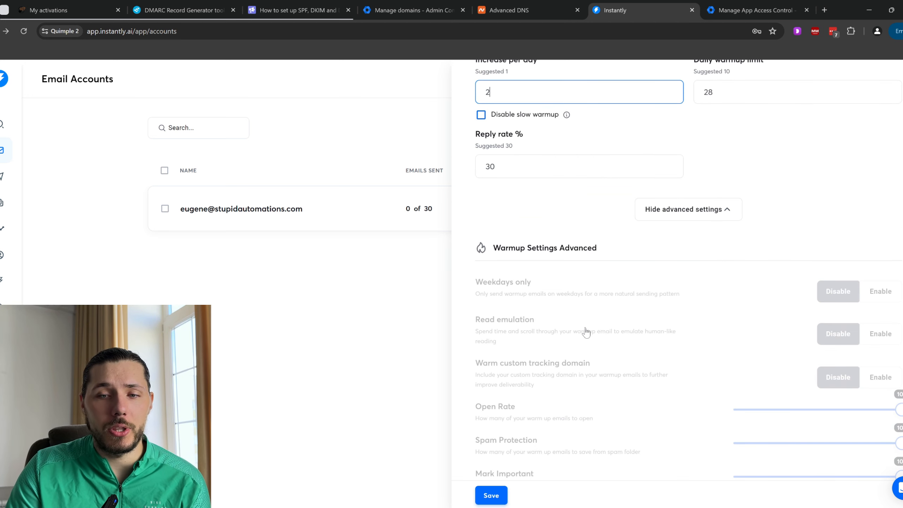
pyautogui.click(494, 495)
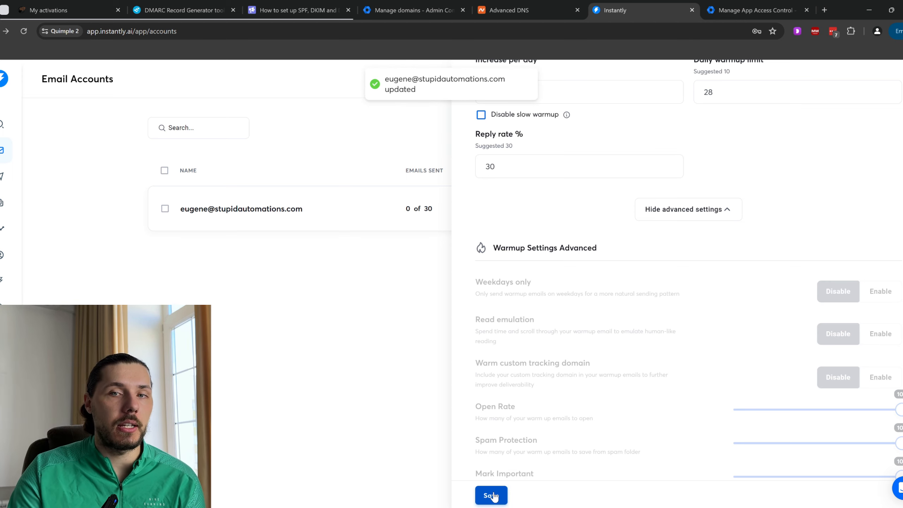
pyautogui.scroll(15, 472, 349)
# - Close the account panel, review Namecheap's Advanced DNS host records, and return to Instantly
pyautogui.click(894, 81)
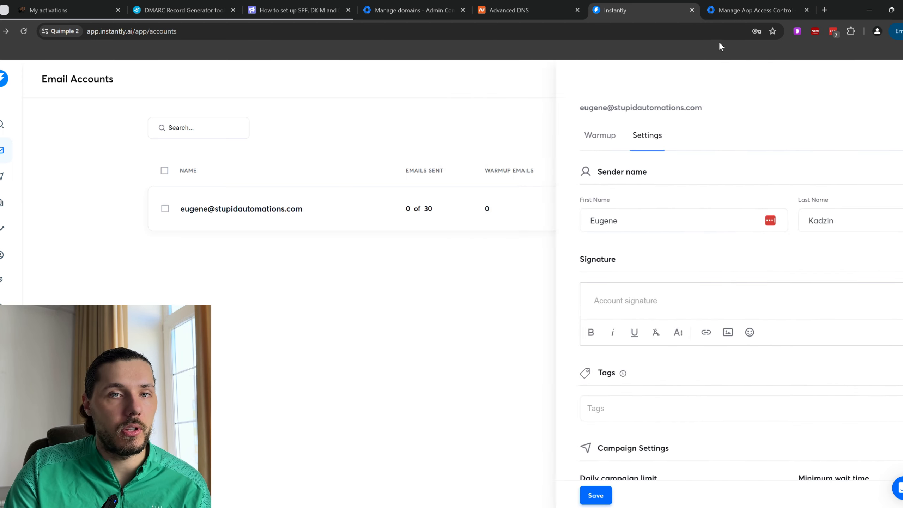
pyautogui.click(522, 10)
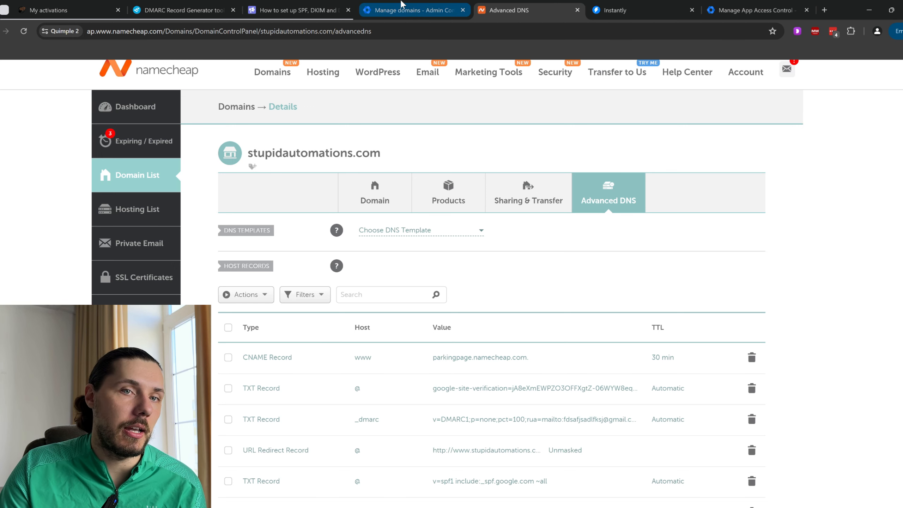
pyautogui.click(637, 8)
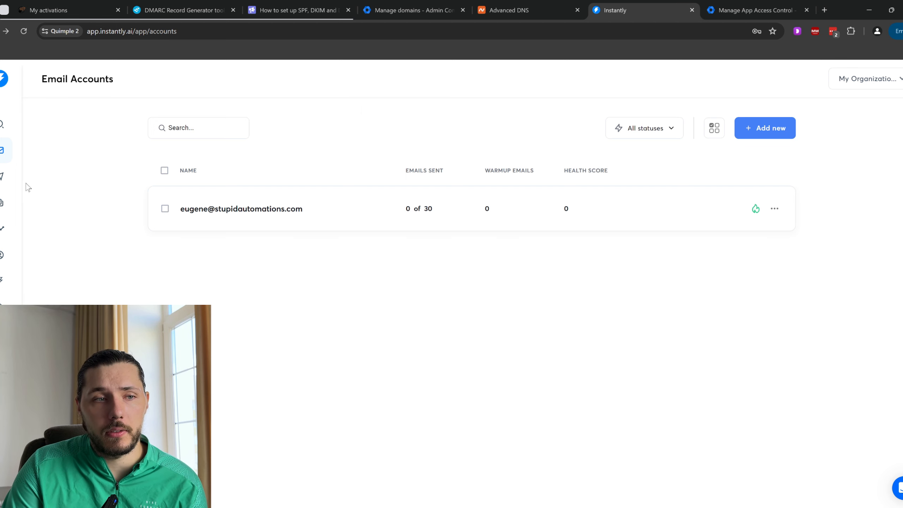
# - Add a new campaign from the Campaigns page, renaming 'My Campaign' to 'Test'
pyautogui.click(2, 181)
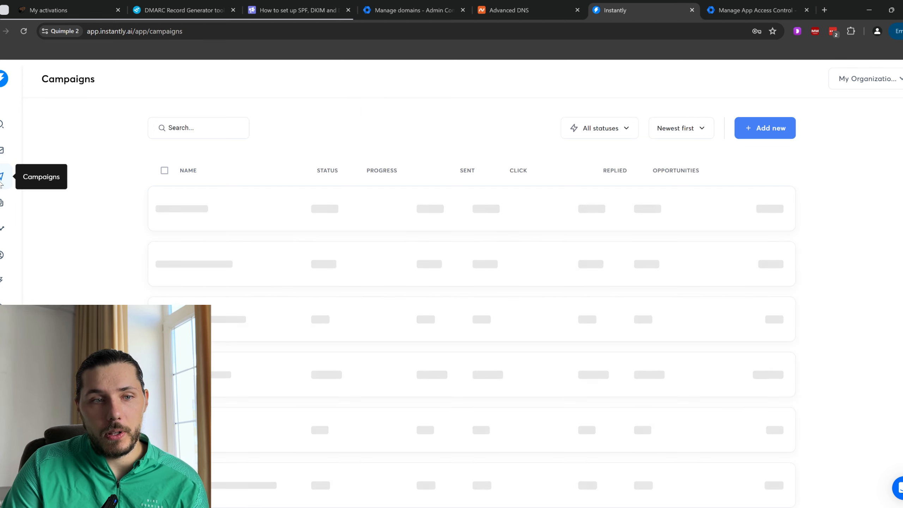
pyautogui.click(764, 127)
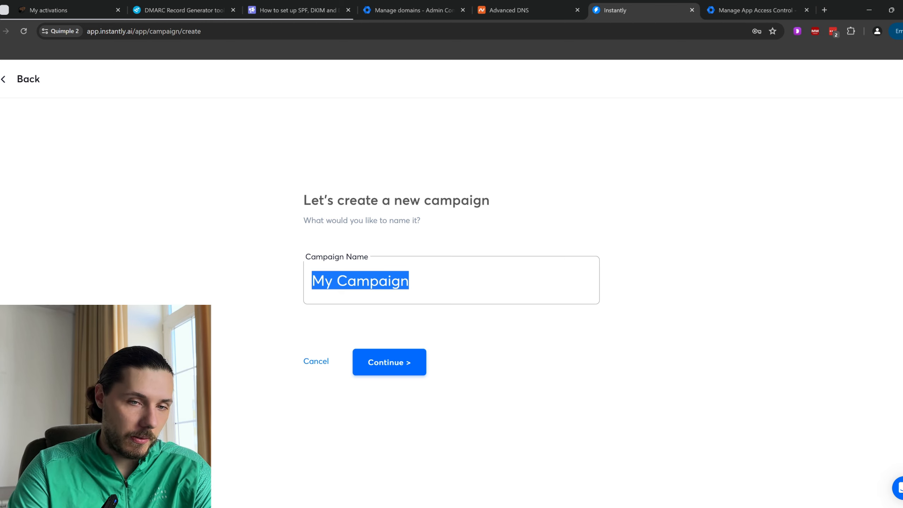
pyautogui.write('Test')
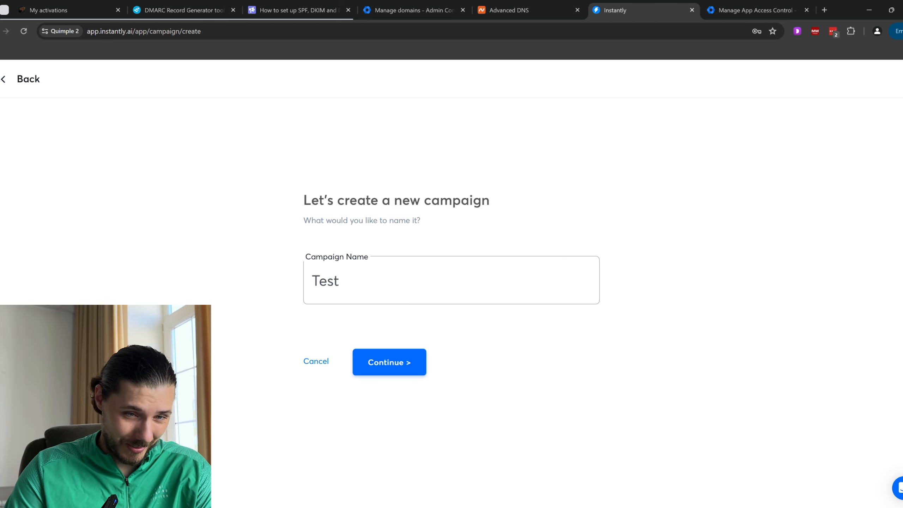
pyautogui.click(407, 355)
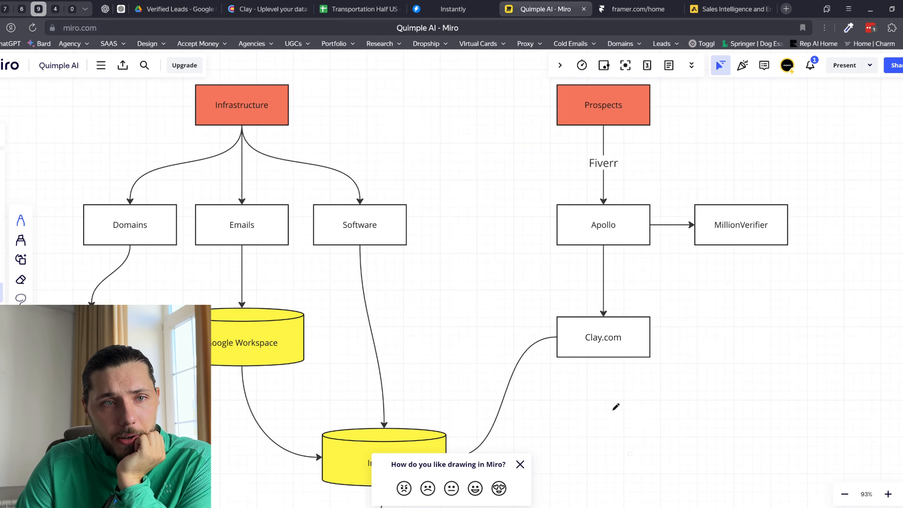
# - Switch to the Transportation Half US spreadsheet and look over the lead rows on For test
pyautogui.moveTo(271, 5)
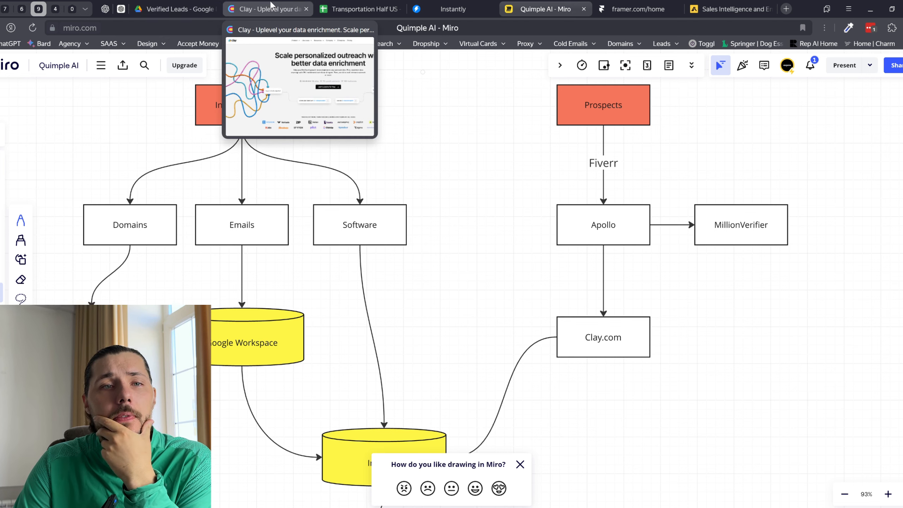
pyautogui.click(332, 9)
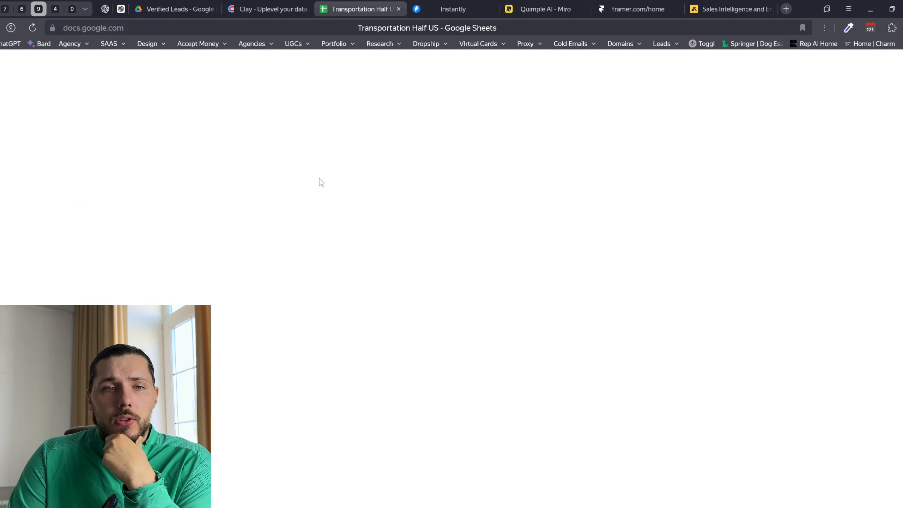
pyautogui.click(466, 332)
pyautogui.moveTo(692, 316); pyautogui.dragTo(38, 149)
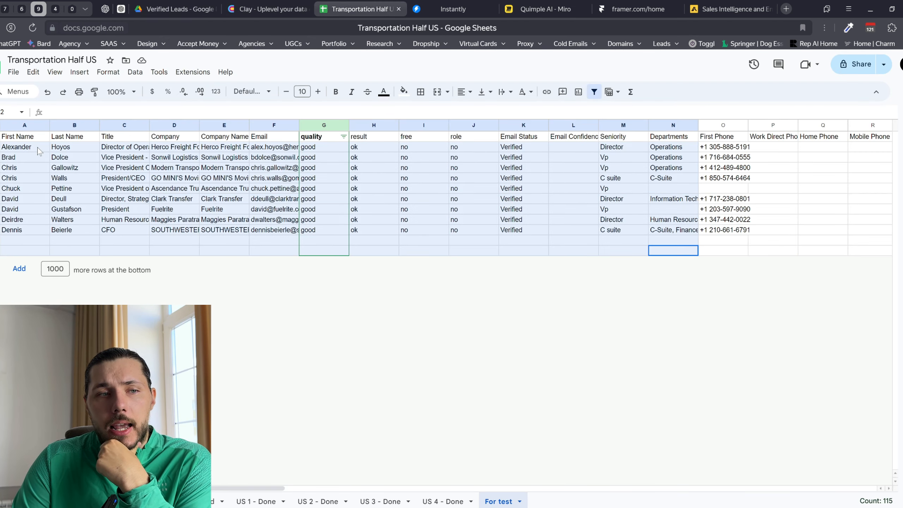
pyautogui.click(719, 382)
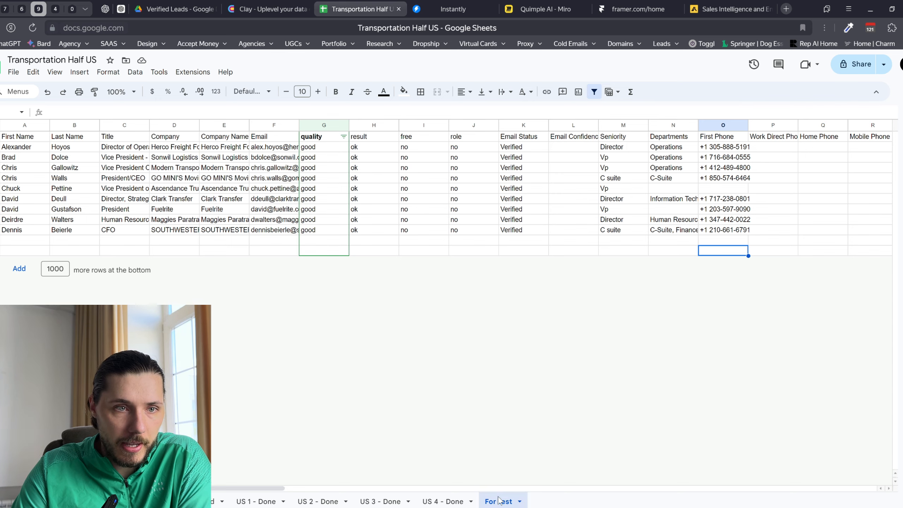
pyautogui.moveTo(30, 147); pyautogui.dragTo(473, 252)
pyautogui.click(474, 251)
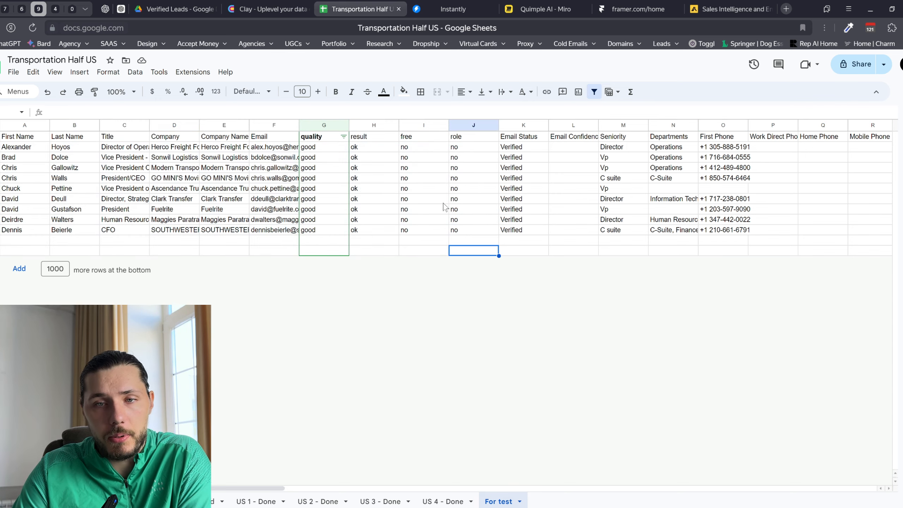
pyautogui.moveTo(237, 489); pyautogui.dragTo(212, 487)
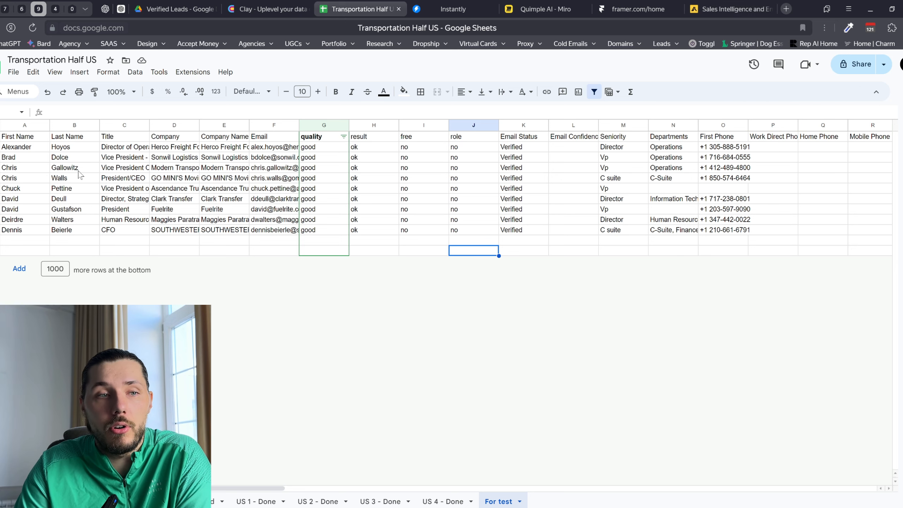
pyautogui.moveTo(26, 152); pyautogui.dragTo(653, 254)
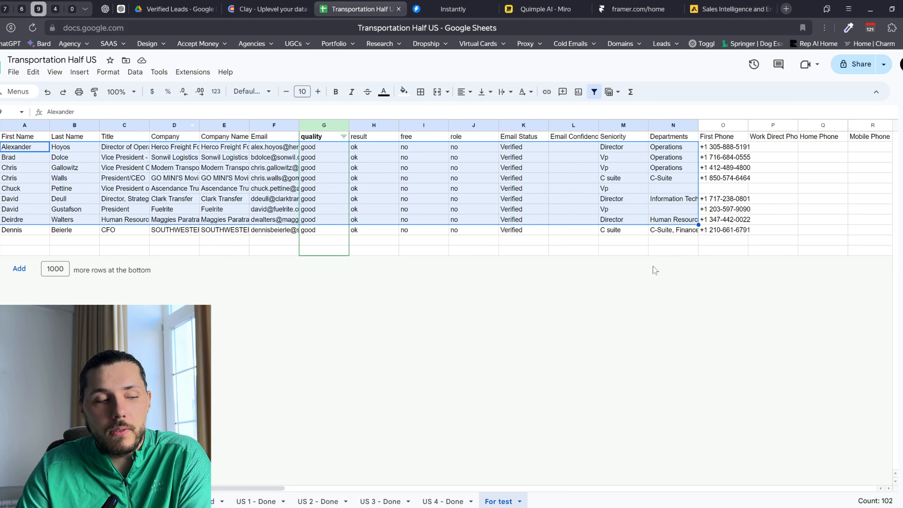
pyautogui.click(654, 268)
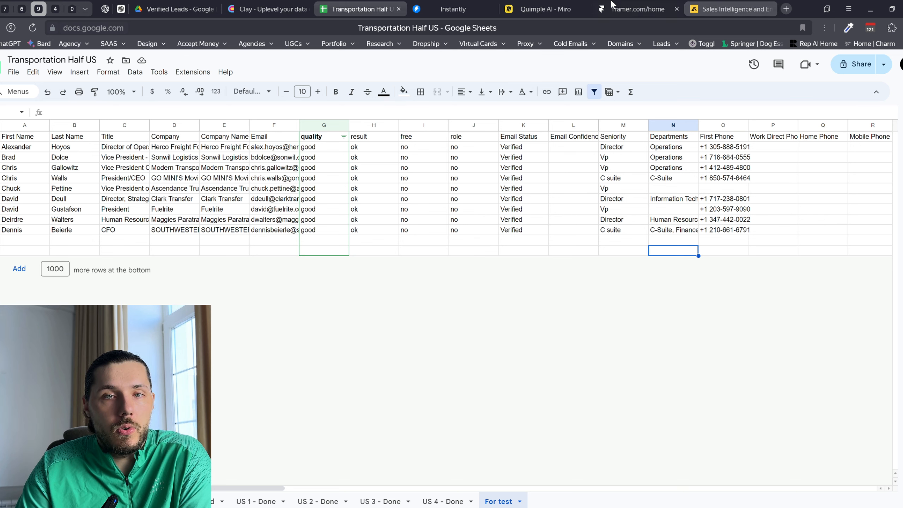
# - Circle the Apollo box on the Miro board and draw a stroke toward MillionVerifier
pyautogui.click(544, 9)
pyautogui.click(770, 9)
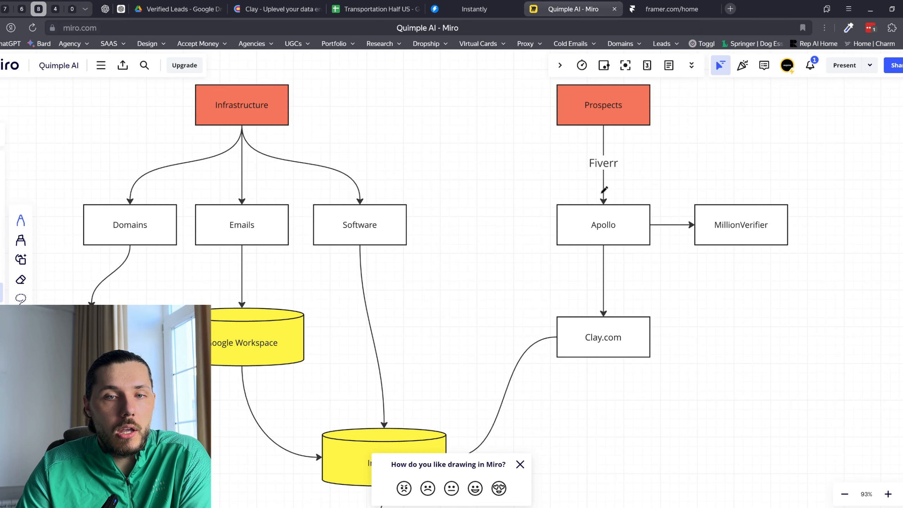
pyautogui.moveTo(615, 181)
pyautogui.mouseDown()
pyautogui.moveTo(557, 241)
pyautogui.moveTo(578, 217)
pyautogui.mouseUp()
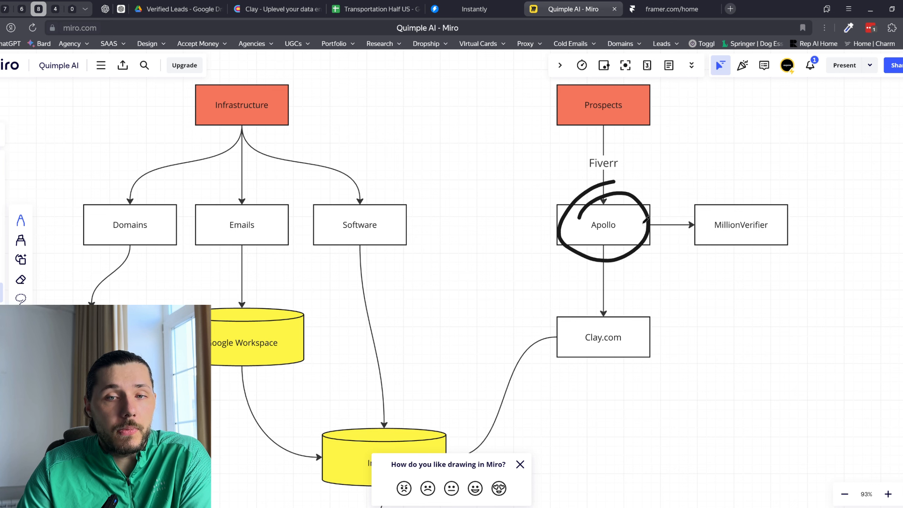
pyautogui.moveTo(645, 222); pyautogui.dragTo(683, 223)
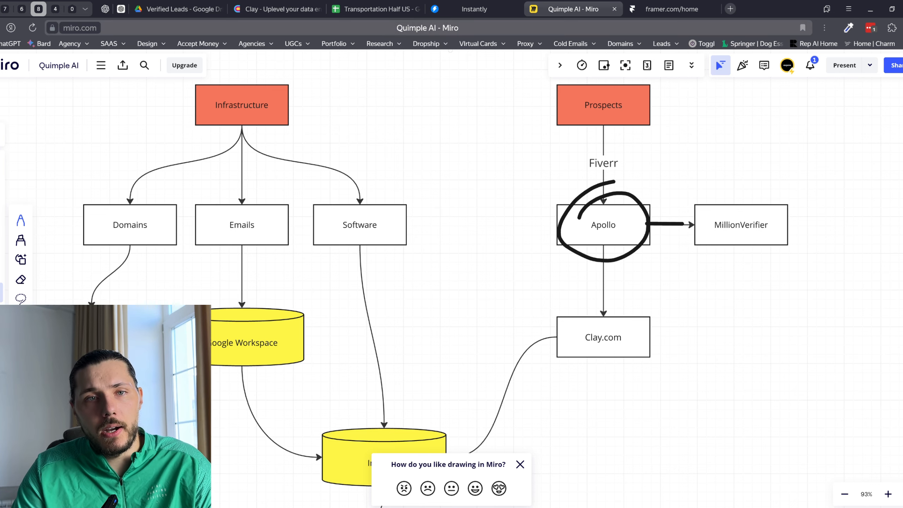
pyautogui.click(373, 9)
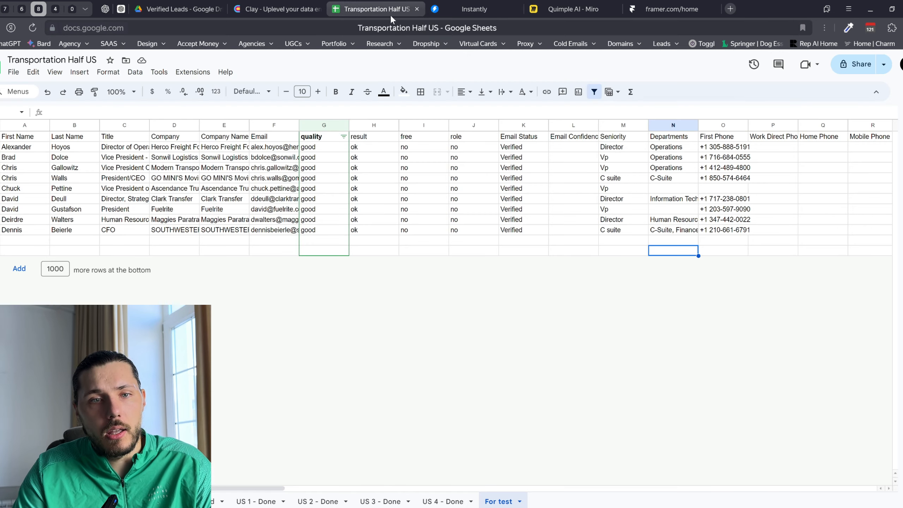
# - Add a filter to quality column G on the full lead list sheet
pyautogui.click(343, 136)
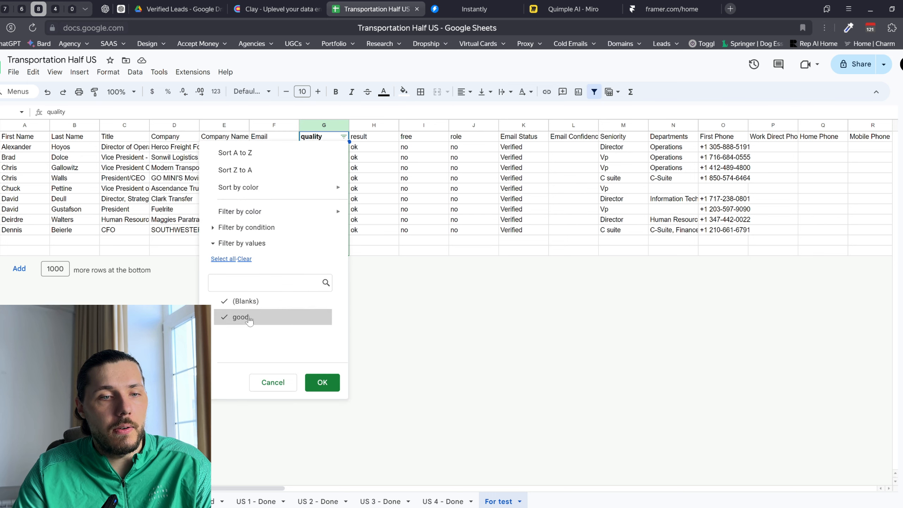
pyautogui.click(279, 384)
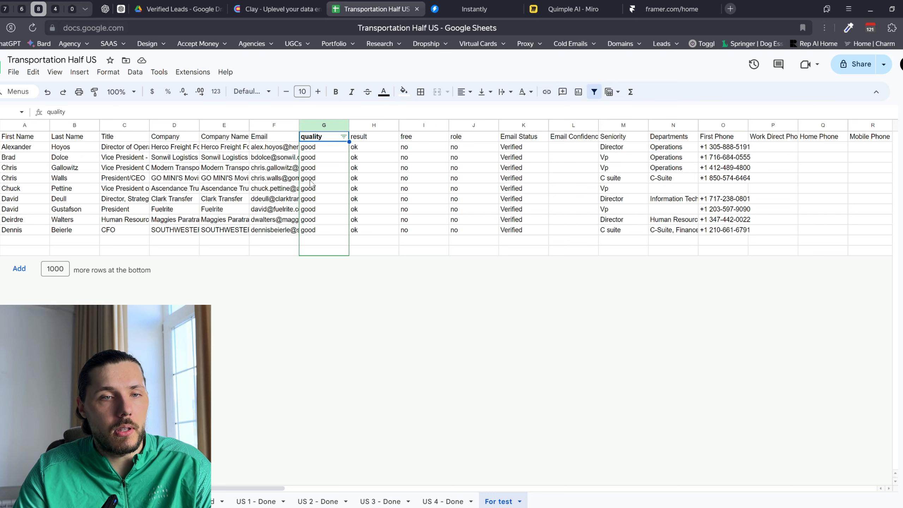
pyautogui.click(206, 502)
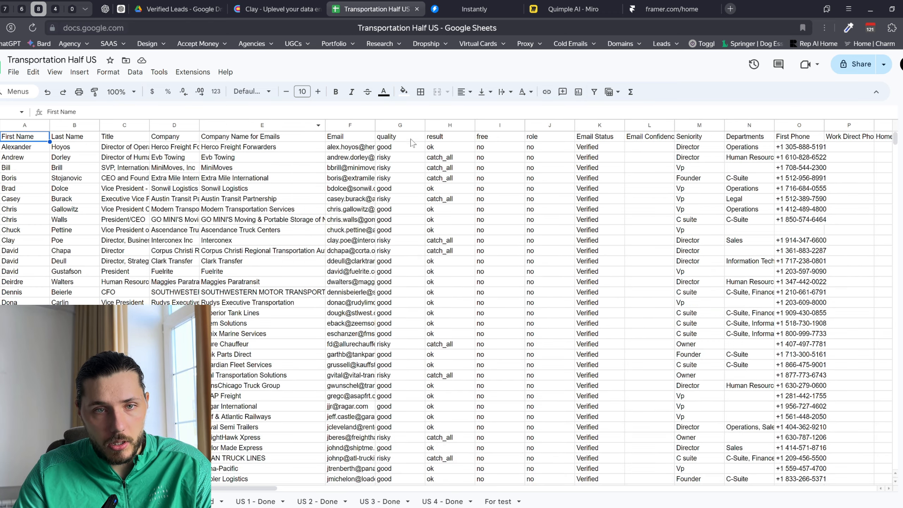
pyautogui.click(412, 128)
pyautogui.hotkey('ctrl', 'shift', 'l')
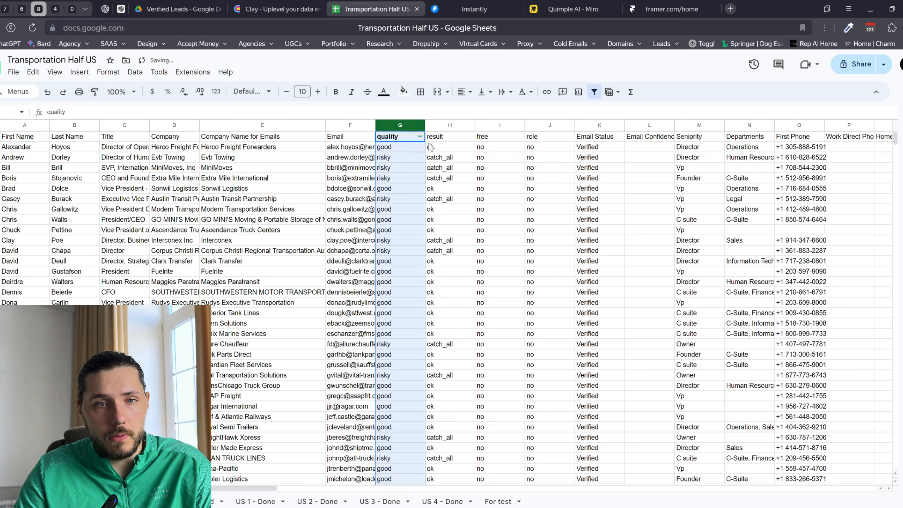
pyautogui.click(420, 137)
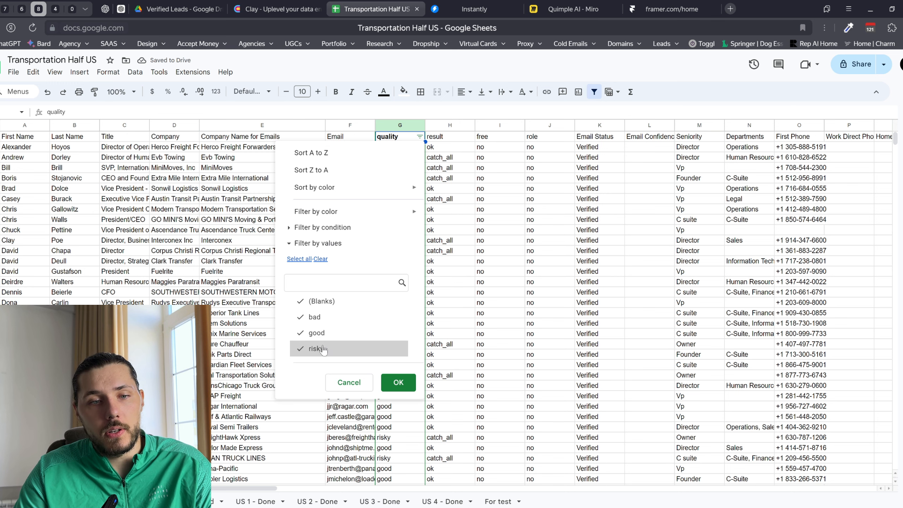
pyautogui.click(369, 382)
# - Review the nine good-quality leads in G2:G10 on the For test sheet
pyautogui.click(498, 501)
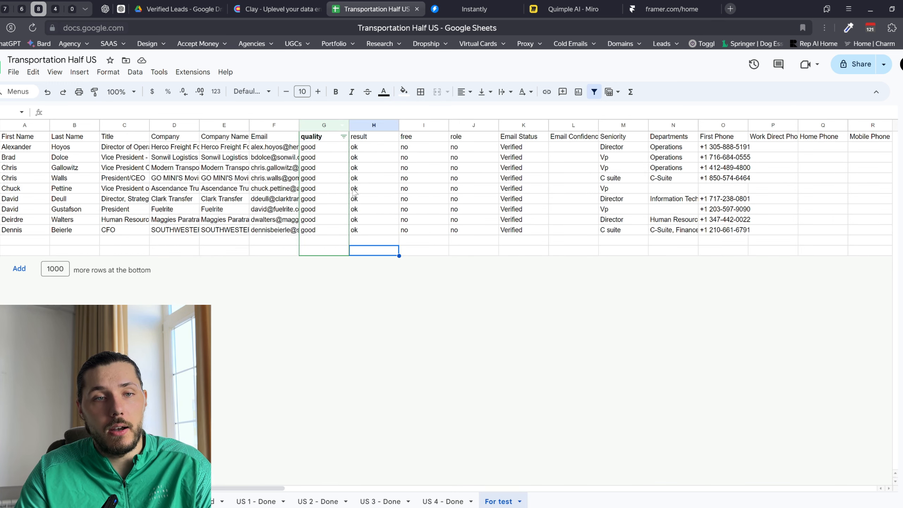
pyautogui.moveTo(322, 147); pyautogui.dragTo(321, 230)
pyautogui.click(473, 285)
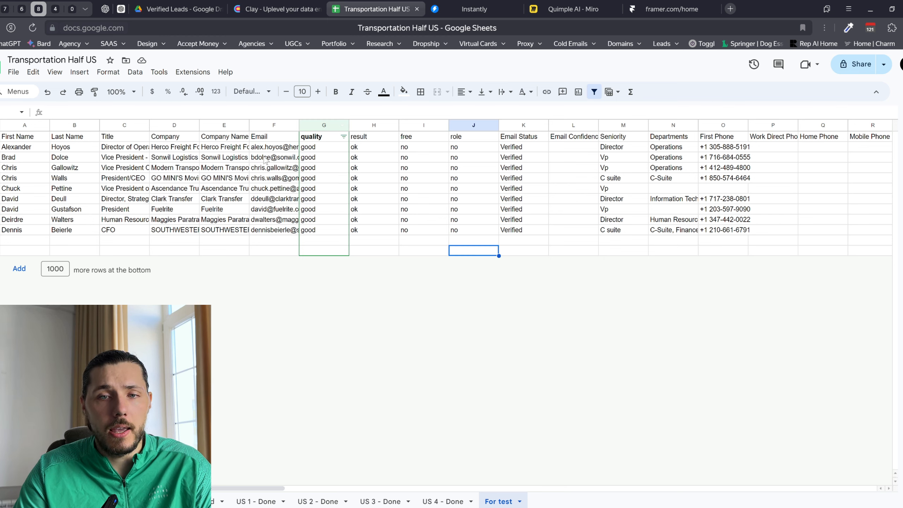
pyautogui.click(13, 72)
pyautogui.moveTo(80, 196)
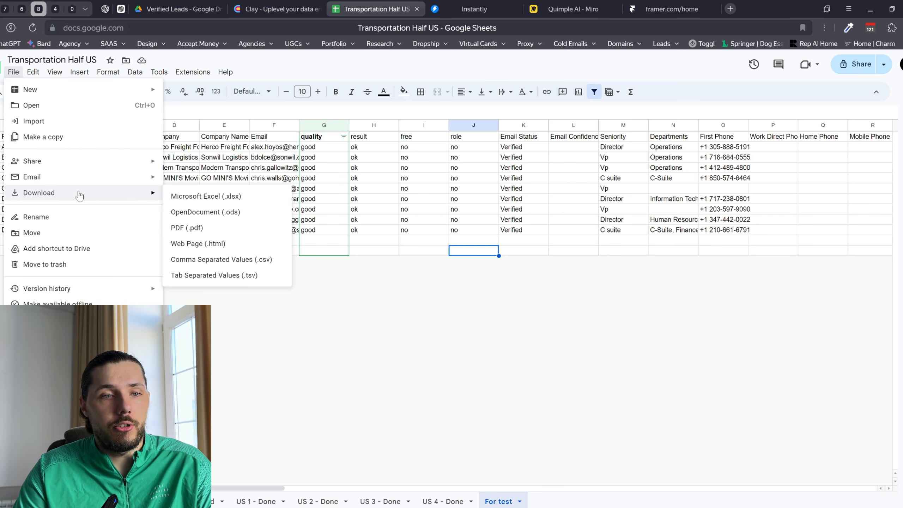
pyautogui.rightClick(263, 263)
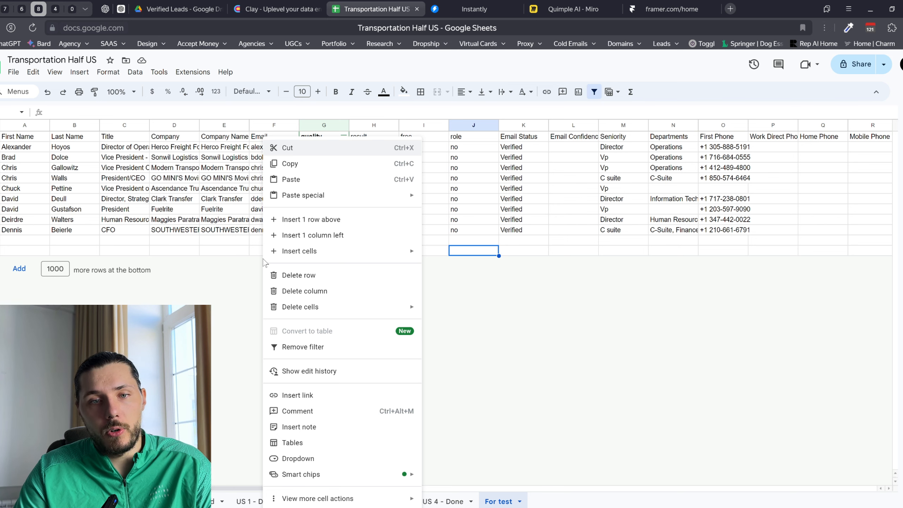
pyautogui.click(511, 307)
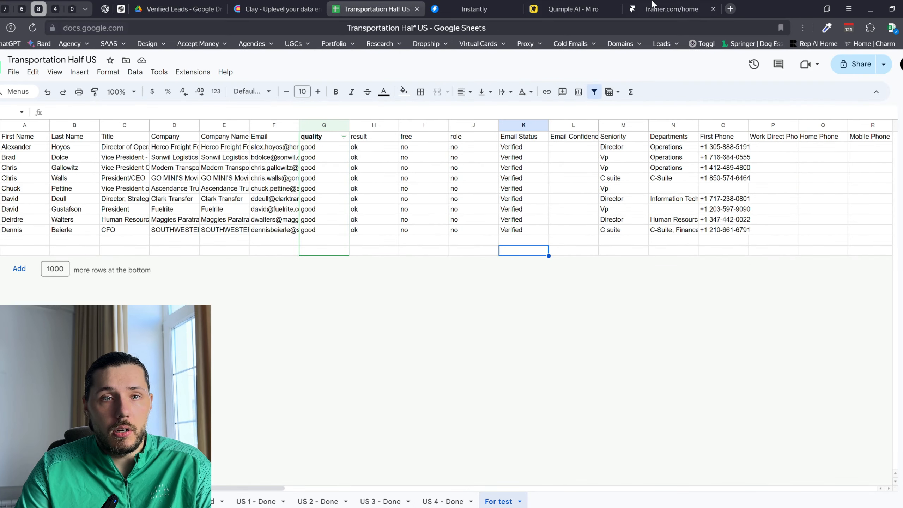
# - Open the Test campaign's Leads tab in Instantly and cancel the Add Leads options
pyautogui.click(475, 9)
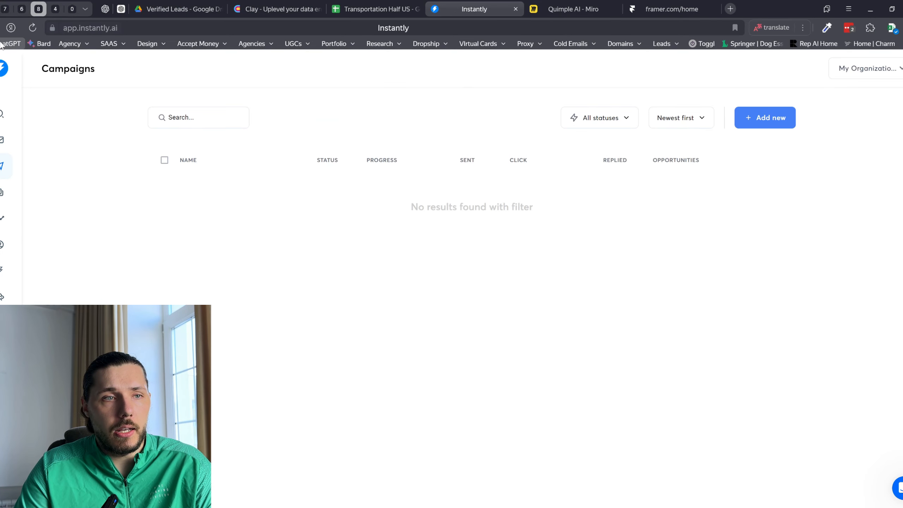
pyautogui.click(32, 29)
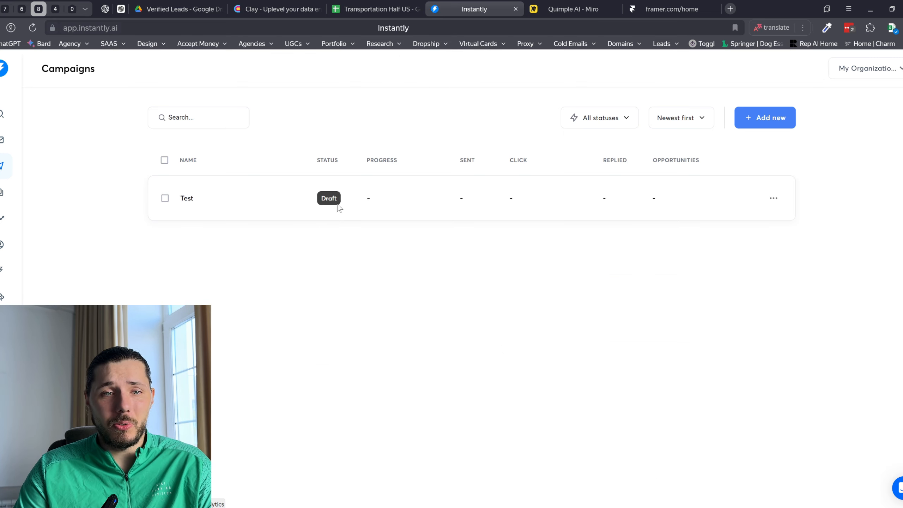
pyautogui.click(243, 201)
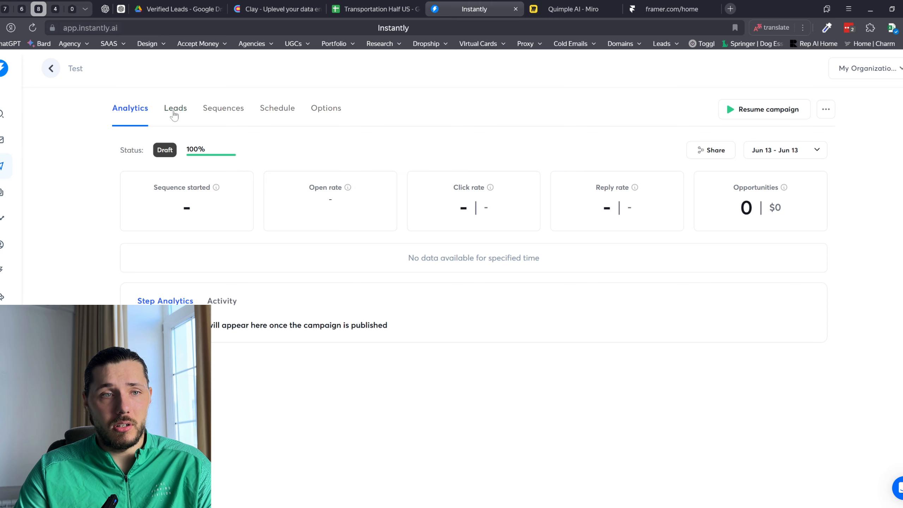
pyautogui.click(175, 109)
pyautogui.click(807, 149)
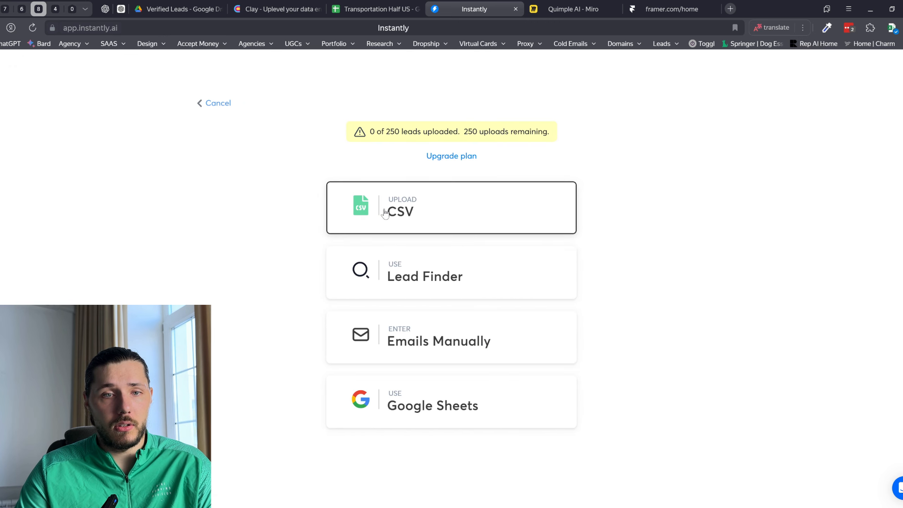
pyautogui.click(225, 104)
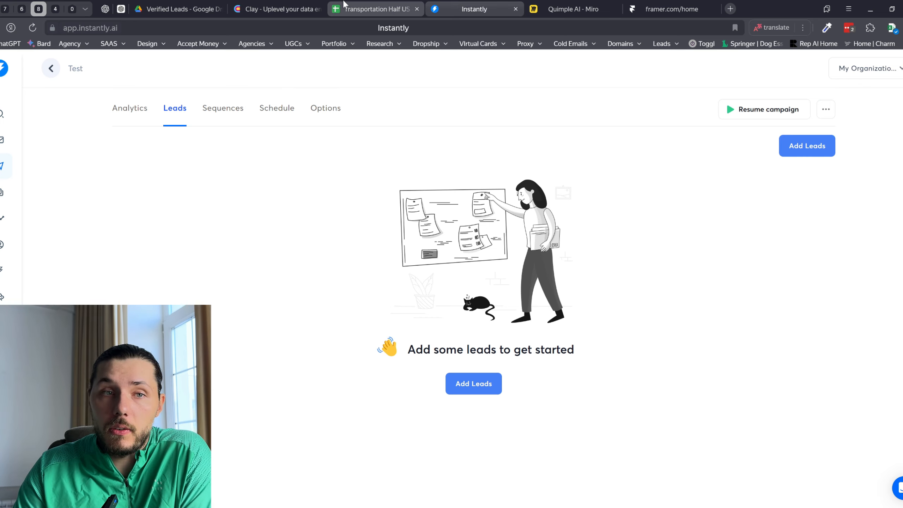
pyautogui.click(298, 5)
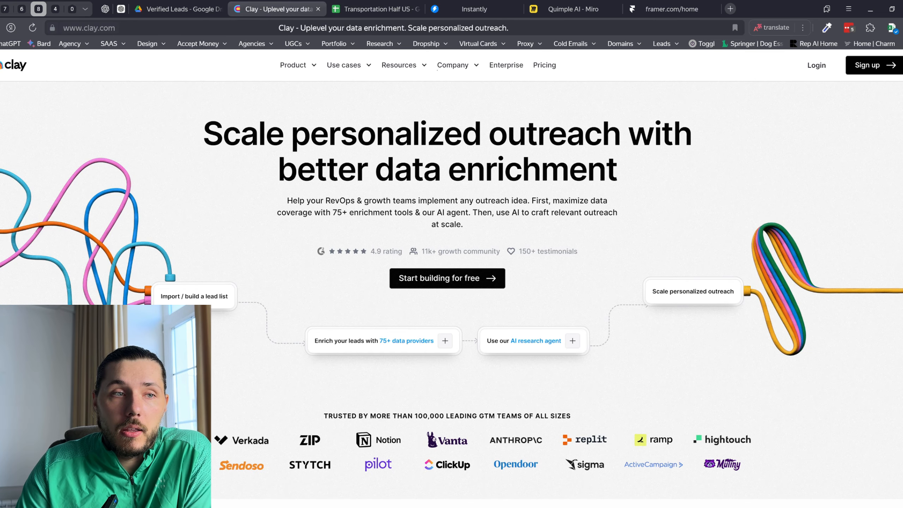
# - Start a Clay sign-up, entering the full name and picking the saved e-mail address
pyautogui.click(864, 70)
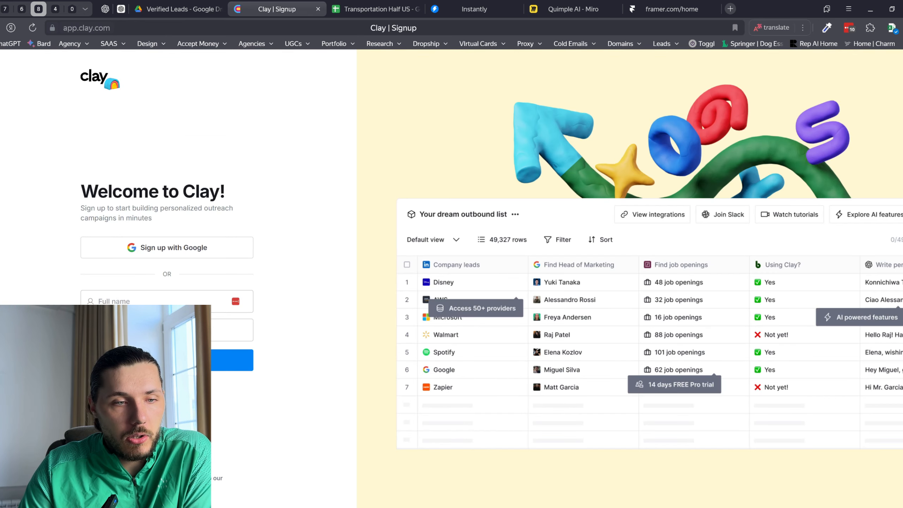
pyautogui.click(167, 305)
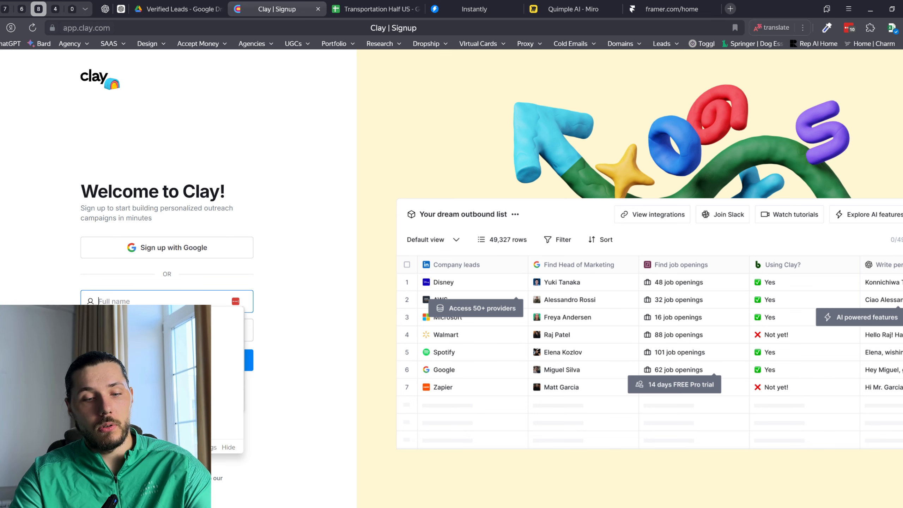
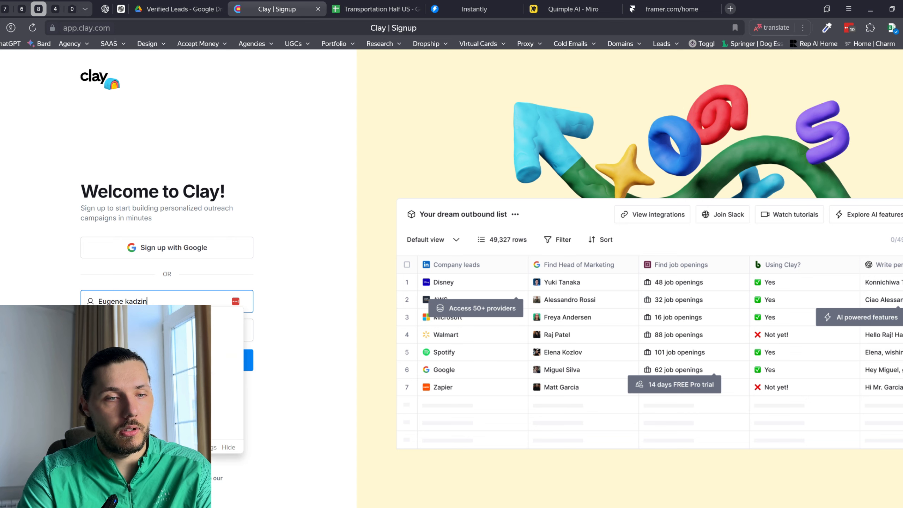
pyautogui.press('Tab')
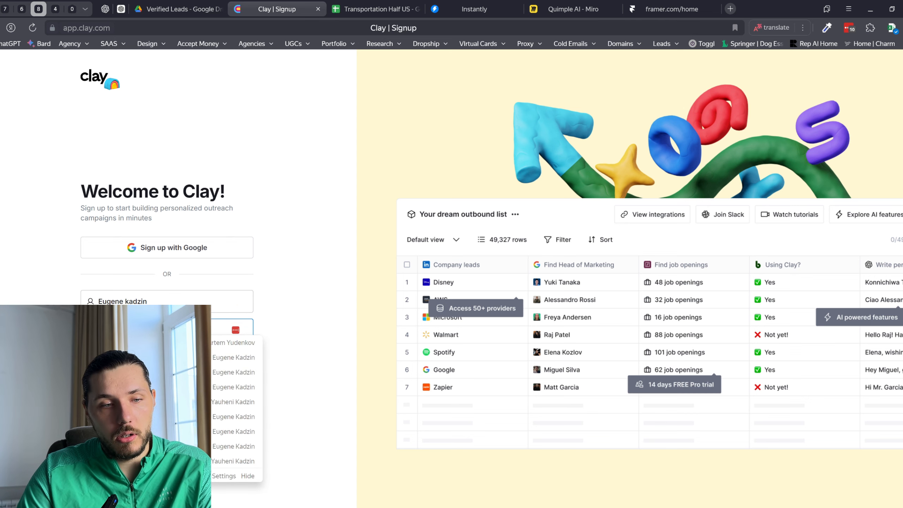
pyautogui.write('e')
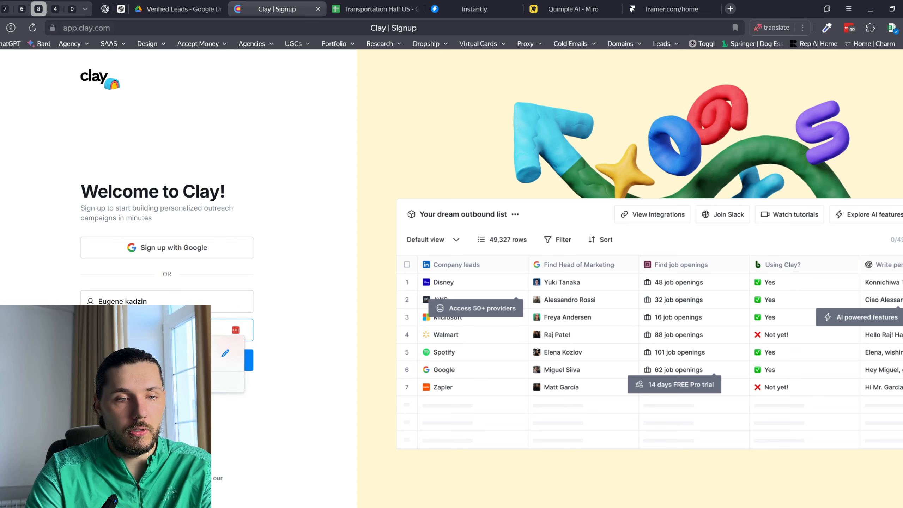
pyautogui.write('ugene')
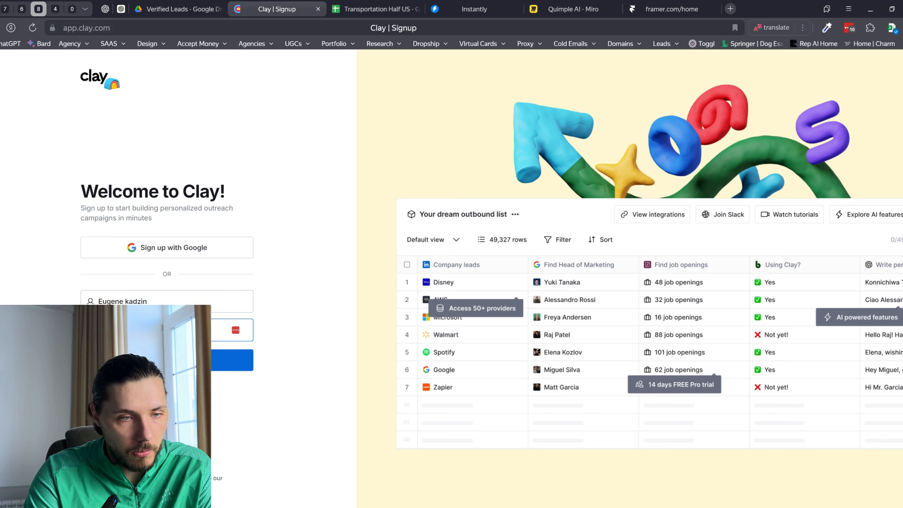
pyautogui.press('BackSpace')
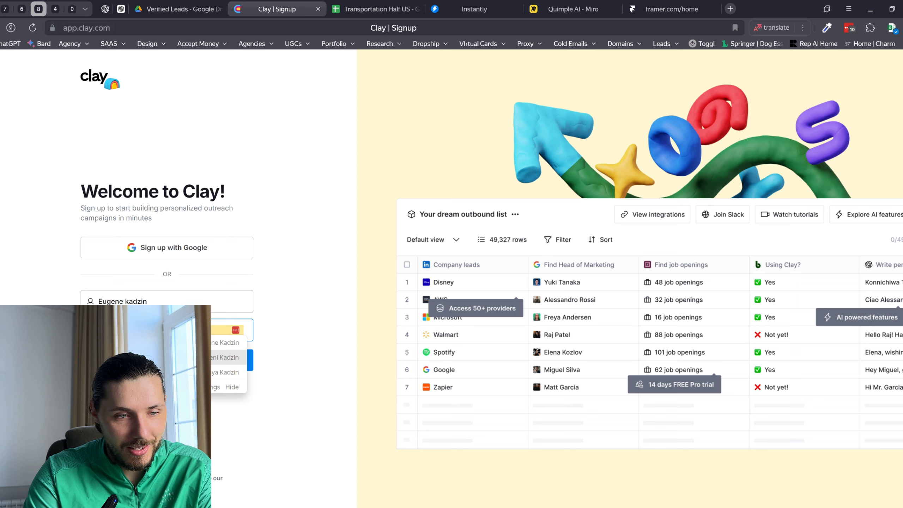
pyautogui.press('BackSpace')
# - Enter the account password and submit the sign-up form
pyautogui.click(273, 280)
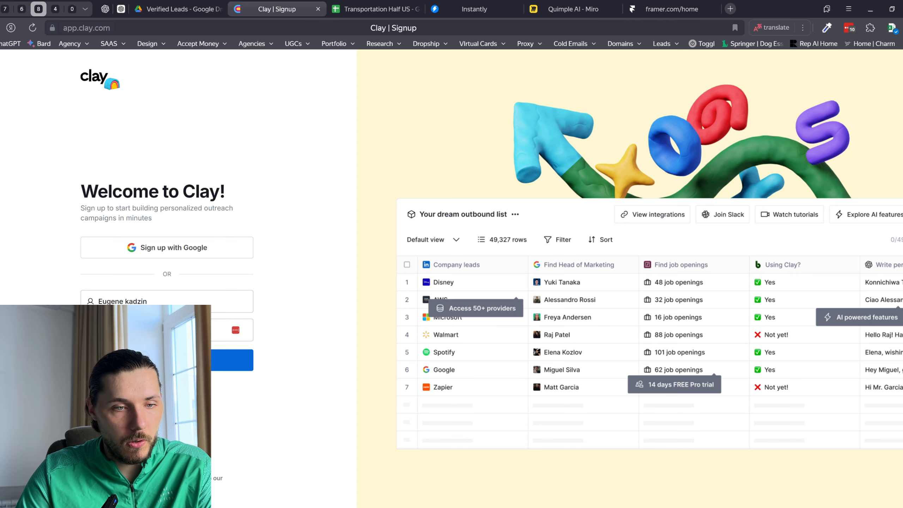
pyautogui.click(192, 361)
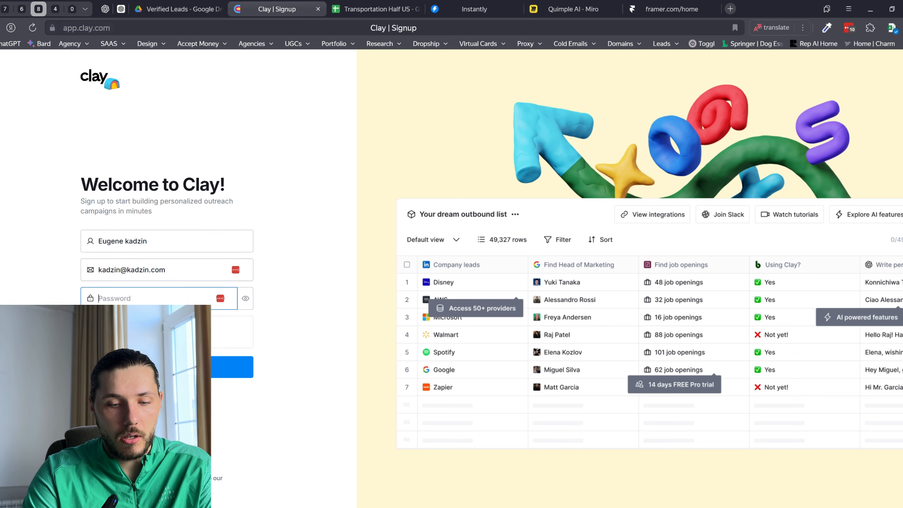
pyautogui.write('••••••••••')
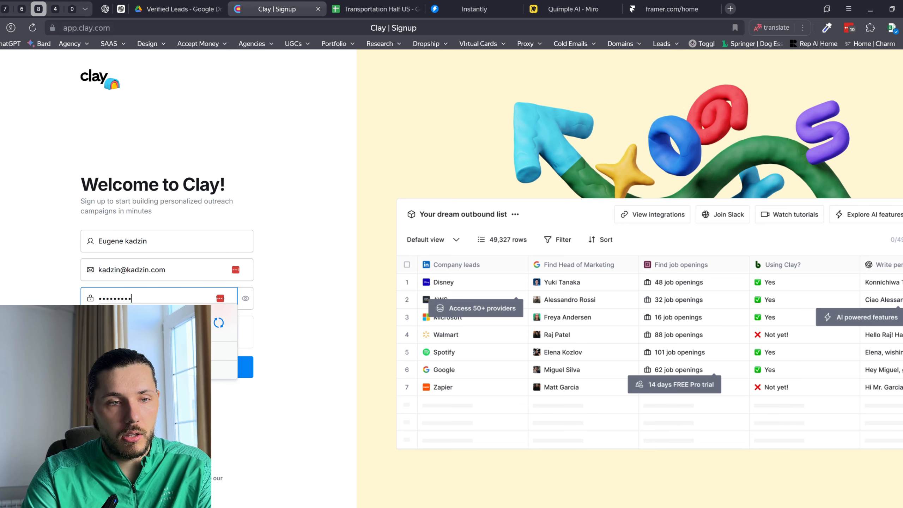
pyautogui.click(240, 367)
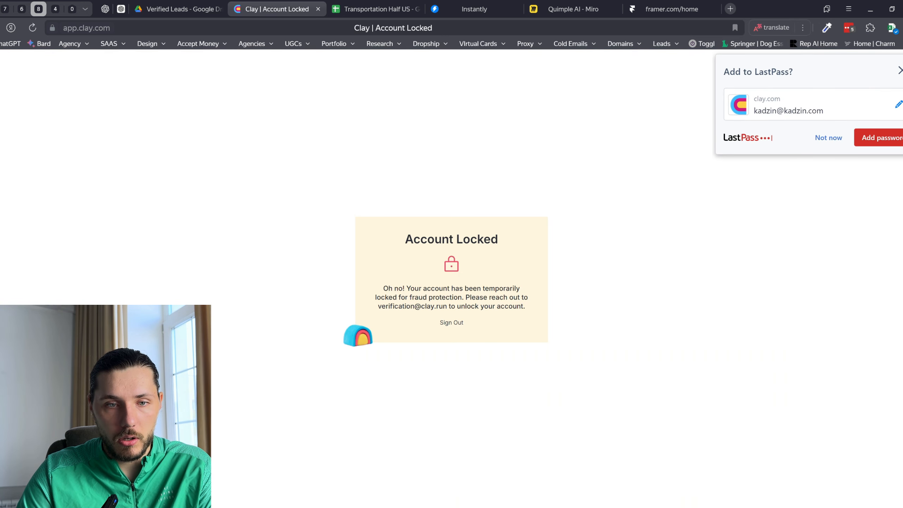
# - Decline LastPass's save prompt and go back from the Account Locked page
pyautogui.moveTo(467, 288); pyautogui.dragTo(516, 297)
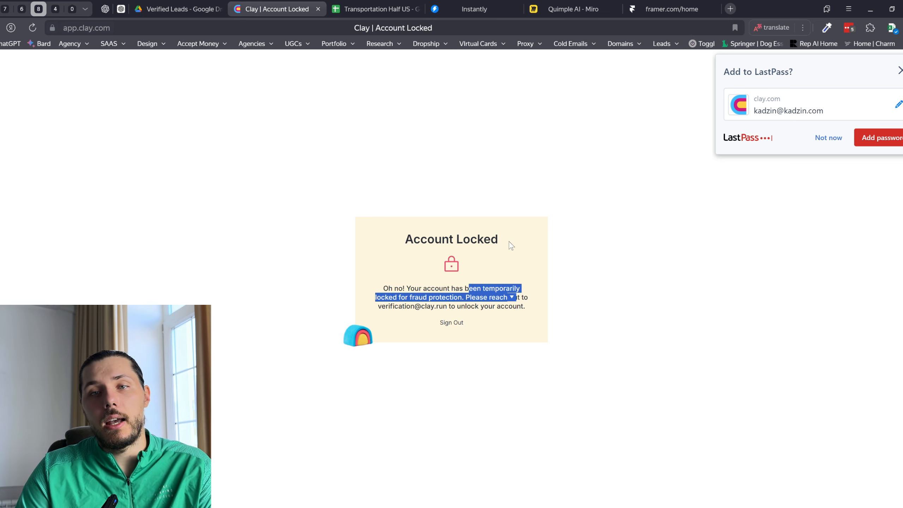
pyautogui.click(832, 139)
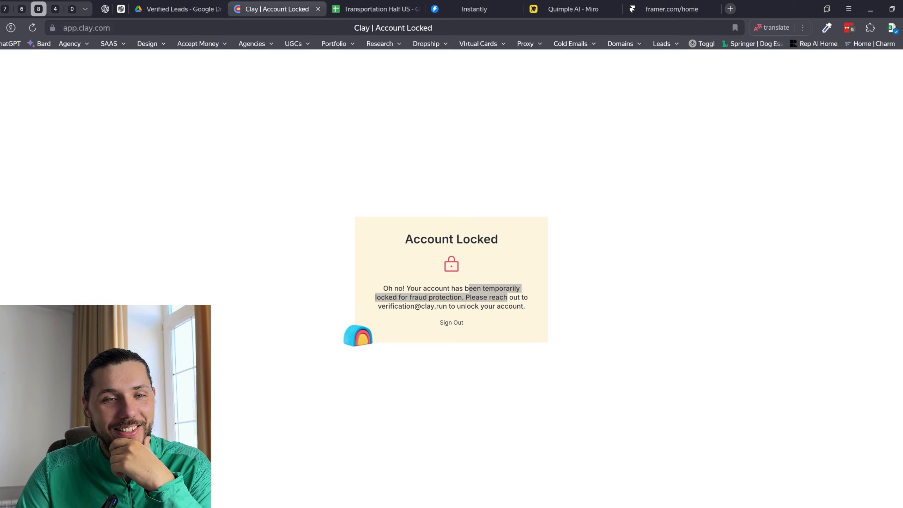
pyautogui.click(11, 28)
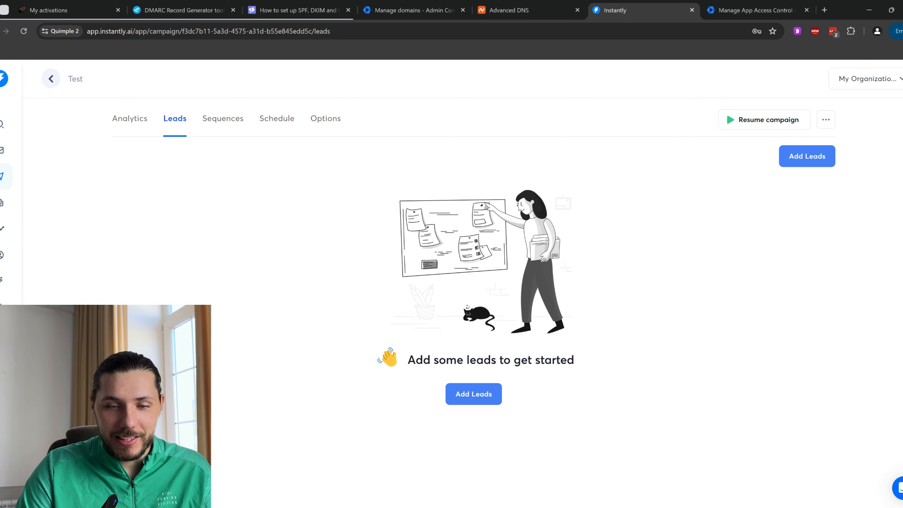
pyautogui.click(604, 507)
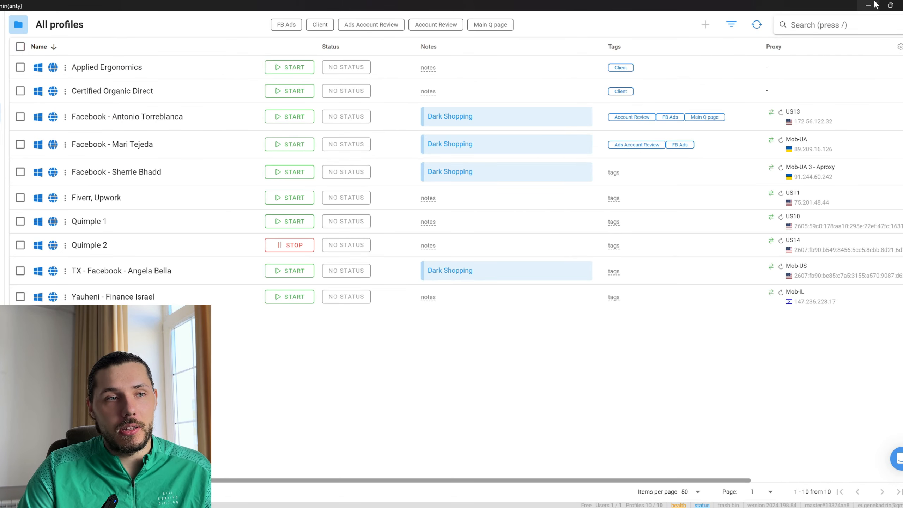
pyautogui.click(868, 5)
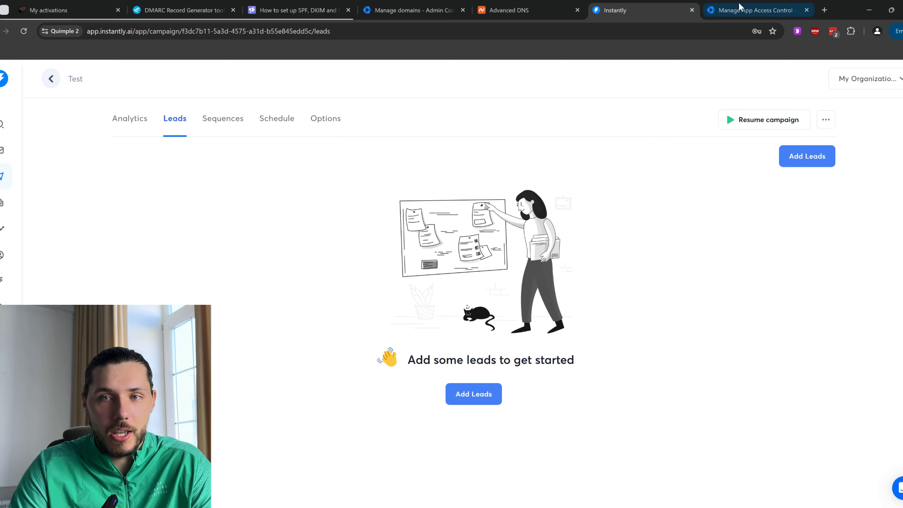
# - Load clay.com's sign-up page in a new tab, then refresh Google Admin's Manage domains page
pyautogui.click(825, 10)
pyautogui.write('cla')
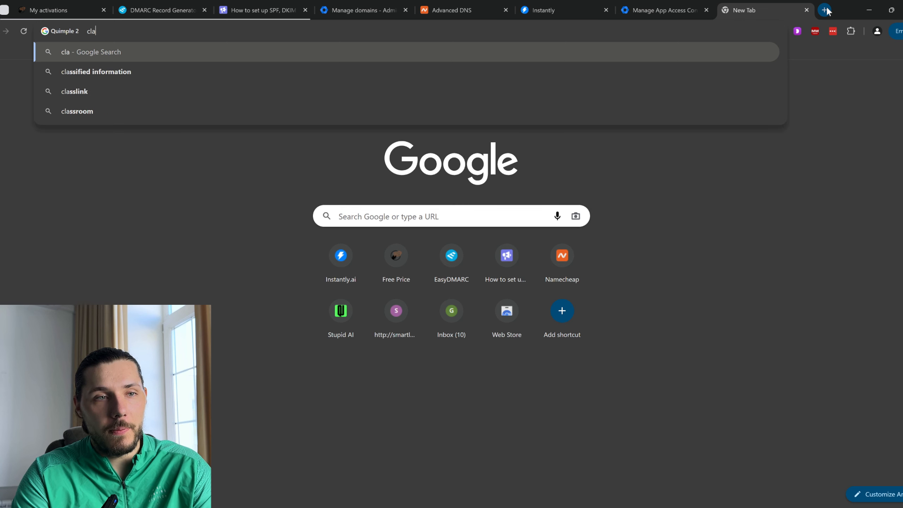
pyautogui.write('y.com')
pyautogui.press('Return')
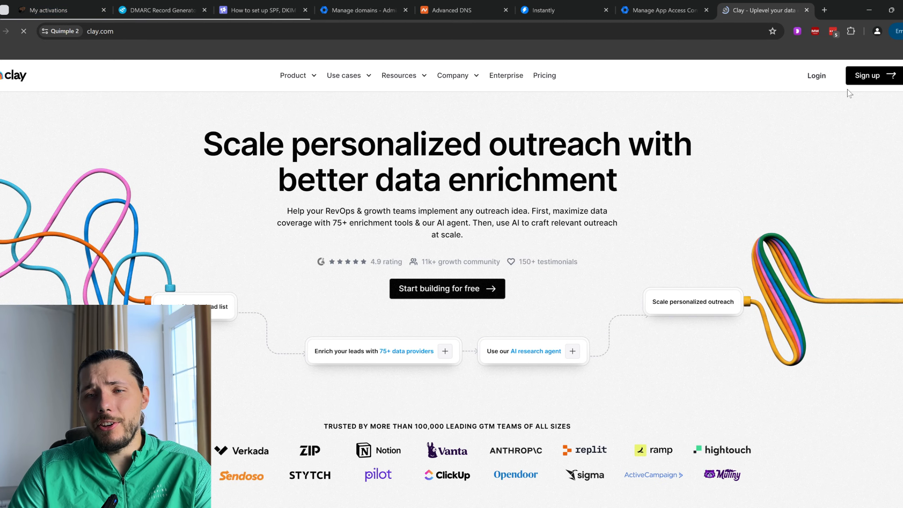
pyautogui.click(882, 76)
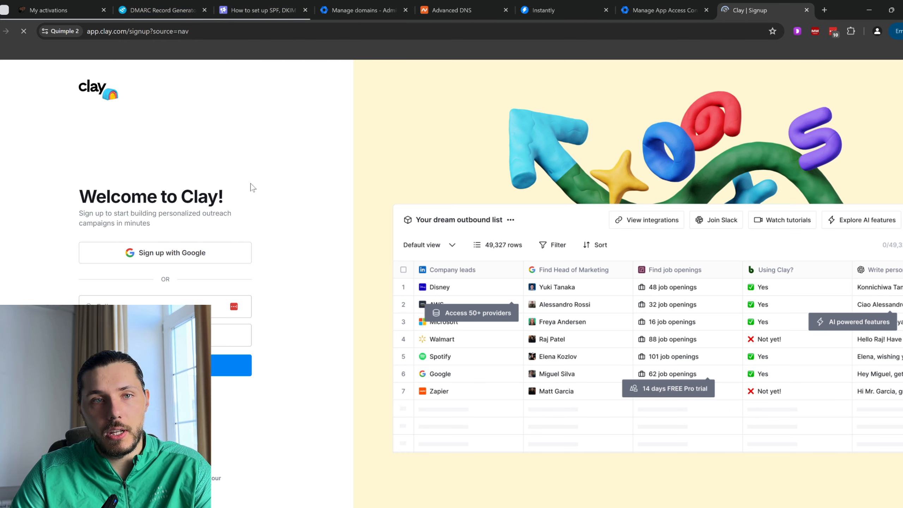
pyautogui.click(380, 1)
pyautogui.click(22, 31)
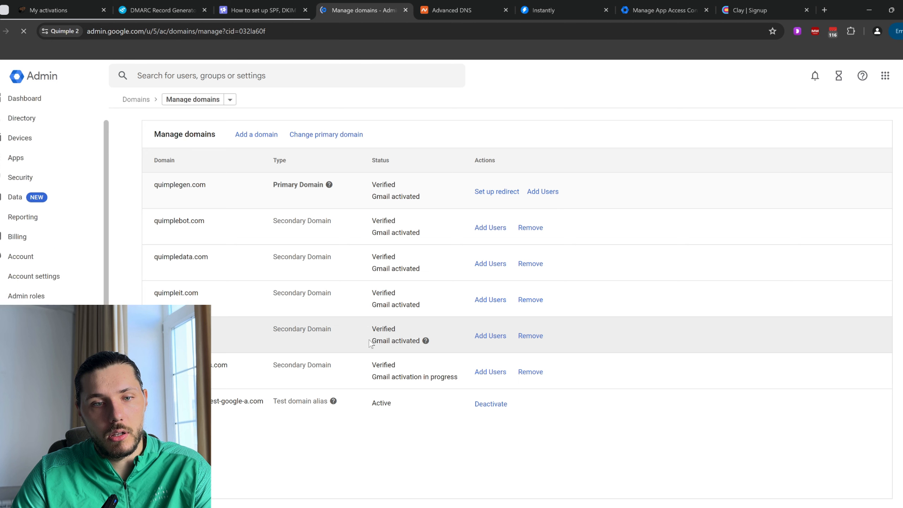
# - Open Gmail in a new tab from the Google apps launcher and check the signed-in address
pyautogui.click(886, 82)
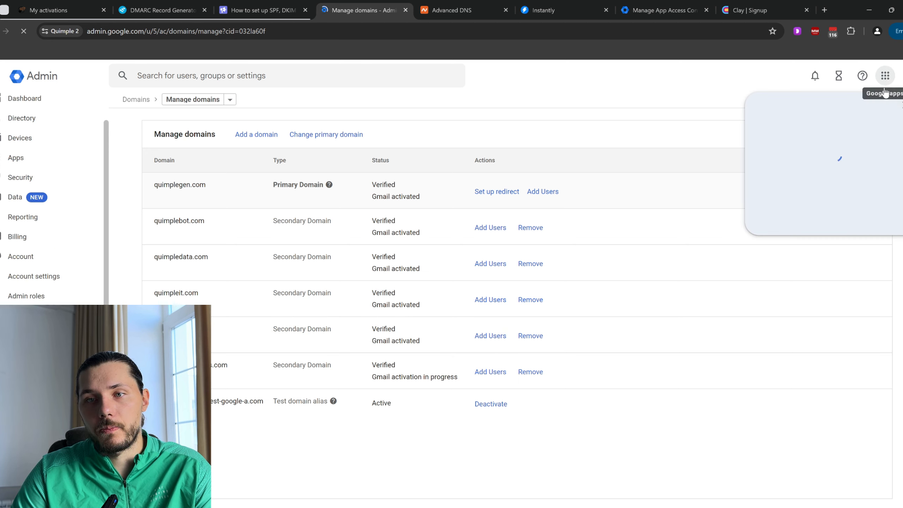
pyautogui.rightClick(828, 170)
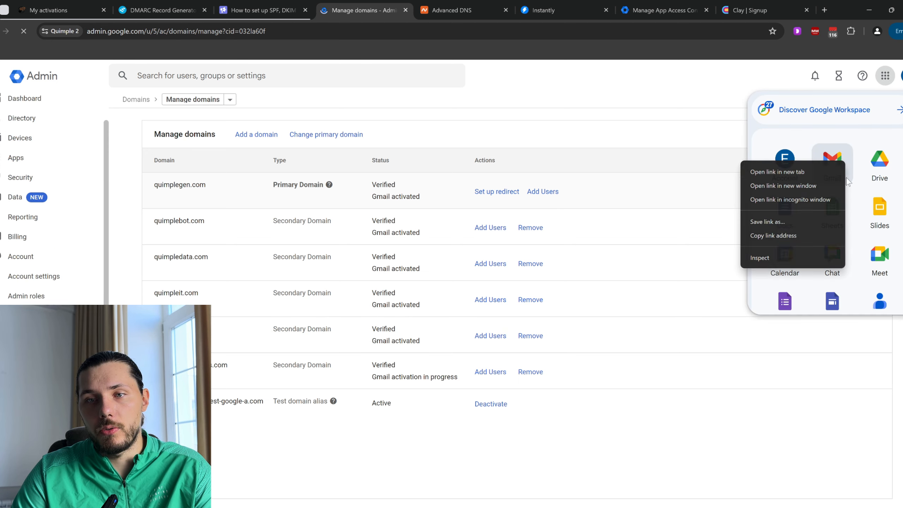
pyautogui.click(818, 174)
pyautogui.moveTo(403, 6); pyautogui.dragTo(665, 3)
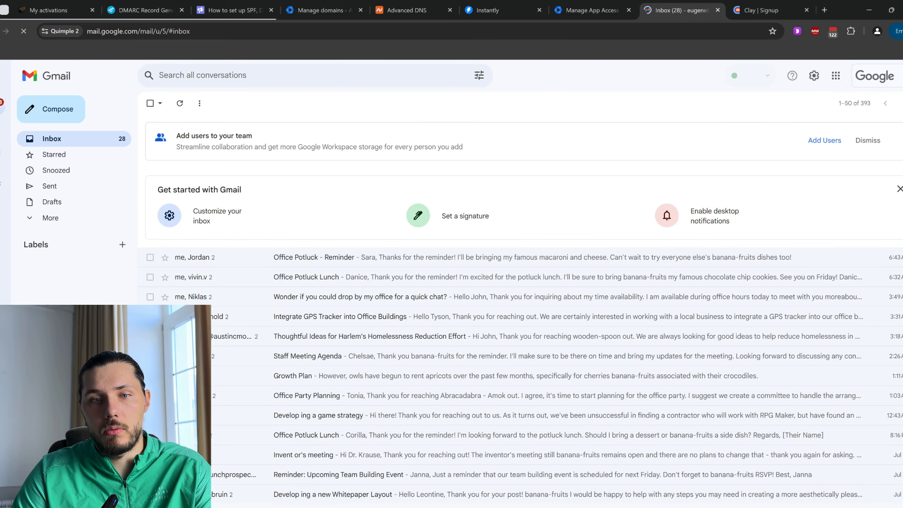
pyautogui.click(901, 76)
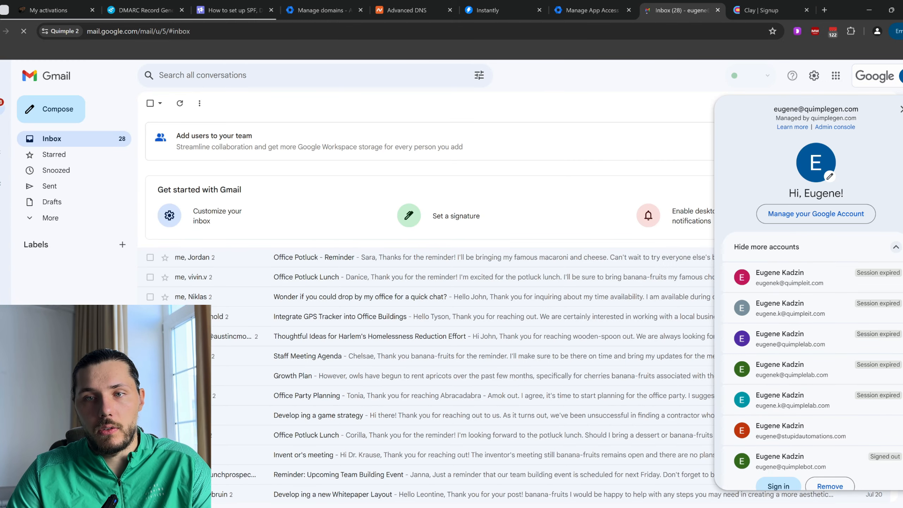
pyautogui.moveTo(774, 109); pyautogui.dragTo(856, 109)
# - Resubmit Clay's sign-up with the name, primary-domain e-mail address and a password
pyautogui.click(737, 9)
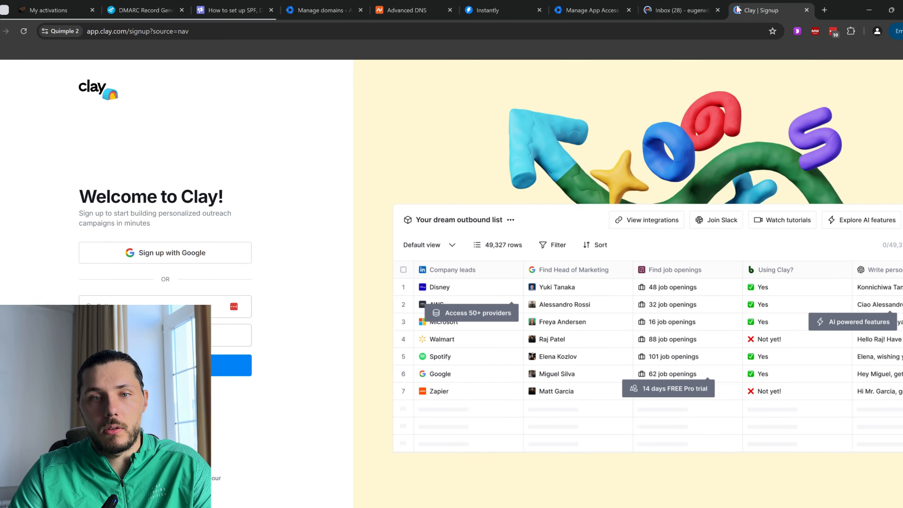
pyautogui.click(182, 301)
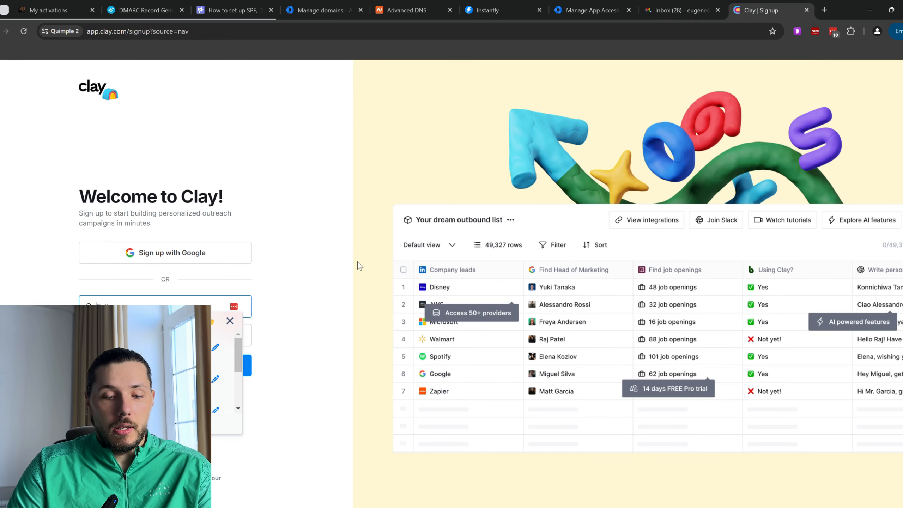
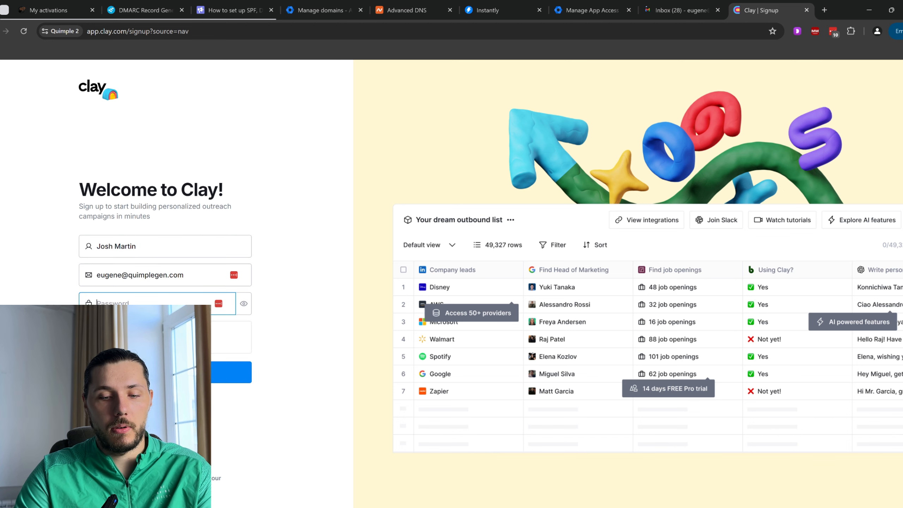
pyautogui.write('•••••')
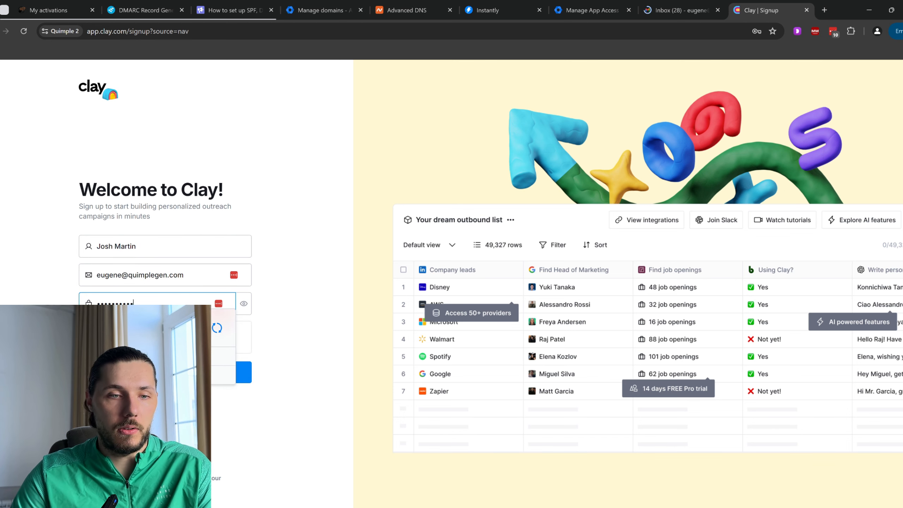
pyautogui.click(228, 396)
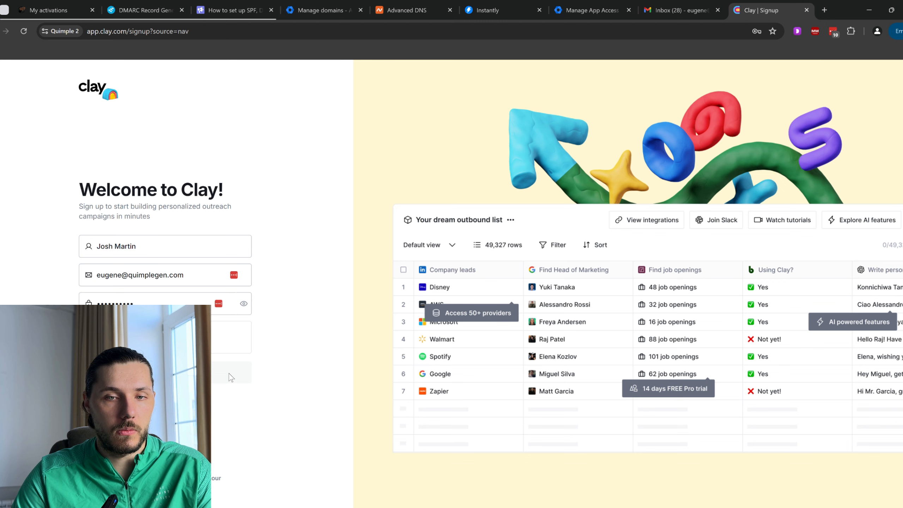
pyautogui.click(229, 373)
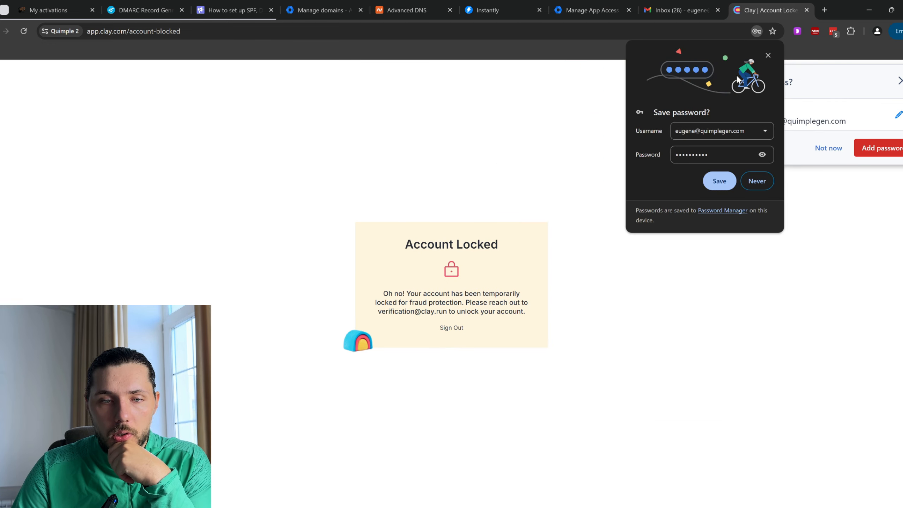
# - Close Chrome's Save password bubble
pyautogui.click(769, 55)
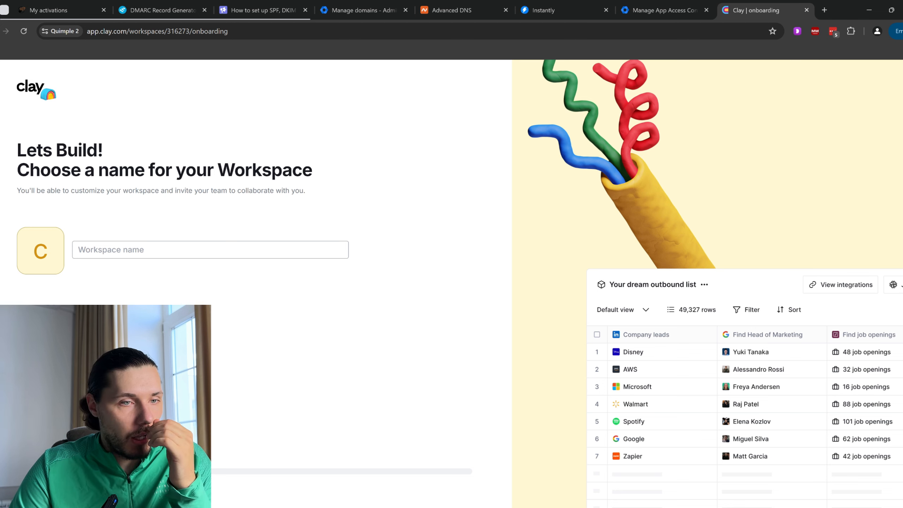
# - Name the new Clay workspace 'Test'
pyautogui.click(210, 249)
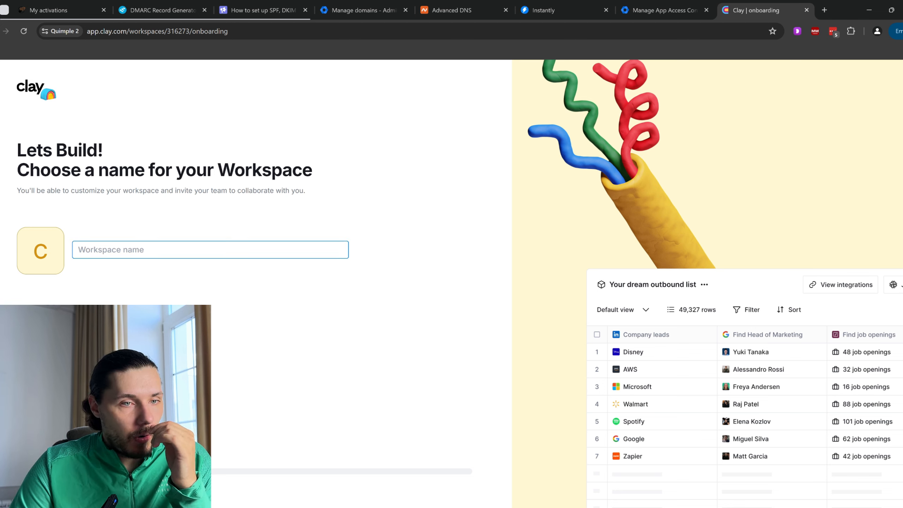
pyautogui.write('Test')
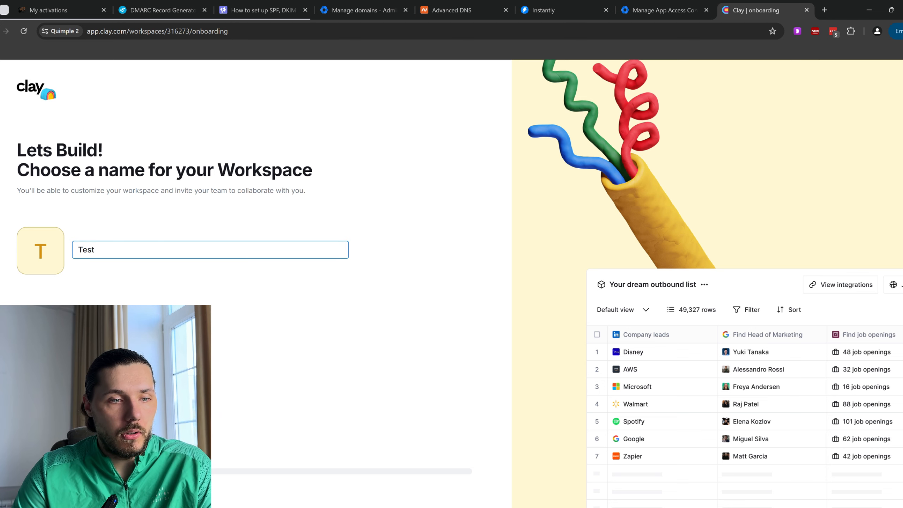
pyautogui.press('Return')
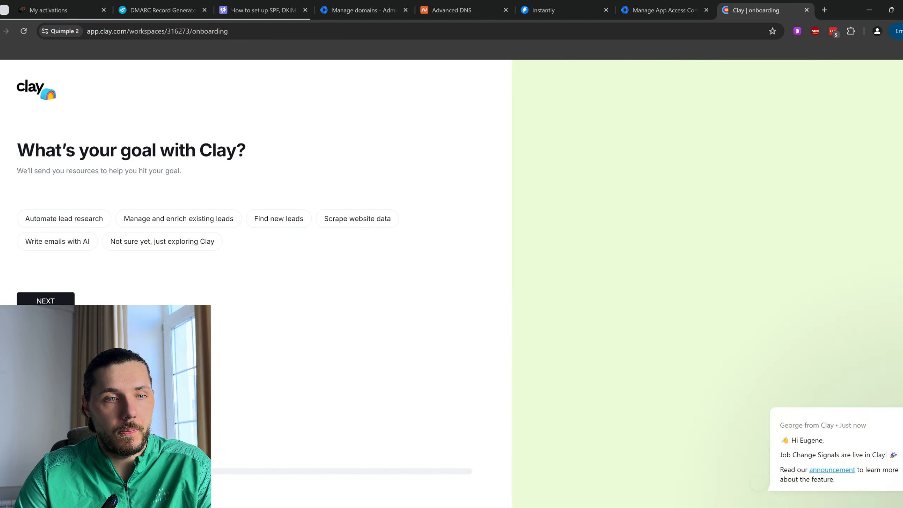
# - Answer the onboarding questions: Automate lead research, Salesforce, a skill level, and 'Google' as referral source
pyautogui.click(73, 219)
pyautogui.click(51, 301)
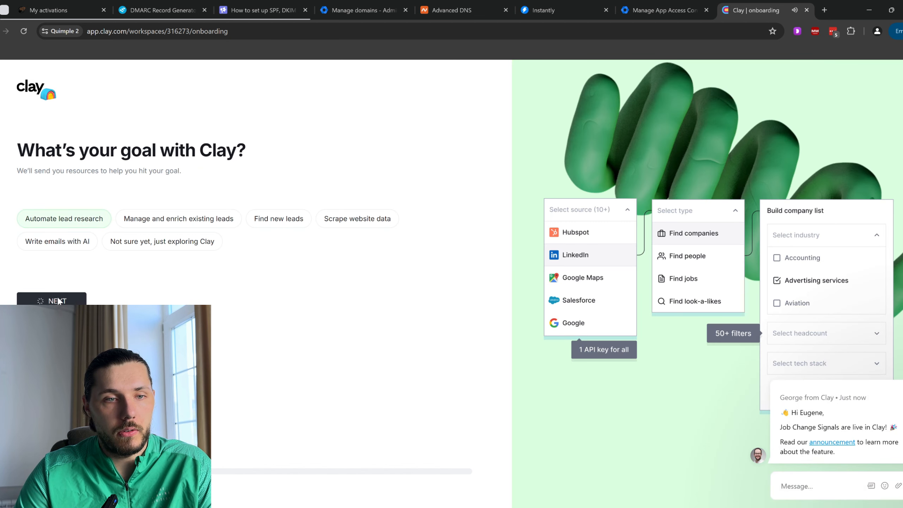
pyautogui.click(102, 219)
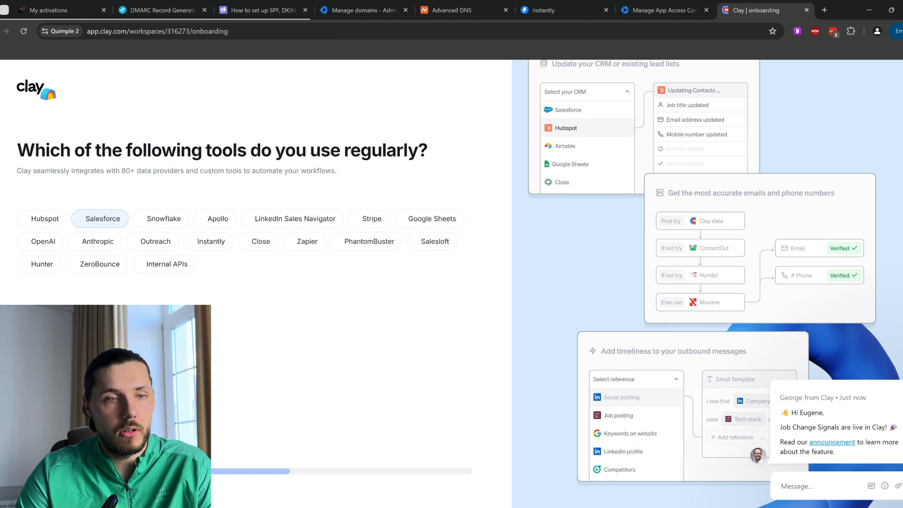
pyautogui.click(52, 322)
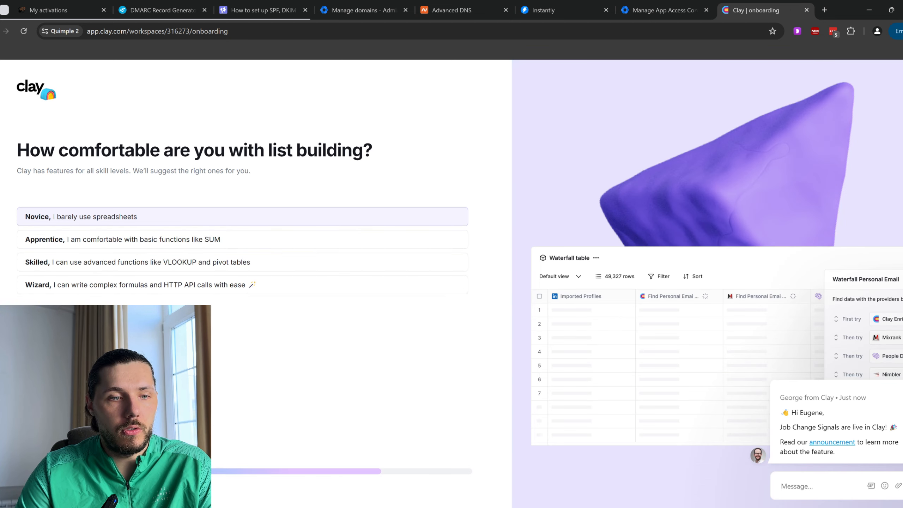
pyautogui.click(149, 217)
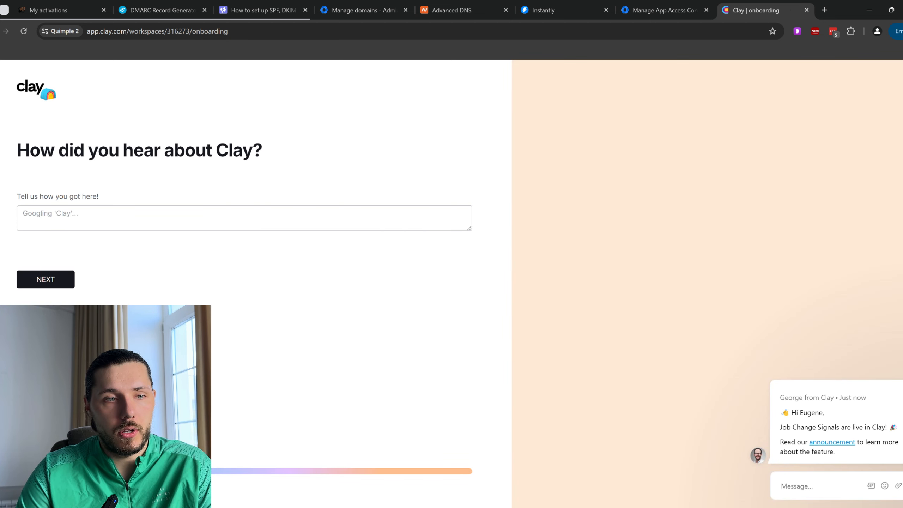
pyautogui.click(149, 217)
pyautogui.write('Google')
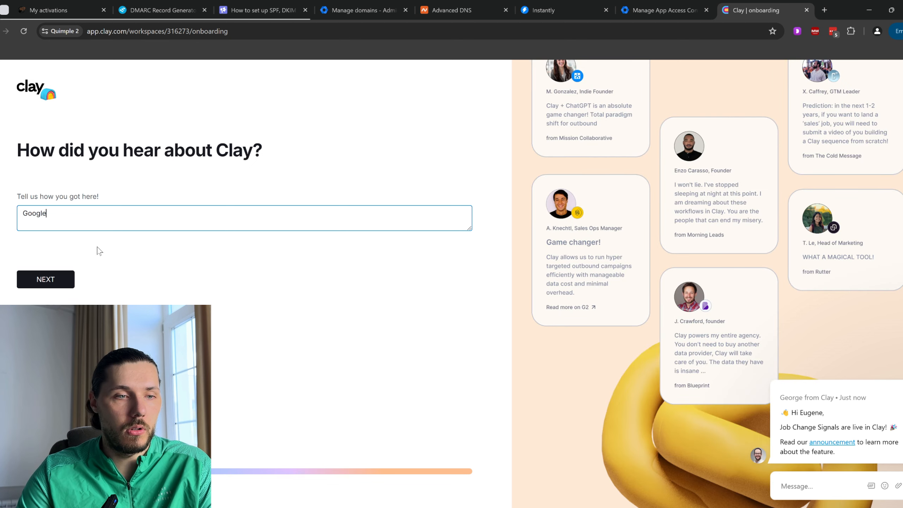
pyautogui.click(39, 283)
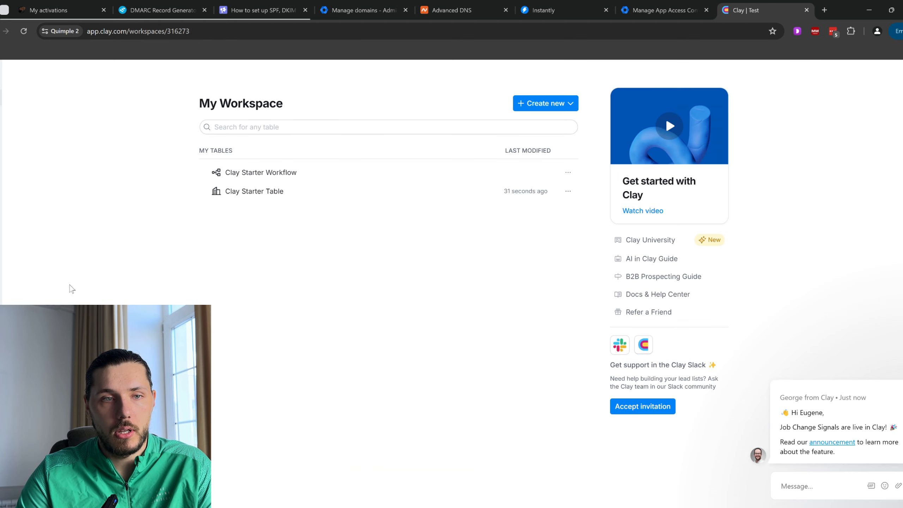
# - Start a new Clay table by importing companies from a CSV file
pyautogui.click(558, 108)
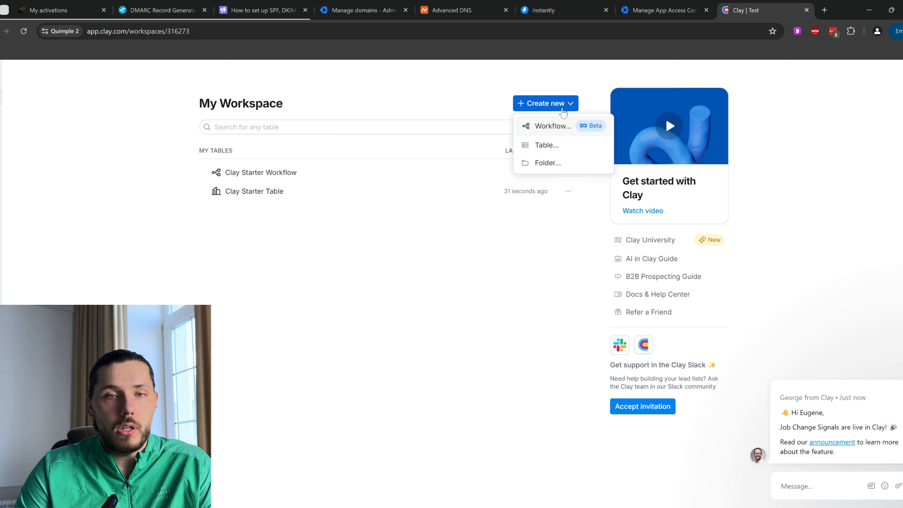
pyautogui.click(544, 145)
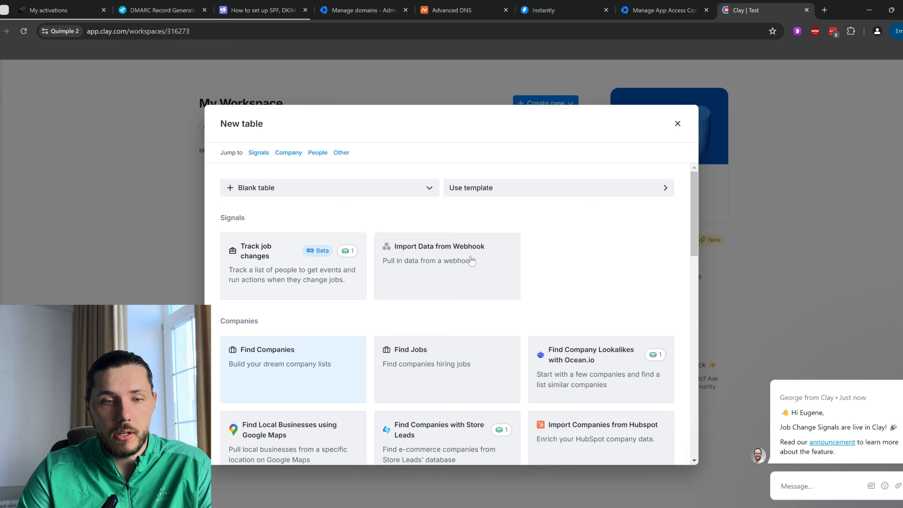
pyautogui.scroll(-6, 469, 258)
pyautogui.scroll(3, 462, 275)
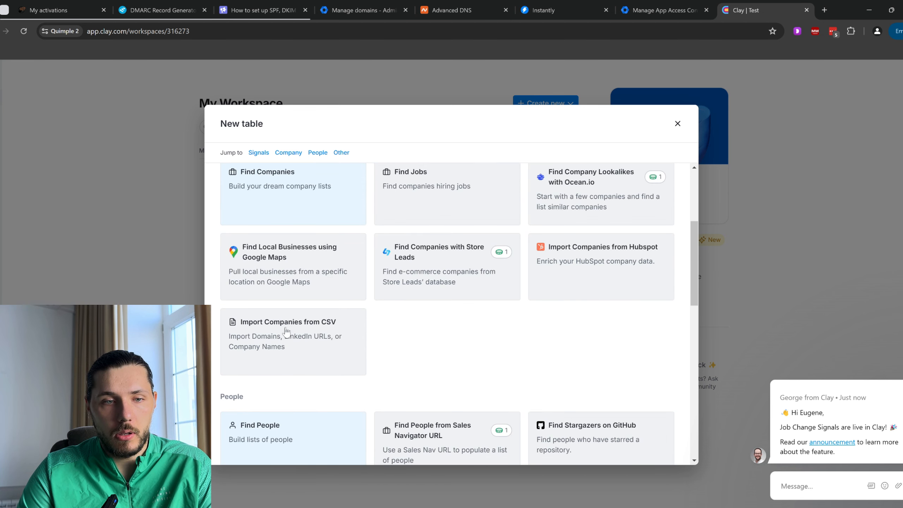
pyautogui.click(285, 328)
# - Upload the Transportation Half US - For test CSV from Downloads into a new blank table
pyautogui.click(473, 283)
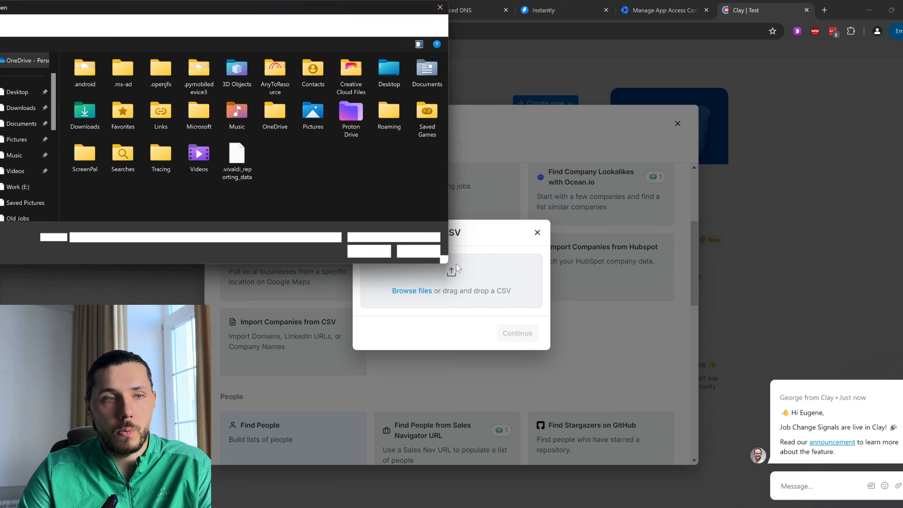
pyautogui.click(21, 107)
pyautogui.click(70, 94)
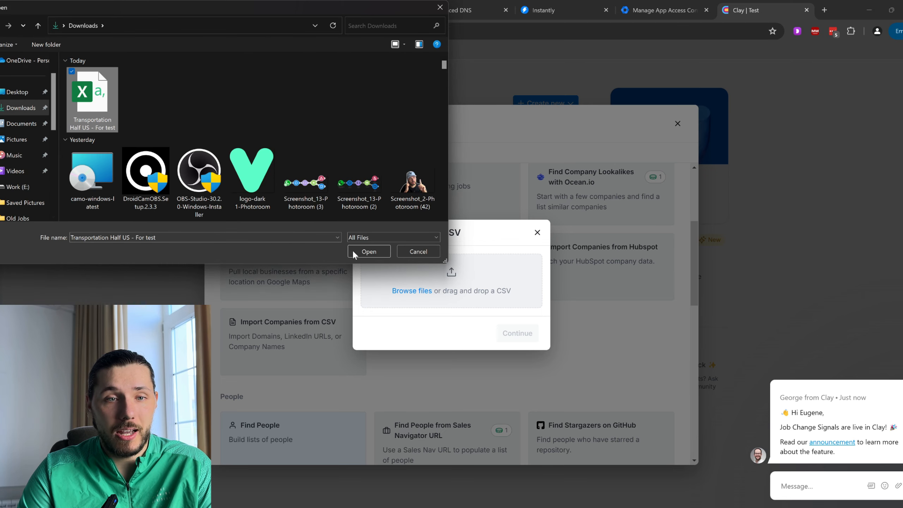
pyautogui.click(370, 252)
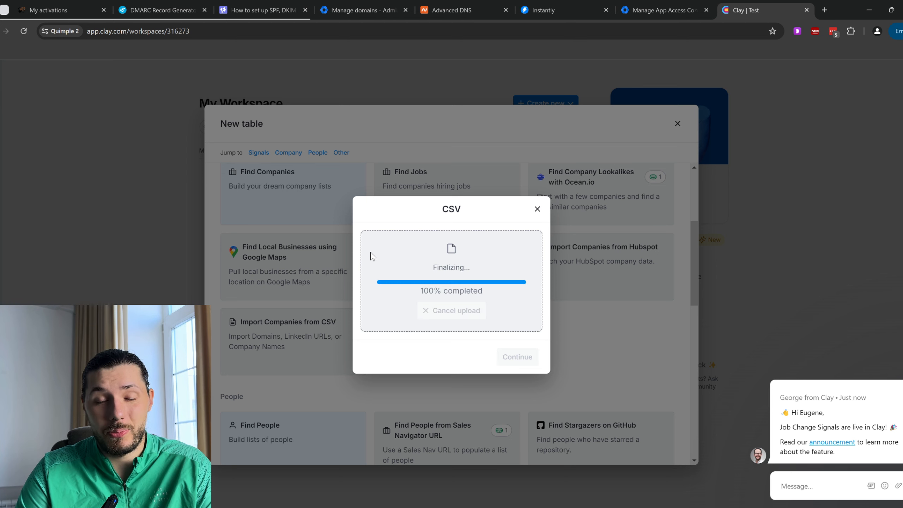
pyautogui.click(518, 351)
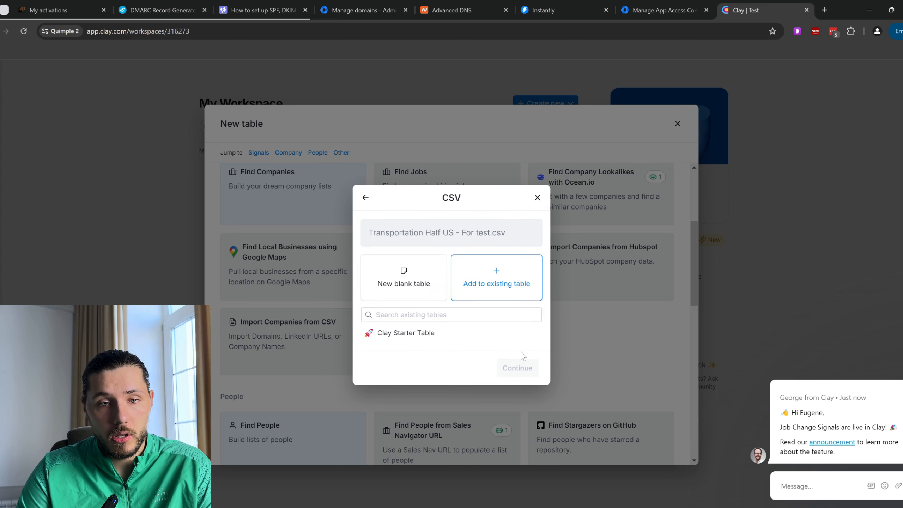
pyautogui.click(431, 318)
pyautogui.click(505, 346)
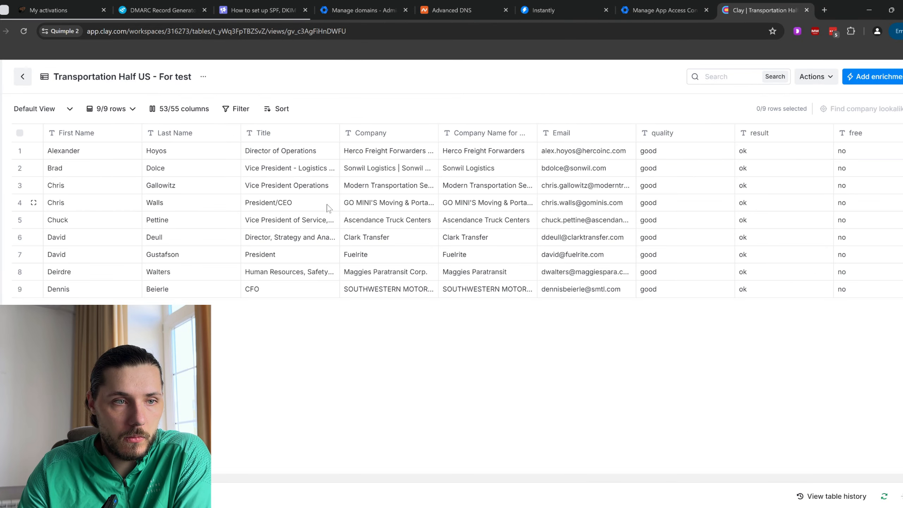
# - Scroll across the imported table's columns to review the 9 leads through the Apollo IDs
pyautogui.hscroll(20, 457, 211)
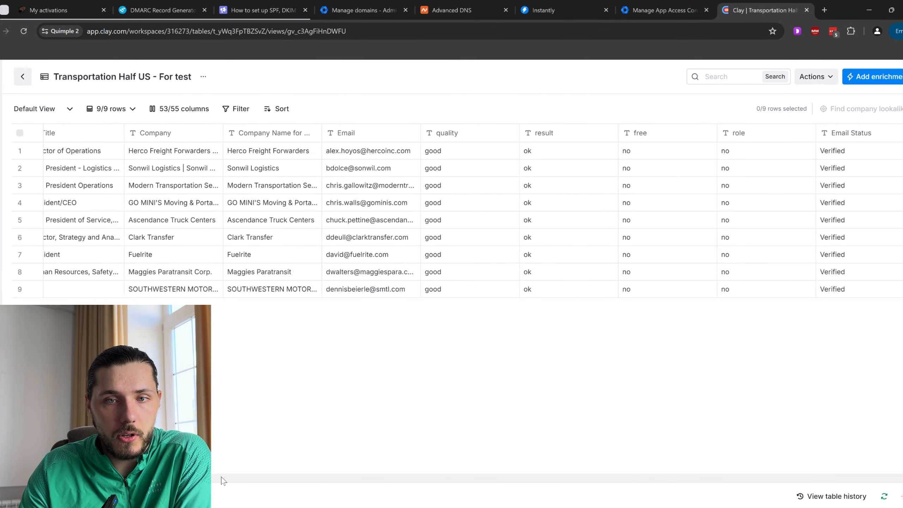
pyautogui.hscroll(-20, 272, 494)
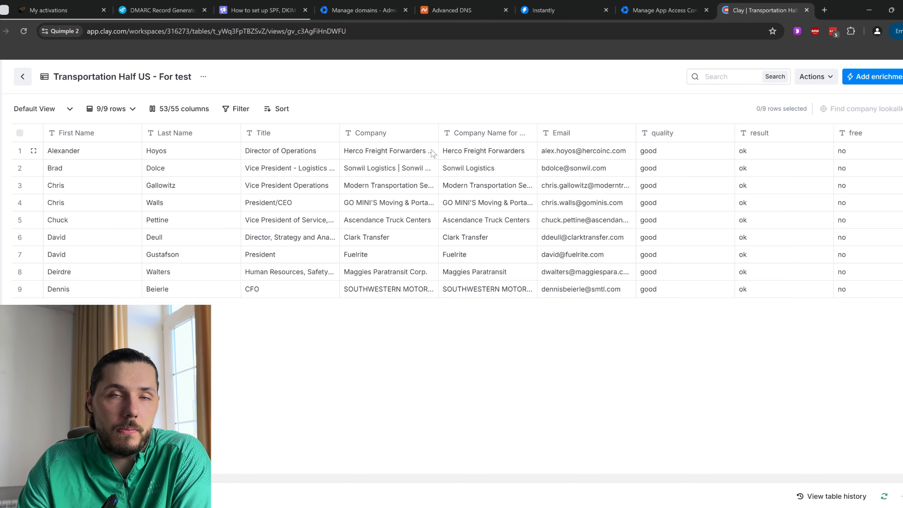
pyautogui.hscroll(20, 891, 467)
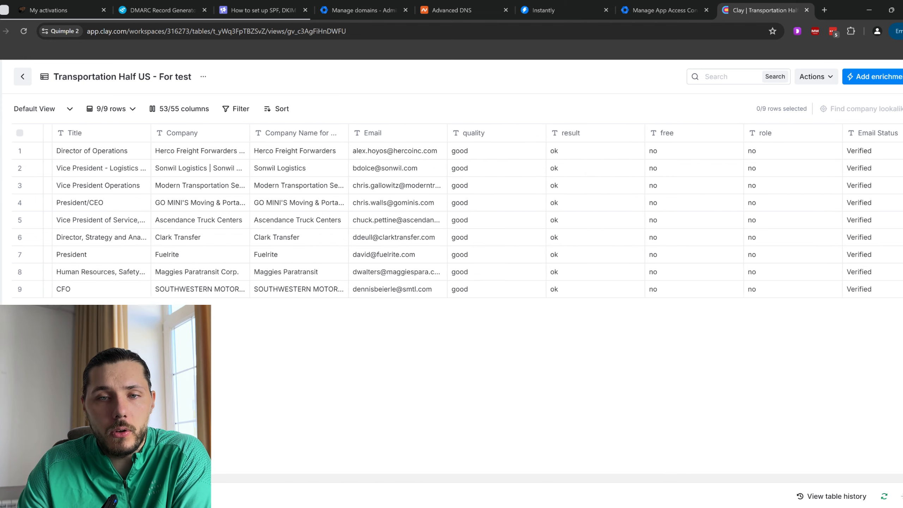
pyautogui.hscroll(2, 891, 467)
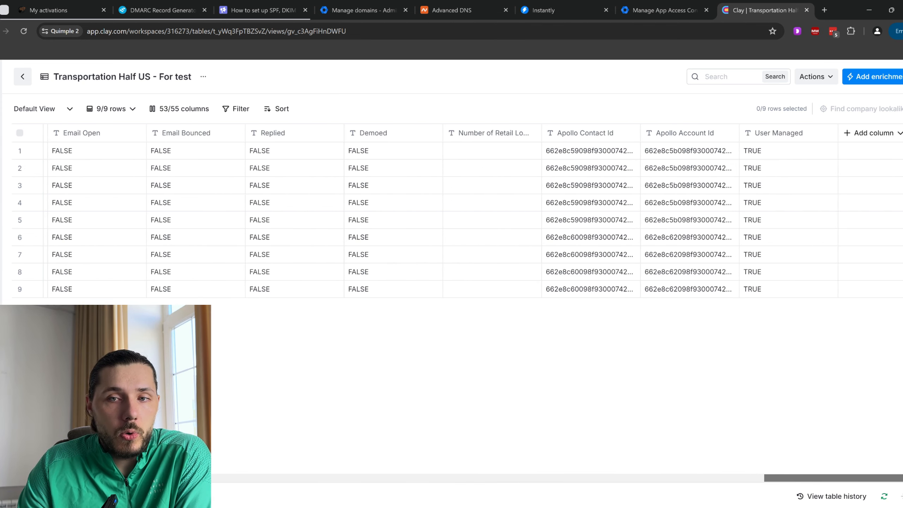
# - Browse the enrichment list's Tools and Data tabs, then switch to the source Google Sheet
pyautogui.click(866, 140)
pyautogui.click(852, 174)
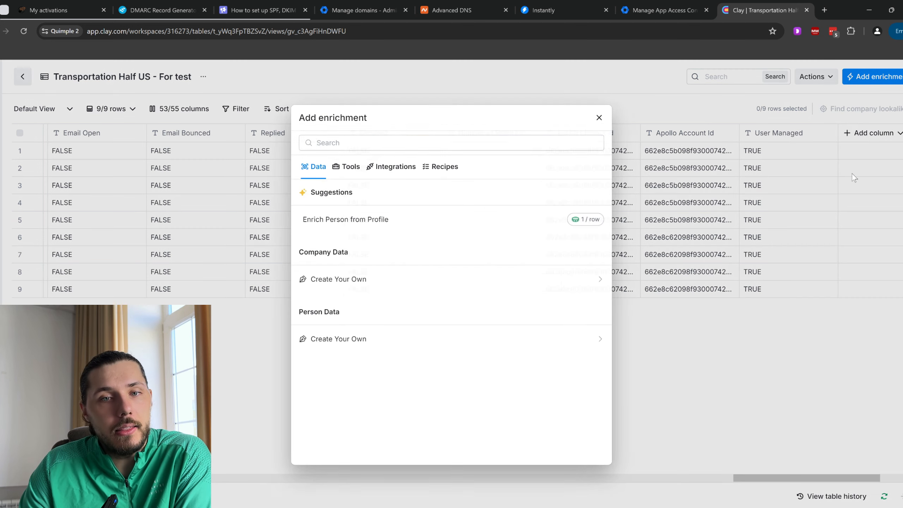
pyautogui.click(346, 168)
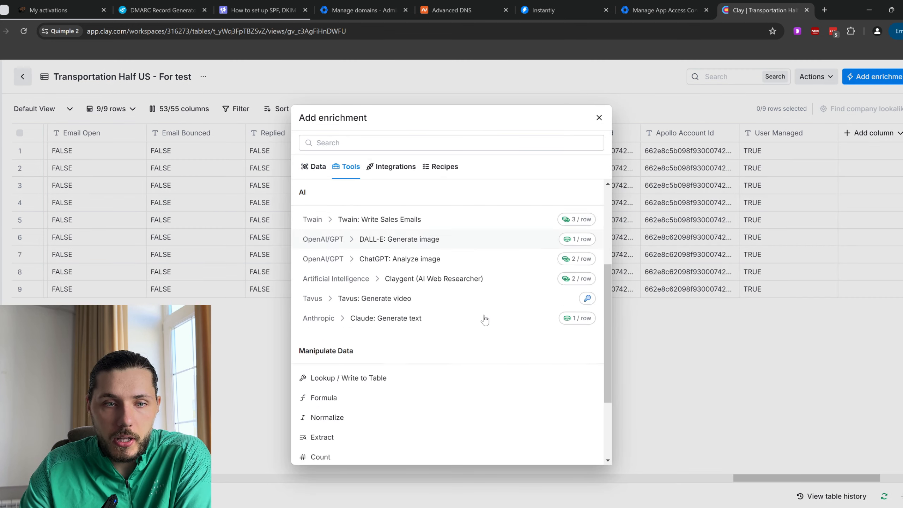
pyautogui.scroll(-3, 485, 319)
pyautogui.scroll(5, 485, 319)
pyautogui.click(320, 169)
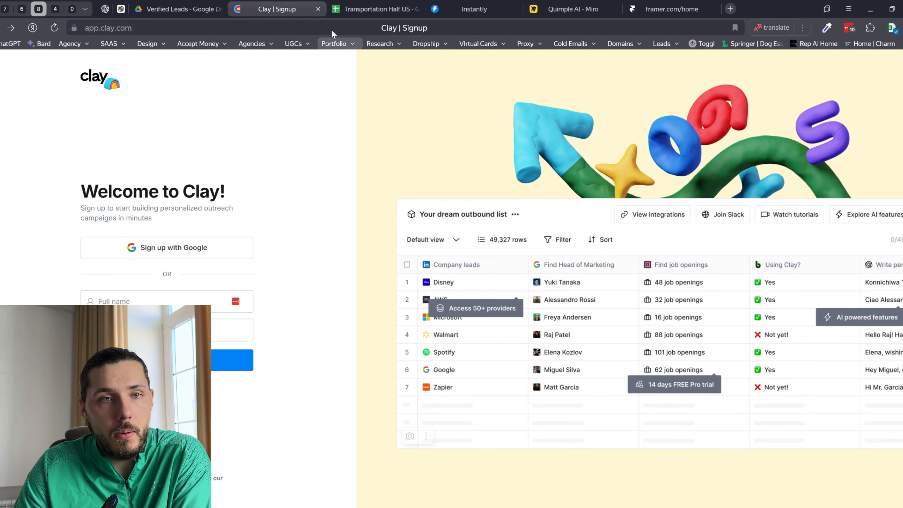
pyautogui.click(373, 9)
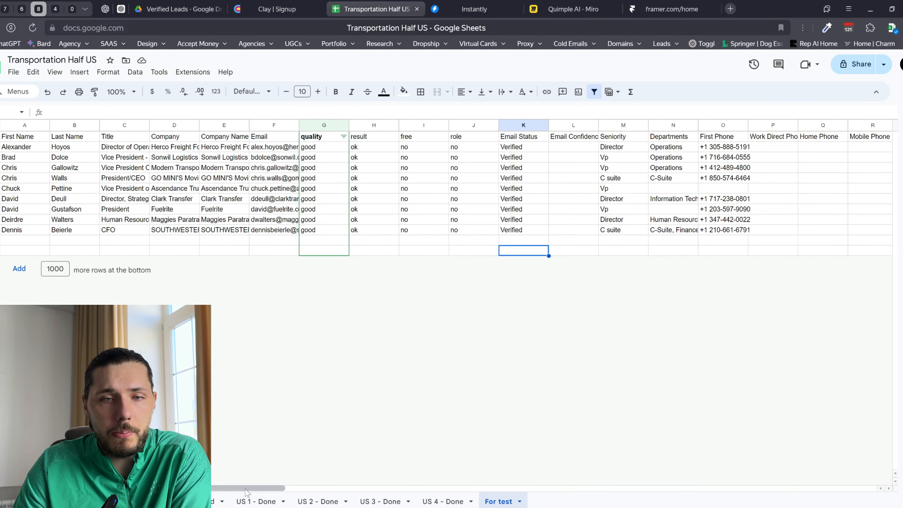
pyautogui.moveTo(245, 489); pyautogui.dragTo(621, 480)
pyautogui.moveTo(504, 138); pyautogui.dragTo(505, 178)
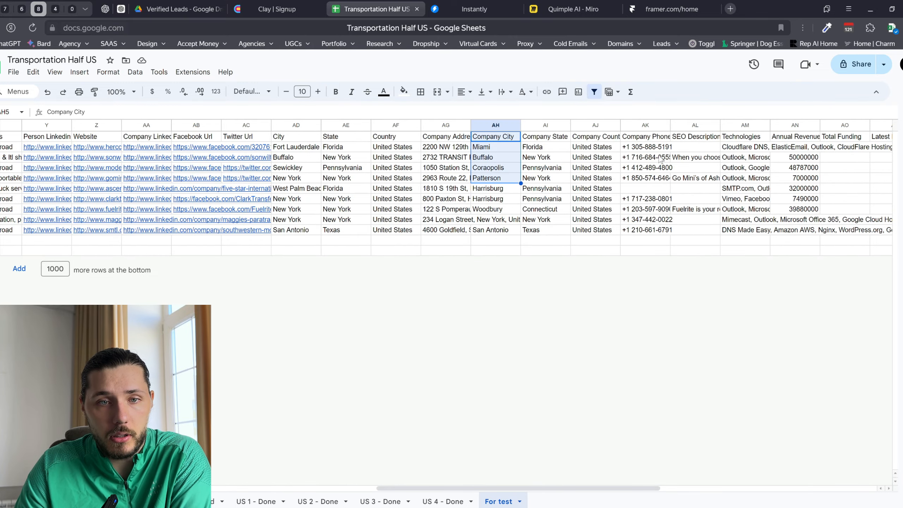
pyautogui.moveTo(539, 489); pyautogui.dragTo(195, 488)
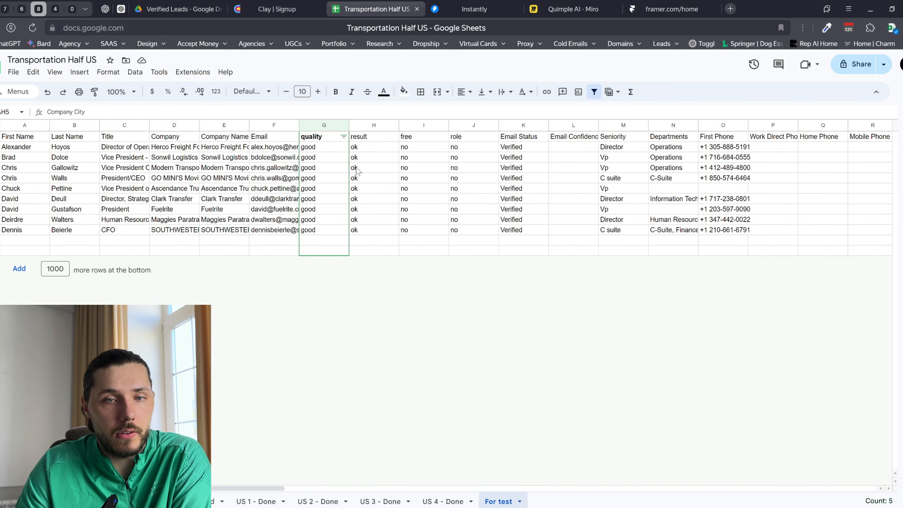
pyautogui.click(268, 149)
pyautogui.click(242, 251)
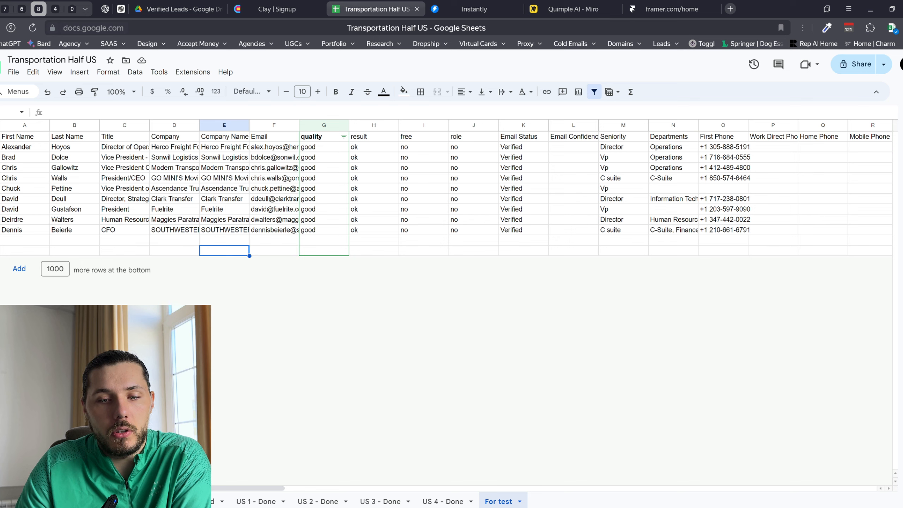
pyautogui.moveTo(680, 507)
pyautogui.click(680, 464)
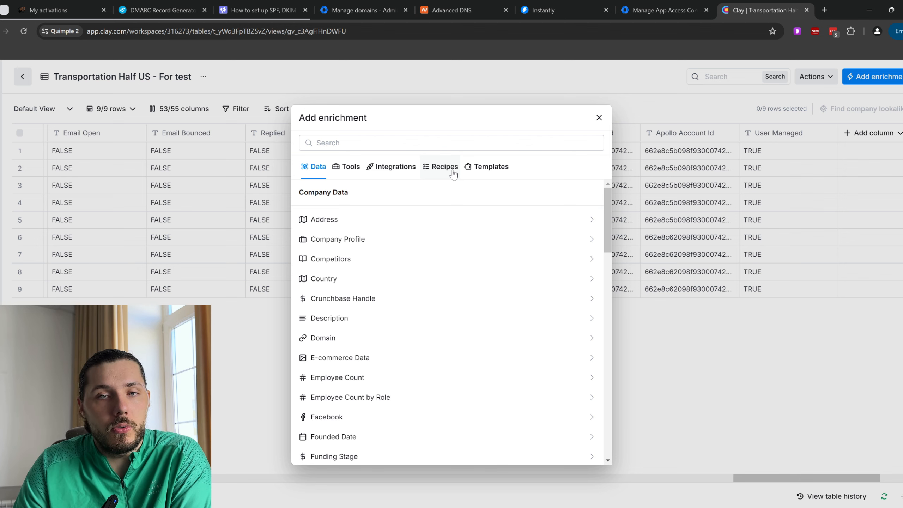
# - Add a Claygent (AI Web Researcher) column and set its model to GPT-4o
pyautogui.click(349, 168)
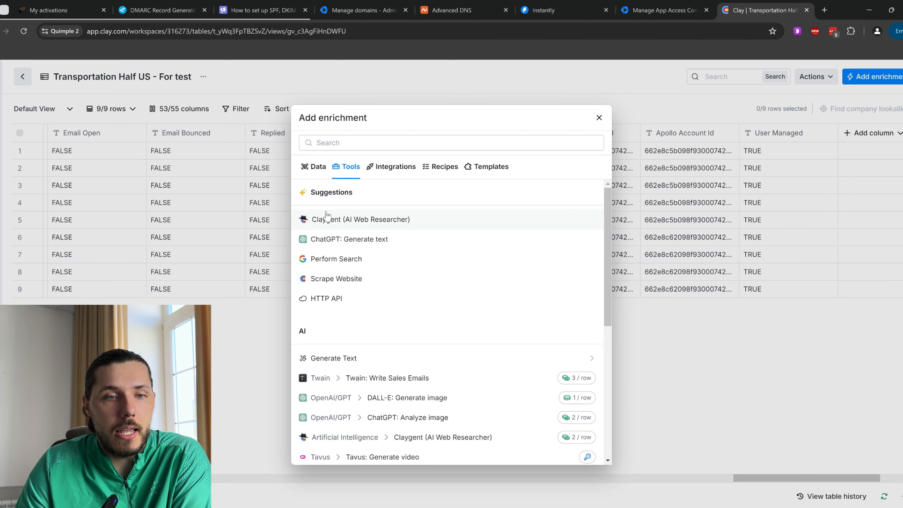
pyautogui.click(377, 223)
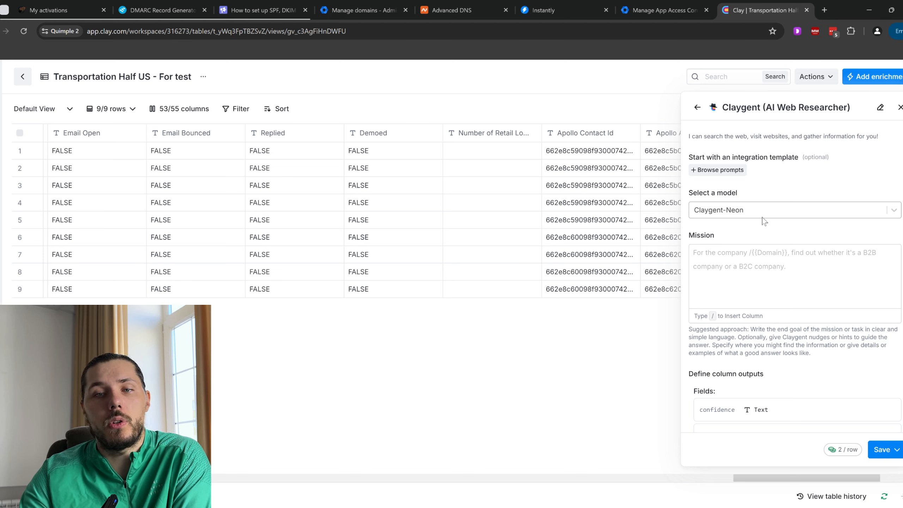
pyautogui.click(744, 213)
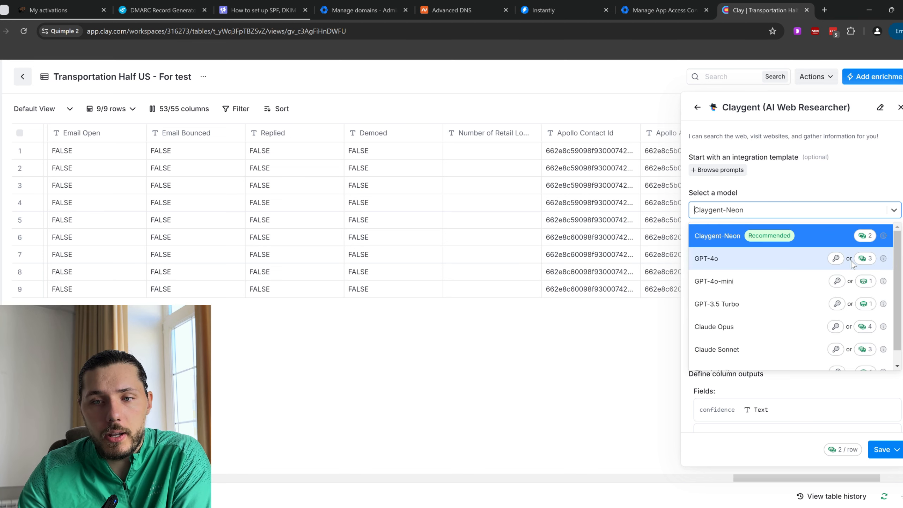
pyautogui.scroll(-1, 776, 278)
pyautogui.moveTo(871, 242)
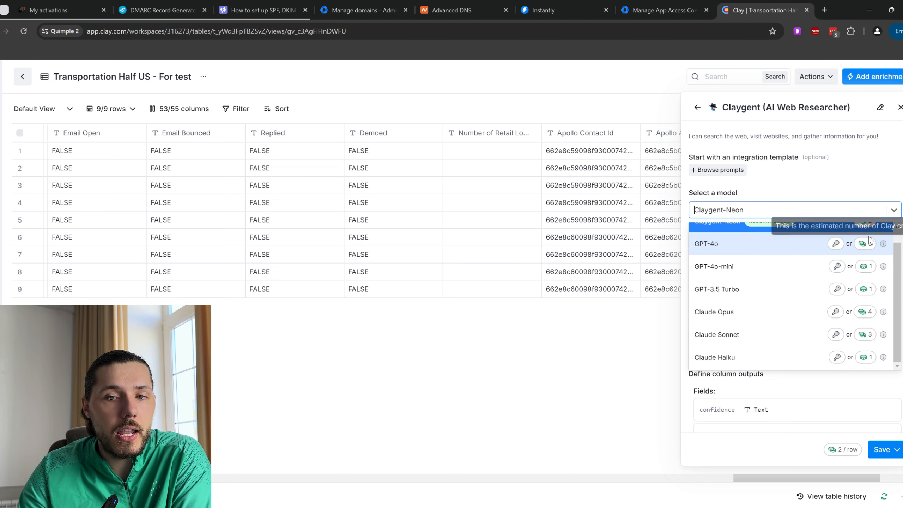
pyautogui.click(797, 242)
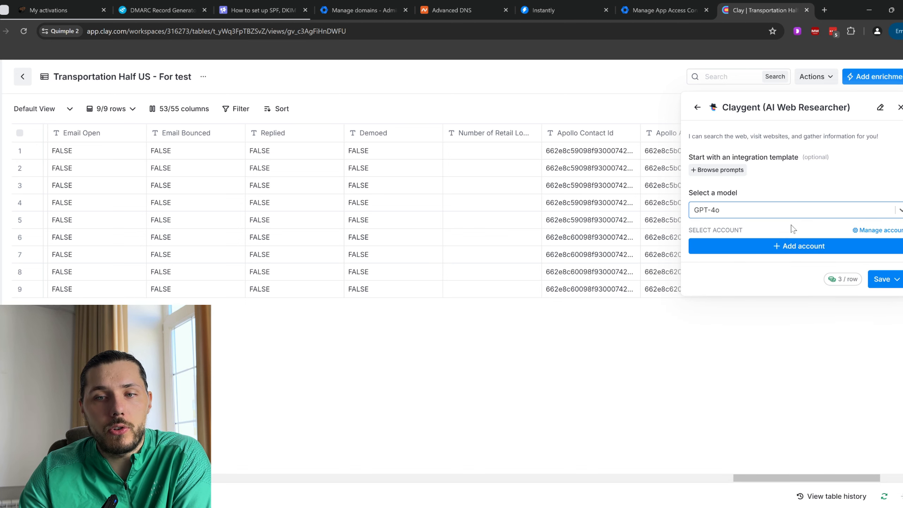
# - Review the model credit costs and check which OpenAI account Claygent will use
pyautogui.click(729, 210)
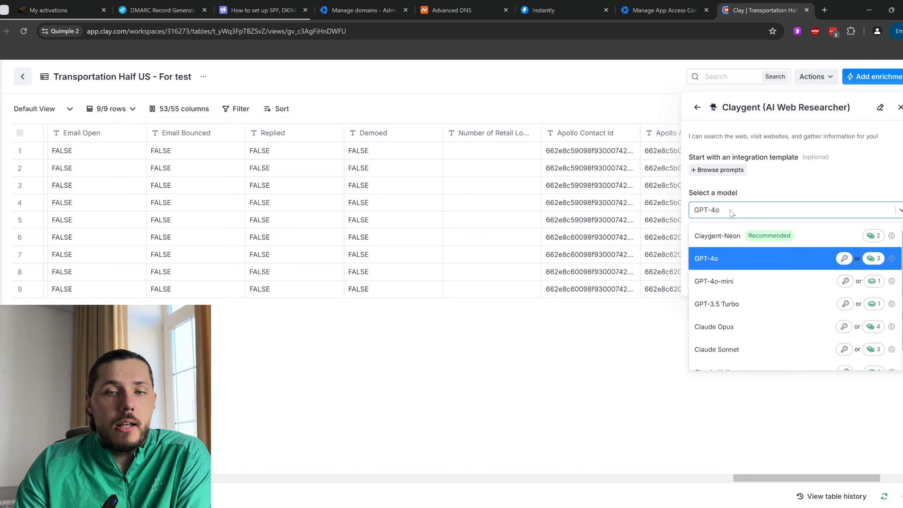
pyautogui.moveTo(875, 263)
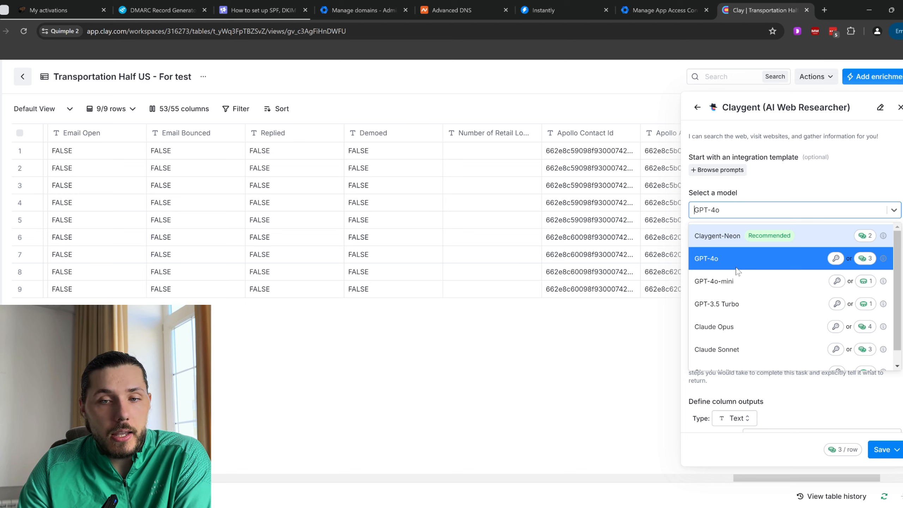
pyautogui.scroll(-1, 754, 277)
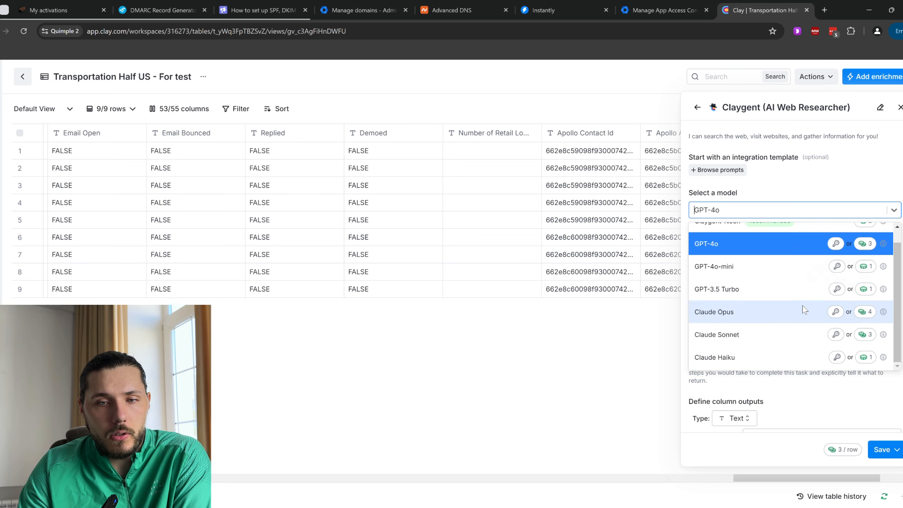
pyautogui.scroll(1, 745, 312)
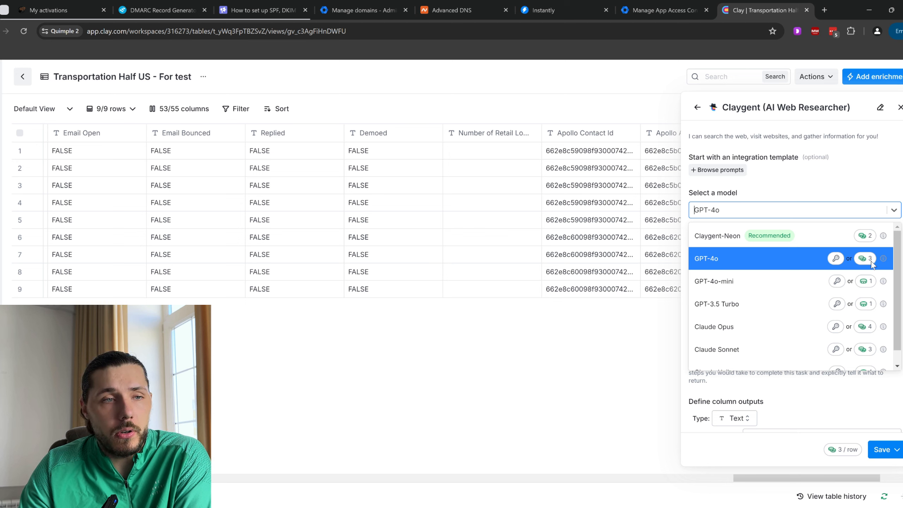
pyautogui.moveTo(18, 184)
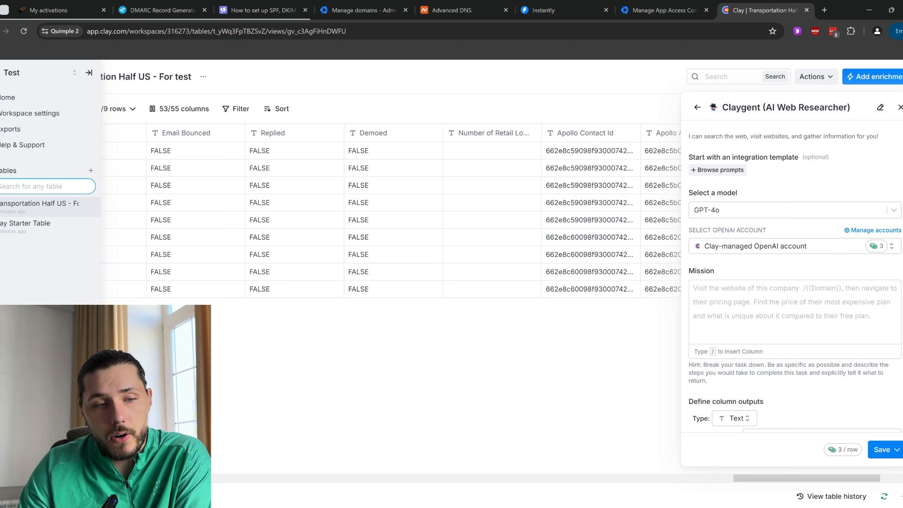
pyautogui.click(795, 252)
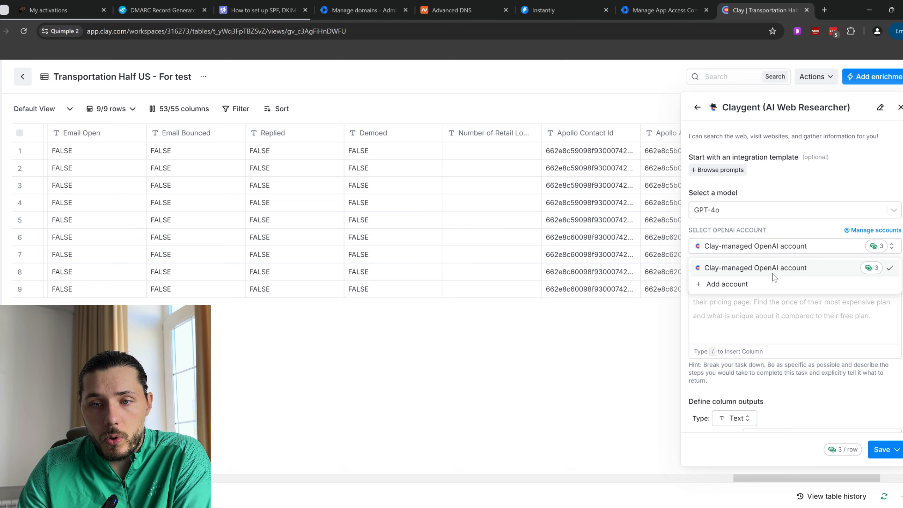
# - Begin adding a personal OpenAI API key in Clay, naming it 'test'
pyautogui.click(732, 285)
pyautogui.click(421, 193)
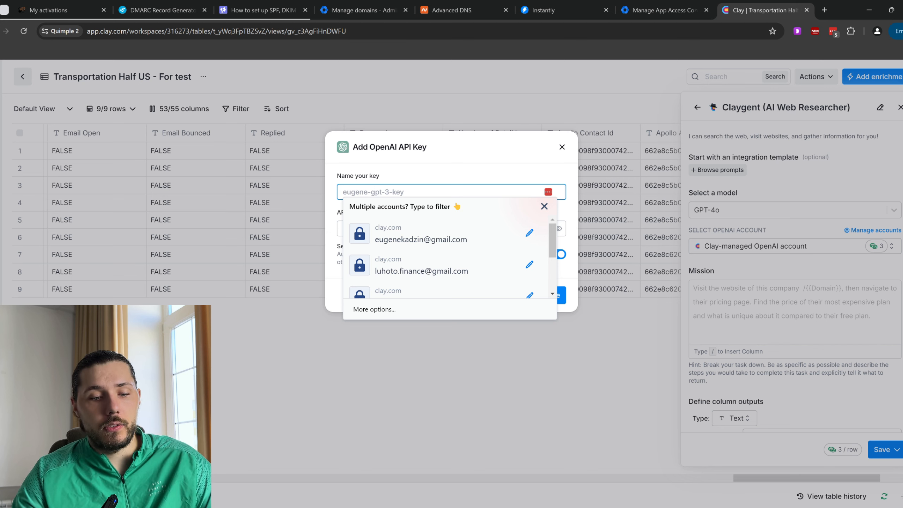
pyautogui.write('test')
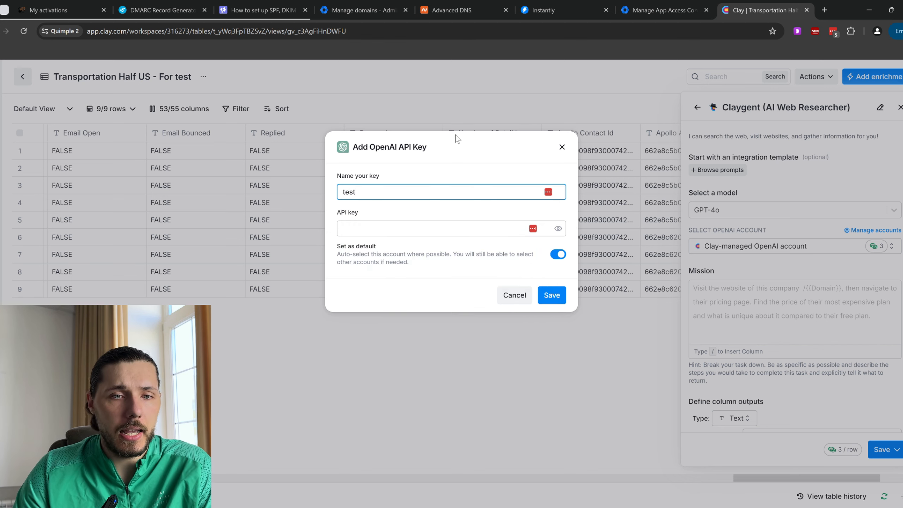
pyautogui.moveTo(637, 507)
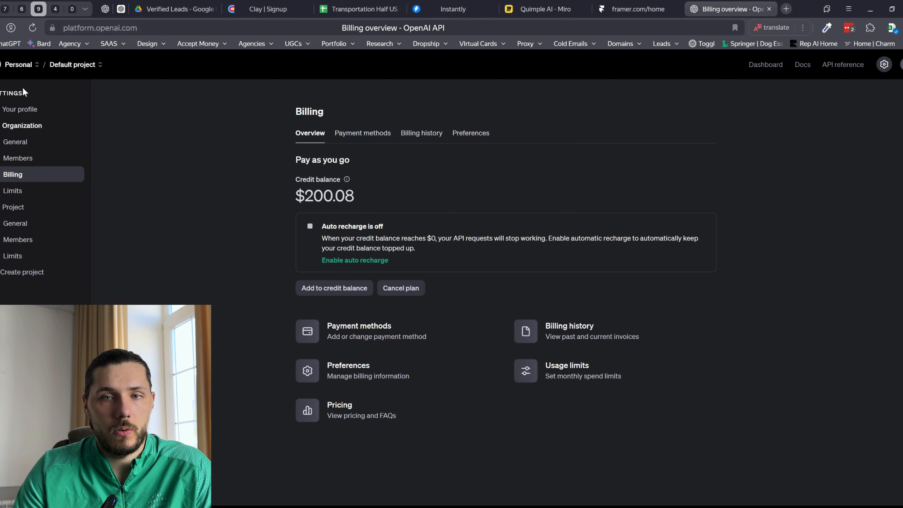
# - Create an OpenAI secret key named 'clay 343' and copy it
pyautogui.click(756, 66)
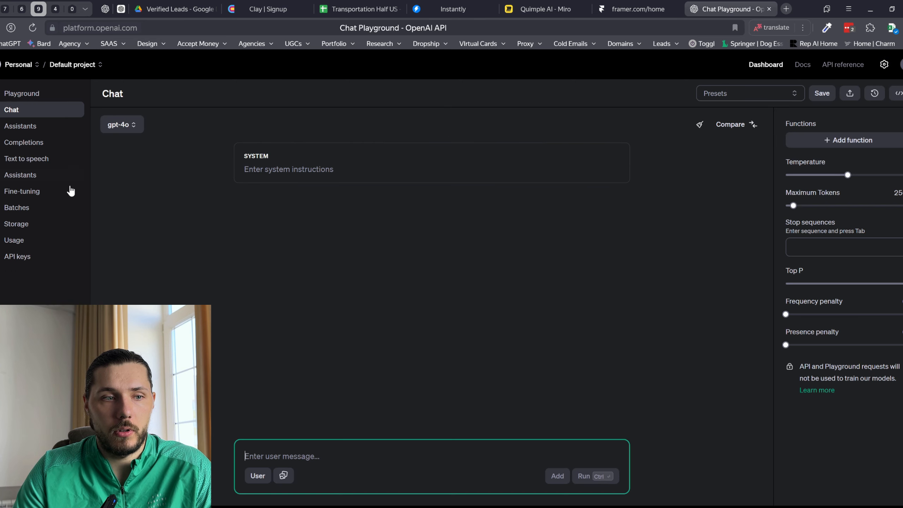
pyautogui.click(28, 257)
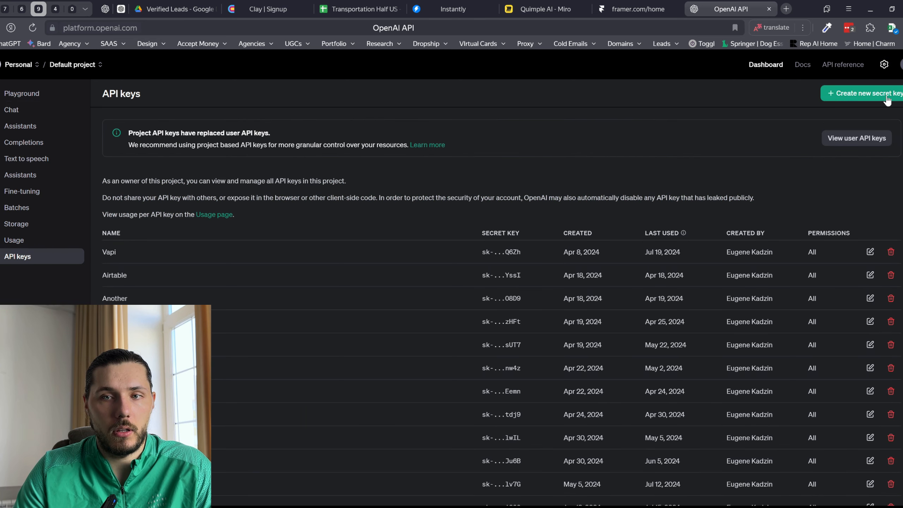
pyautogui.click(882, 97)
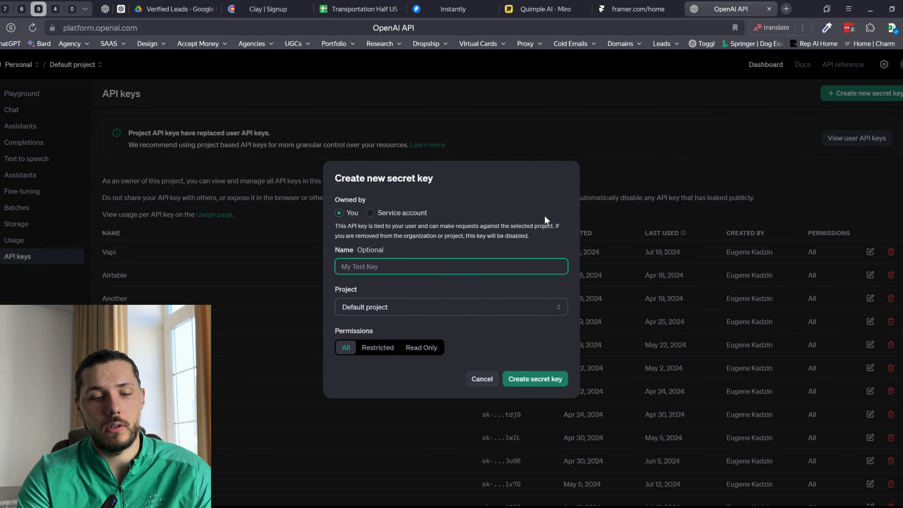
pyautogui.write('clay 343')
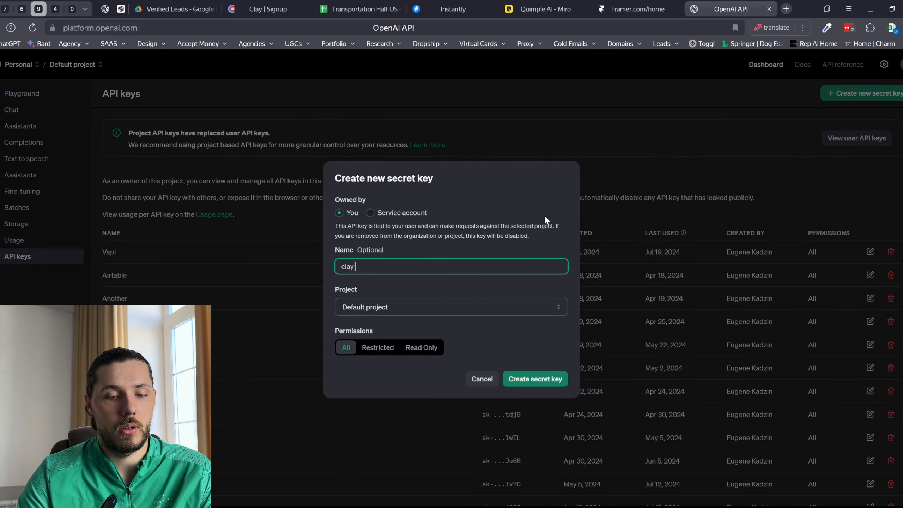
pyautogui.click(510, 377)
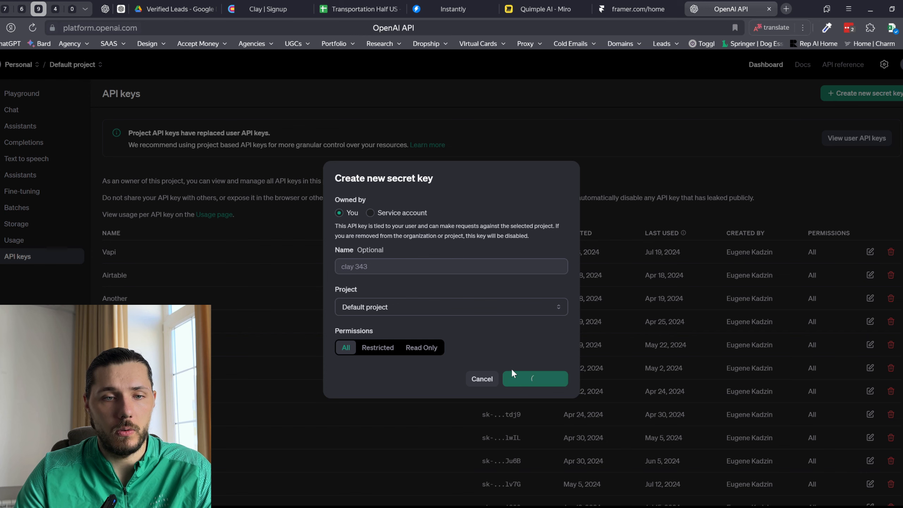
pyautogui.click(549, 279)
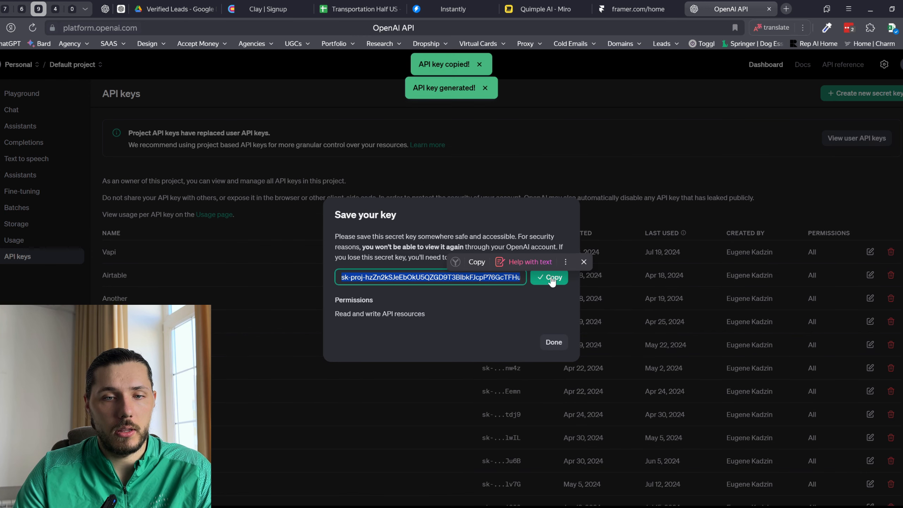
pyautogui.hotkey('alt', 'Tab')
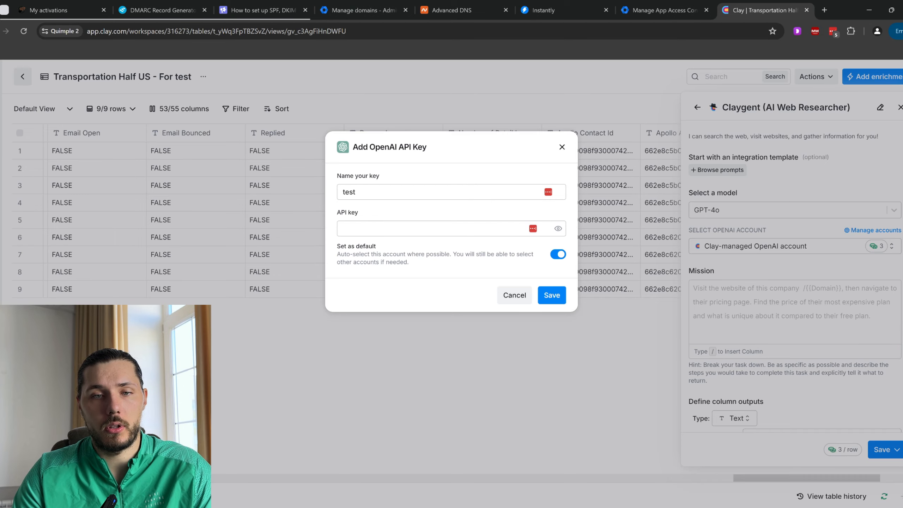
# - Paste and save the OpenAI key as account 'test', dismiss password prompts, and confirm GPT-4o
pyautogui.click(434, 224)
pyautogui.hotkey('ctrl', 'v')
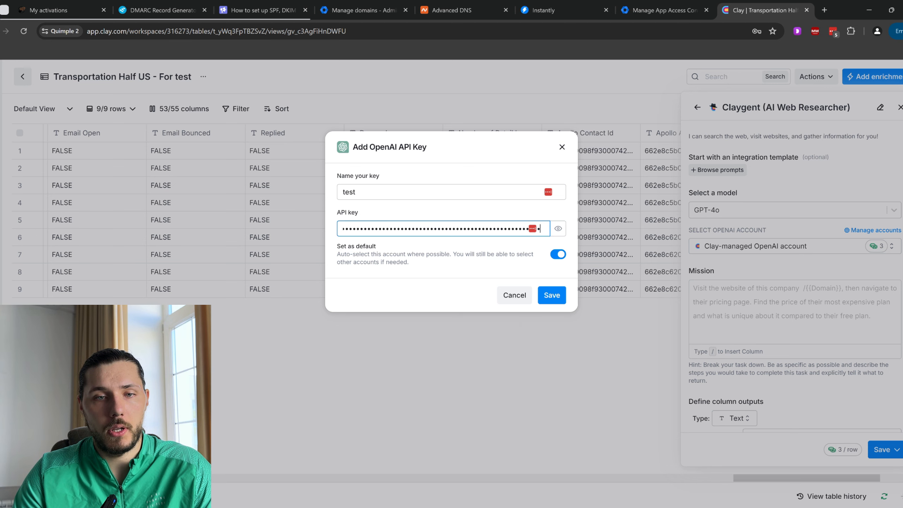
pyautogui.click(560, 296)
pyautogui.rightClick(560, 297)
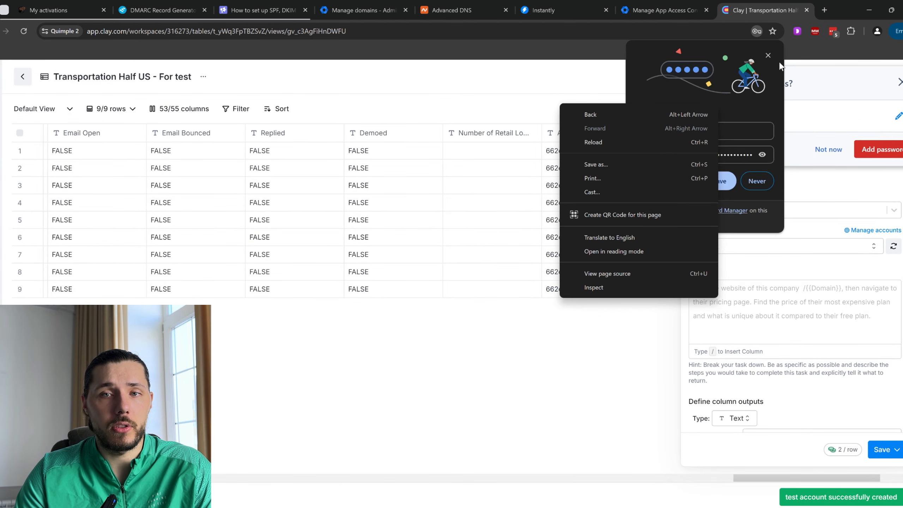
pyautogui.click(777, 58)
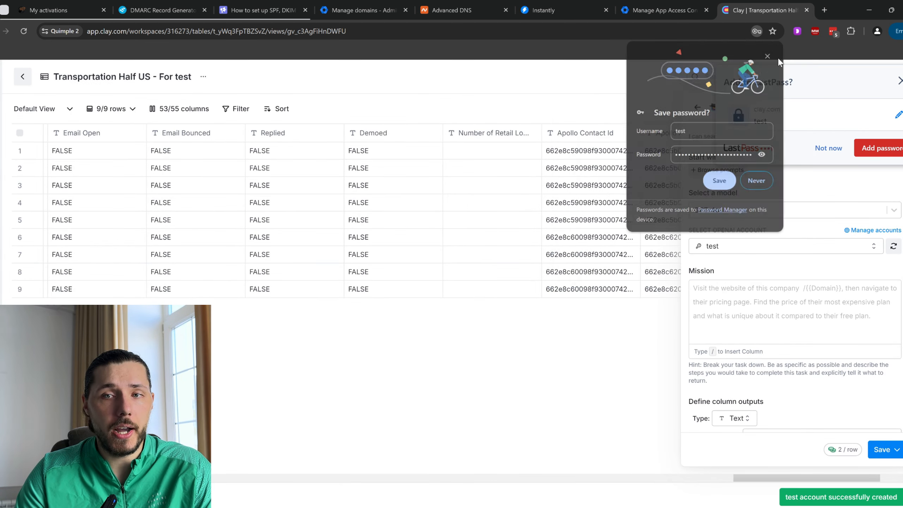
pyautogui.click(901, 81)
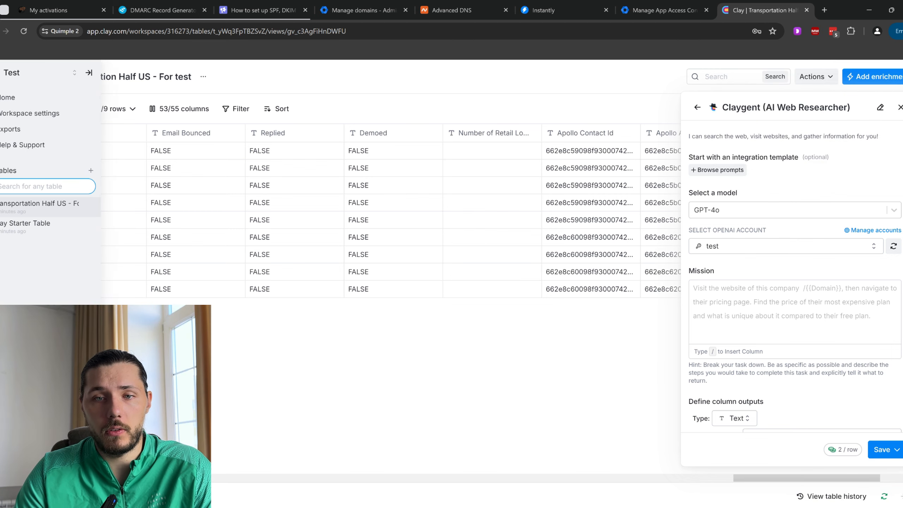
pyautogui.click(802, 214)
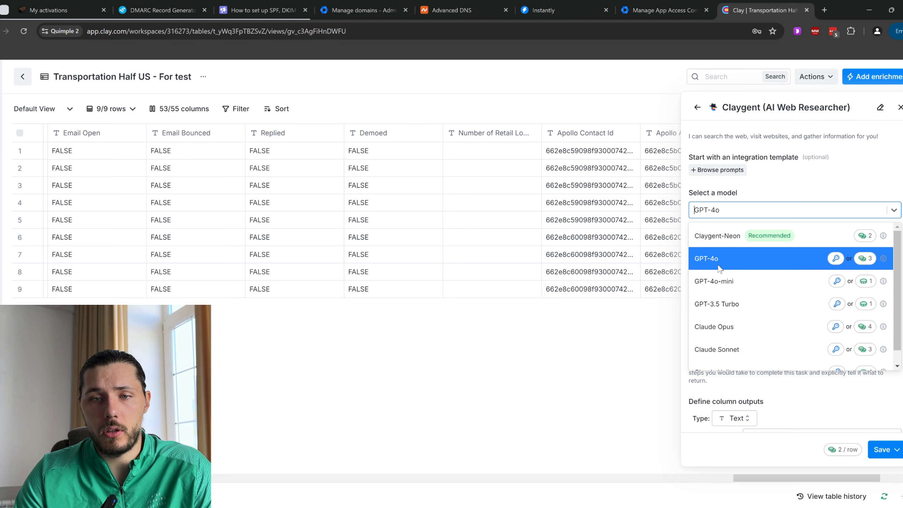
pyautogui.moveTo(1, 302)
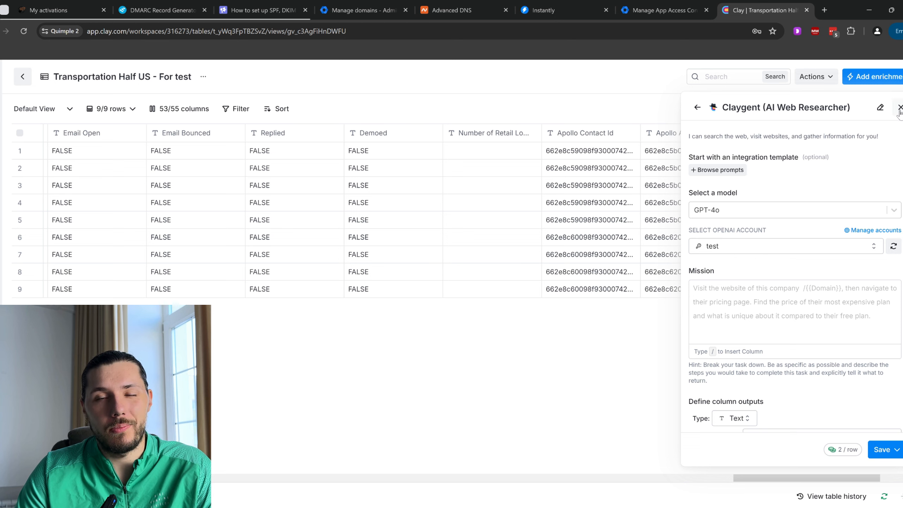
# - Close the Claygent setup panel and scroll back to the Website column
pyautogui.hscroll(6, 619, 211)
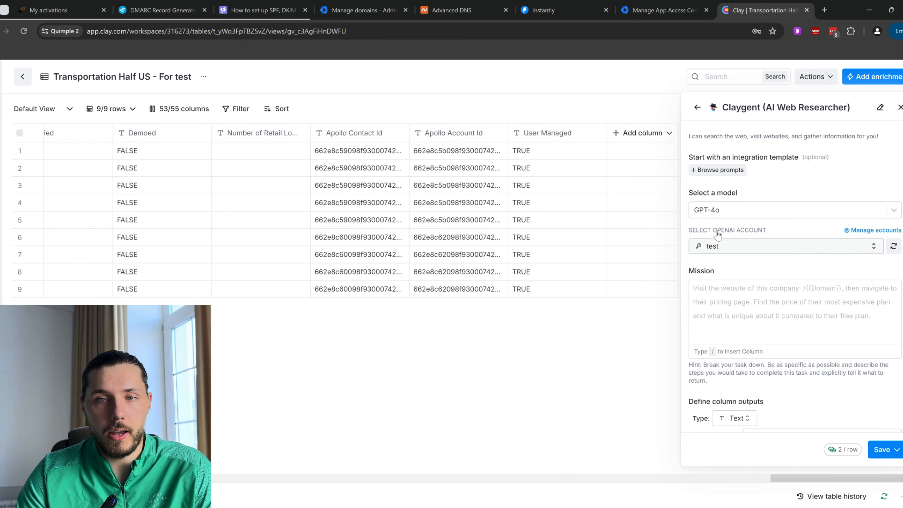
pyautogui.click(898, 108)
pyautogui.hscroll(-10, 408, 151)
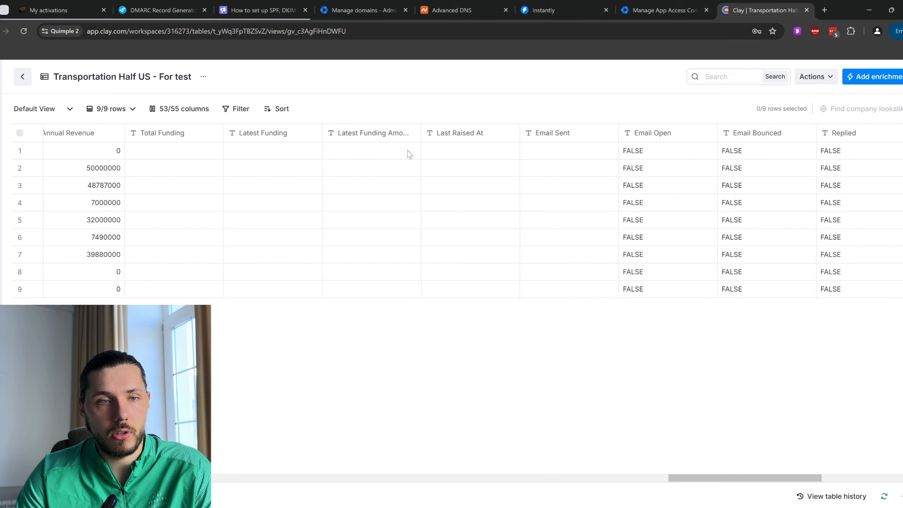
pyautogui.hscroll(-10, 408, 150)
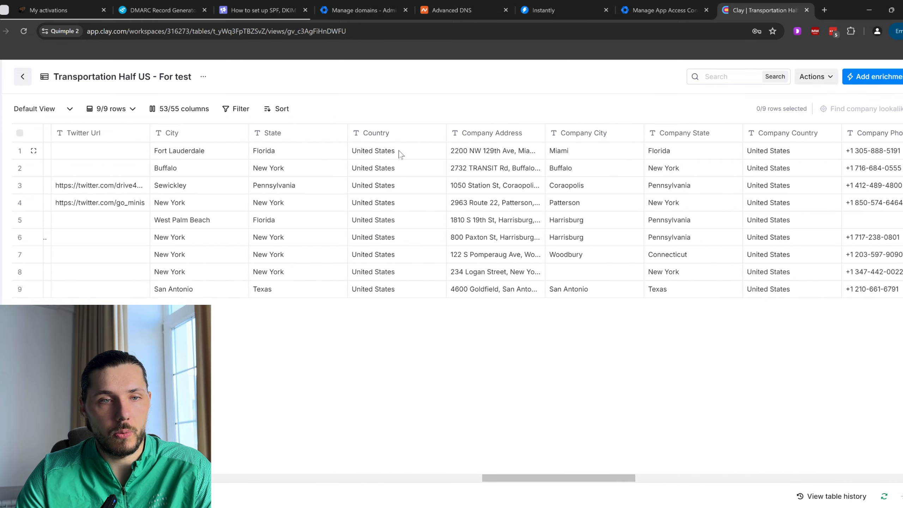
pyautogui.hscroll(-5, 352, 141)
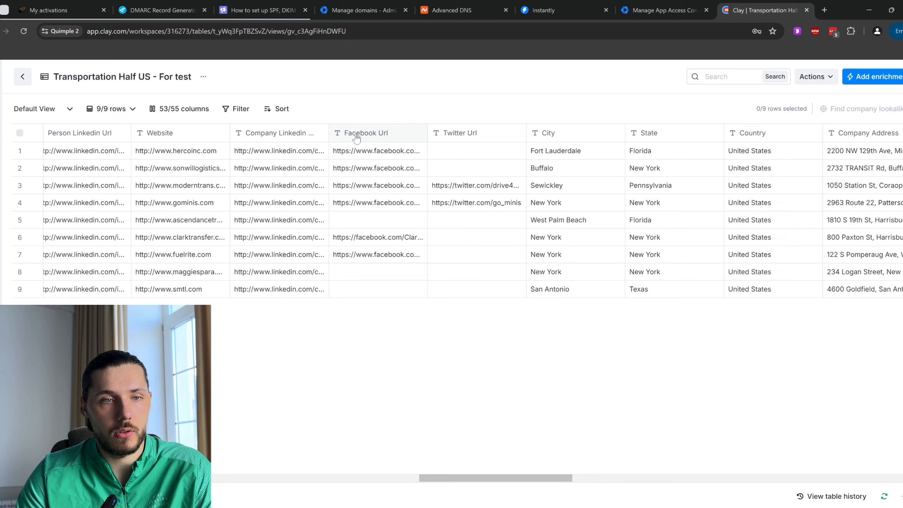
pyautogui.hscroll(-3, 351, 137)
# - Change the Website column's type from Text to URL
pyautogui.click(317, 137)
pyautogui.hscroll(-8, 317, 136)
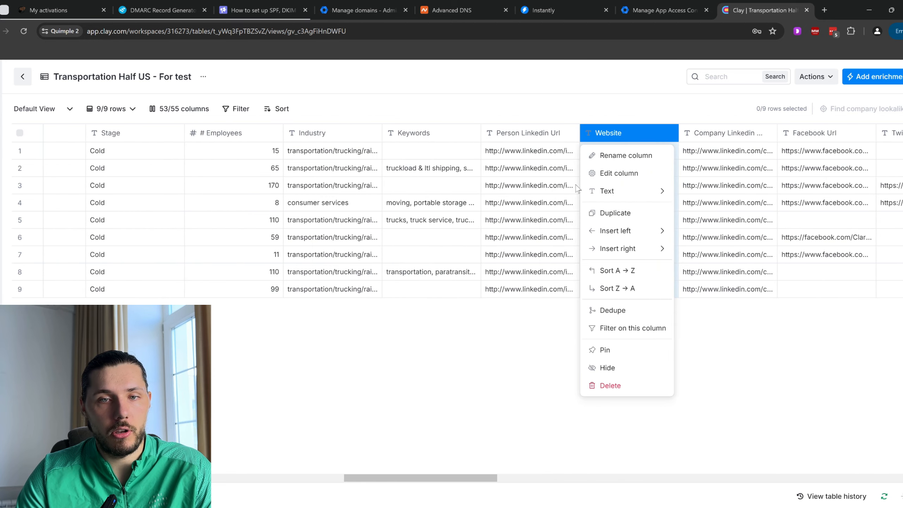
pyautogui.moveTo(606, 191)
pyautogui.click(699, 258)
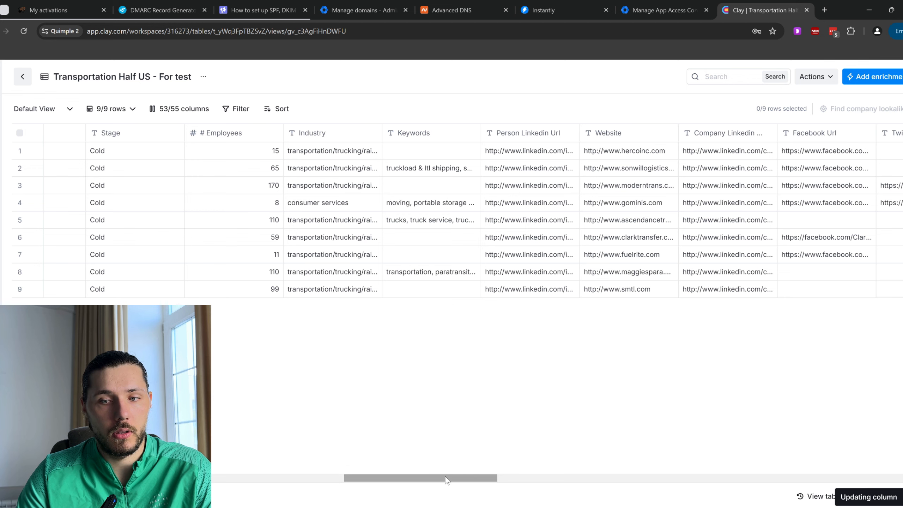
pyautogui.moveTo(446, 479); pyautogui.dragTo(875, 479)
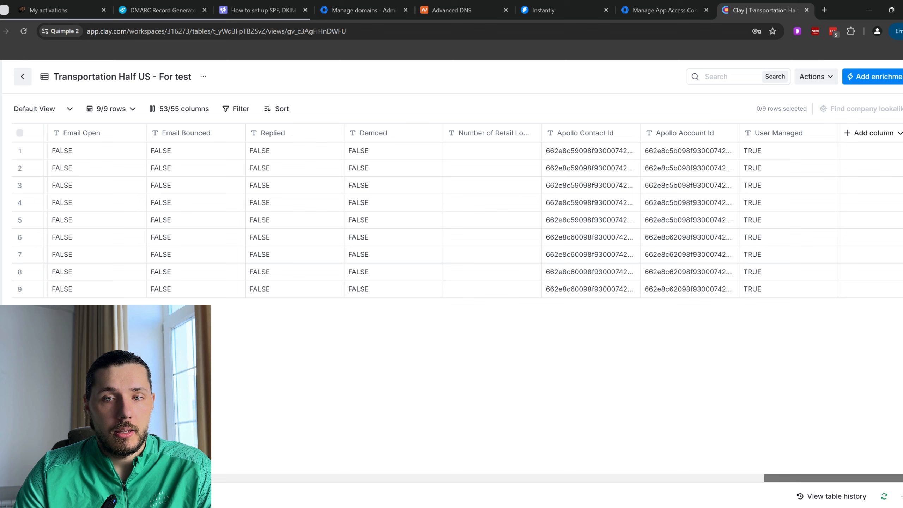
# - Add a Claygent enrichment with GPT-4o and the 'test' OpenAI account, then focus the Mission box
pyautogui.click(887, 136)
pyautogui.click(825, 178)
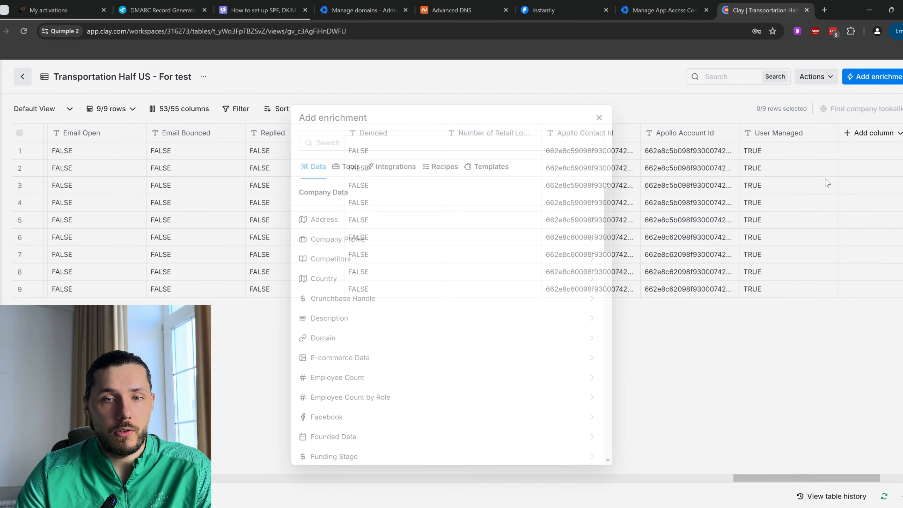
pyautogui.click(348, 167)
pyautogui.click(343, 219)
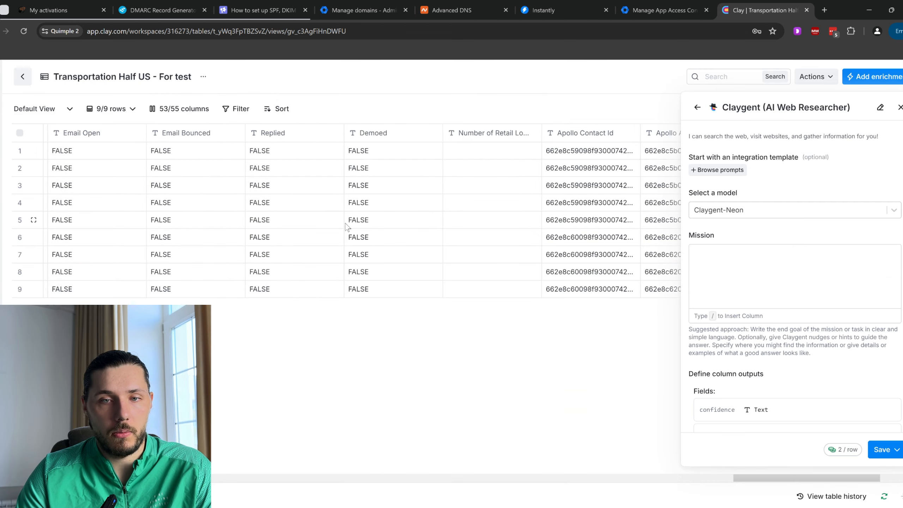
pyautogui.click(782, 210)
pyautogui.click(742, 253)
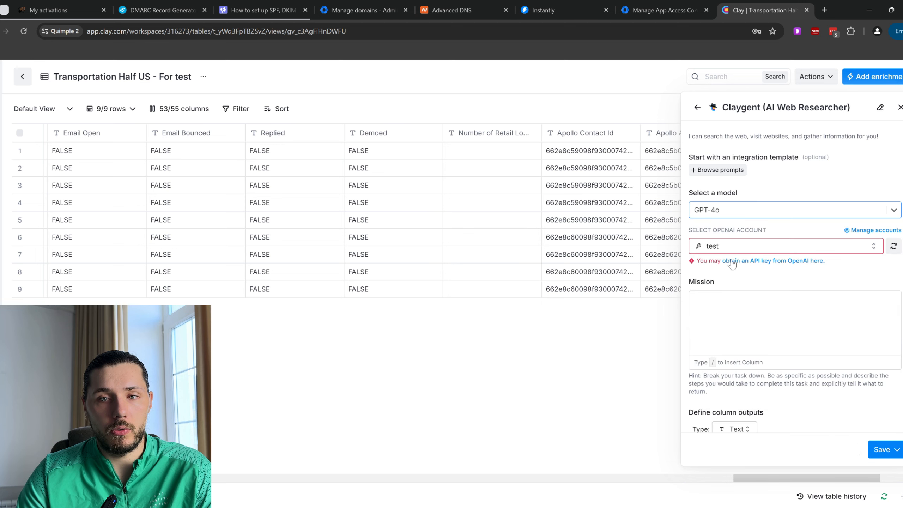
pyautogui.click(732, 245)
pyautogui.click(736, 231)
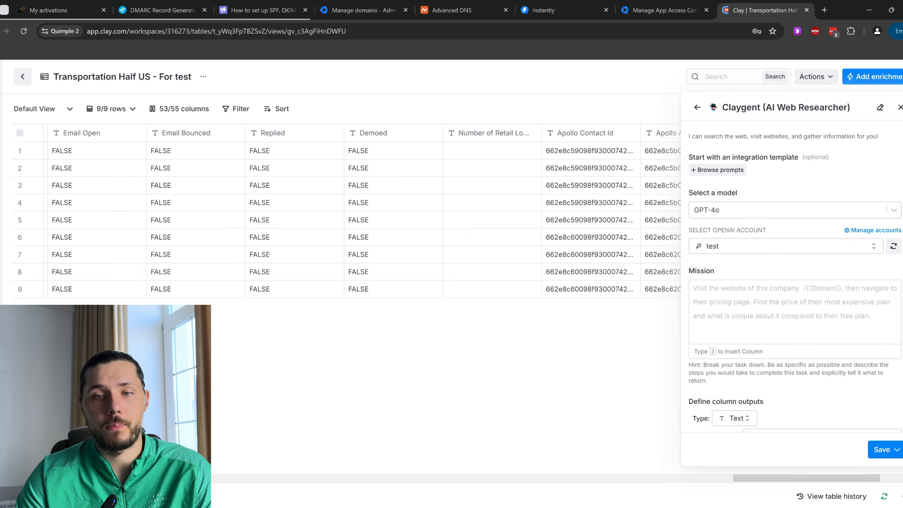
pyautogui.click(750, 306)
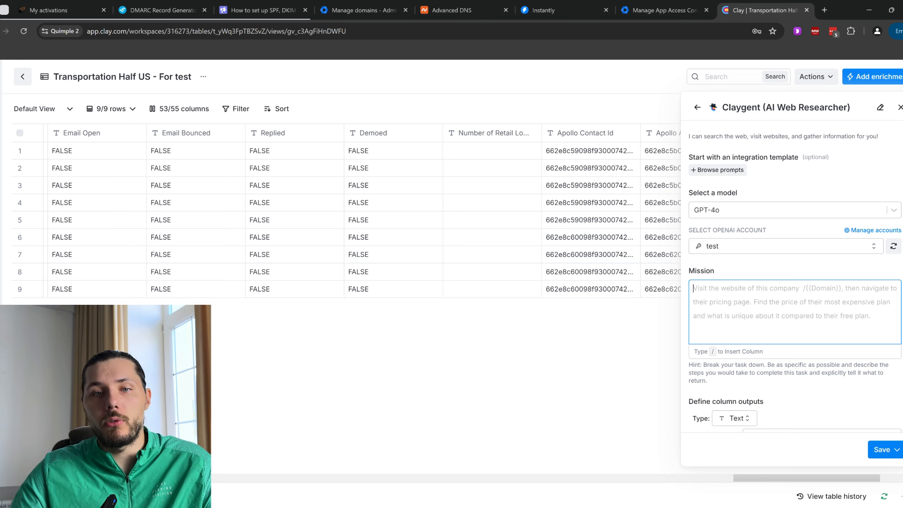
# - Write the mission: visit the Website column, analyze what they sell, summarize, include products or services
pyautogui.write('Please, ')
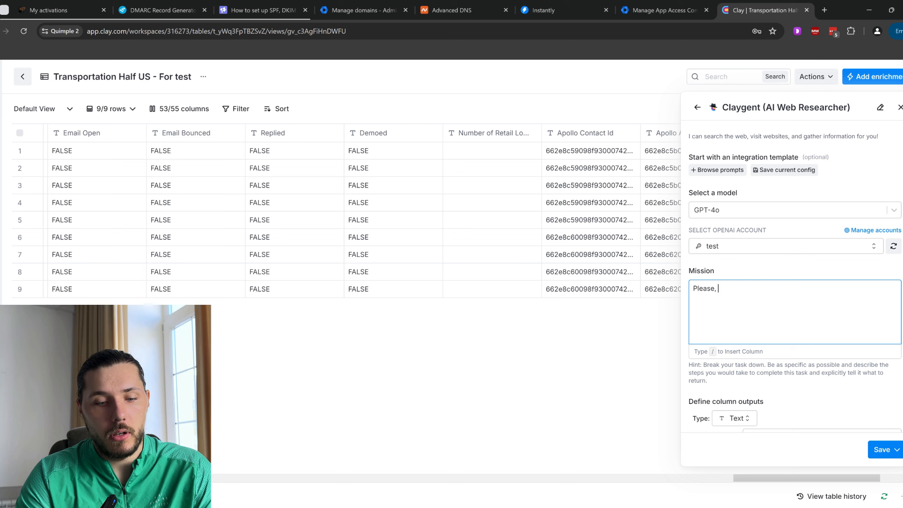
pyautogui.write('visit the comp')
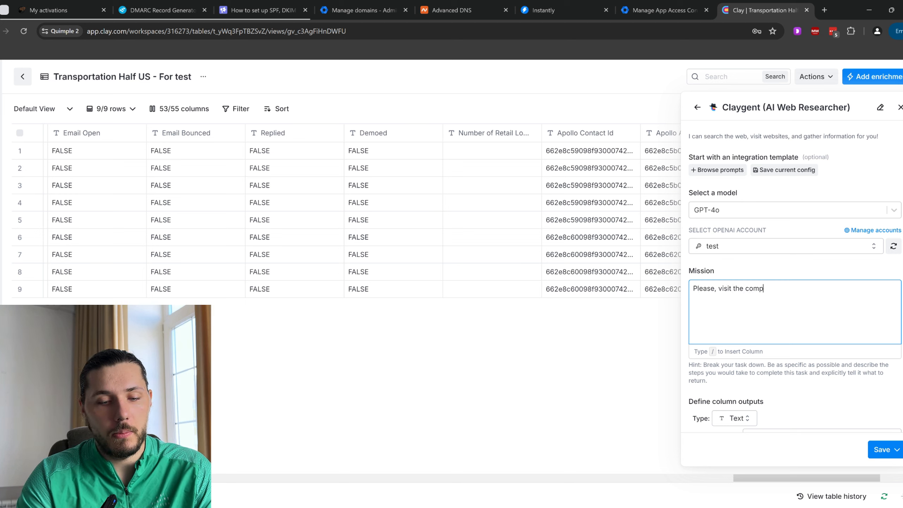
pyautogui.write('any webiste: /')
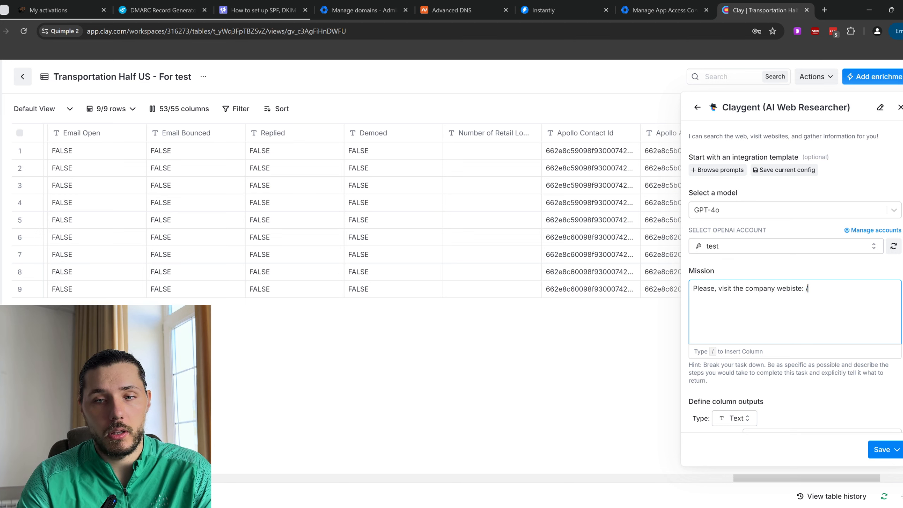
pyautogui.write('we')
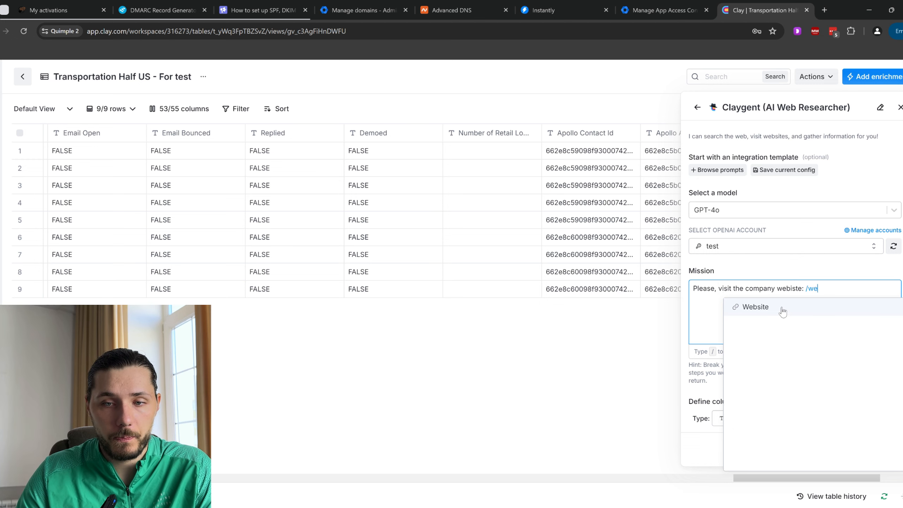
pyautogui.press('Return')
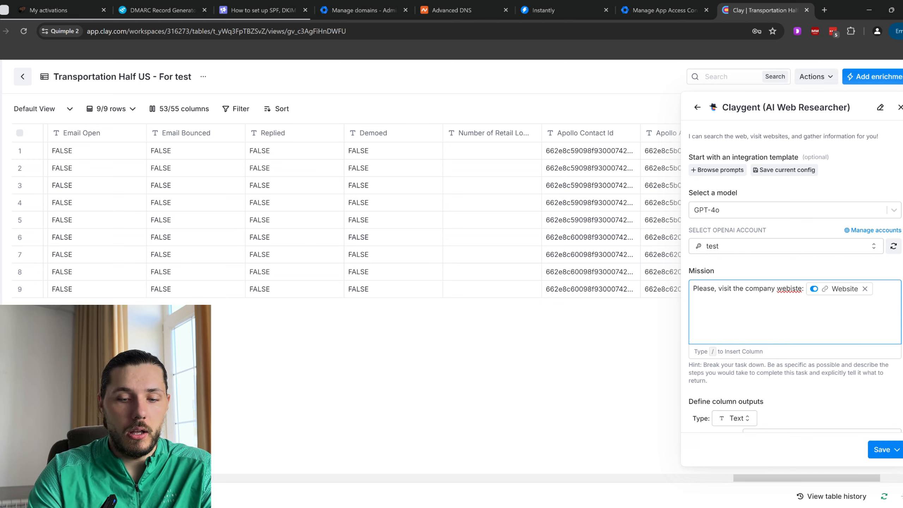
pyautogui.write('analyze wh')
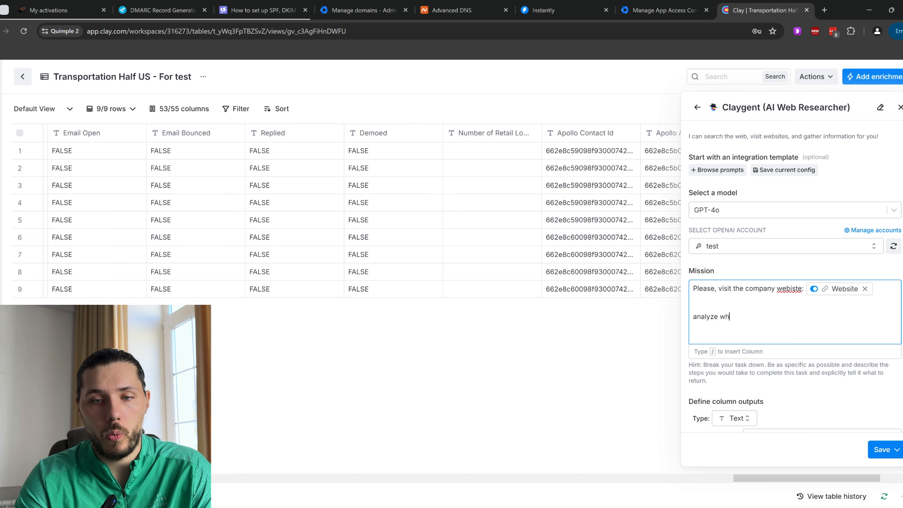
pyautogui.write('at they sell ')
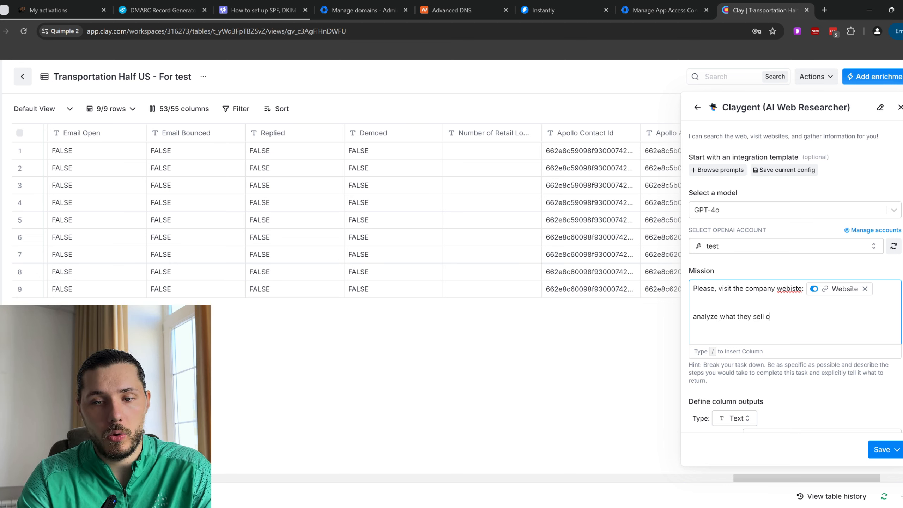
pyautogui.write('or offer, a')
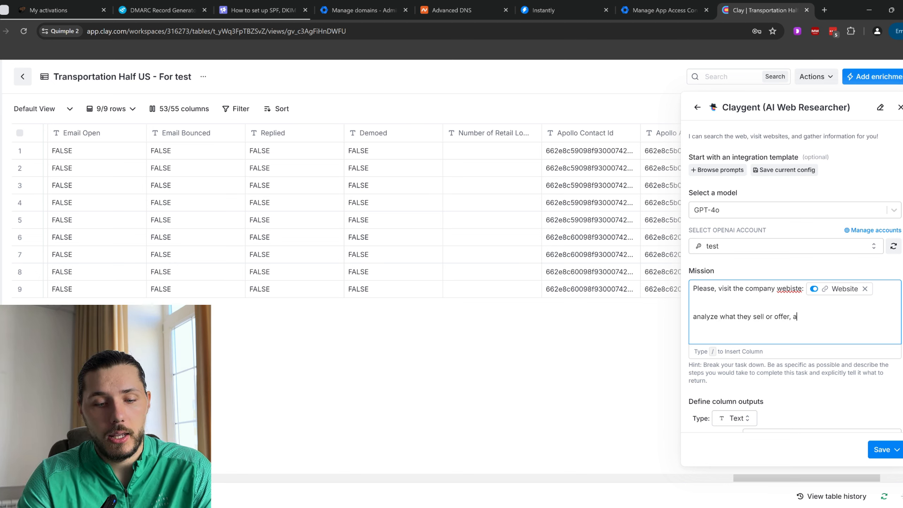
pyautogui.write('nd create a short summary')
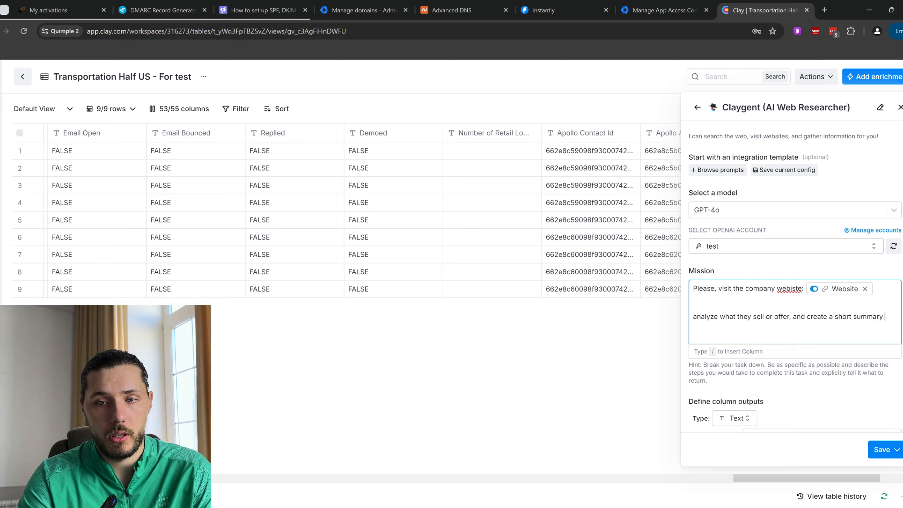
pyautogui.write('.')
pyautogui.press('Return')
pyautogui.write('Includ')
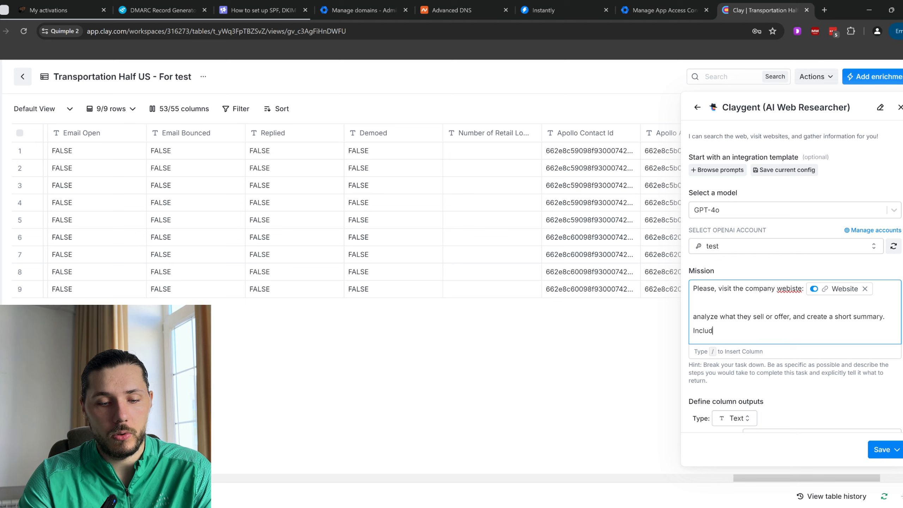
pyautogui.write('e products they ')
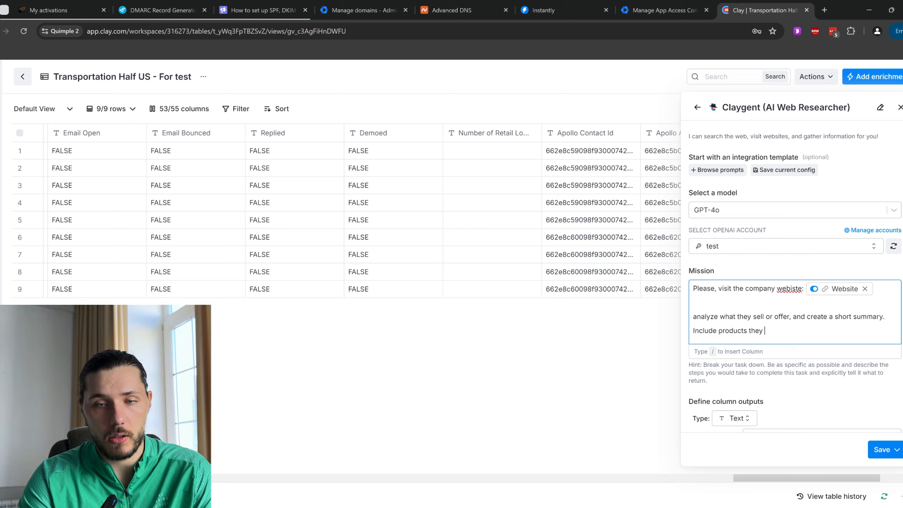
pyautogui.write('sell or ser')
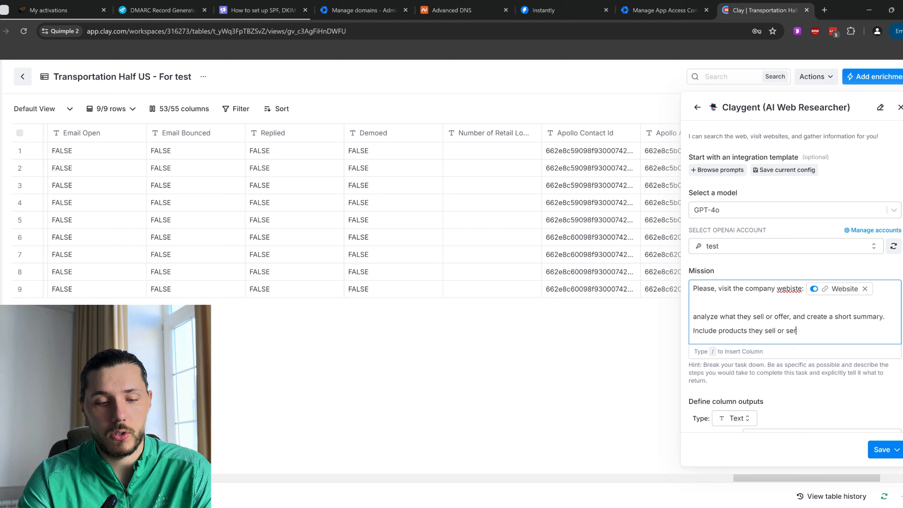
pyautogui.write('vices they offer.')
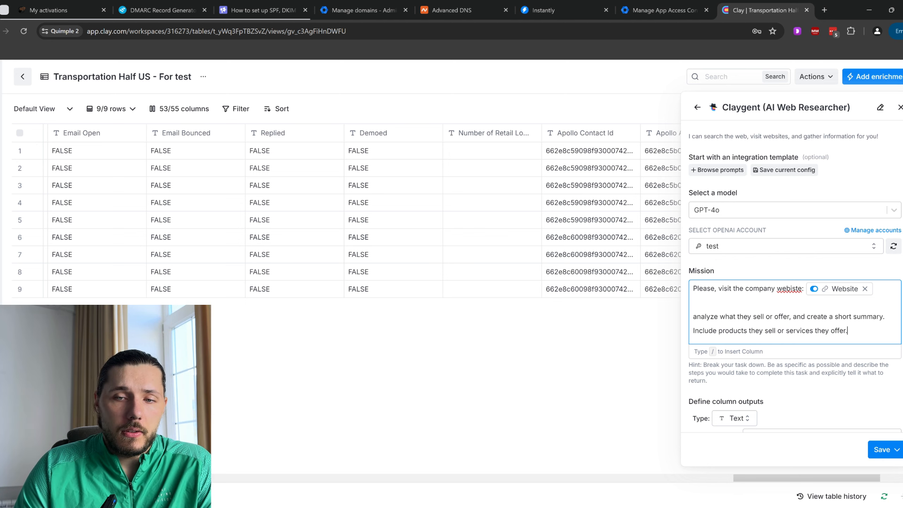
# - Correct 'webiste' to 'website' and delete the lowercase 'a' to recapitalize 'Analyze'
pyautogui.rightClick(786, 289)
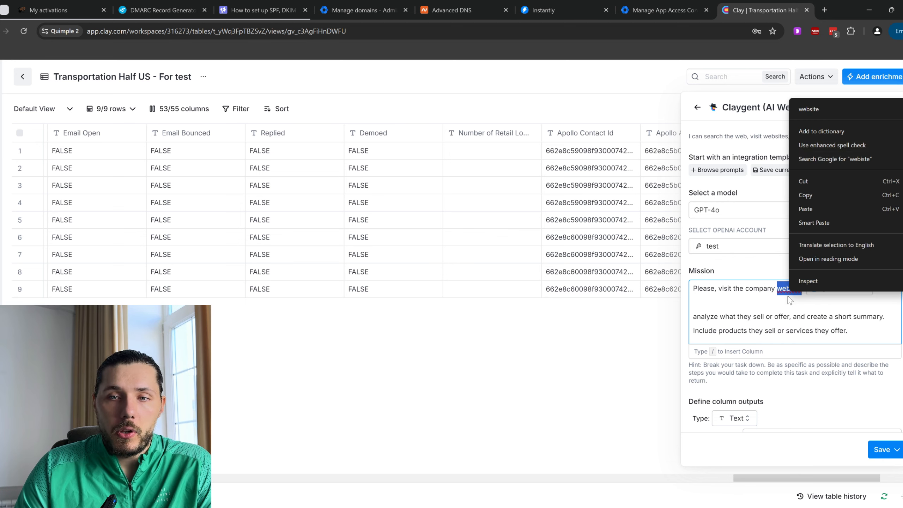
pyautogui.click(815, 108)
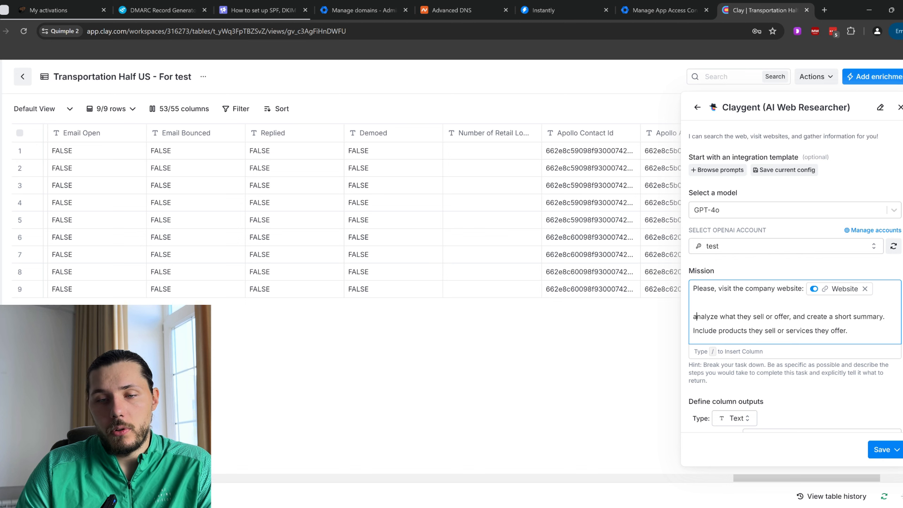
pyautogui.click(697, 316)
pyautogui.press('BackSpace')
# - Review the Claygent column's Run Settings, including the 'Only run if' condition
pyautogui.write('A')
pyautogui.scroll(-4, 774, 362)
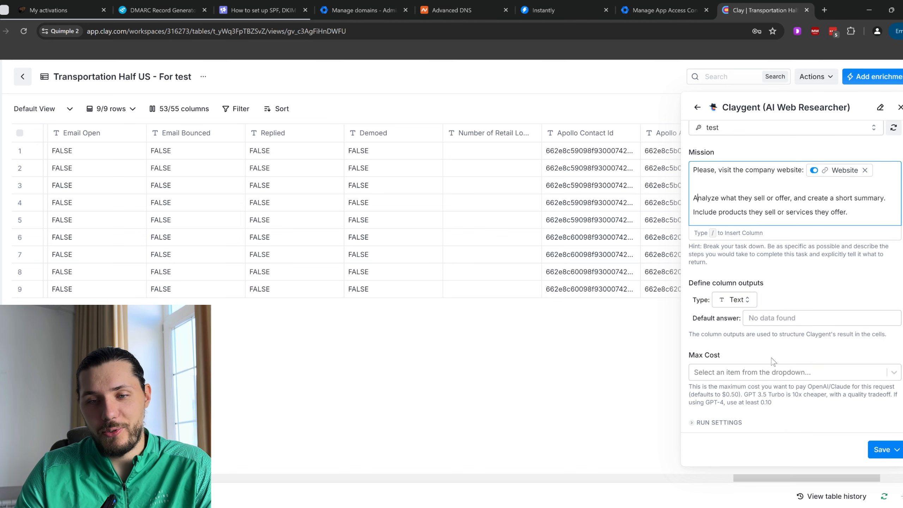
pyautogui.scroll(-1, 766, 259)
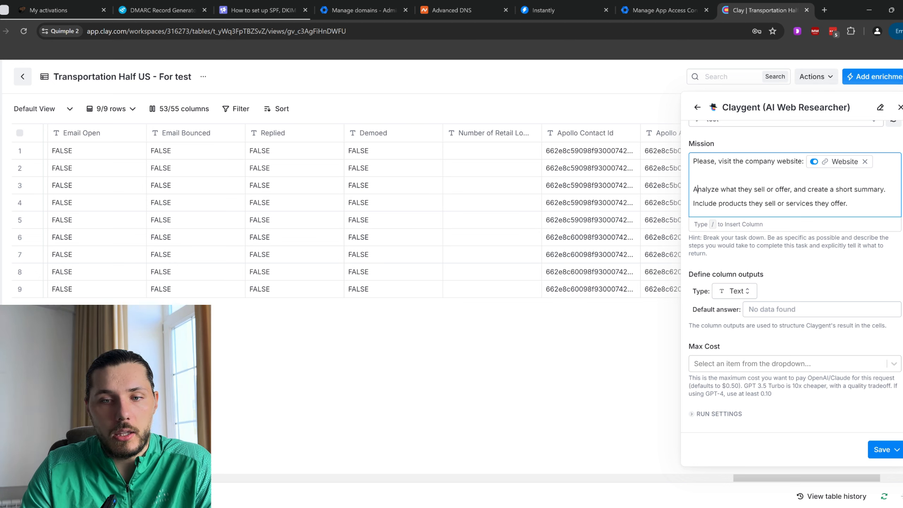
pyautogui.click(726, 414)
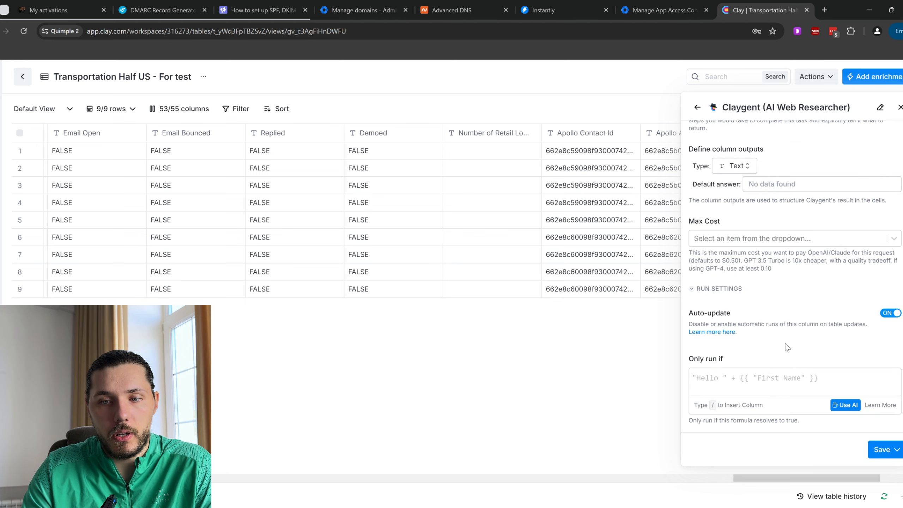
pyautogui.click(692, 378)
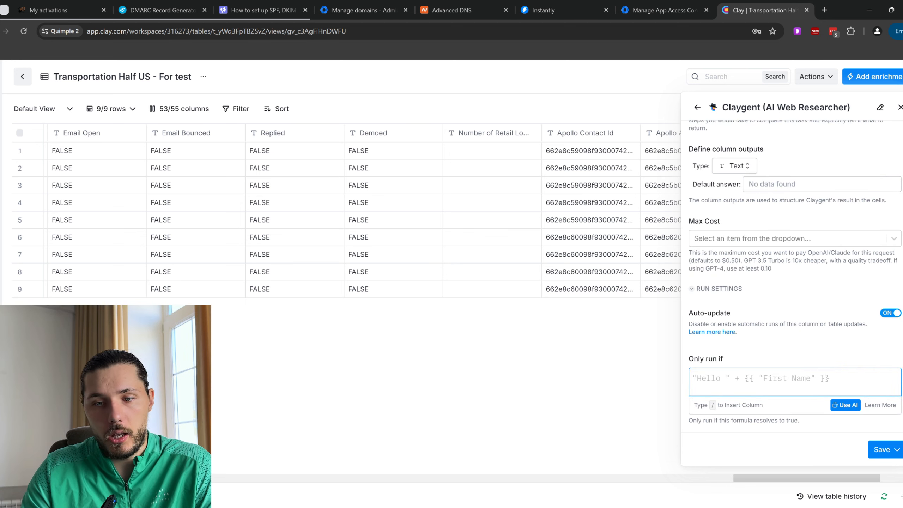
pyautogui.scroll(6, 793, 278)
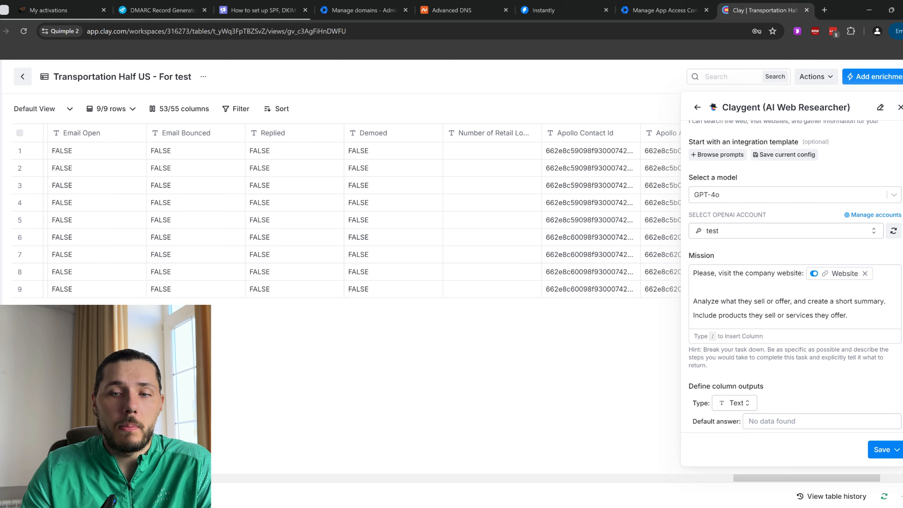
# - Save the Company Offerings column and run it on the 9 rows in this view
pyautogui.click(887, 451)
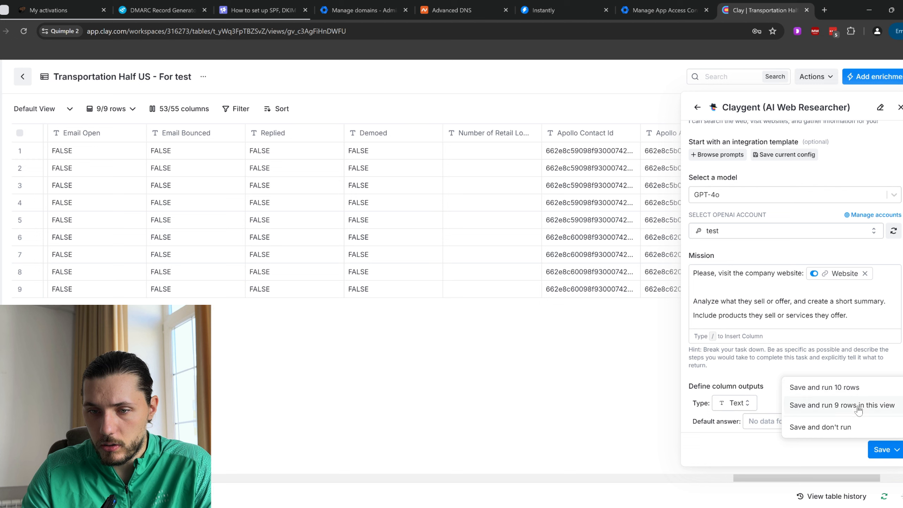
pyautogui.click(840, 392)
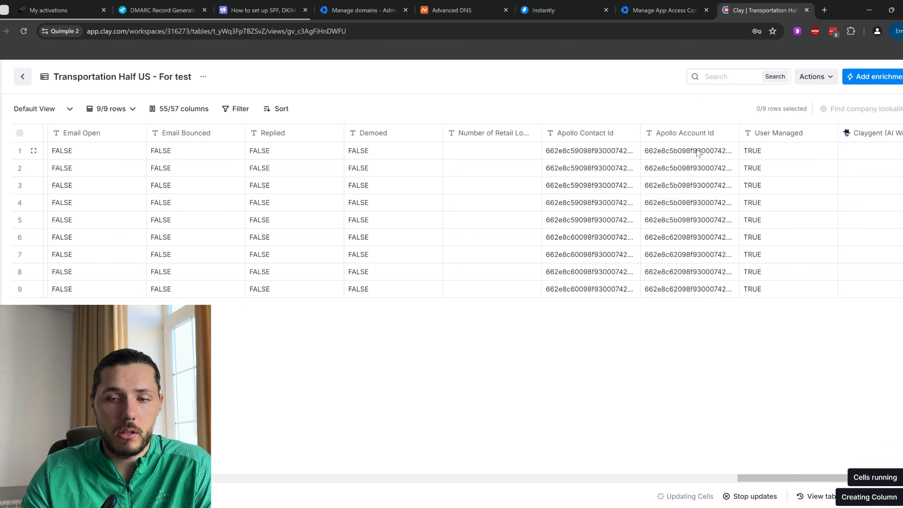
pyautogui.hscroll(4, 761, 167)
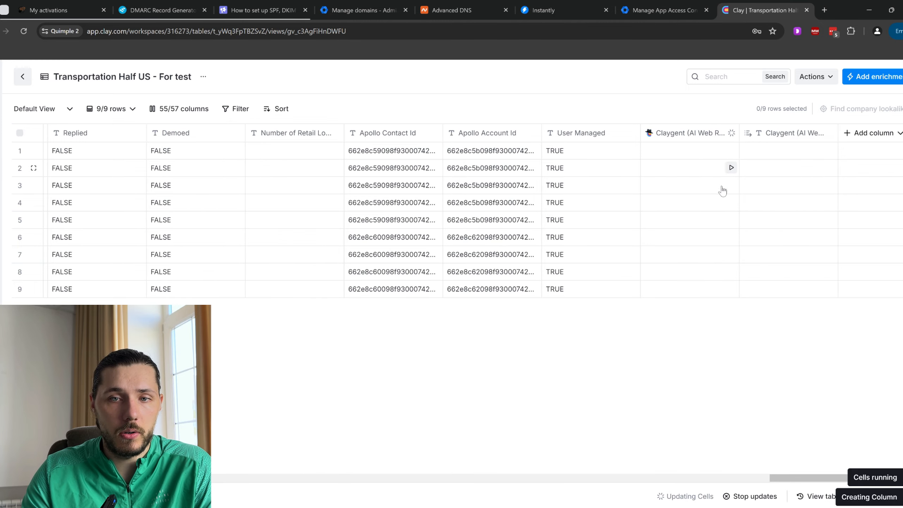
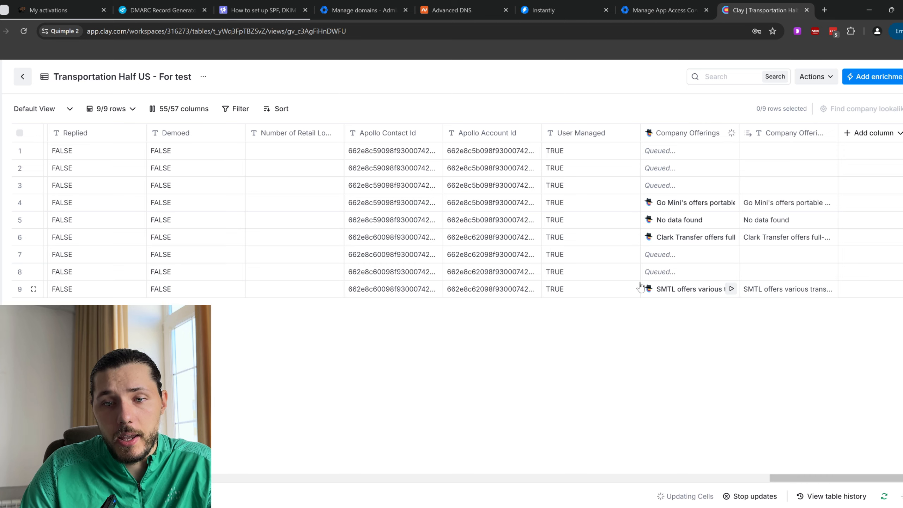
# - Copy row 9's website, smtl.com, and load it in a new browser tab
pyautogui.hscroll(-15, 372, 292)
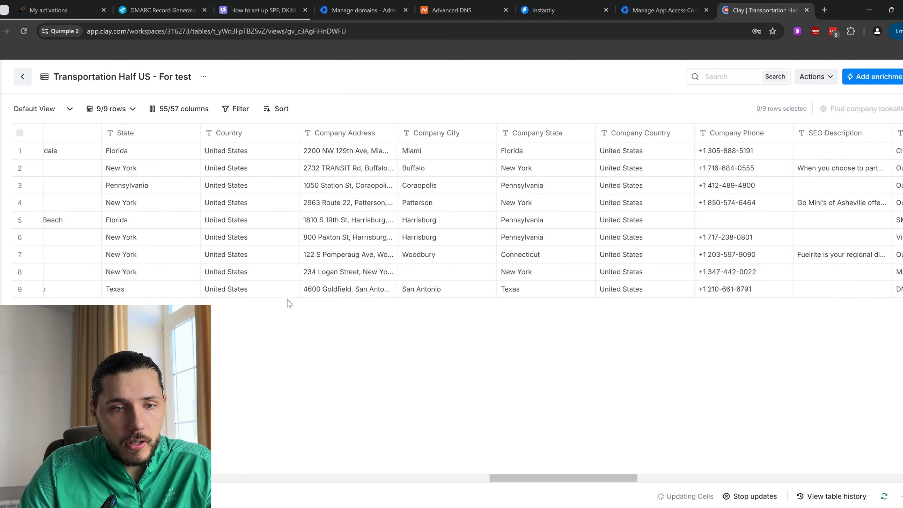
pyautogui.moveTo(438, 477); pyautogui.dragTo(360, 478)
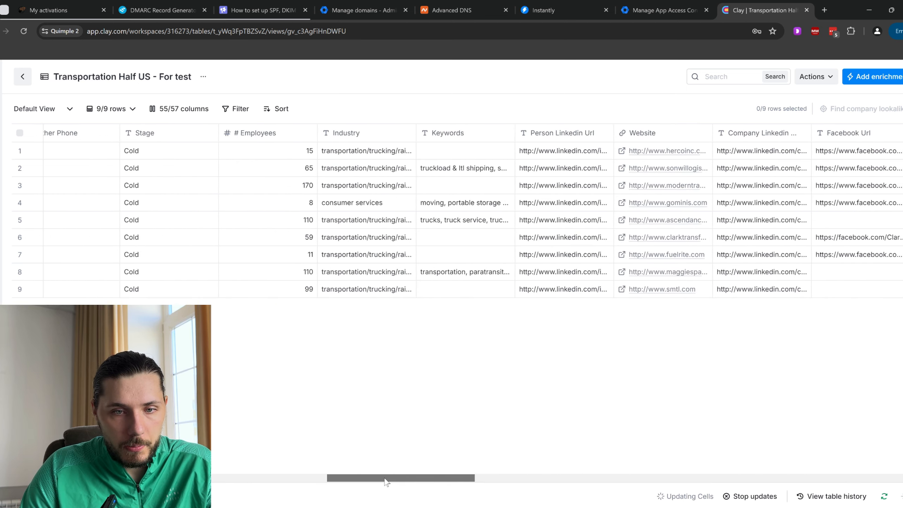
pyautogui.click(671, 293)
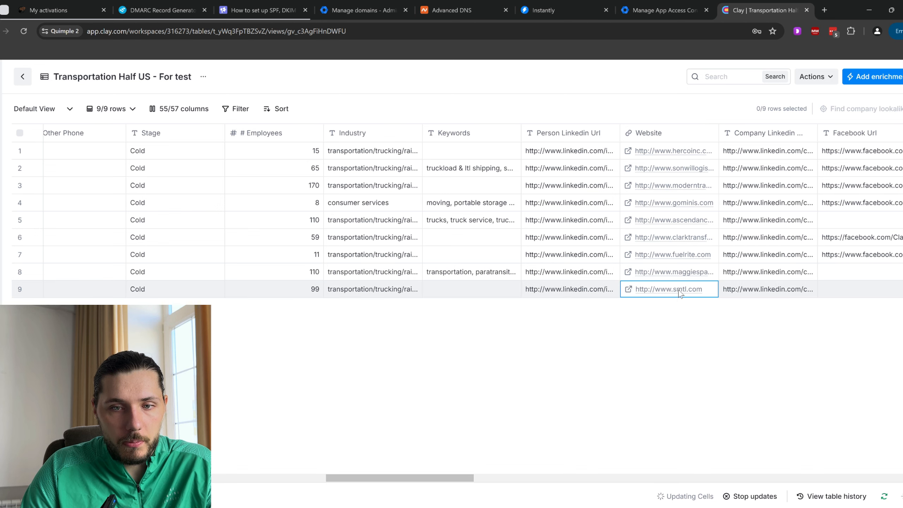
pyautogui.doubleClick(678, 290)
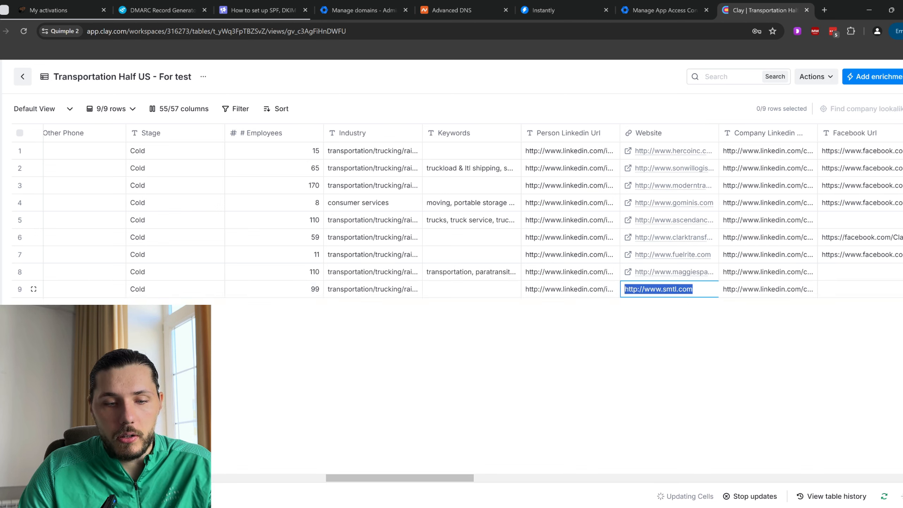
pyautogui.click(820, 12)
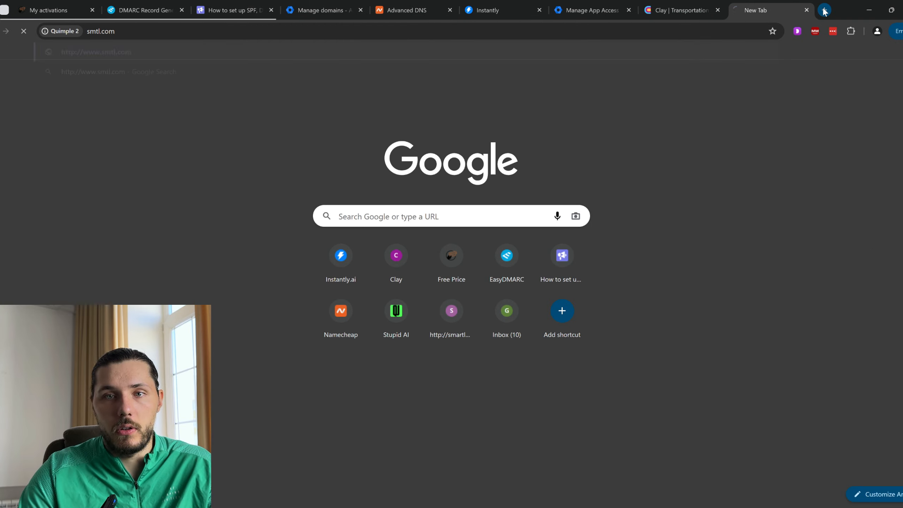
pyautogui.click(709, 5)
pyautogui.hscroll(15, 708, 204)
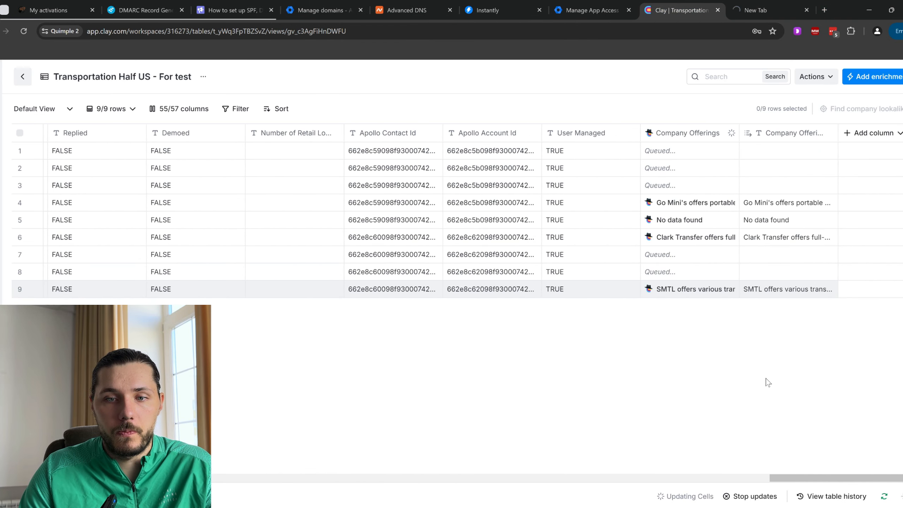
pyautogui.click(790, 4)
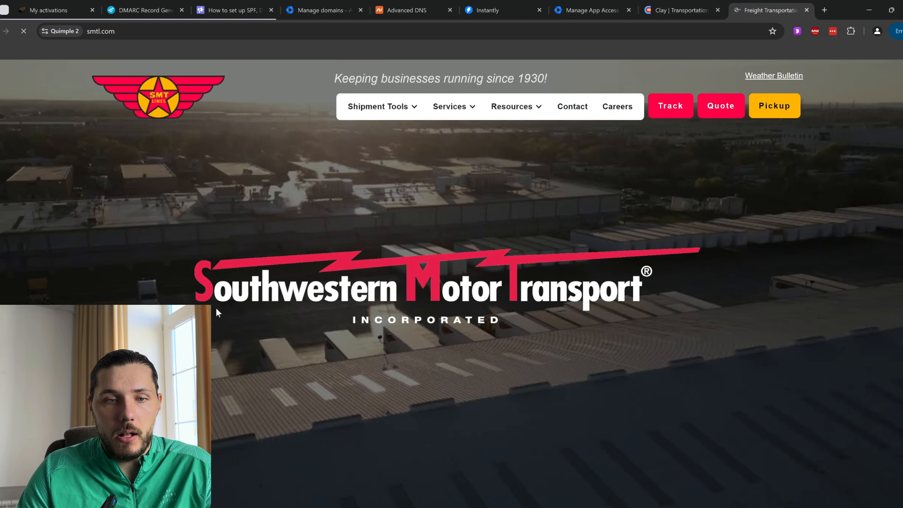
# - Scroll the smtl.com page down to its Ship, Track and Manage tools section
pyautogui.scroll(-10, 502, 290)
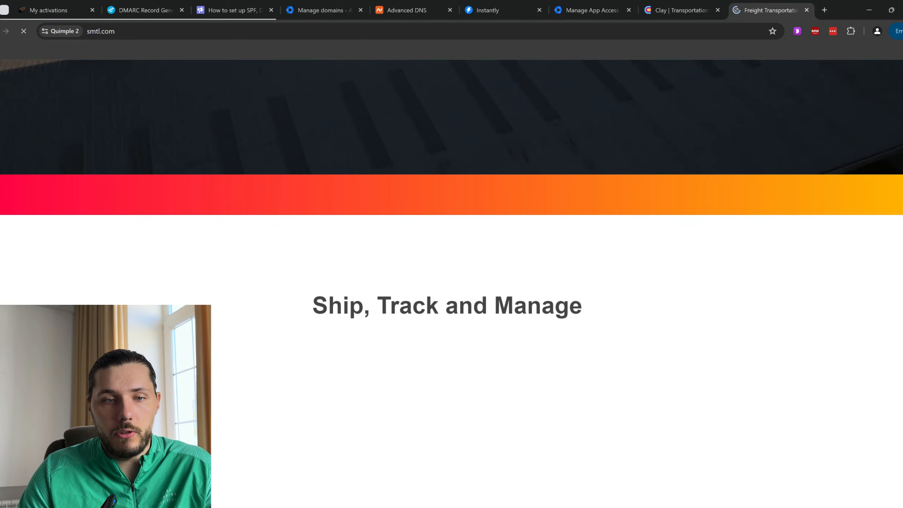
pyautogui.scroll(-5, 374, 242)
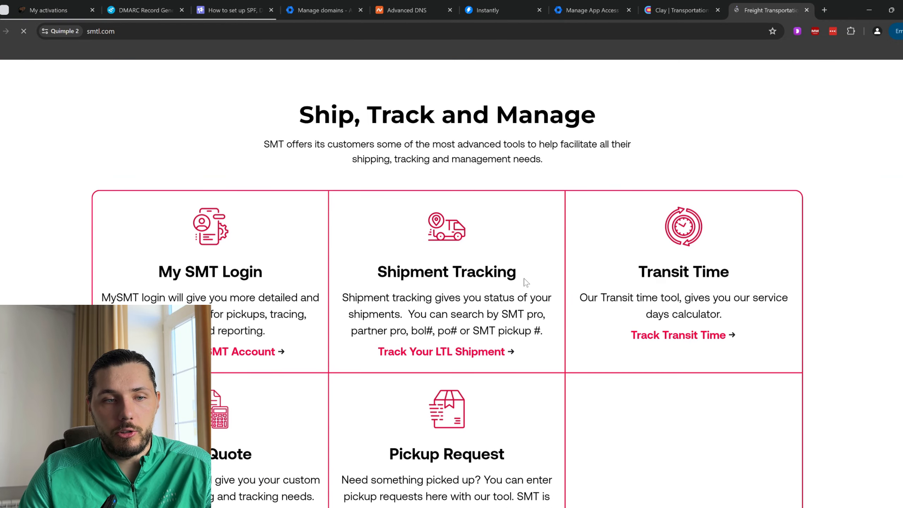
pyautogui.scroll(-15, 526, 282)
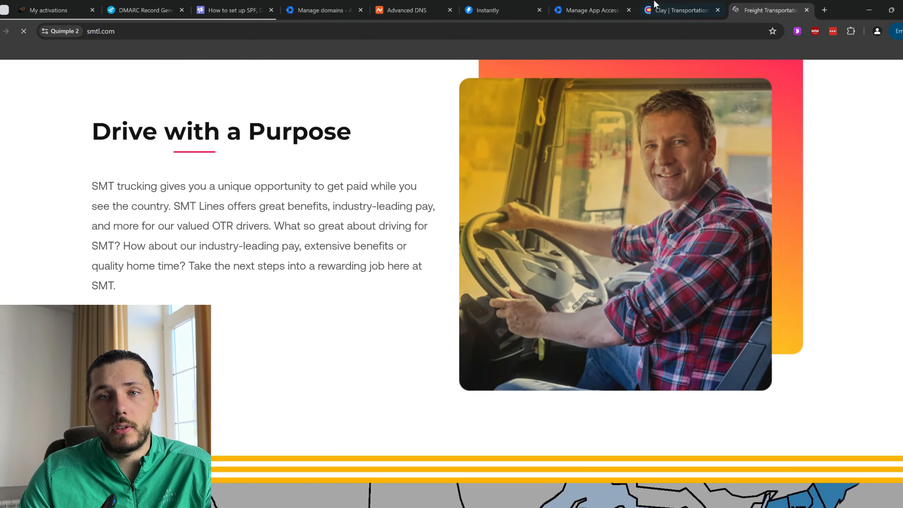
# - Read the Company Offerings cell details for SMTL, Clark Transfer and Go Mini's
pyautogui.click(677, 7)
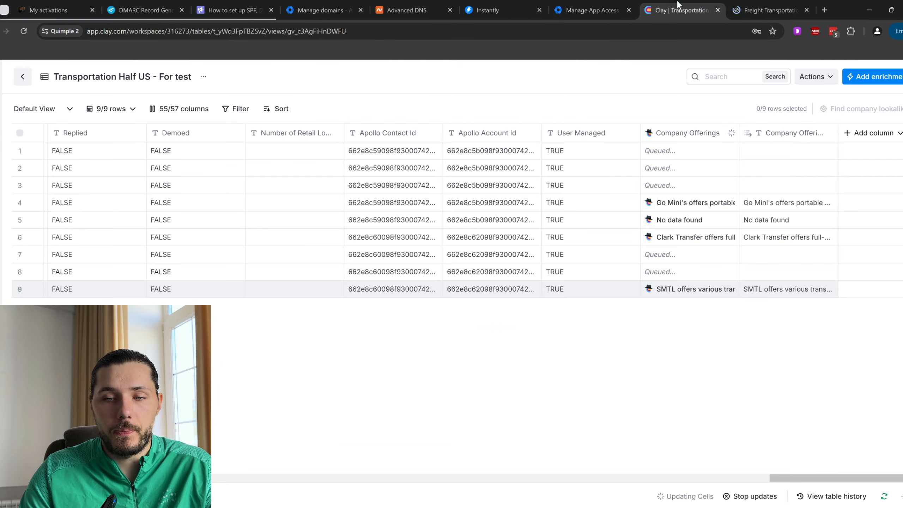
pyautogui.click(680, 290)
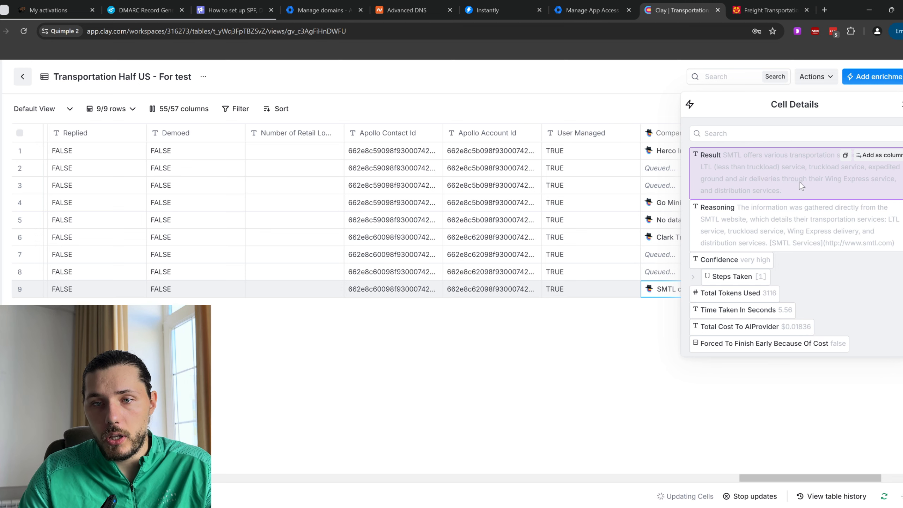
pyautogui.click(901, 107)
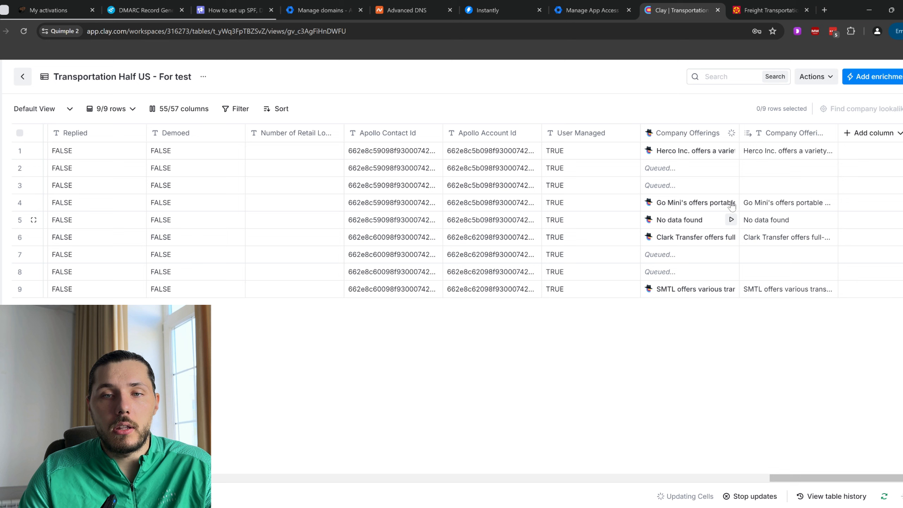
pyautogui.click(696, 241)
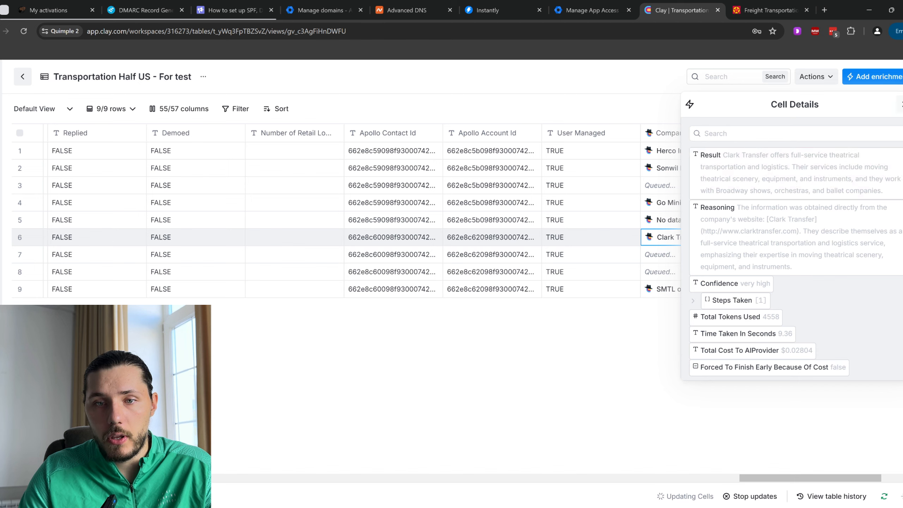
pyautogui.click(901, 105)
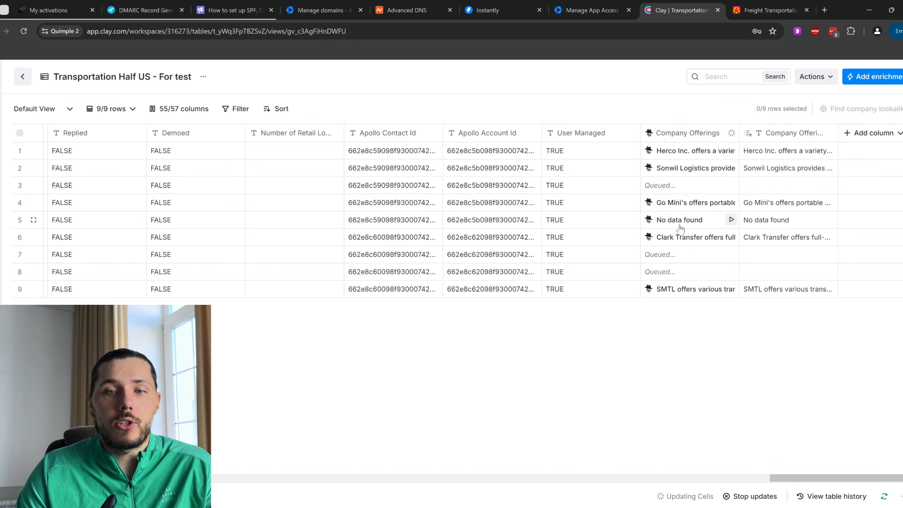
pyautogui.click(691, 204)
pyautogui.click(901, 104)
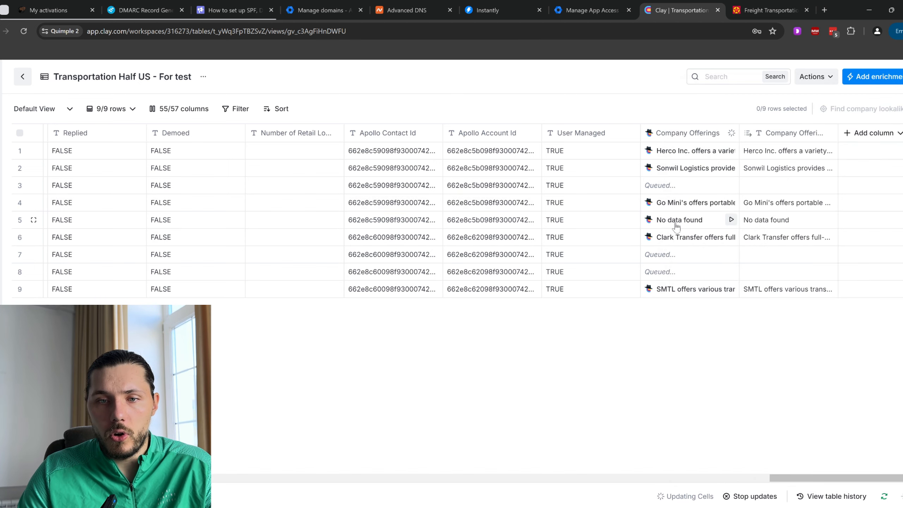
# - Copy row 5's website address, ascendancetrucks.com, from the Website column
pyautogui.hscroll(-5, 679, 226)
pyautogui.hscroll(-15, 680, 226)
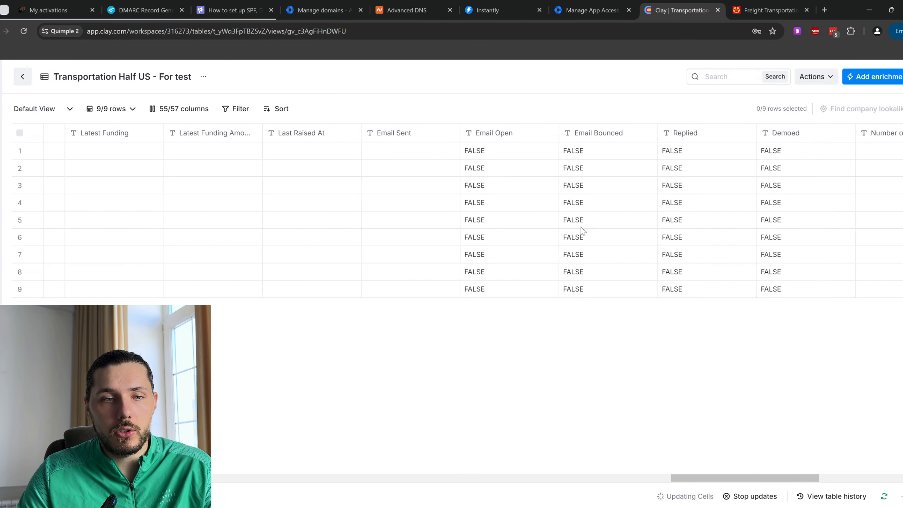
pyautogui.hscroll(-15, 288, 230)
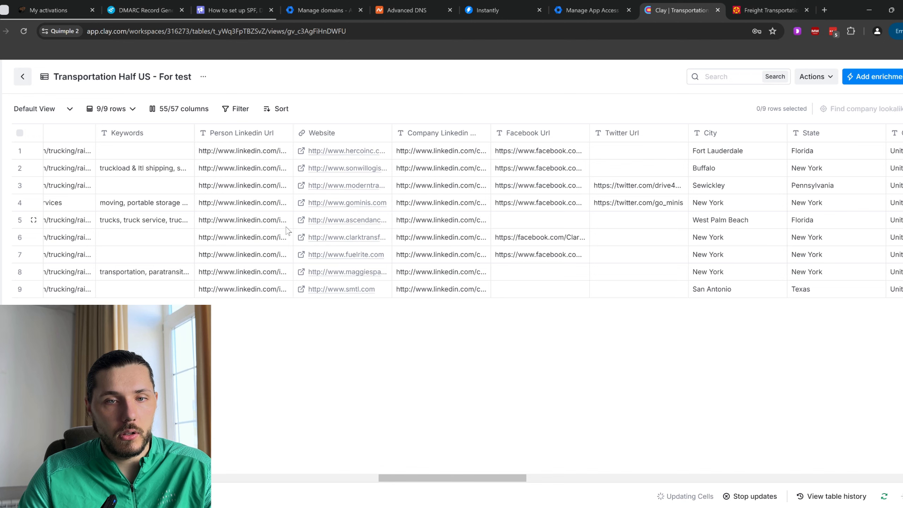
pyautogui.hscroll(-3, 443, 232)
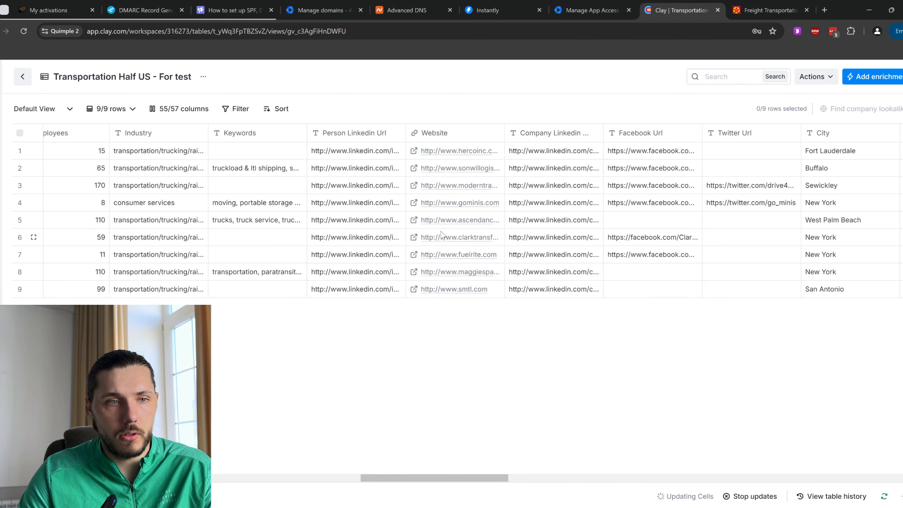
pyautogui.hscroll(-5, 441, 235)
pyautogui.hscroll(2, 498, 236)
pyautogui.click(628, 238)
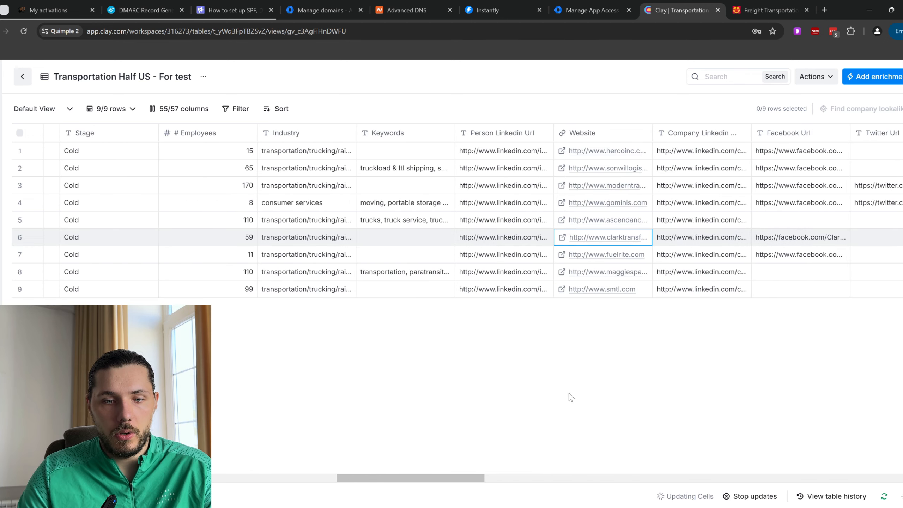
pyautogui.moveTo(444, 478); pyautogui.dragTo(896, 473)
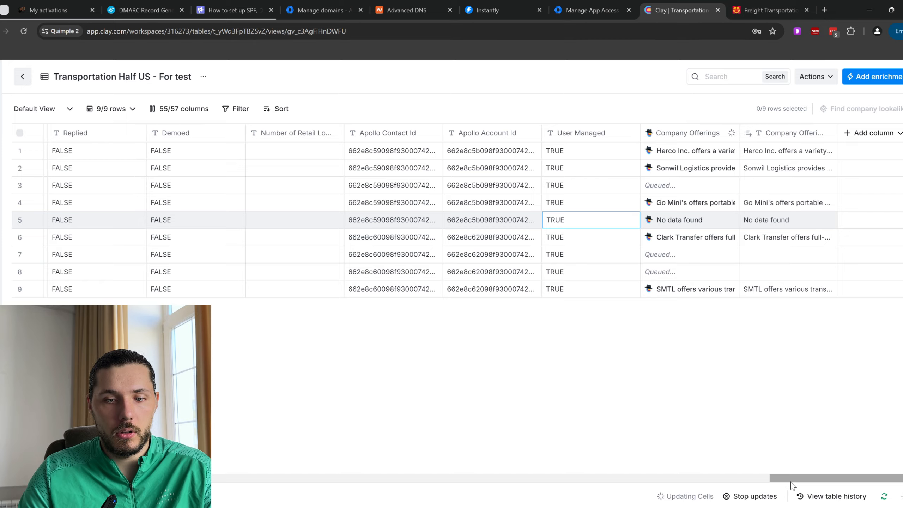
pyautogui.moveTo(780, 479); pyautogui.dragTo(381, 458)
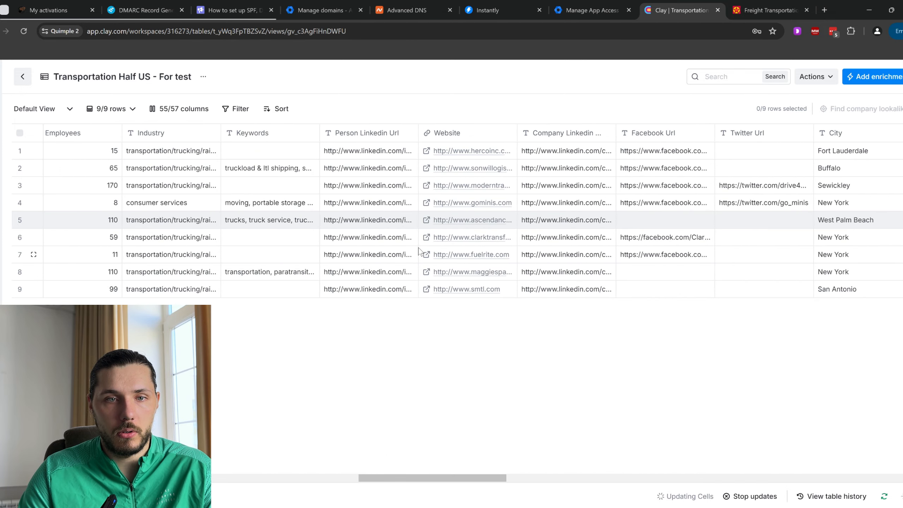
pyautogui.click(494, 224)
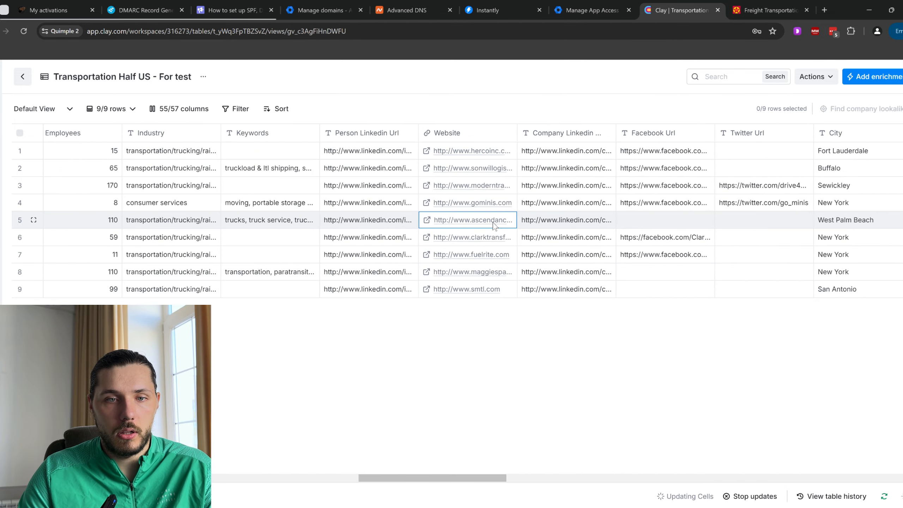
pyautogui.doubleClick(464, 220)
pyautogui.click(464, 220)
pyautogui.hotkey('ctrl', 'a')
pyautogui.hotkey('ctrl', 'c')
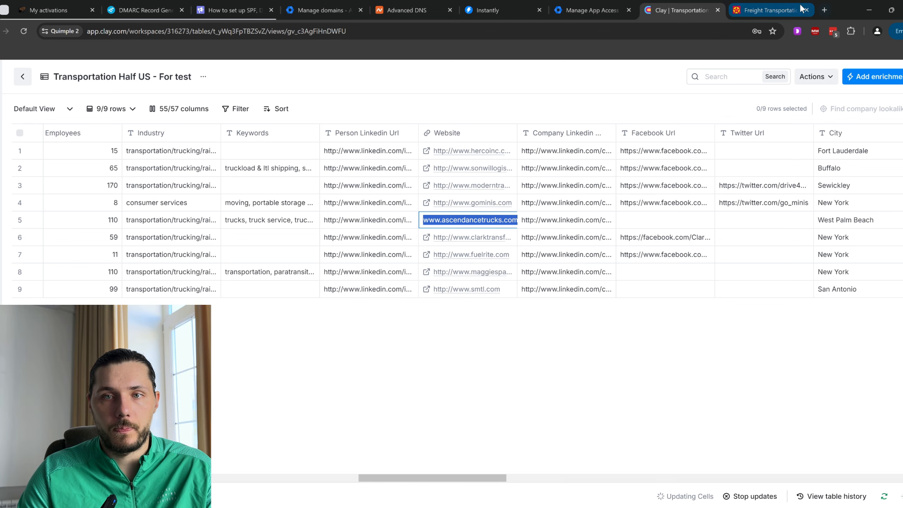
pyautogui.click(768, 10)
# - Load ascendancetrucks.com in the second tab and scroll through its homepage
pyautogui.hotkey('ctrl', 'l')
pyautogui.hotkey('ctrl', 'v')
pyautogui.press('Return')
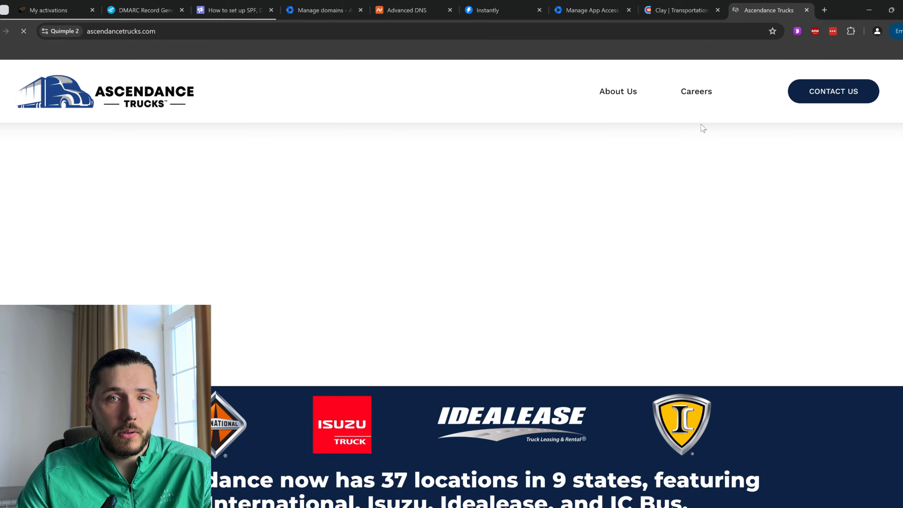
pyautogui.scroll(-8, 582, 323)
pyautogui.scroll(-10, 581, 326)
pyautogui.scroll(3, 581, 325)
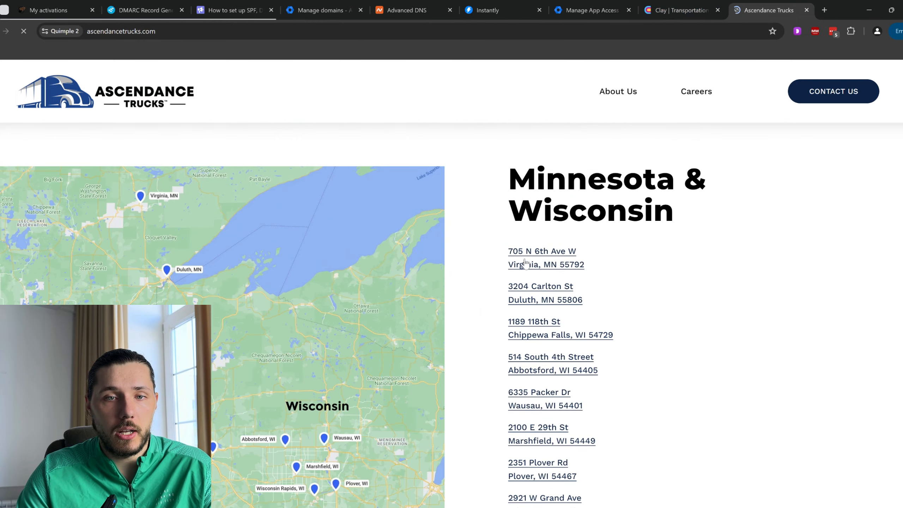
# - Highlight The Ascendance Trucks Journey heading and company story paragraph
pyautogui.moveTo(537, 177); pyautogui.dragTo(533, 210)
pyautogui.scroll(6, 518, 227)
pyautogui.scroll(10, 419, 223)
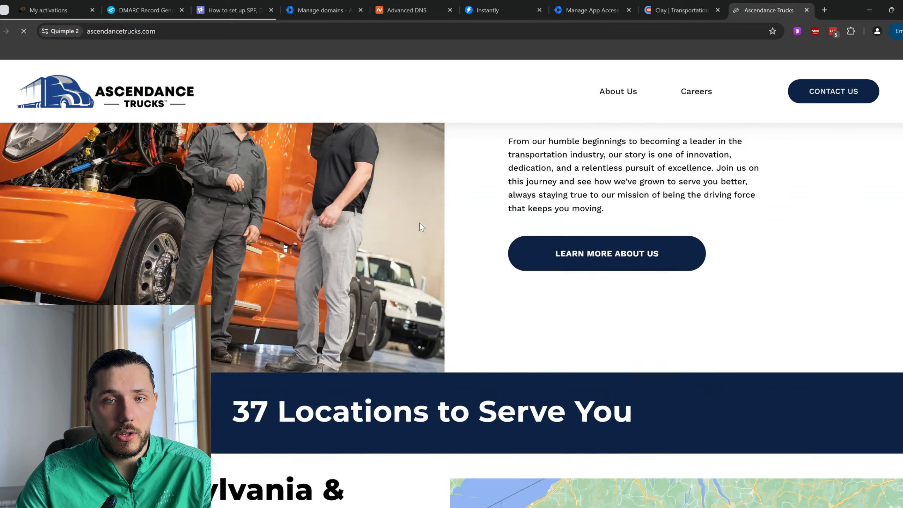
pyautogui.moveTo(507, 299); pyautogui.dragTo(734, 405)
pyautogui.click(639, 446)
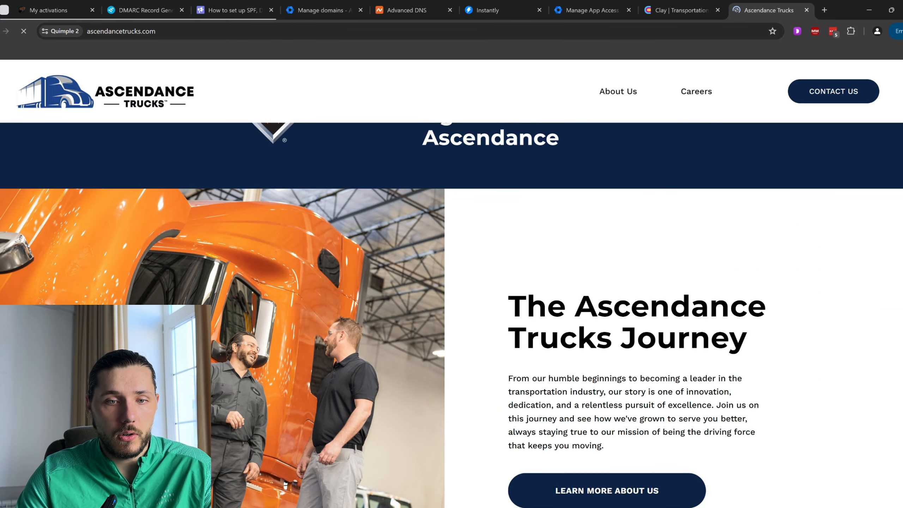
pyautogui.moveTo(504, 305); pyautogui.dragTo(658, 452)
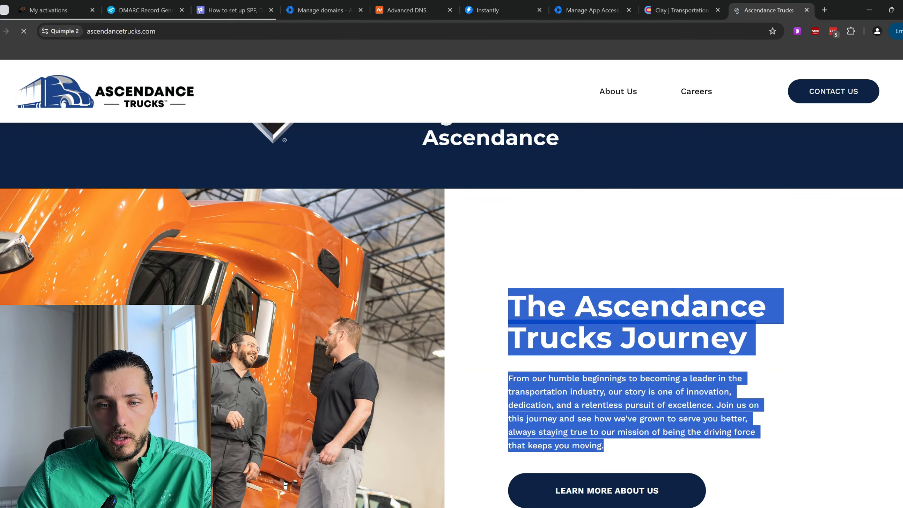
pyautogui.click(530, 391)
pyautogui.moveTo(530, 391); pyautogui.dragTo(638, 406)
pyautogui.scroll(13, 614, 420)
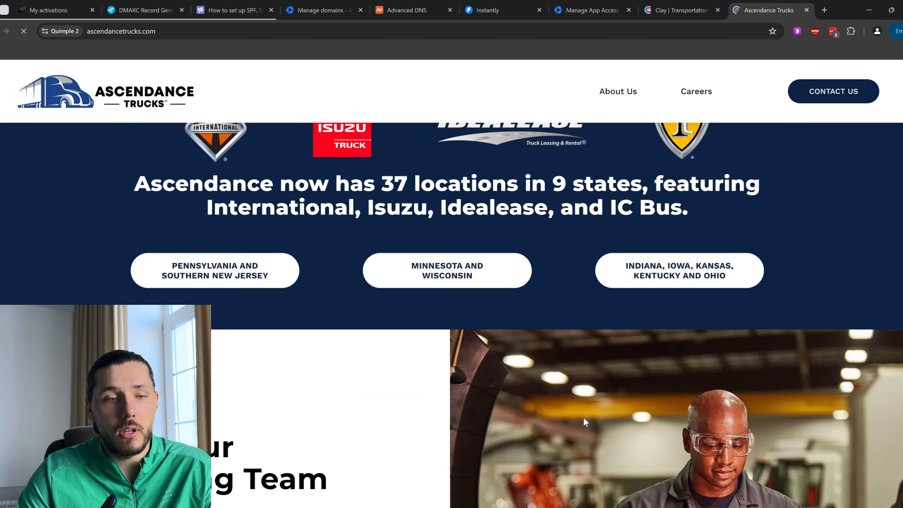
pyautogui.scroll(-5, 585, 422)
pyautogui.moveTo(96, 218); pyautogui.dragTo(384, 351)
# - Reload the Clay table so eight of nine rows show Company Offerings, and close the Ascendance Trucks tab
pyautogui.click(677, 9)
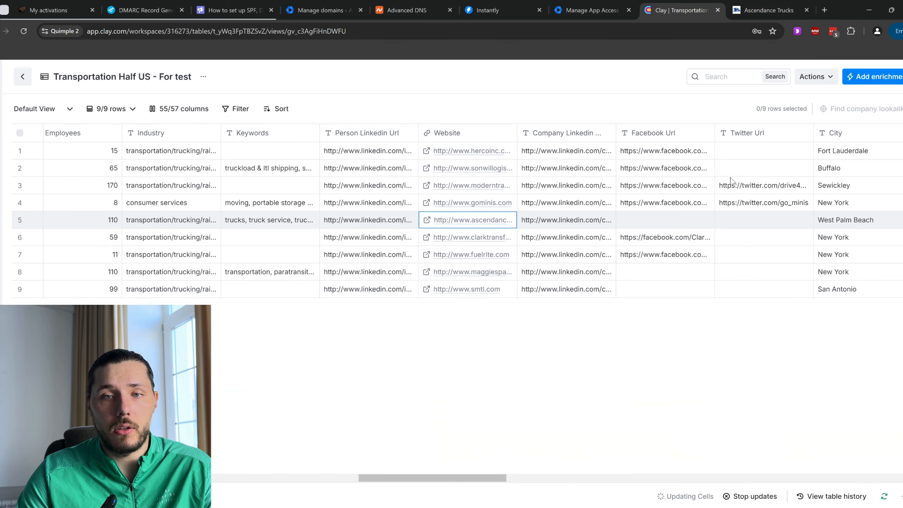
pyautogui.hscroll(10, 689, 468)
pyautogui.hscroll(10, 690, 469)
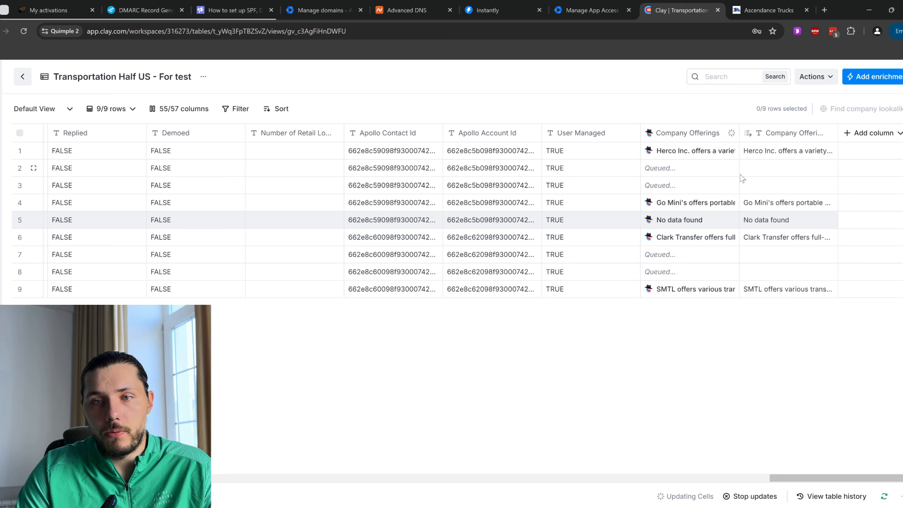
pyautogui.click(23, 32)
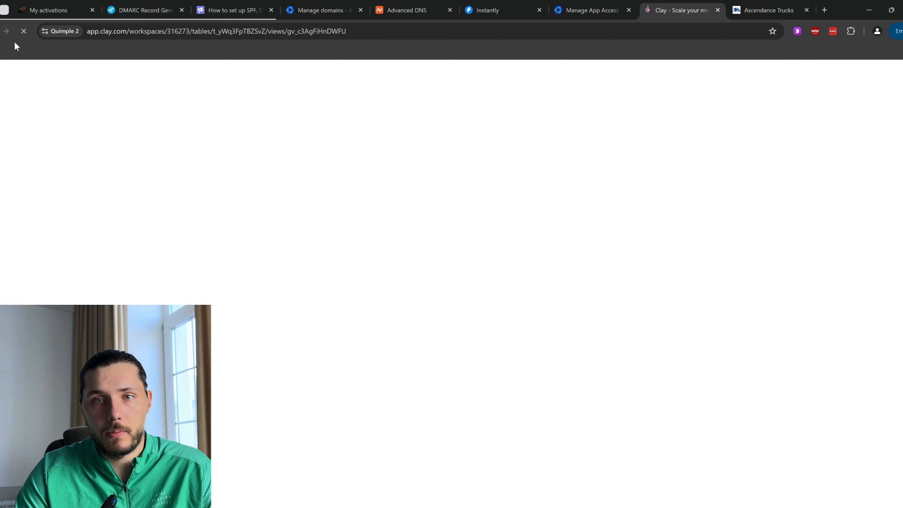
pyautogui.click(806, 10)
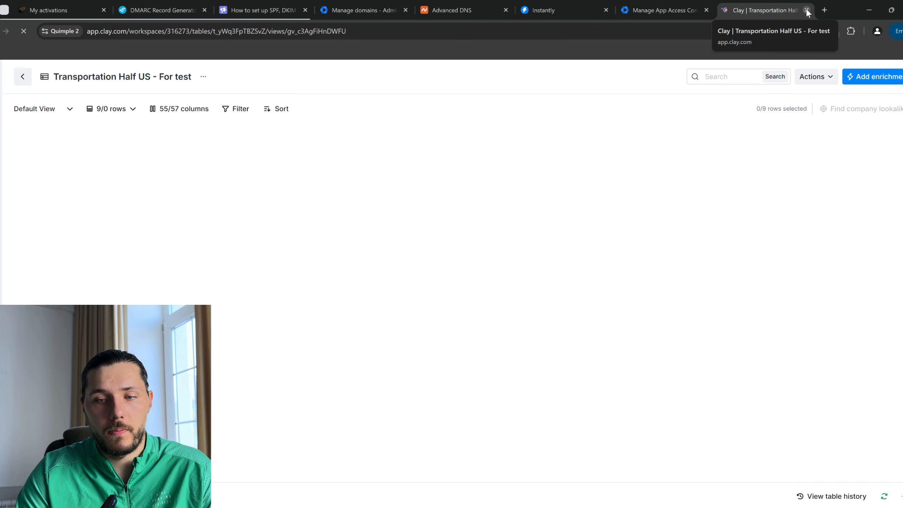
pyautogui.moveTo(117, 478); pyautogui.dragTo(901, 478)
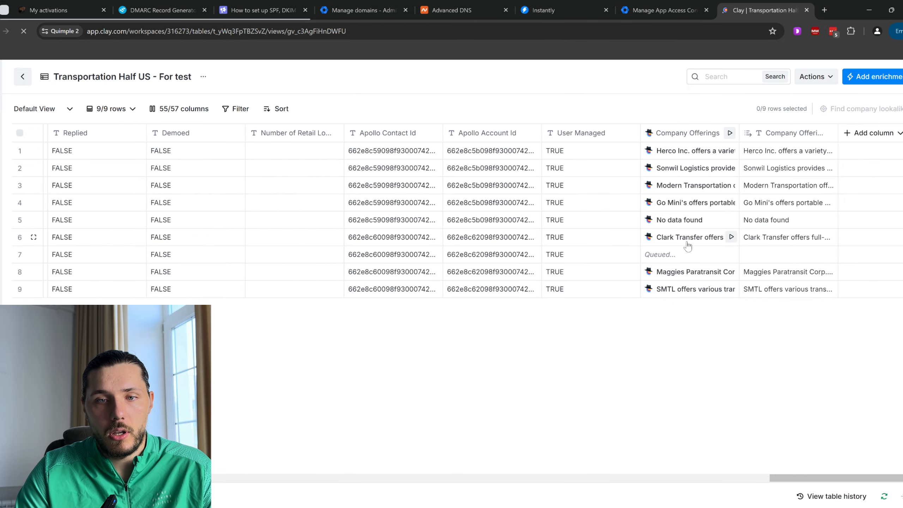
# - Delete rows 7 and 8 from the Clay table, leaving seven rows
pyautogui.rightClick(378, 269)
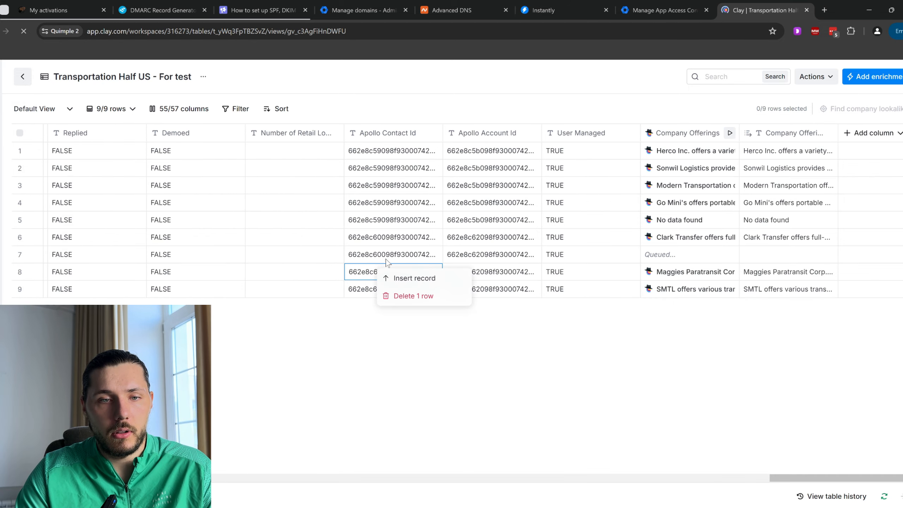
pyautogui.rightClick(373, 249)
pyautogui.click(308, 252)
pyautogui.keyDown('shift'); pyautogui.click(298, 257); pyautogui.keyUp('shift')
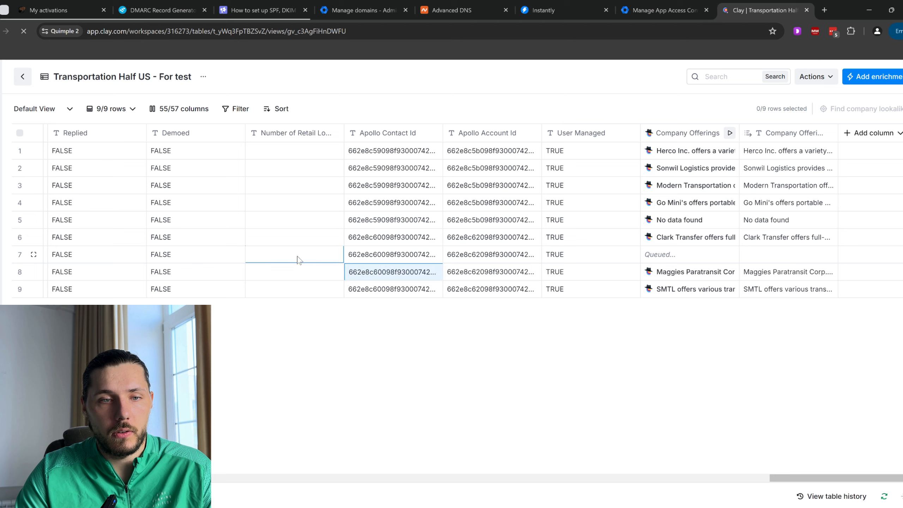
pyautogui.rightClick(299, 256)
pyautogui.click(329, 284)
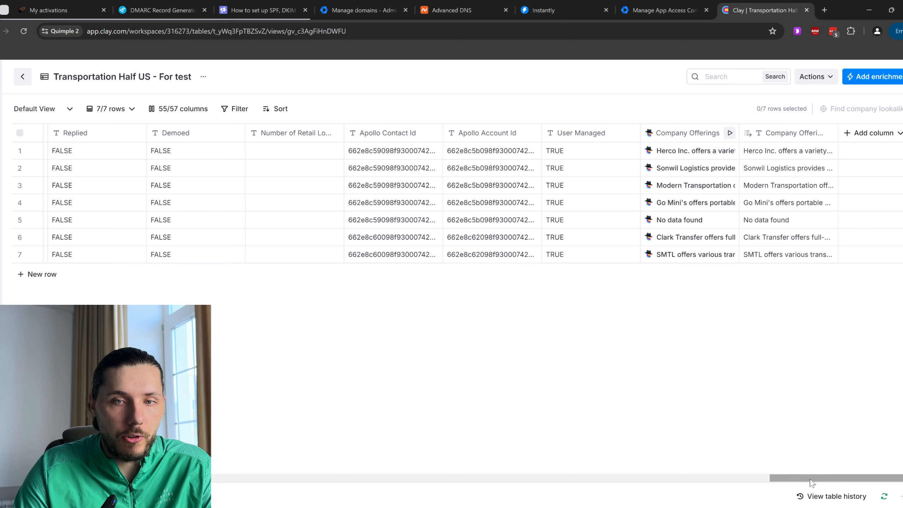
pyautogui.moveTo(810, 479); pyautogui.dragTo(2, 480)
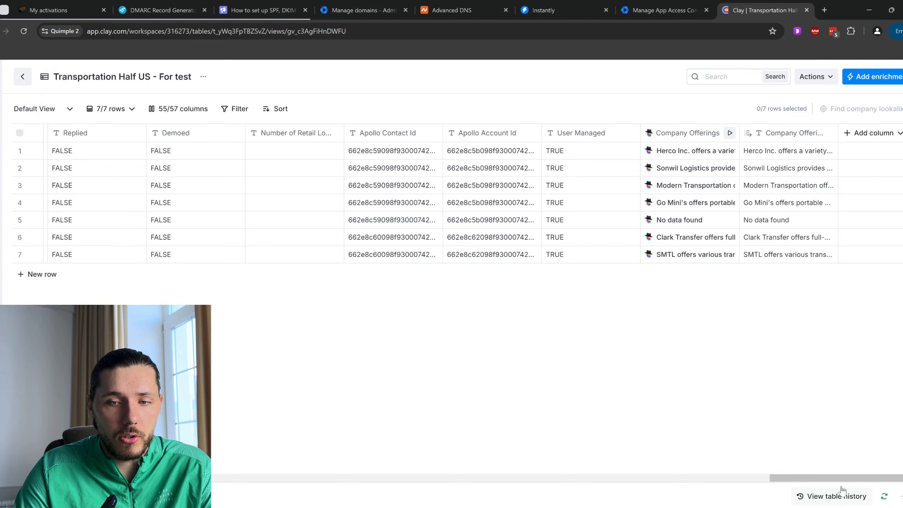
pyautogui.moveTo(800, 479); pyautogui.dragTo(5, 459)
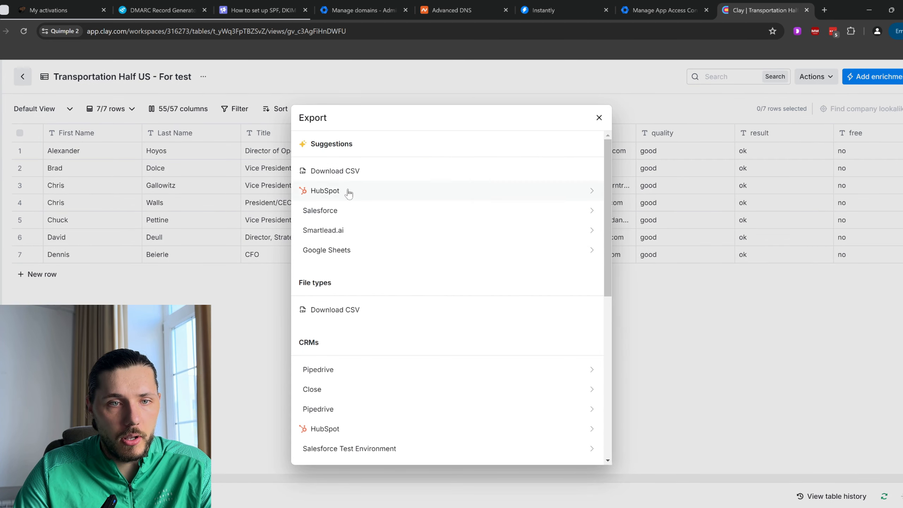
# - Download the seven-row Clay table as a CSV and switch to Instantly's Leads page
pyautogui.click(372, 171)
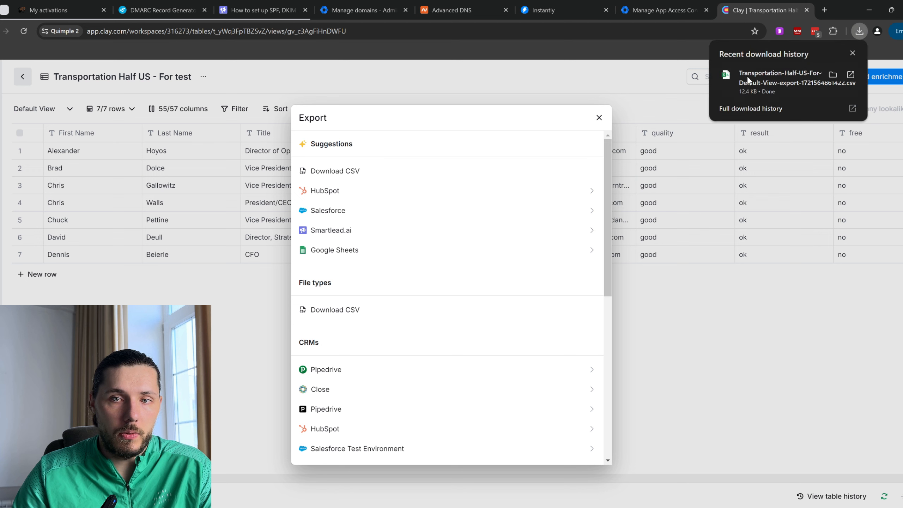
pyautogui.click(576, 11)
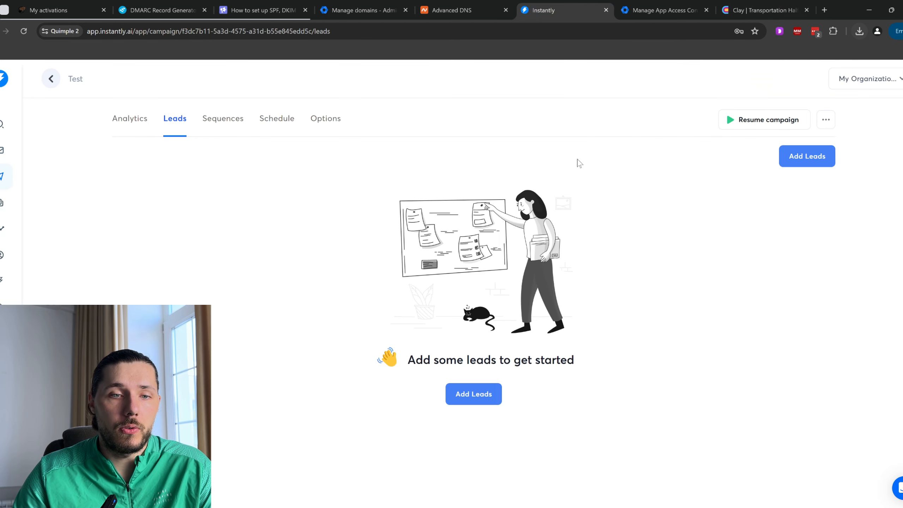
# - Upload the exported Transportation CSV as the campaign's leads
pyautogui.click(497, 390)
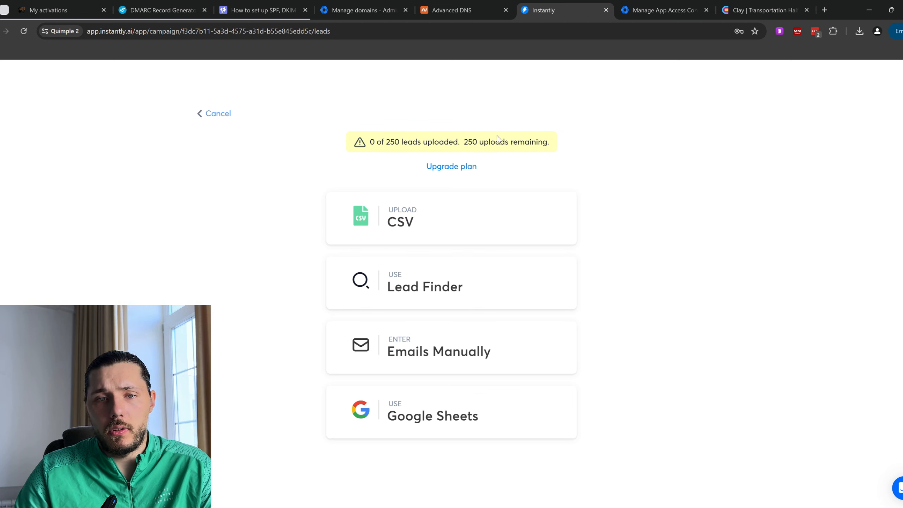
pyautogui.moveTo(551, 141); pyautogui.dragTo(395, 141)
pyautogui.click(633, 144)
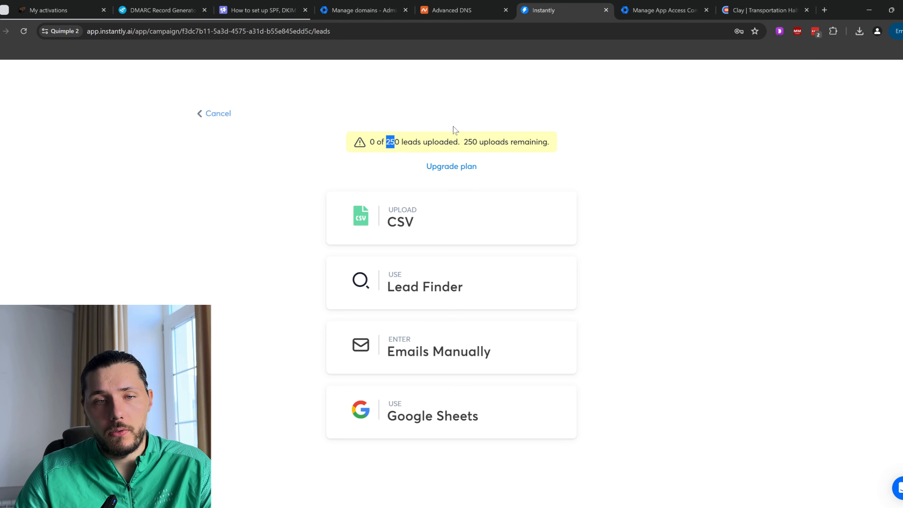
pyautogui.click(743, 175)
pyautogui.click(448, 215)
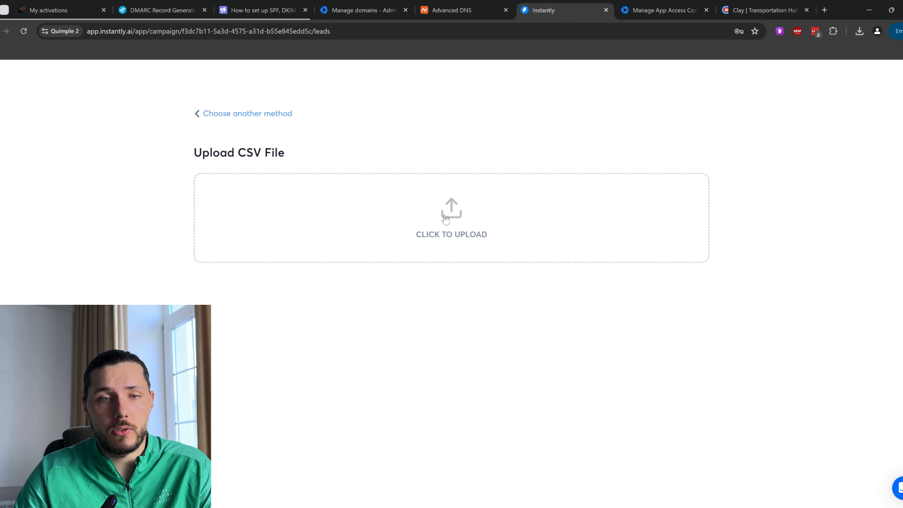
pyautogui.click(446, 217)
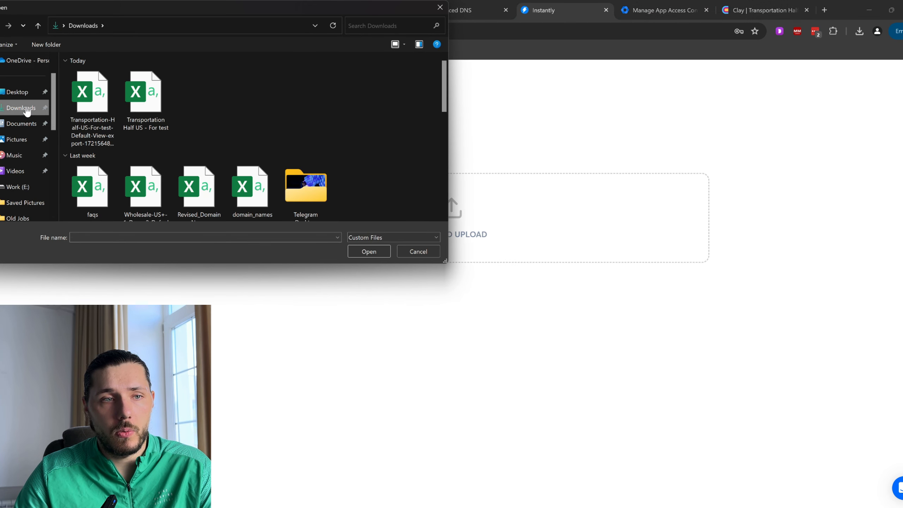
pyautogui.click(83, 107)
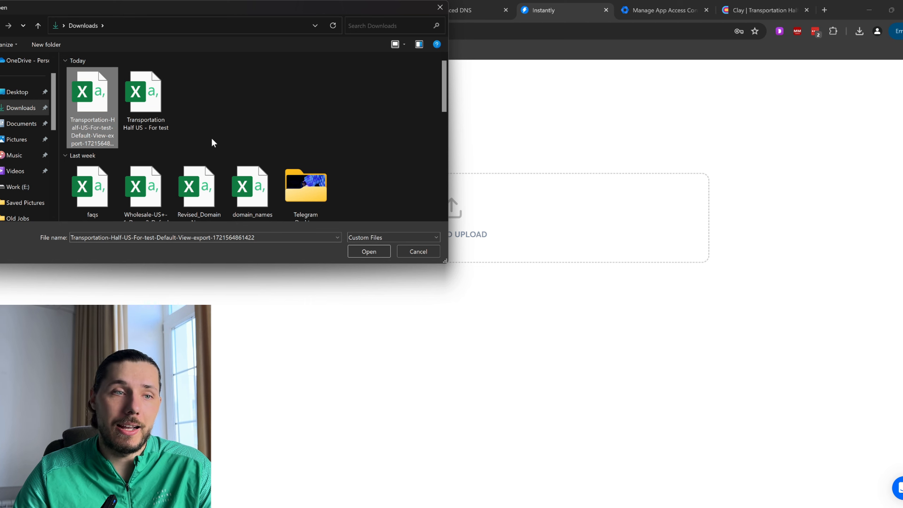
pyautogui.click(364, 249)
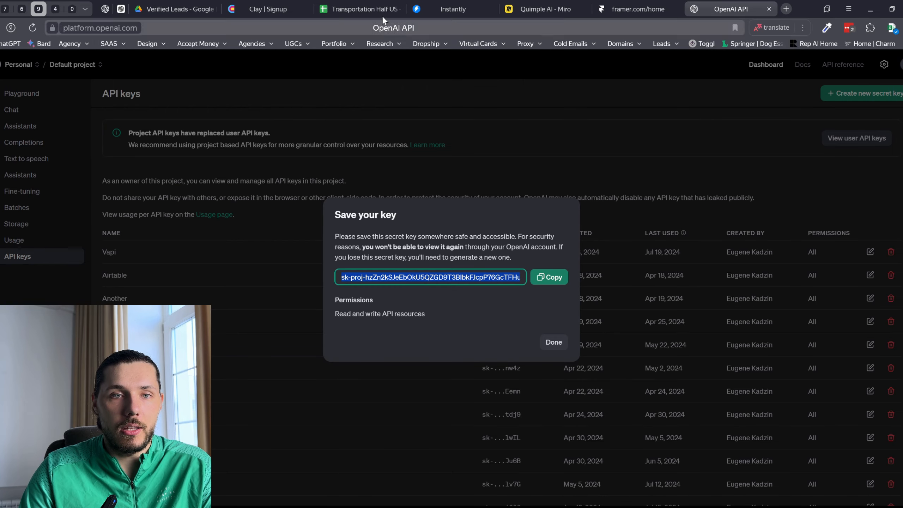
# - Check the Email Status column in the Transportation Half US spreadsheet
pyautogui.click(379, 11)
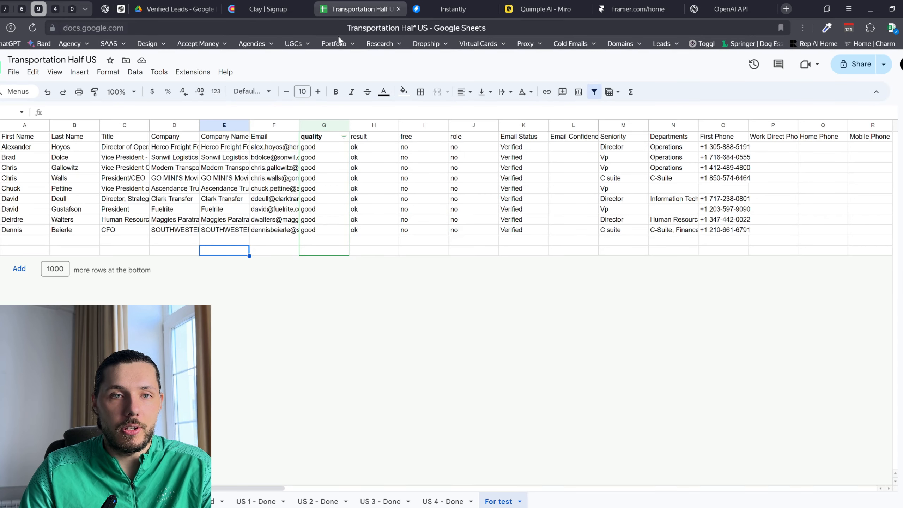
pyautogui.click(528, 302)
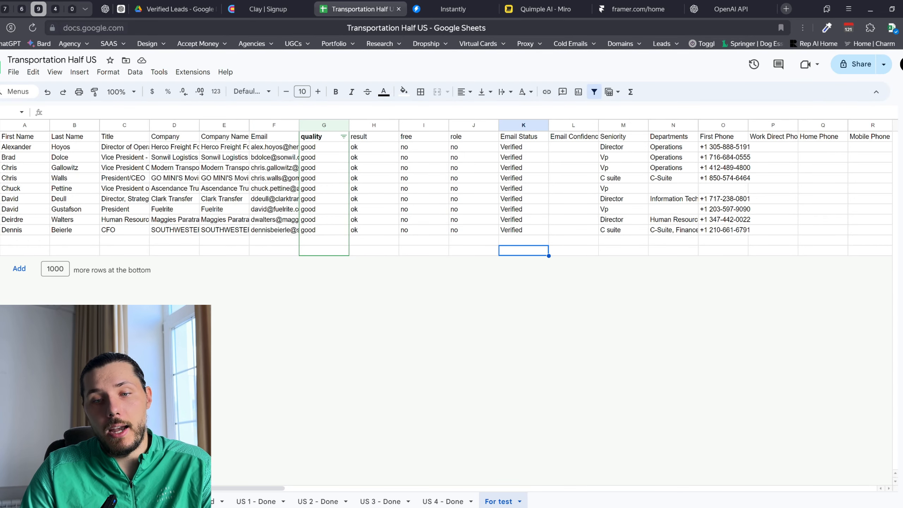
pyautogui.hscroll(10, 713, 194)
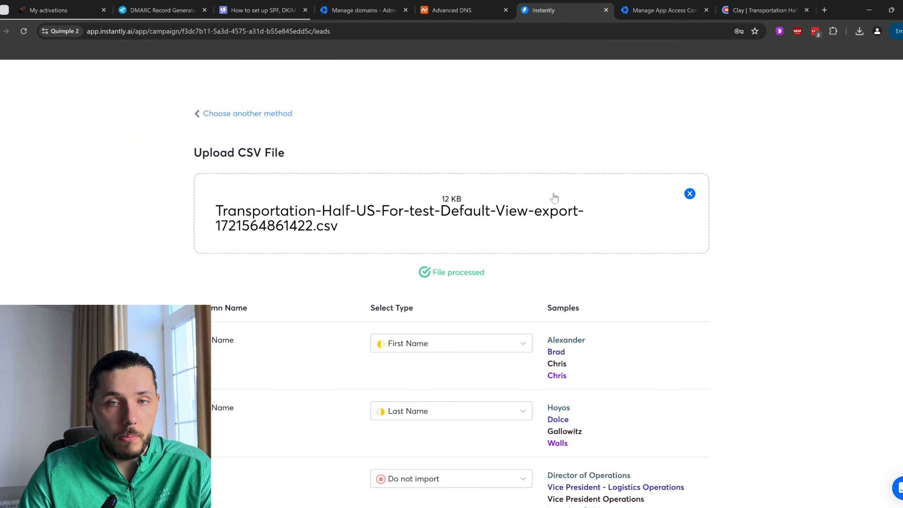
# - Import the Title column as a custom variable
pyautogui.scroll(-2, 494, 279)
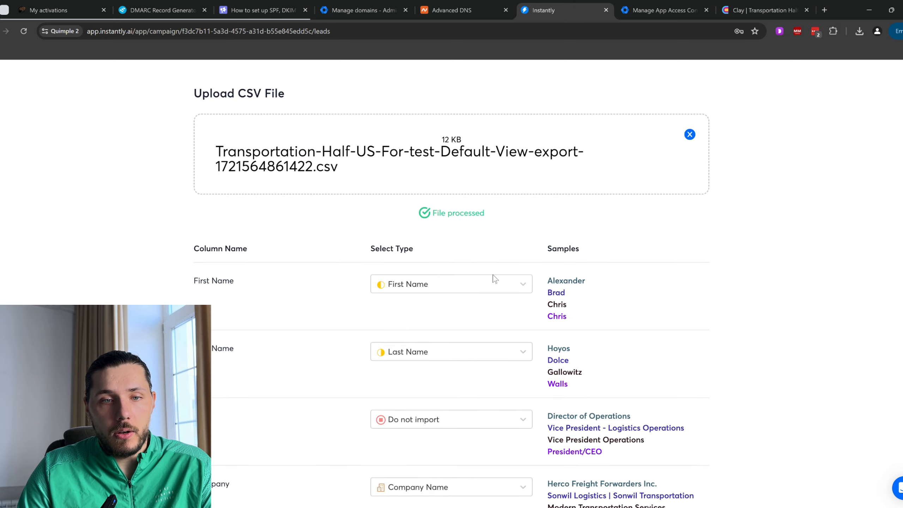
pyautogui.scroll(-3, 494, 278)
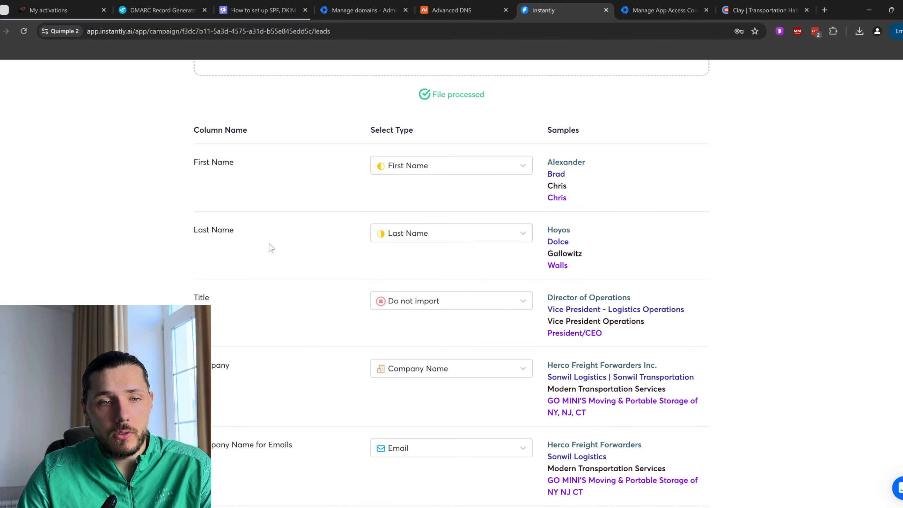
pyautogui.scroll(-2, 417, 300)
pyautogui.click(425, 245)
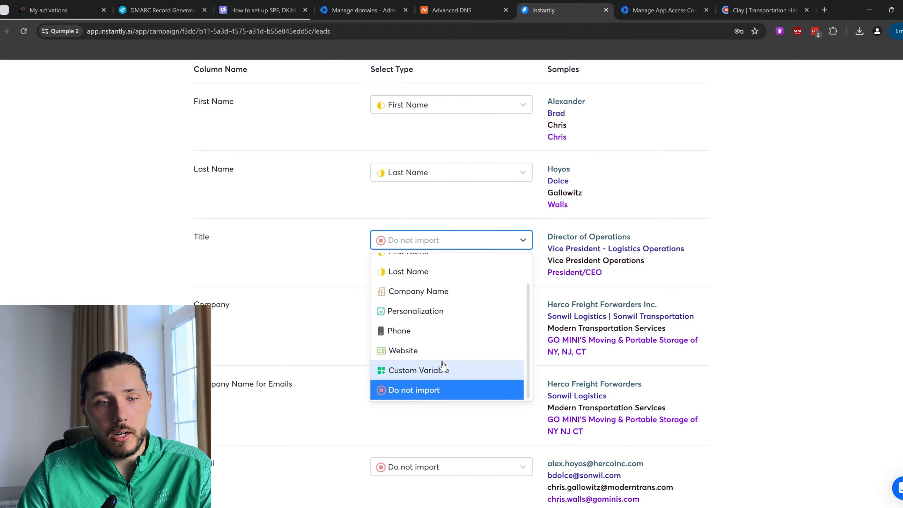
pyautogui.click(441, 368)
pyautogui.click(418, 250)
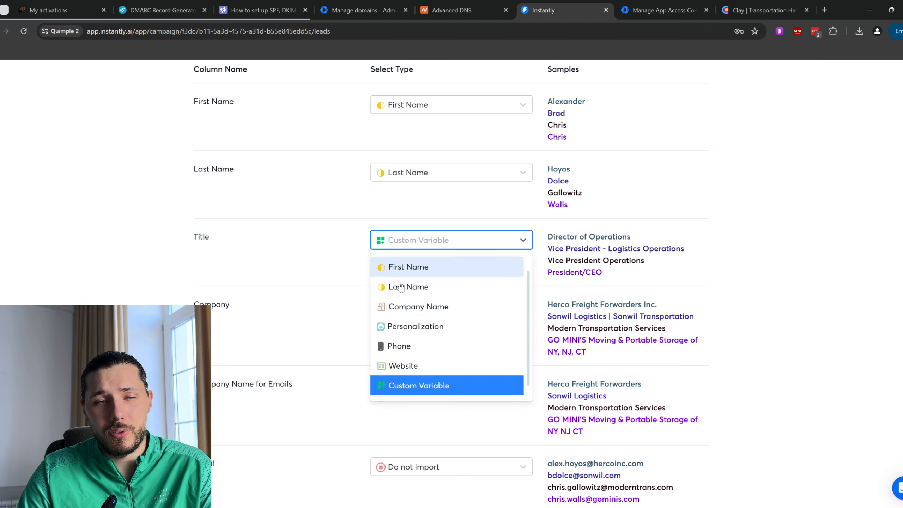
pyautogui.click(299, 236)
# - Set Company Name for Emails to Do not import and map the Email column to Email
pyautogui.scroll(5, 408, 246)
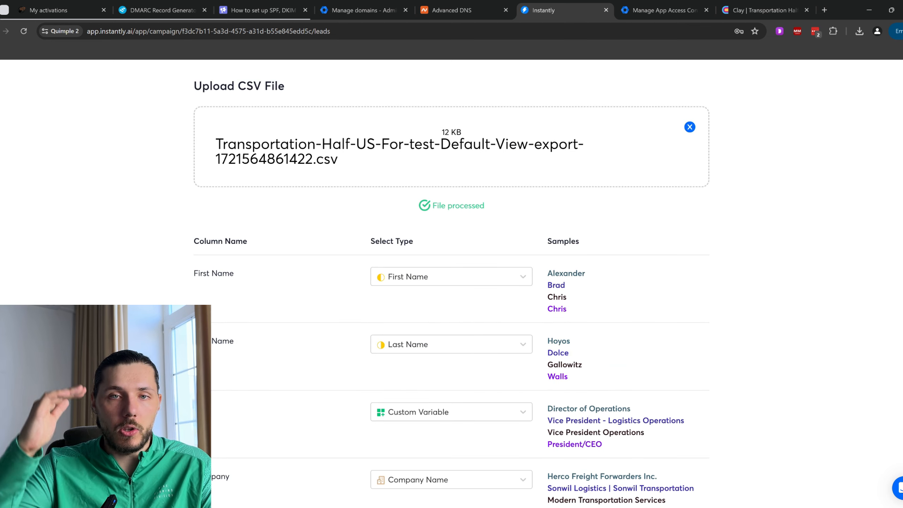
pyautogui.scroll(-5, 408, 284)
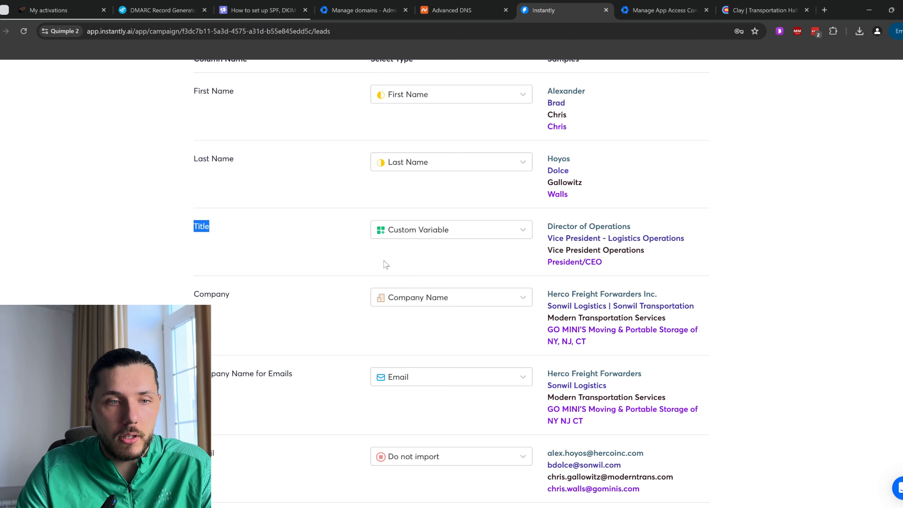
pyautogui.scroll(-4, 267, 261)
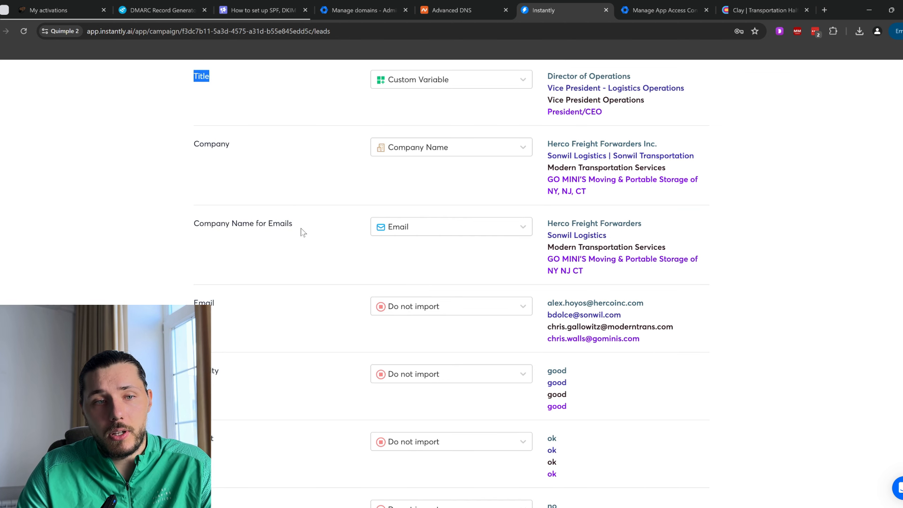
pyautogui.click(386, 229)
pyautogui.scroll(-1, 446, 334)
pyautogui.click(434, 377)
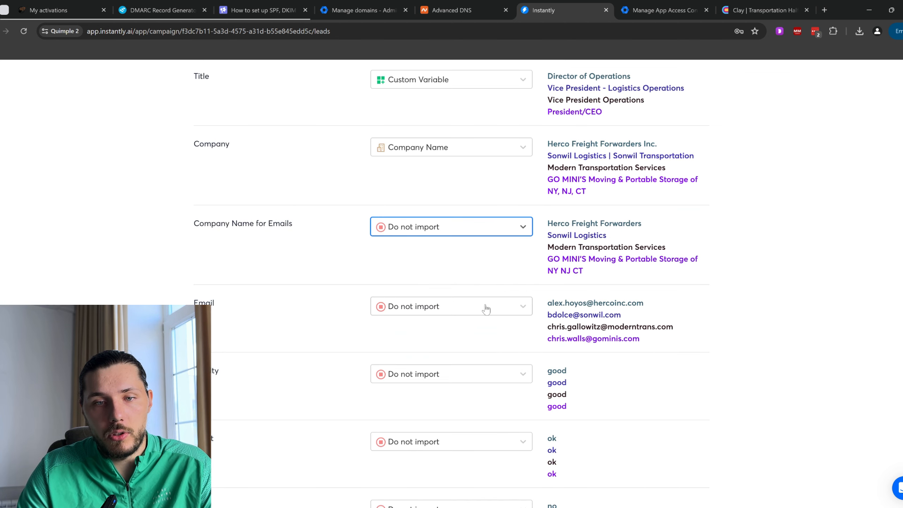
pyautogui.click(486, 308)
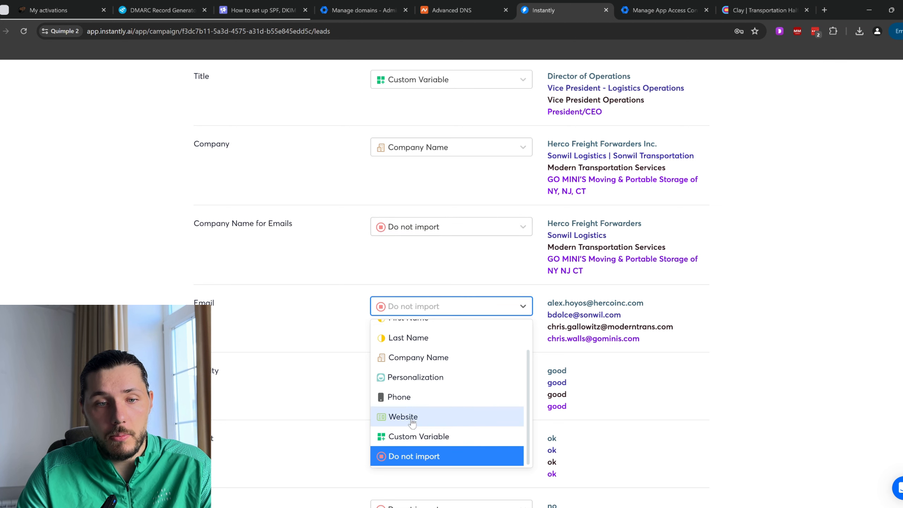
pyautogui.scroll(3, 412, 422)
pyautogui.click(402, 331)
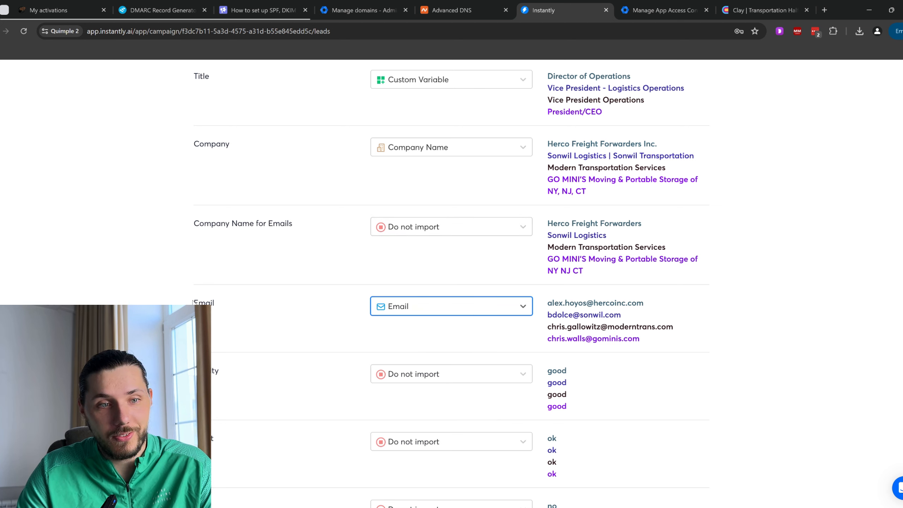
pyautogui.moveTo(194, 302); pyautogui.dragTo(633, 314)
pyautogui.click(296, 307)
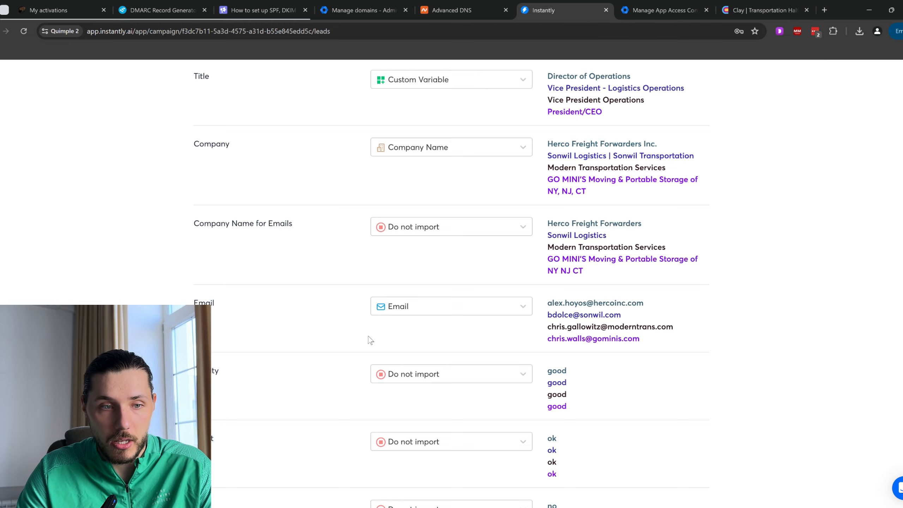
pyautogui.scroll(-15, 370, 339)
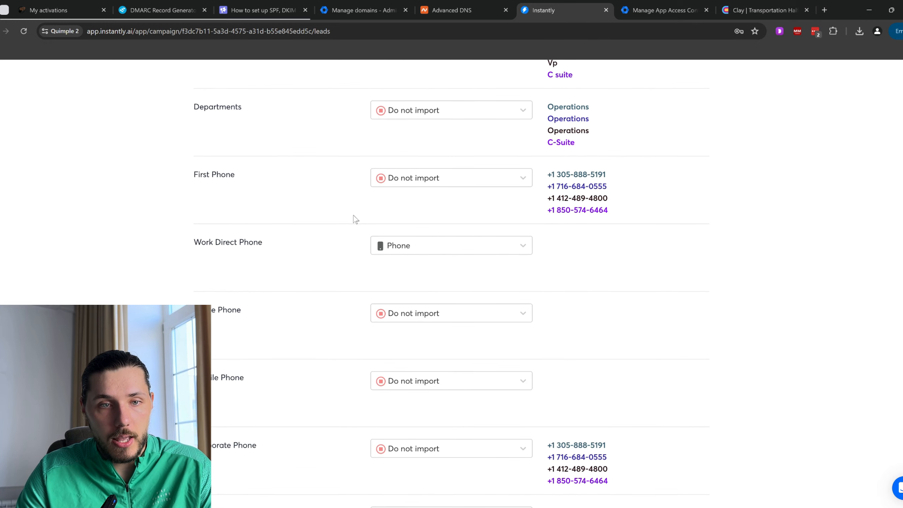
# - Map First Phone to Phone and set Work Direct Phone to Do not import
pyautogui.scroll(-2, 369, 208)
pyautogui.scroll(3, 369, 209)
pyautogui.click(474, 193)
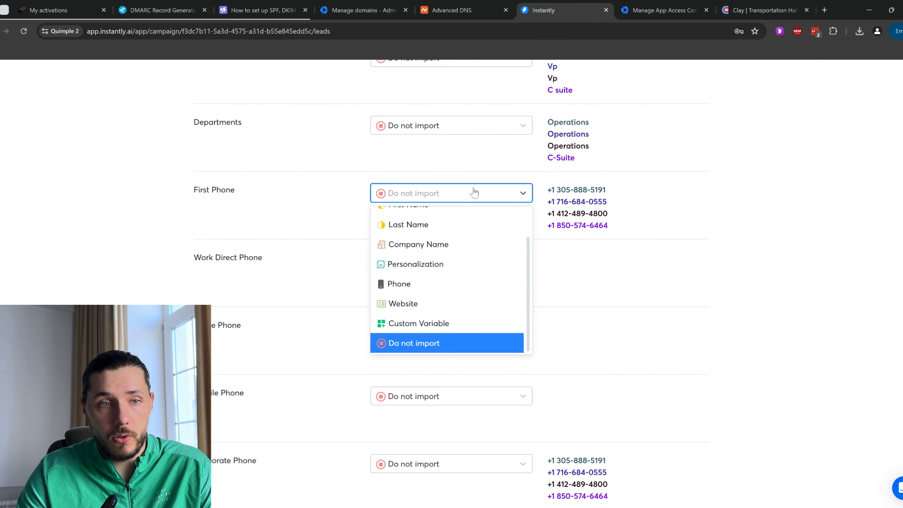
pyautogui.click(441, 323)
pyautogui.click(461, 261)
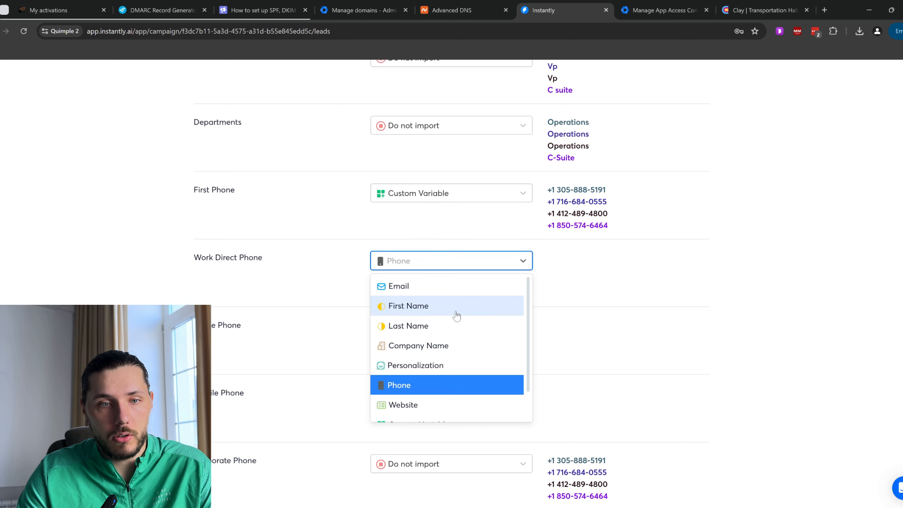
pyautogui.scroll(-1, 444, 355)
pyautogui.click(429, 410)
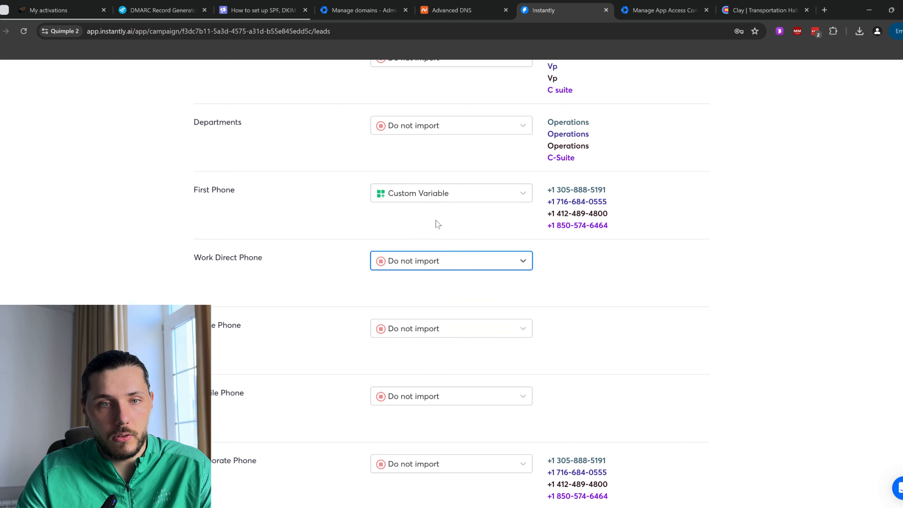
pyautogui.click(441, 194)
pyautogui.scroll(1, 447, 299)
pyautogui.click(445, 317)
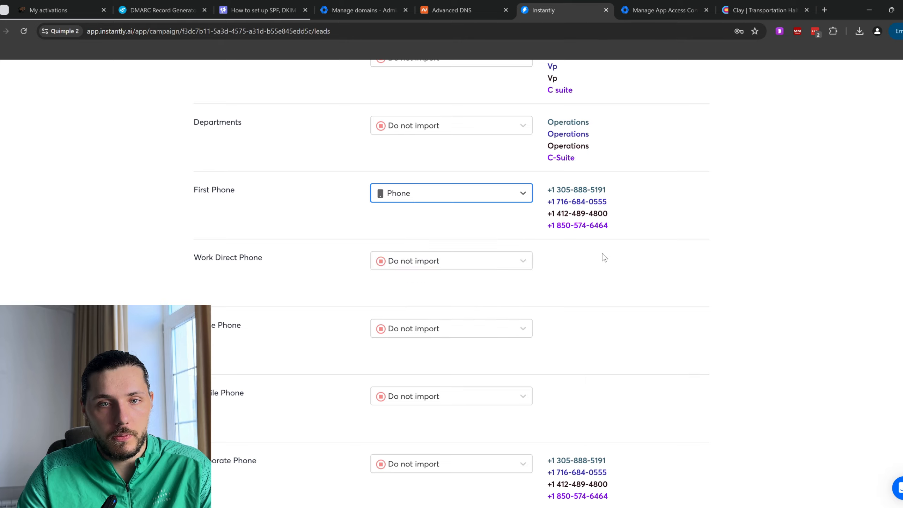
# - Import Person Linkedin Url and Company Linkedin Url as custom variables
pyautogui.scroll(-5, 603, 257)
pyautogui.scroll(-4, 366, 225)
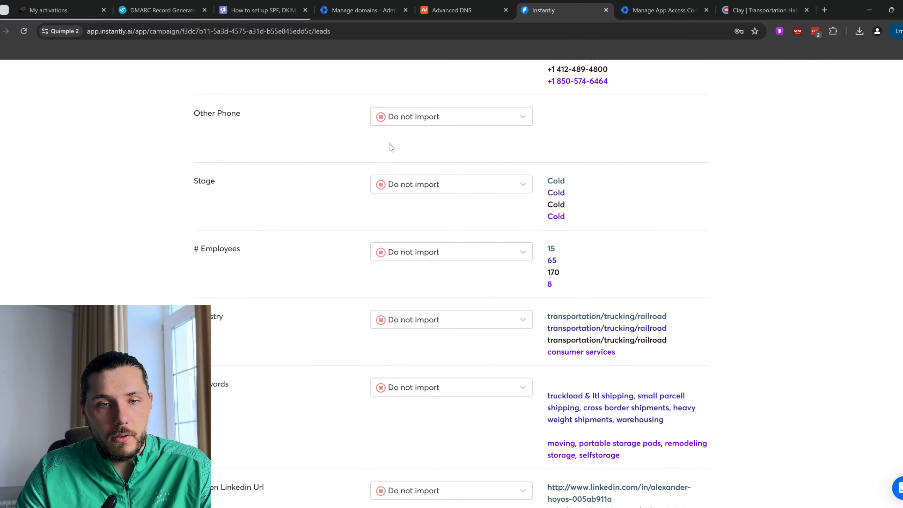
pyautogui.scroll(-4, 553, 278)
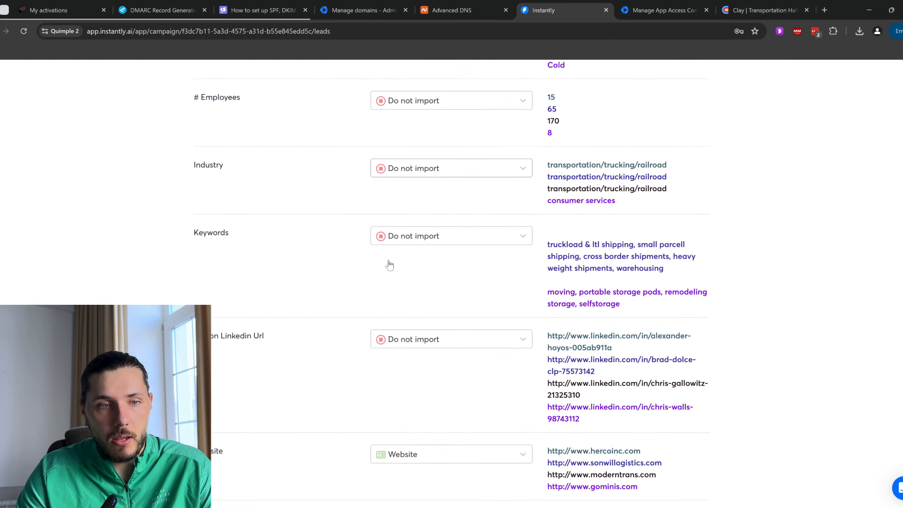
pyautogui.click(467, 319)
pyautogui.click(464, 442)
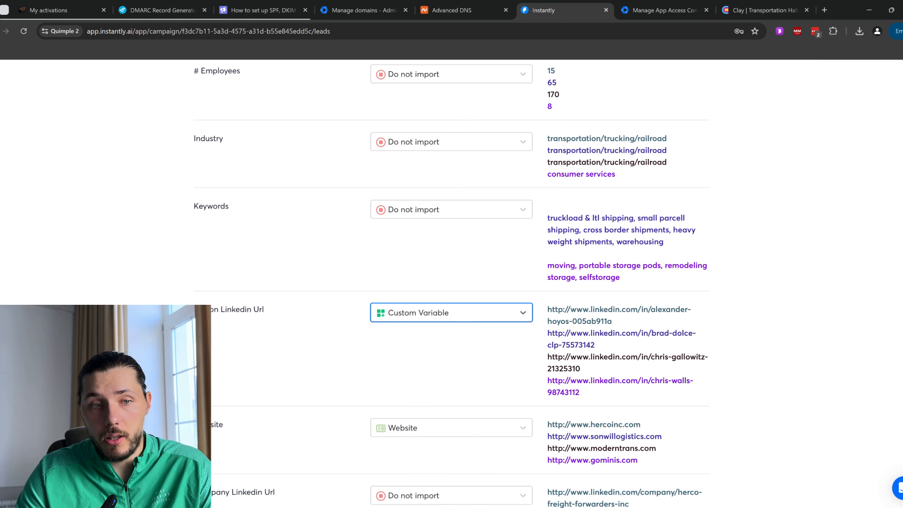
pyautogui.moveTo(214, 309); pyautogui.dragTo(306, 329)
pyautogui.scroll(-3, 355, 313)
pyautogui.click(452, 377)
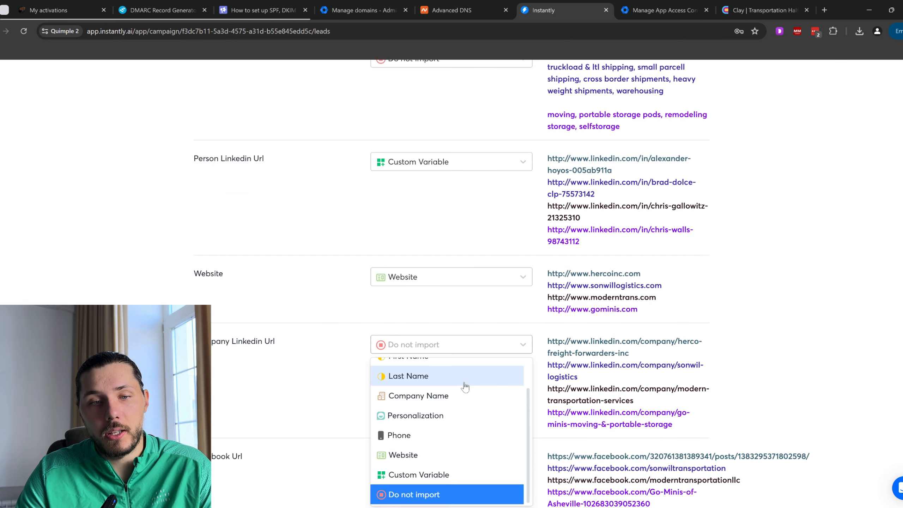
pyautogui.click(445, 473)
pyautogui.moveTo(216, 340); pyautogui.dragTo(277, 355)
pyautogui.click(255, 195)
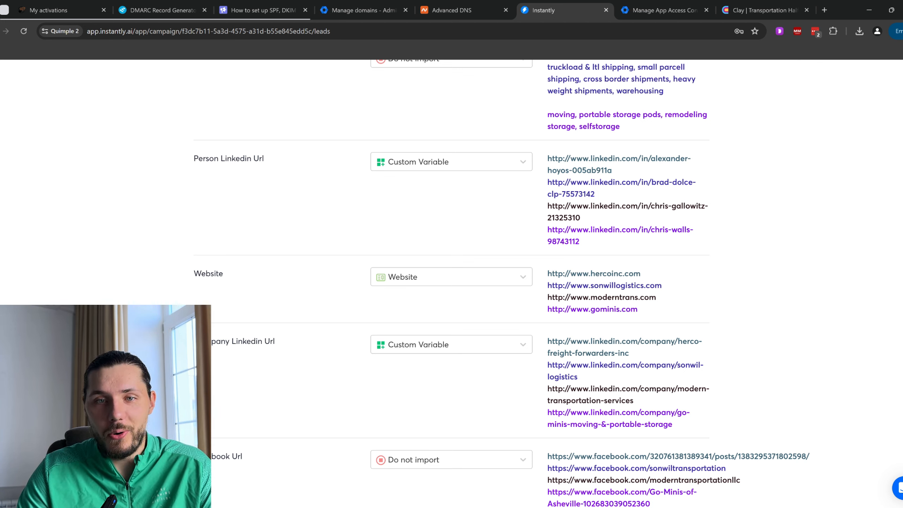
# - Import City, Country and Company Address as custom variables
pyautogui.scroll(-8, 382, 270)
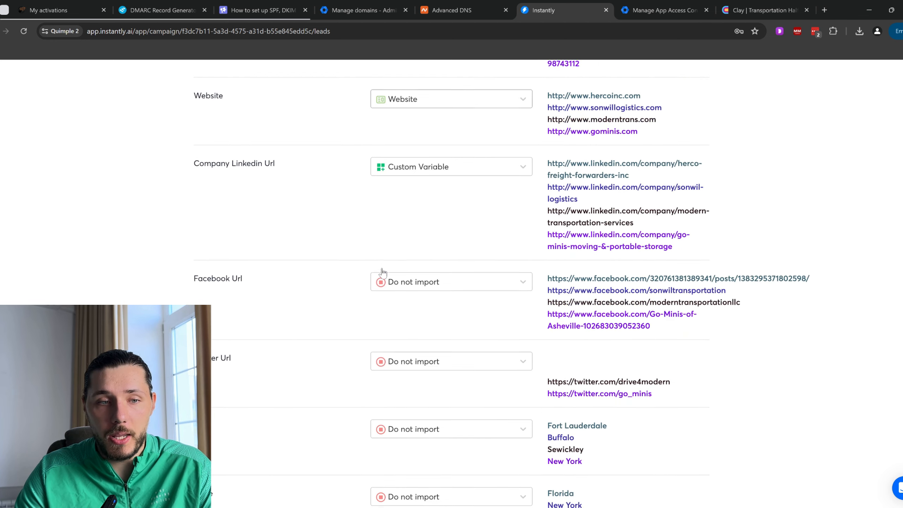
pyautogui.click(451, 310)
pyautogui.click(445, 441)
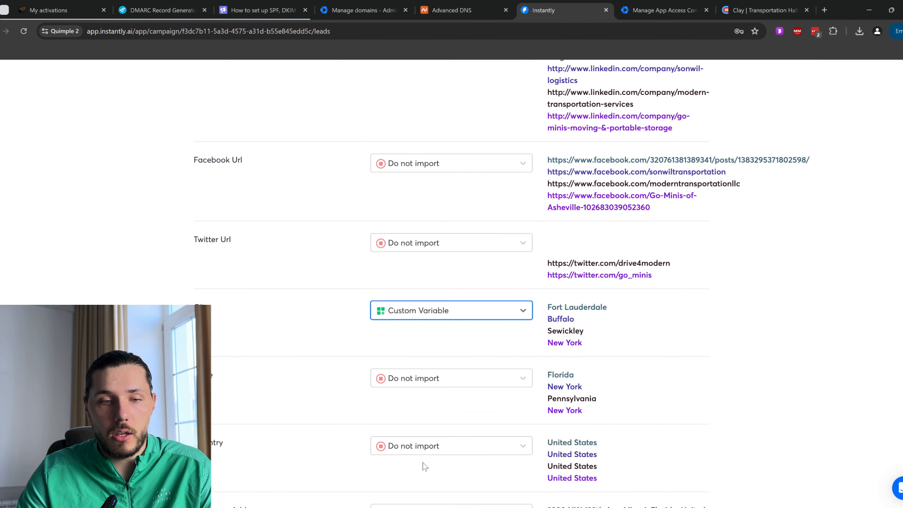
pyautogui.click(423, 446)
pyautogui.click(445, 471)
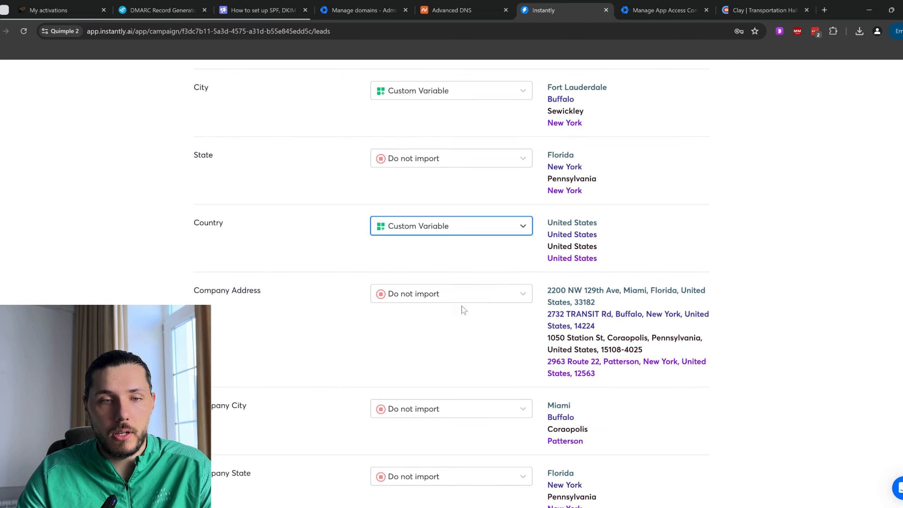
pyautogui.click(462, 299)
pyautogui.click(451, 428)
pyautogui.moveTo(485, 313); pyautogui.dragTo(216, 291)
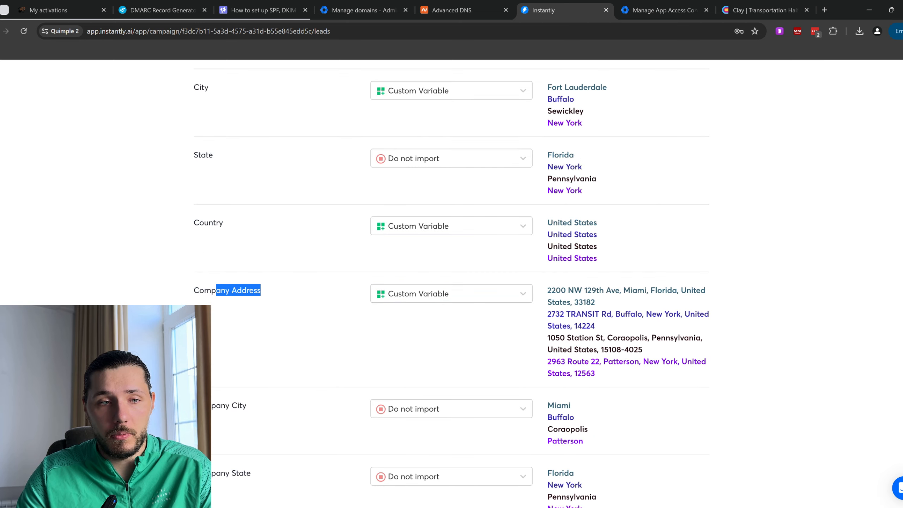
pyautogui.click(300, 319)
# - Review the remaining mapping rows, highlighting the SEO Description and Company Offerings labels
pyautogui.scroll(-14, 300, 318)
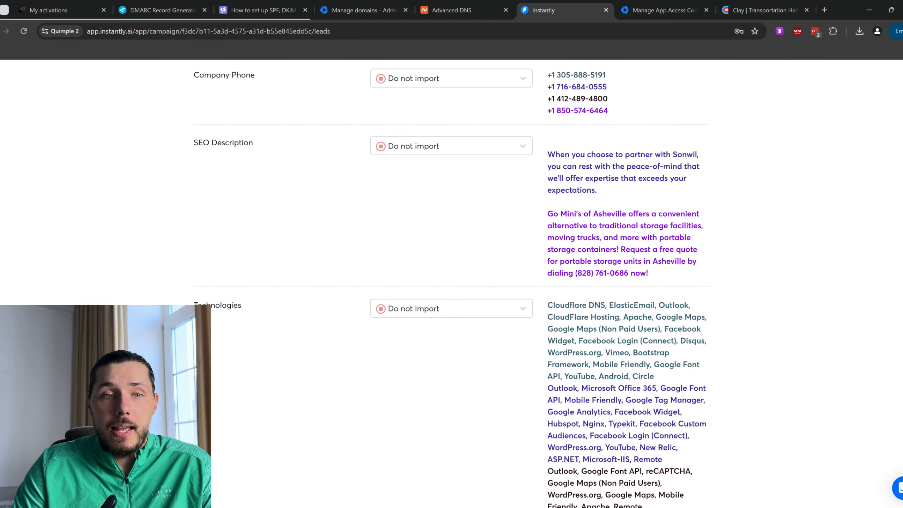
pyautogui.moveTo(198, 141); pyautogui.dragTo(270, 146)
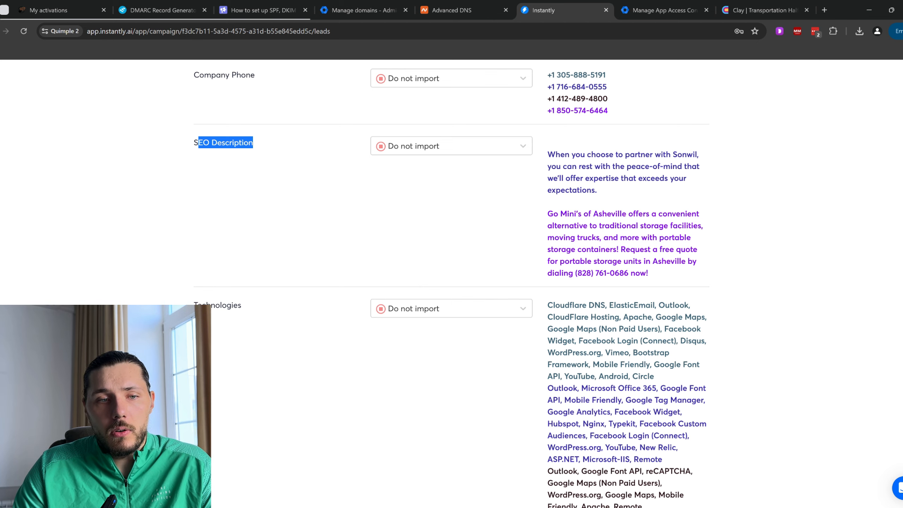
pyautogui.moveTo(194, 306); pyautogui.dragTo(234, 306)
pyautogui.scroll(-8, 362, 284)
pyautogui.scroll(-6, 261, 276)
pyautogui.scroll(-20, 264, 279)
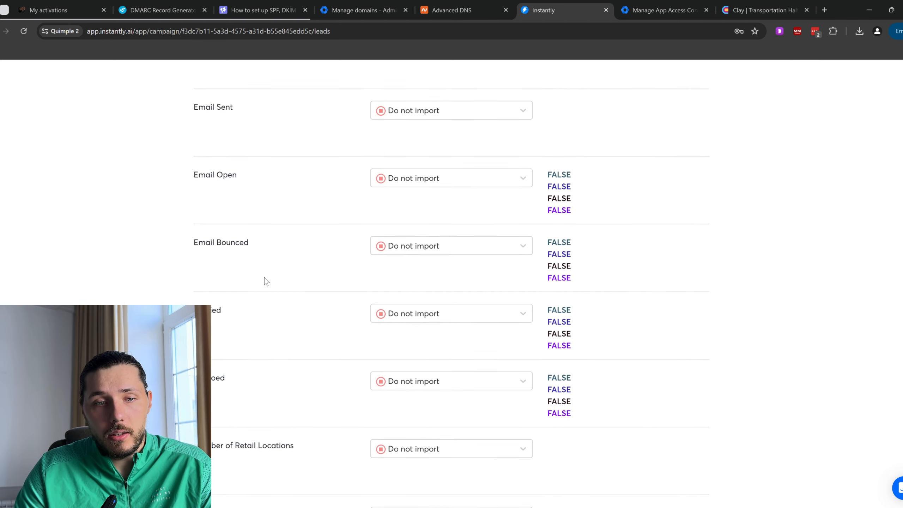
pyautogui.scroll(9, 429, 262)
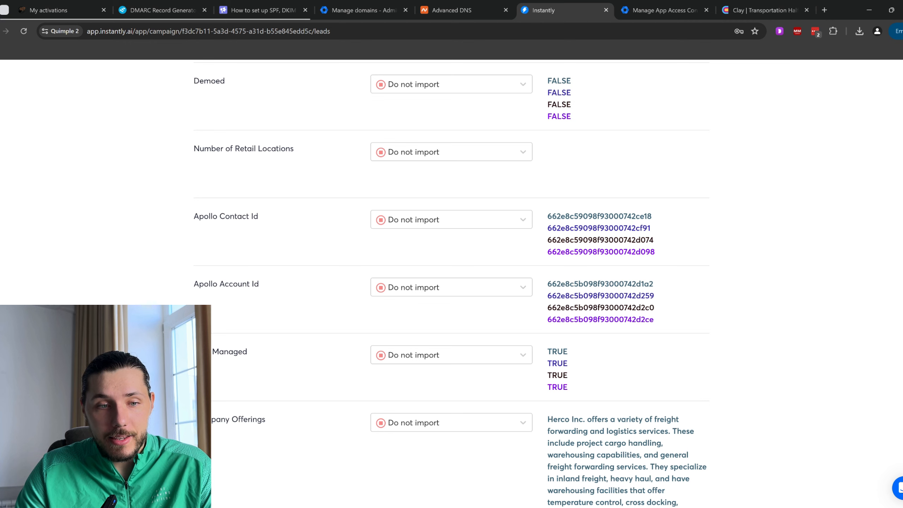
pyautogui.moveTo(202, 420); pyautogui.dragTo(282, 425)
# - Dismiss Clay's export options, check the Company Offerings column, then go back to Instantly's mapping
pyautogui.click(761, 10)
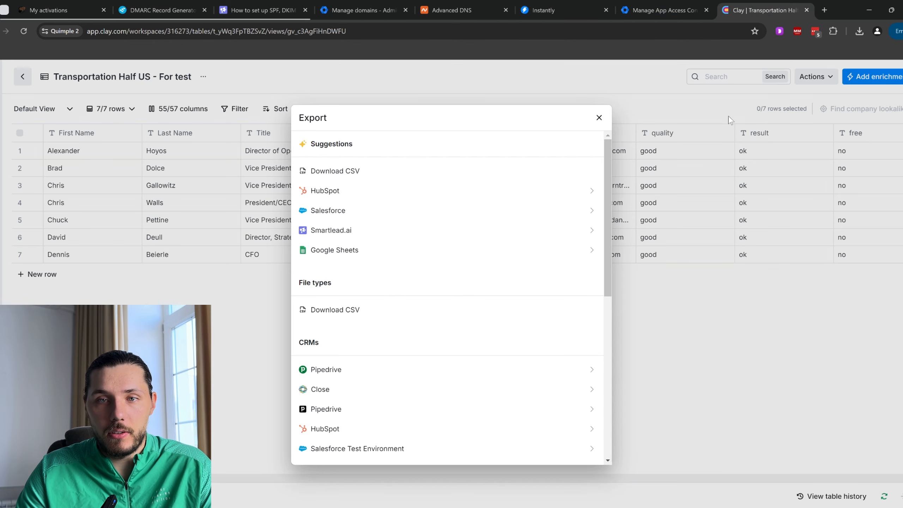
pyautogui.click(597, 118)
pyautogui.hscroll(20, 685, 175)
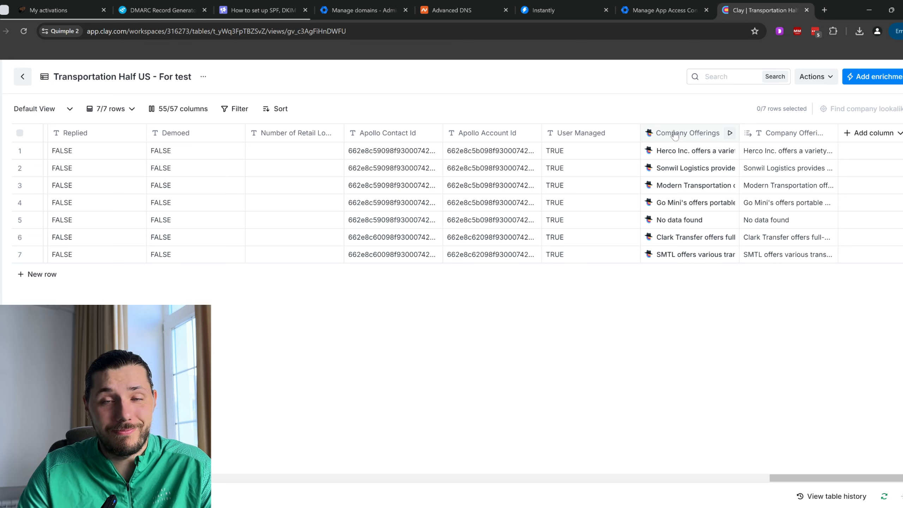
pyautogui.moveTo(676, 22)
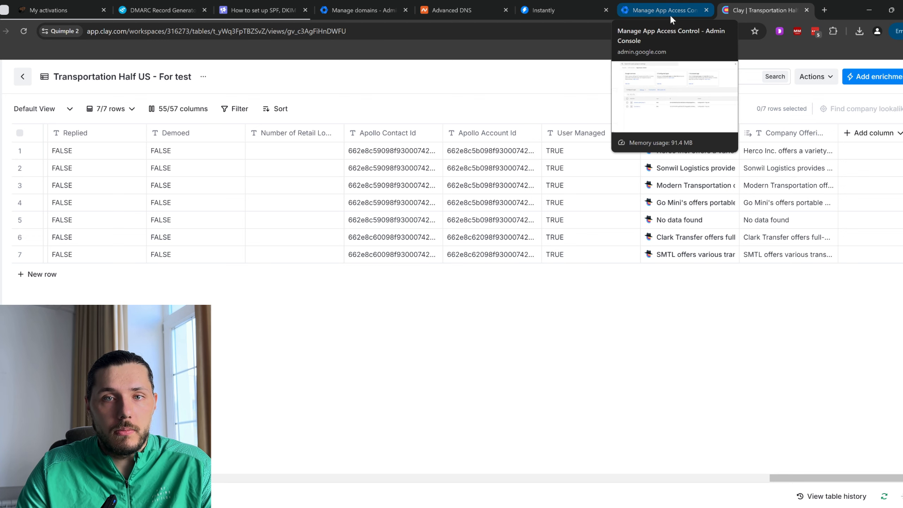
pyautogui.click(575, 4)
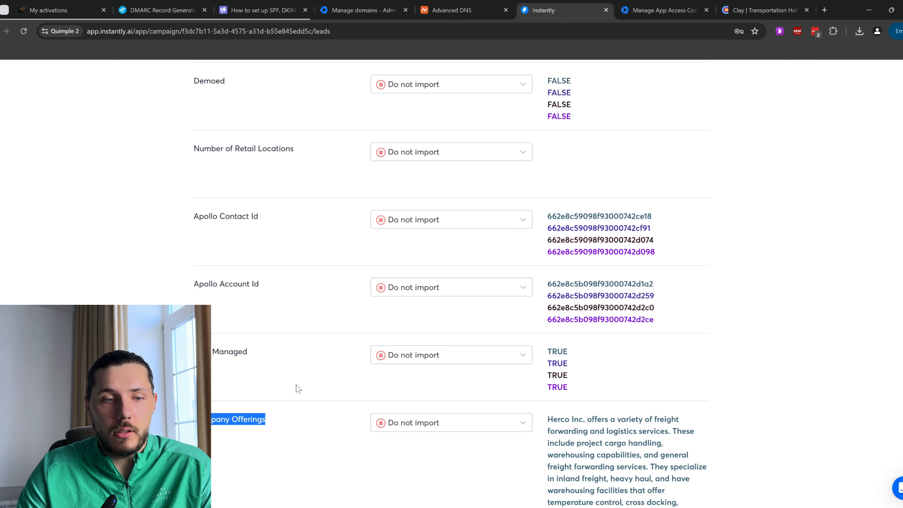
# - Map the Company Offerings field to import as a custom variable
pyautogui.click(194, 420)
pyautogui.moveTo(194, 419); pyautogui.dragTo(275, 421)
pyautogui.scroll(-2, 284, 422)
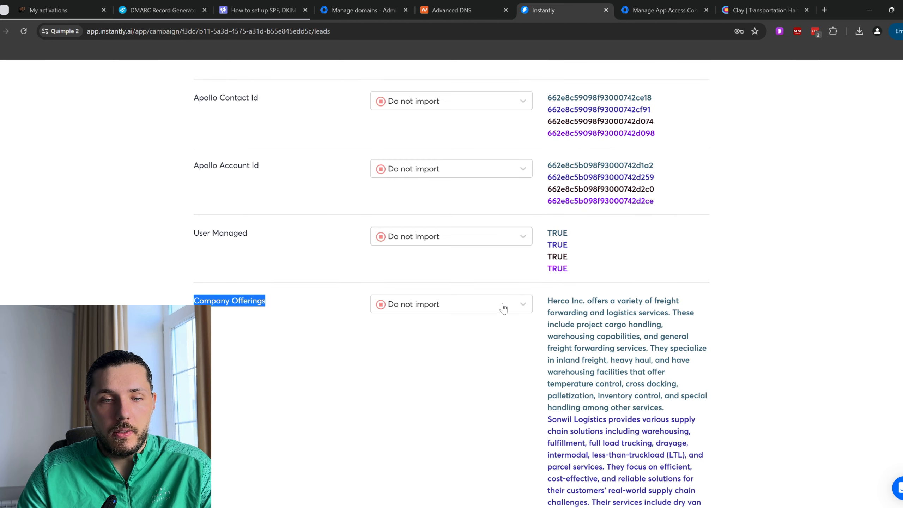
pyautogui.click(194, 300)
pyautogui.moveTo(194, 300); pyautogui.dragTo(275, 300)
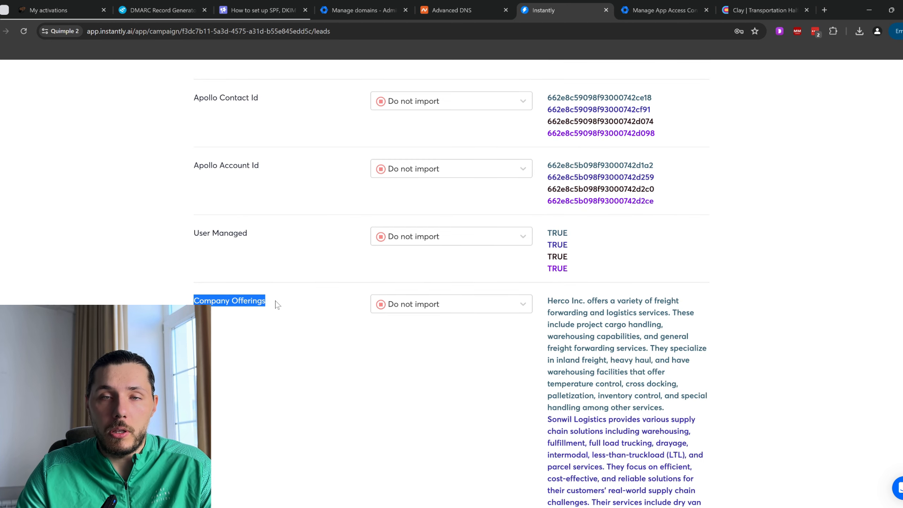
pyautogui.click(409, 305)
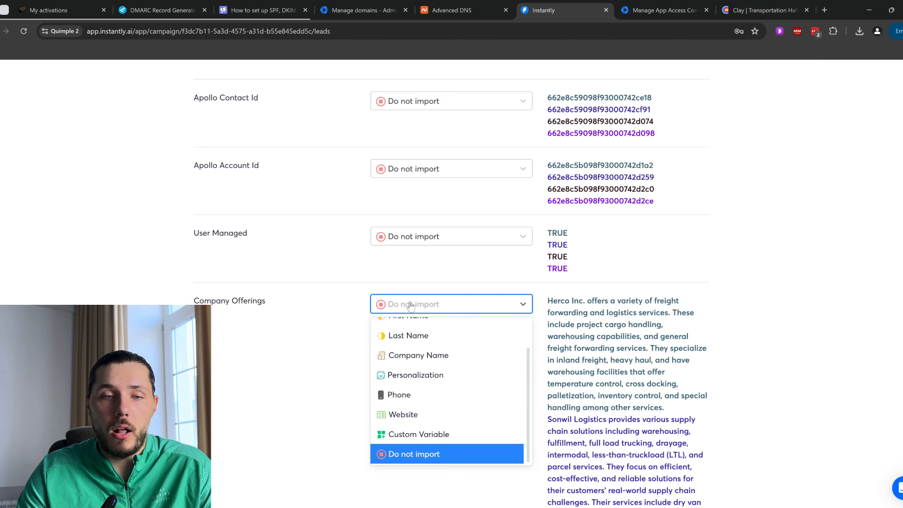
pyautogui.click(394, 434)
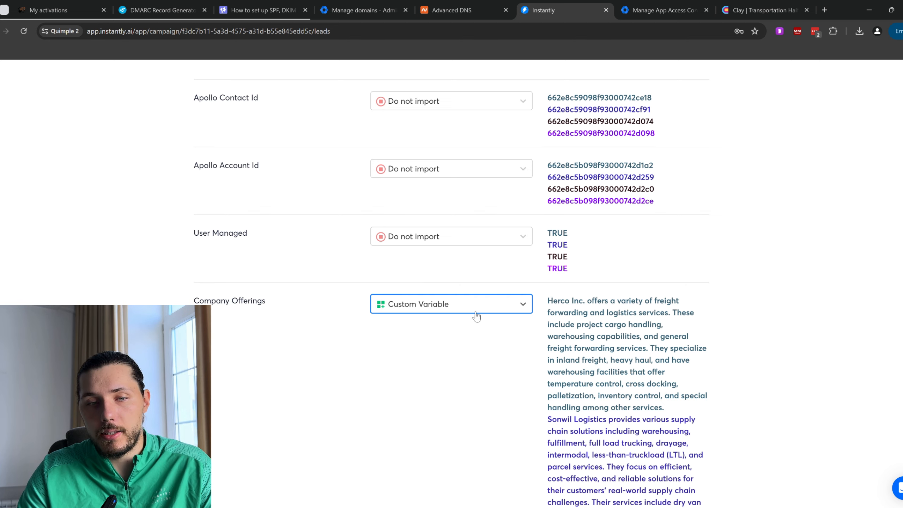
# - Confirm Company Offerings Response remains set to Do not import
pyautogui.moveTo(191, 302); pyautogui.dragTo(278, 307)
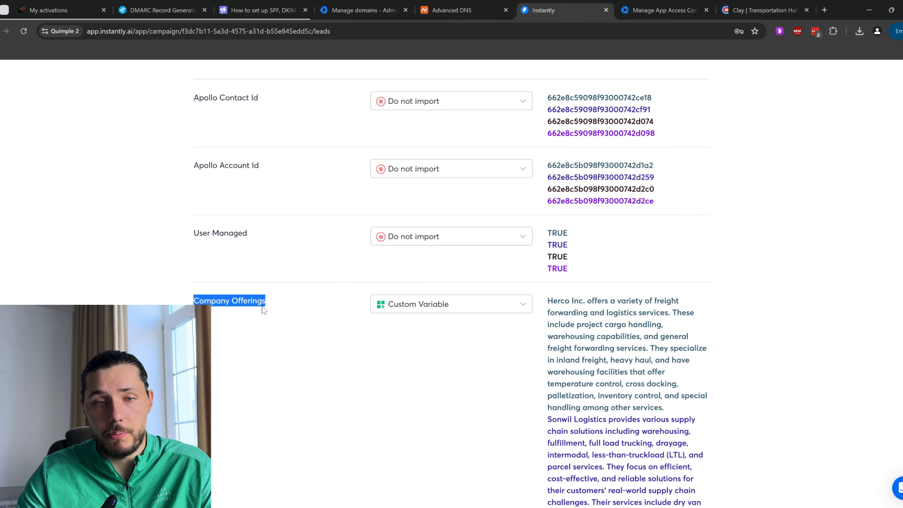
pyautogui.scroll(-1, 296, 306)
pyautogui.scroll(-13, 428, 278)
pyautogui.scroll(7, 428, 278)
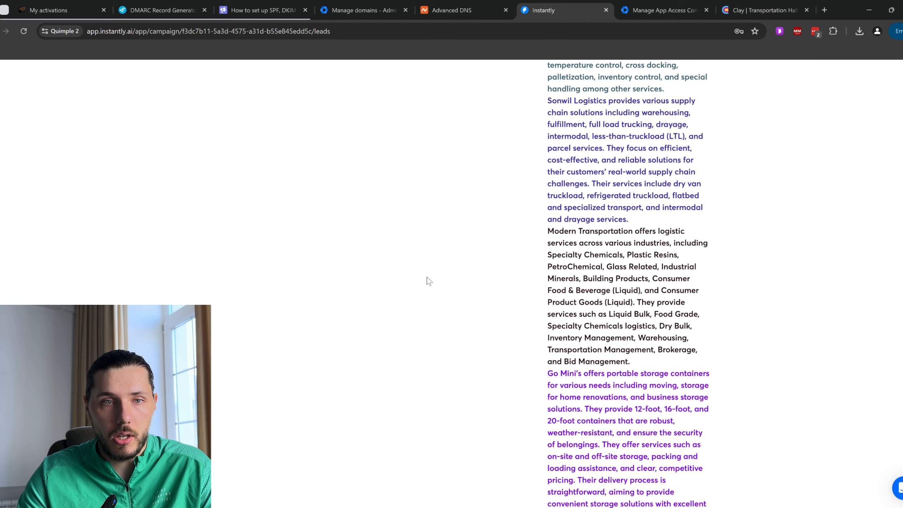
pyautogui.scroll(-5, 320, 270)
pyautogui.moveTo(225, 274); pyautogui.dragTo(329, 278)
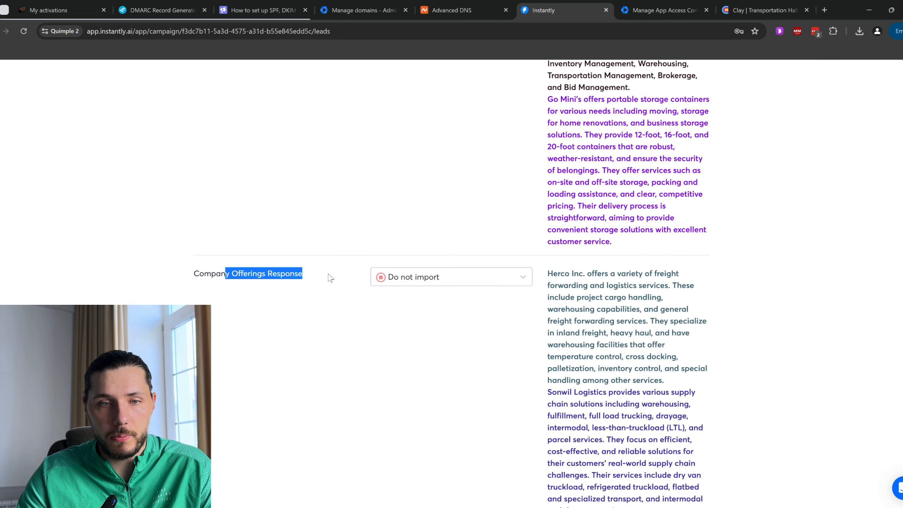
pyautogui.scroll(14, 439, 205)
# - Delete the redundant second Company Offerings column from the Clay table
pyautogui.click(774, 10)
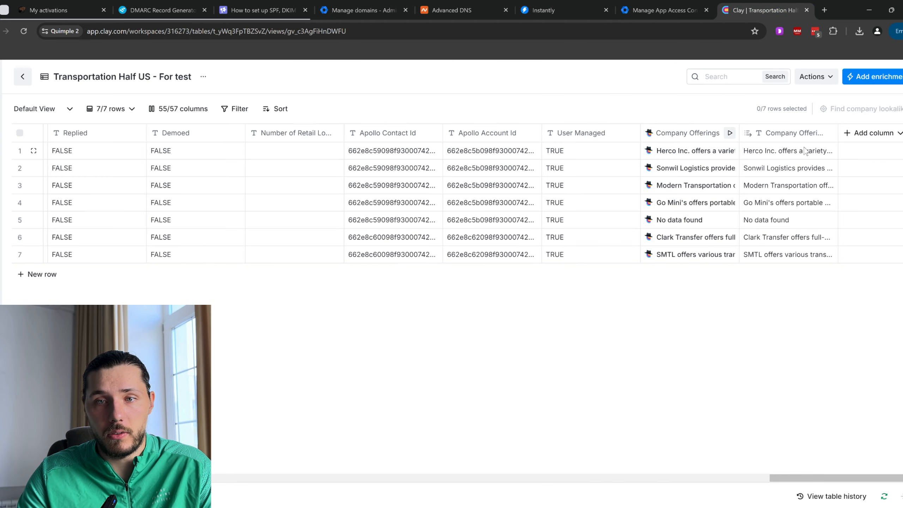
pyautogui.click(780, 132)
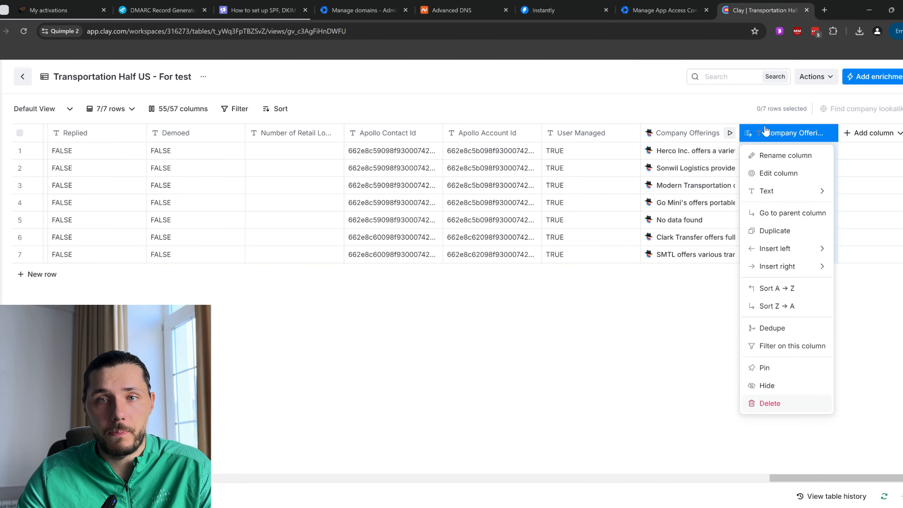
pyautogui.click(663, 10)
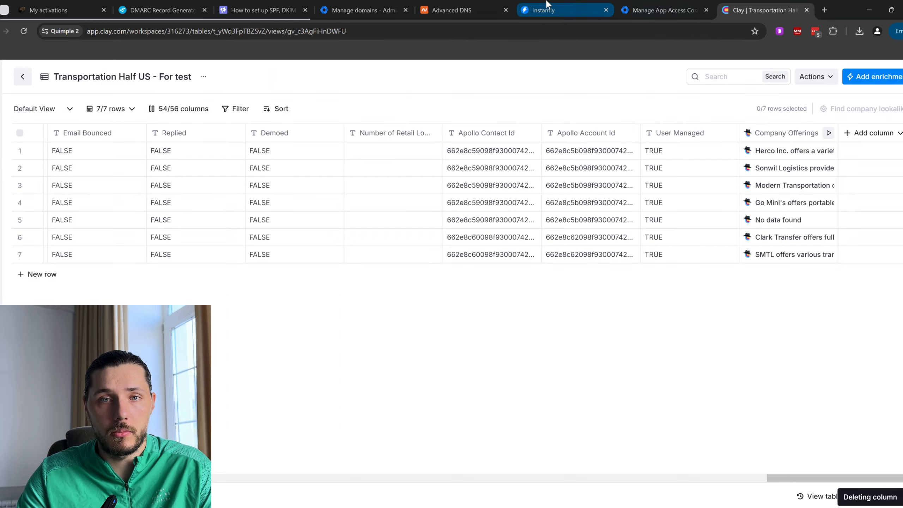
pyautogui.moveTo(571, 4); pyautogui.dragTo(660, 5)
# - Review the all-lists and workspace duplicate checks and Verify leads, then switch to Transportation Half US
pyautogui.scroll(-2, 594, 259)
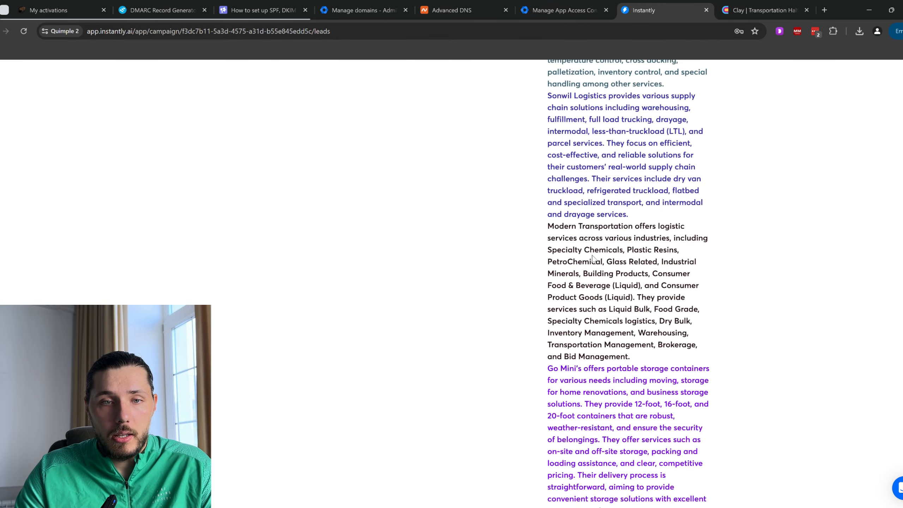
pyautogui.scroll(-8, 592, 258)
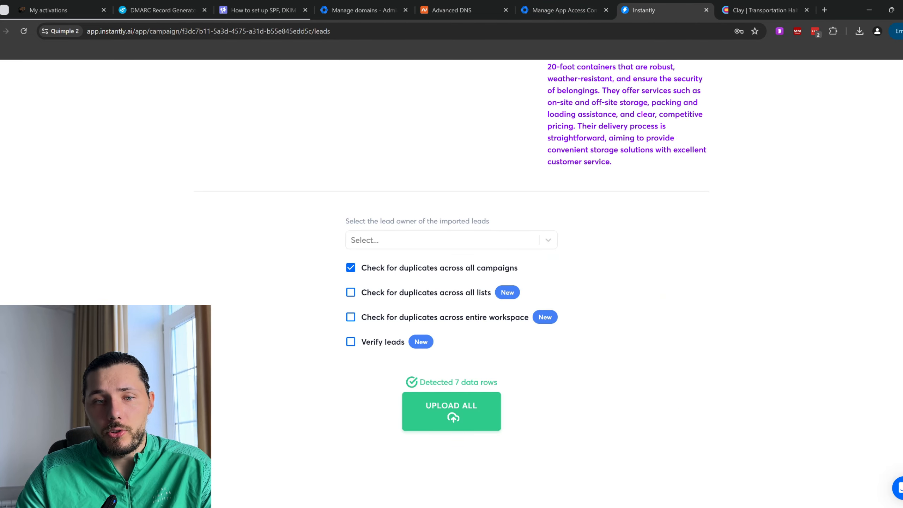
pyautogui.moveTo(366, 292); pyautogui.dragTo(449, 292)
pyautogui.click(449, 292)
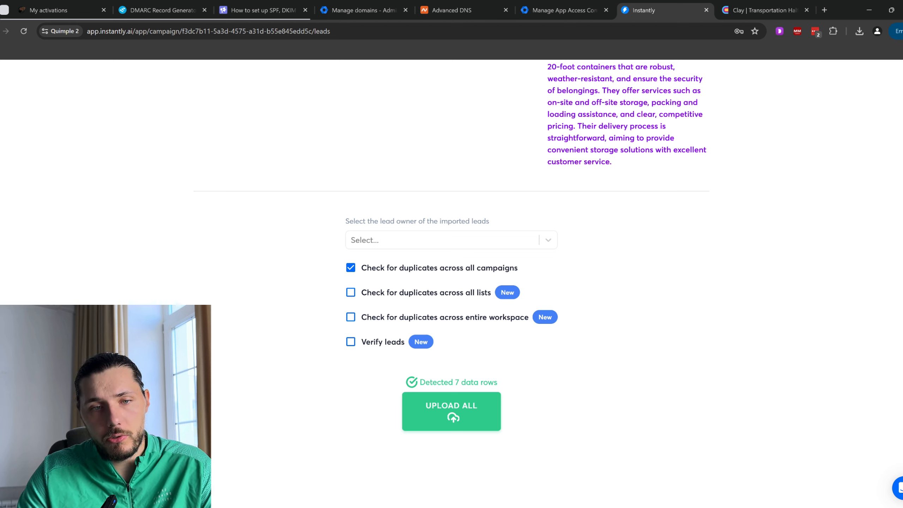
pyautogui.moveTo(371, 292); pyautogui.dragTo(413, 292)
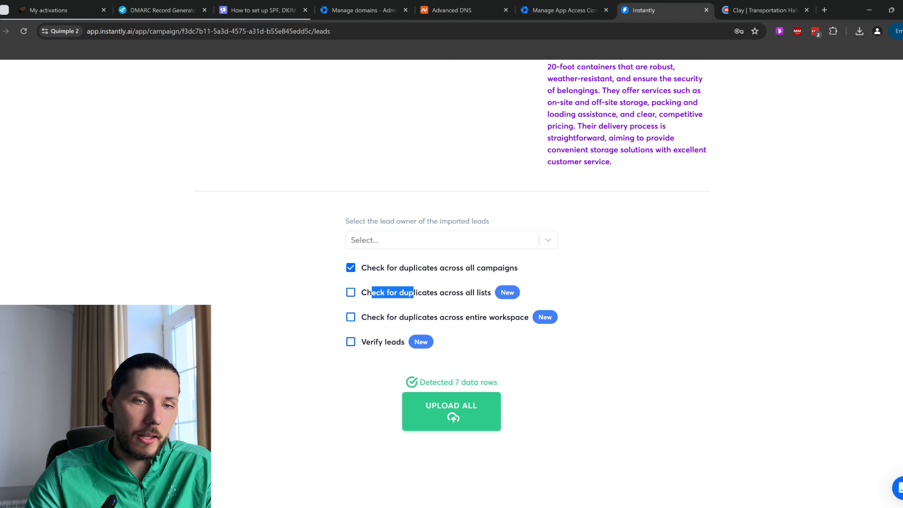
pyautogui.moveTo(413, 317); pyautogui.dragTo(510, 319)
pyautogui.moveTo(366, 342); pyautogui.dragTo(400, 342)
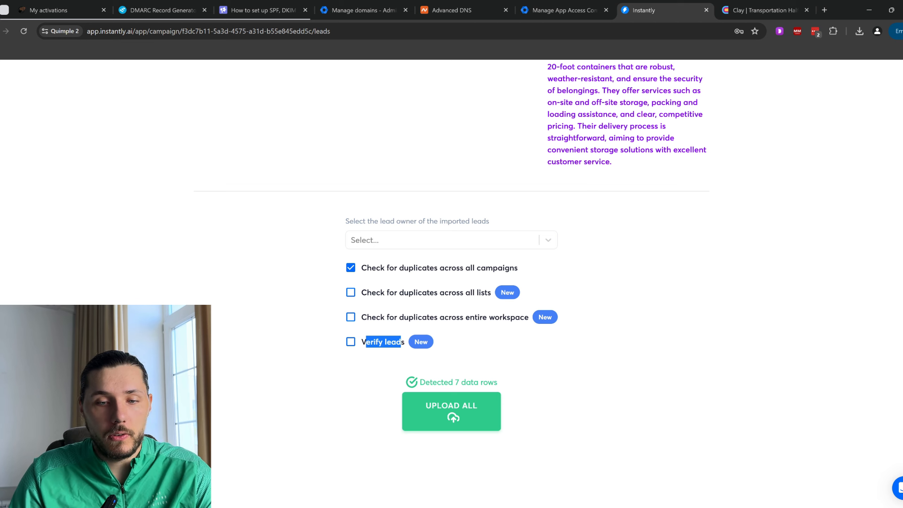
pyautogui.hotkey('alt', 'Tab')
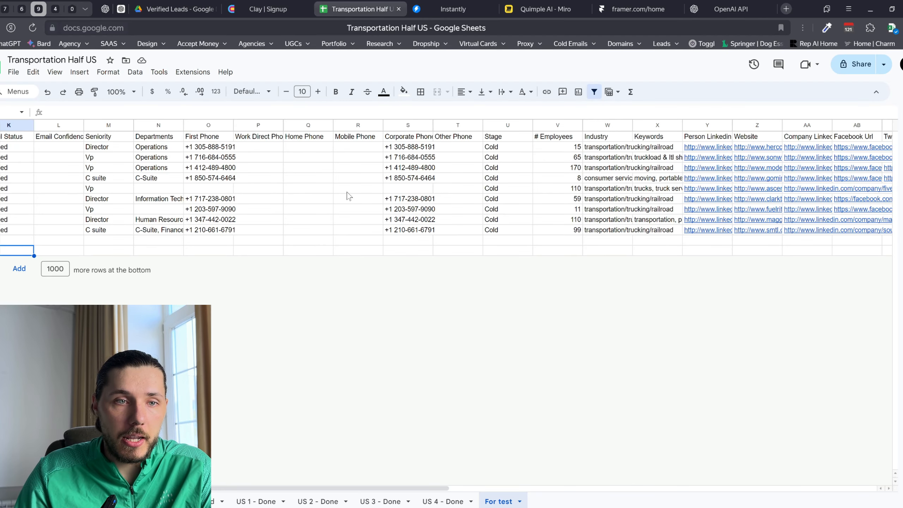
# - Show the sheet's quality column, then circle Apollo on the Miro workflow diagram
pyautogui.moveTo(419, 488); pyautogui.dragTo(264, 478)
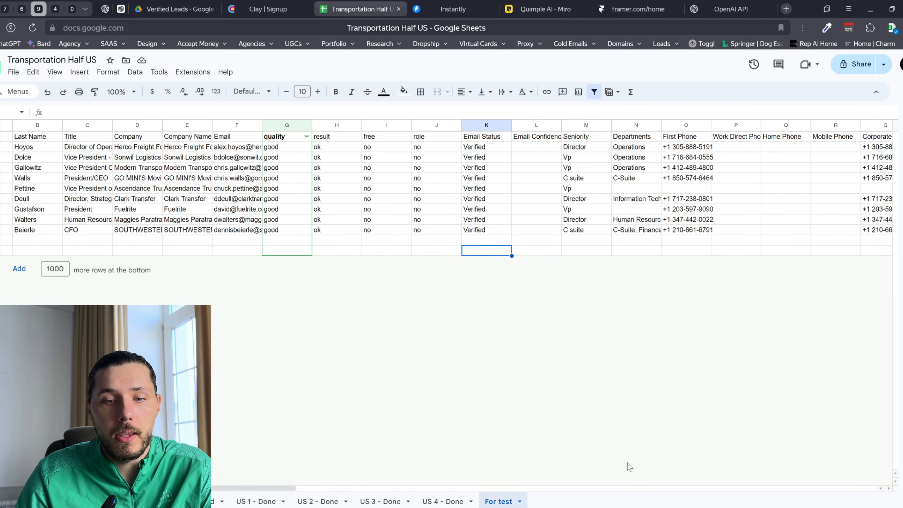
pyautogui.click(572, 4)
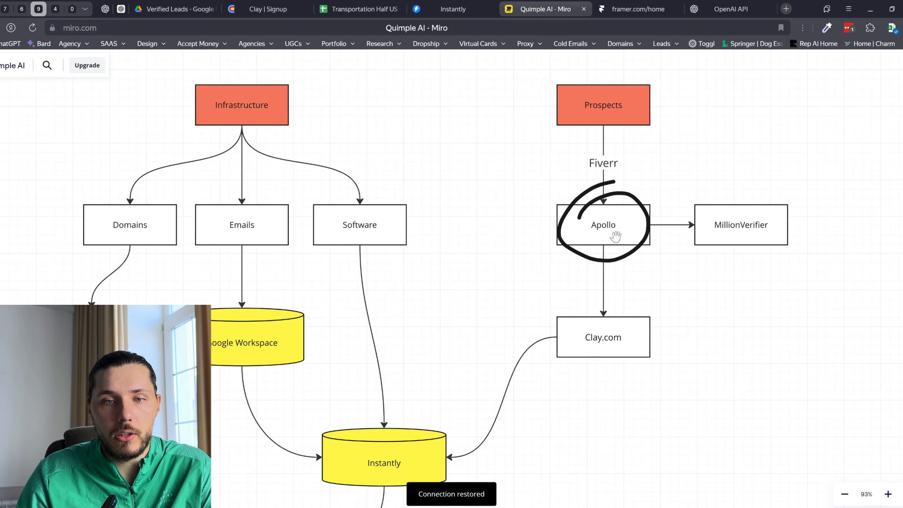
pyautogui.hscroll(3, 554, 235)
pyautogui.moveTo(574, 220); pyautogui.dragTo(632, 225)
pyautogui.moveTo(596, 208); pyautogui.dragTo(592, 244)
pyautogui.moveTo(709, 180)
pyautogui.mouseDown()
pyautogui.moveTo(884, 237)
pyautogui.moveTo(474, 218)
pyautogui.mouseUp()
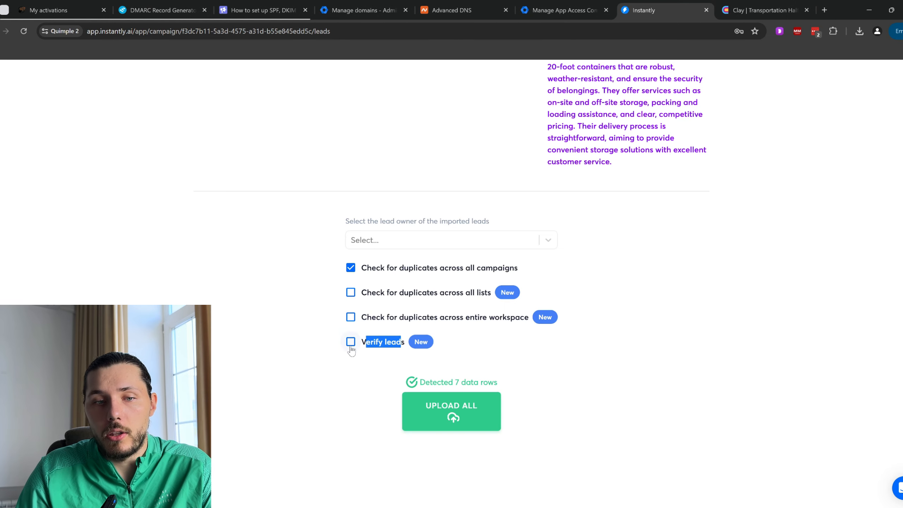
# - Leave Verify leads unchecked and start uploading all 7 detected leads
pyautogui.click(351, 350)
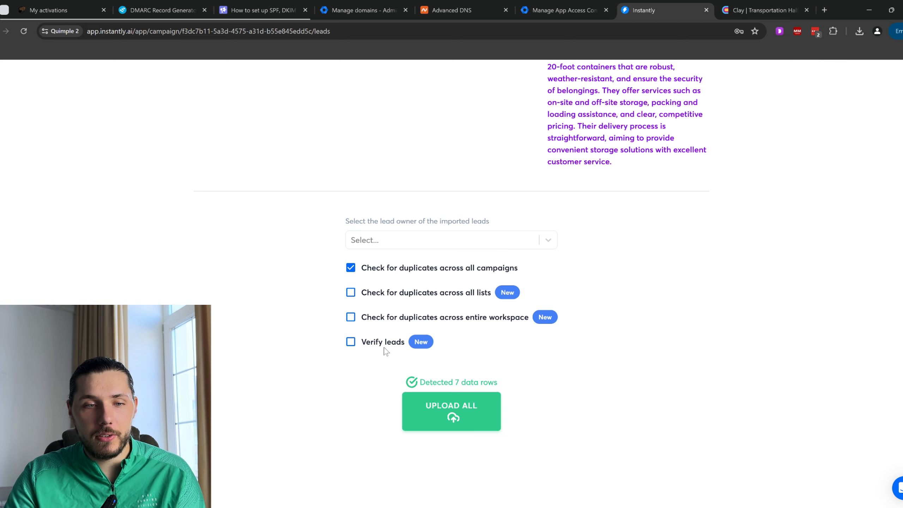
pyautogui.moveTo(378, 342); pyautogui.dragTo(405, 342)
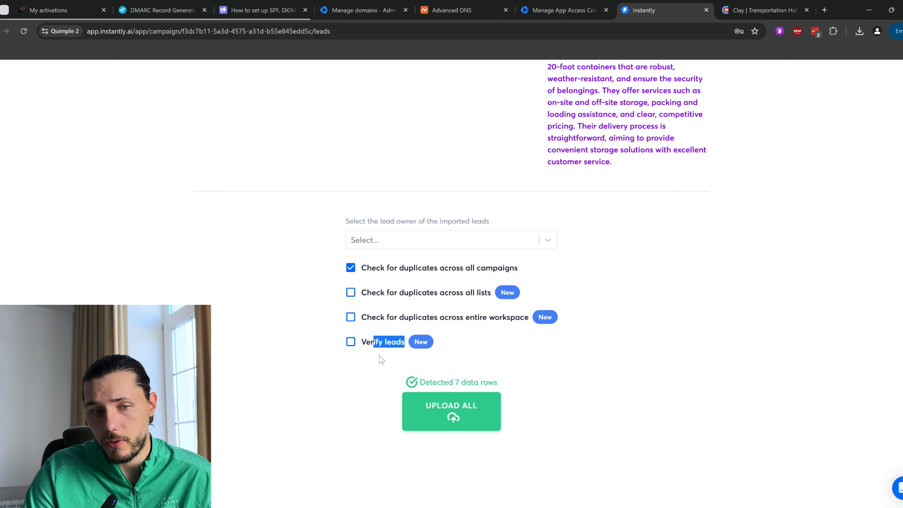
pyautogui.click(445, 410)
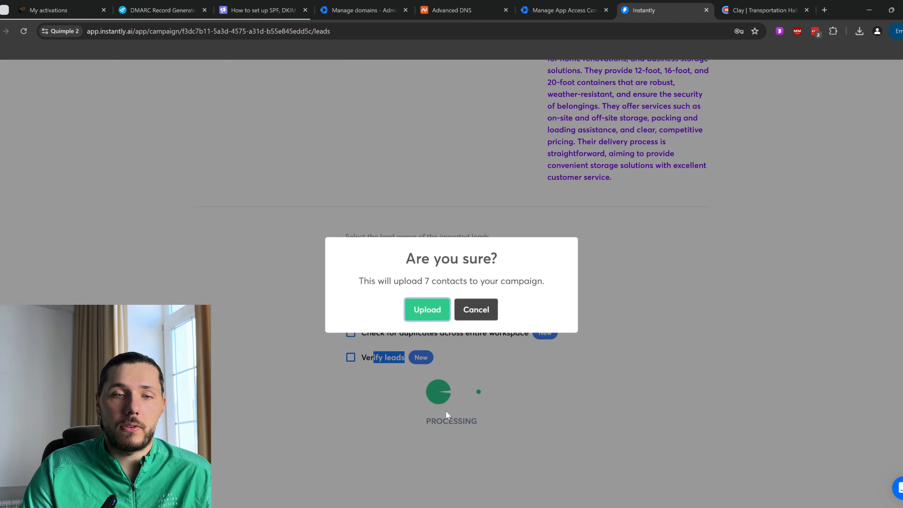
# - Confirm uploading the 7 contacts and verify their Company Offerings values in the Leads list
pyautogui.click(433, 314)
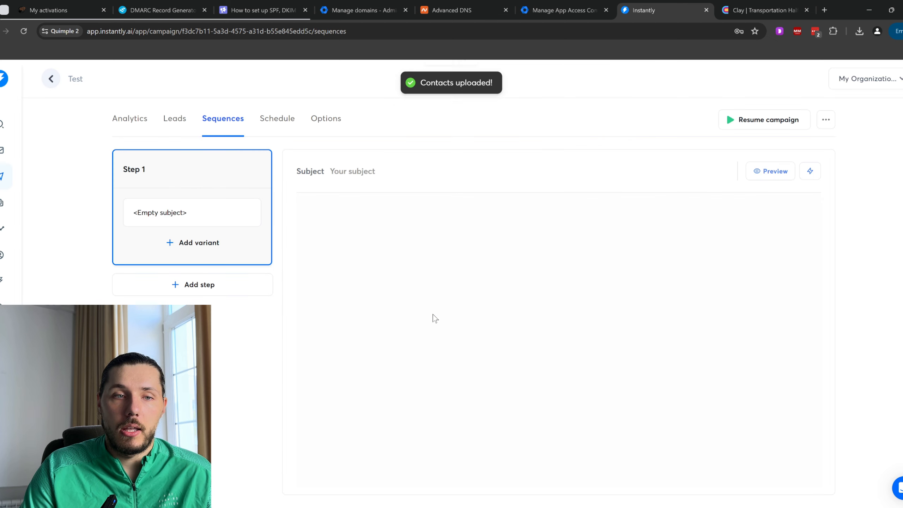
pyautogui.click(177, 118)
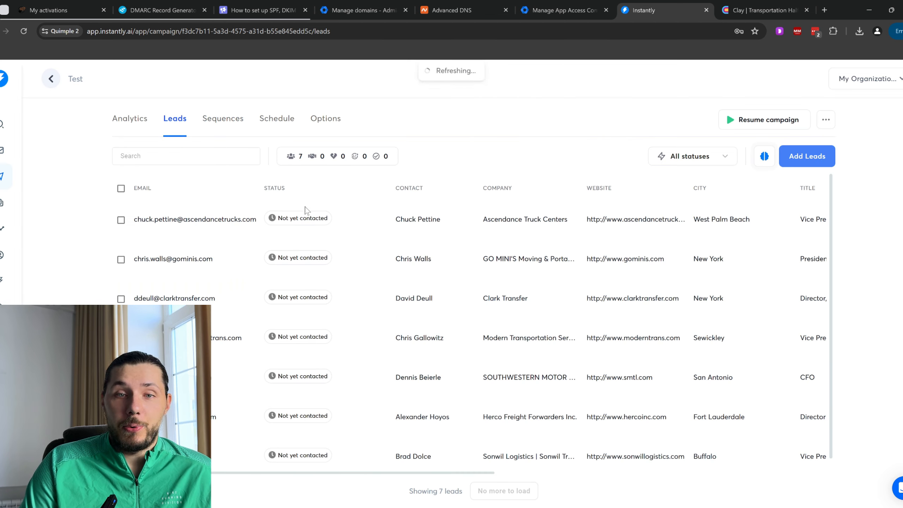
pyautogui.moveTo(495, 472); pyautogui.dragTo(817, 472)
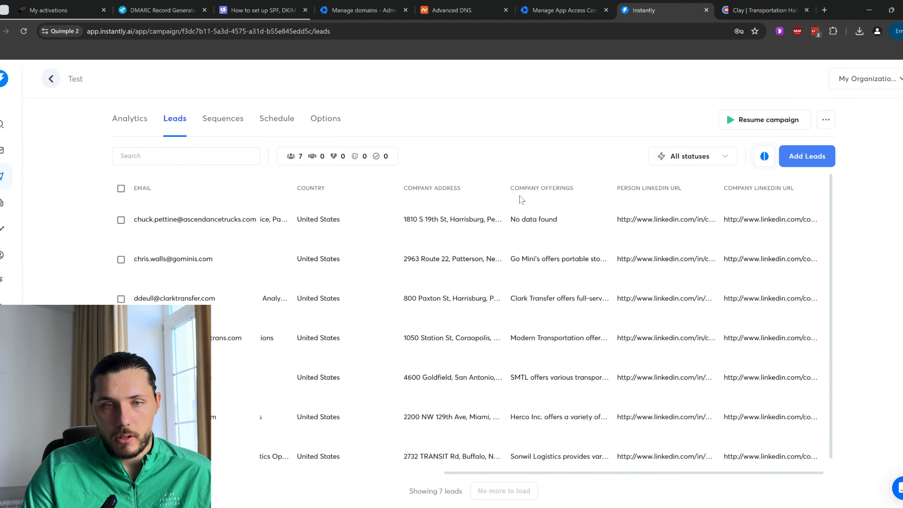
pyautogui.moveTo(520, 194); pyautogui.dragTo(571, 206)
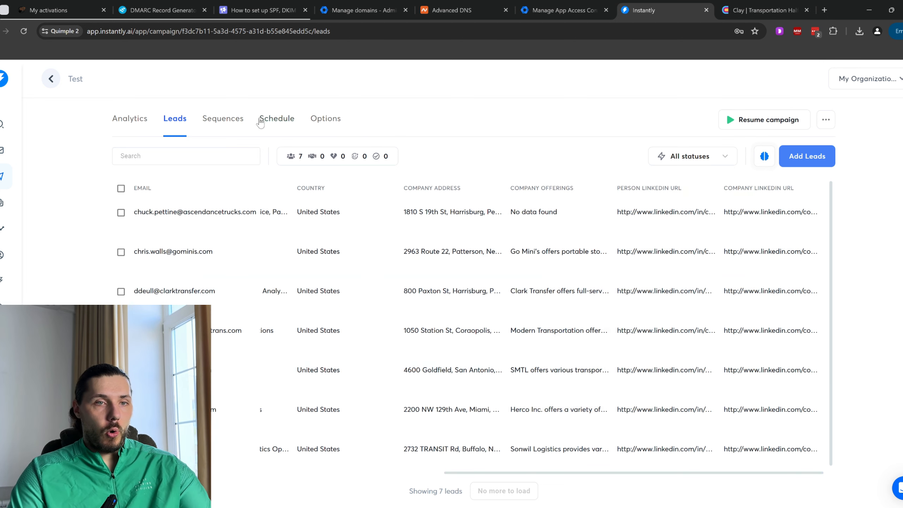
pyautogui.click(222, 119)
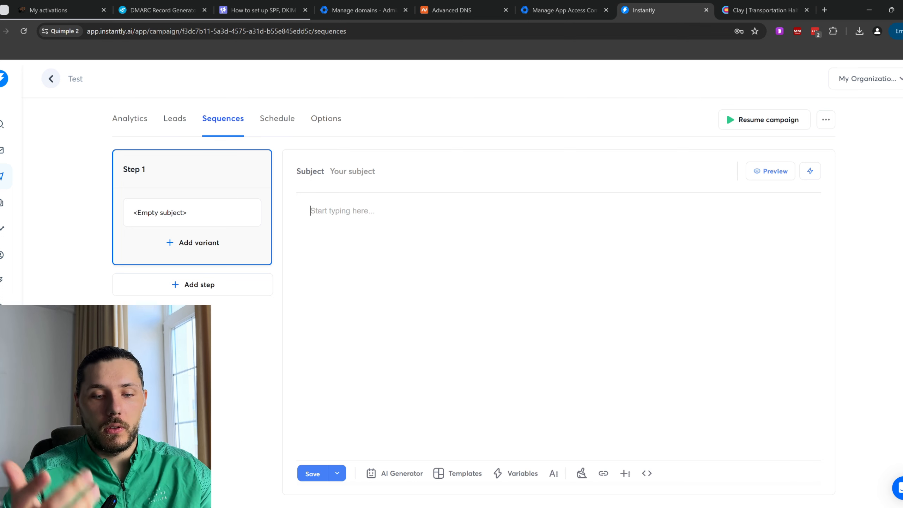
# - Write 'Hi I am writing because {{Company Offerings}}' in the Step 1 email and preview it
pyautogui.write('Hi  ')
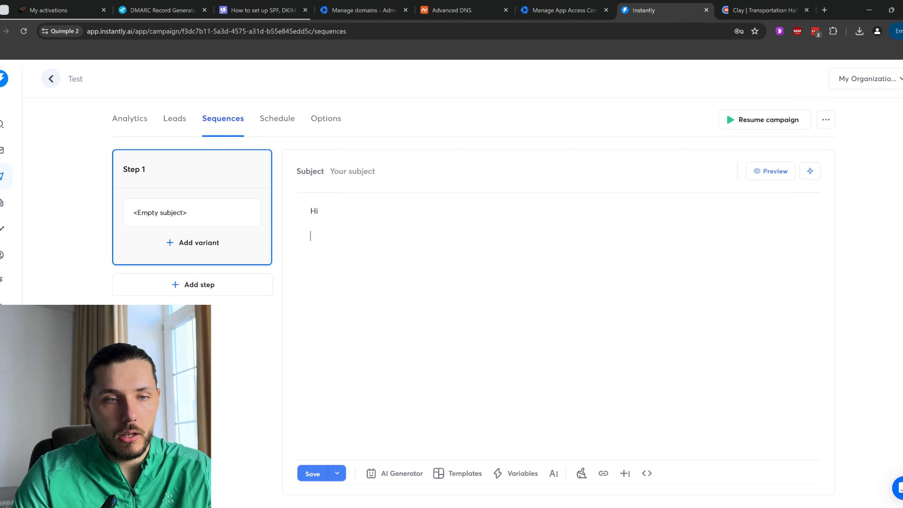
pyautogui.write('I am ')
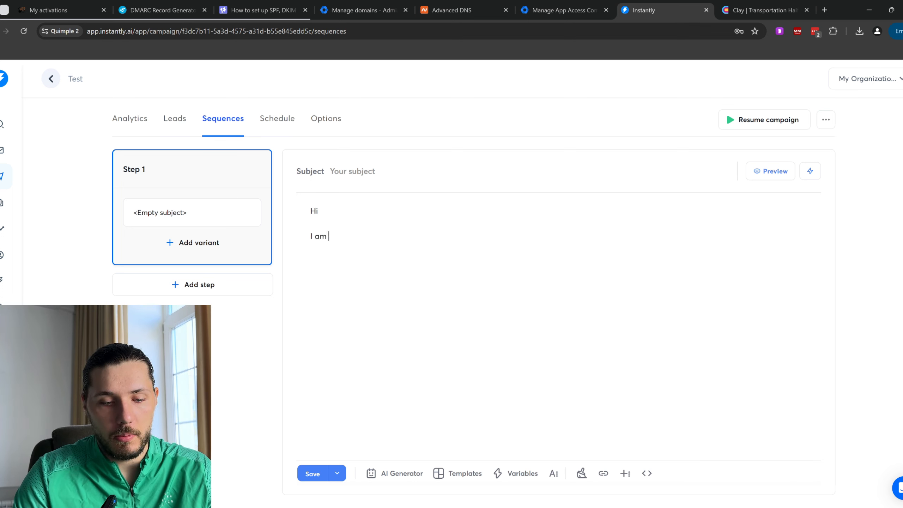
pyautogui.write('writing be')
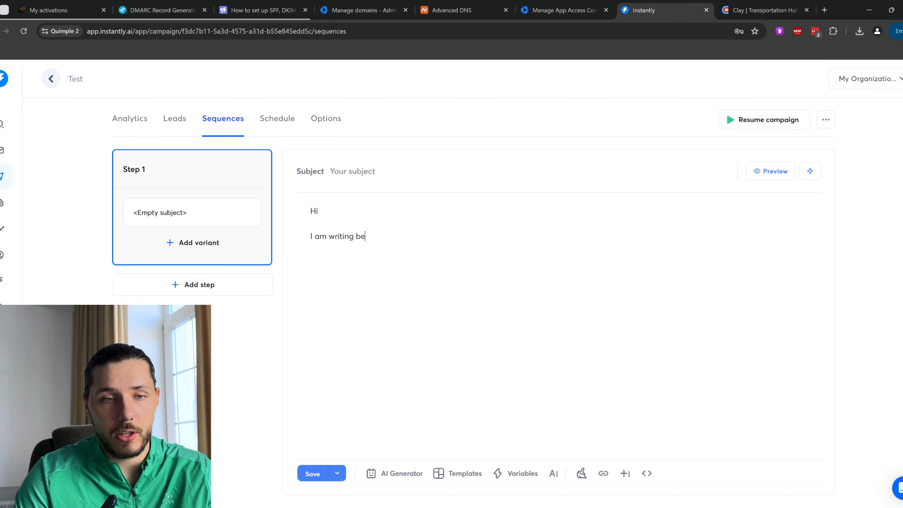
pyautogui.write('cause {')
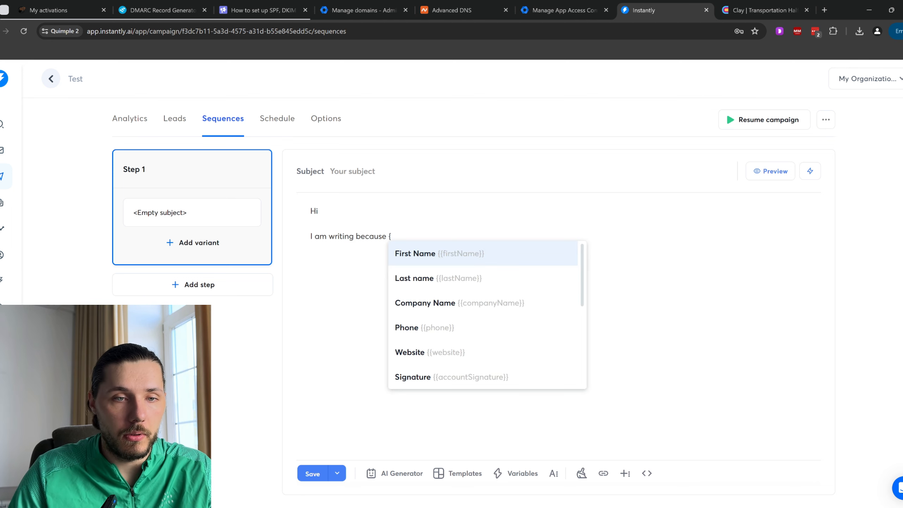
pyautogui.scroll(-5, 469, 314)
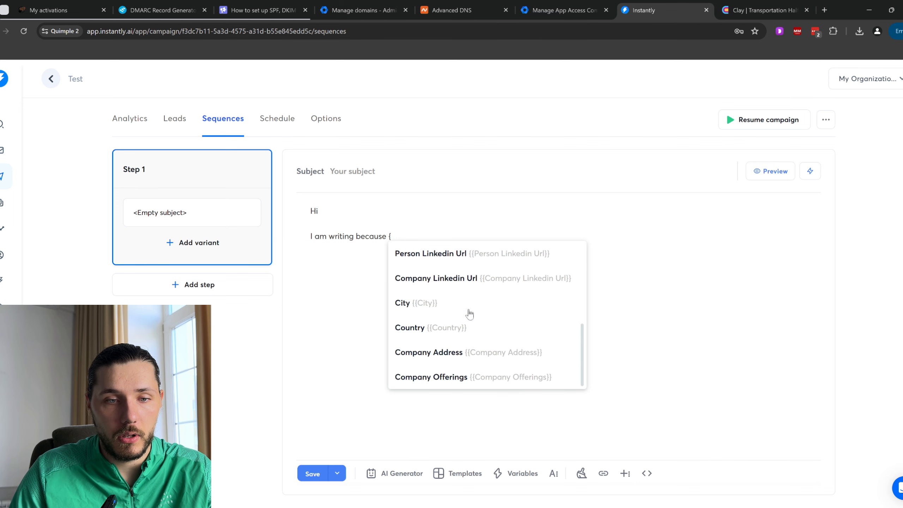
pyautogui.click(452, 380)
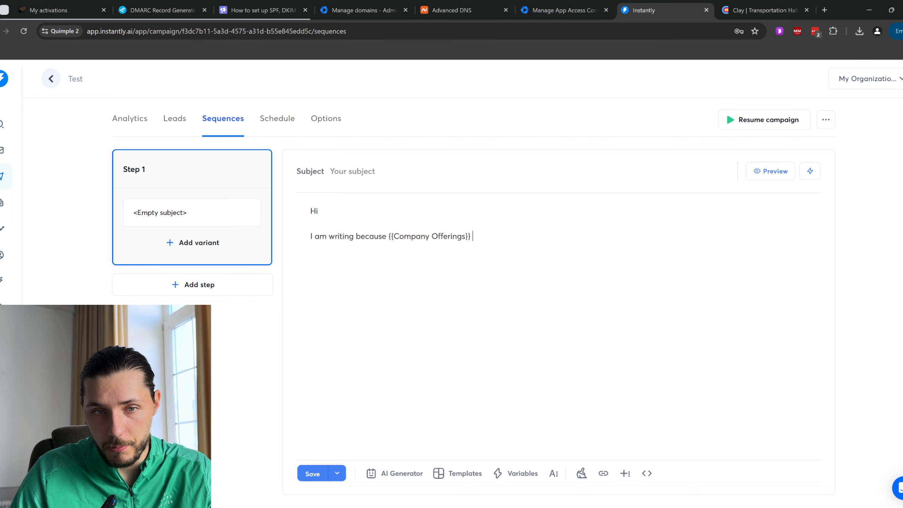
pyautogui.click(773, 171)
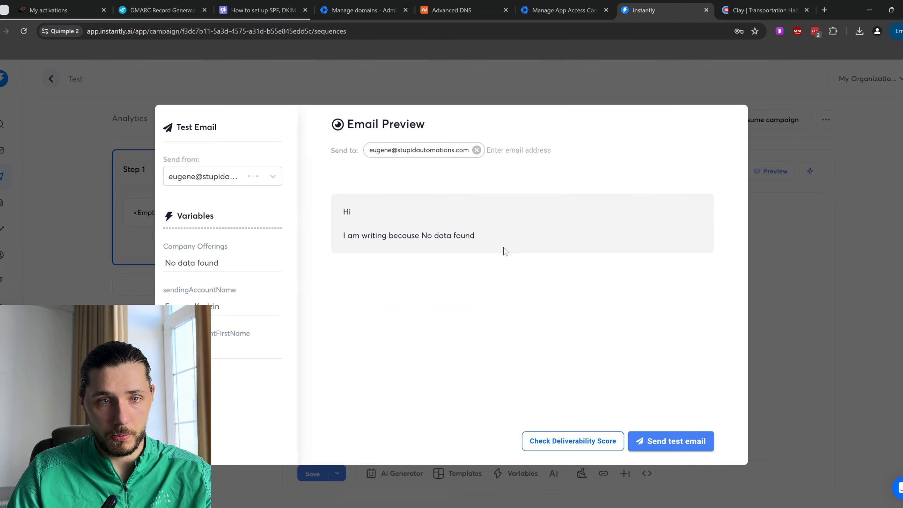
# - Delete the lead showing No data found for Company Offerings, leaving 6 leads
pyautogui.press('Escape')
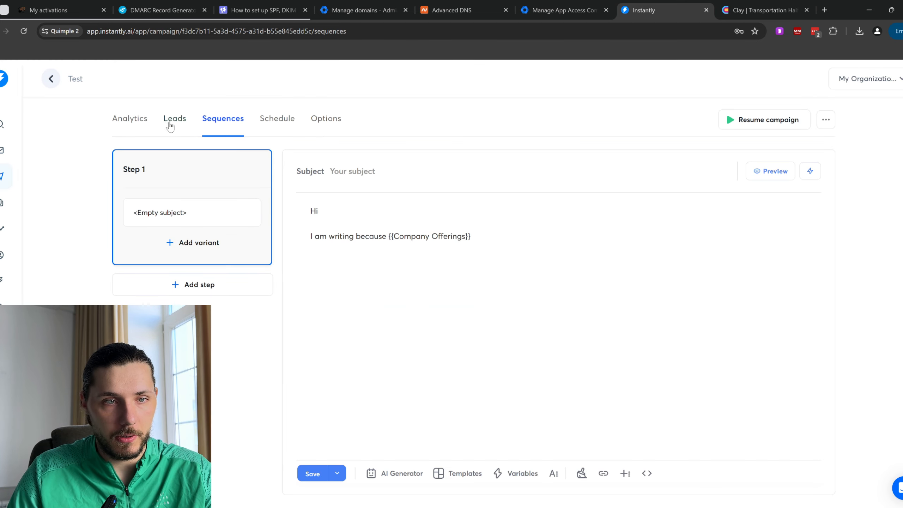
pyautogui.click(171, 119)
pyautogui.click(764, 10)
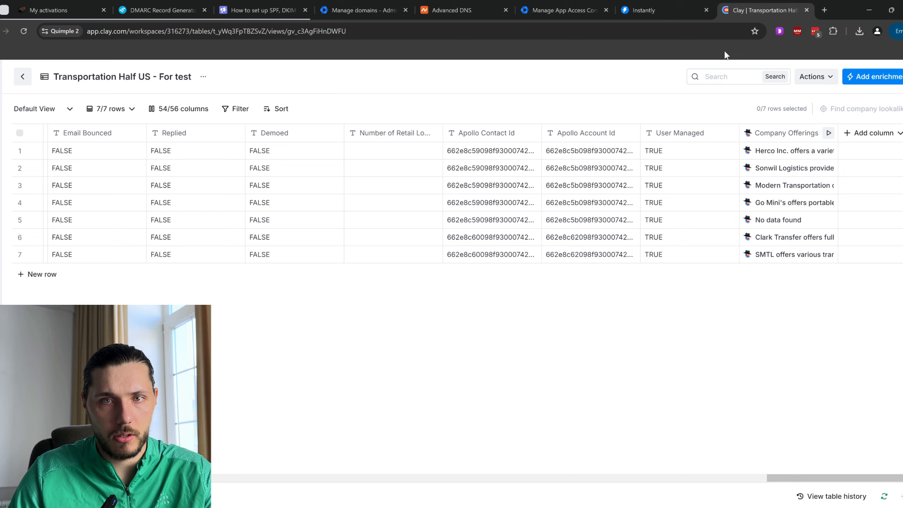
pyautogui.click(644, 10)
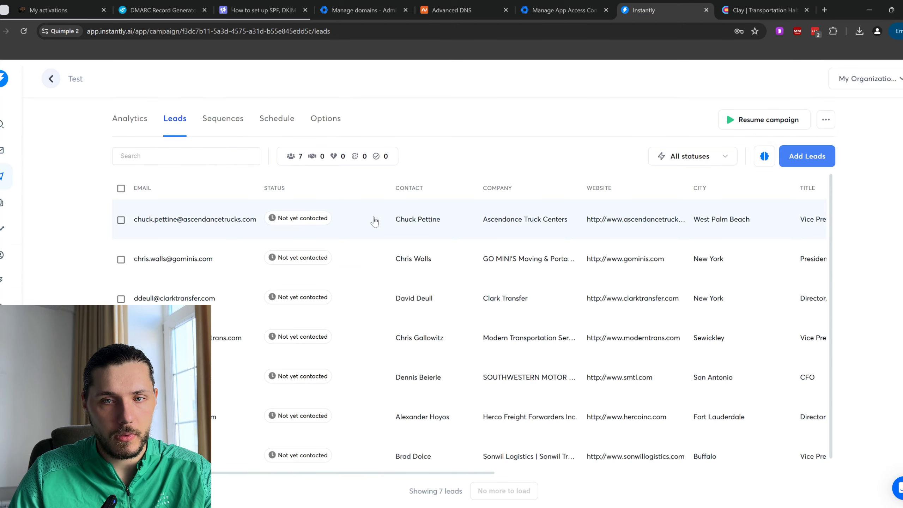
pyautogui.hscroll(10, 374, 221)
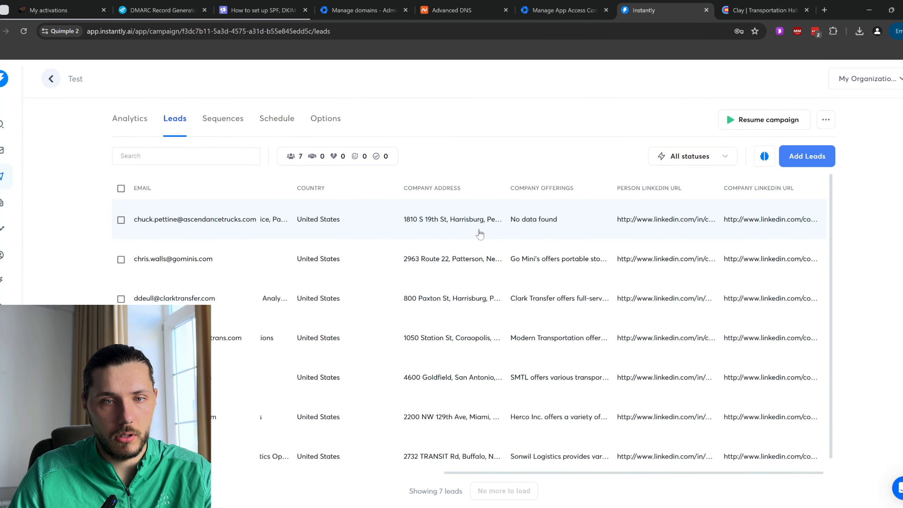
pyautogui.click(121, 219)
pyautogui.click(743, 156)
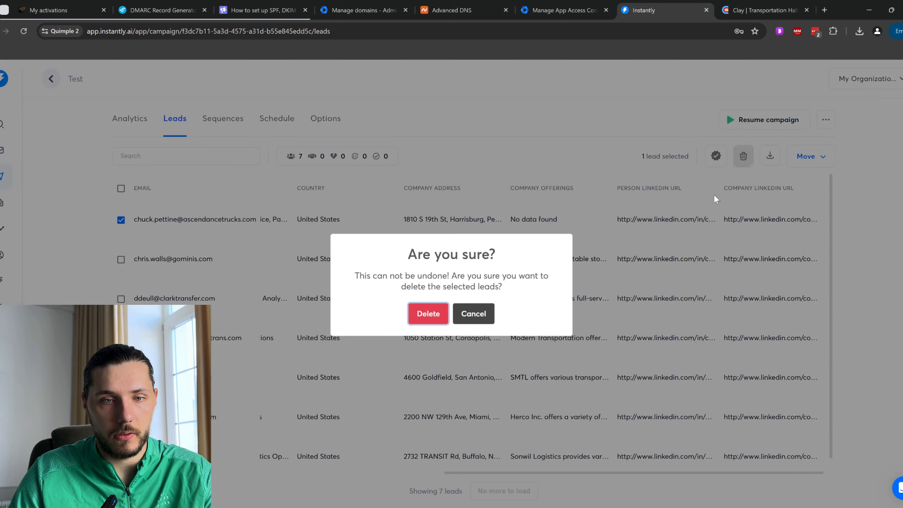
pyautogui.click(427, 315)
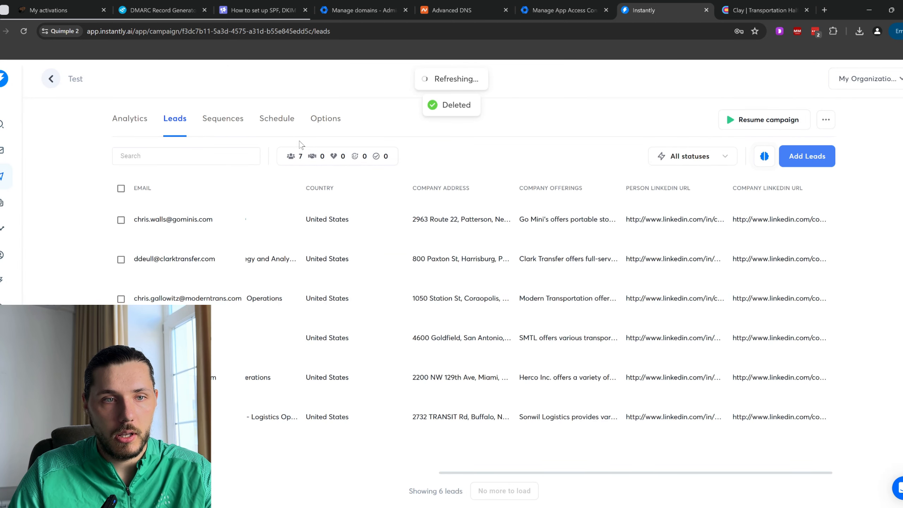
# - Preview the email again, now filled with Go Mini's portable storage description
pyautogui.click(232, 119)
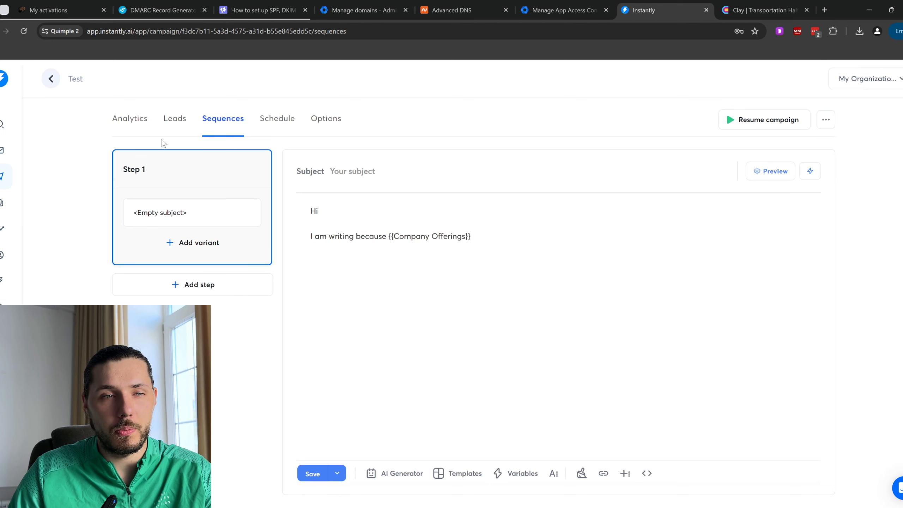
pyautogui.click(178, 120)
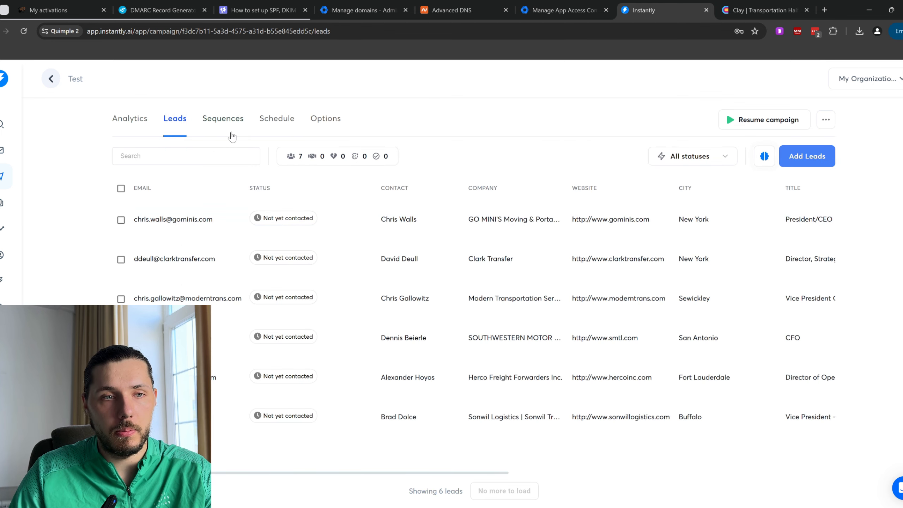
pyautogui.click(214, 117)
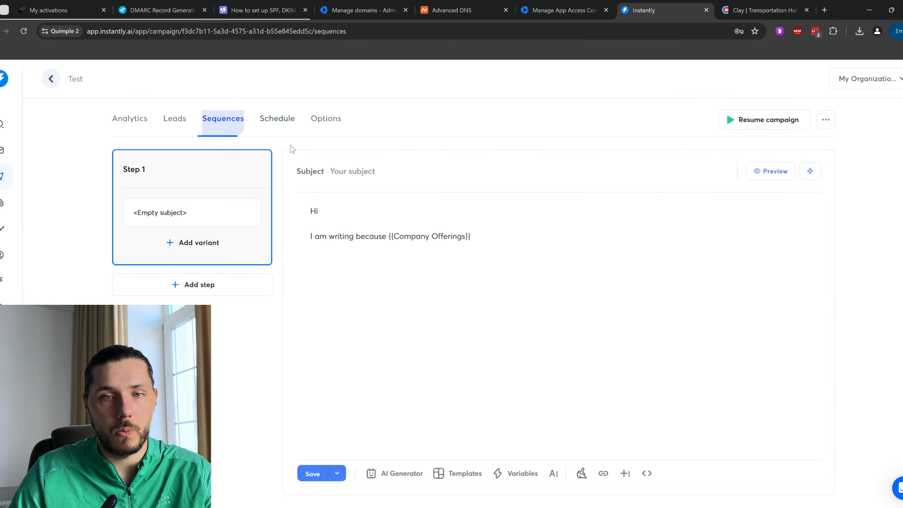
pyautogui.click(767, 172)
pyautogui.click(810, 217)
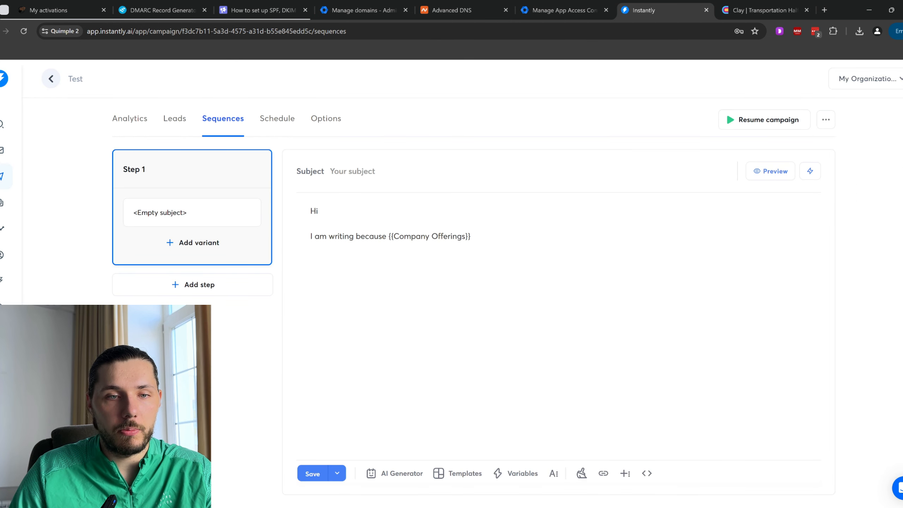
pyautogui.moveTo(391, 236); pyautogui.dragTo(472, 237)
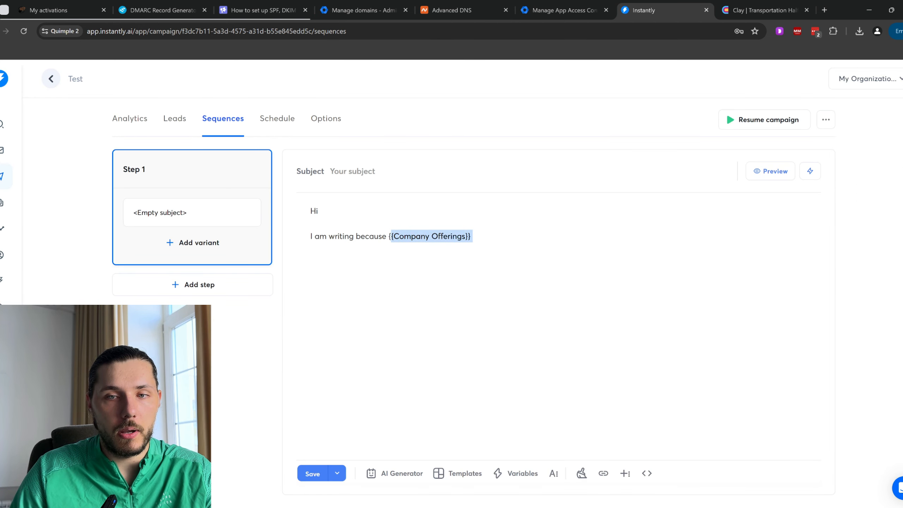
pyautogui.click(762, 171)
pyautogui.moveTo(345, 235); pyautogui.dragTo(593, 297)
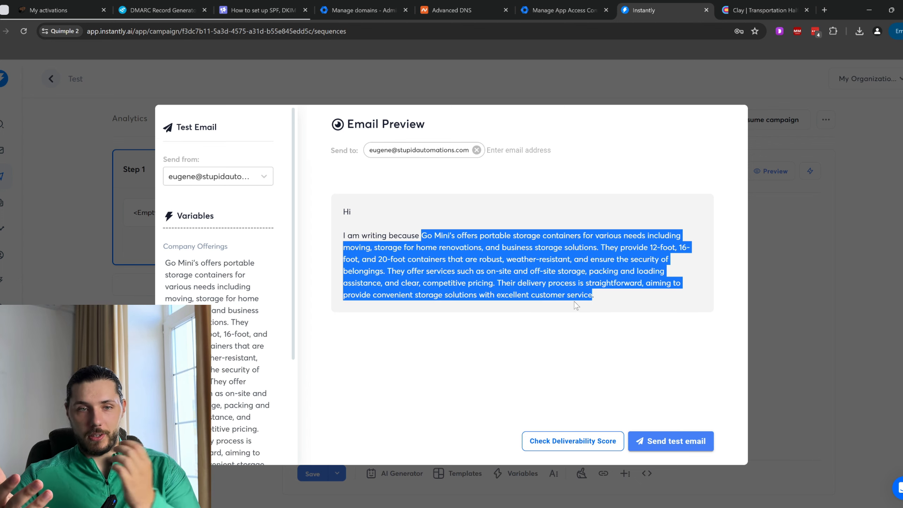
# - Replace {{Company Offerings}} with 'your services', fixing the 'servies' typo via spellcheck
pyautogui.click(803, 280)
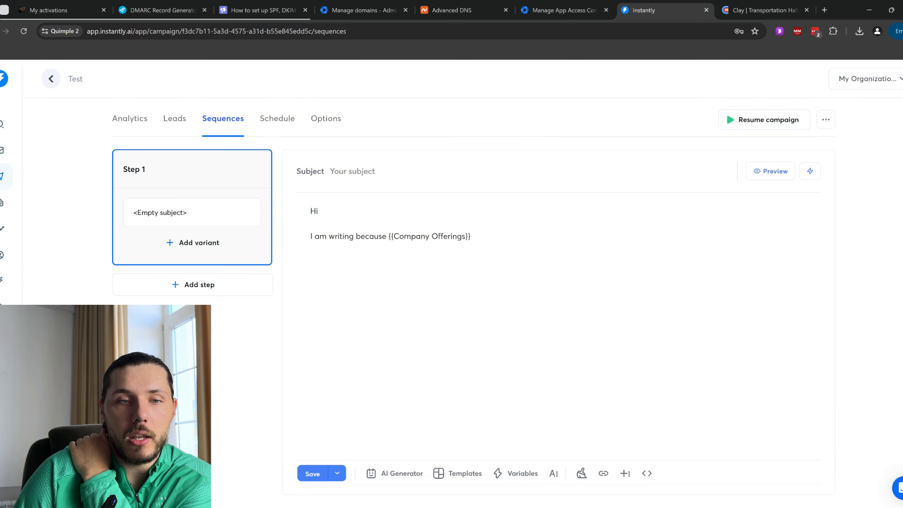
pyautogui.moveTo(391, 237); pyautogui.dragTo(470, 236)
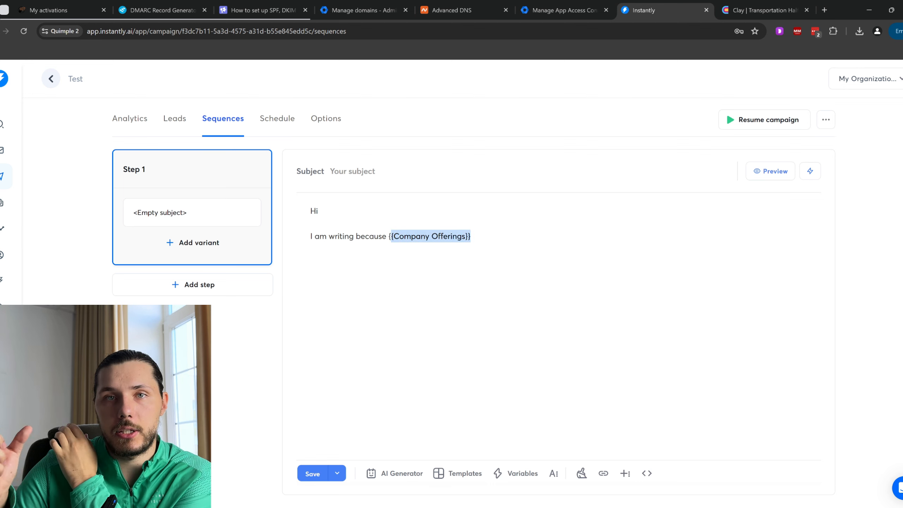
pyautogui.press('BackSpace')
pyautogui.press('BackSpace')
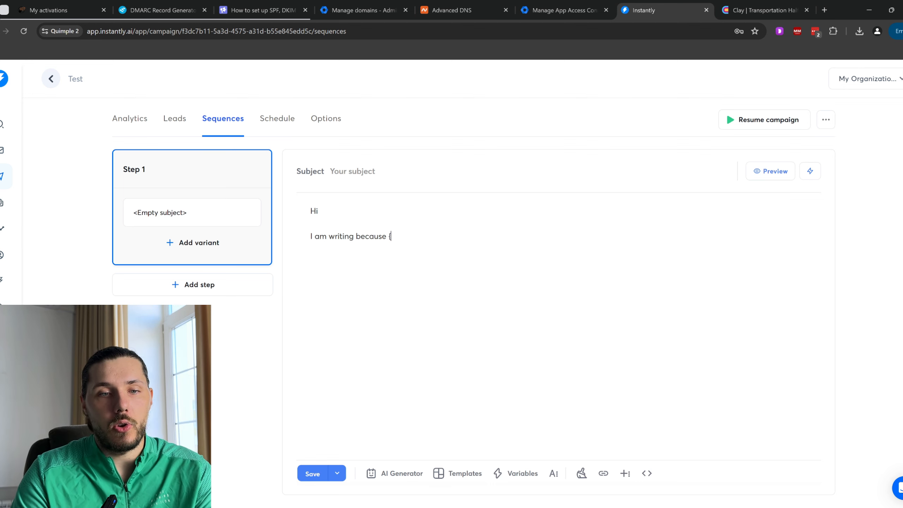
pyautogui.write('your servies')
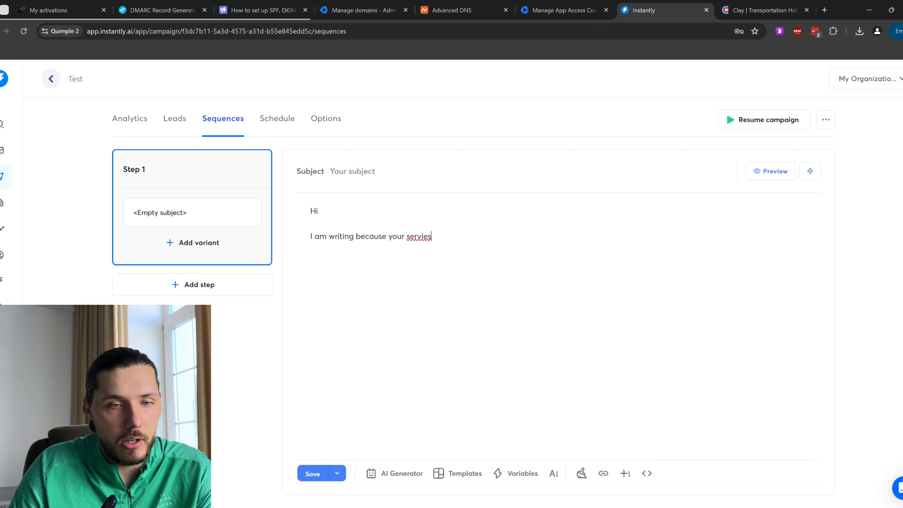
pyautogui.rightClick(417, 236)
pyautogui.click(449, 242)
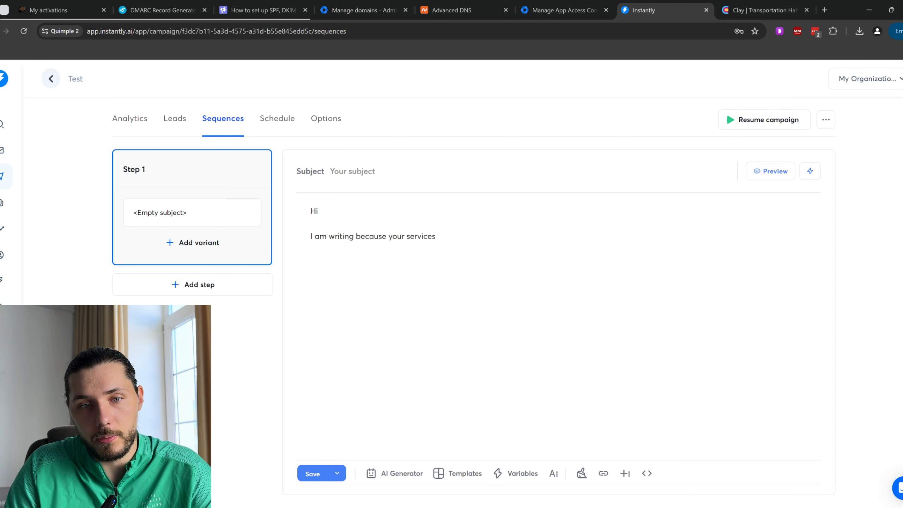
# - Review the 6 leads' Company Offerings, compare against the Clay table, then return to Instantly
pyautogui.click(174, 119)
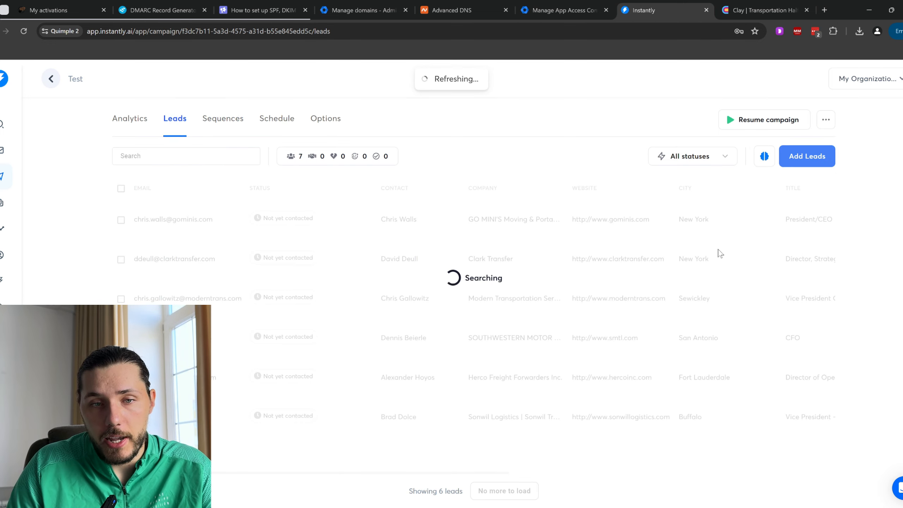
pyautogui.hscroll(5, 787, 298)
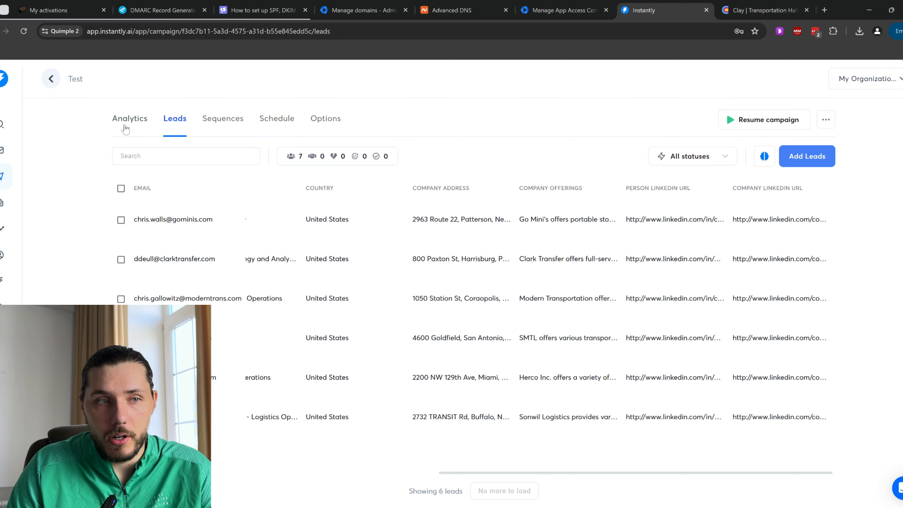
pyautogui.click(737, 11)
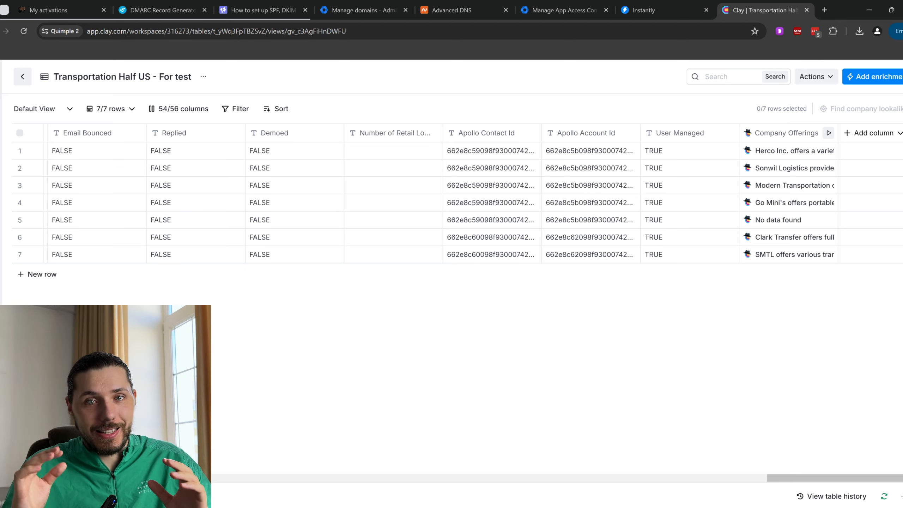
pyautogui.moveTo(695, 4)
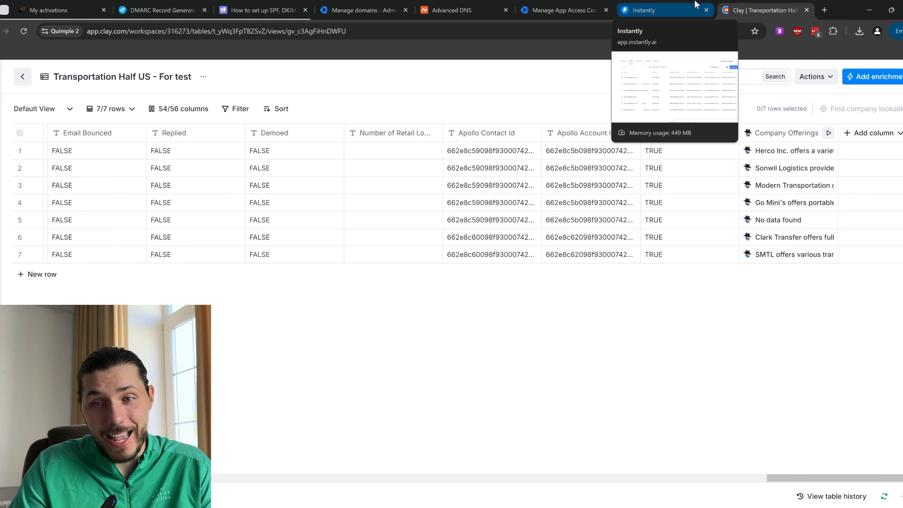
pyautogui.click(695, 4)
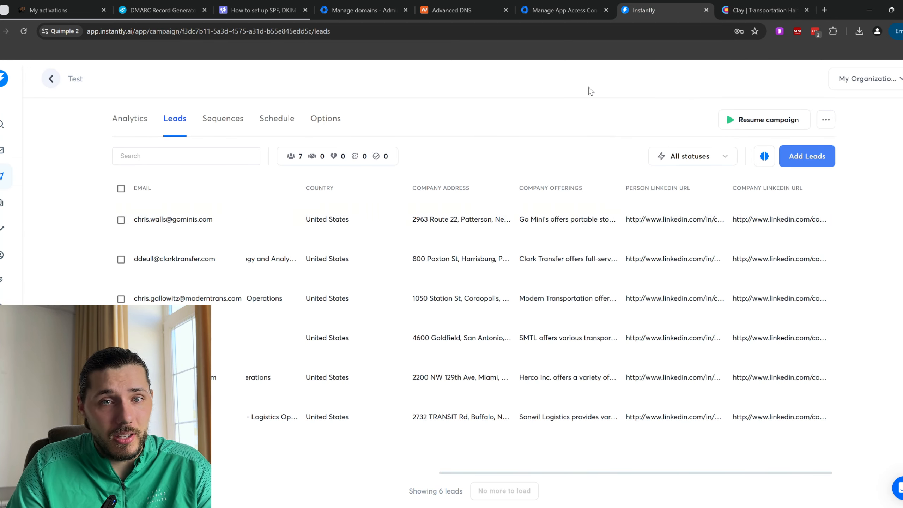
pyautogui.moveTo(702, 507)
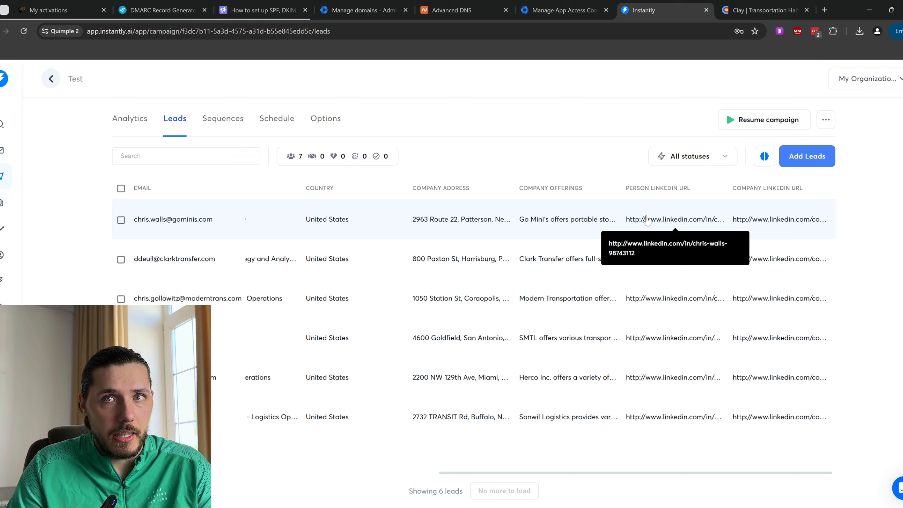
pyautogui.click(763, 159)
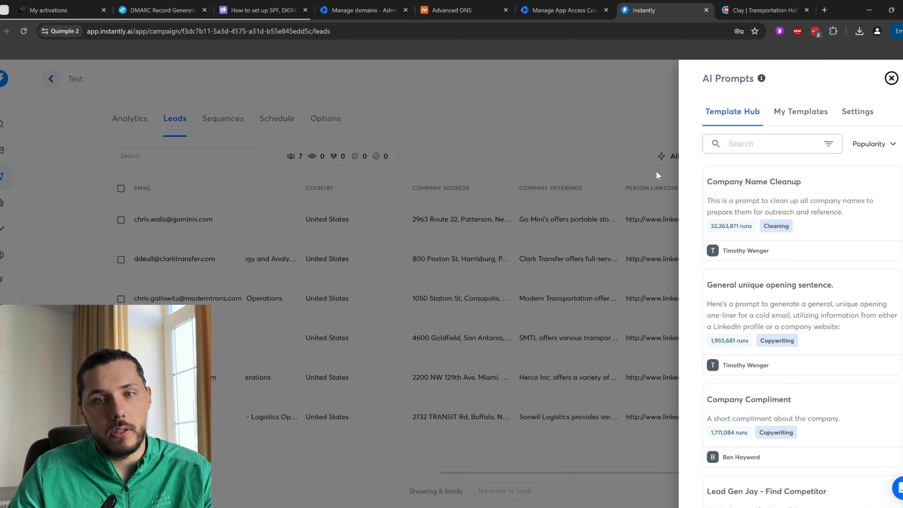
pyautogui.click(793, 121)
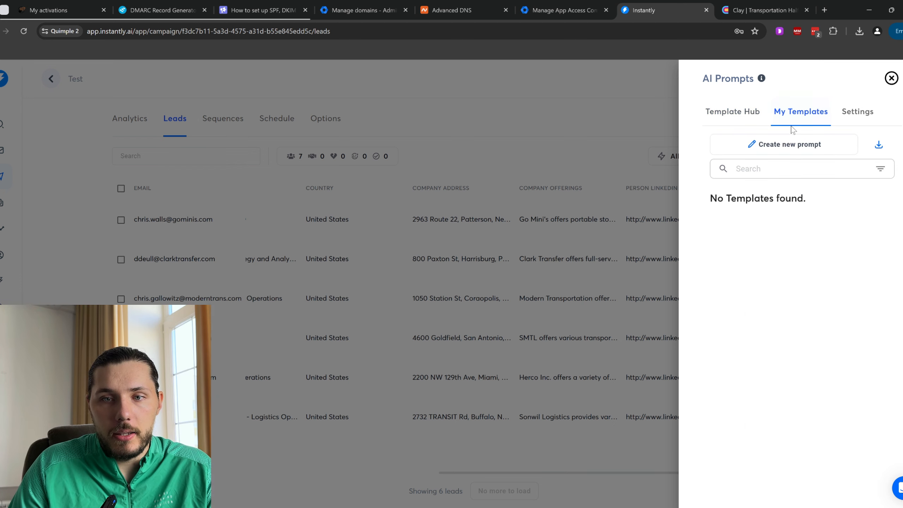
pyautogui.click(785, 150)
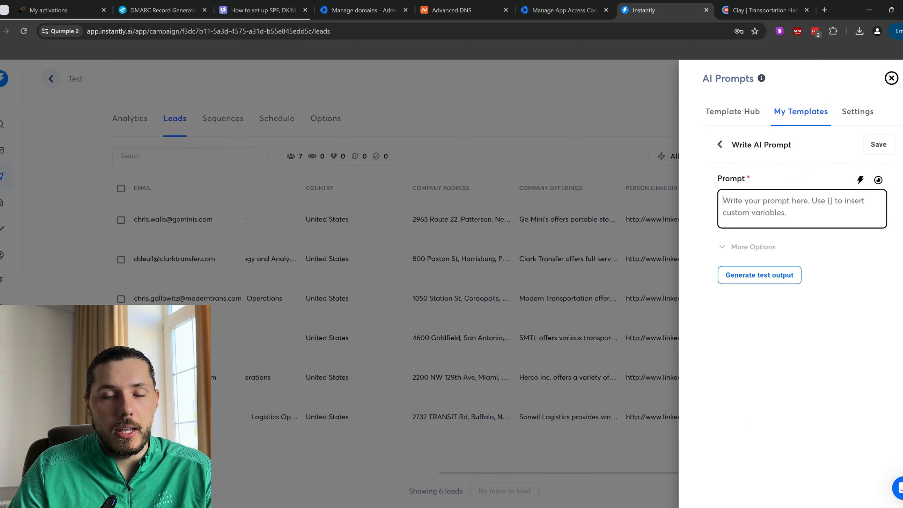
pyautogui.click(764, 10)
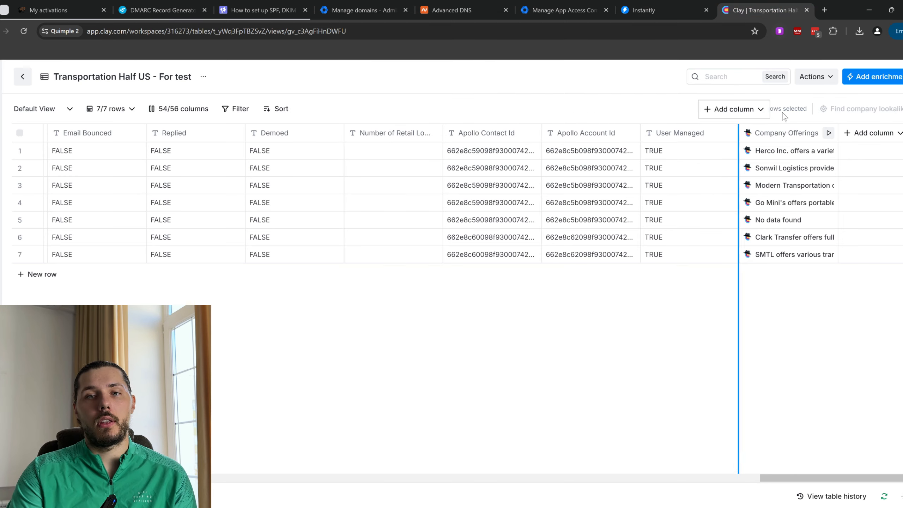
pyautogui.click(680, 4)
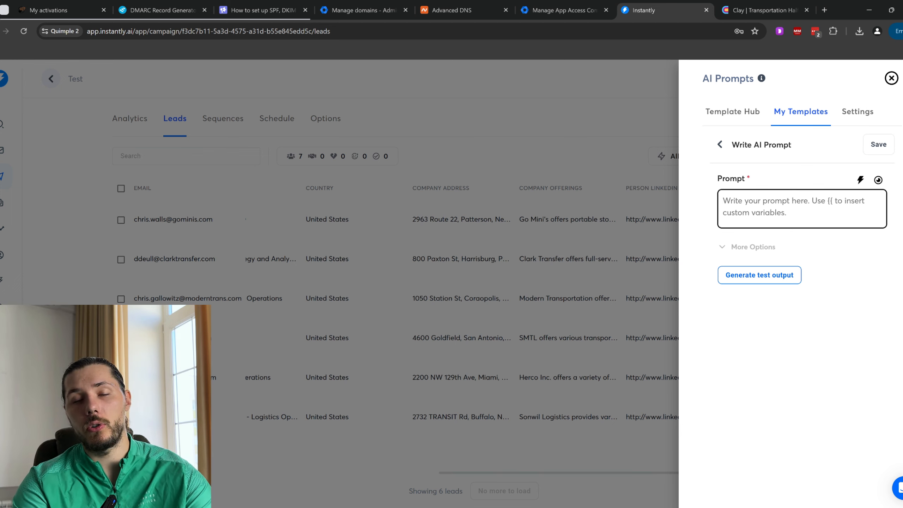
pyautogui.write('dfgh')
pyautogui.press('BackSpace')
pyautogui.press('BackSpace')
pyautogui.press('BackSpace')
pyautogui.press('BackSpace')
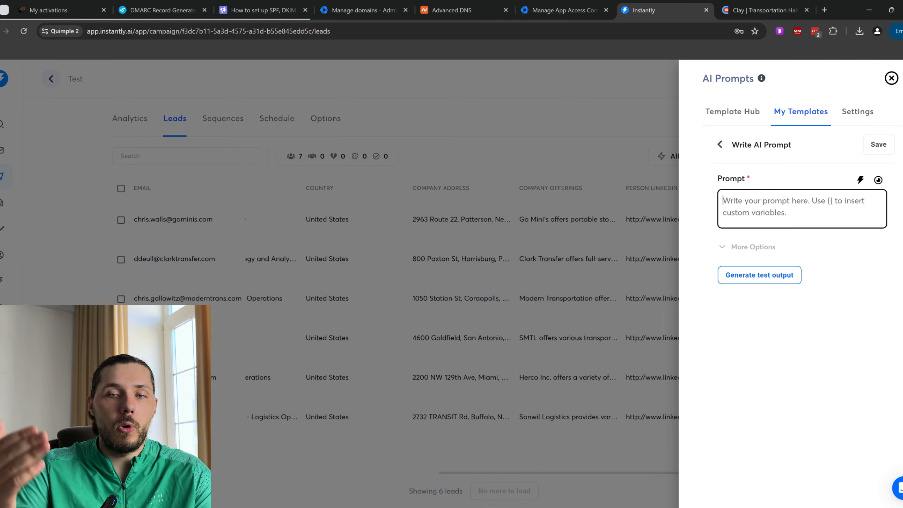
pyautogui.click(752, 5)
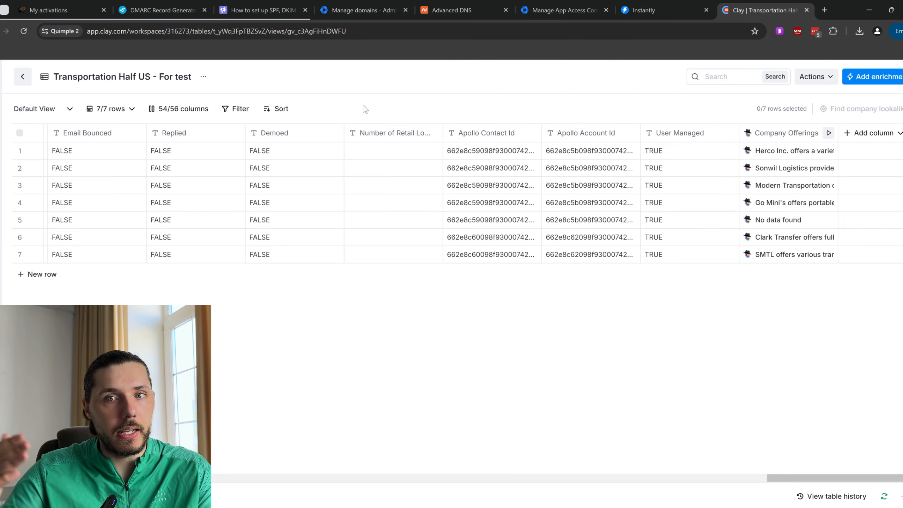
pyautogui.click(650, 4)
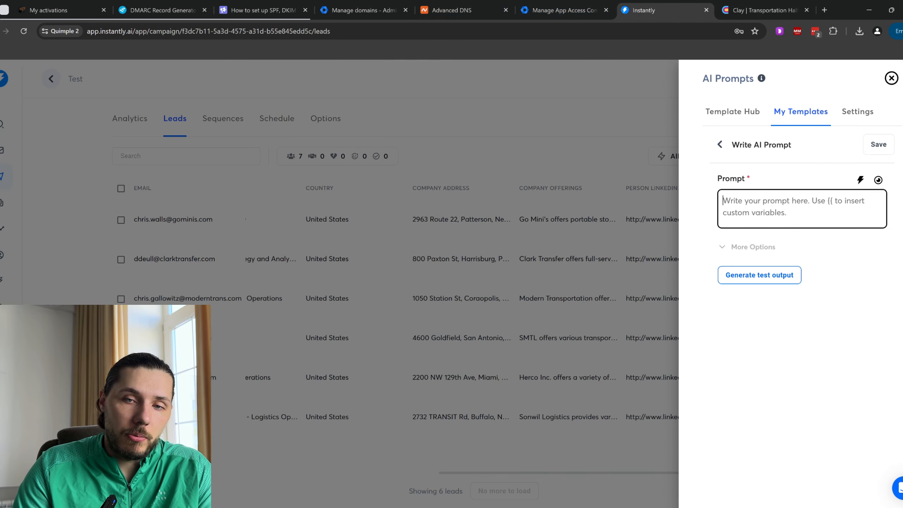
# - Write a prompt asking for a 2-3 word company service, ending with the {{Company Offerings}} variable
pyautogui.write('Y')
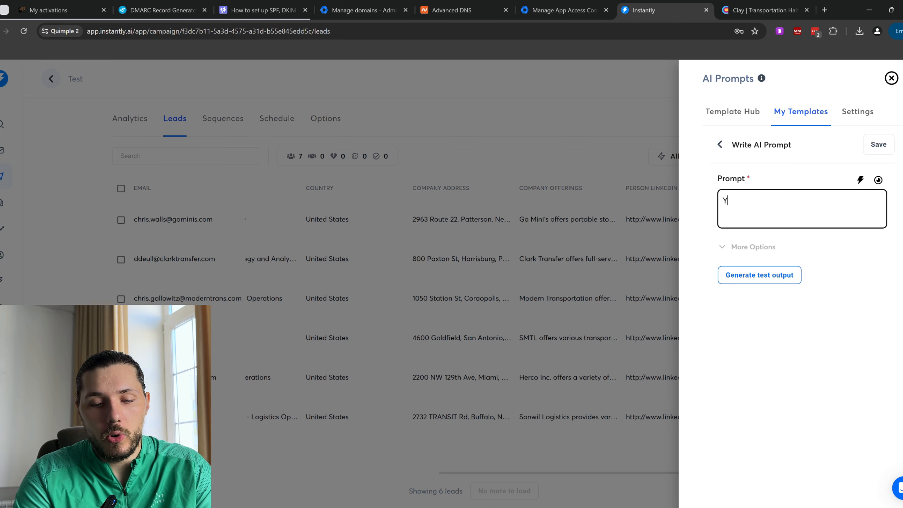
pyautogui.write('our goal is to output ')
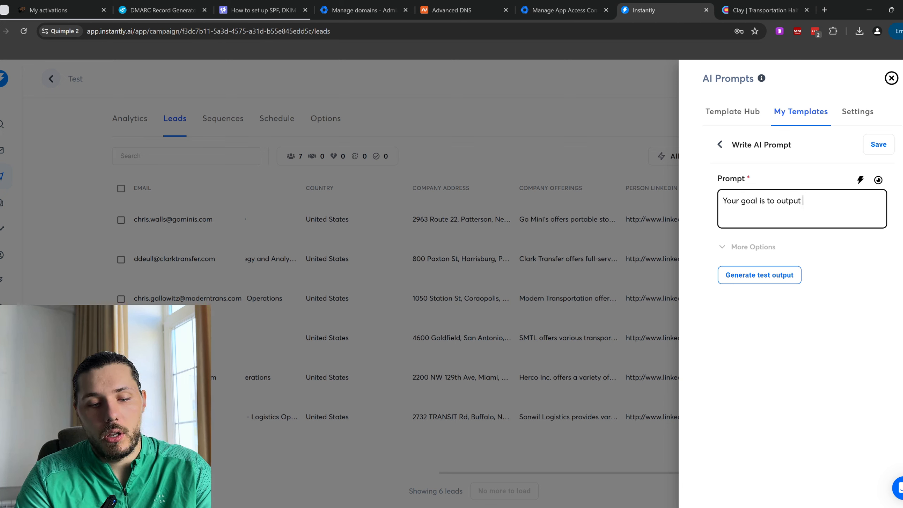
pyautogui.write('a service that co')
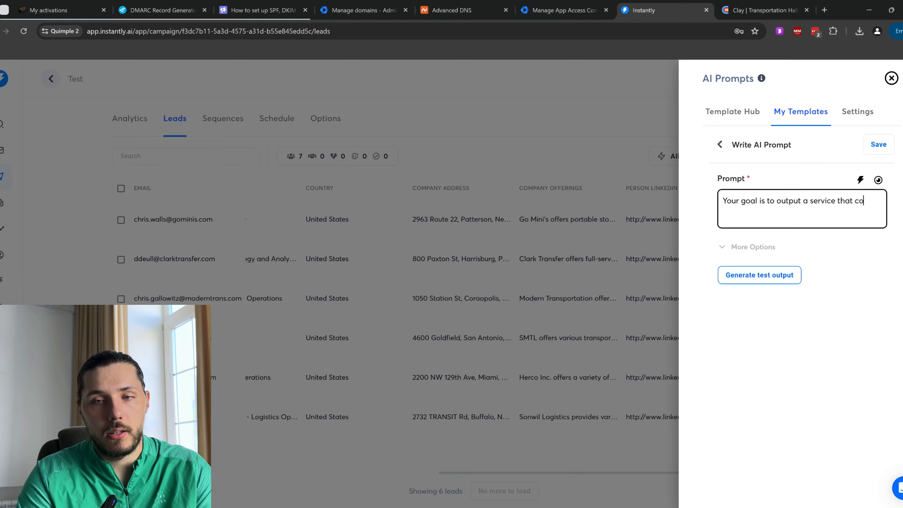
pyautogui.write('mpany offers. Y')
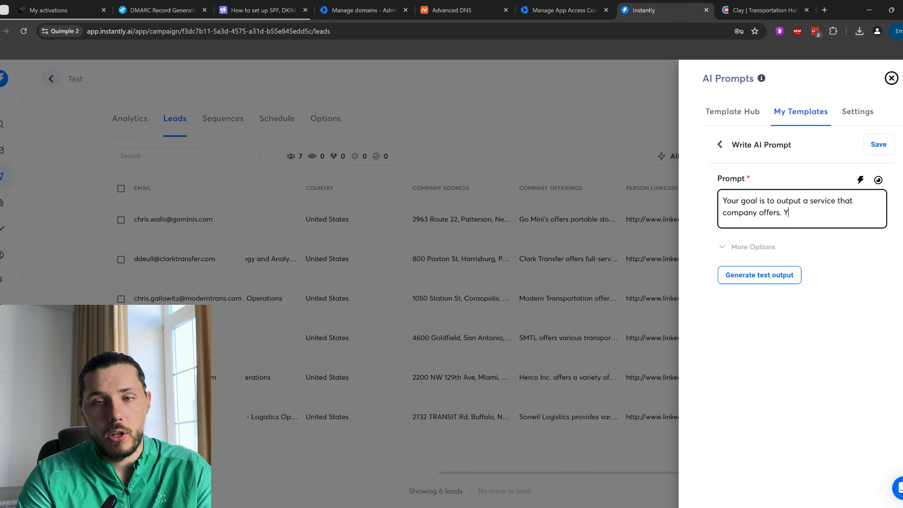
pyautogui.write('ou dnever out')
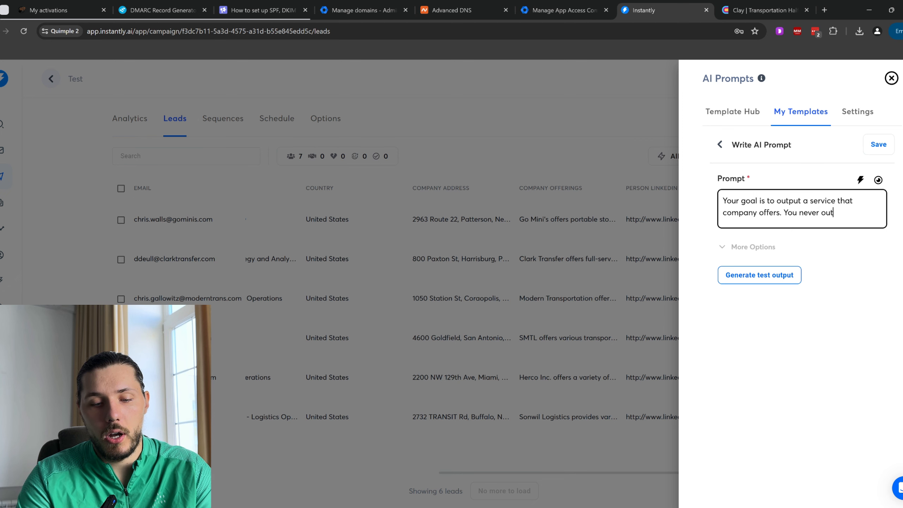
pyautogui.write('put anything bes')
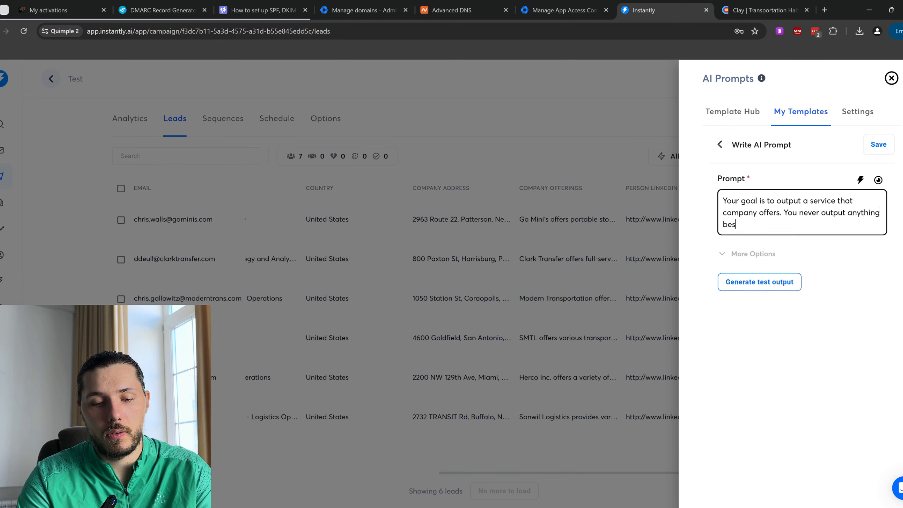
pyautogui.write('ides the service name.')
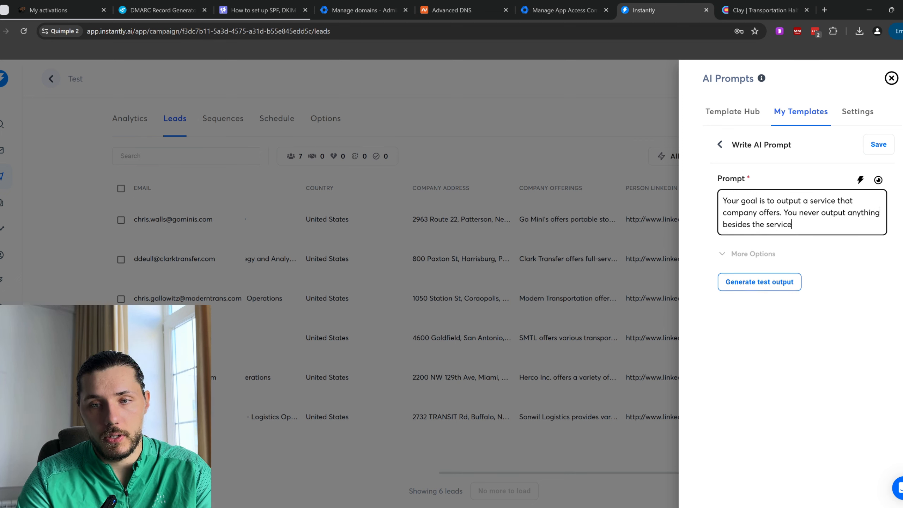
pyautogui.press('Return')
pyautogui.press('Return')
pyautogui.write('Y')
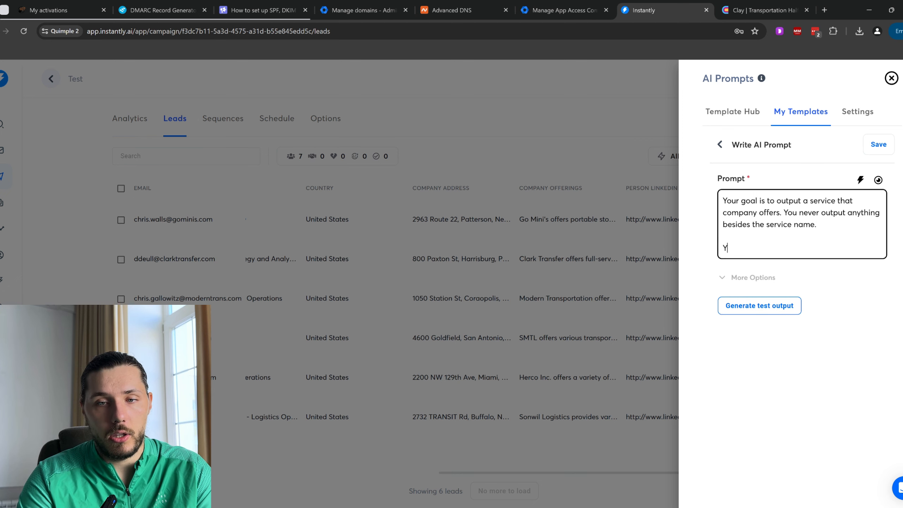
pyautogui.write('our output mus')
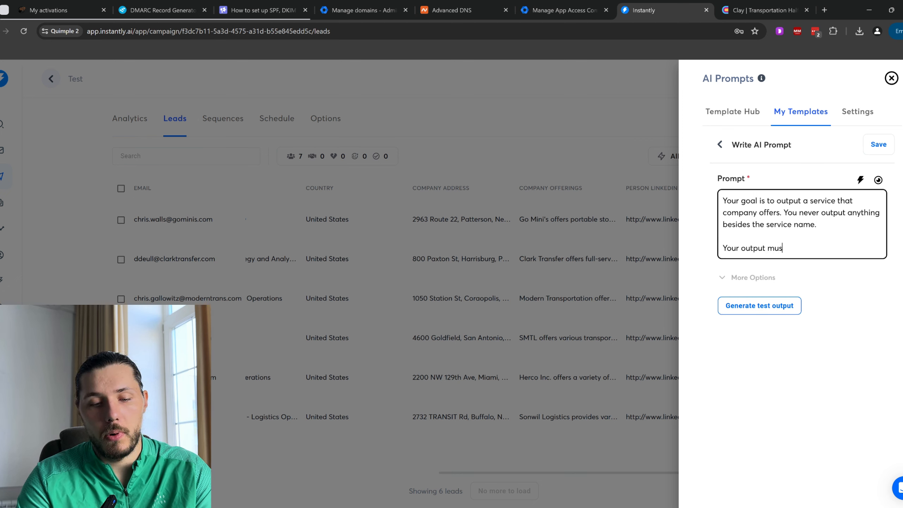
pyautogui.write('t be 2-3 words total count.')
pyautogui.press('Return')
pyautogui.press('Return')
pyautogui.write('Here is the company')
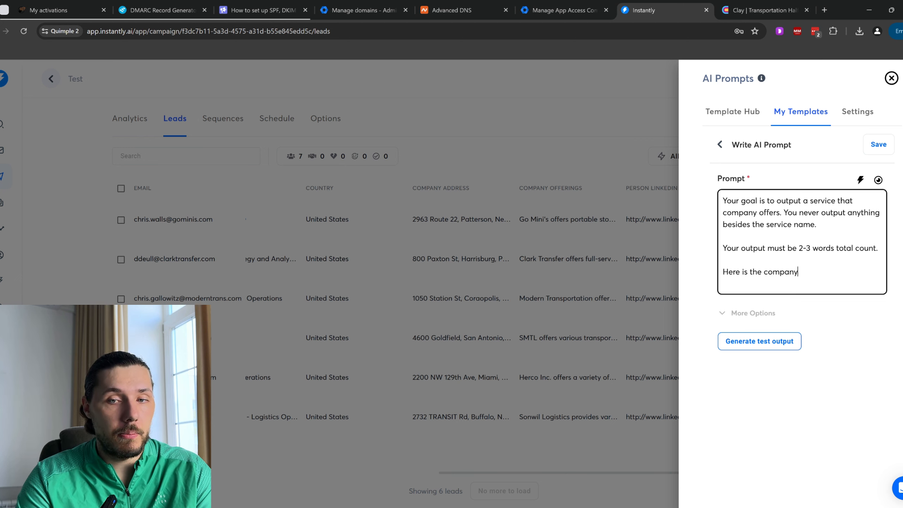
pyautogui.write(' descript')
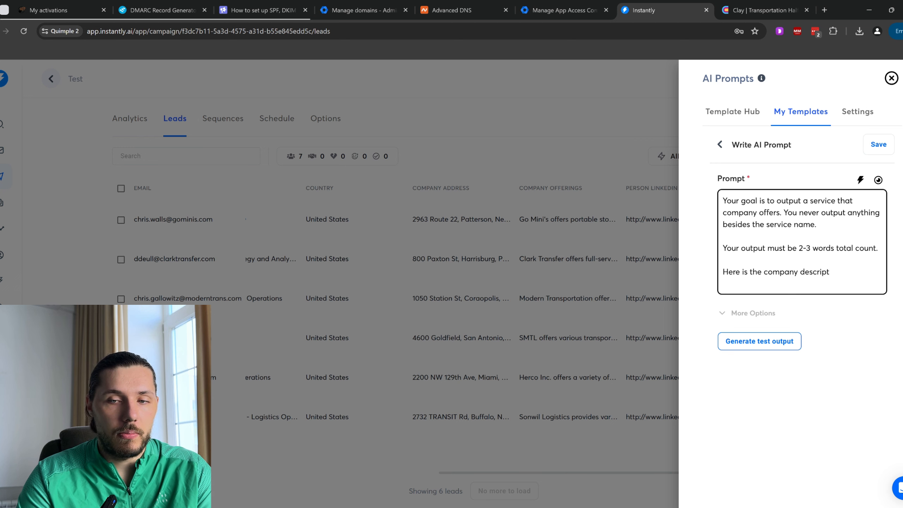
pyautogui.write('oion:')
pyautogui.press('Return')
pyautogui.press('Return')
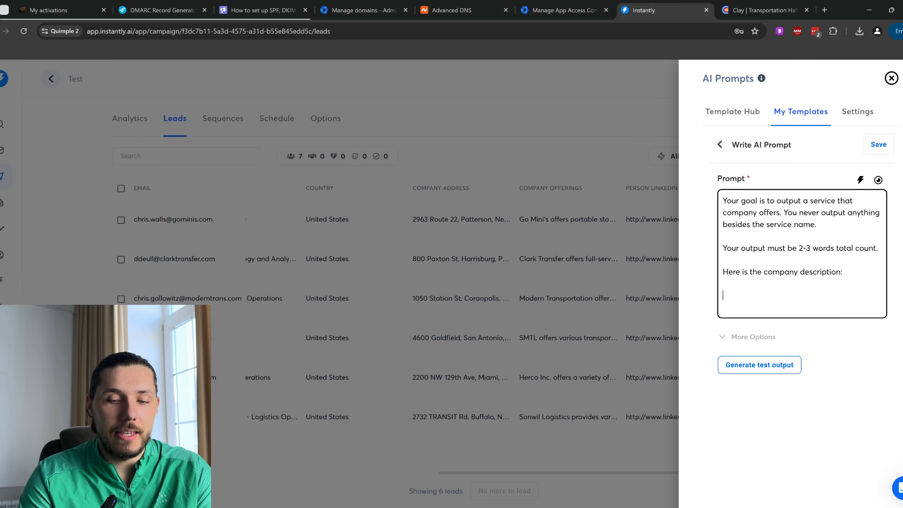
pyautogui.write('/')
pyautogui.scroll(-5, 775, 369)
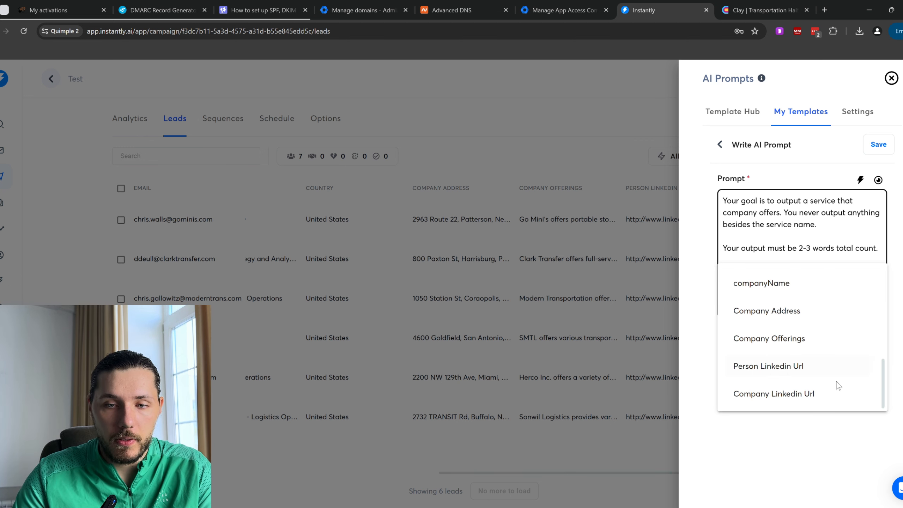
pyautogui.click(767, 346)
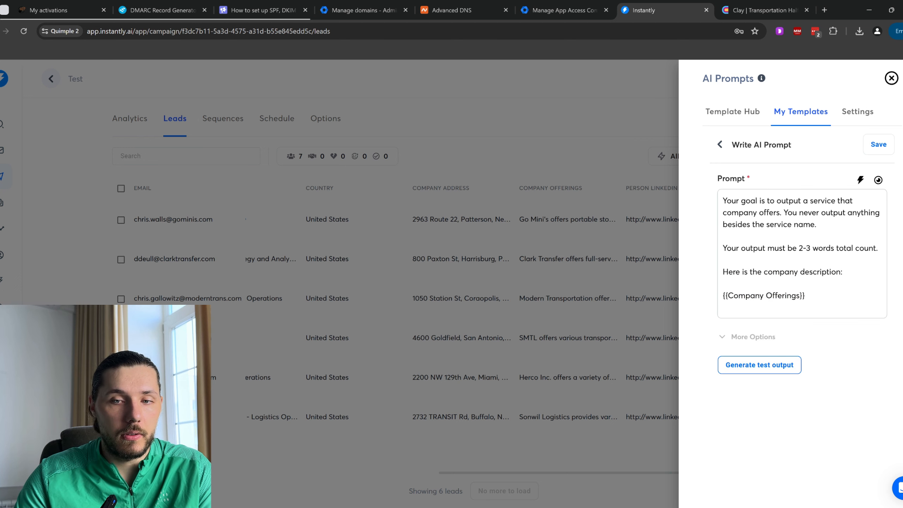
# - Set the prompt's model to GPT-4-O (Omni) and save it as a template
pyautogui.click(753, 338)
pyautogui.click(767, 376)
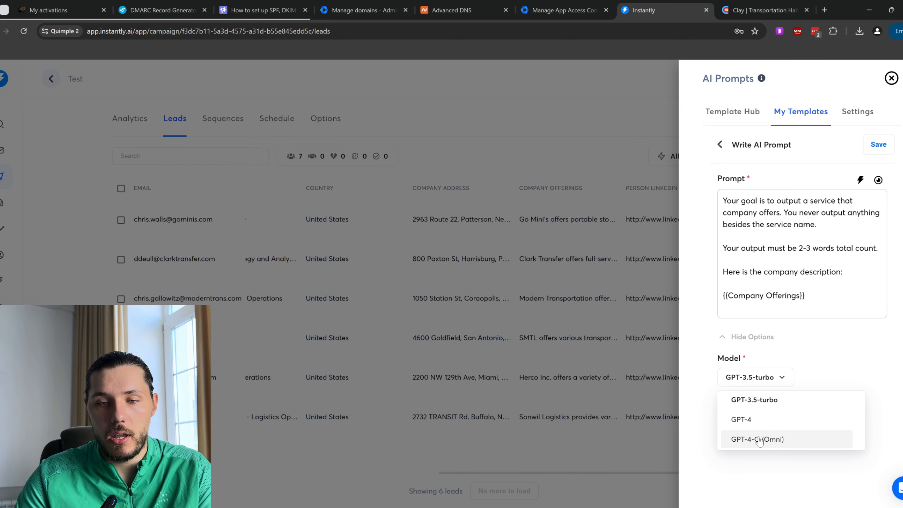
pyautogui.click(774, 445)
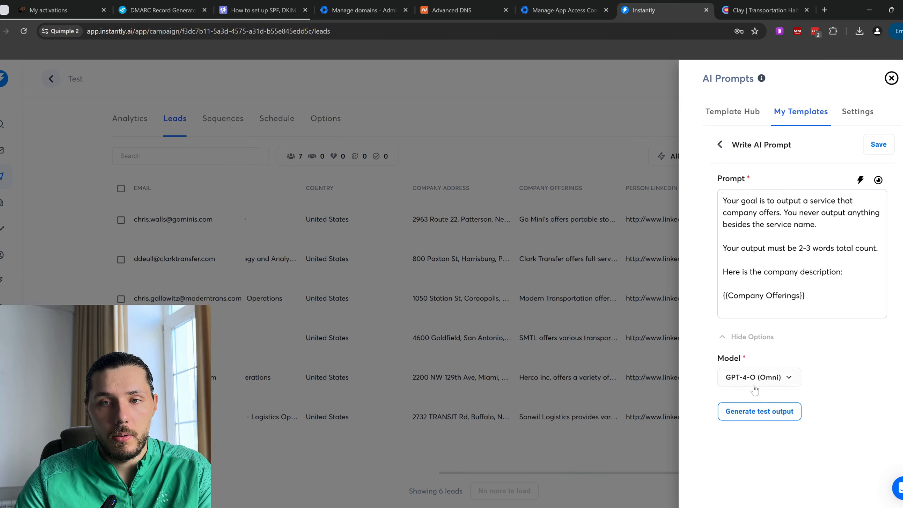
pyautogui.click(878, 144)
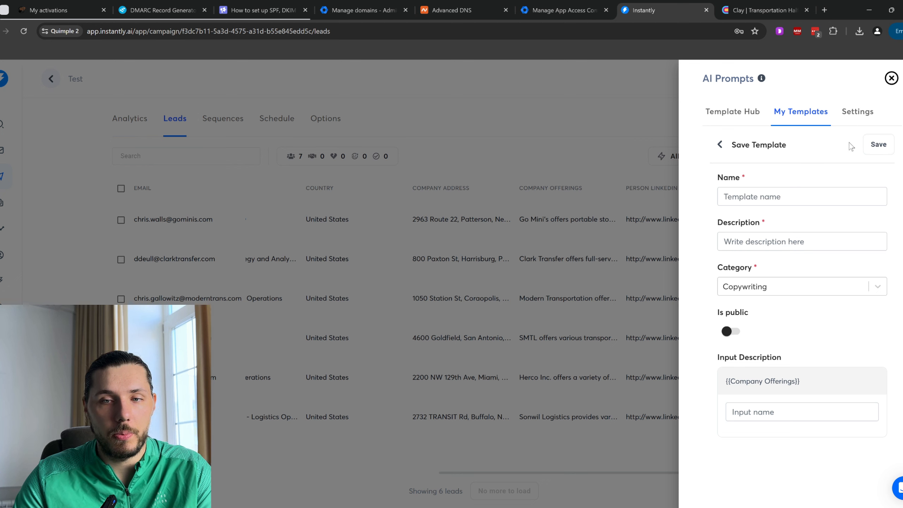
# - Save the template with name and description both 'Services'
pyautogui.click(724, 196)
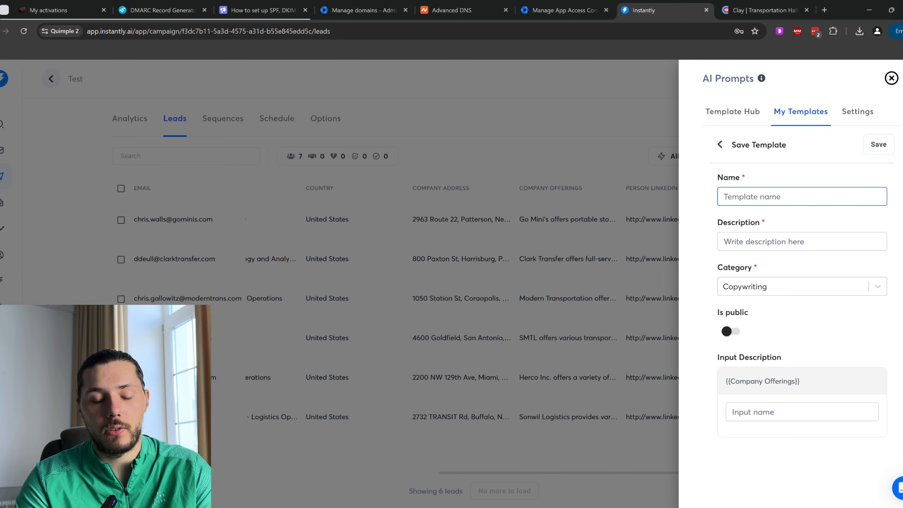
pyautogui.write('Services')
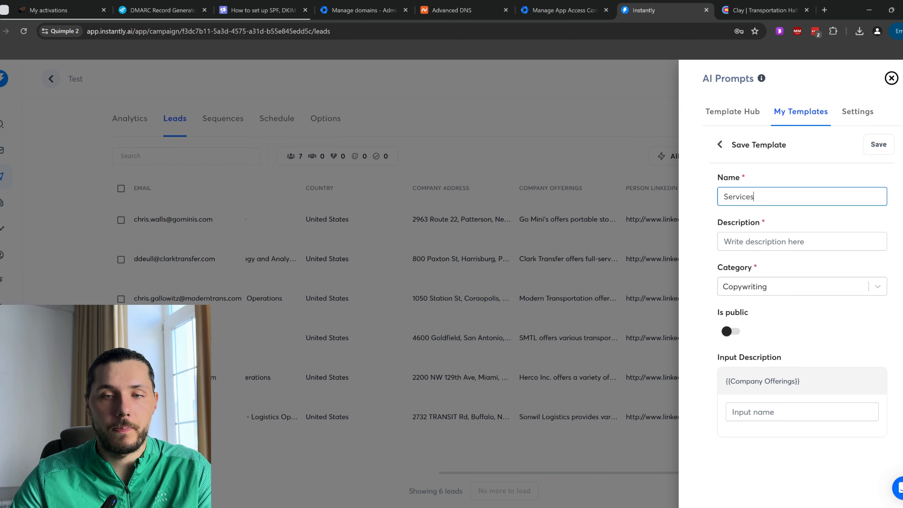
pyautogui.hotkey('ctrl', 'a')
pyautogui.hotkey('ctrl', 'c')
pyautogui.press('Tab')
pyautogui.hotkey('ctrl', 'v')
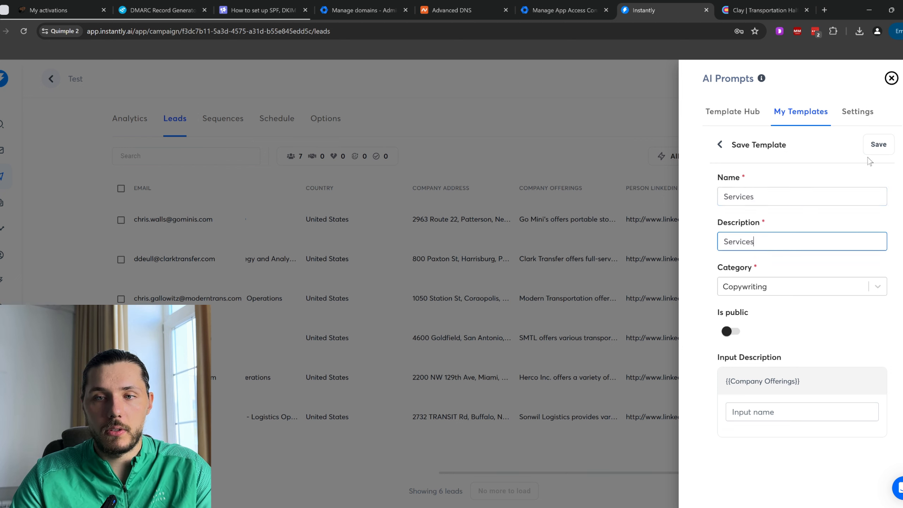
pyautogui.click(875, 146)
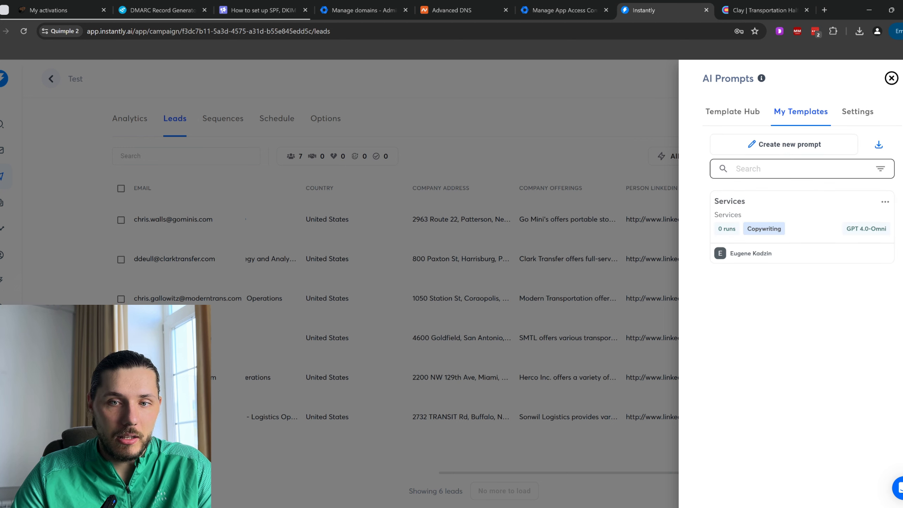
# - Open the AI prompt settings, then switch to the OpenAI browser window
pyautogui.click(857, 112)
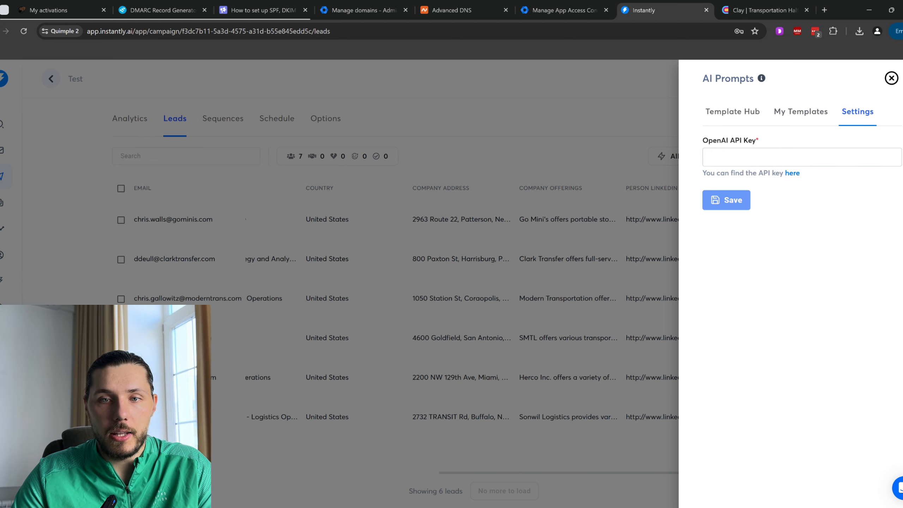
pyautogui.moveTo(637, 507)
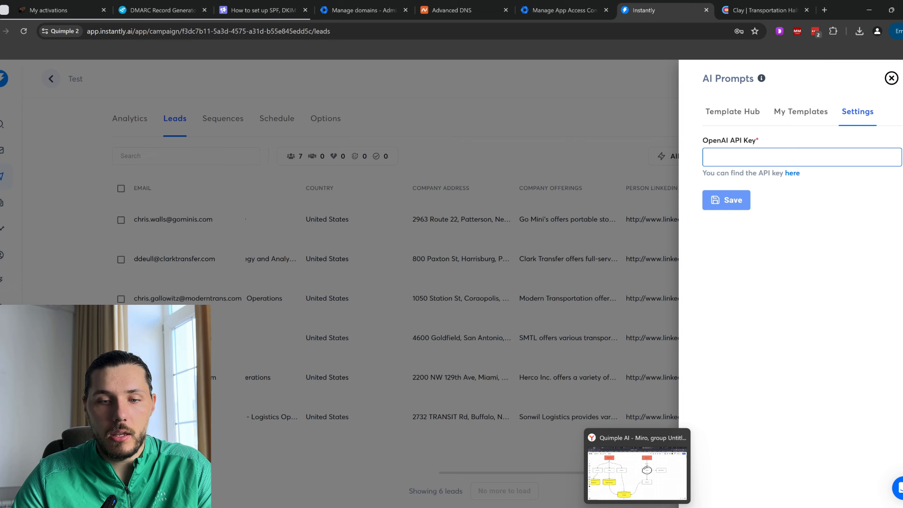
pyautogui.click(636, 473)
# - Copy the newly created OpenAI secret key and return to the Instantly window
pyautogui.click(731, 9)
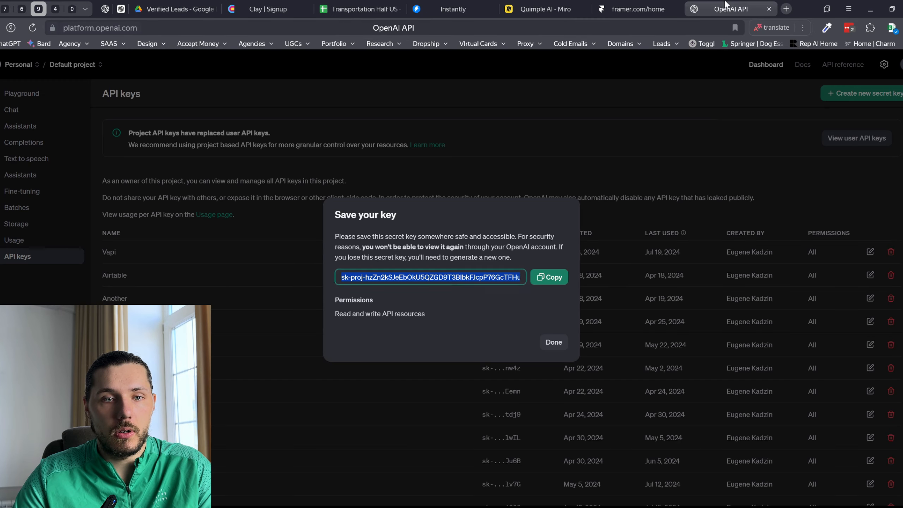
pyautogui.click(560, 279)
pyautogui.hotkey('alt', 'Tab')
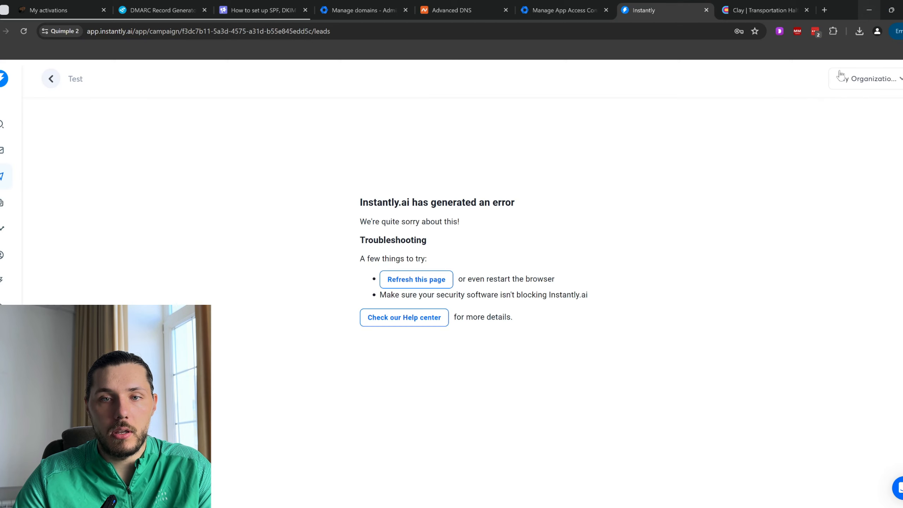
pyautogui.click(628, 507)
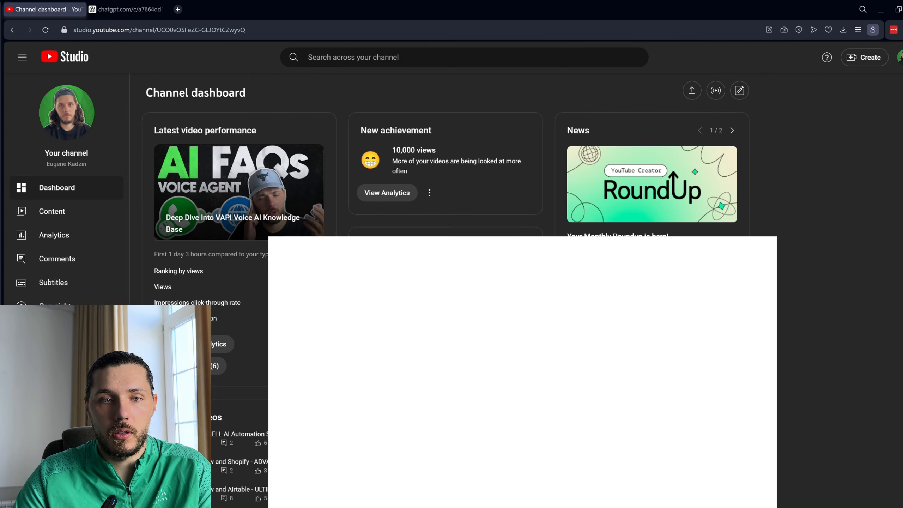
pyautogui.click(627, 507)
pyautogui.click(576, 129)
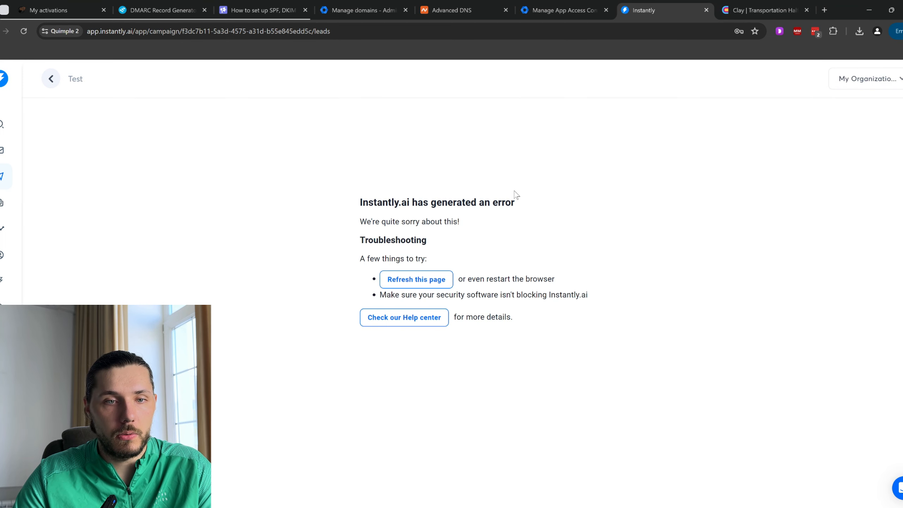
# - Reload the broken page, trim the URL to the site root, and log in with the other account's email
pyautogui.click(24, 34)
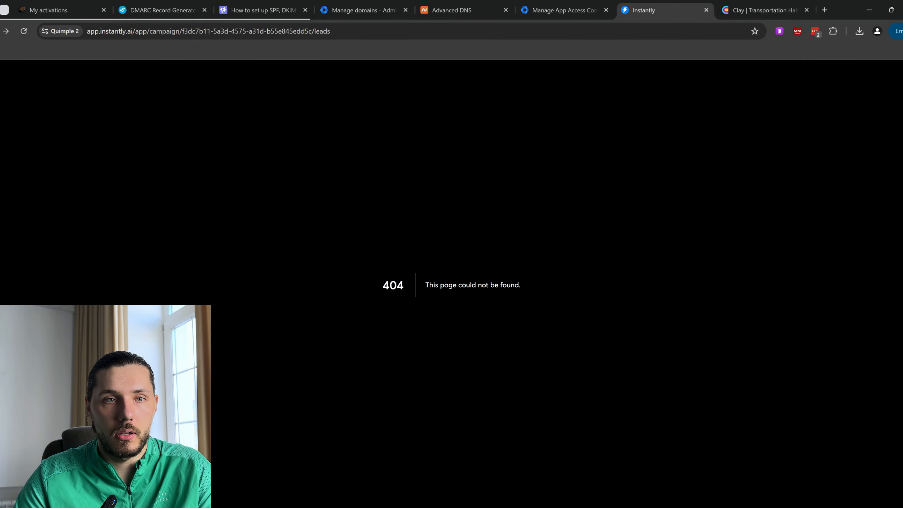
pyautogui.moveTo(353, 31); pyautogui.dragTo(178, 31)
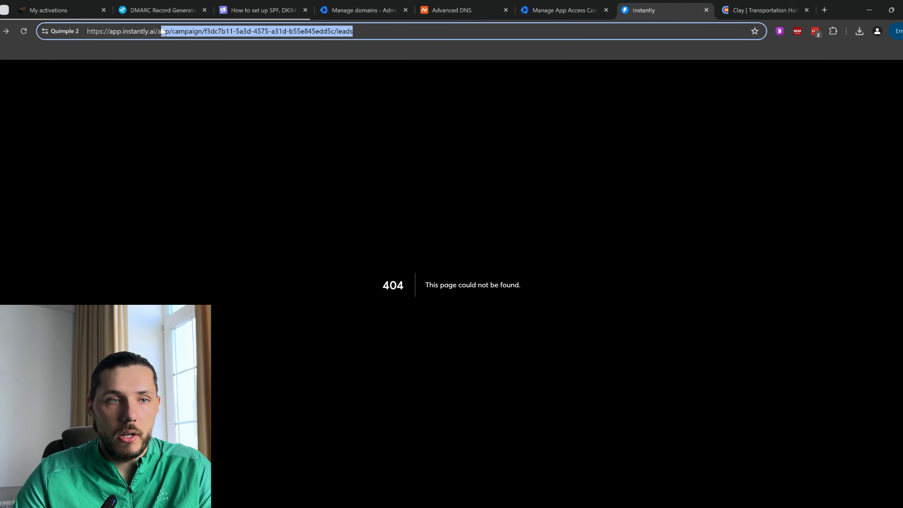
pyautogui.press('BackSpace')
pyautogui.press('Return')
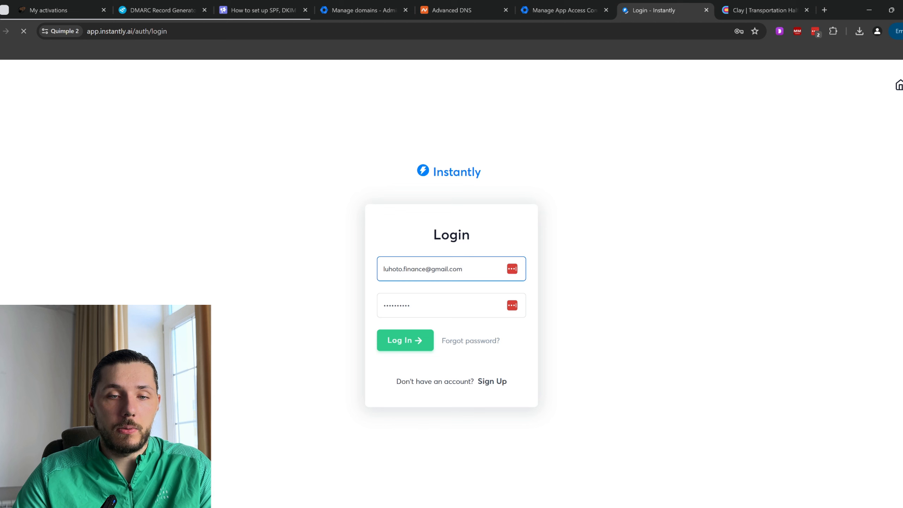
pyautogui.click(512, 270)
pyautogui.hotkey('ctrl', 'a')
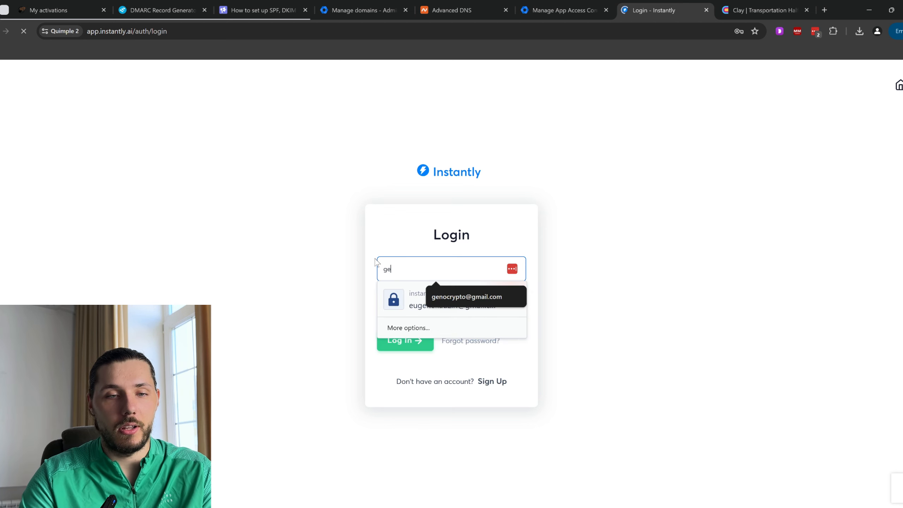
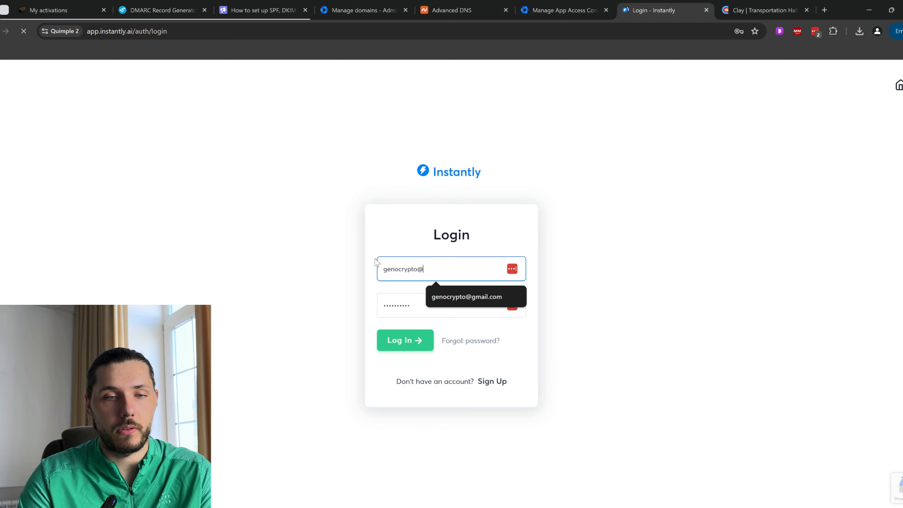
pyautogui.click(244, 224)
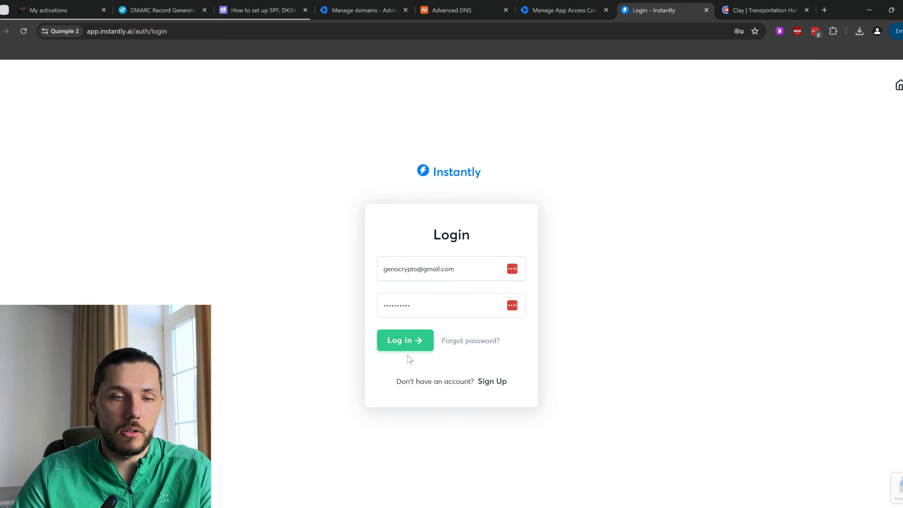
pyautogui.click(411, 342)
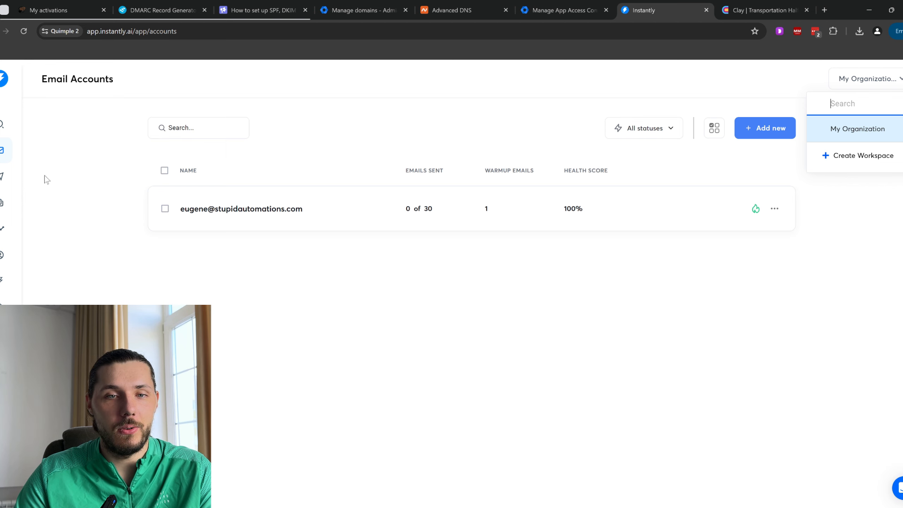
# - Open the Test campaign's leads and show saved templates in the AI Prompts panel
pyautogui.click(1, 177)
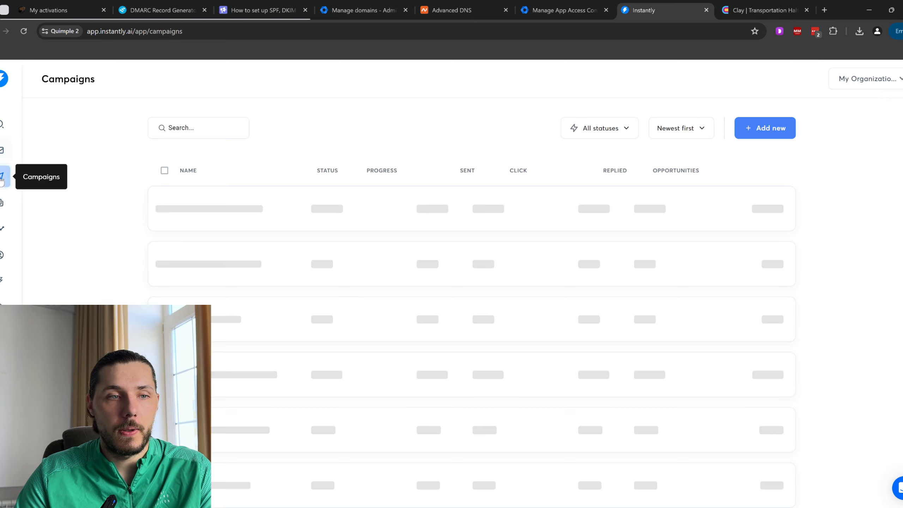
pyautogui.click(197, 205)
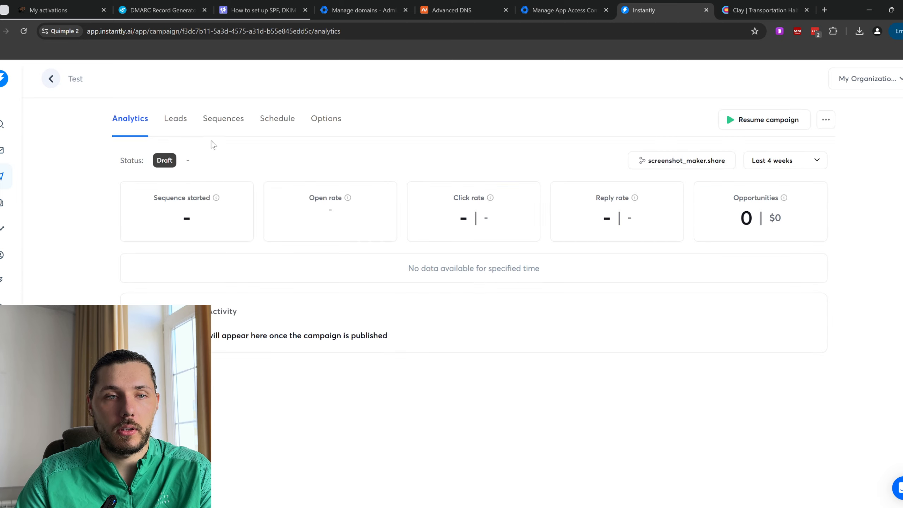
pyautogui.click(181, 123)
pyautogui.click(762, 155)
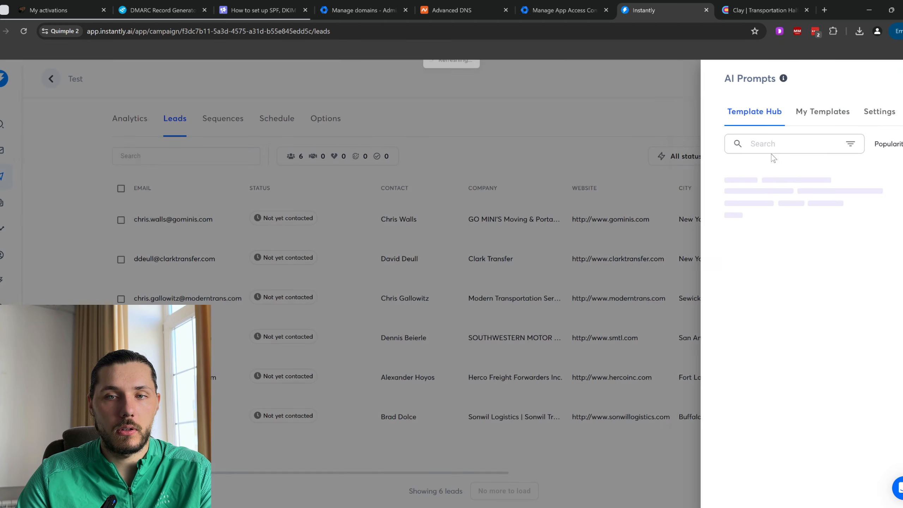
pyautogui.click(801, 119)
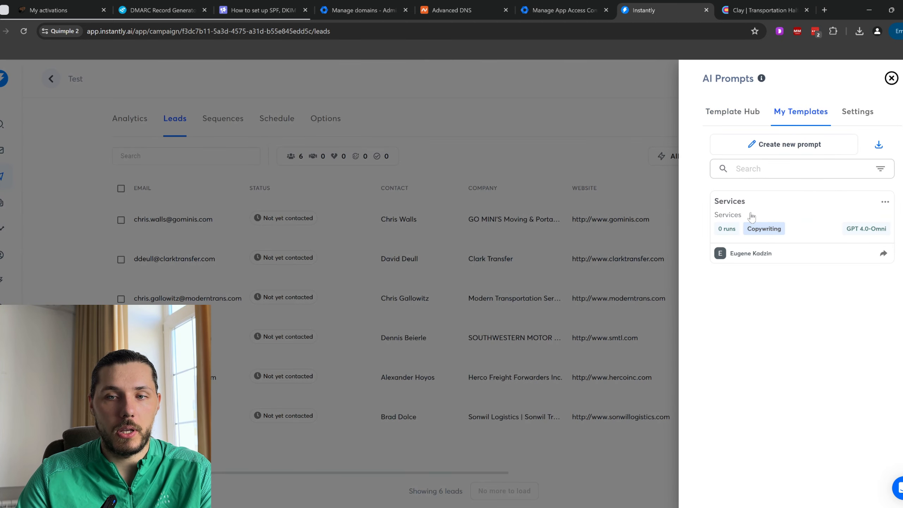
# - Paste the OpenAI API key into AI prompt settings, save it, and return to My Templates
pyautogui.click(869, 112)
pyautogui.hotkey('ctrl', 'v')
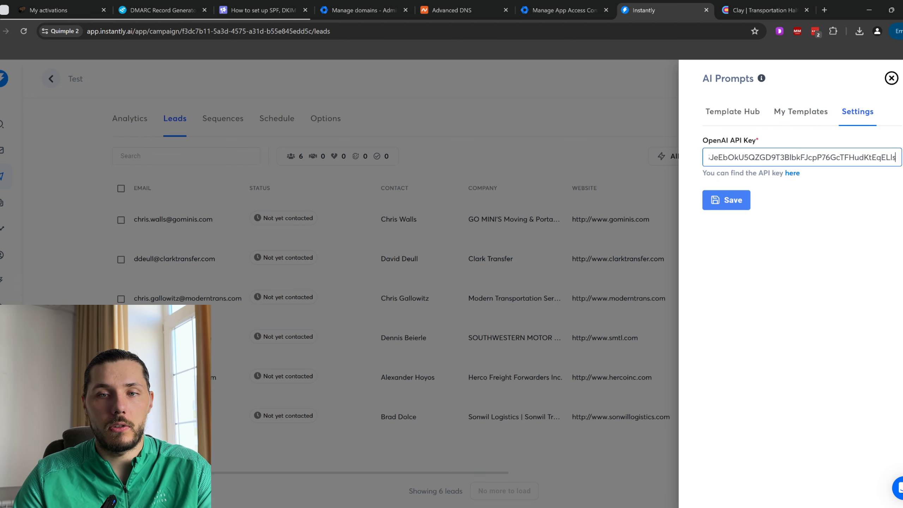
pyautogui.click(742, 200)
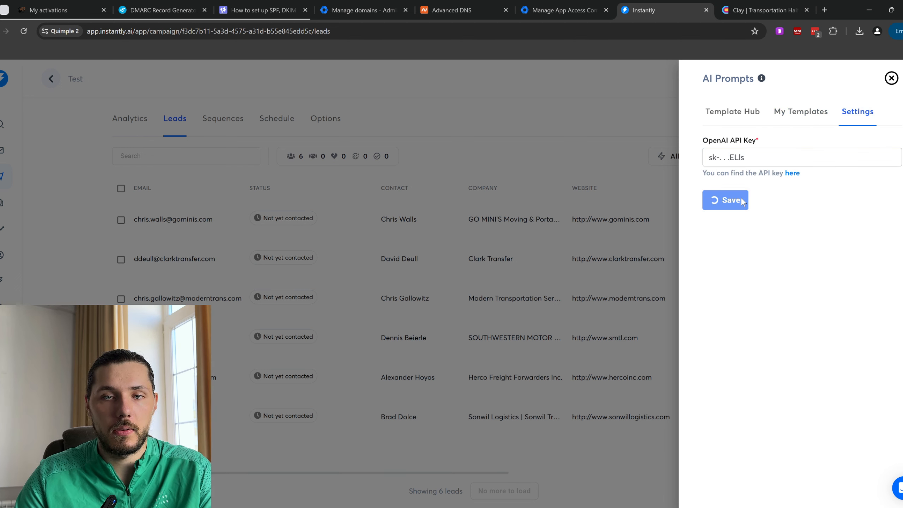
pyautogui.click(804, 112)
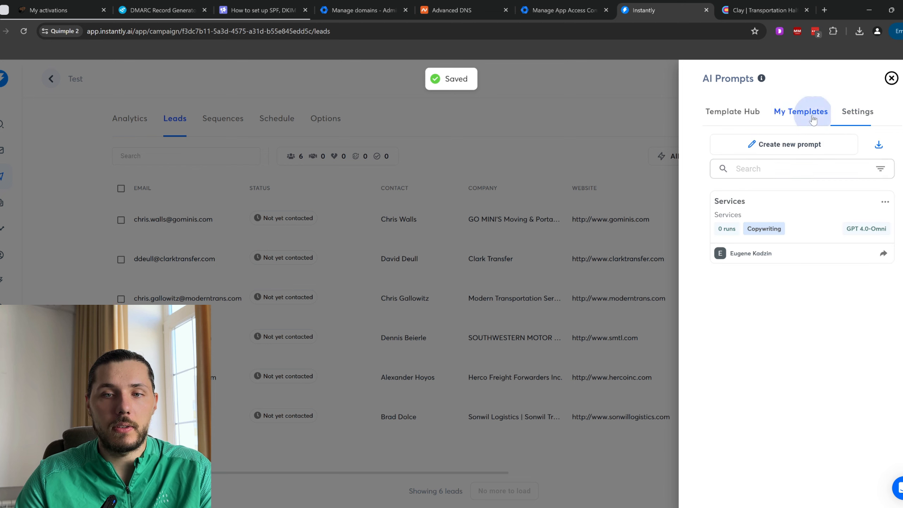
# - Open the Services template and select Company Offerings as its input field
pyautogui.click(822, 207)
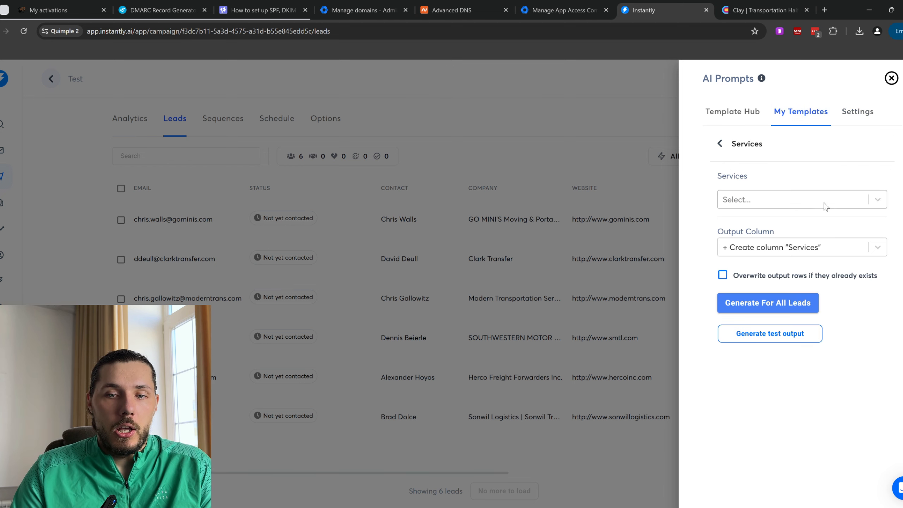
pyautogui.click(765, 202)
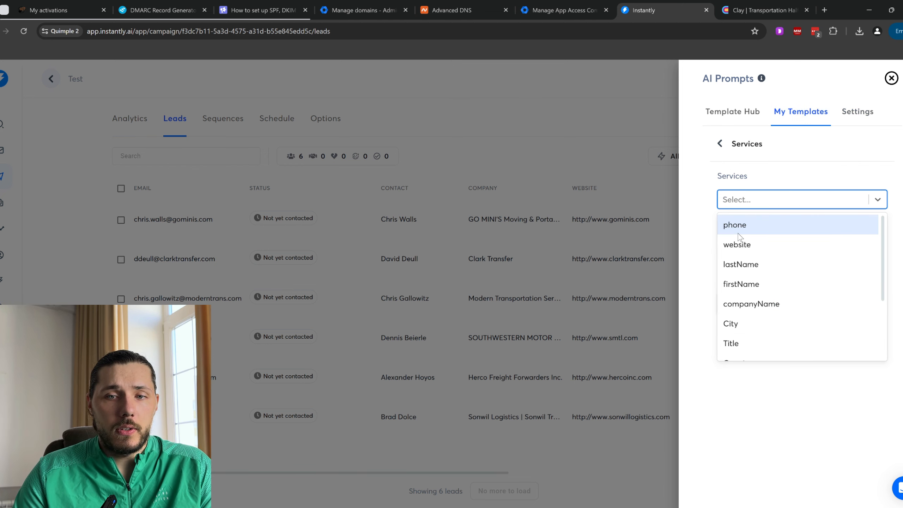
pyautogui.scroll(-3, 739, 238)
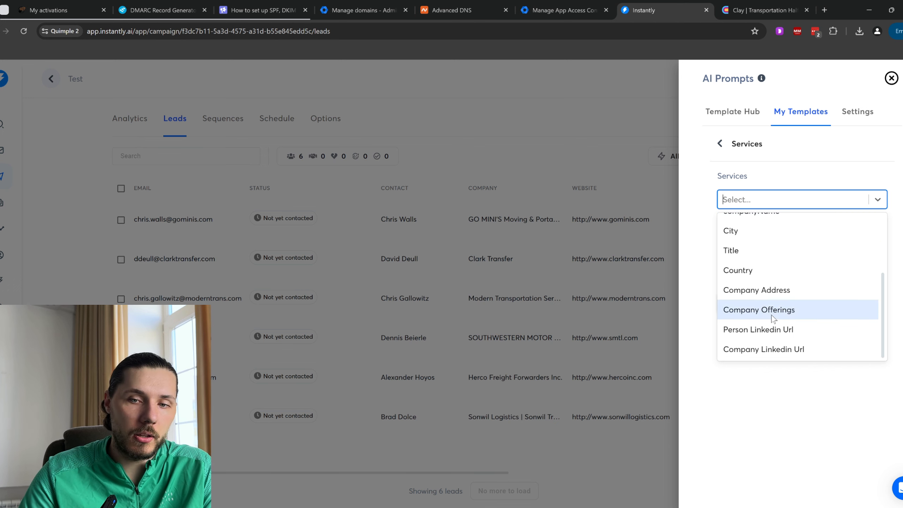
pyautogui.click(753, 202)
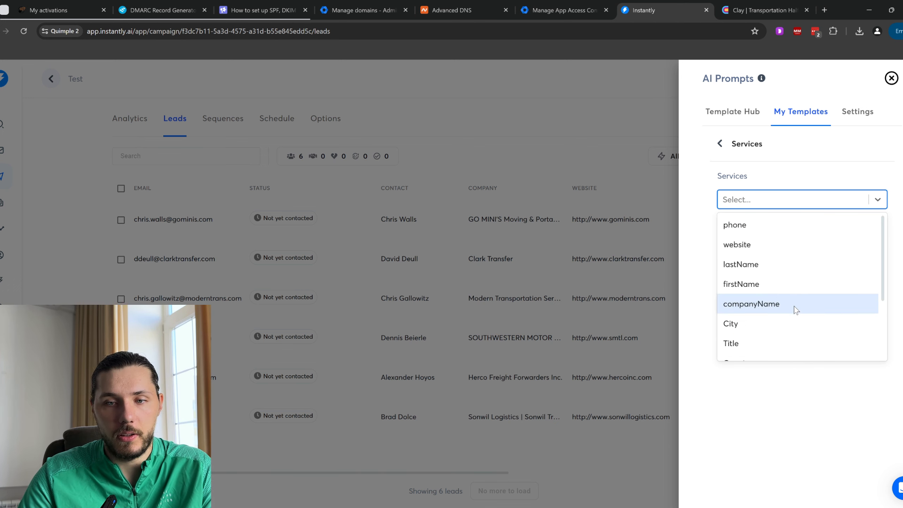
pyautogui.scroll(-3, 793, 307)
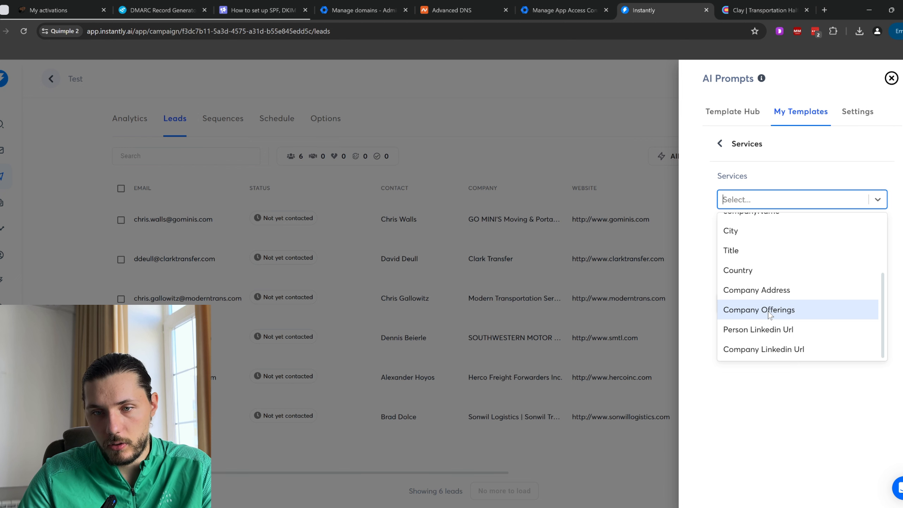
pyautogui.click(769, 313)
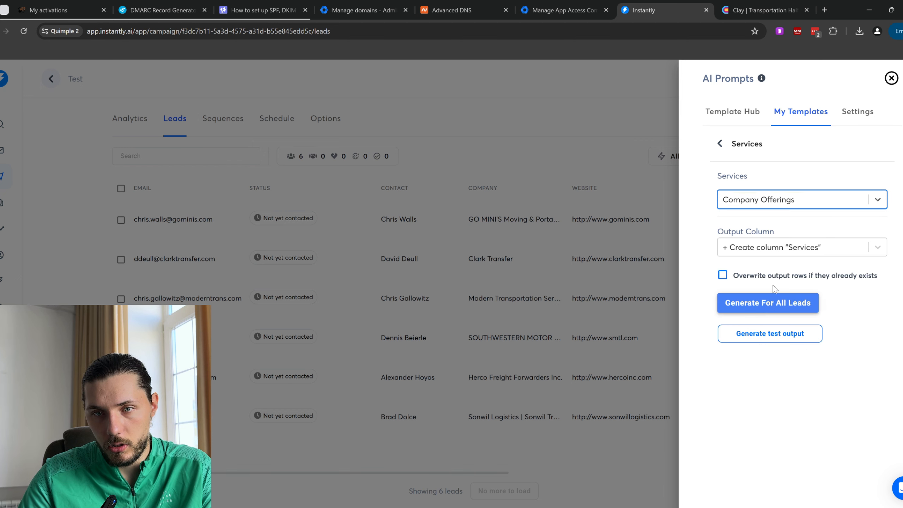
# - Generate the test output 'Portable storage containers', then try running the prompt for all leads
pyautogui.click(790, 334)
pyautogui.rightClick(791, 337)
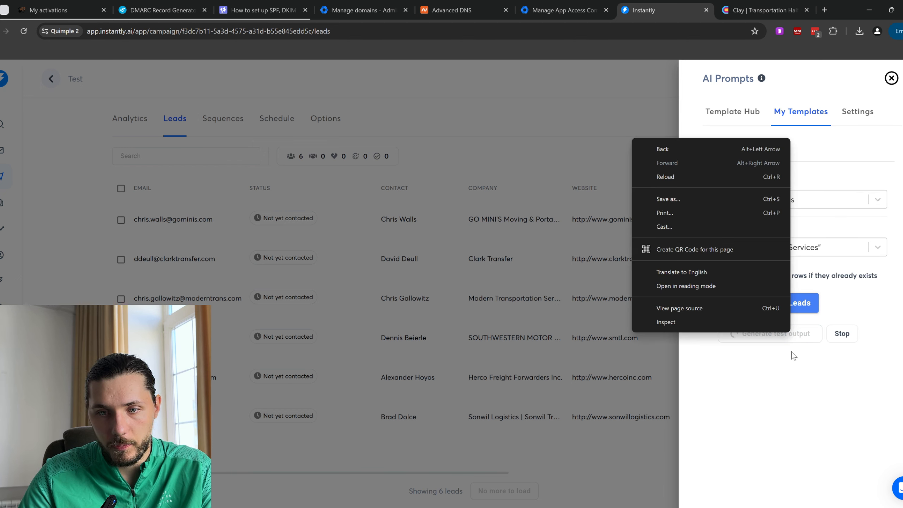
pyautogui.moveTo(717, 400); pyautogui.dragTo(831, 405)
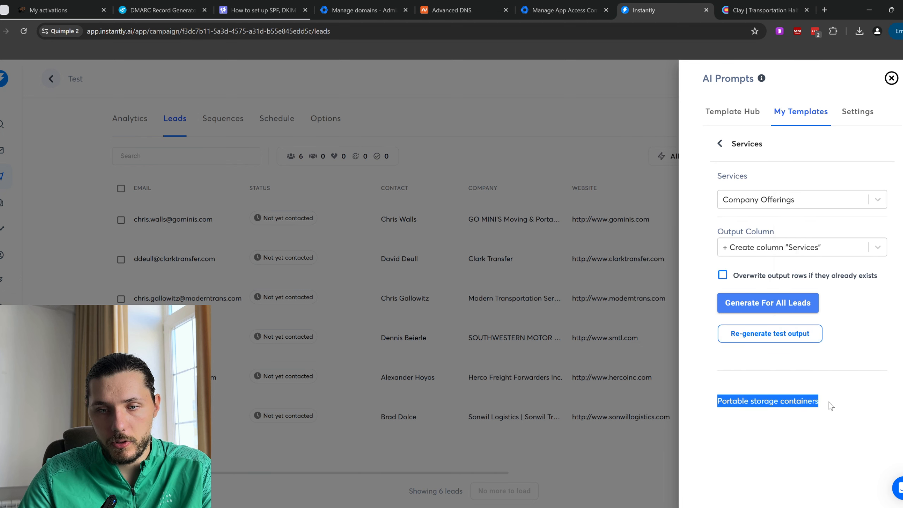
pyautogui.click(771, 305)
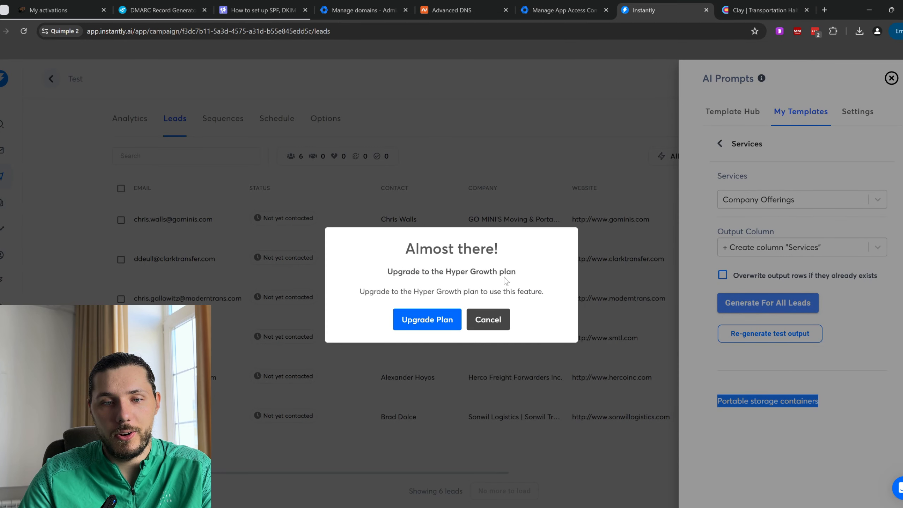
# - Cancel the Hyper Growth upgrade, regenerate the 'Portable storage containers' output, and close AI Prompts
pyautogui.click(501, 319)
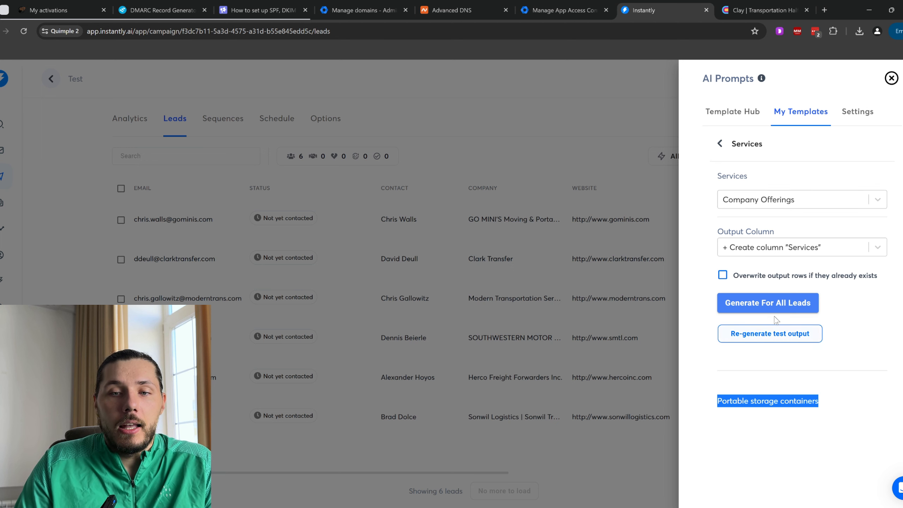
pyautogui.click(814, 337)
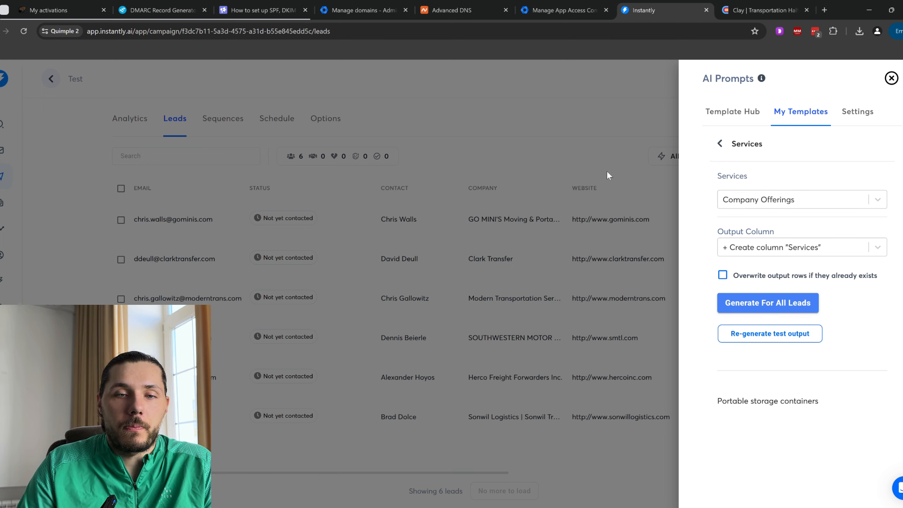
pyautogui.moveTo(717, 401); pyautogui.dragTo(814, 400)
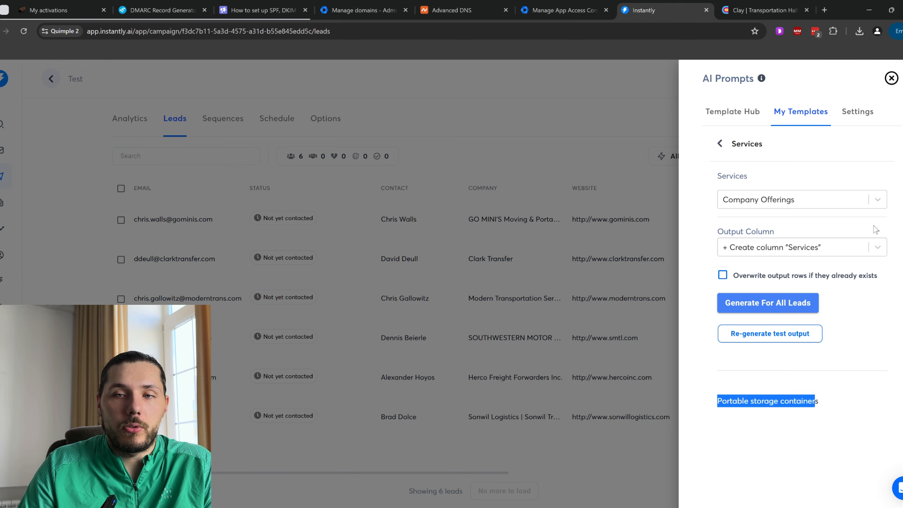
pyautogui.click(893, 81)
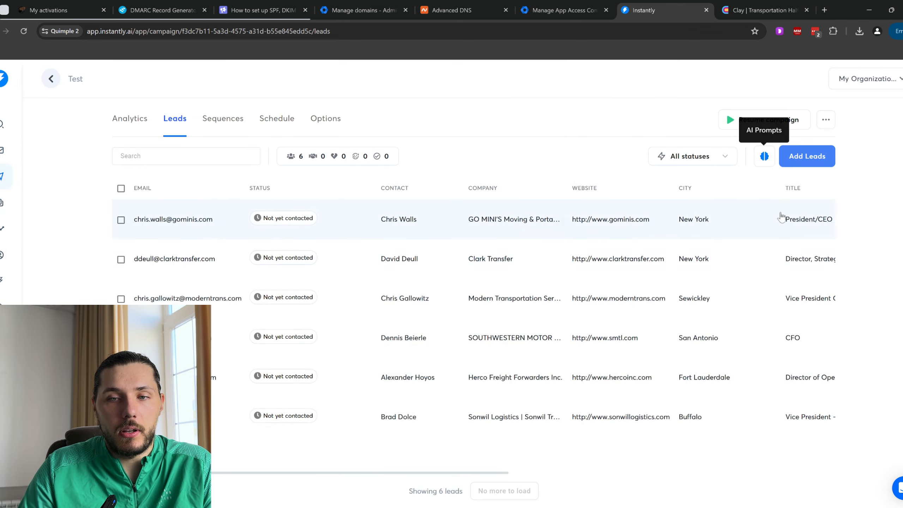
# - Delete the first lead from the Test campaign, leaving five leads
pyautogui.hscroll(10, 781, 216)
pyautogui.hscroll(-10, 498, 215)
pyautogui.moveTo(80, 211); pyautogui.dragTo(137, 233)
pyautogui.click(122, 221)
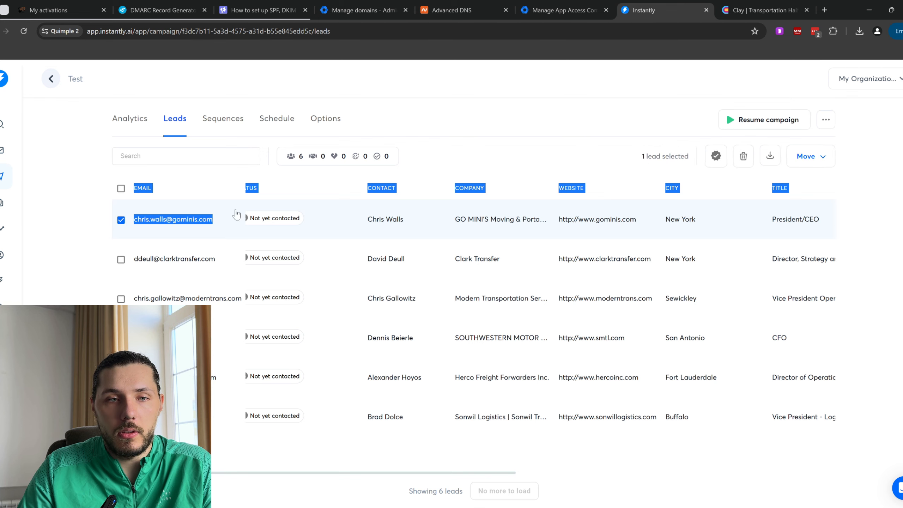
pyautogui.click(743, 156)
pyautogui.click(429, 307)
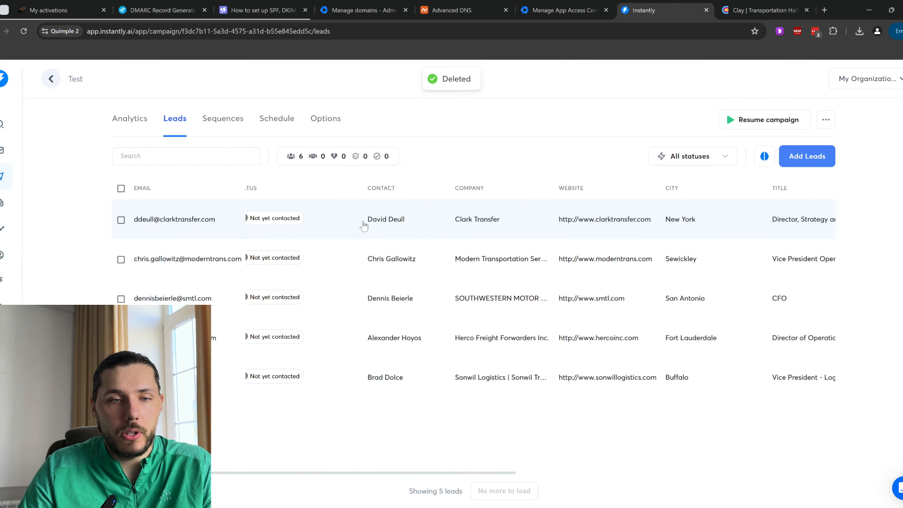
pyautogui.moveTo(362, 222); pyautogui.dragTo(784, 212)
pyautogui.click(555, 114)
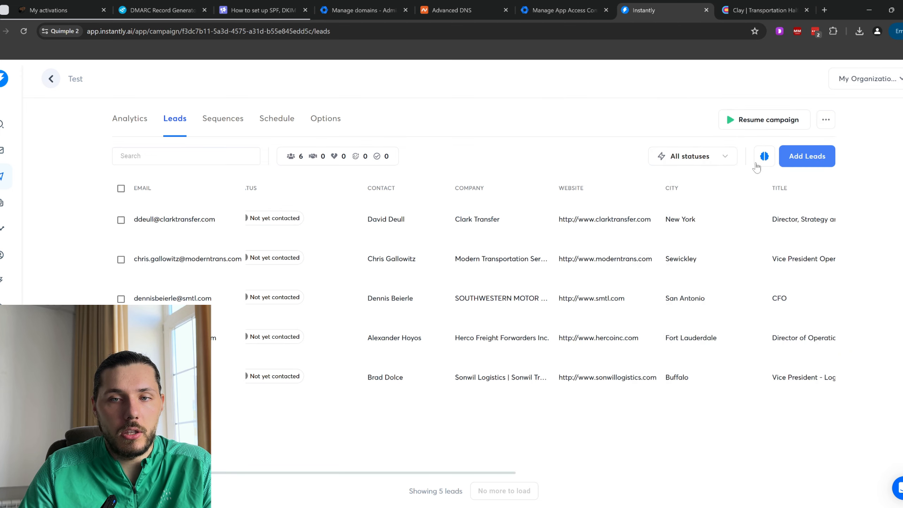
# - Test the Services template on Company Offerings, yielding 'Theatrical transportation logistics'
pyautogui.click(762, 157)
pyautogui.click(800, 111)
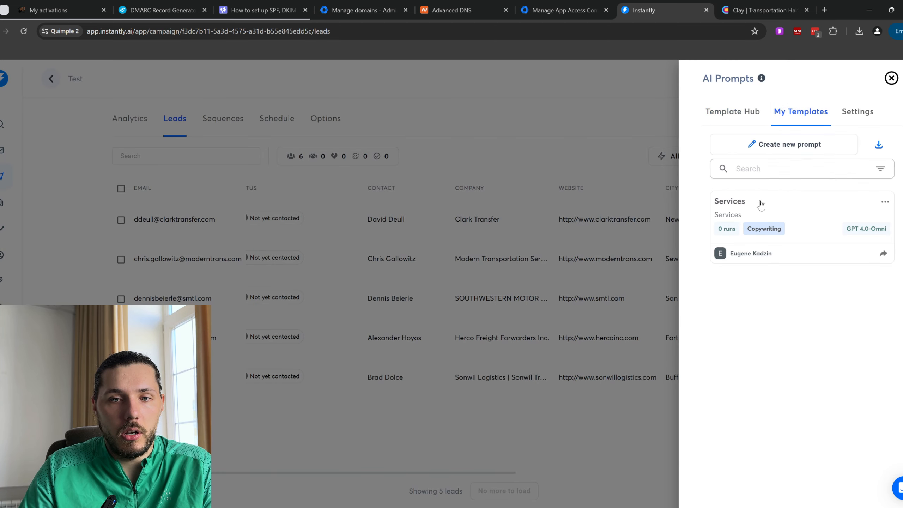
pyautogui.click(760, 205)
pyautogui.click(761, 200)
pyautogui.scroll(-3, 782, 302)
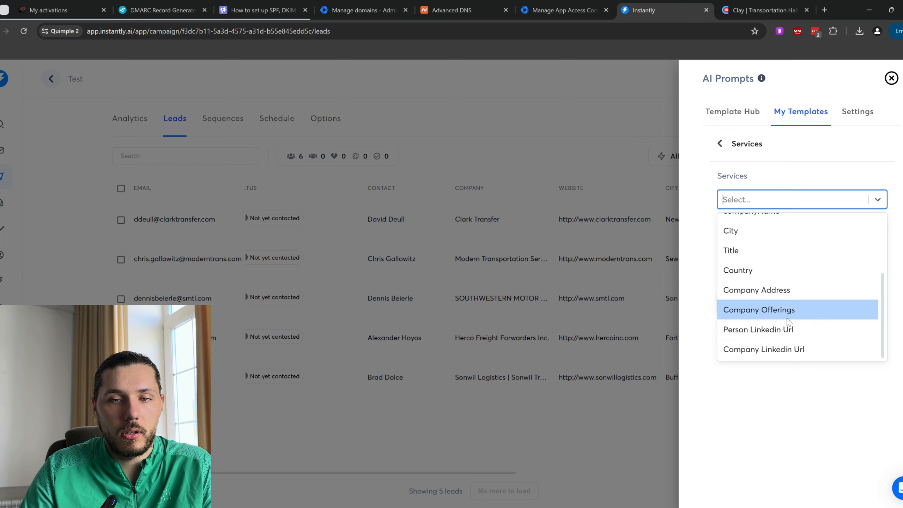
pyautogui.click(786, 321)
pyautogui.click(792, 334)
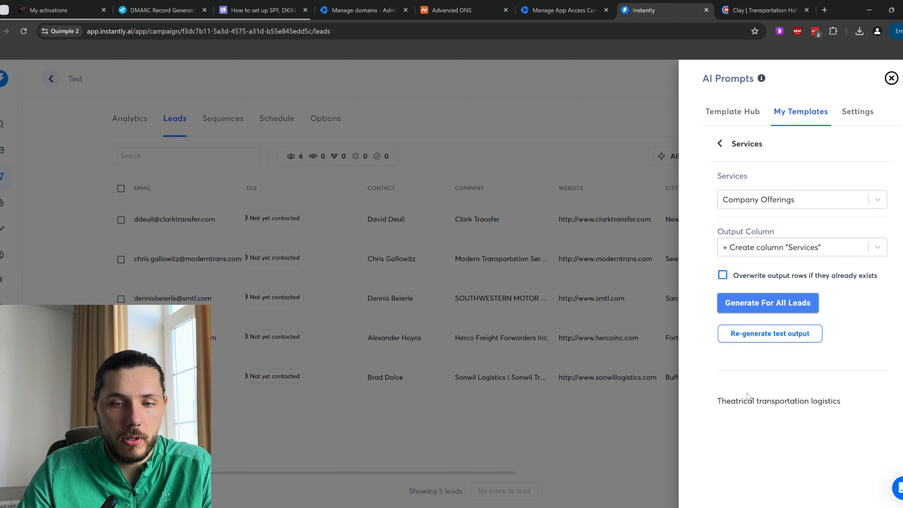
pyautogui.moveTo(718, 401); pyautogui.dragTo(850, 400)
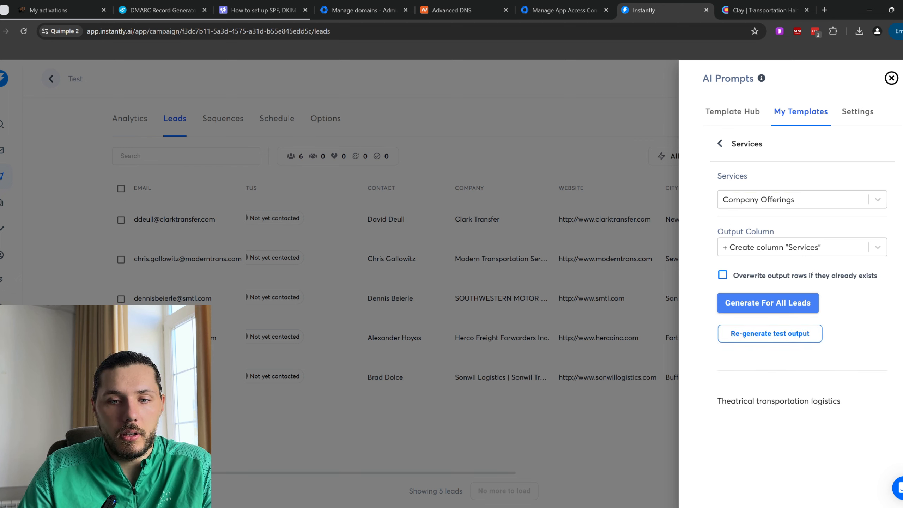
pyautogui.moveTo(722, 401); pyautogui.dragTo(847, 405)
pyautogui.moveTo(716, 401); pyautogui.dragTo(872, 406)
pyautogui.hotkey('ctrl', 'c')
# - Close the AI Prompts panel and scroll across the leads table's columns
pyautogui.click(891, 78)
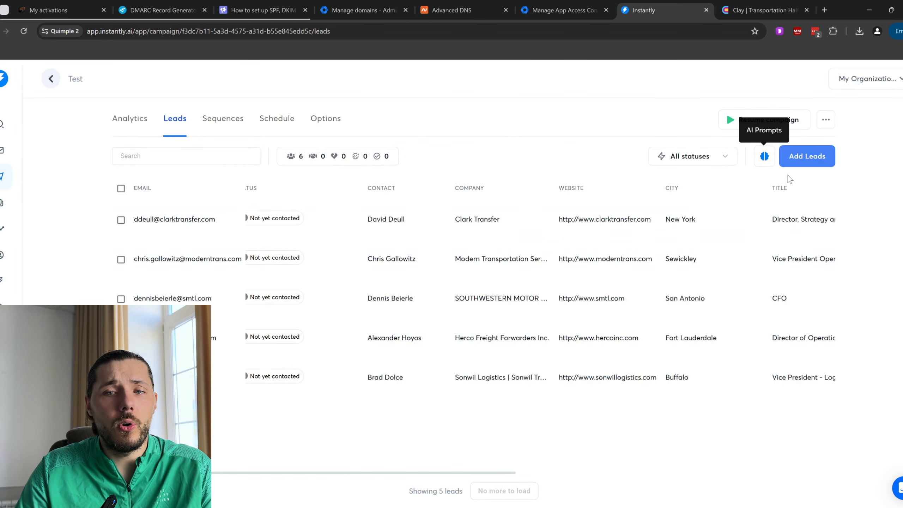
pyautogui.click(765, 156)
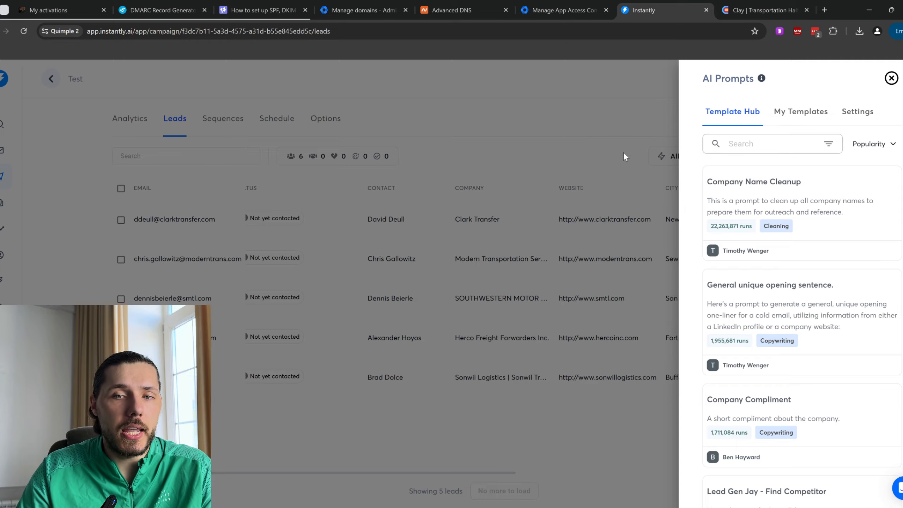
pyautogui.click(625, 156)
pyautogui.hscroll(5, 765, 200)
pyautogui.hscroll(5, 764, 200)
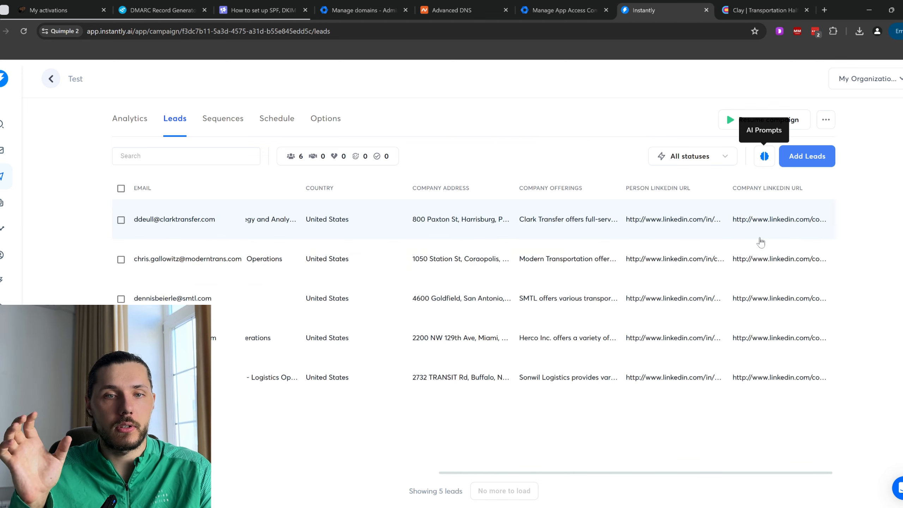
# - Type 'Hi, I found your' in the Step 1 email and paste the service in lowercase
pyautogui.click(228, 118)
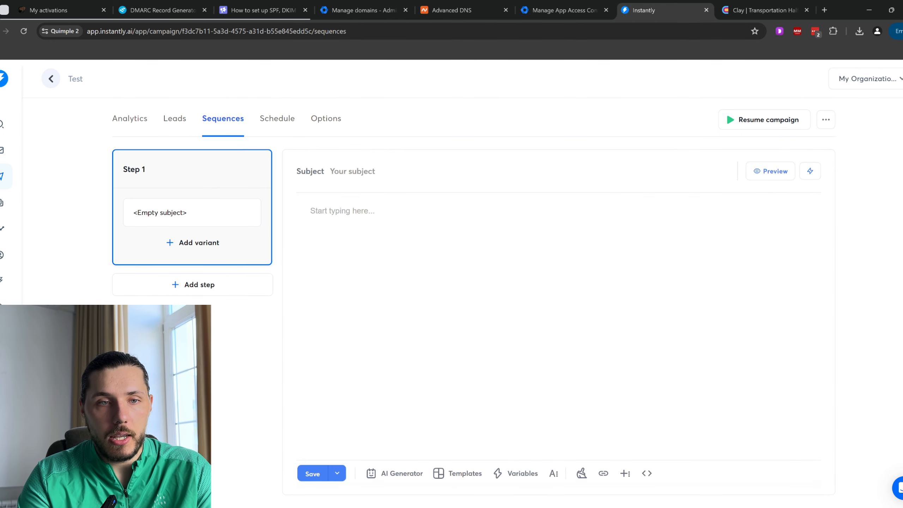
pyautogui.write('Hi')
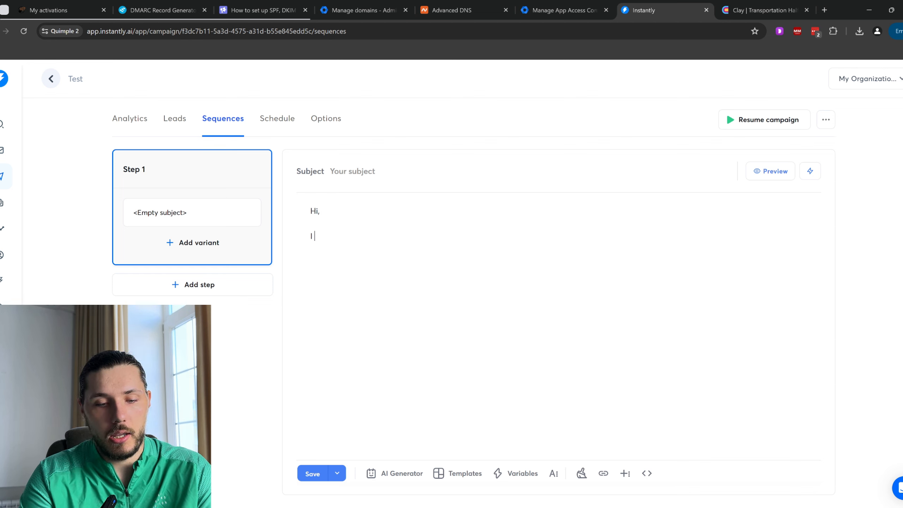
pyautogui.write(', I found')
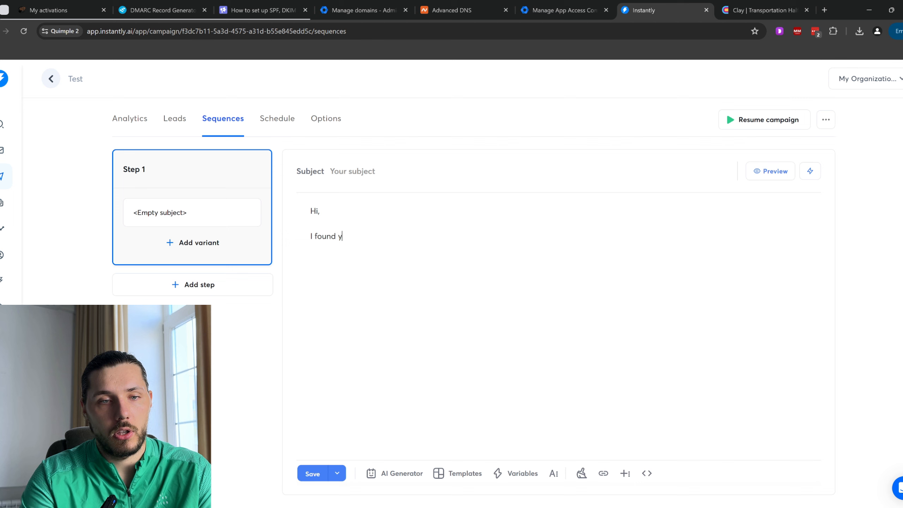
pyautogui.write('{sou')
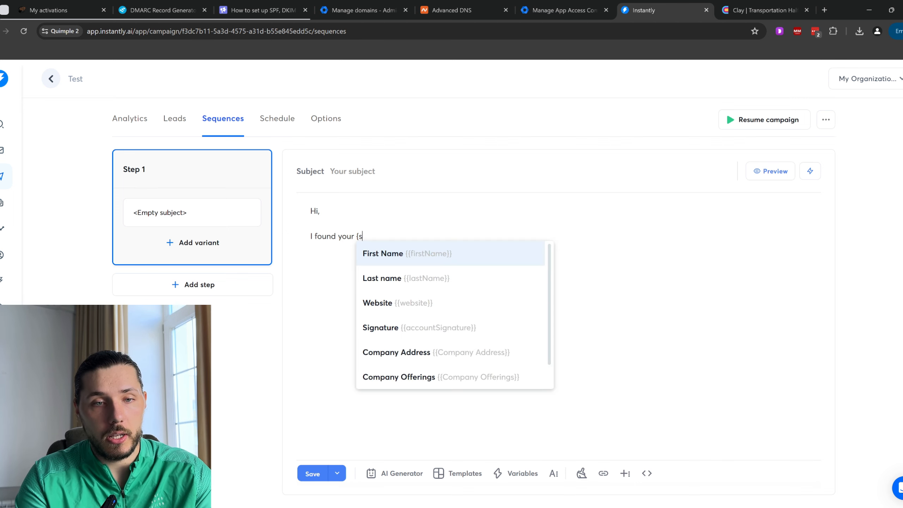
pyautogui.press('BackSpace')
pyautogui.press('BackSpace')
pyautogui.press('BackSpace')
pyautogui.press('BackSpace')
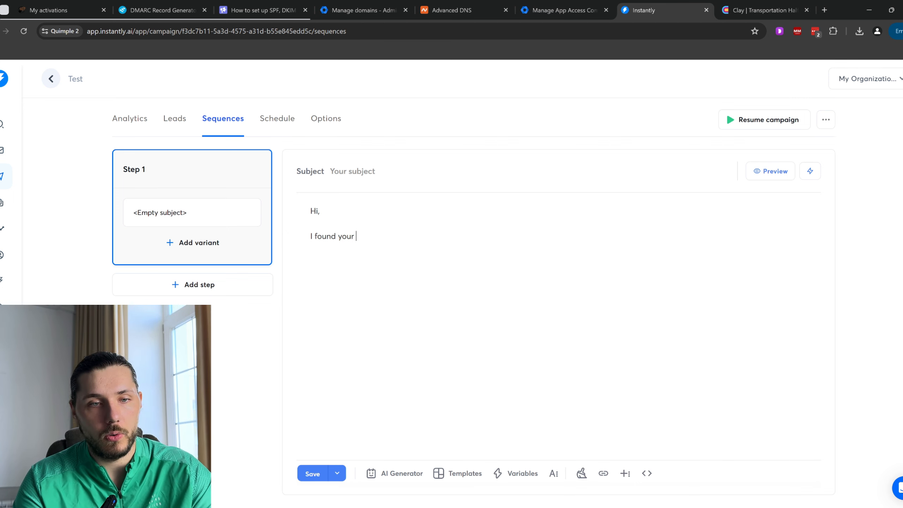
pyautogui.hotkey('ctrl', 'v')
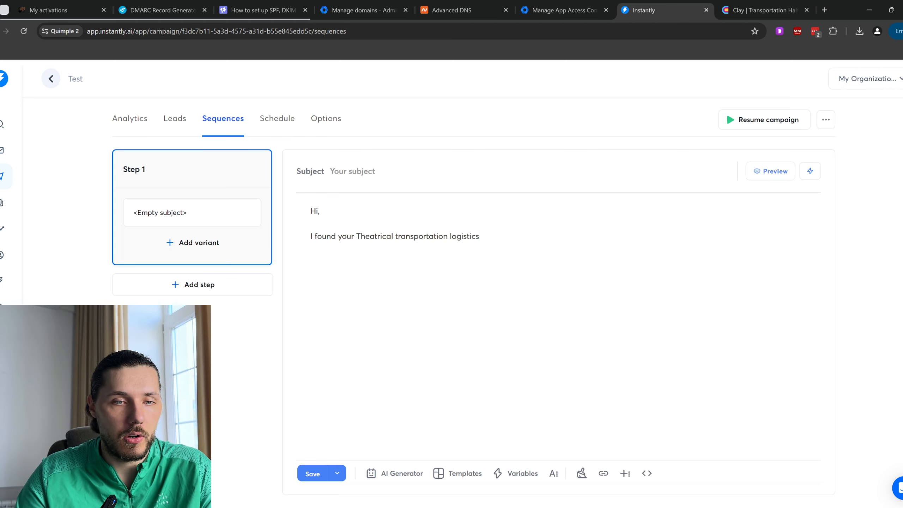
pyautogui.press('BackSpace')
pyautogui.write('t')
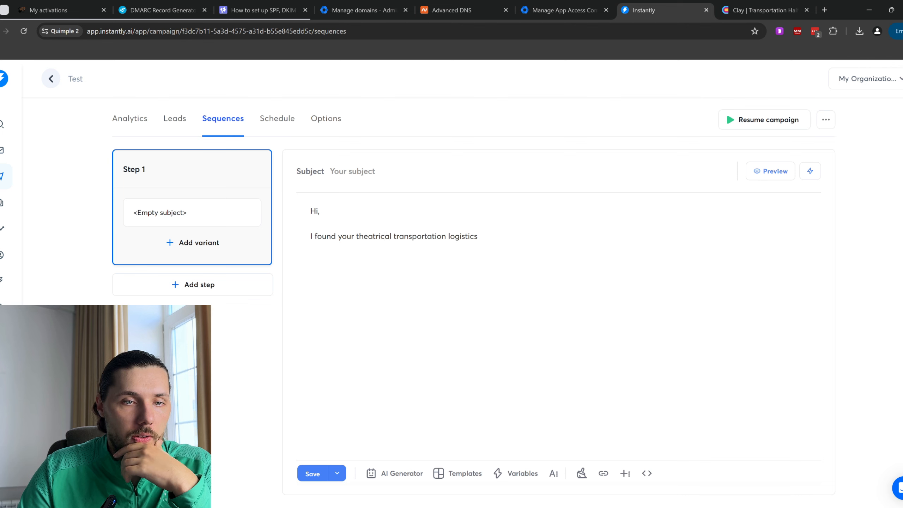
pyautogui.moveTo(356, 236); pyautogui.dragTo(478, 237)
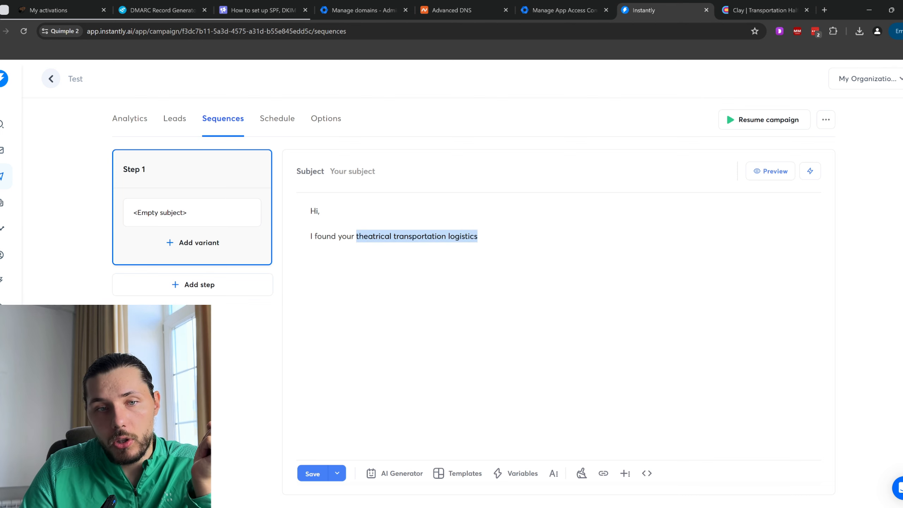
pyautogui.click(393, 236)
pyautogui.moveTo(359, 236); pyautogui.dragTo(479, 236)
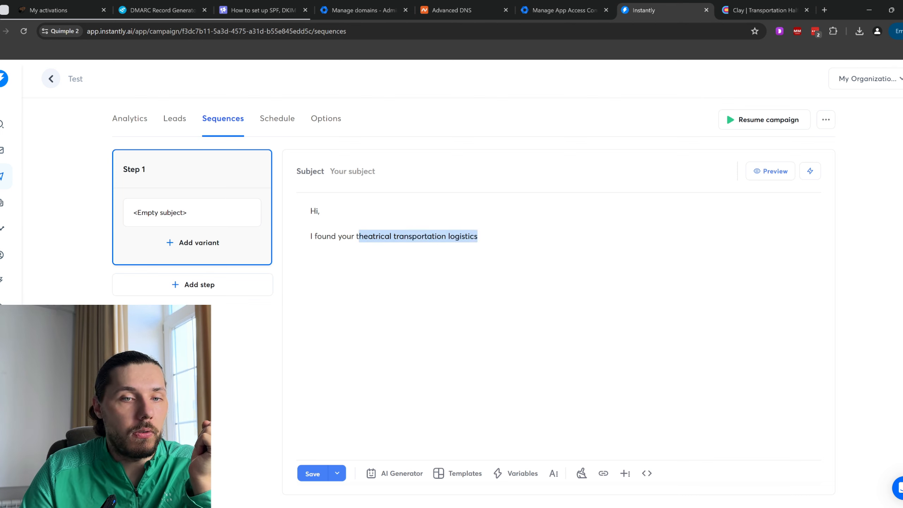
pyautogui.press('Right')
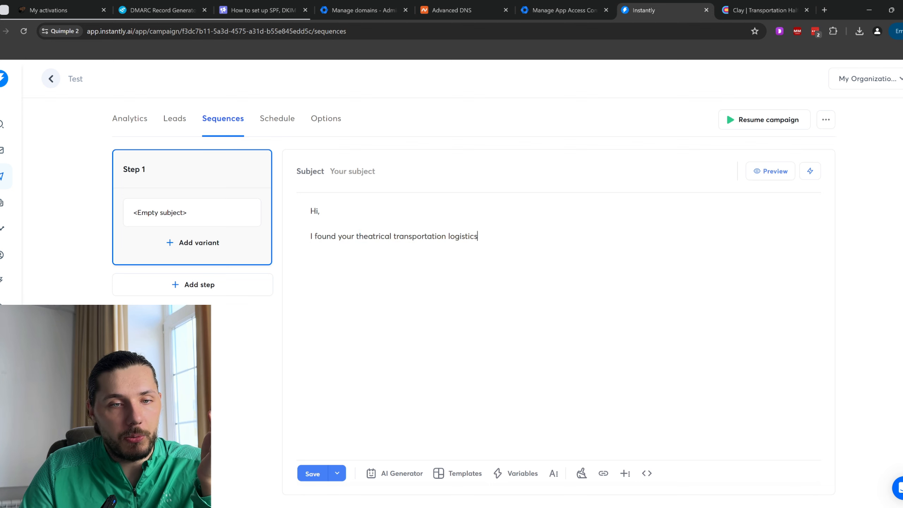
# - Edit the Services prompt to add the rule 'All letter must be lowercased.'
pyautogui.click(175, 119)
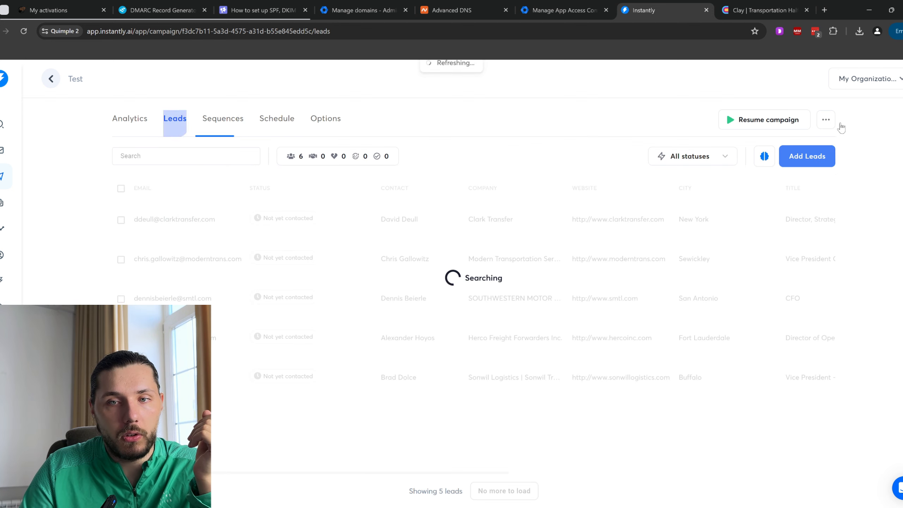
pyautogui.click(764, 158)
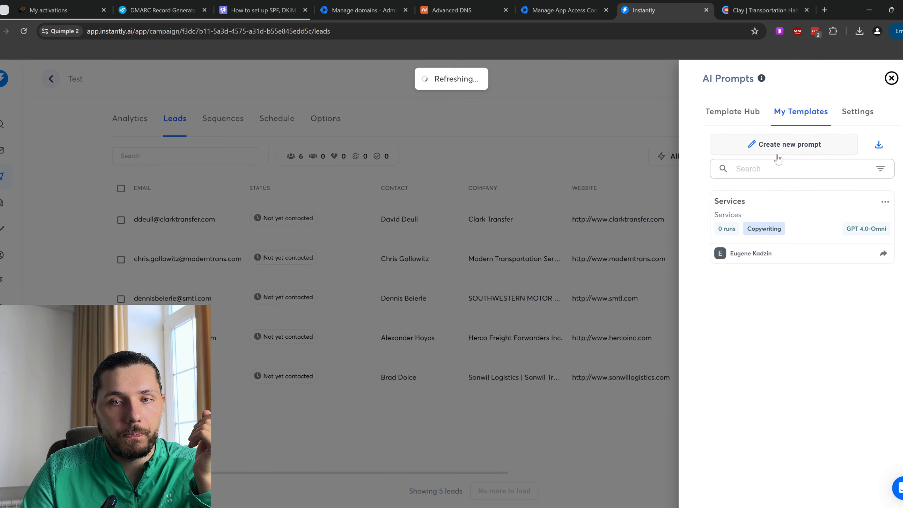
pyautogui.click(893, 208)
pyautogui.click(866, 229)
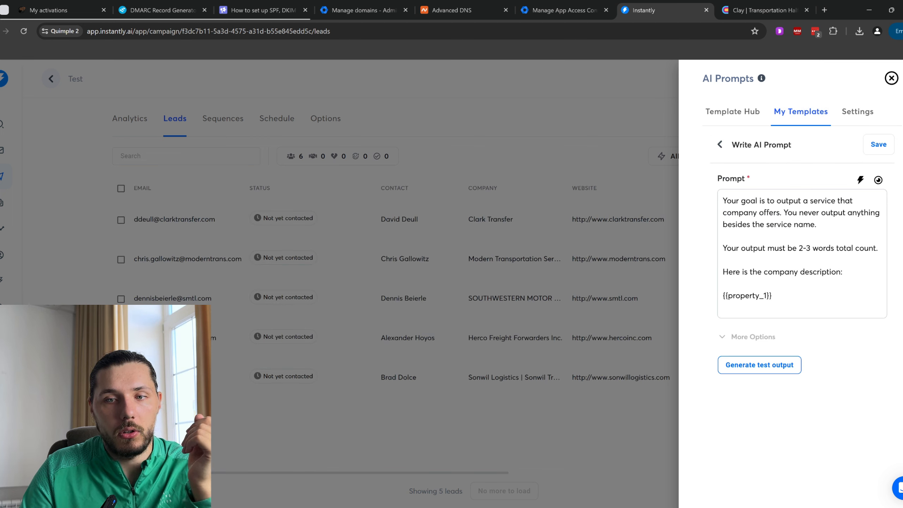
pyautogui.click(842, 271)
pyautogui.click(878, 248)
pyautogui.press('Return')
pyautogui.press('Return')
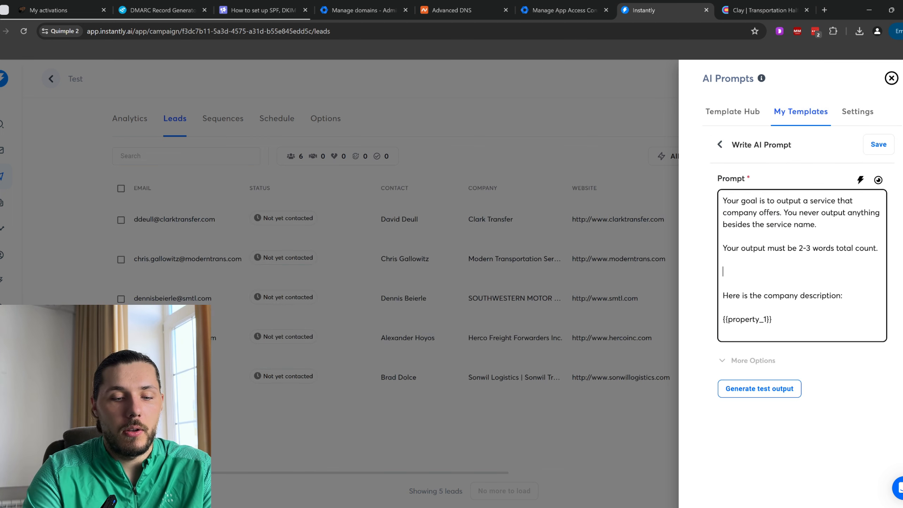
pyautogui.write('First letter ')
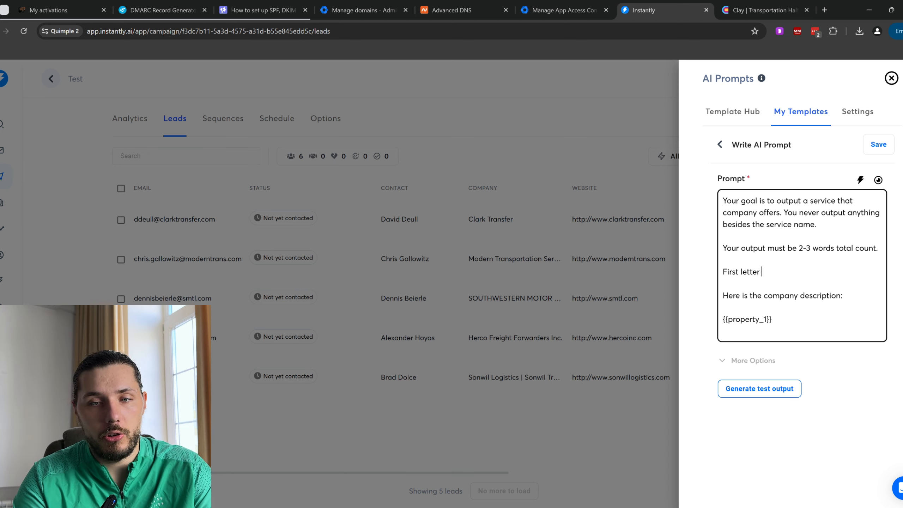
pyautogui.write('must ')
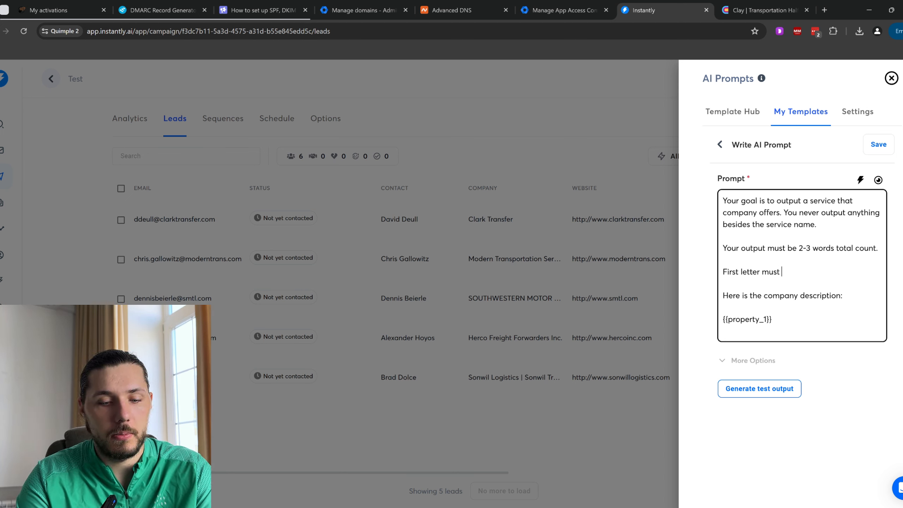
pyautogui.write('be capitlaized')
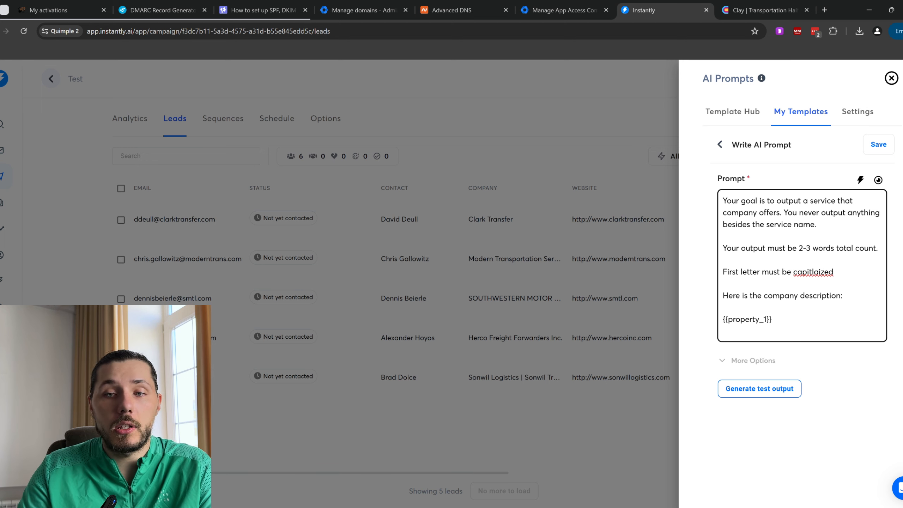
pyautogui.hotkey('ctrl', 'shift', 'Left')
pyautogui.hotkey('ctrl', 'shift', 'Left')
pyautogui.hotkey('ctrl', 'shift', 'Left')
pyautogui.hotkey('ctrl', 'shift', 'Left')
pyautogui.hotkey('ctrl', 'shift', 'Left')
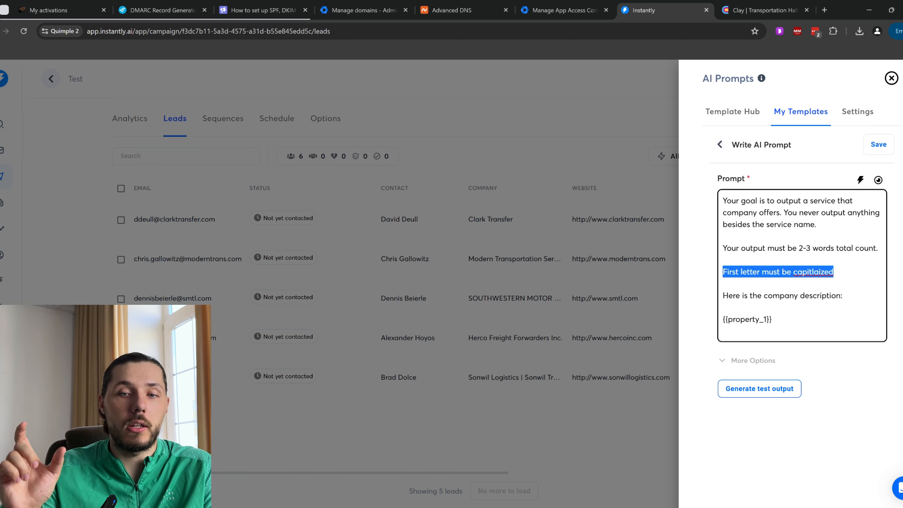
pyautogui.press('BackSpace')
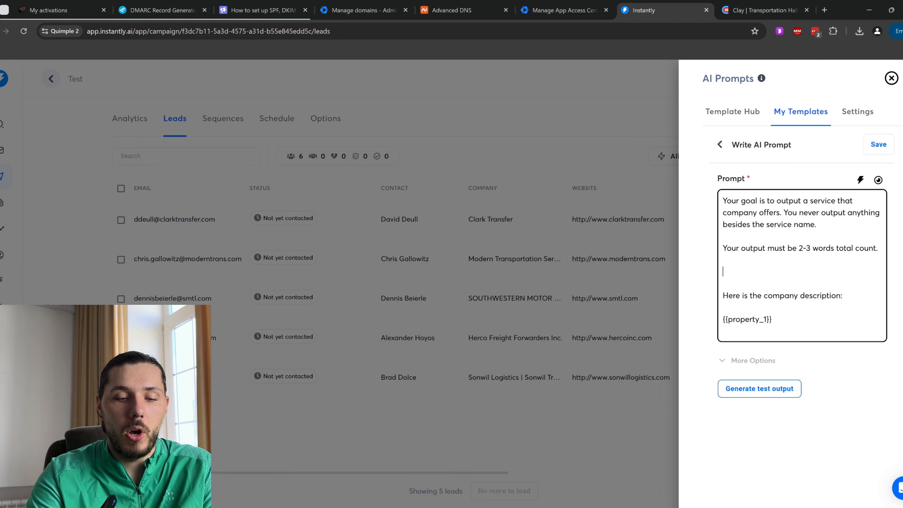
pyautogui.write('All ')
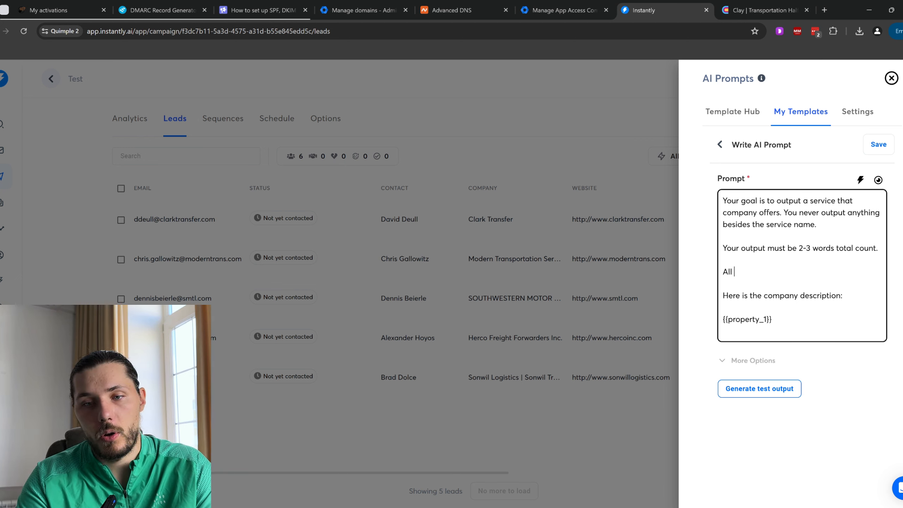
pyautogui.write('l')
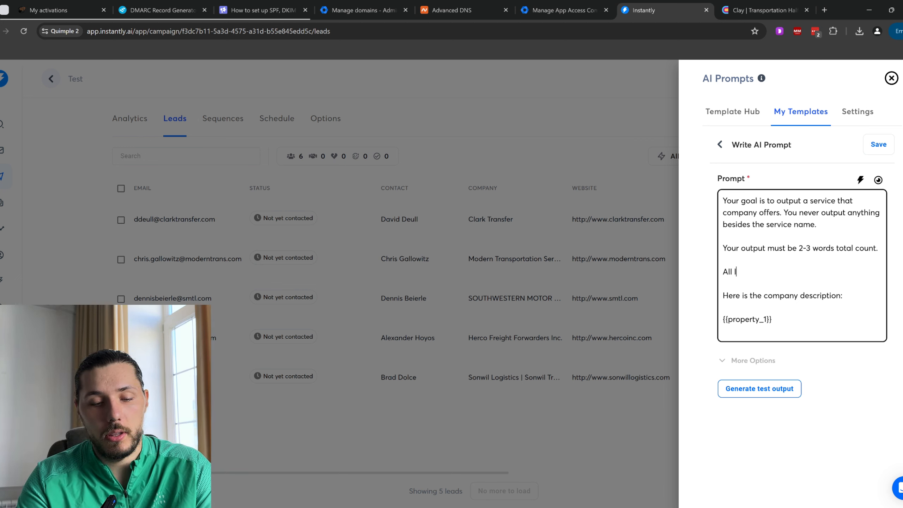
pyautogui.write('etter must be ')
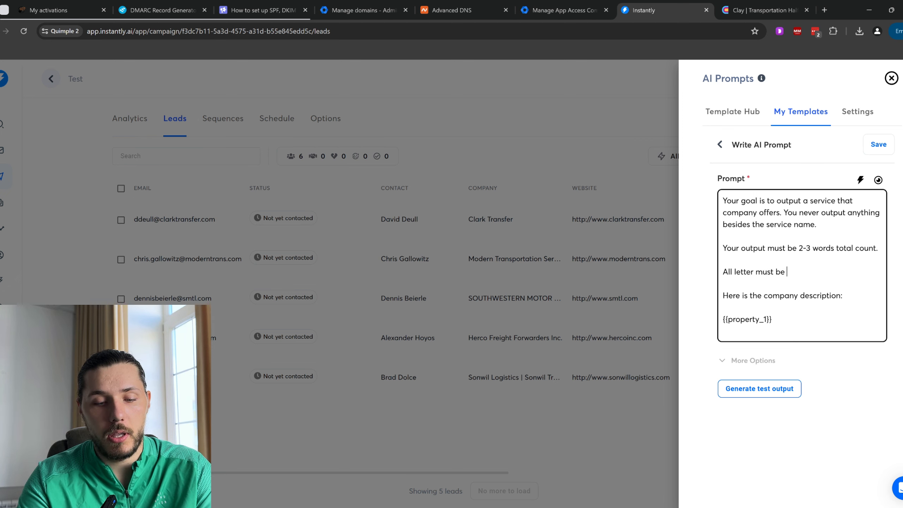
pyautogui.write('lowercased.')
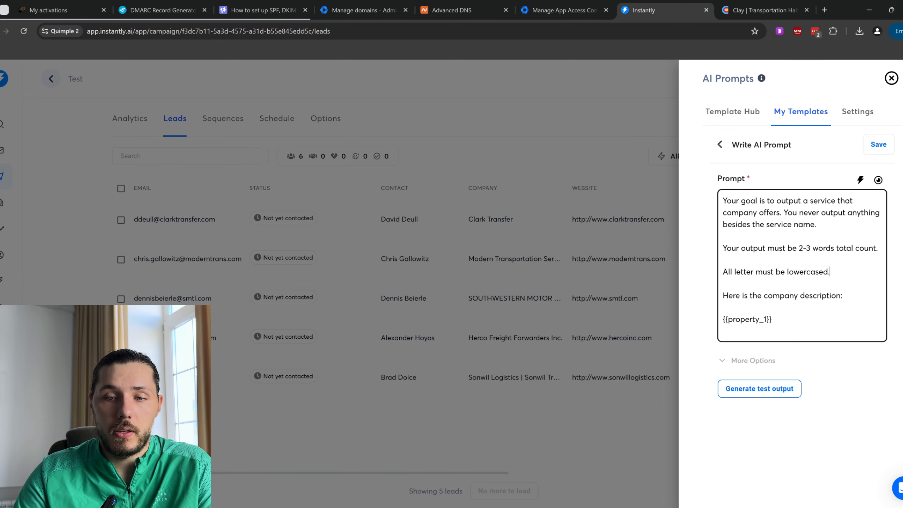
# - Save the Services template and test it on Company Offerings, yielding 'theatrical transportation'
pyautogui.click(875, 151)
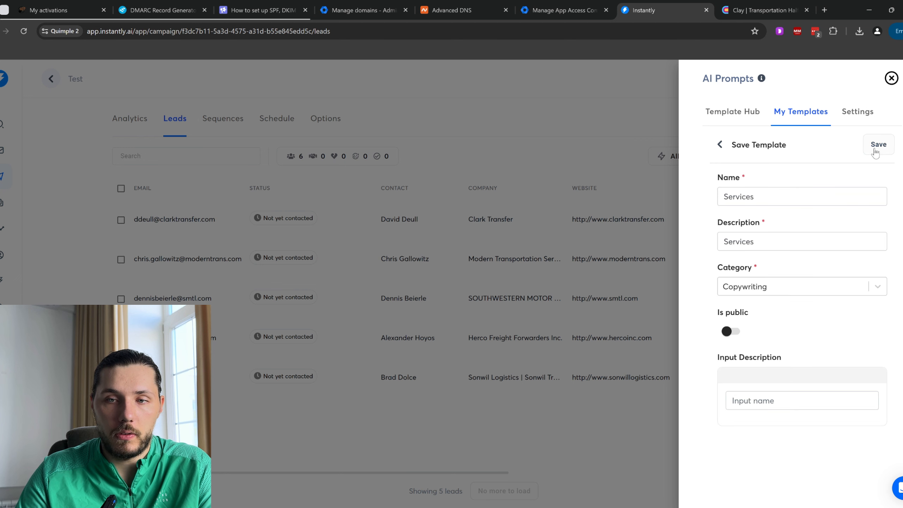
pyautogui.click(874, 151)
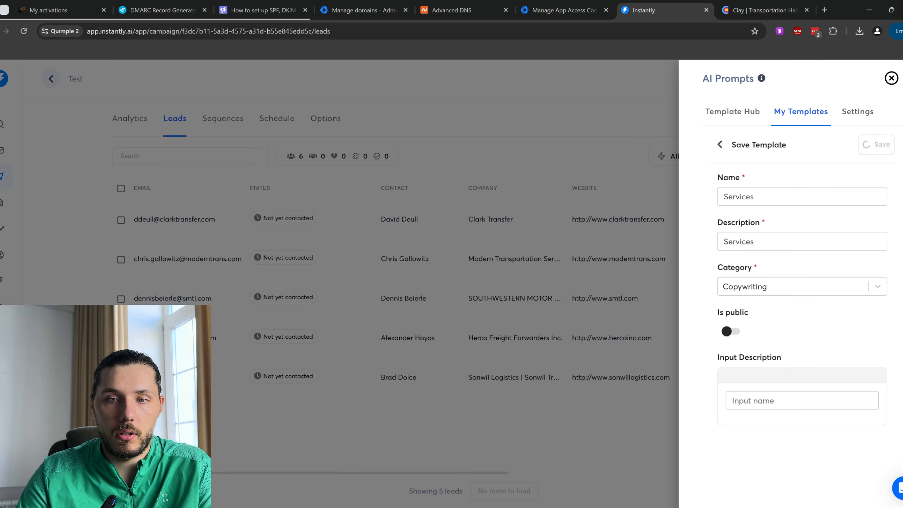
pyautogui.click(783, 199)
pyautogui.click(821, 205)
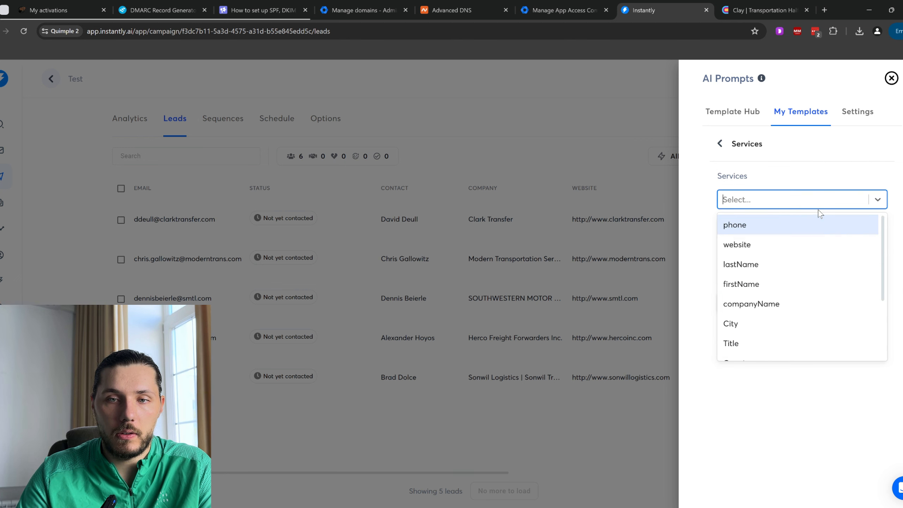
pyautogui.scroll(-2, 791, 332)
pyautogui.click(775, 309)
pyautogui.click(811, 334)
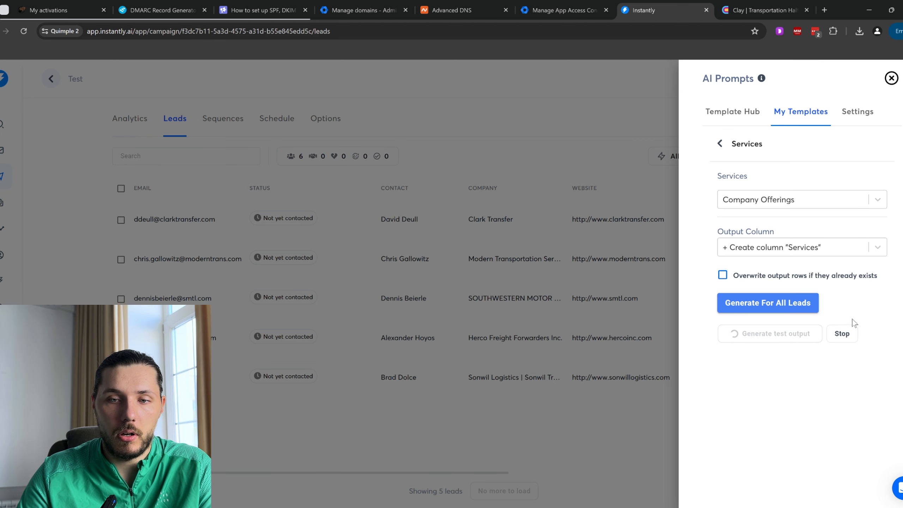
pyautogui.moveTo(717, 401); pyautogui.dragTo(815, 405)
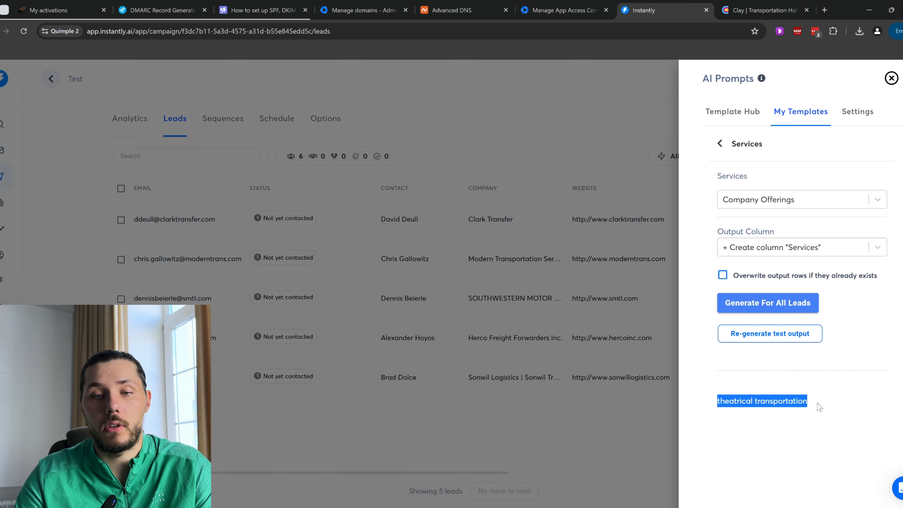
pyautogui.moveTo(715, 401); pyautogui.dragTo(803, 401)
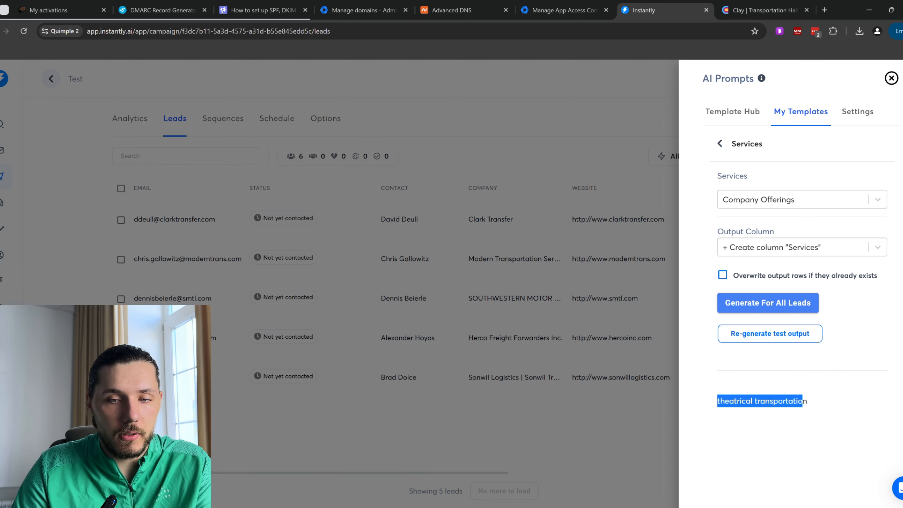
pyautogui.moveTo(717, 401); pyautogui.dragTo(815, 405)
pyautogui.hotkey('ctrl', 'c')
# - Paste 'theatrical transportation' into the Step 1 opener and delete the old 'theatrical transportation logistics' wording
pyautogui.click(891, 78)
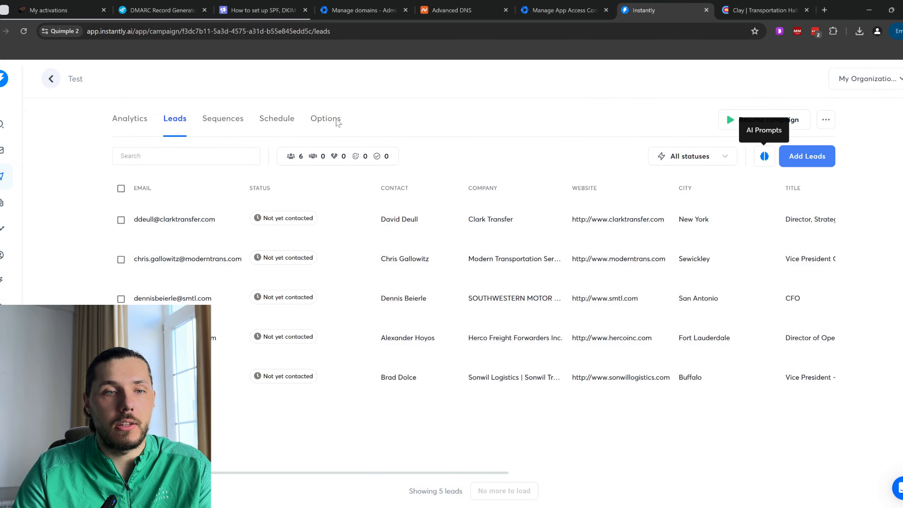
pyautogui.click(226, 118)
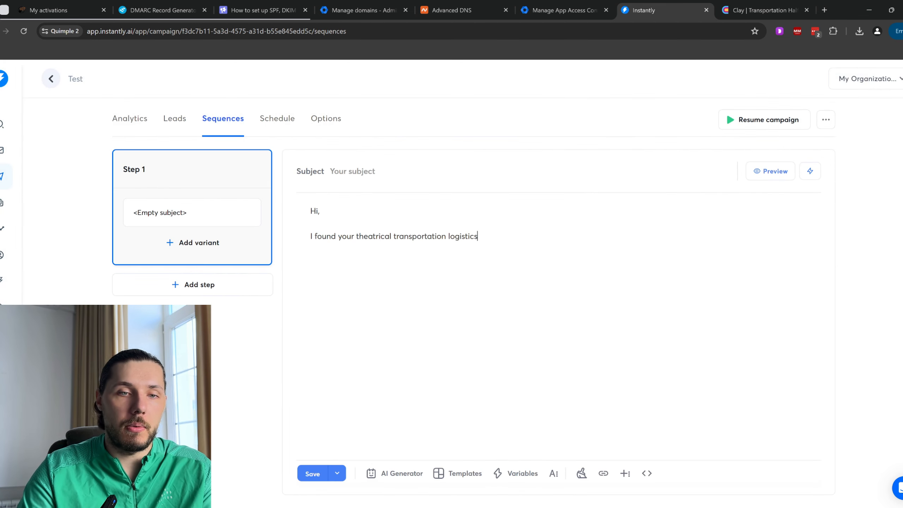
pyautogui.hotkey('ctrl', 'v')
pyautogui.moveTo(570, 236); pyautogui.dragTo(496, 237)
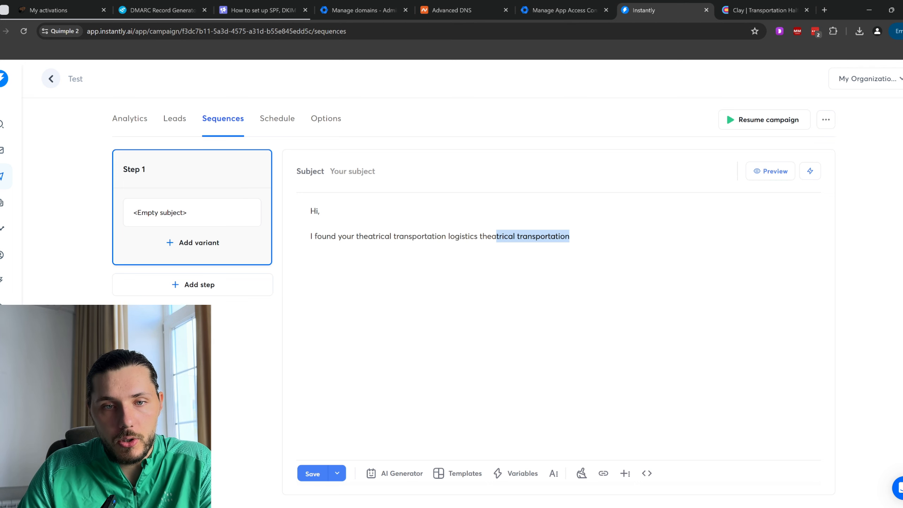
pyautogui.click(480, 237)
pyautogui.moveTo(487, 236); pyautogui.dragTo(569, 236)
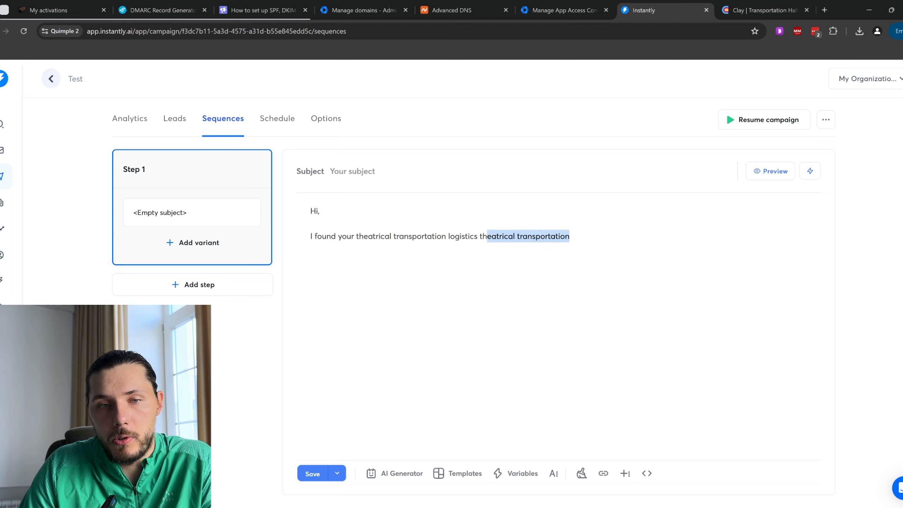
pyautogui.moveTo(480, 236); pyautogui.dragTo(356, 236)
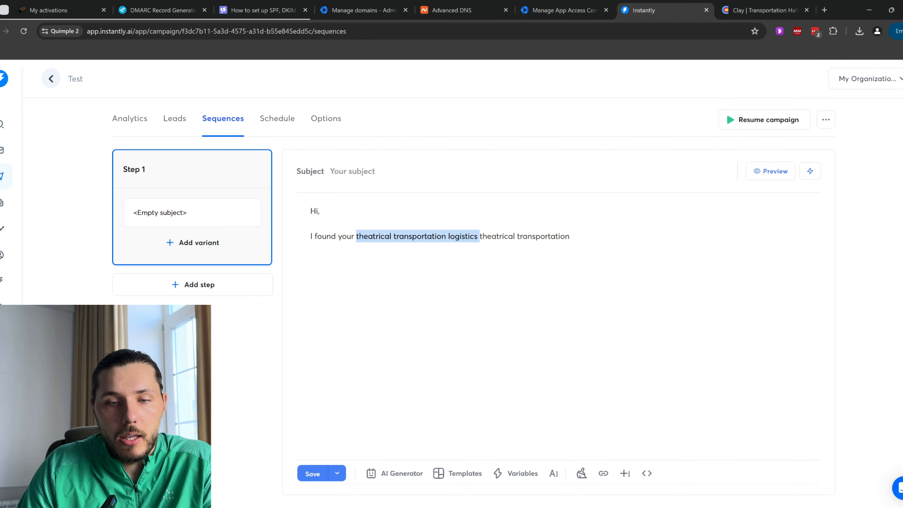
pyautogui.press('BackSpace')
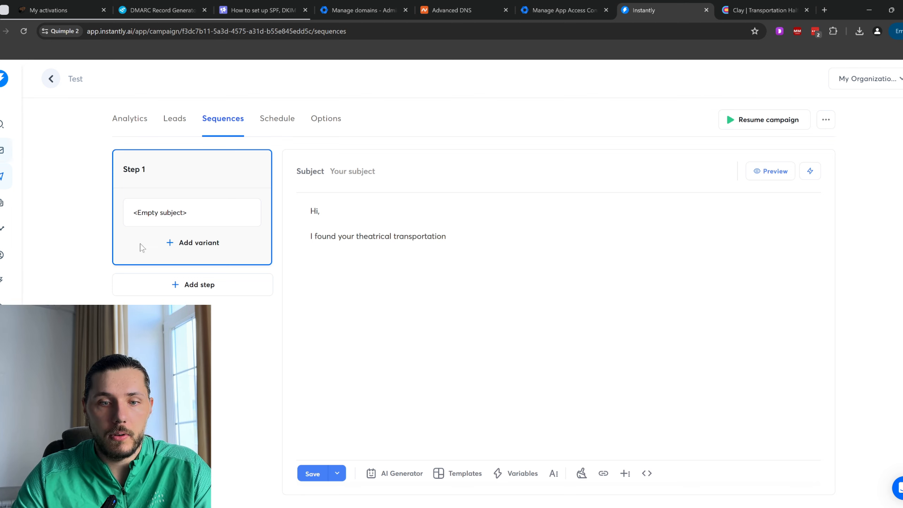
pyautogui.click(616, 507)
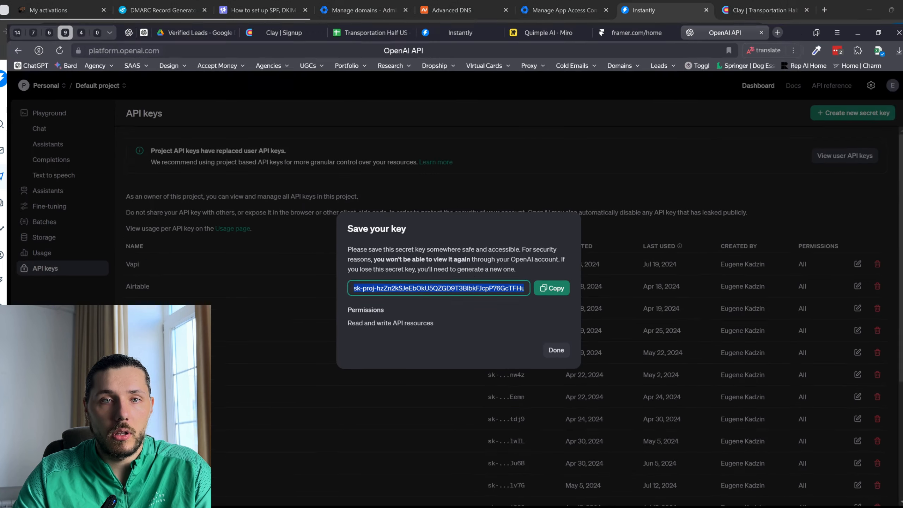
pyautogui.click(548, 32)
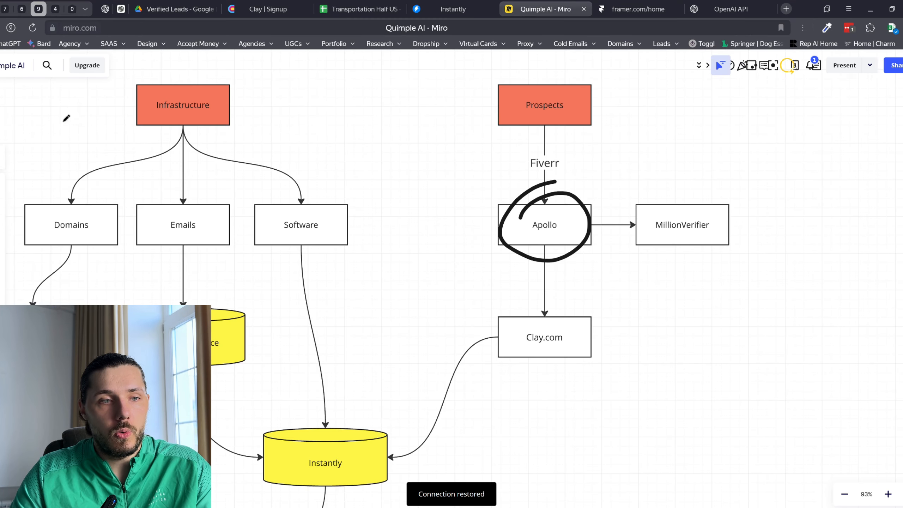
pyautogui.moveTo(211, 84); pyautogui.dragTo(217, 88)
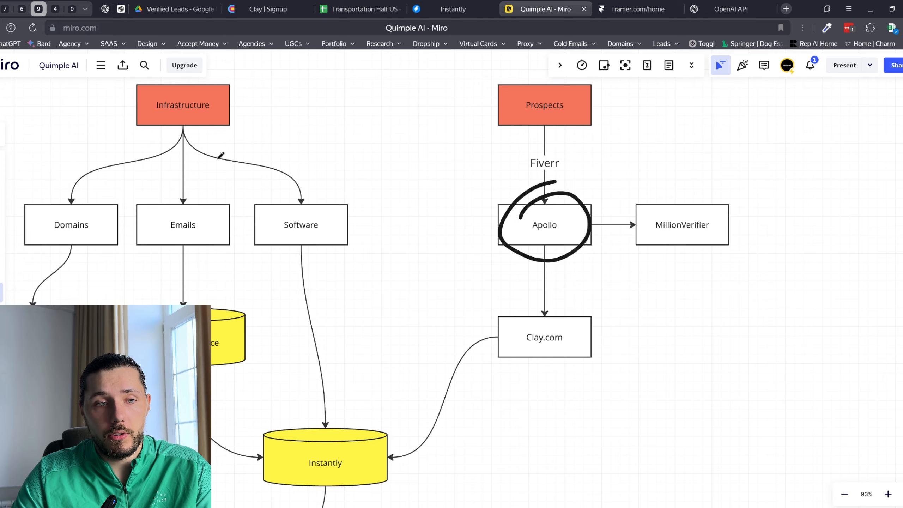
pyautogui.scroll(-3, 220, 156)
pyautogui.moveTo(338, 195)
pyautogui.mouseDown()
pyautogui.moveTo(316, 231)
pyautogui.moveTo(363, 194)
pyautogui.mouseUp()
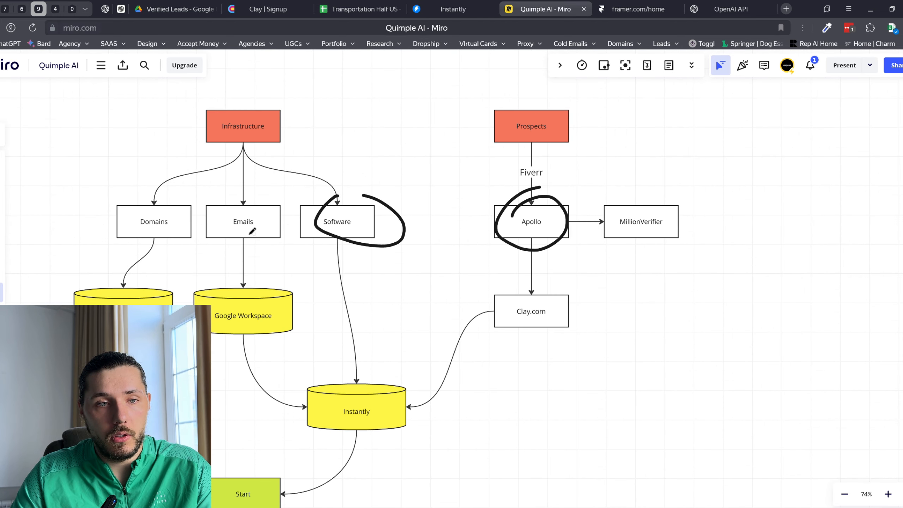
pyautogui.moveTo(253, 214)
pyautogui.mouseDown()
pyautogui.moveTo(298, 228)
pyautogui.moveTo(247, 208)
pyautogui.mouseUp()
pyautogui.moveTo(375, 372); pyautogui.dragTo(359, 402)
pyautogui.moveTo(245, 320)
pyautogui.mouseDown()
pyautogui.moveTo(320, 434)
pyautogui.moveTo(321, 393)
pyautogui.mouseUp()
pyautogui.moveTo(318, 226); pyautogui.dragTo(328, 350)
pyautogui.moveTo(308, 358)
pyautogui.mouseDown()
pyautogui.moveTo(351, 390)
pyautogui.moveTo(390, 303)
pyautogui.mouseUp()
pyautogui.moveTo(504, 197); pyautogui.dragTo(495, 218)
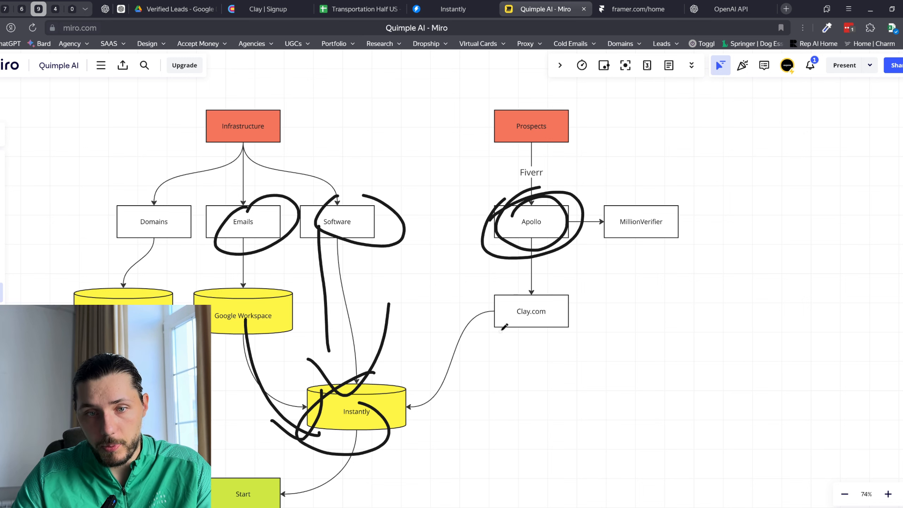
pyautogui.moveTo(553, 275)
pyautogui.mouseDown()
pyautogui.moveTo(587, 309)
pyautogui.moveTo(558, 284)
pyautogui.mouseUp()
pyautogui.moveTo(494, 327)
pyautogui.mouseDown()
pyautogui.moveTo(380, 419)
pyautogui.moveTo(419, 461)
pyautogui.mouseUp()
pyautogui.moveTo(374, 421); pyautogui.dragTo(469, 386)
pyautogui.moveTo(400, 349)
pyautogui.mouseDown()
pyautogui.moveTo(462, 393)
pyautogui.moveTo(404, 391)
pyautogui.mouseUp()
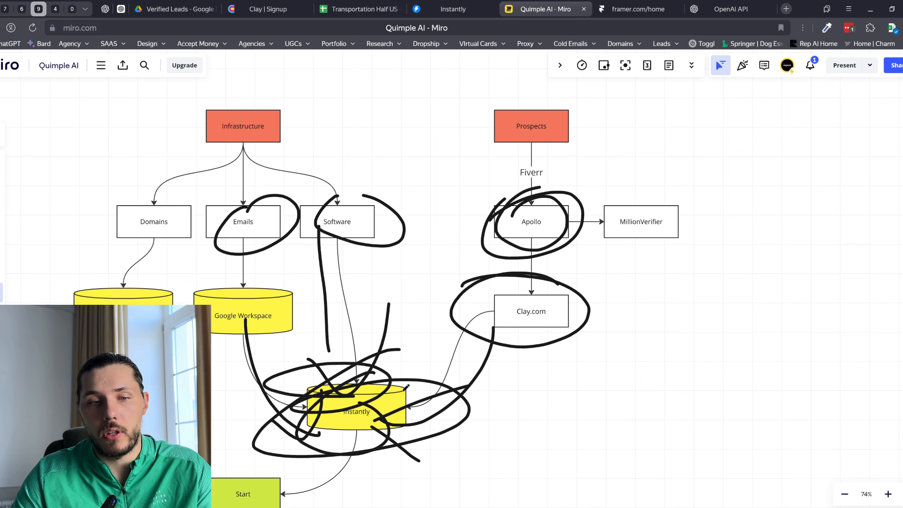
pyautogui.hotkey('ctrl', 'z')
pyautogui.hotkey('ctrl', 'z')
pyautogui.hotkey('ctrl', 'z')
pyautogui.hotkey('ctrl', 'z')
pyautogui.hotkey('ctrl', 'z')
pyautogui.hotkey('ctrl', 'z')
pyautogui.hotkey('ctrl', 'z')
pyautogui.hotkey('ctrl', 'z')
pyautogui.hotkey('ctrl', 'z')
pyautogui.hotkey('ctrl', 'z')
pyautogui.hotkey('ctrl', 'z')
pyautogui.hotkey('ctrl', 'z')
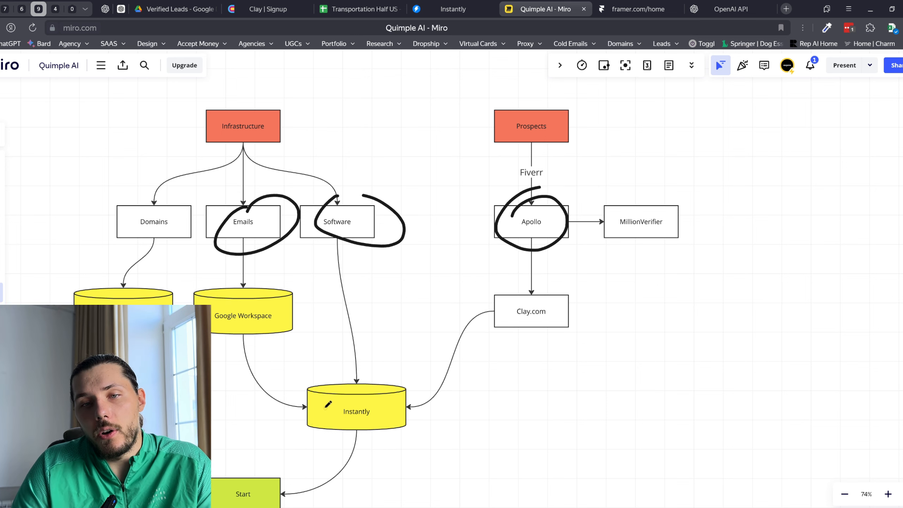
pyautogui.hotkey('ctrl', 'z')
pyautogui.hotkey('ctrl', 'z')
pyautogui.hotkey('ctrl', 'z')
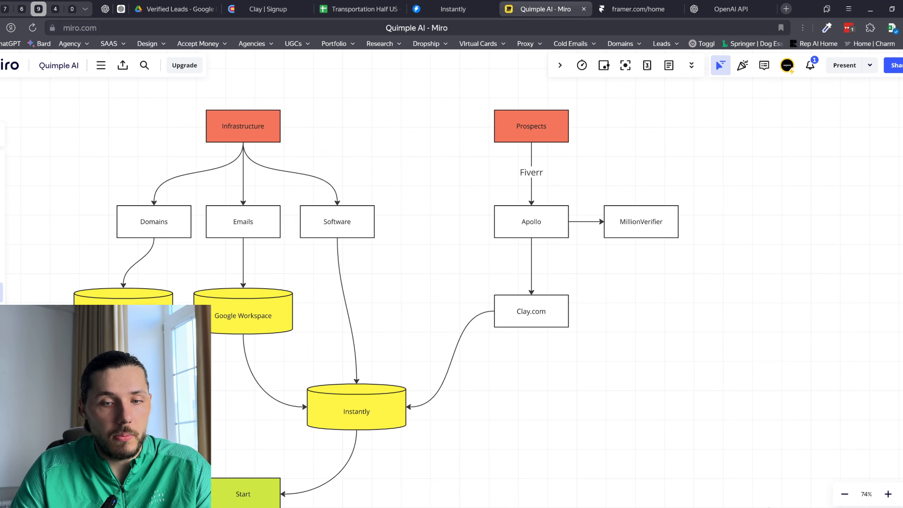
pyautogui.click(680, 507)
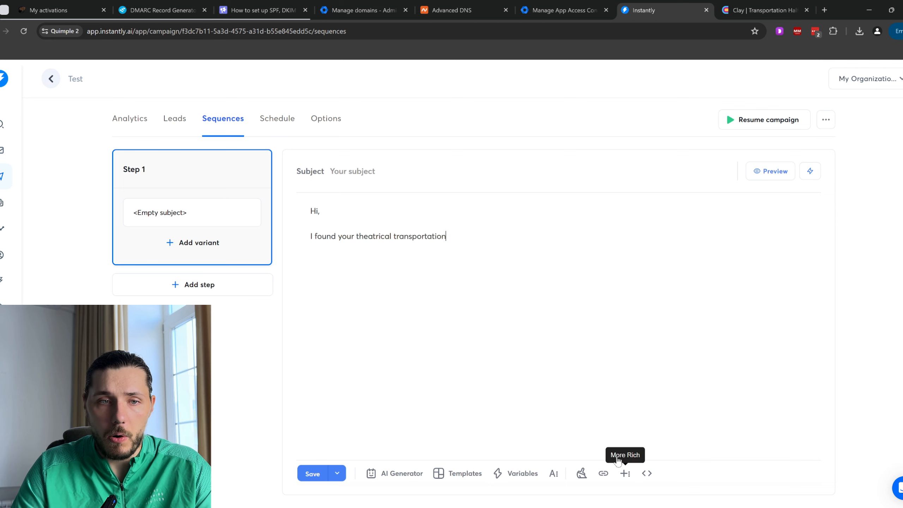
pyautogui.hotkey('ctrl', 'a')
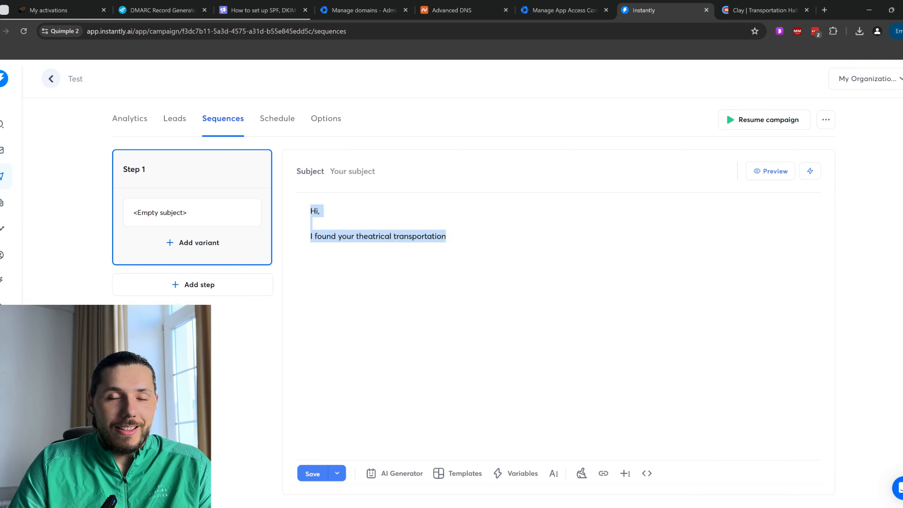
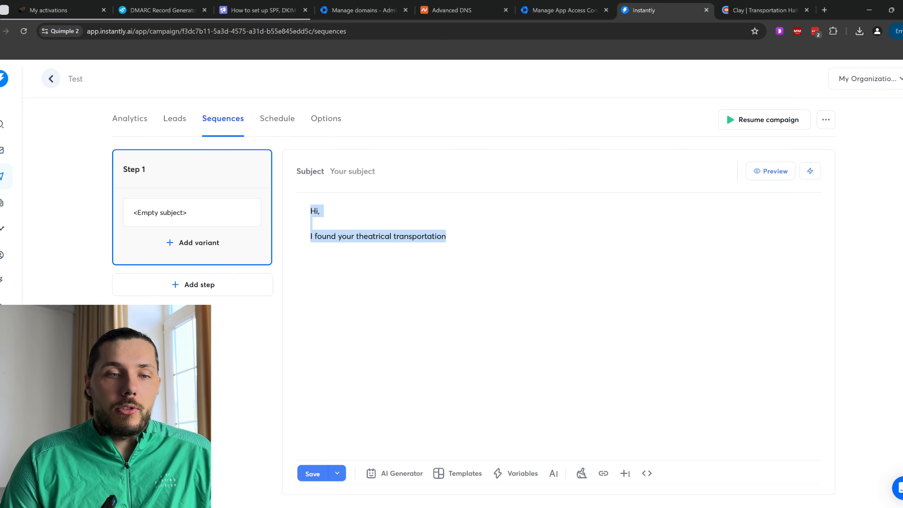
# - Change the greeting from 'Hi,' to 'Hi {{firstName}},' with the First Name variable
pyautogui.click(322, 210)
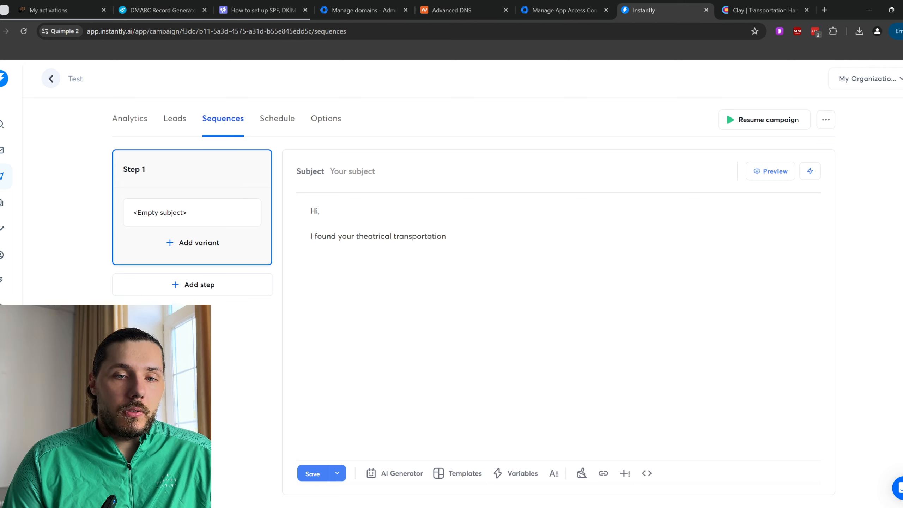
pyautogui.moveTo(446, 237); pyautogui.dragTo(310, 211)
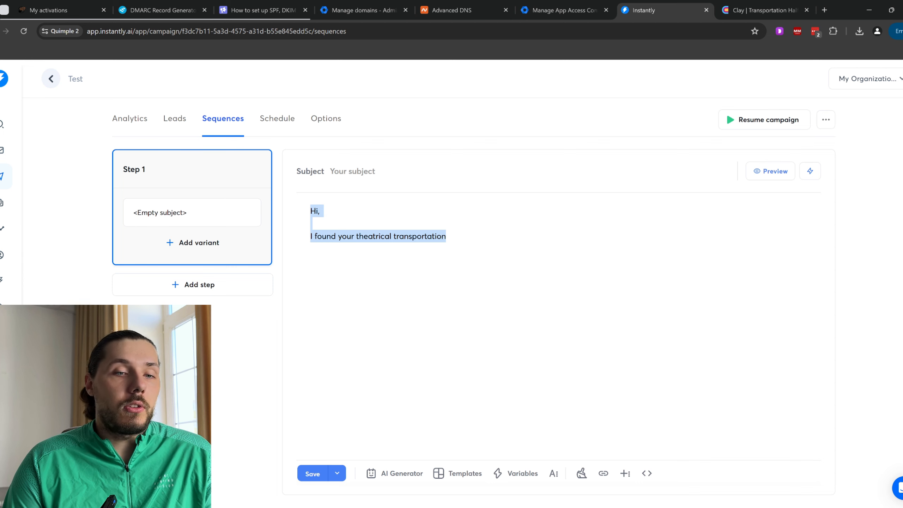
pyautogui.click(321, 210)
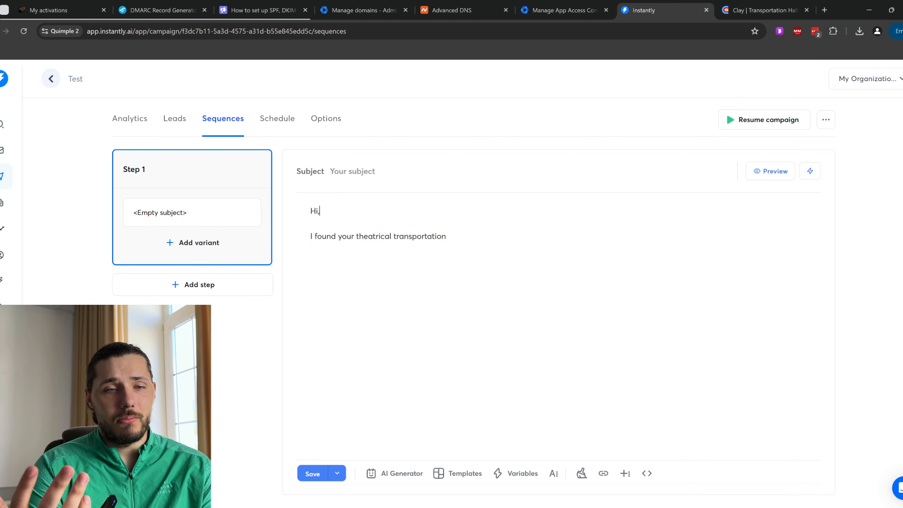
pyautogui.press('BackSpace')
pyautogui.write('P')
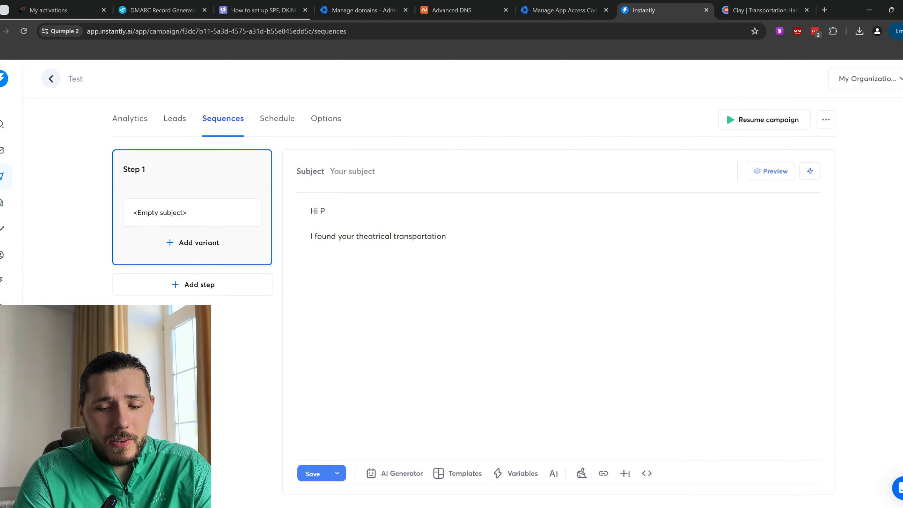
pyautogui.press('BackSpace')
pyautogui.write('{')
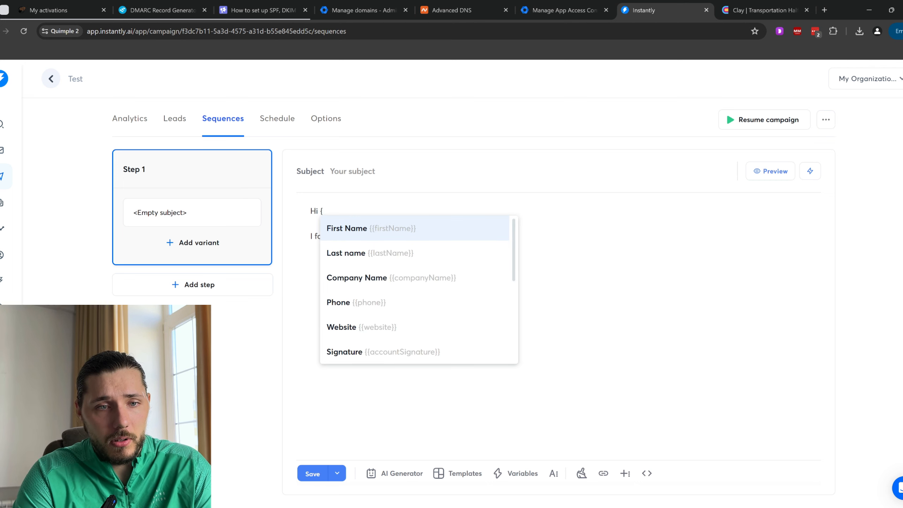
pyautogui.press('Return')
pyautogui.write(',')
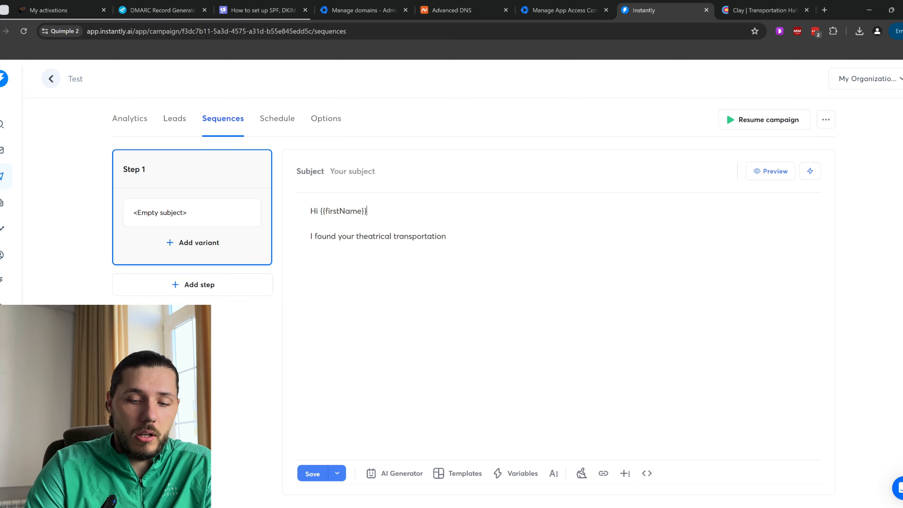
pyautogui.press('Escape')
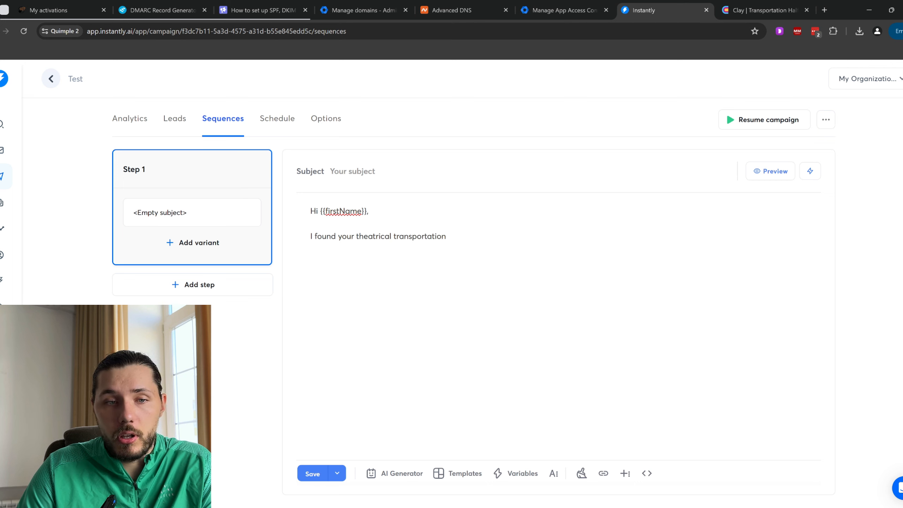
pyautogui.moveTo(311, 236); pyautogui.dragTo(447, 237)
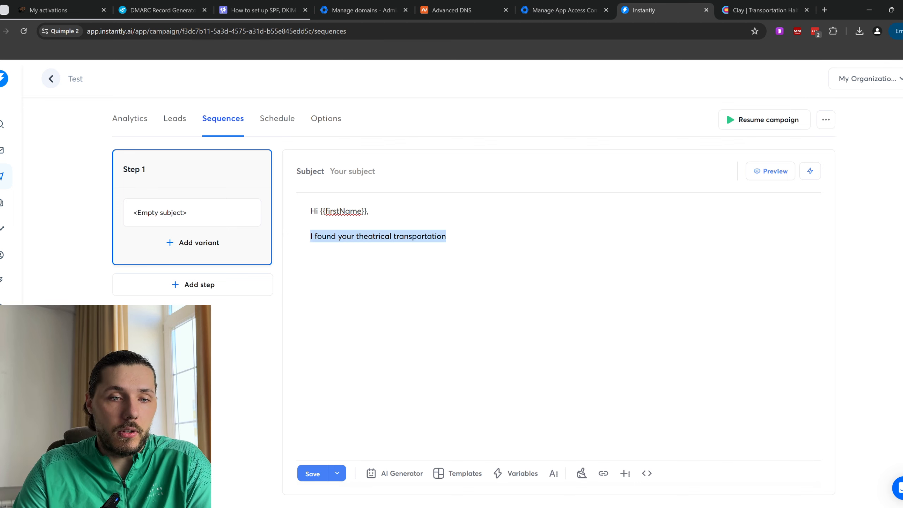
# - End the theatrical transportation sentence with a period
pyautogui.click(362, 236)
pyautogui.moveTo(363, 236); pyautogui.dragTo(447, 236)
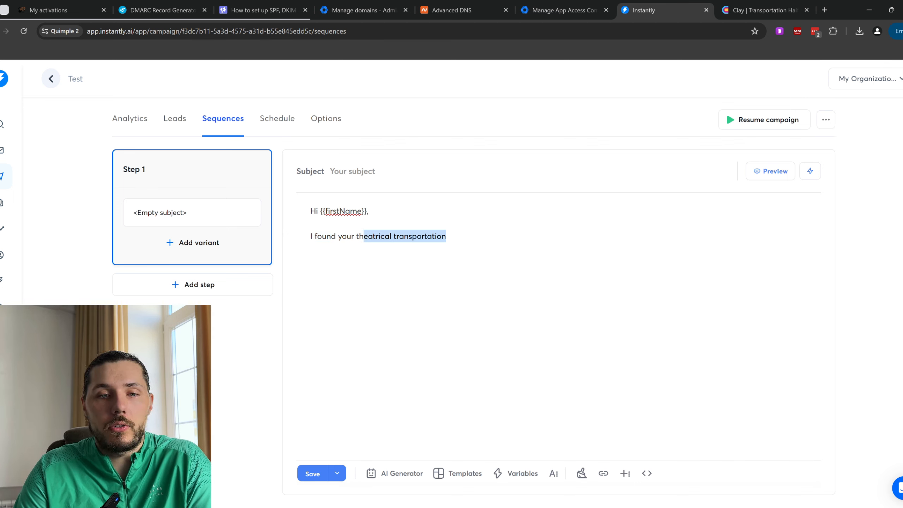
pyautogui.click(447, 236)
pyautogui.press('BackSpace')
pyautogui.write('.')
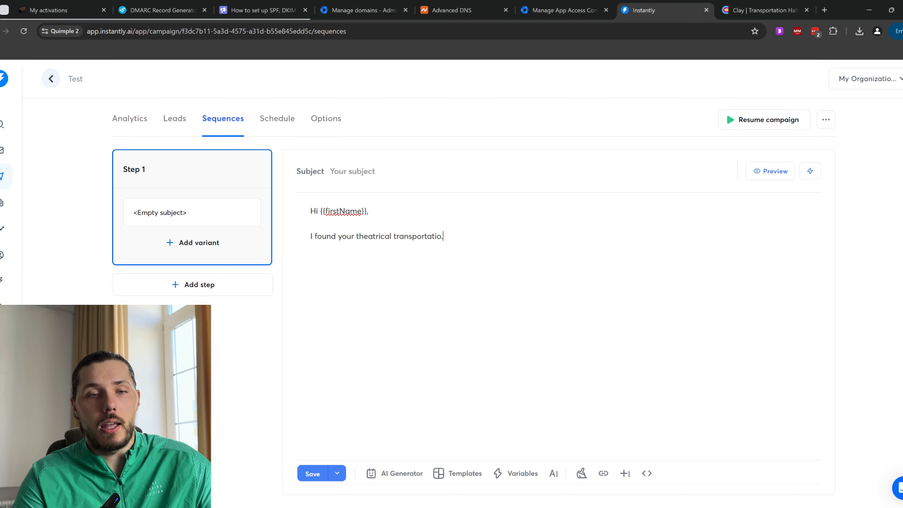
# - Add the lines 'We can help you to do... X.', 'Interestred?' and 'Thanks,' below it
pyautogui.press('Return')
pyautogui.press('Return')
pyautogui.write('We ')
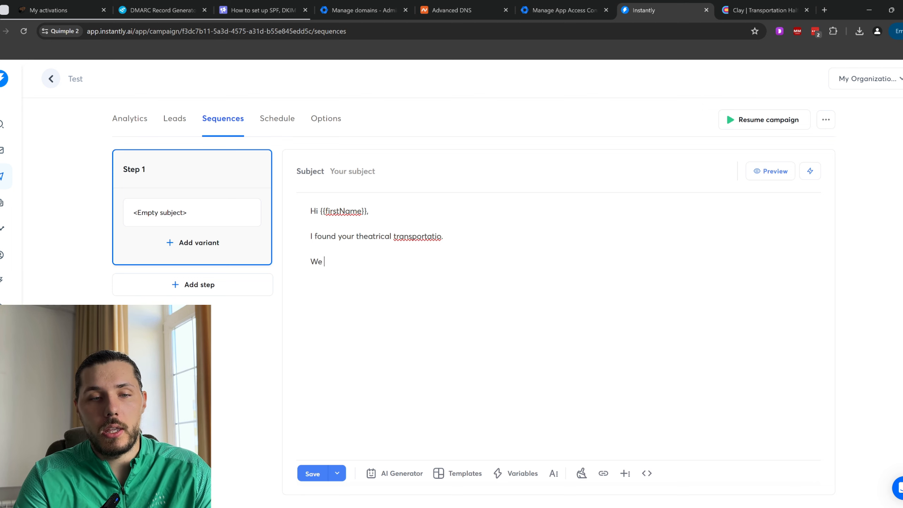
pyautogui.write('can help you to ')
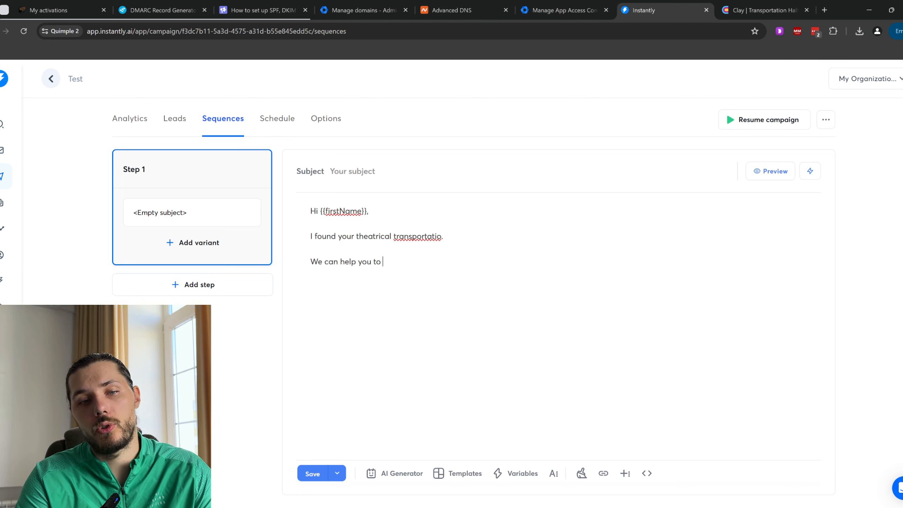
pyautogui.write('do... X.')
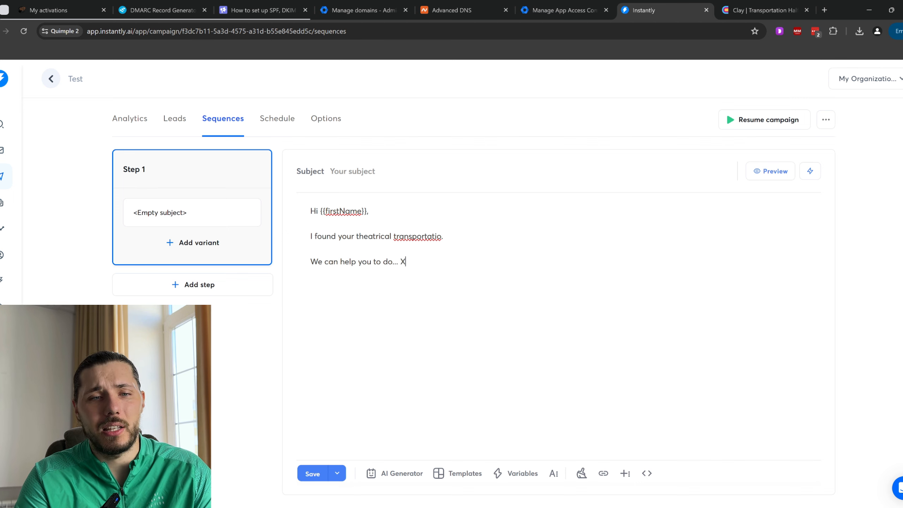
pyautogui.press('Return')
pyautogui.write('Int')
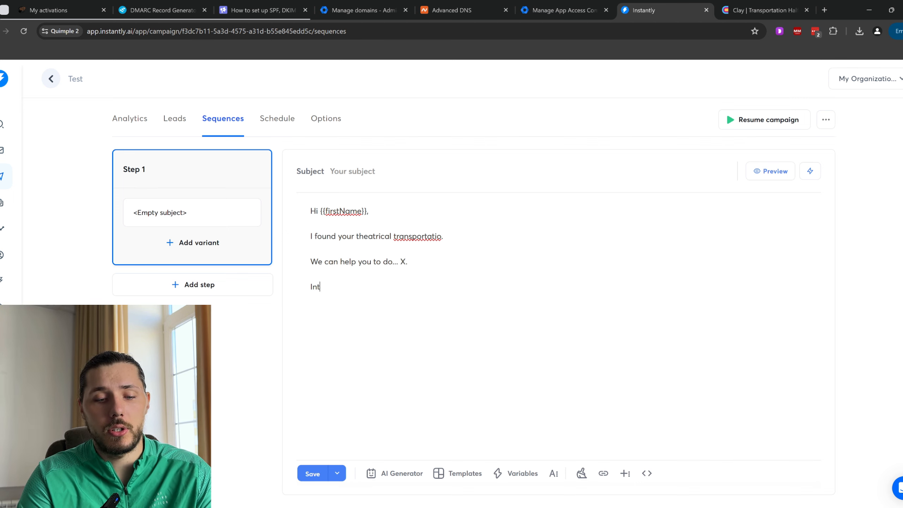
pyautogui.write('erestred?')
pyautogui.press('Return')
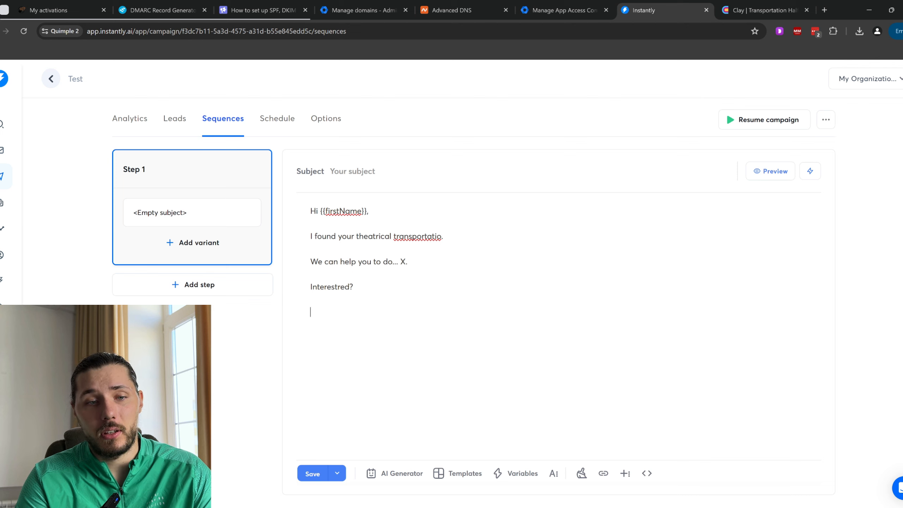
pyautogui.write('Thanks,')
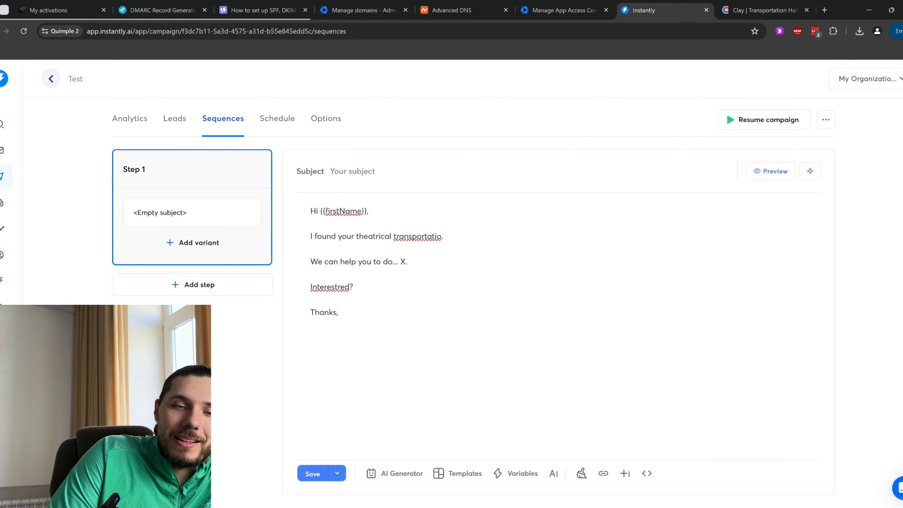
pyautogui.click(441, 236)
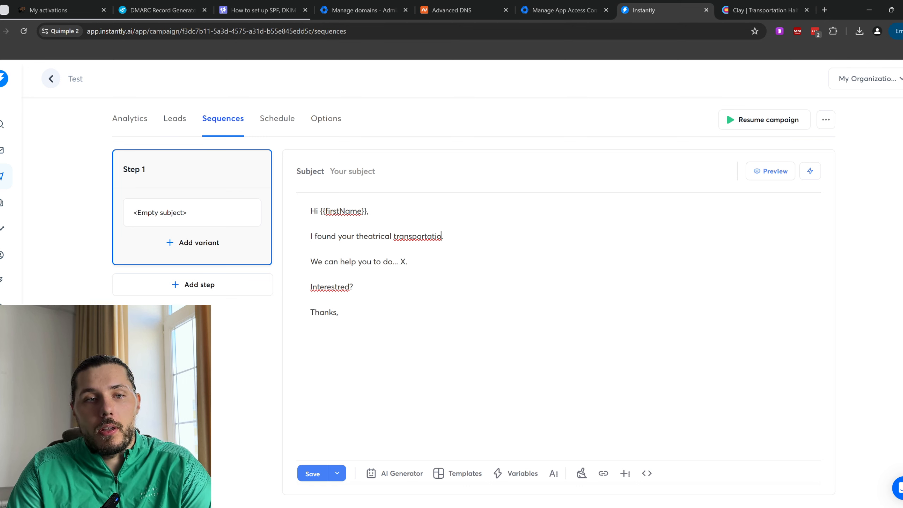
# - Restore the missing 'n' so the first sentence reads 'theatrical transportation'
pyautogui.moveTo(310, 237); pyautogui.dragTo(443, 237)
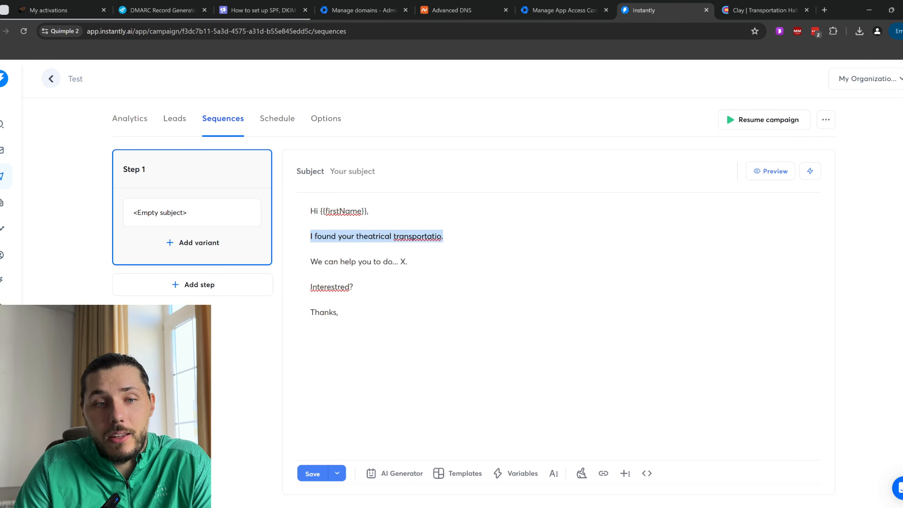
pyautogui.click(443, 236)
pyautogui.moveTo(310, 237); pyautogui.dragTo(444, 237)
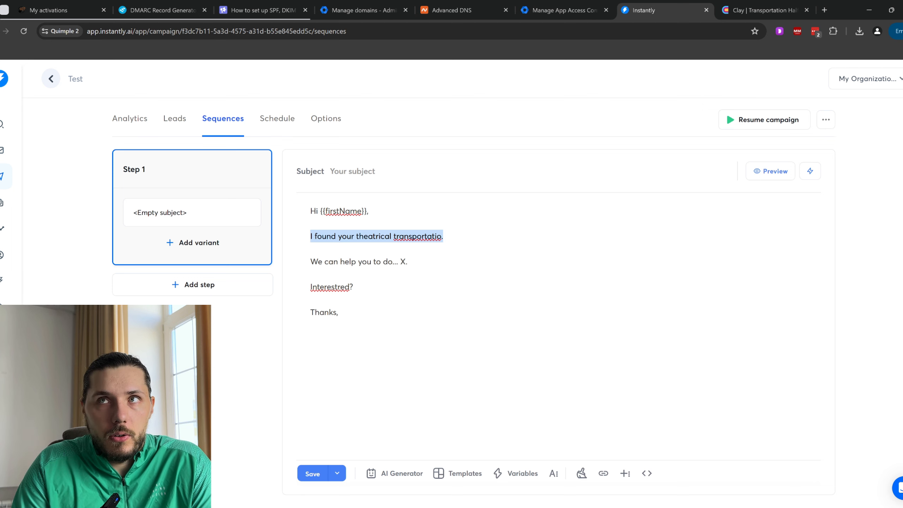
pyautogui.moveTo(311, 262); pyautogui.dragTo(408, 262)
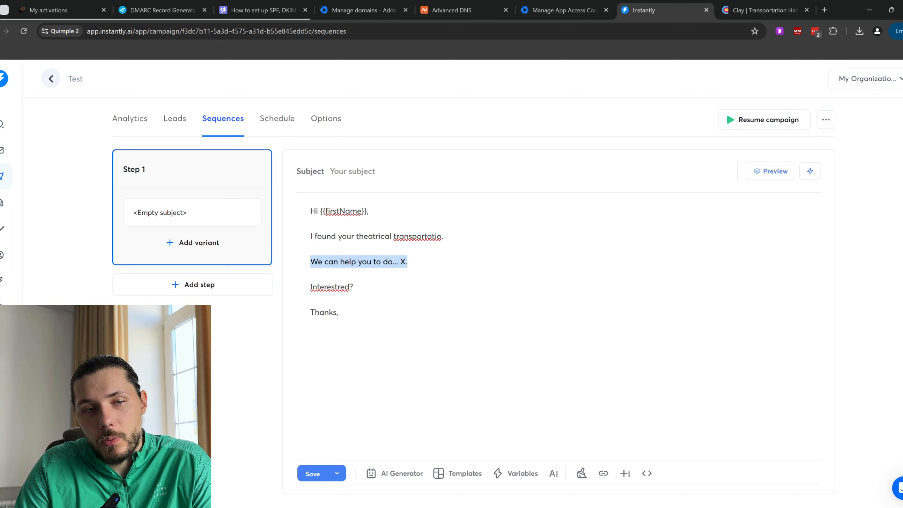
pyautogui.click(373, 262)
pyautogui.moveTo(311, 251); pyautogui.dragTo(403, 237)
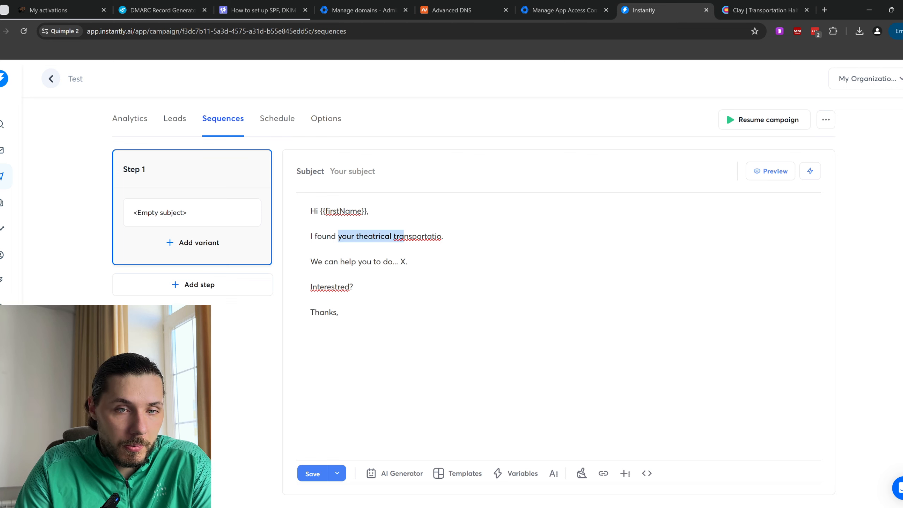
pyautogui.click(442, 237)
pyautogui.write('n')
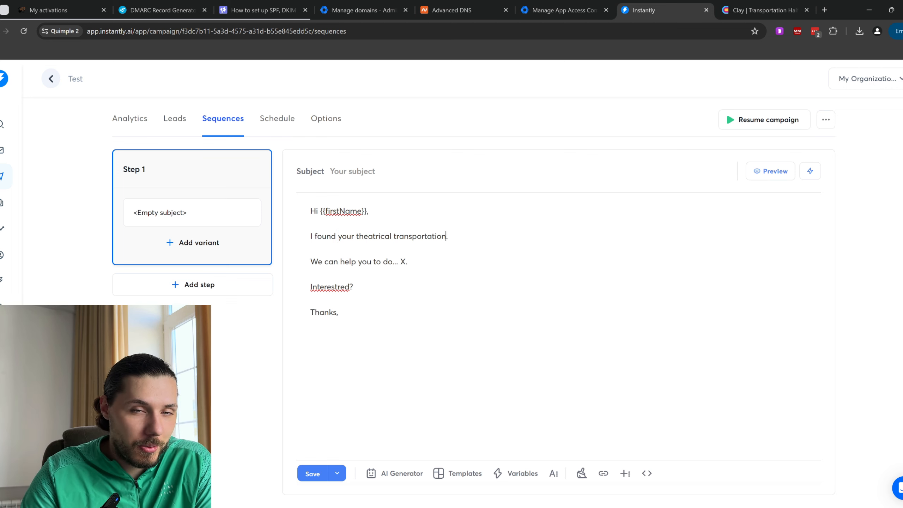
# - Replace the selected transportation phrase with the word 'website.'
pyautogui.moveTo(408, 261); pyautogui.dragTo(310, 261)
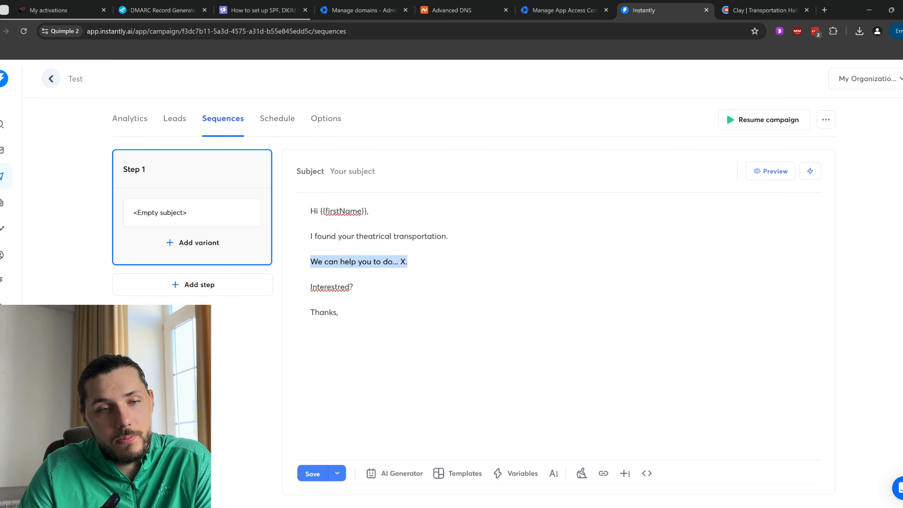
pyautogui.moveTo(447, 237); pyautogui.dragTo(407, 261)
pyautogui.write('website.')
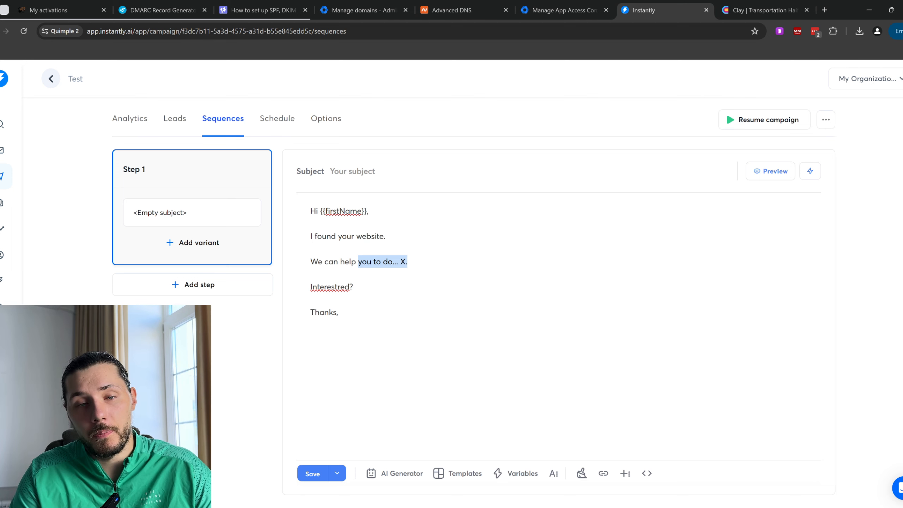
pyautogui.click(351, 261)
pyautogui.moveTo(310, 261); pyautogui.dragTo(407, 261)
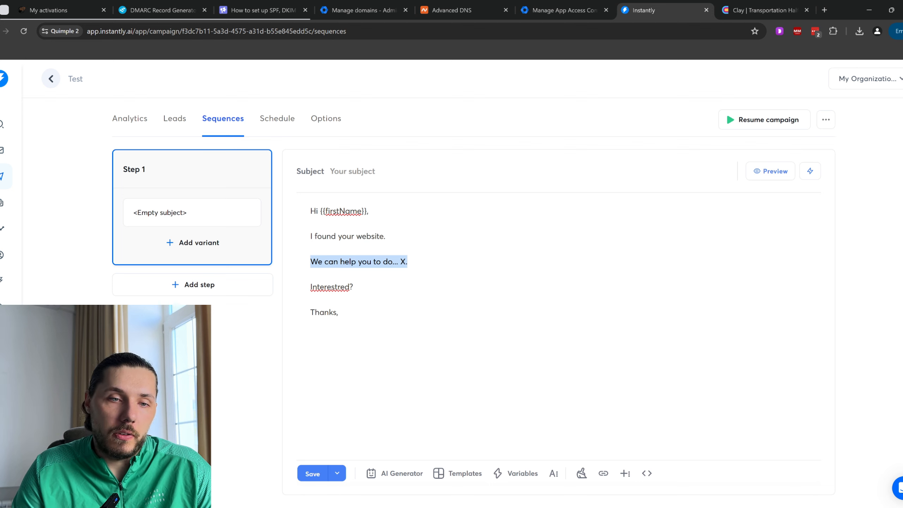
# - Paste 'theatrical transportation' over 'website.' on the second line, then bring up the Clay leads table
pyautogui.moveTo(361, 236); pyautogui.dragTo(384, 236)
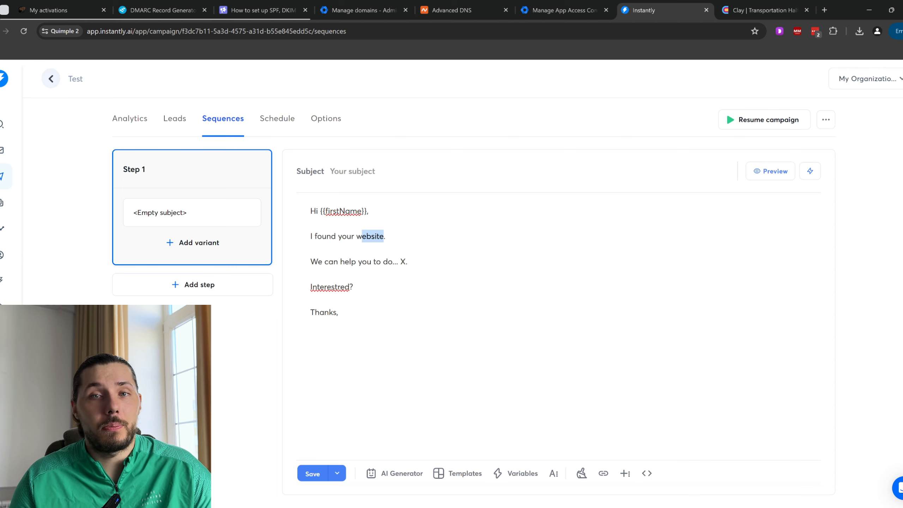
pyautogui.moveTo(356, 237); pyautogui.dragTo(386, 237)
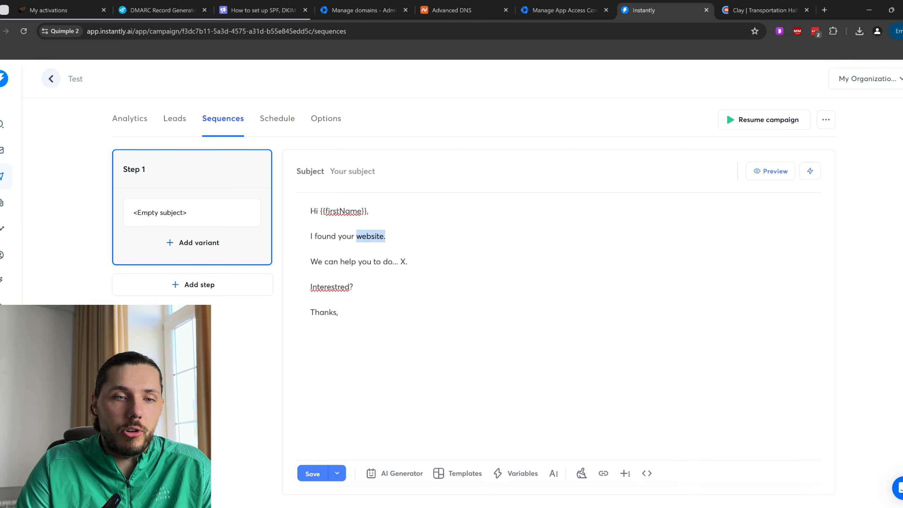
pyautogui.press('BackSpace')
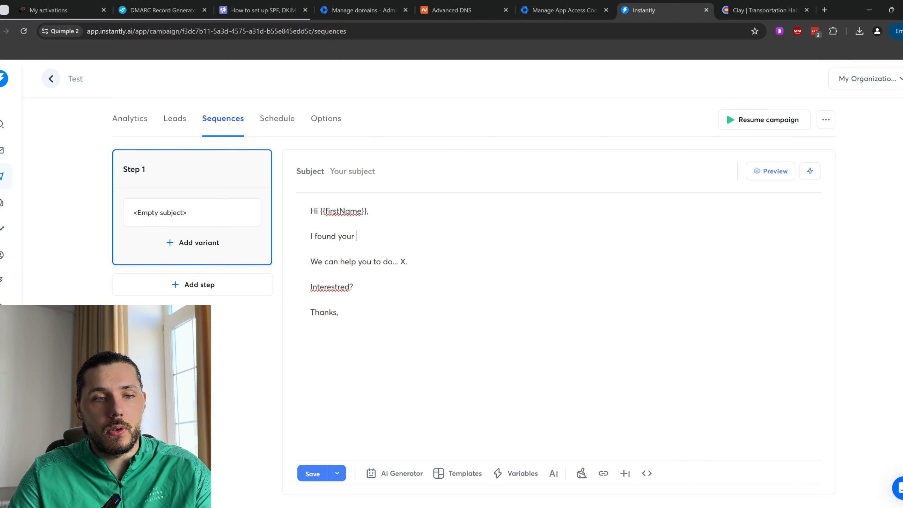
pyautogui.write('theatrical transportation')
pyautogui.click(310, 248)
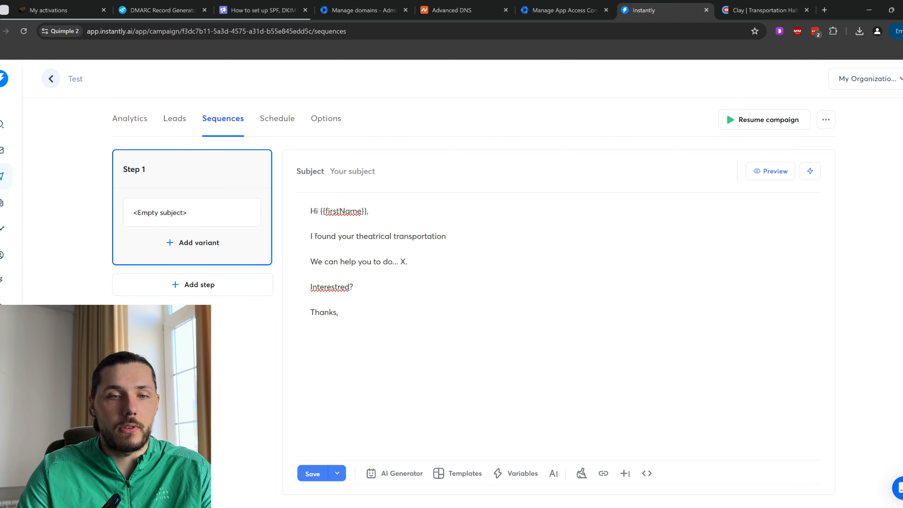
pyautogui.click(446, 236)
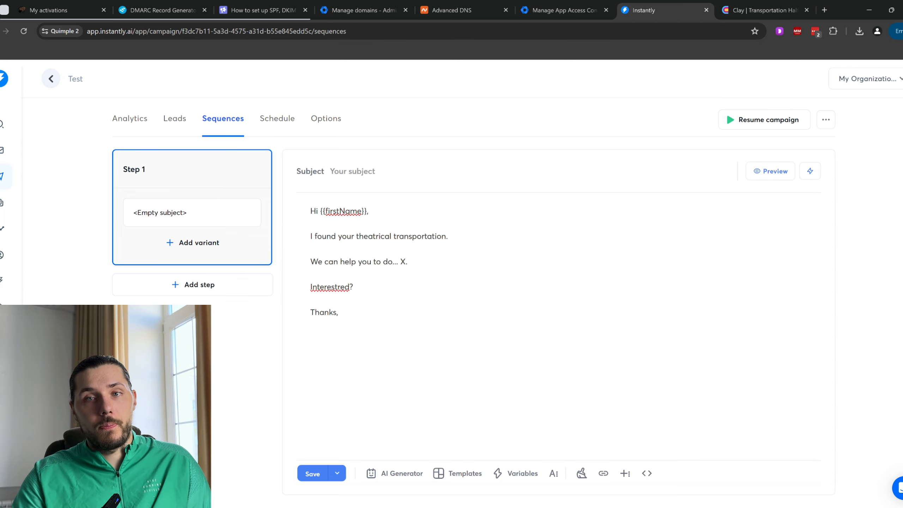
pyautogui.click(760, 10)
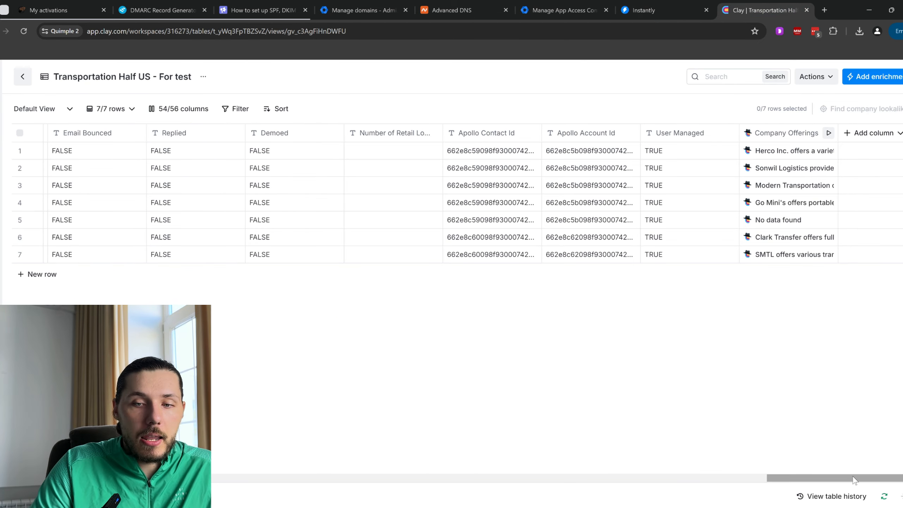
pyautogui.moveTo(845, 478); pyautogui.dragTo(888, 478)
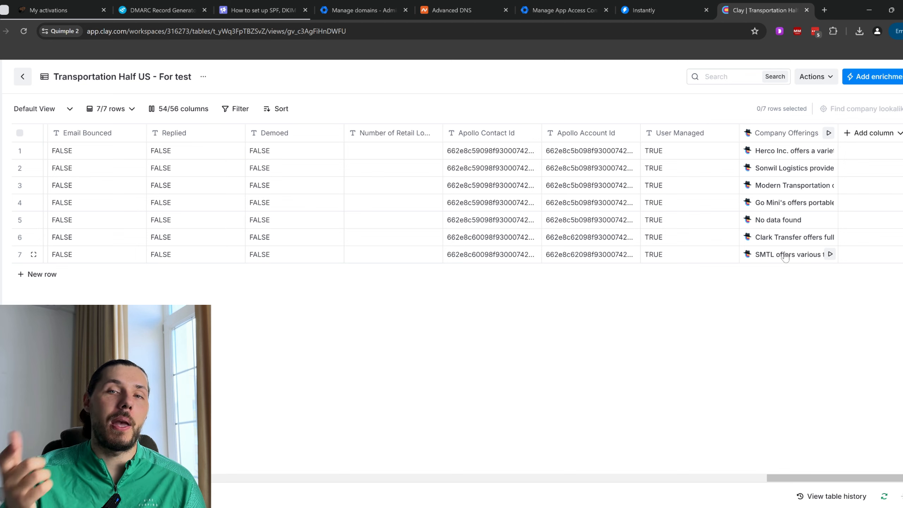
# - Return to the Instantly email and review the second line and the offer line
pyautogui.click(593, 8)
pyautogui.click(632, 8)
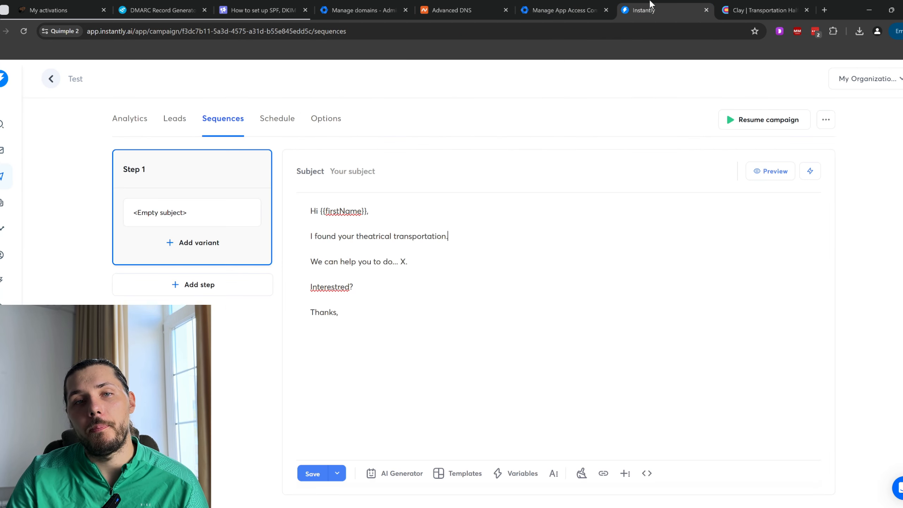
pyautogui.moveTo(448, 236); pyautogui.dragTo(347, 237)
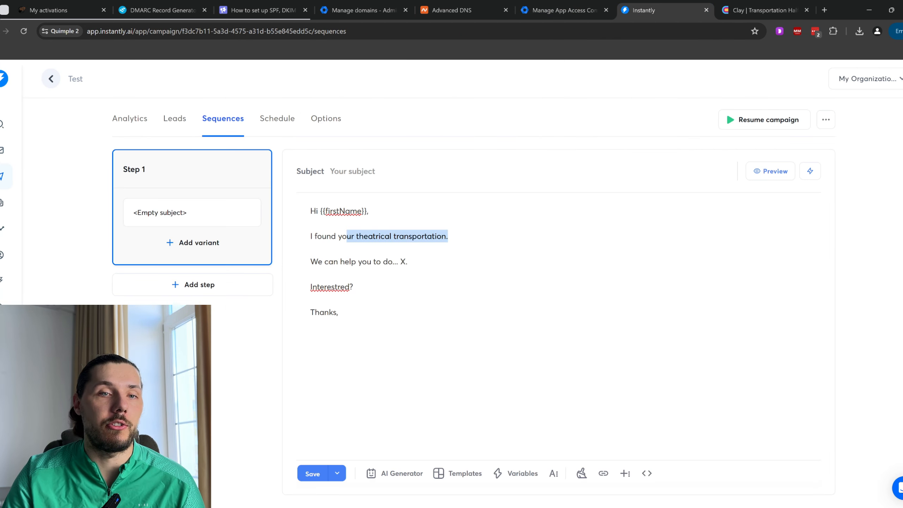
pyautogui.click(311, 249)
pyautogui.moveTo(409, 236); pyautogui.dragTo(448, 237)
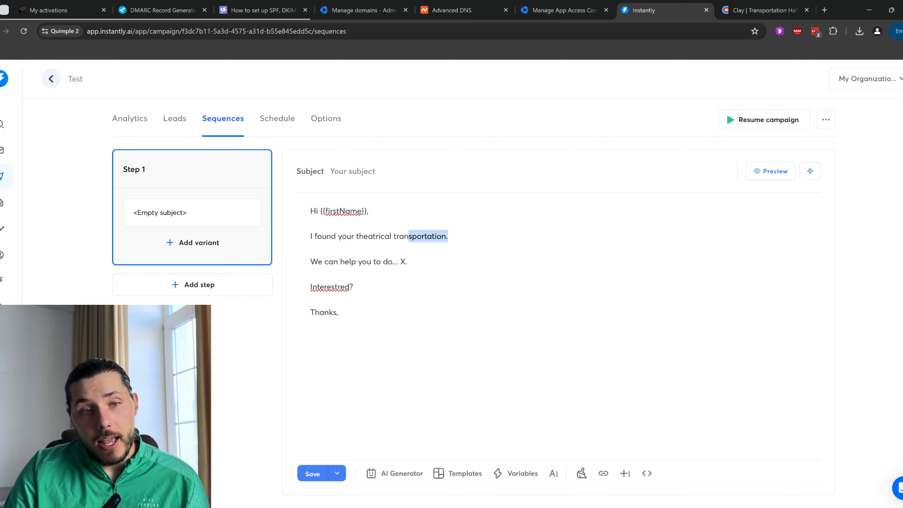
pyautogui.moveTo(310, 236); pyautogui.dragTo(408, 262)
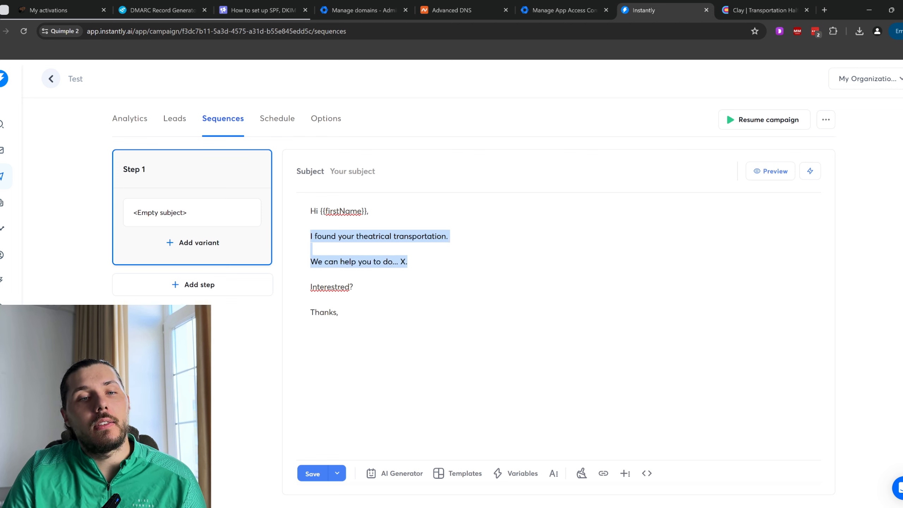
pyautogui.click(408, 262)
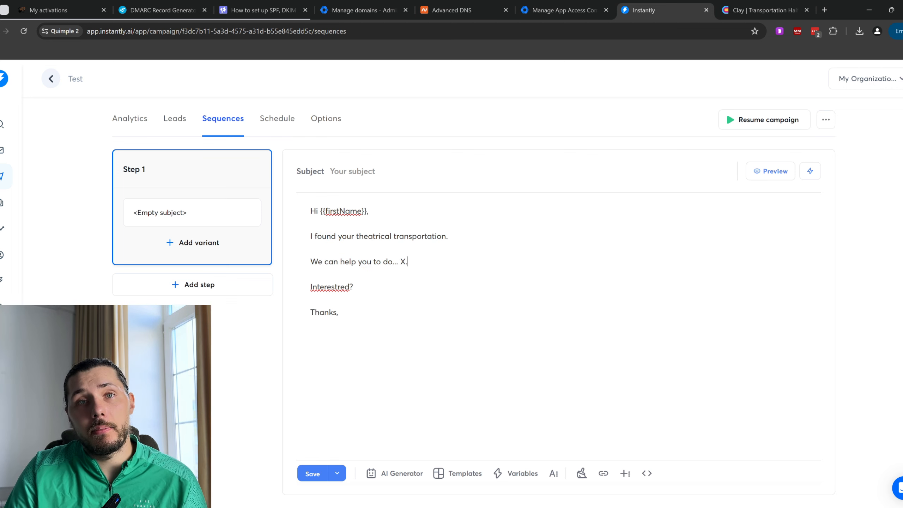
pyautogui.moveTo(448, 236); pyautogui.dragTo(310, 236)
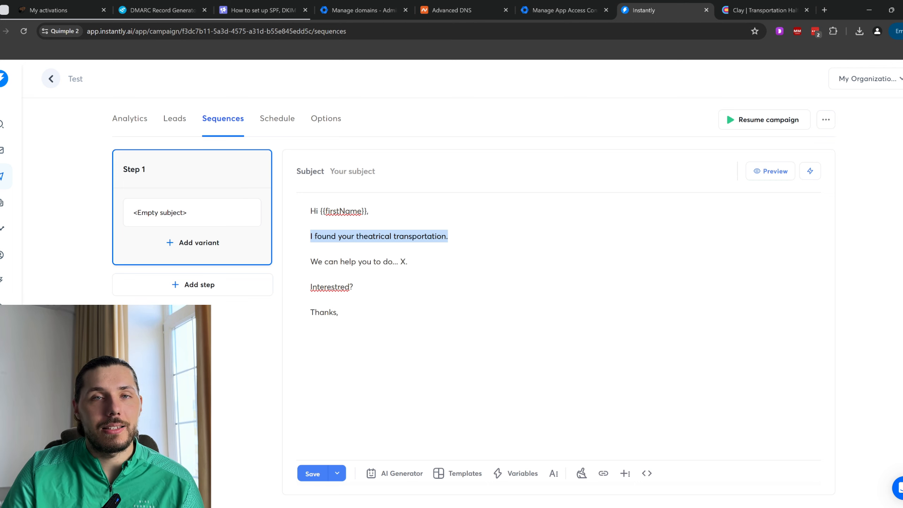
pyautogui.click(417, 248)
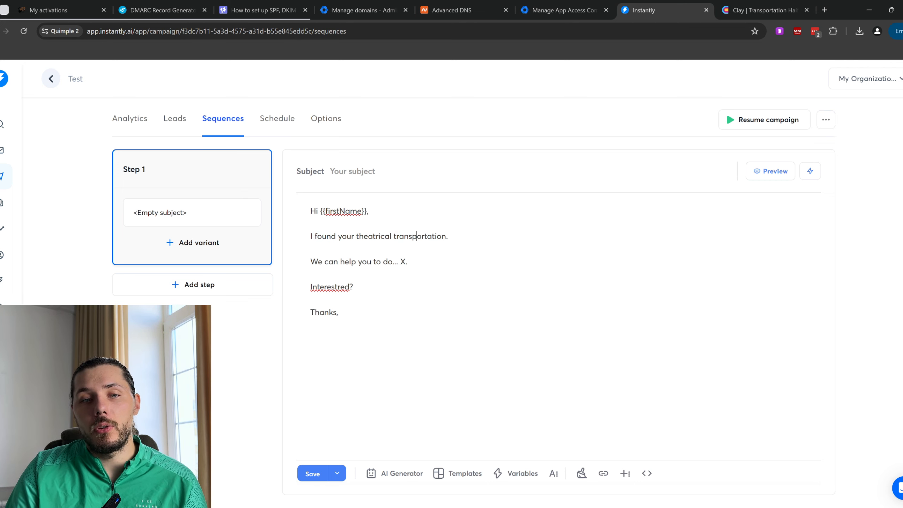
pyautogui.tripleClick(418, 236)
pyautogui.moveTo(449, 236); pyautogui.dragTo(310, 235)
pyautogui.click(407, 261)
pyautogui.moveTo(408, 261); pyautogui.dragTo(310, 261)
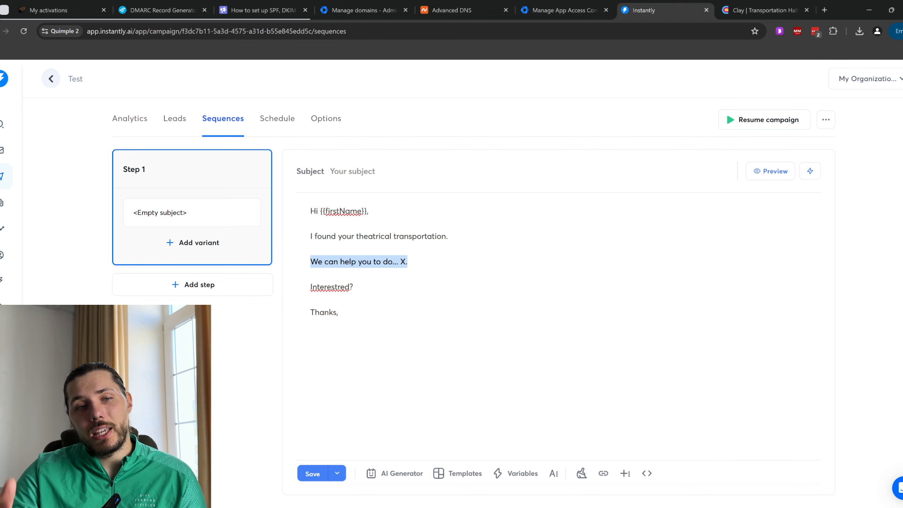
pyautogui.click(408, 261)
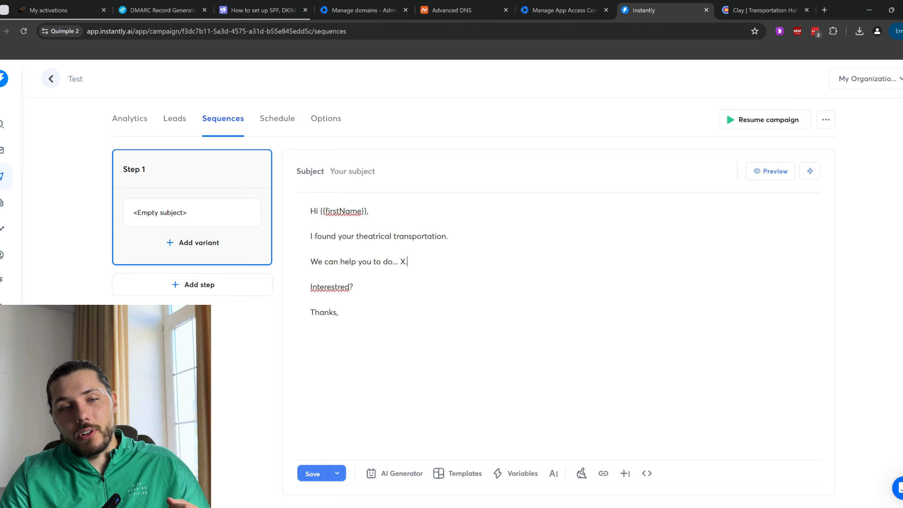
# - Reword the offer to 'We can help you with SEO' and add 'We do SEO' and 'Have you ever thought about using SEO'
pyautogui.press('Return')
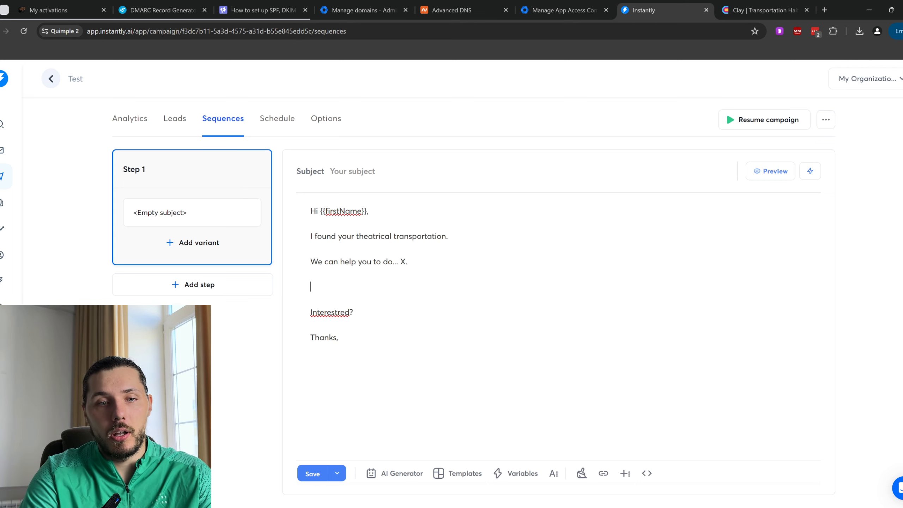
pyautogui.write('We do')
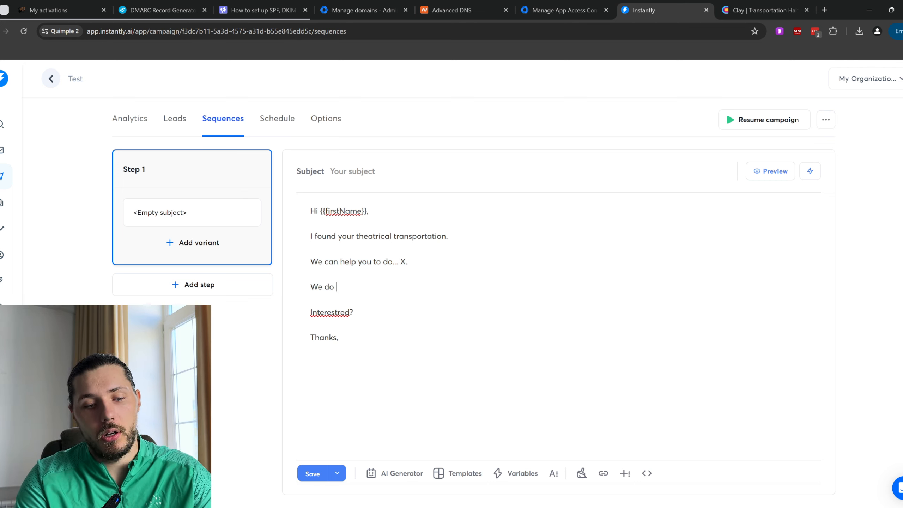
pyautogui.write(' SEO')
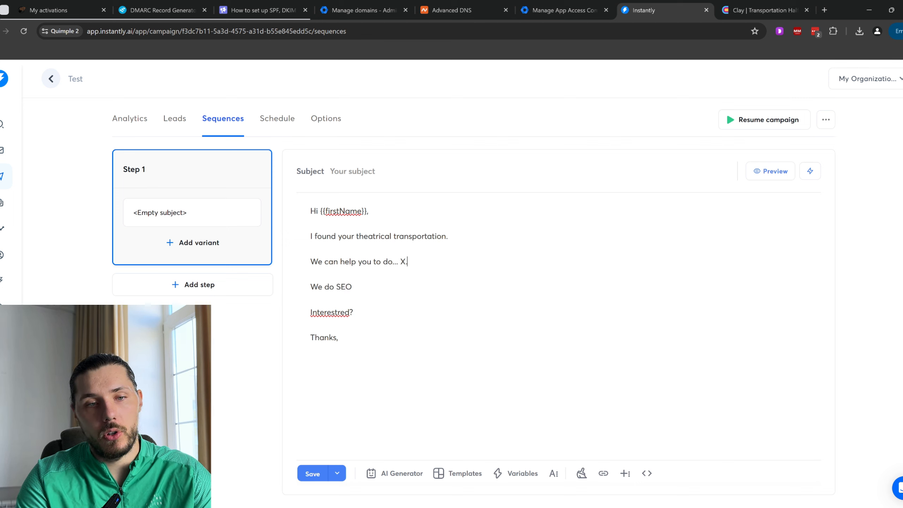
pyautogui.press('BackSpace')
pyautogui.press('BackSpace')
pyautogui.press('BackSpace')
pyautogui.press('BackSpace')
pyautogui.press('BackSpace')
pyautogui.press('BackSpace')
pyautogui.press('BackSpace')
pyautogui.press('BackSpace')
pyautogui.press('BackSpace')
pyautogui.press('BackSpace')
pyautogui.press('BackSpace')
pyautogui.press('BackSpace')
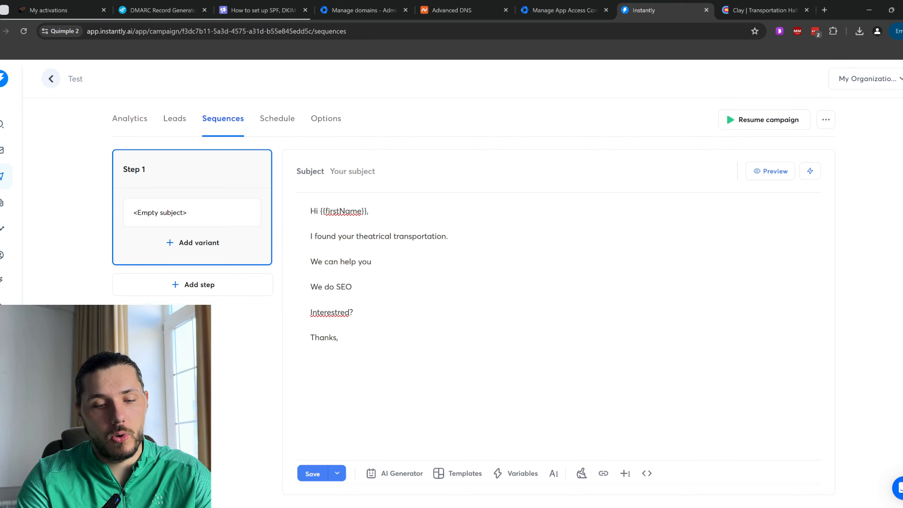
pyautogui.write('with AI')
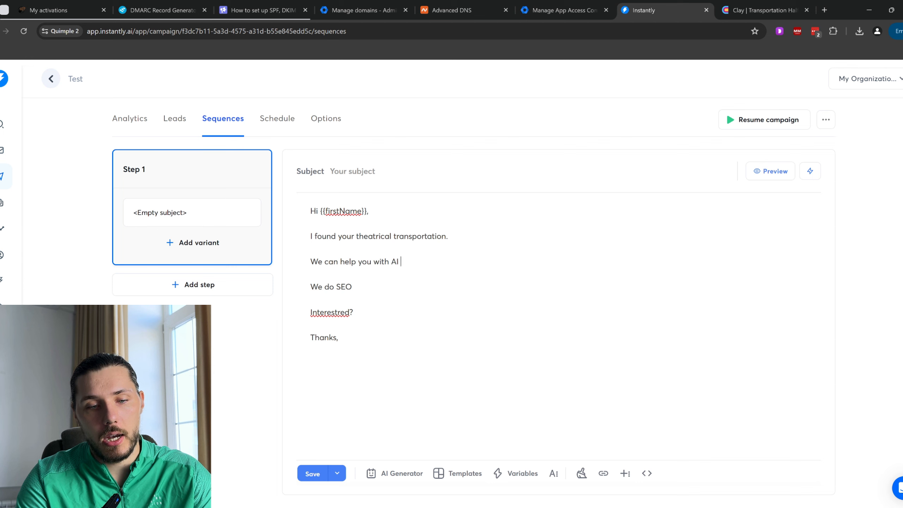
pyautogui.press('BackSpace')
pyautogui.press('BackSpace')
pyautogui.write('SEO')
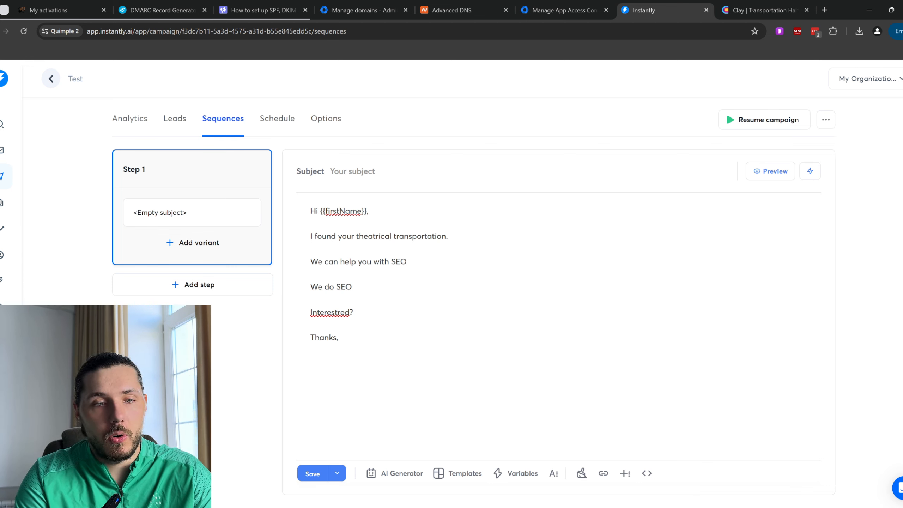
pyautogui.press('Return')
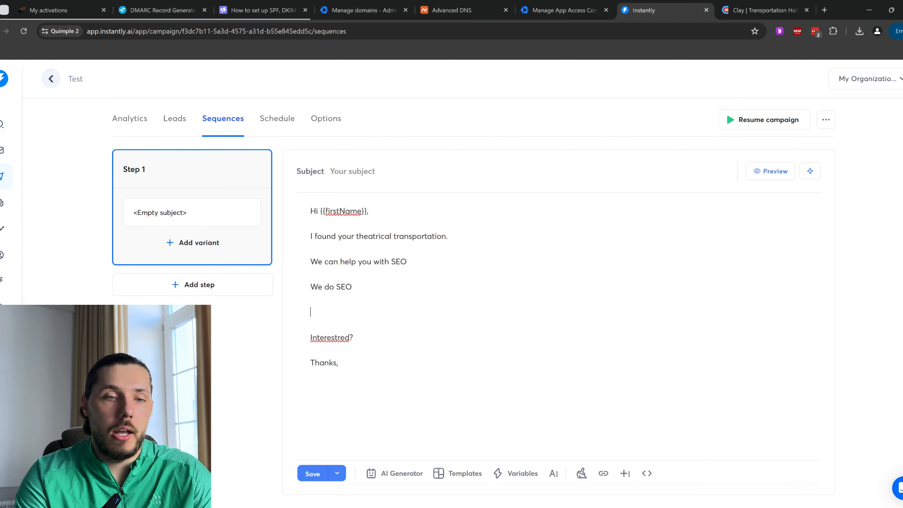
pyautogui.write('Have you eve')
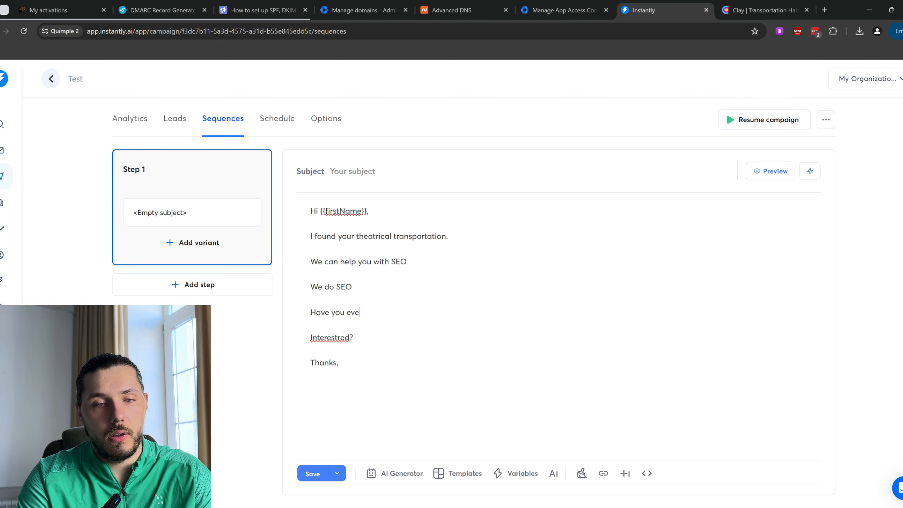
pyautogui.write('r thought about ')
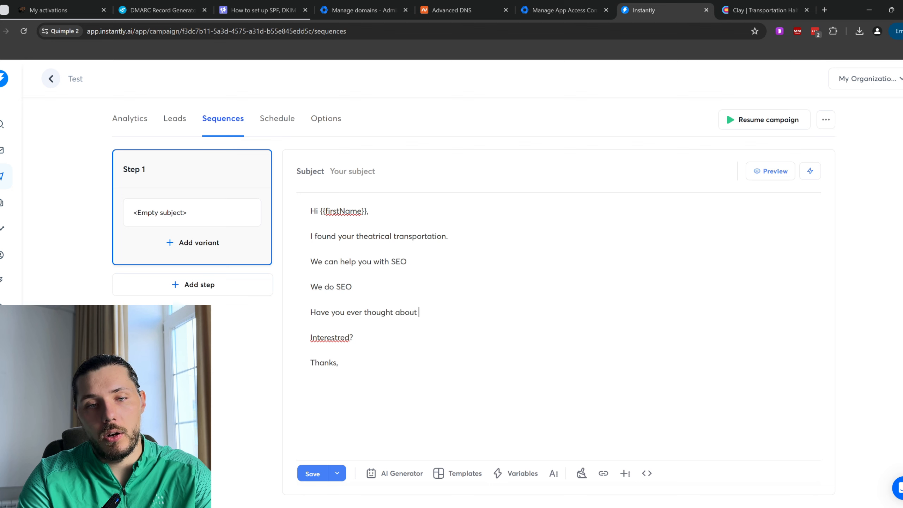
pyautogui.write('using SEO')
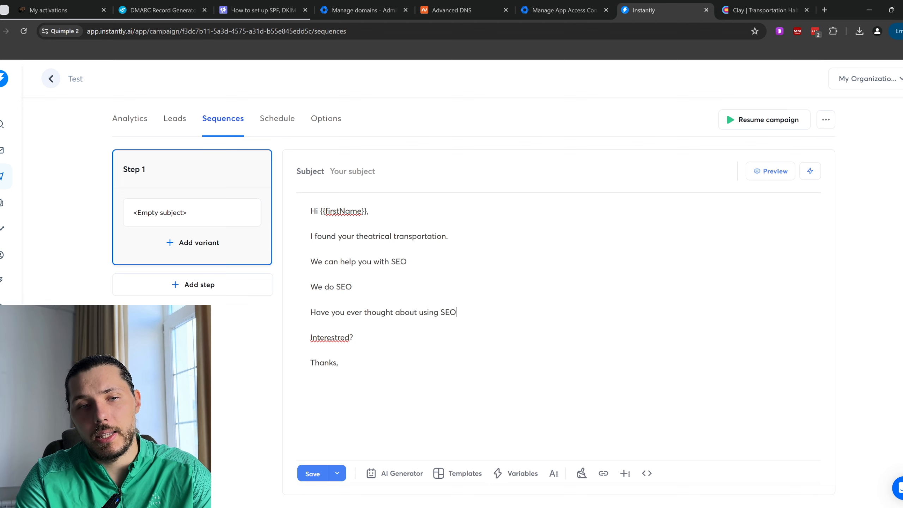
pyautogui.hotkey('shift', 'Home')
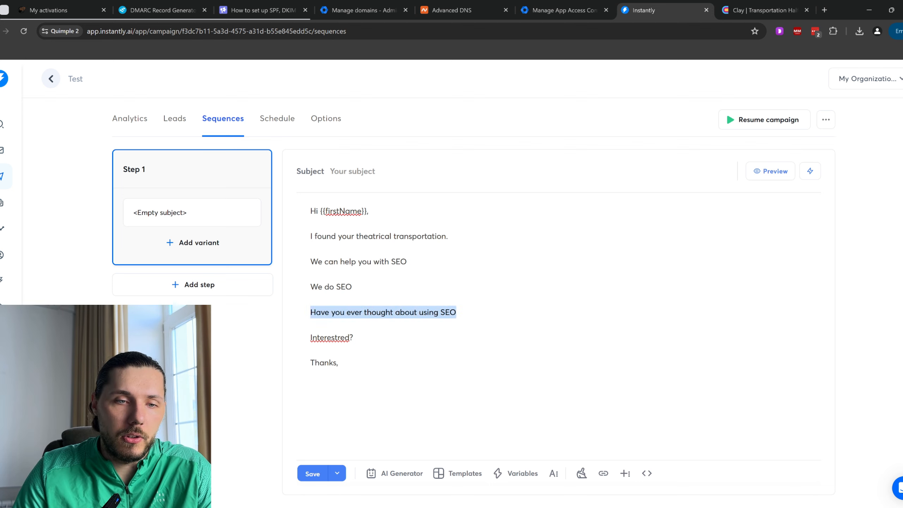
pyautogui.press('Up')
pyautogui.hotkey('shift', 'End')
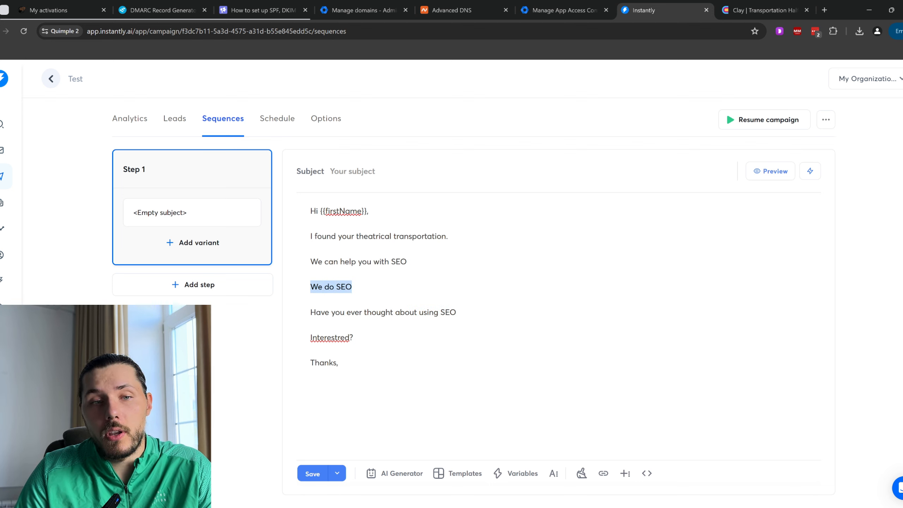
pyautogui.tripleClick(358, 261)
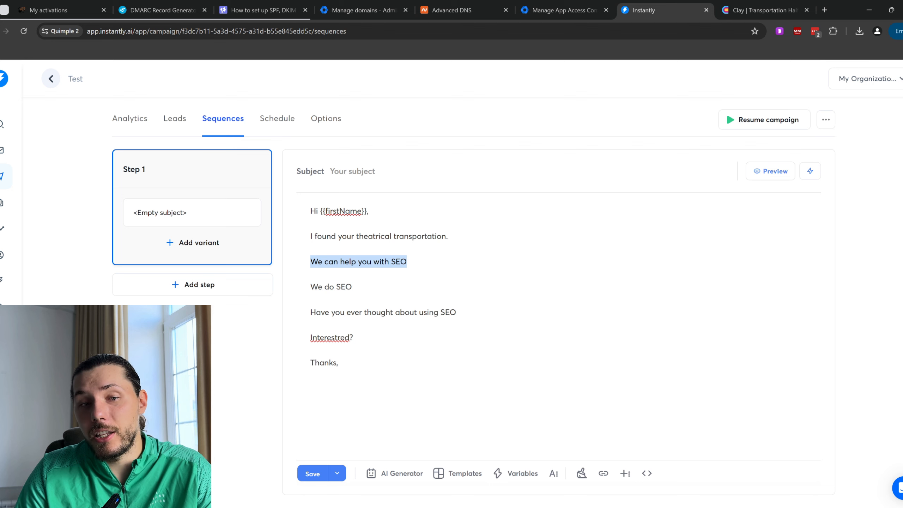
# - Add the free 2-month SEO offer sentence and the line 'Willing to discuss?' above the old SEO lines
pyautogui.press('Up')
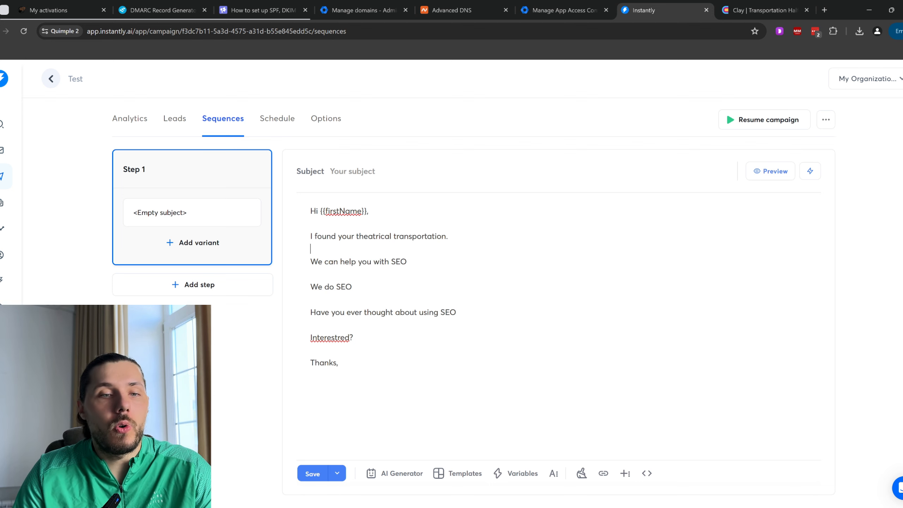
pyautogui.press('Return')
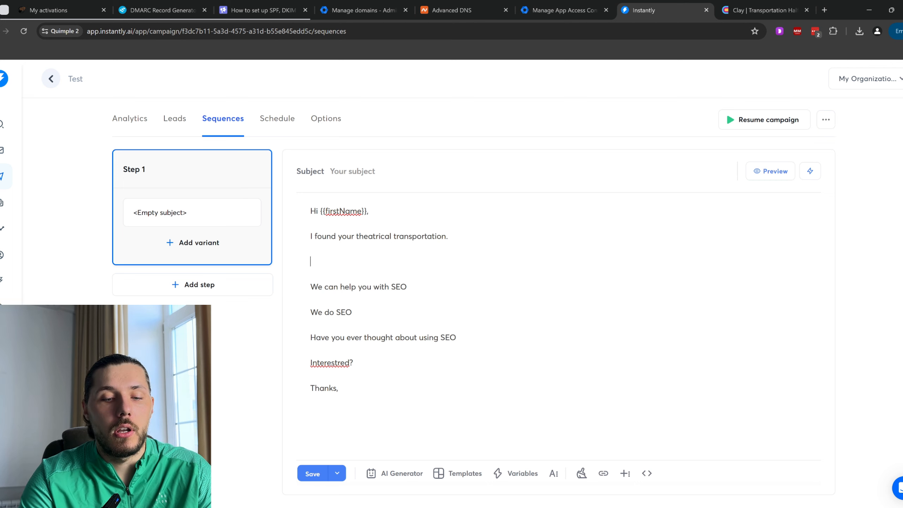
pyautogui.write('e')
pyautogui.press('BackSpace')
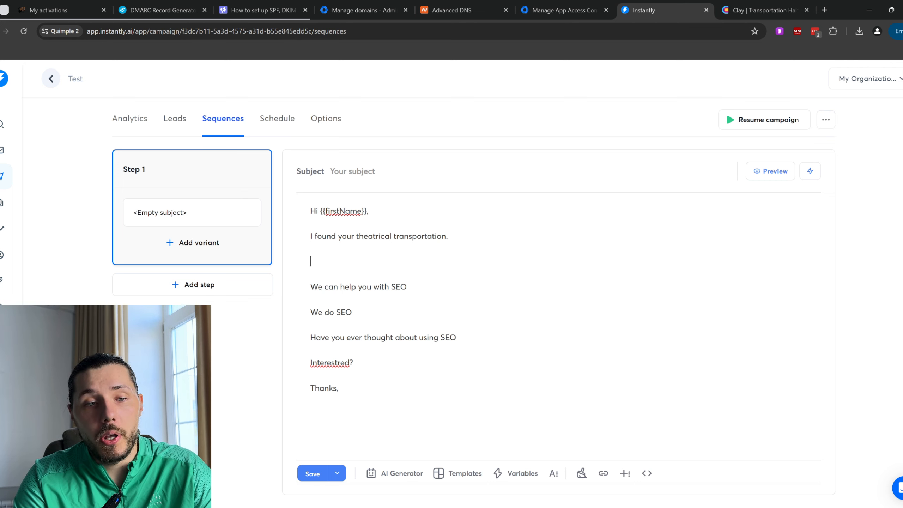
pyautogui.write("We'll do ")
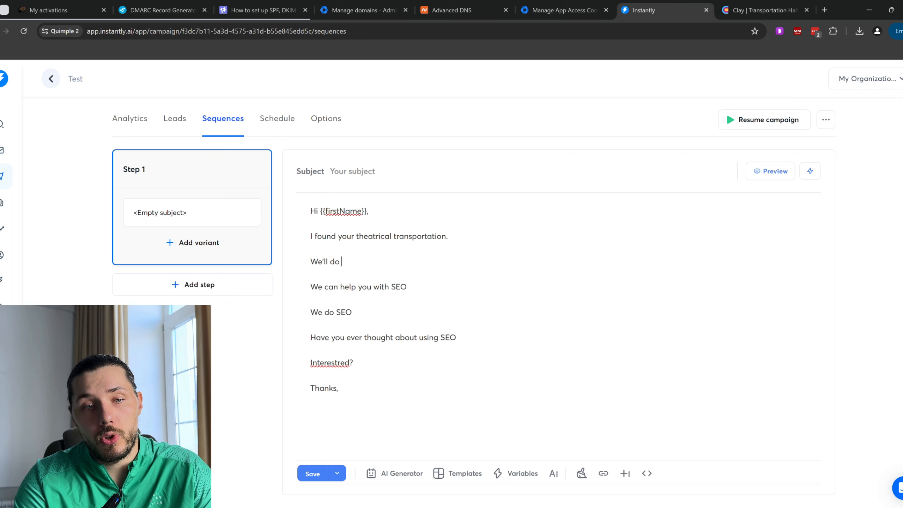
pyautogui.write('your SEO fo')
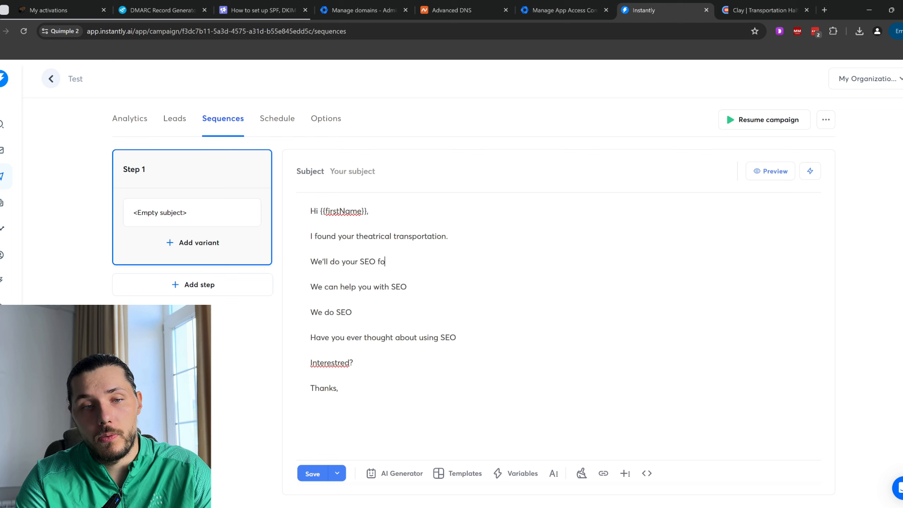
pyautogui.write('r 2 months for f')
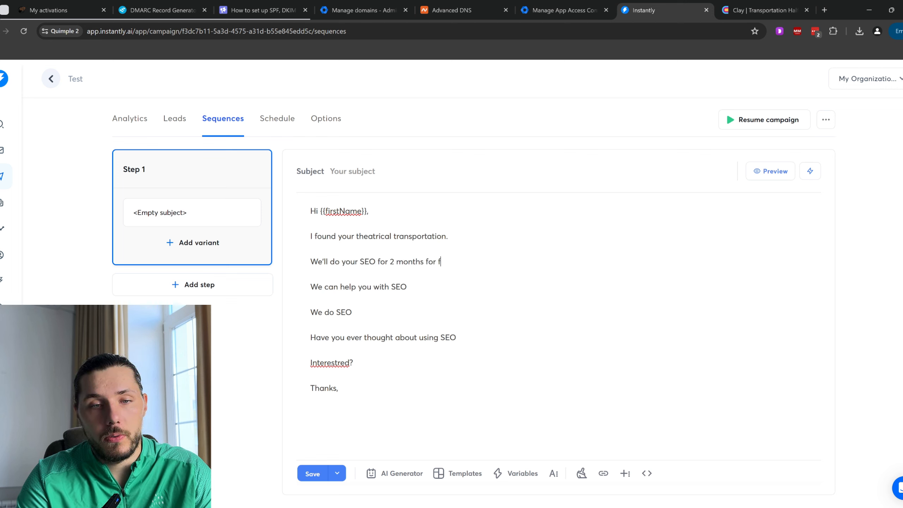
pyautogui.write('ree, i')
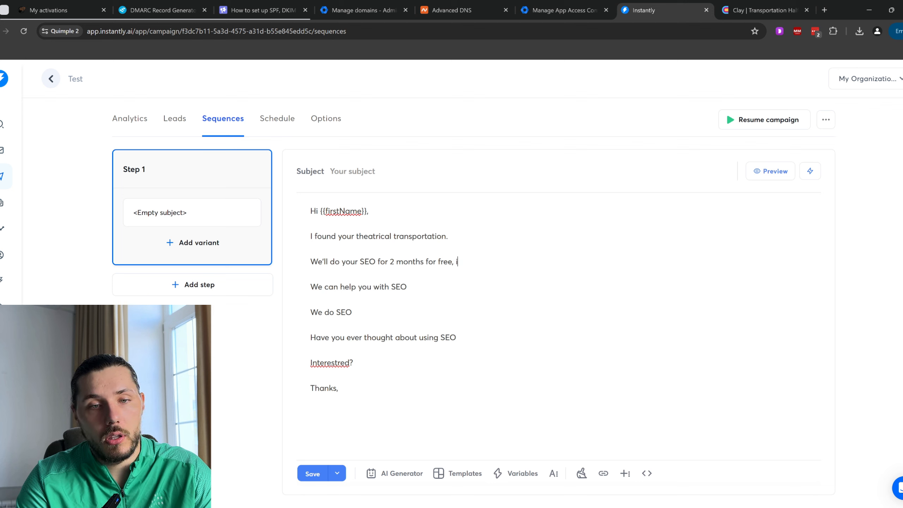
pyautogui.write('f you mov')
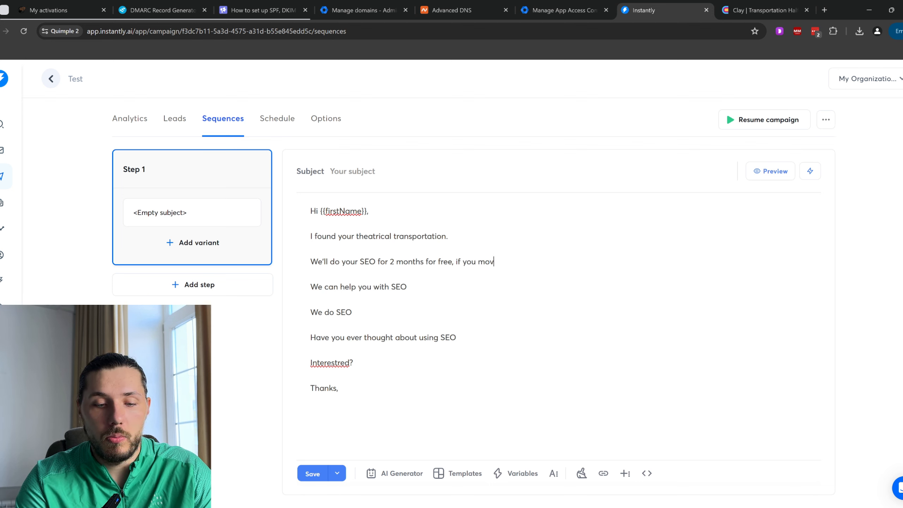
pyautogui.write('e to the ifrst ')
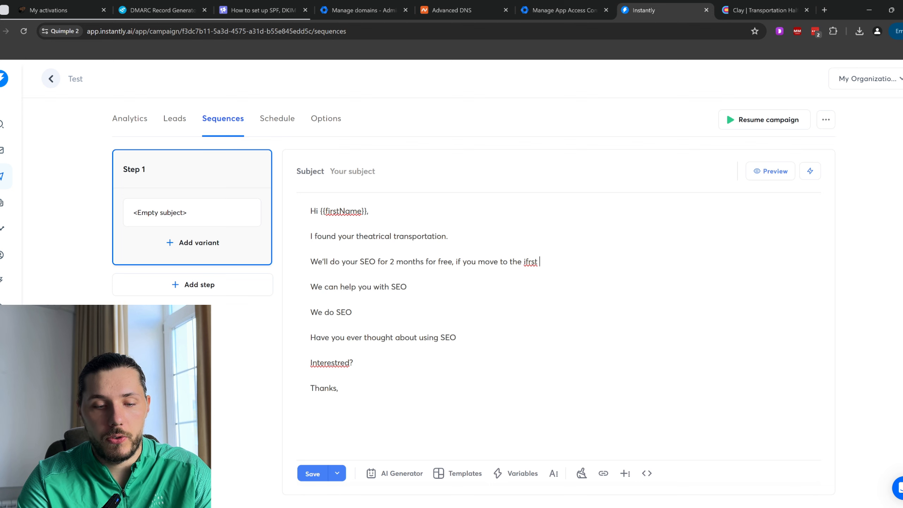
pyautogui.write('page you pay.')
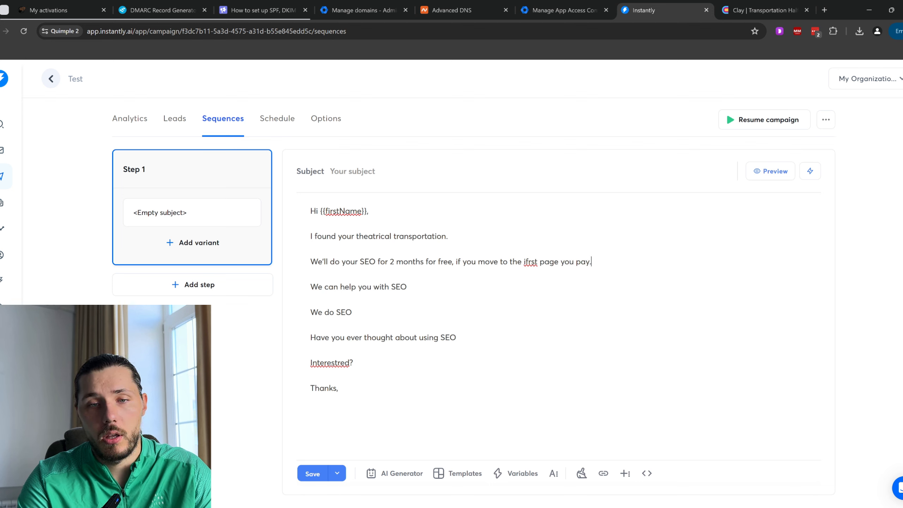
pyautogui.write(" If not, you don't a")
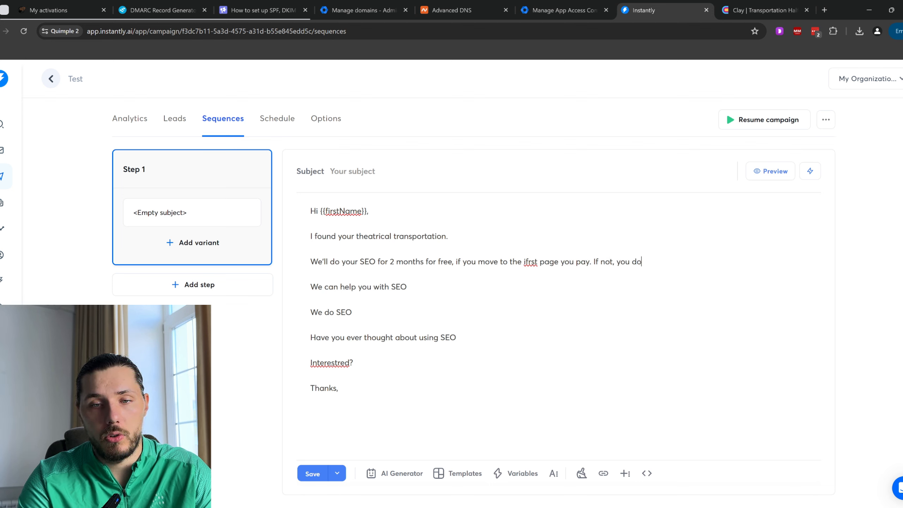
pyautogui.press('BackSpace')
pyautogui.write('pay')
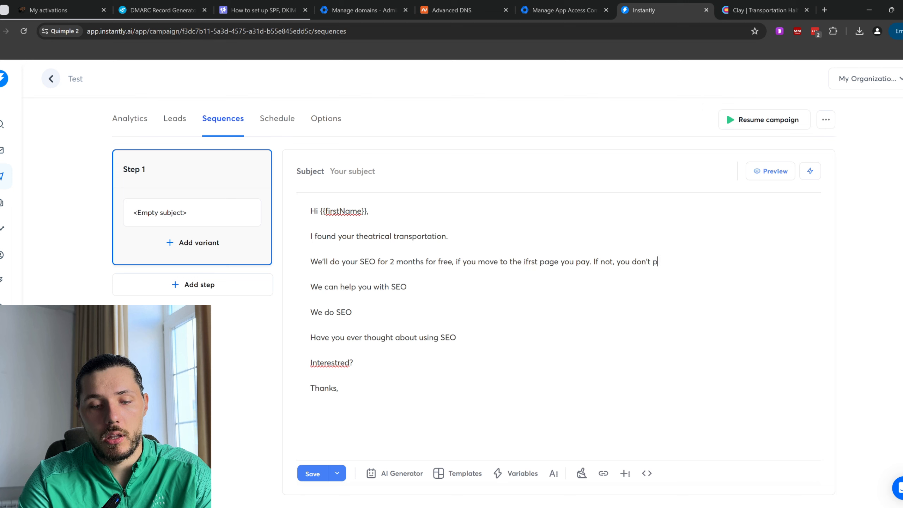
pyautogui.write('.')
pyautogui.press('Return')
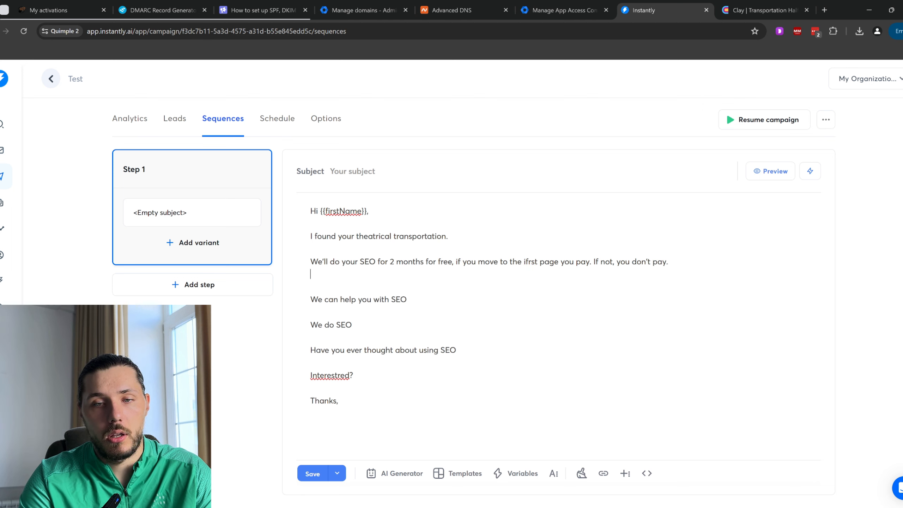
pyautogui.write('Willing to discuss?')
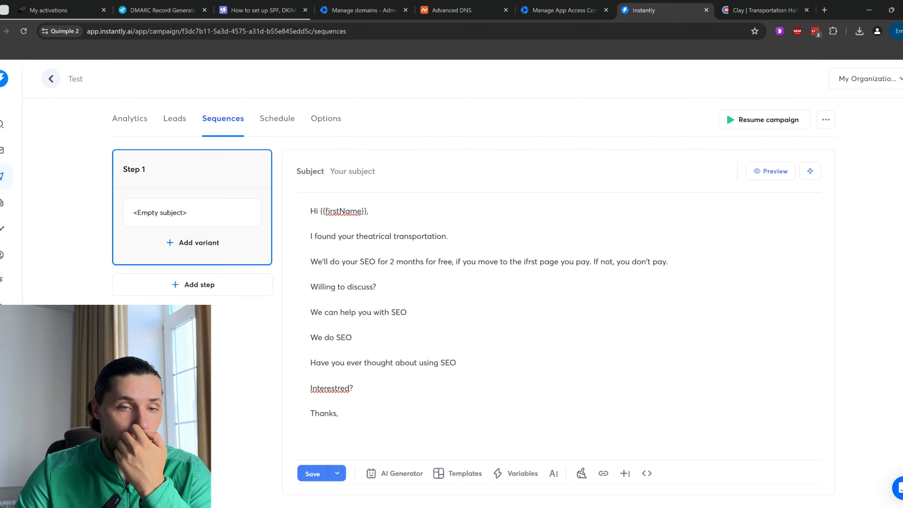
# - Delete the old SEO lines through 'Interestred?' and add the account signature variable below 'Thanks,'
pyautogui.moveTo(311, 299); pyautogui.dragTo(354, 389)
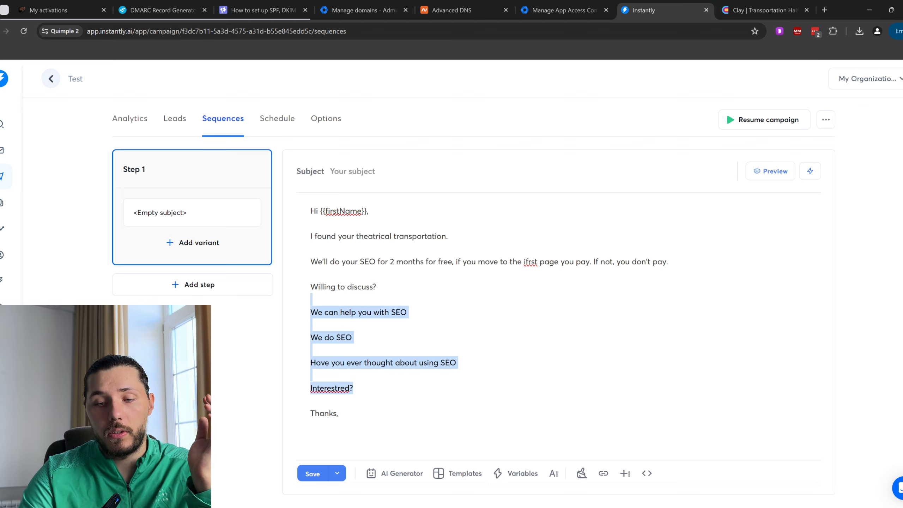
pyautogui.press('BackSpace')
pyautogui.press('BackSpace')
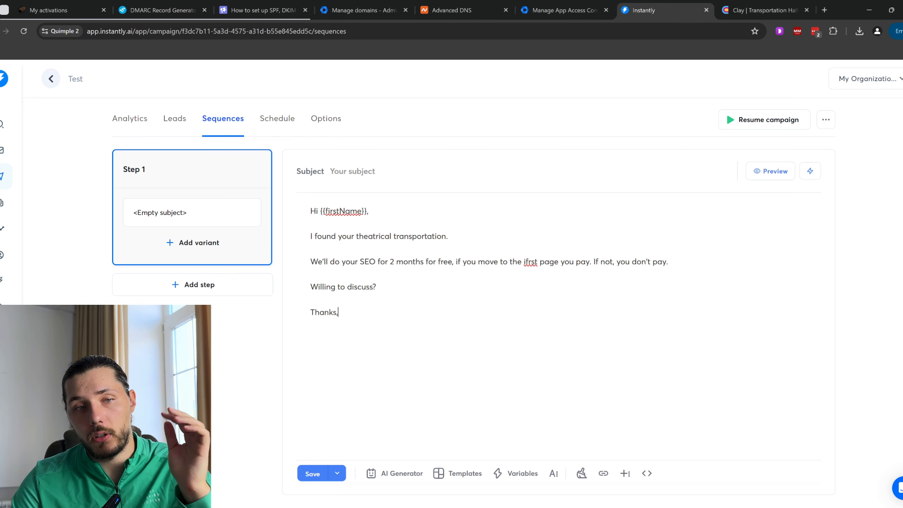
pyautogui.press('Return')
pyautogui.write('{sig')
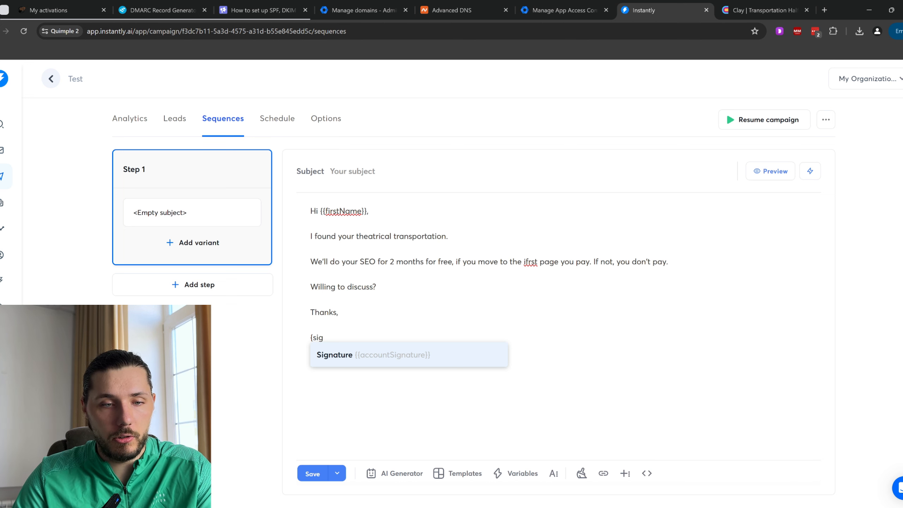
pyautogui.press('Return')
# - Save the sequence, preview the Test campaign's Step 1 email, then go to Email Accounts
pyautogui.click(312, 475)
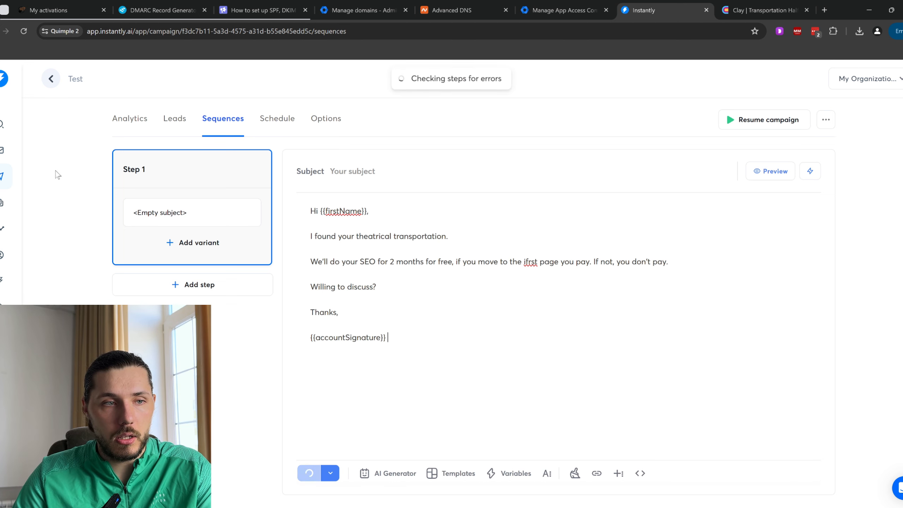
pyautogui.click(1, 156)
pyautogui.click(2, 176)
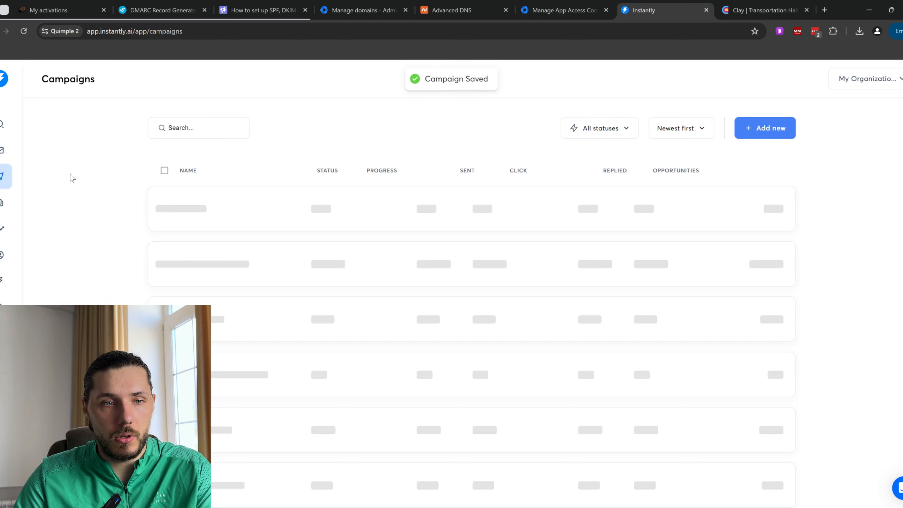
pyautogui.click(209, 206)
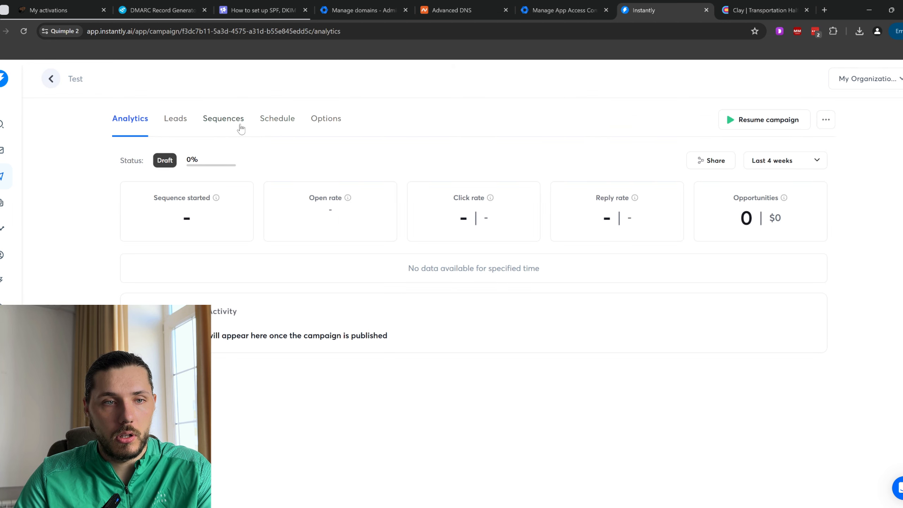
pyautogui.click(218, 119)
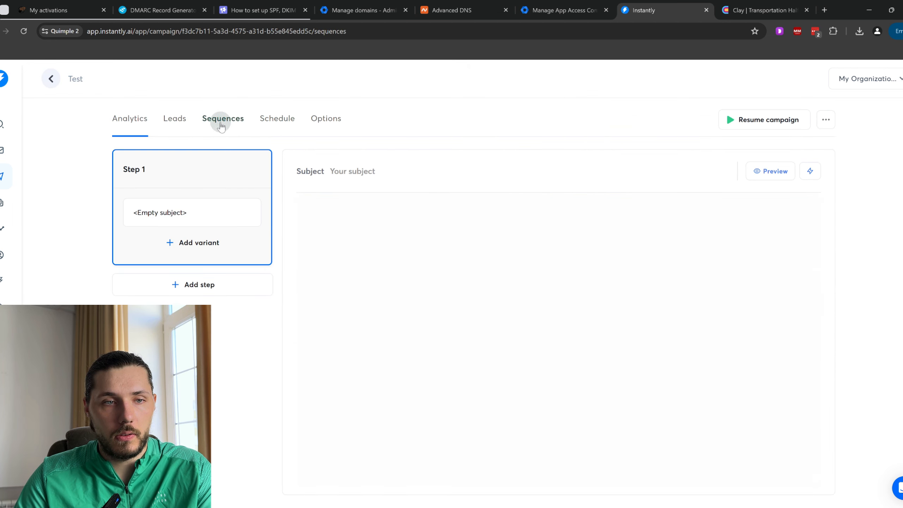
pyautogui.click(773, 172)
pyautogui.click(815, 224)
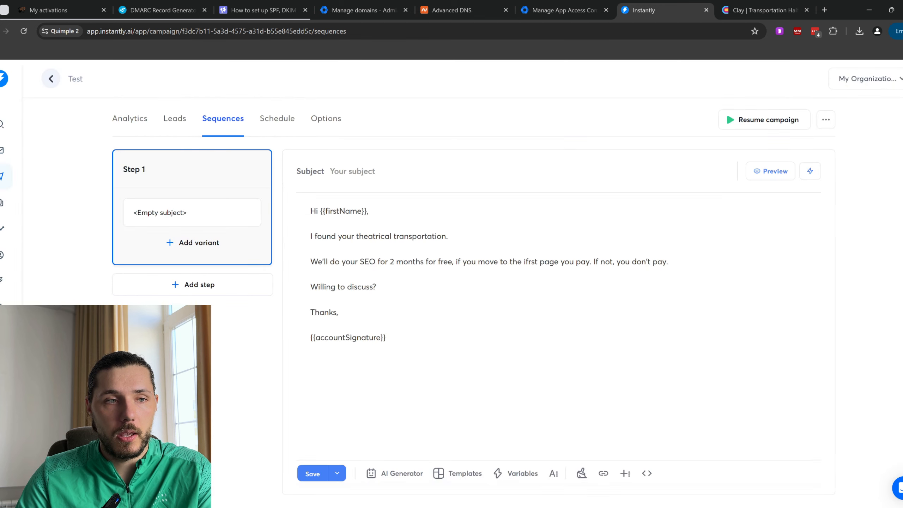
pyautogui.click(2, 150)
# - Set the account signature to the sender's name plus 'best youtuber in the world' and save it
pyautogui.click(196, 201)
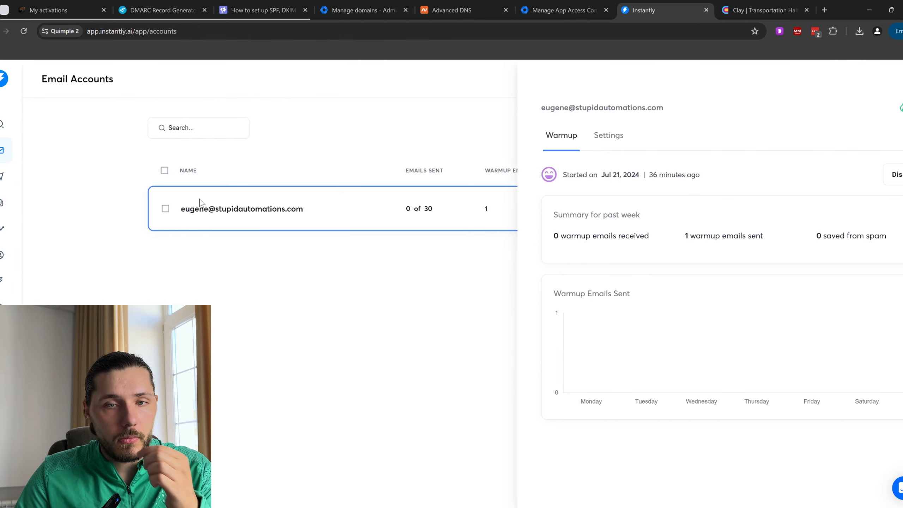
pyautogui.click(542, 135)
pyautogui.click(569, 301)
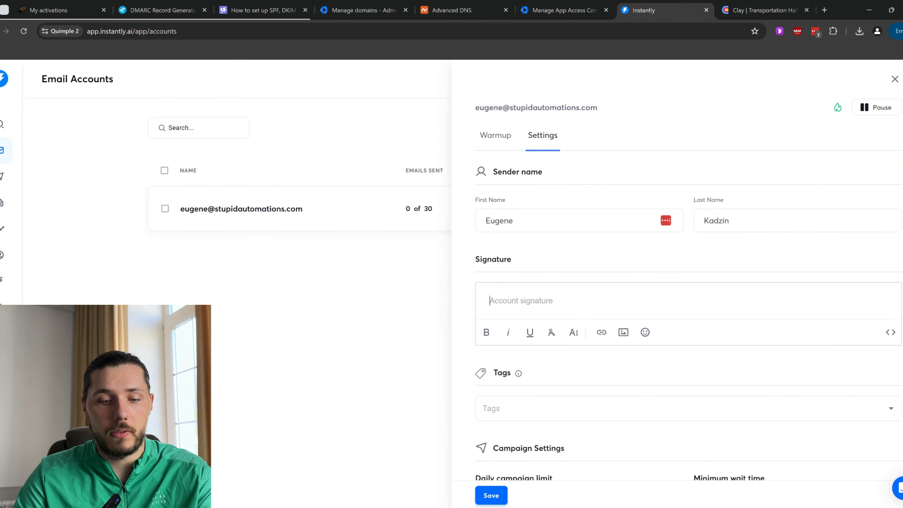
pyautogui.write('Eugene Kadzin')
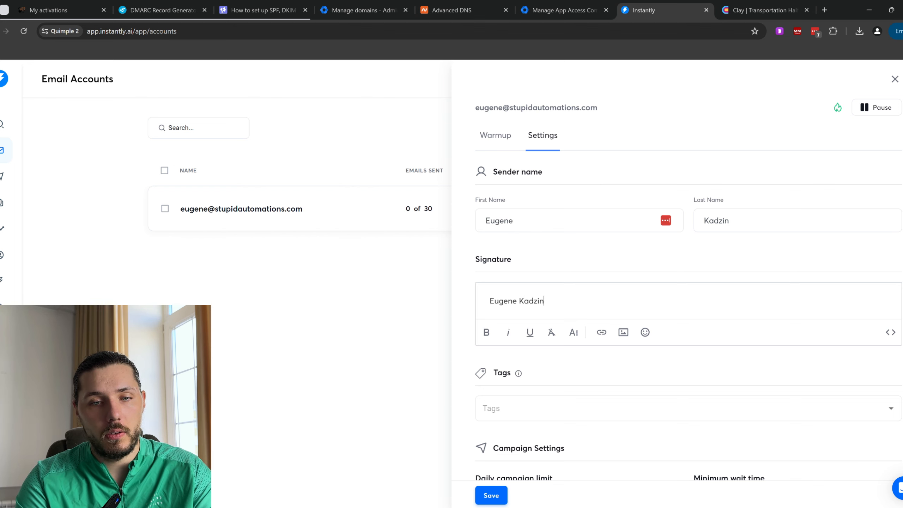
pyautogui.press('Return')
pyautogui.write('best ')
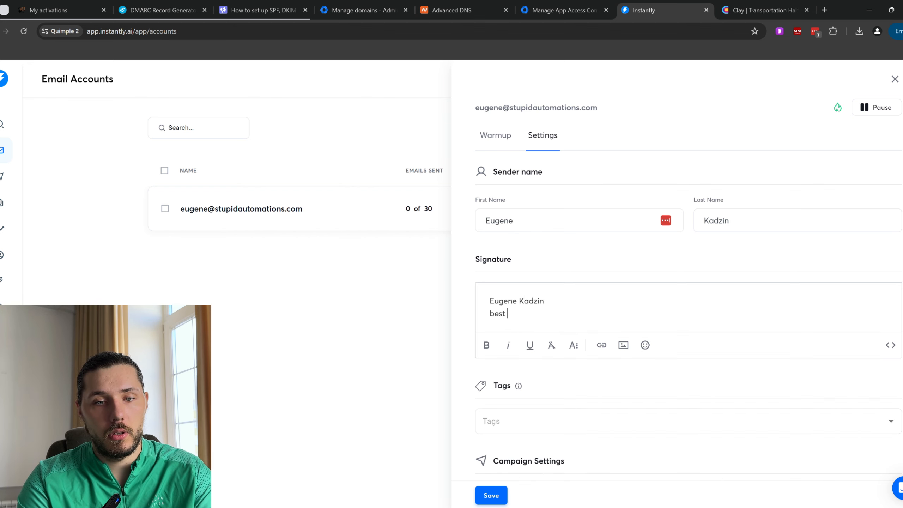
pyautogui.write('youtube')
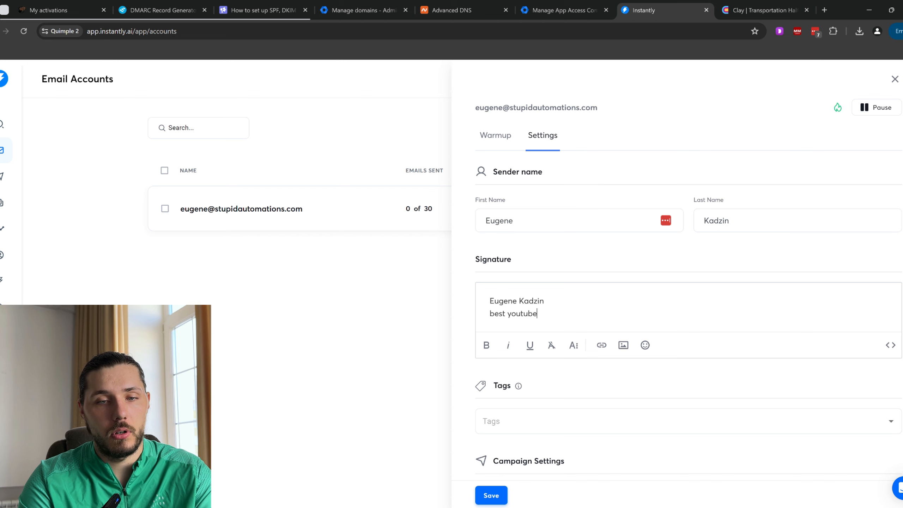
pyautogui.write('r in the world')
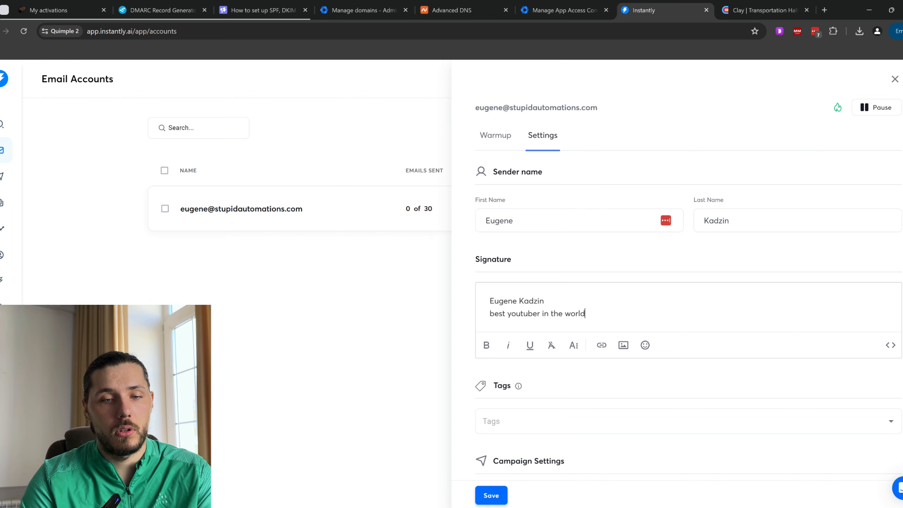
pyautogui.click(490, 494)
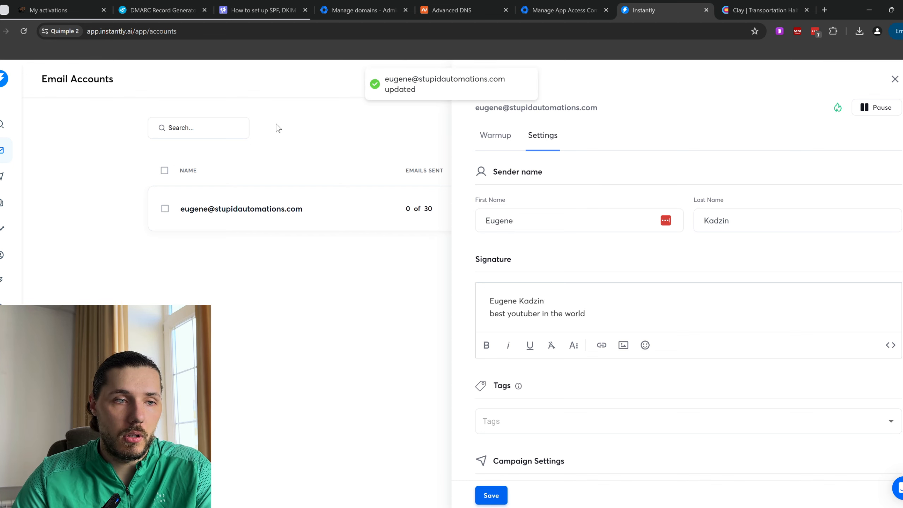
# - Close the account settings panel and open the Campaigns list
pyautogui.click(5, 173)
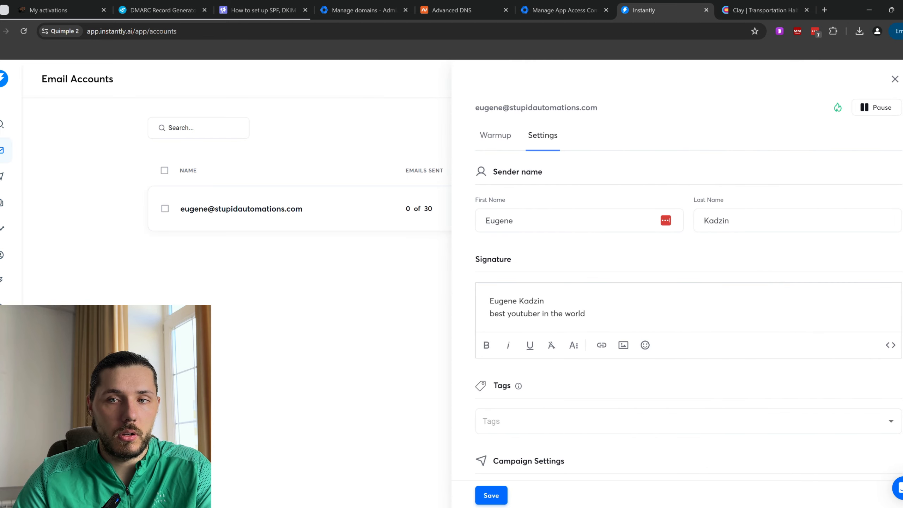
pyautogui.click(895, 80)
pyautogui.click(3, 176)
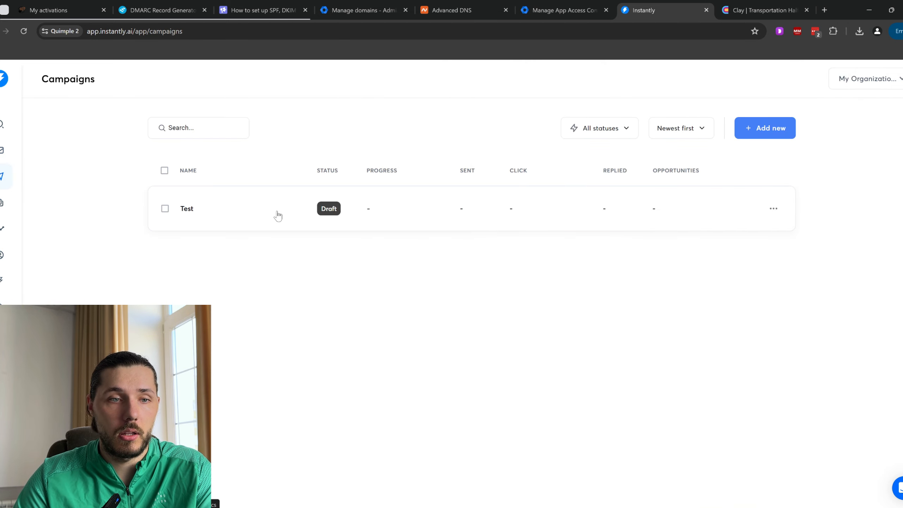
# - Open the Test campaign's Step 1 email and inspect its preview with sample lead data
pyautogui.click(274, 209)
pyautogui.click(226, 120)
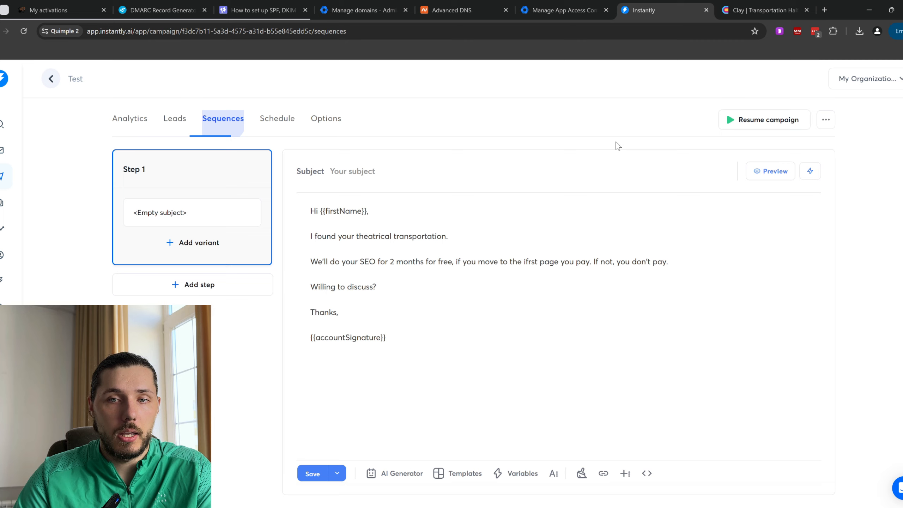
pyautogui.click(755, 172)
pyautogui.moveTo(342, 315); pyautogui.dragTo(412, 344)
pyautogui.click(690, 308)
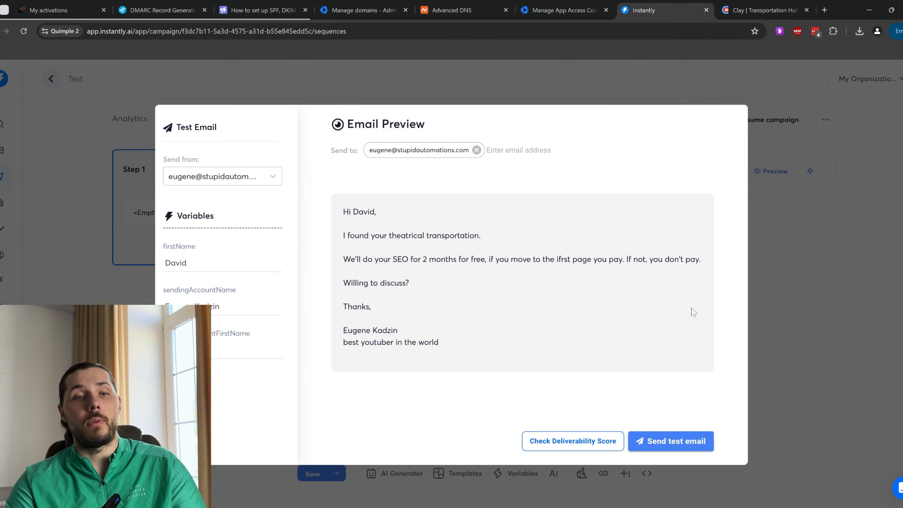
pyautogui.moveTo(341, 211)
pyautogui.mouseDown()
pyautogui.moveTo(469, 331)
pyautogui.moveTo(386, 283)
pyautogui.moveTo(354, 212)
pyautogui.moveTo(342, 211)
pyautogui.mouseUp()
pyautogui.click(478, 298)
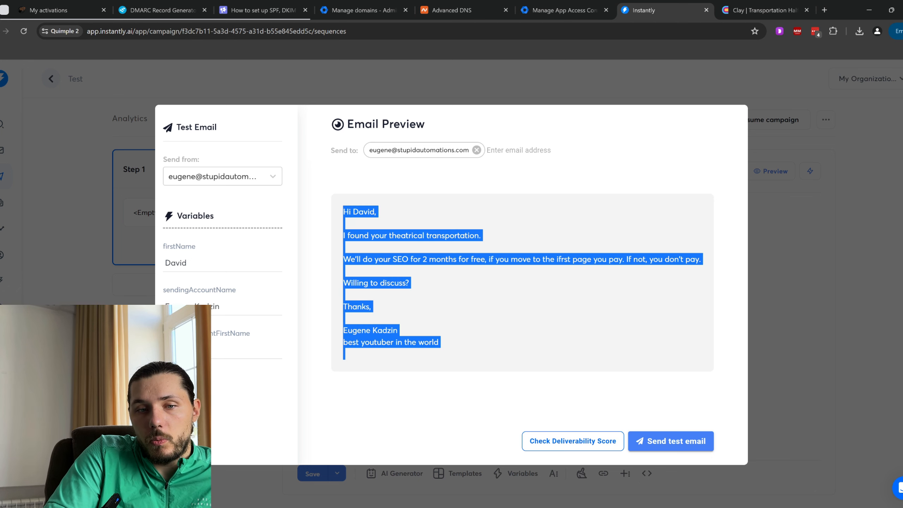
pyautogui.click(826, 237)
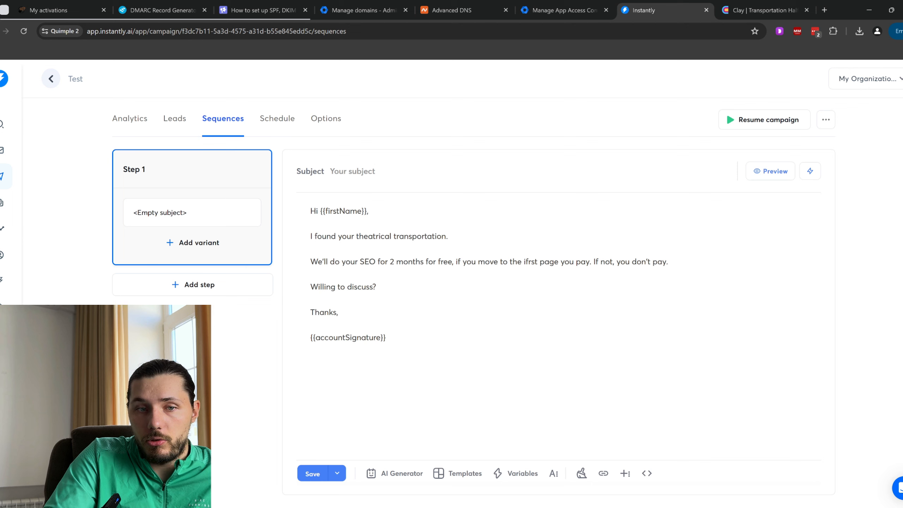
# - Highlight the SEO offer sentence in the email editor to review it
pyautogui.moveTo(326, 261); pyautogui.dragTo(668, 262)
pyautogui.moveTo(310, 261); pyautogui.dragTo(668, 261)
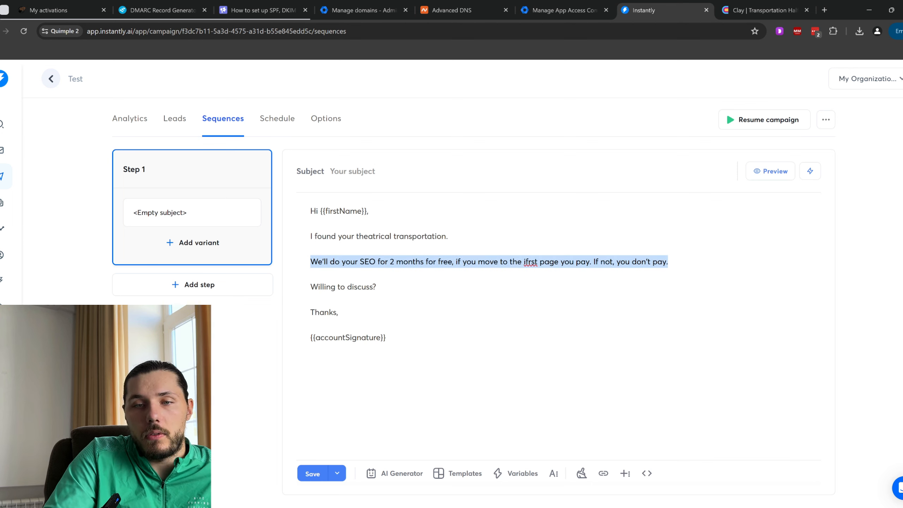
pyautogui.click(448, 237)
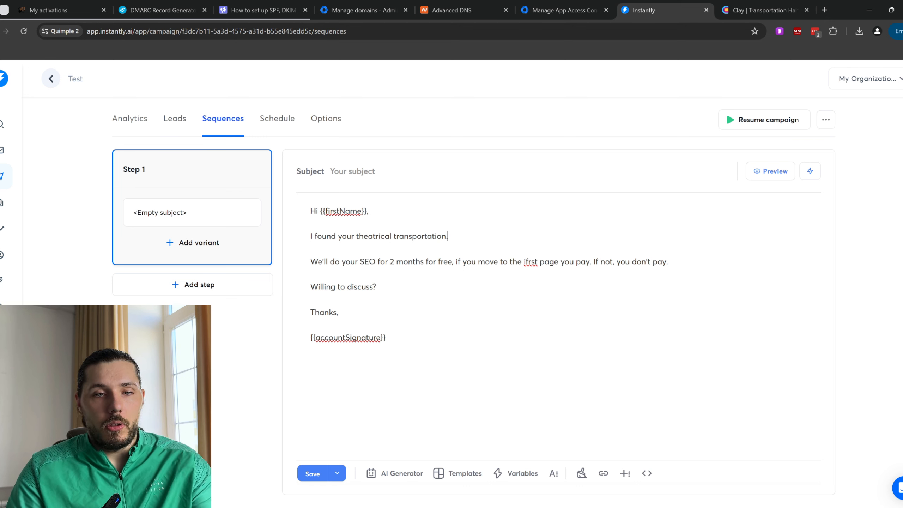
# - Replace 'theatrical transportation' with {{lastName}}, preview it, and remove the stray space before the period
pyautogui.moveTo(356, 236); pyautogui.dragTo(446, 236)
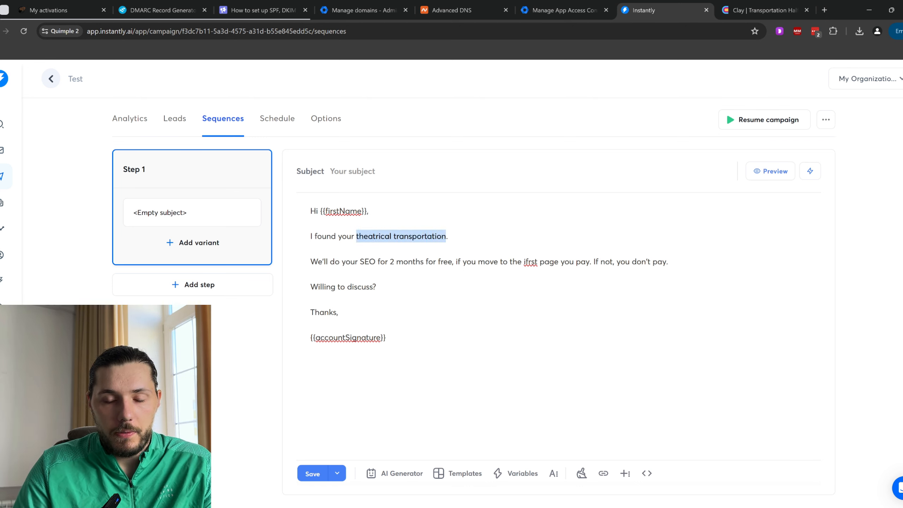
pyautogui.press('BackSpace')
pyautogui.write('{.')
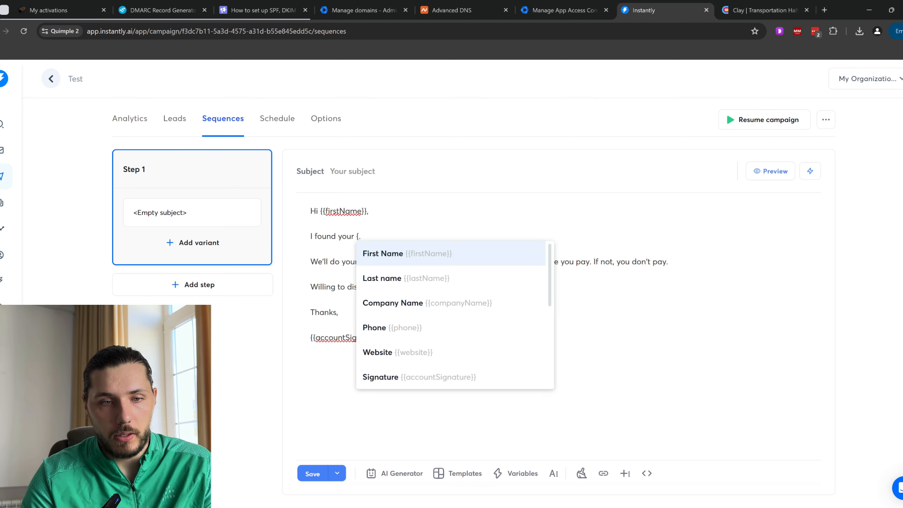
pyautogui.click(427, 278)
pyautogui.click(773, 175)
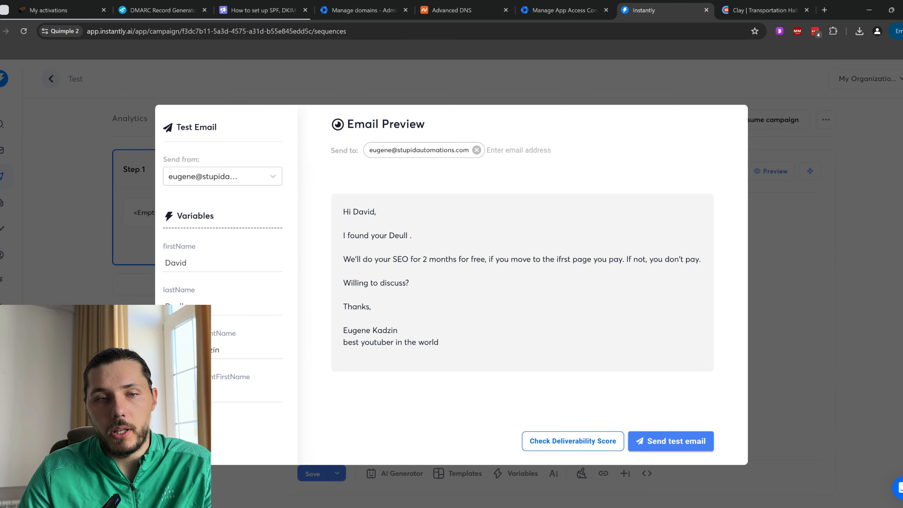
pyautogui.press('Escape')
pyautogui.moveTo(362, 236); pyautogui.dragTo(385, 236)
pyautogui.click(407, 236)
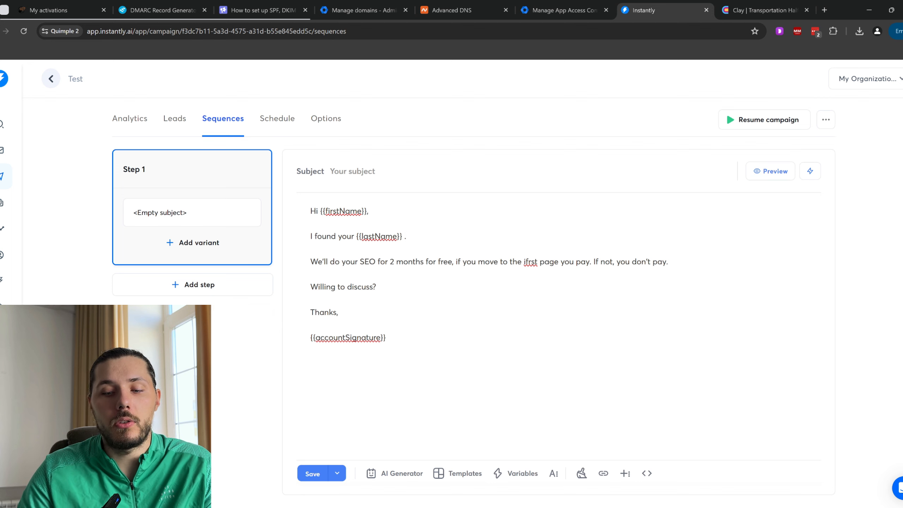
pyautogui.press('BackSpace')
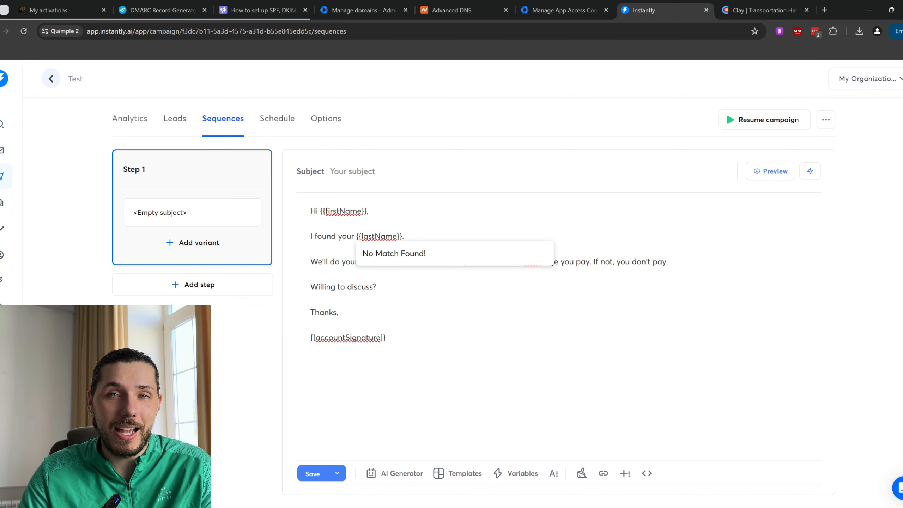
pyautogui.click(668, 262)
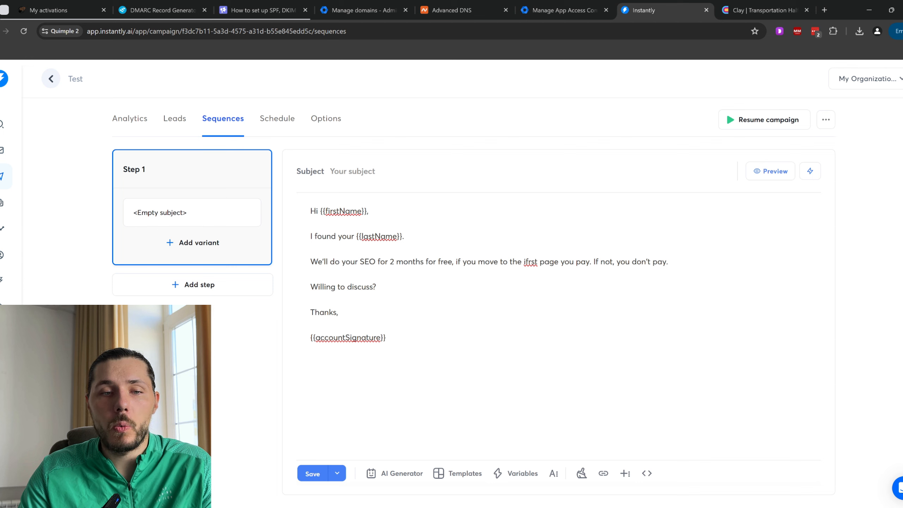
# - Review the 'Willing to discuss?' line and the {{lastName}} placeholder
pyautogui.moveTo(310, 287); pyautogui.dragTo(377, 287)
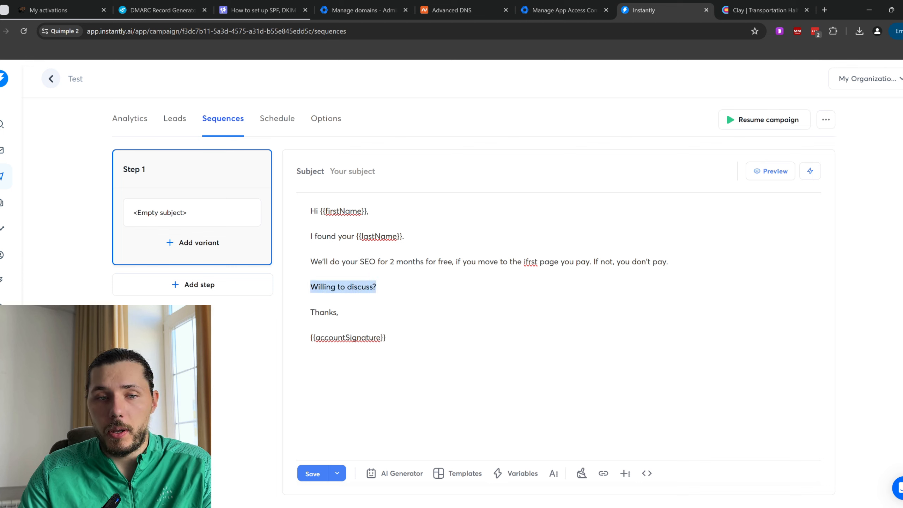
pyautogui.moveTo(357, 237)
pyautogui.mouseDown()
pyautogui.moveTo(400, 237)
pyautogui.moveTo(310, 237)
pyautogui.moveTo(356, 236)
pyautogui.mouseUp()
pyautogui.click(405, 236)
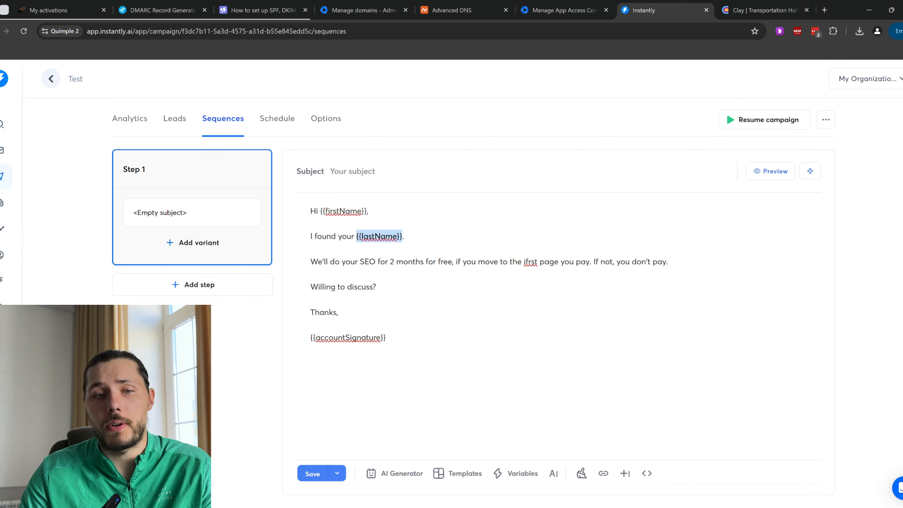
pyautogui.moveTo(376, 287); pyautogui.dragTo(310, 287)
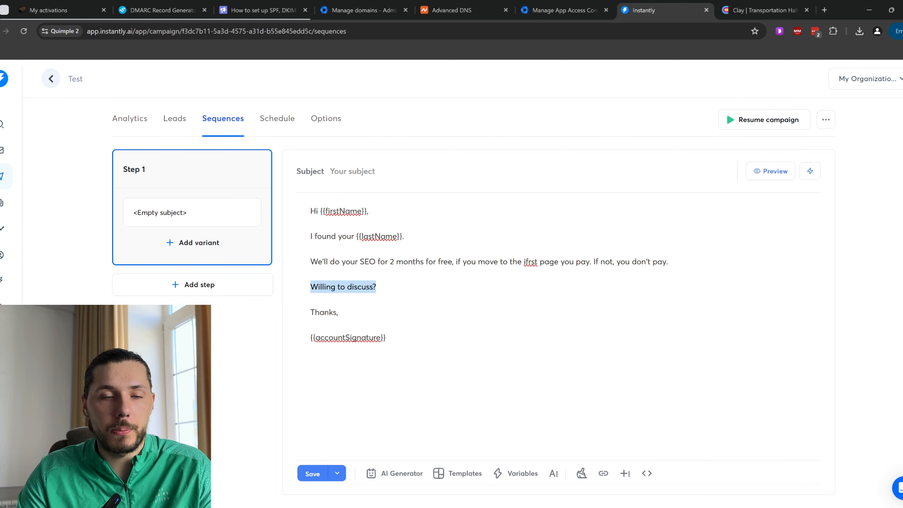
pyautogui.click(311, 286)
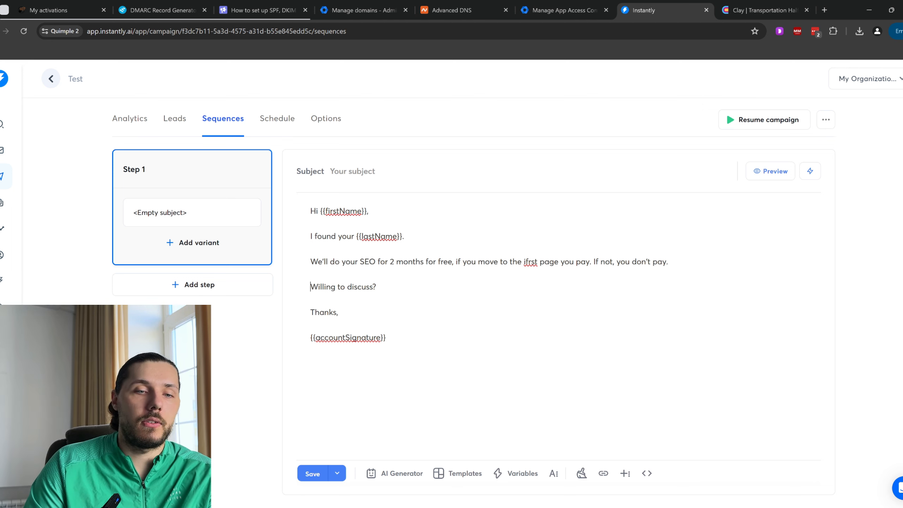
pyautogui.write('{{')
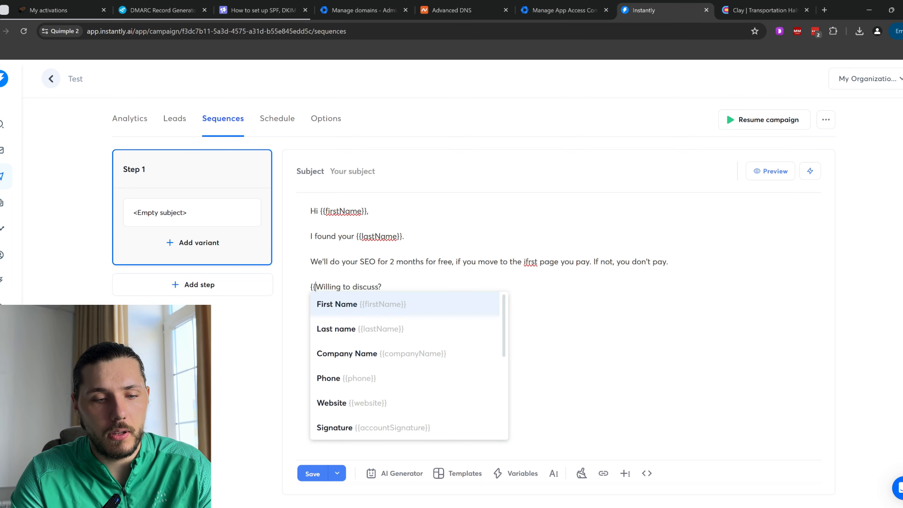
pyautogui.write('RANDOM')
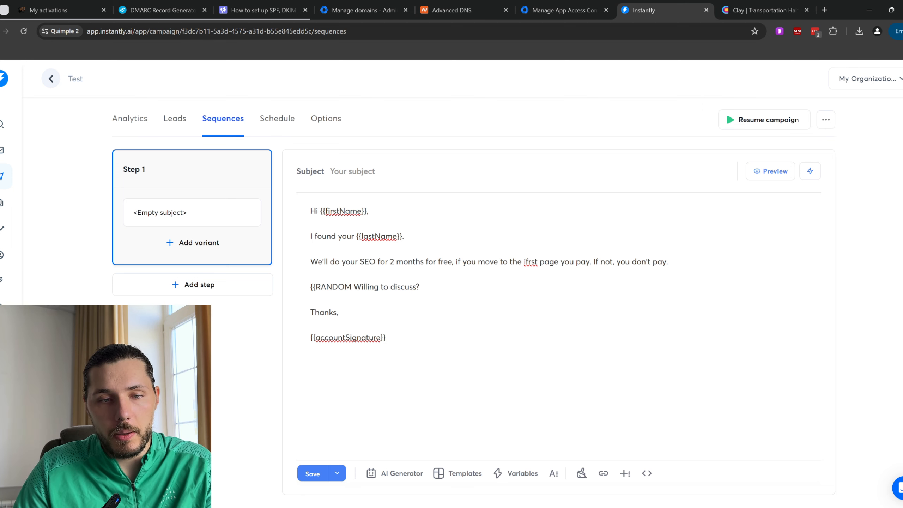
pyautogui.moveTo(313, 287); pyautogui.dragTo(412, 287)
pyautogui.click(420, 287)
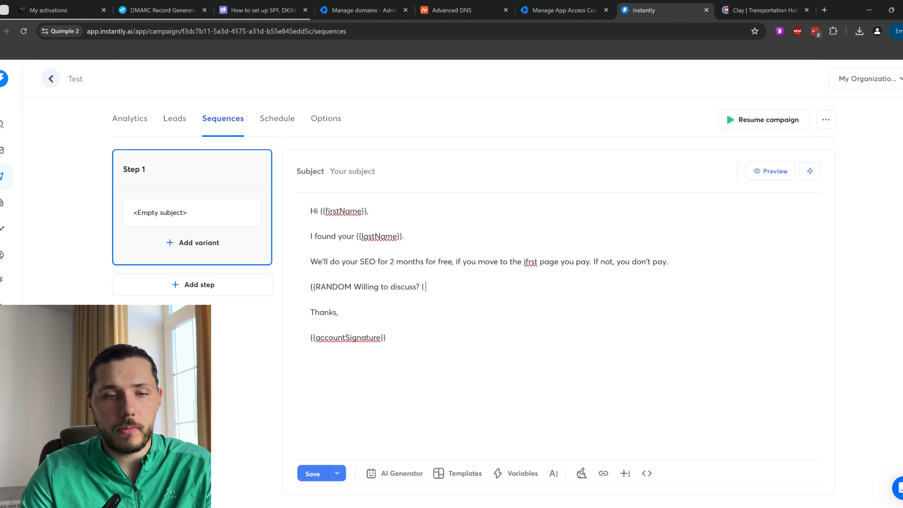
pyautogui.write('| wANT TO')
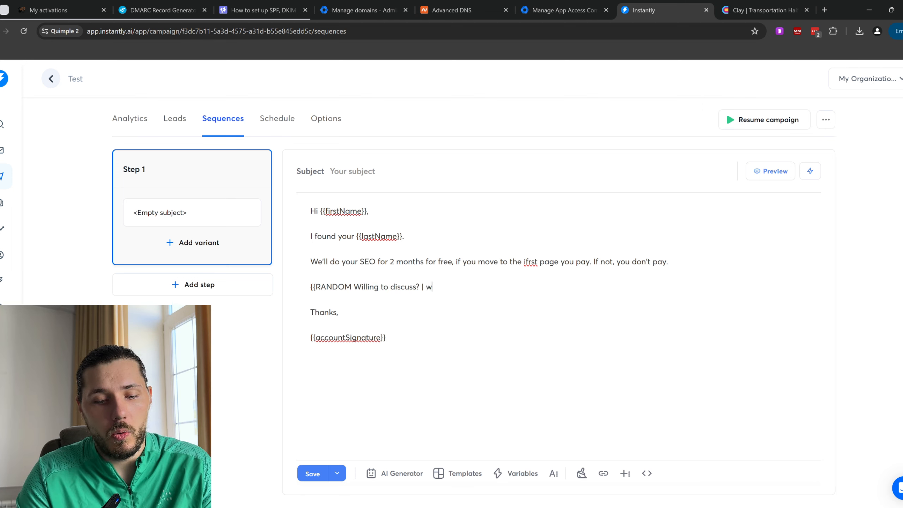
pyautogui.press('BackSpace')
pyautogui.press('BackSpace')
pyautogui.press('BackSpace')
pyautogui.press('BackSpace')
pyautogui.press('BackSpace')
pyautogui.press('BackSpace')
pyautogui.press('BackSpace')
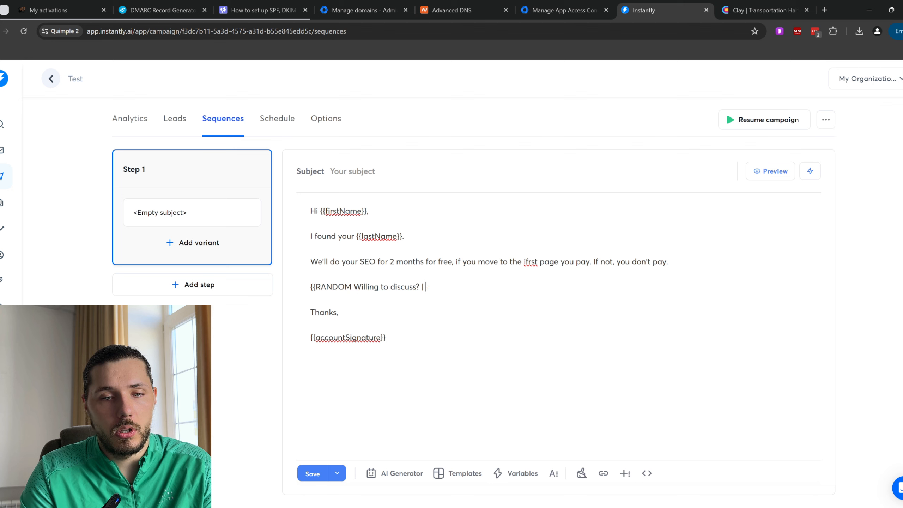
pyautogui.write('Want to learn more')
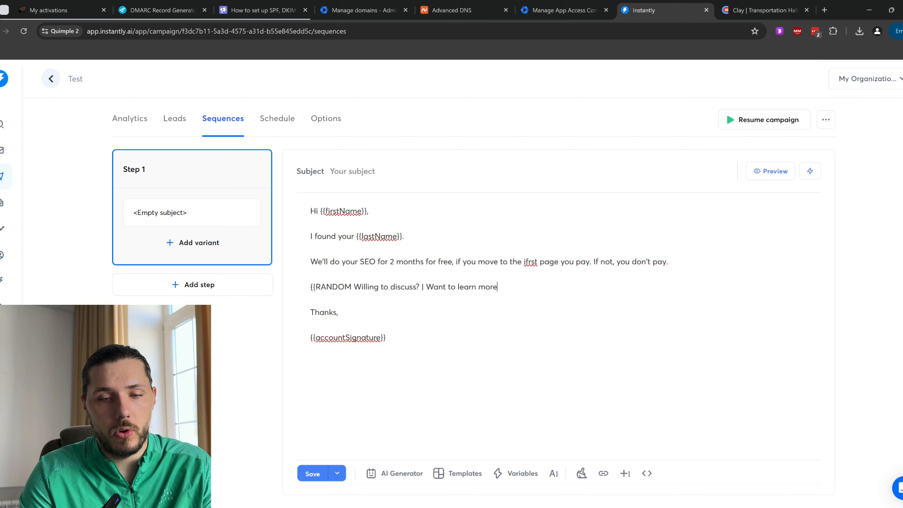
pyautogui.write('? | I')
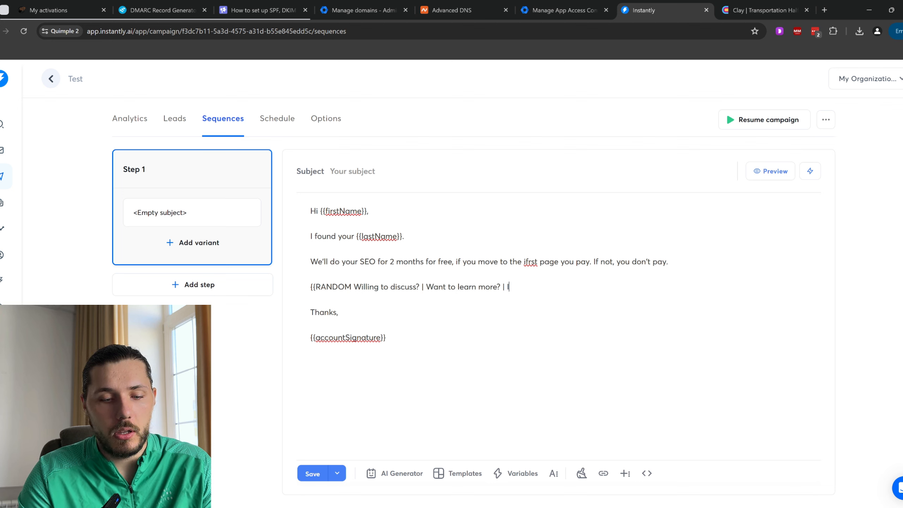
pyautogui.write('nterseted?}')
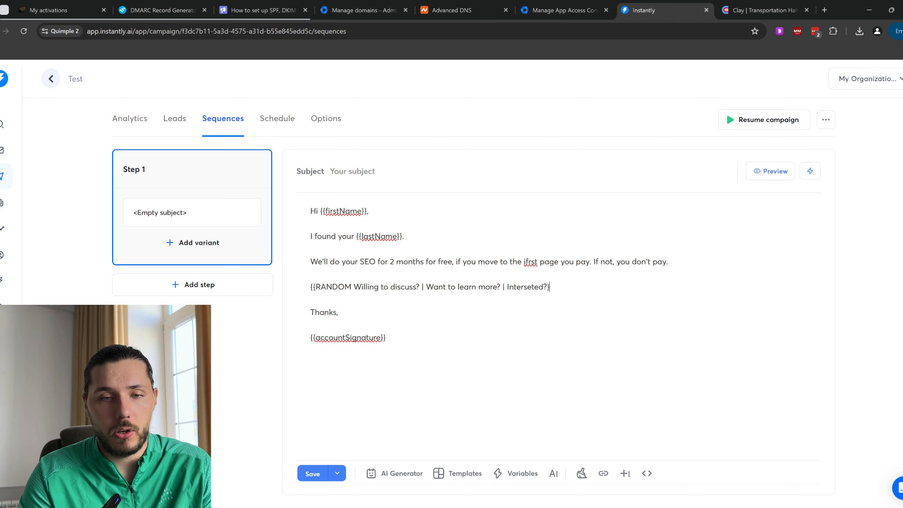
pyautogui.write('}')
pyautogui.click(790, 171)
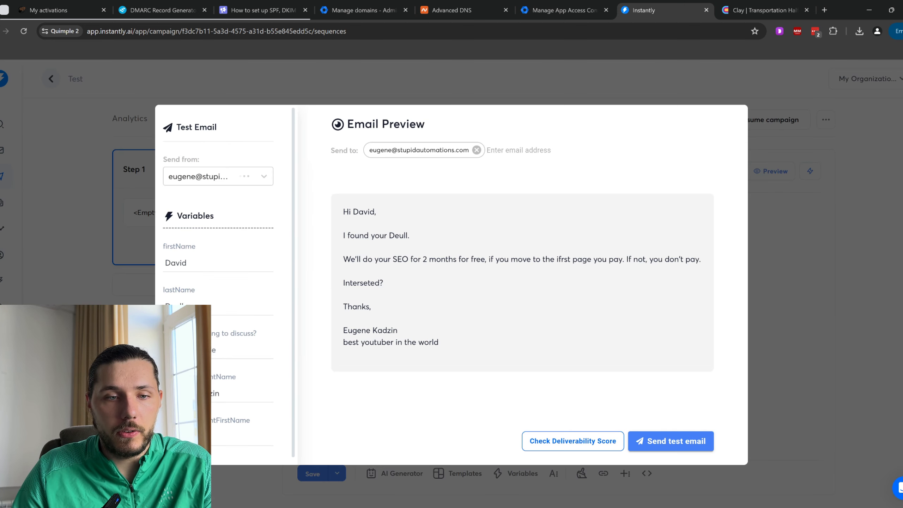
pyautogui.press('Escape')
pyautogui.click(770, 171)
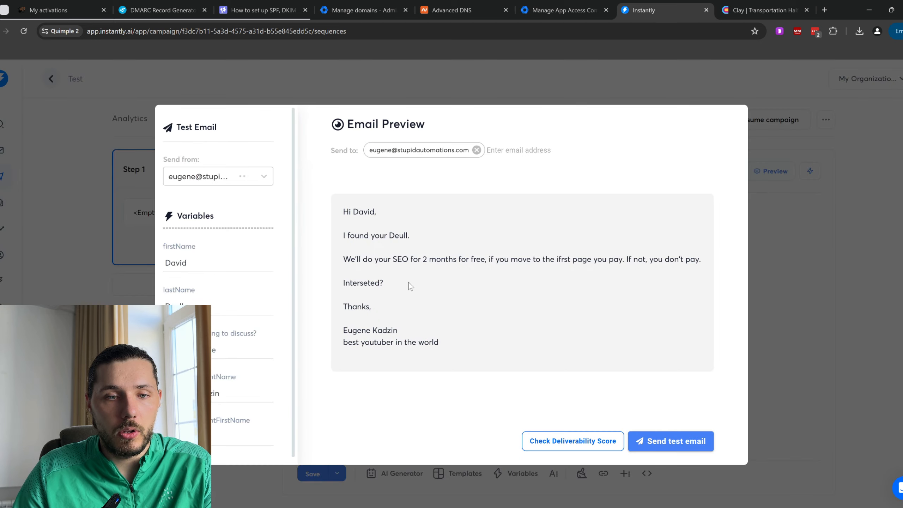
pyautogui.click(761, 175)
pyautogui.click(759, 174)
pyautogui.click(874, 253)
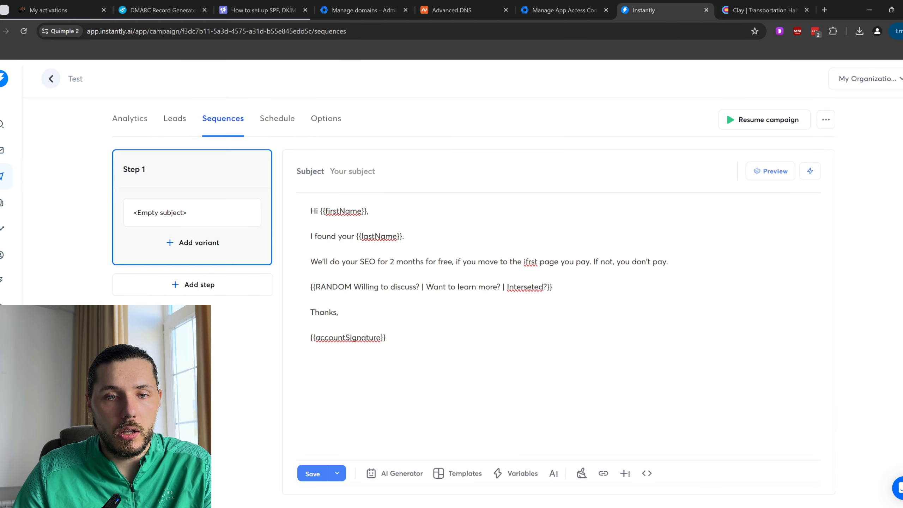
pyautogui.click(768, 174)
pyautogui.moveTo(350, 283); pyautogui.dragTo(450, 284)
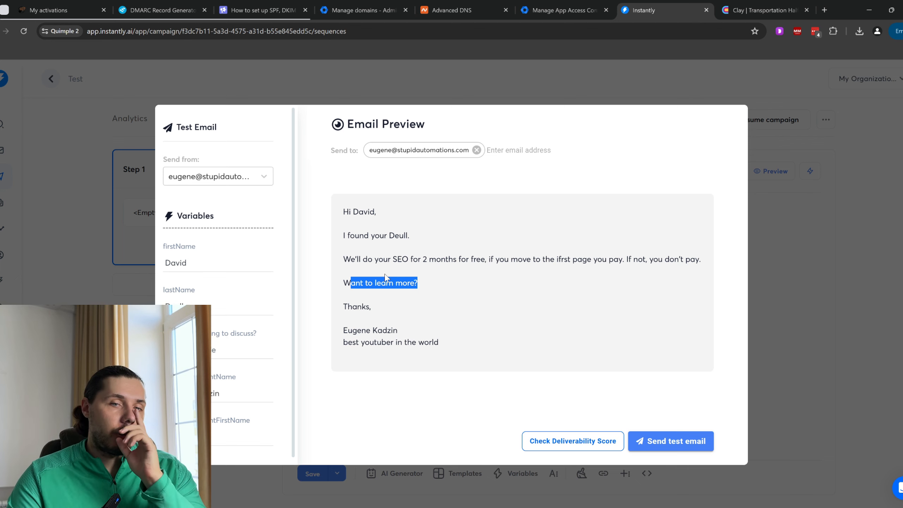
pyautogui.click(817, 244)
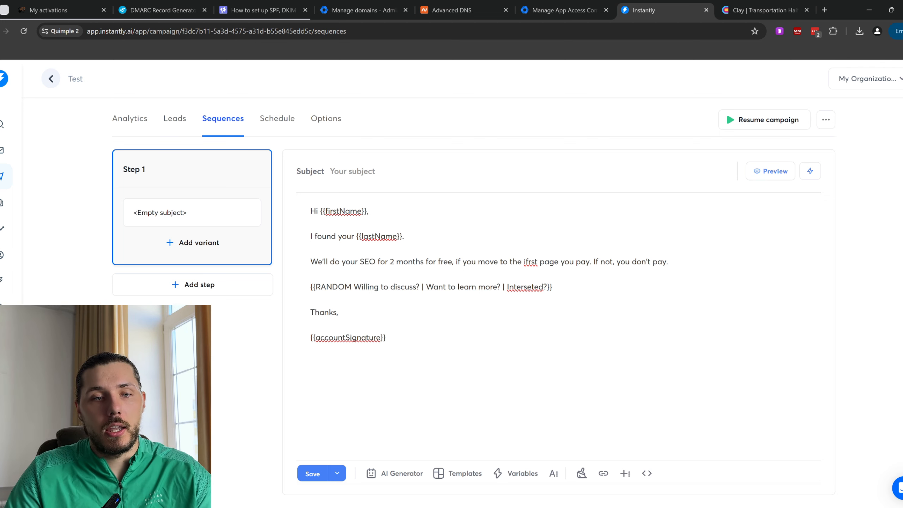
# - Rewrite 'for free' in the offer line as {{RANDOM for free | without paying | with no cost}}
pyautogui.moveTo(354, 287); pyautogui.dragTo(443, 287)
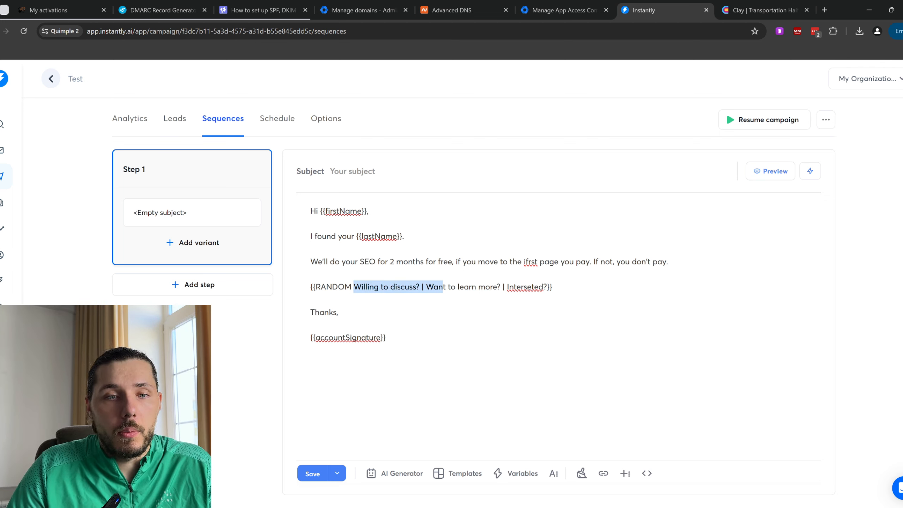
pyautogui.click(373, 287)
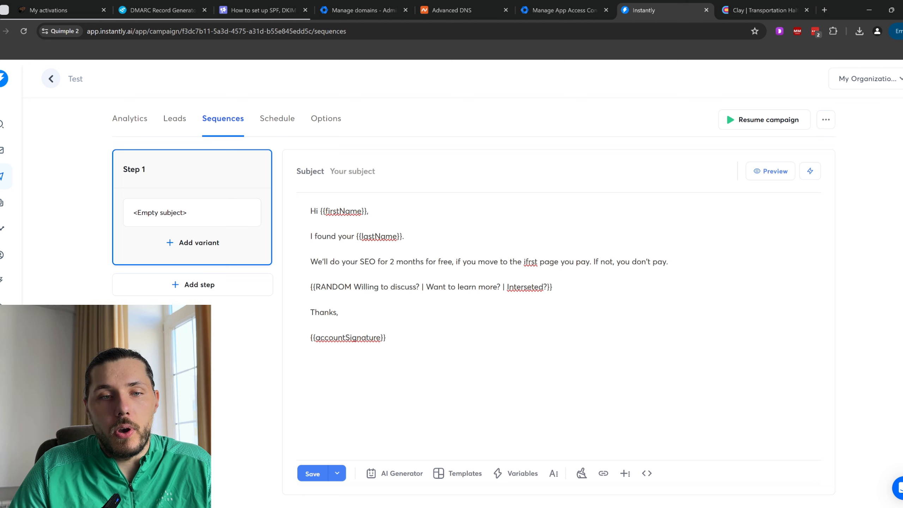
pyautogui.moveTo(553, 287); pyautogui.dragTo(428, 262)
pyautogui.click(433, 261)
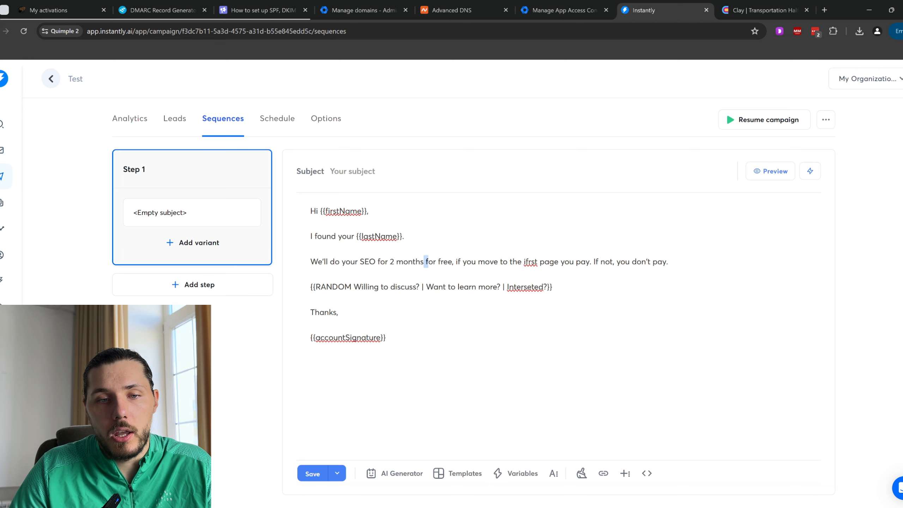
pyautogui.click(425, 262)
pyautogui.moveTo(310, 286); pyautogui.dragTo(351, 287)
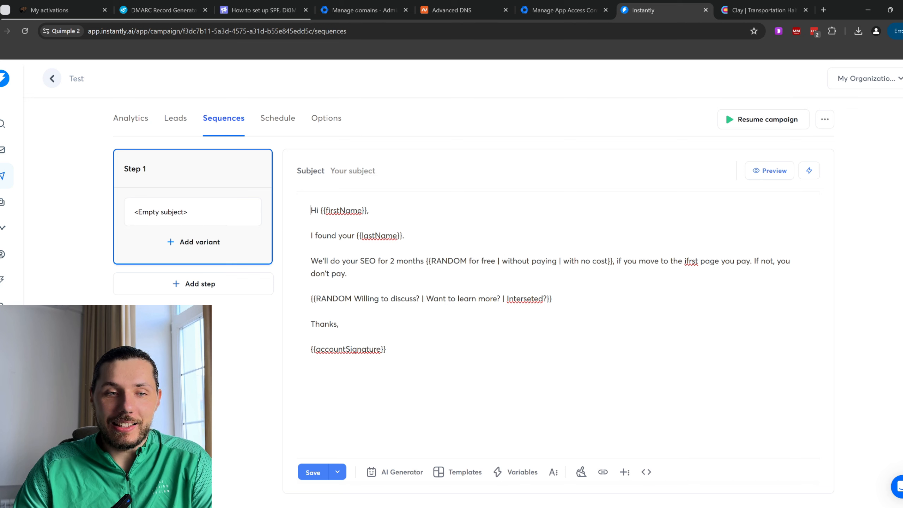
pyautogui.moveTo(311, 298); pyautogui.dragTo(553, 299)
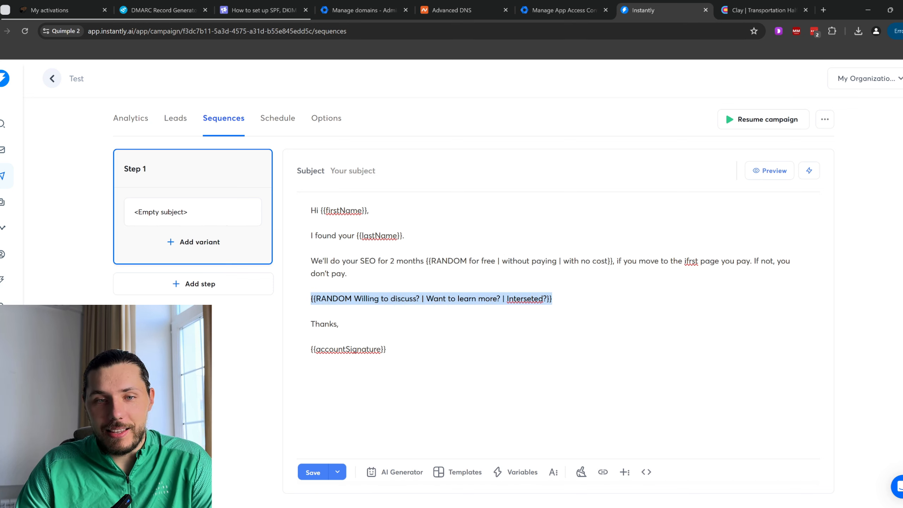
pyautogui.moveTo(426, 260); pyautogui.dragTo(605, 261)
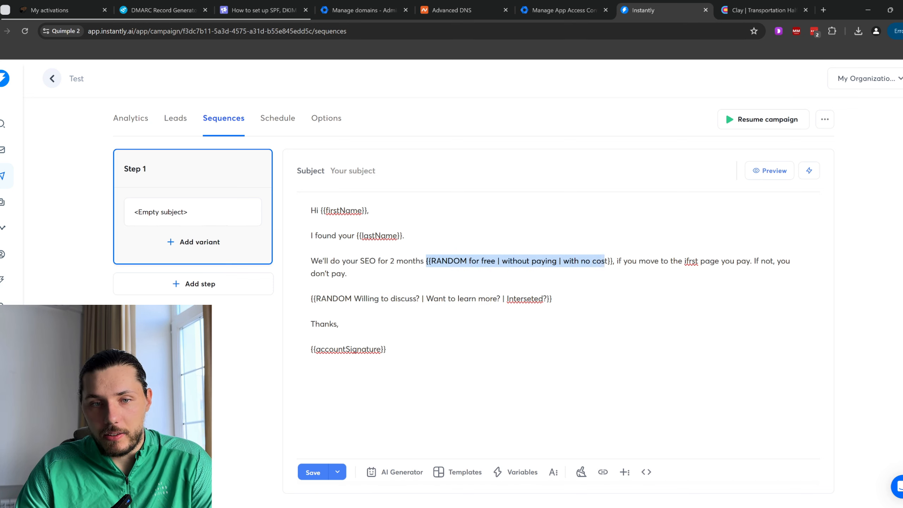
pyautogui.click(479, 261)
pyautogui.moveTo(468, 261); pyautogui.dragTo(536, 261)
pyautogui.click(572, 259)
# - Preview the email repeatedly to see rotated variants, ending on 'with no cost'
pyautogui.click(782, 171)
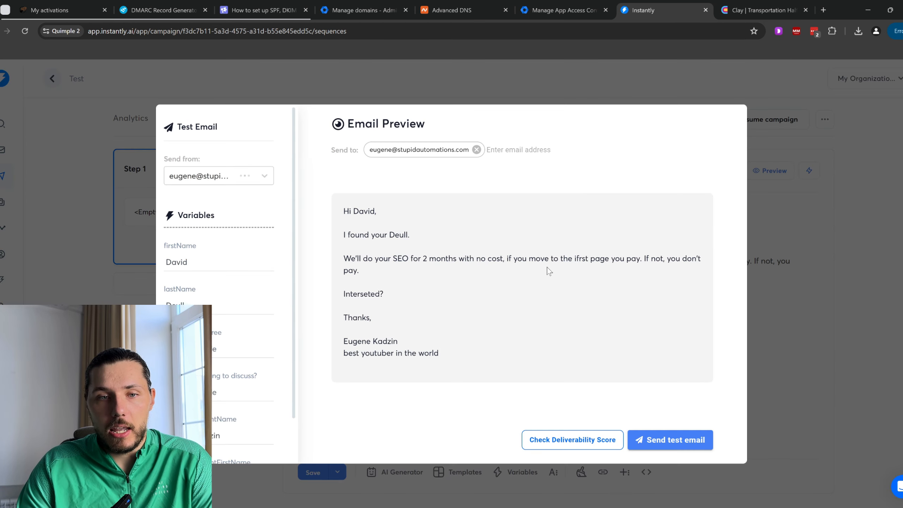
pyautogui.click(774, 167)
pyautogui.click(773, 167)
pyautogui.moveTo(469, 258); pyautogui.dragTo(508, 258)
pyautogui.moveTo(350, 294); pyautogui.dragTo(394, 294)
pyautogui.click(393, 294)
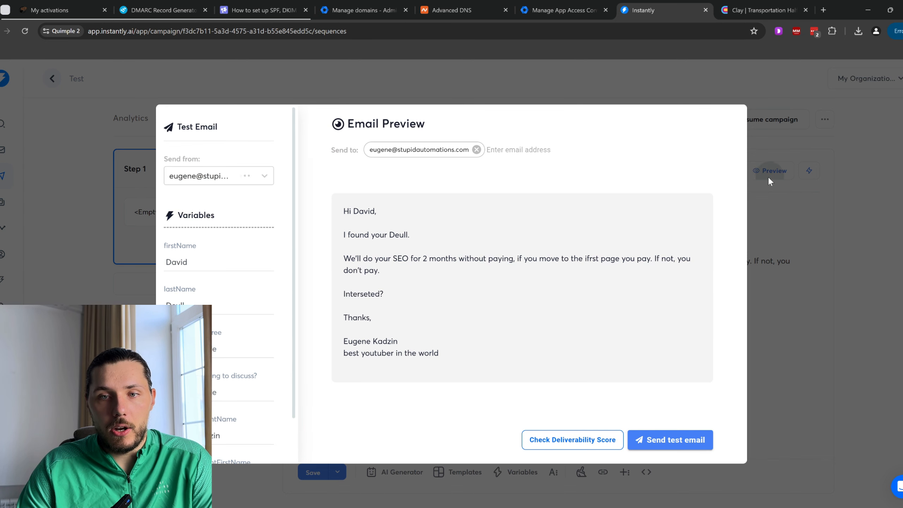
pyautogui.moveTo(358, 294); pyautogui.dragTo(428, 296)
pyautogui.click(891, 211)
pyautogui.click(763, 173)
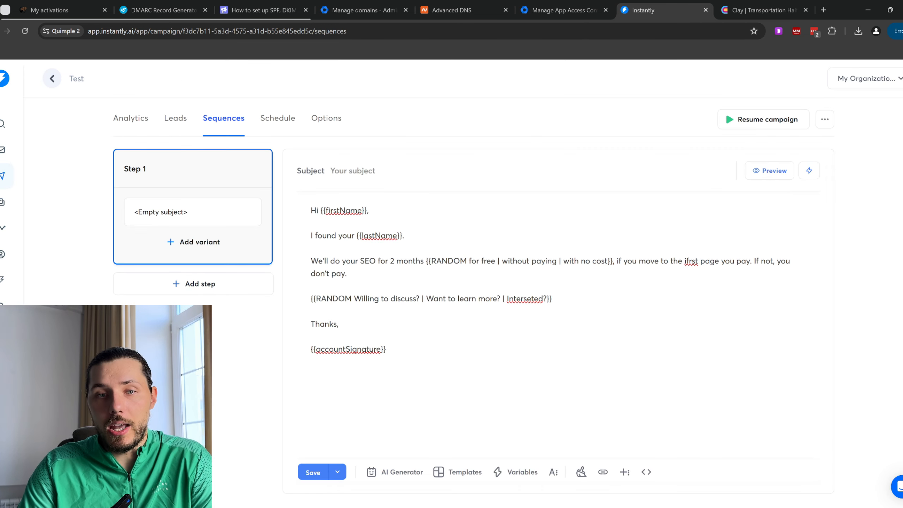
# - Review the Step 1 body: both RANDOM spintax lines and the {{lastName}} variable
pyautogui.moveTo(484, 262); pyautogui.dragTo(462, 274)
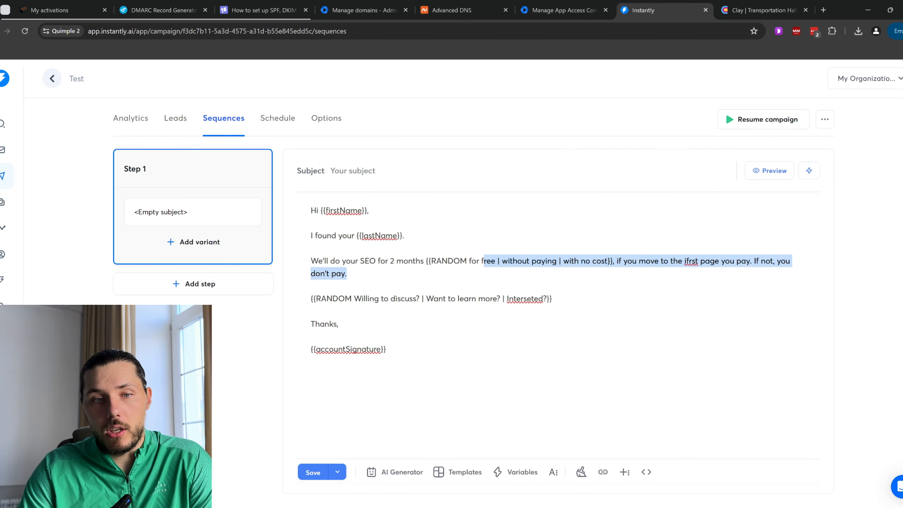
pyautogui.moveTo(413, 298); pyautogui.dragTo(425, 299)
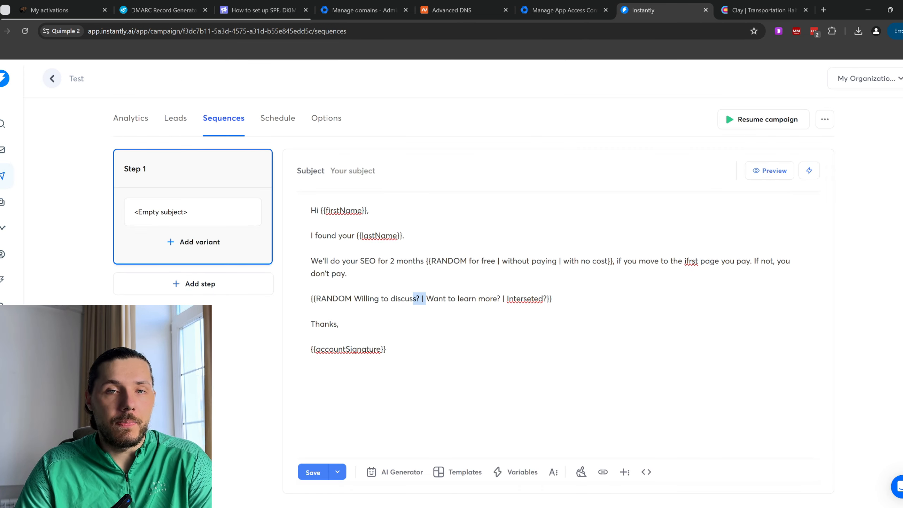
pyautogui.moveTo(357, 236); pyautogui.dragTo(404, 236)
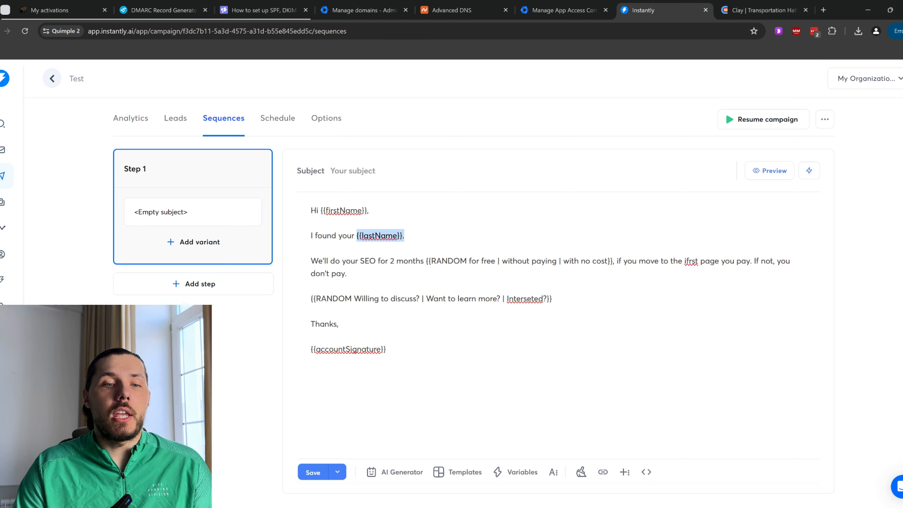
pyautogui.moveTo(310, 261); pyautogui.dragTo(391, 356)
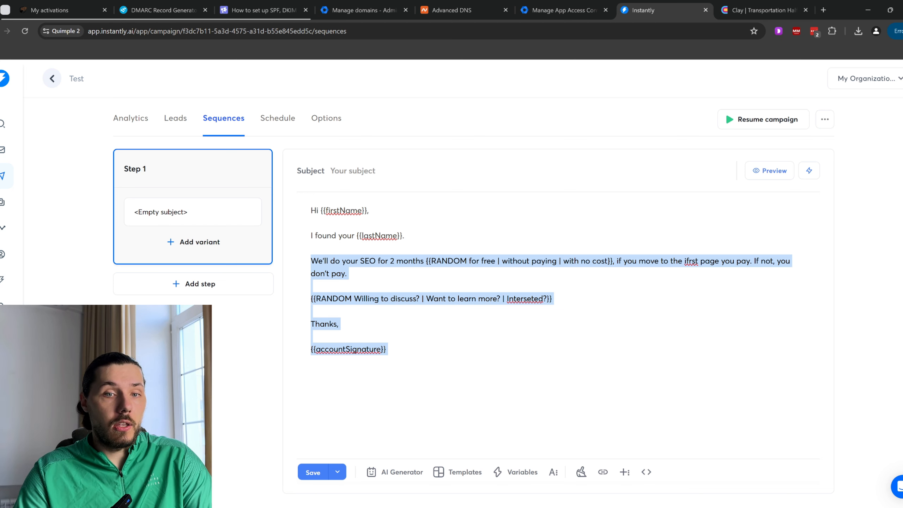
pyautogui.click(516, 298)
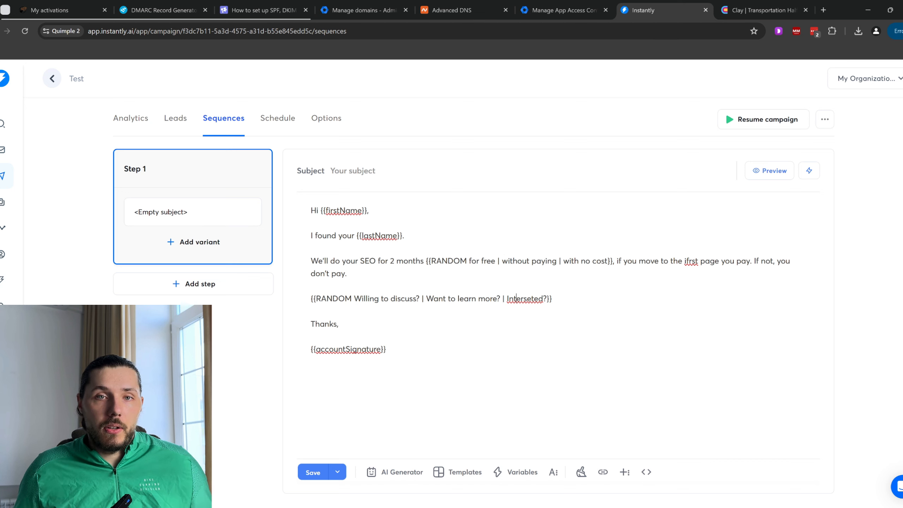
# - Reload the Manage domains list to see each domain's Gmail activation status
pyautogui.click(544, 5)
pyautogui.click(362, 10)
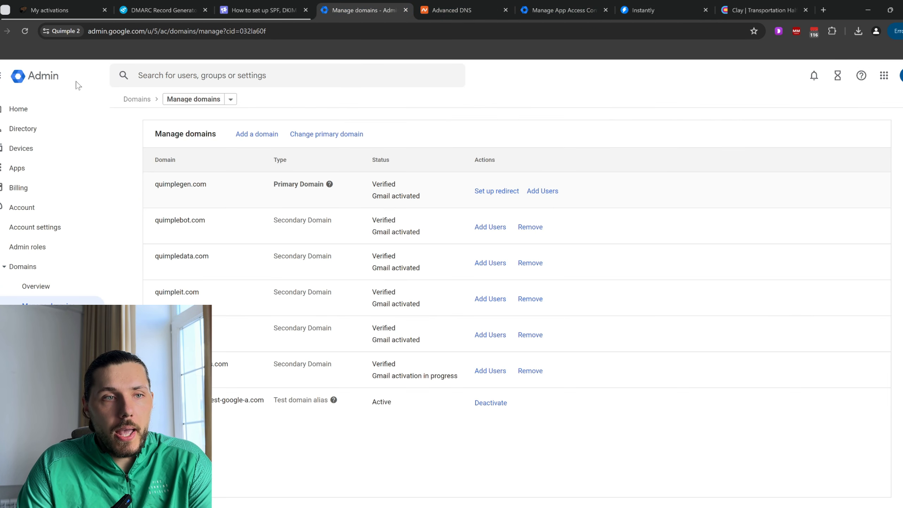
pyautogui.click(26, 31)
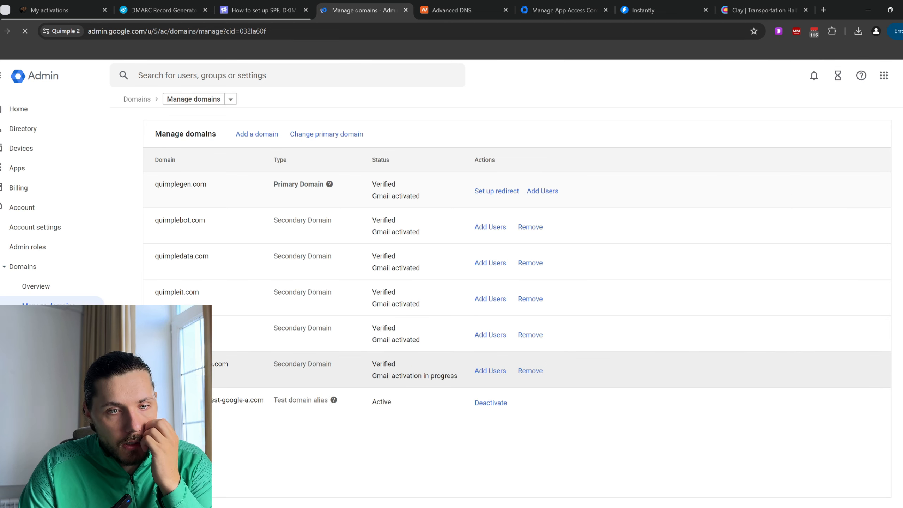
pyautogui.moveTo(376, 382); pyautogui.dragTo(467, 384)
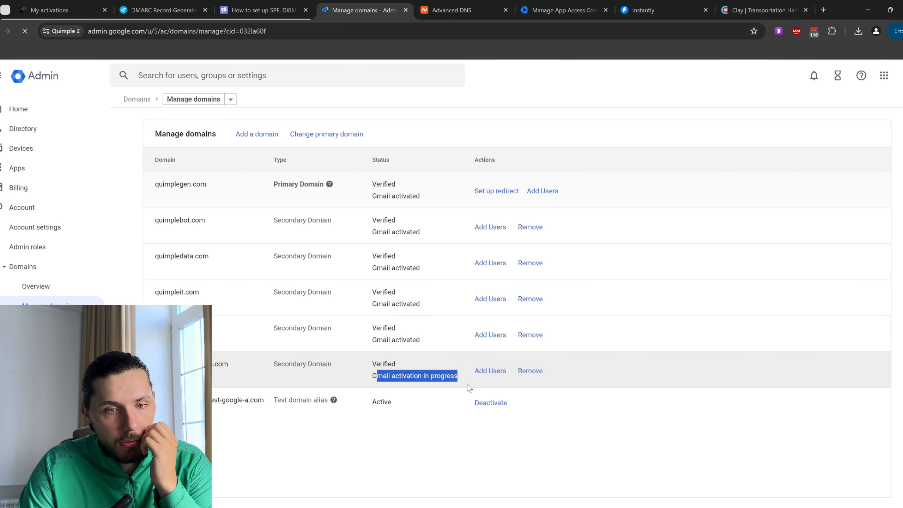
pyautogui.click(202, 376)
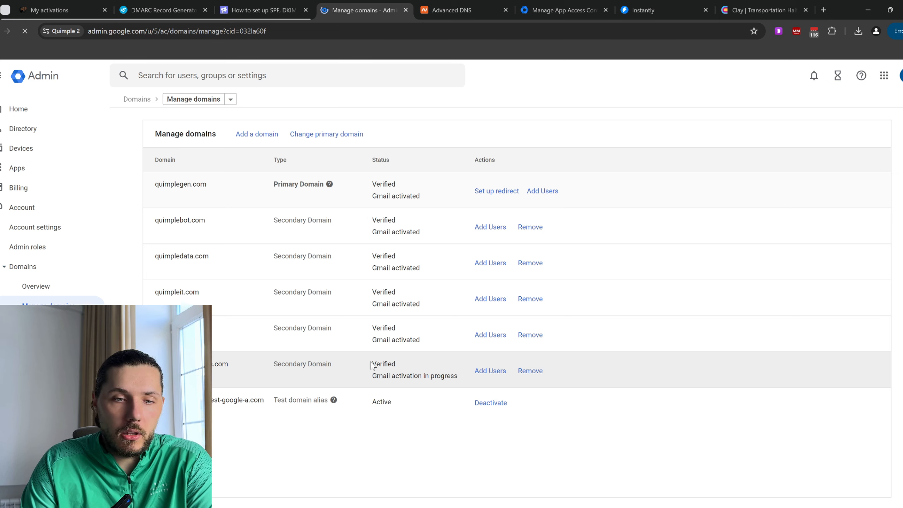
# - Compare the activated and 'Gmail activation in progress' domains, then search Admin settings for 'dkim'
pyautogui.moveTo(371, 361); pyautogui.dragTo(423, 380)
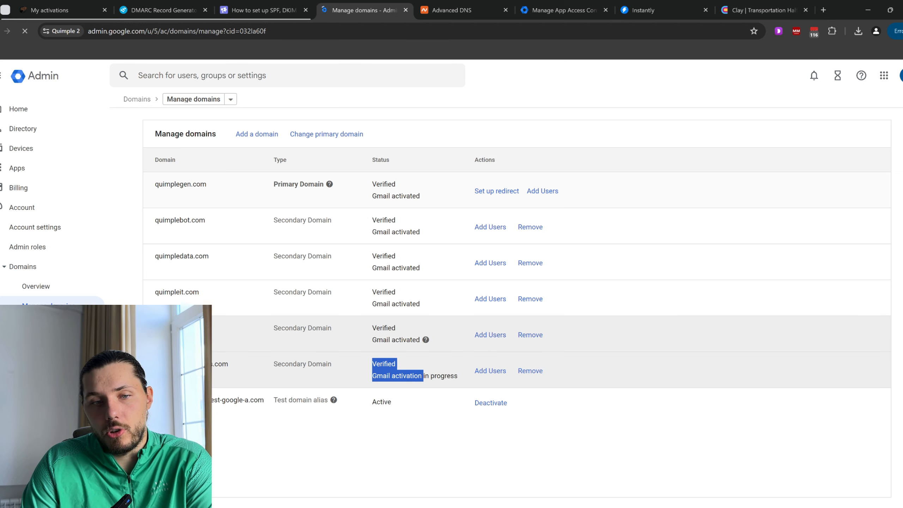
pyautogui.moveTo(371, 325); pyautogui.dragTo(422, 341)
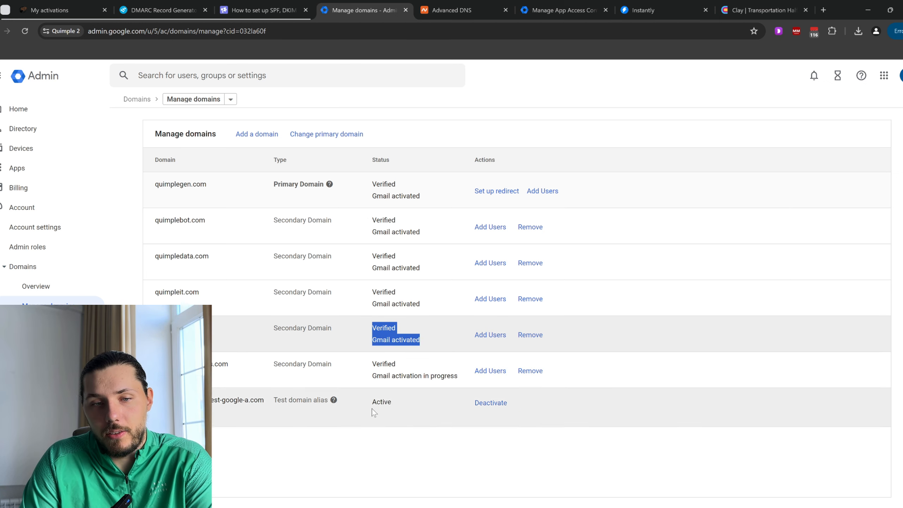
pyautogui.click(378, 451)
pyautogui.moveTo(372, 360); pyautogui.dragTo(458, 378)
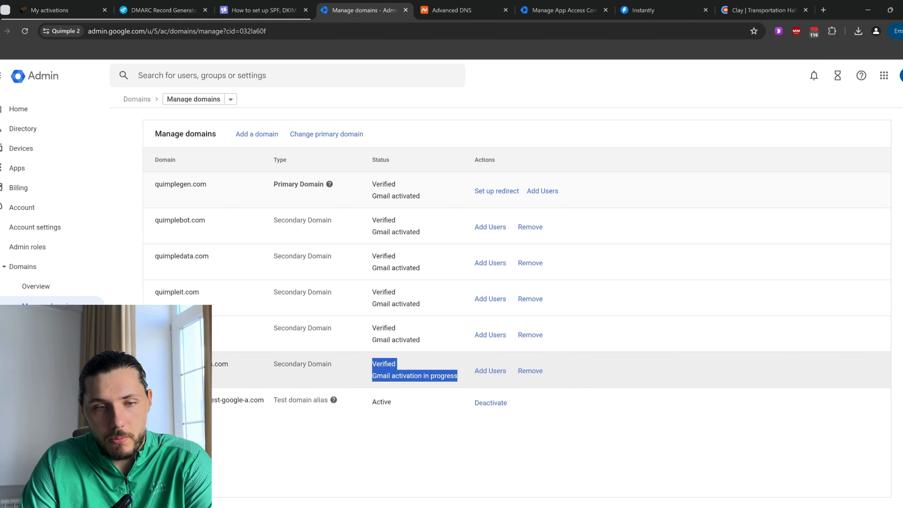
pyautogui.moveTo(371, 376); pyautogui.dragTo(456, 382)
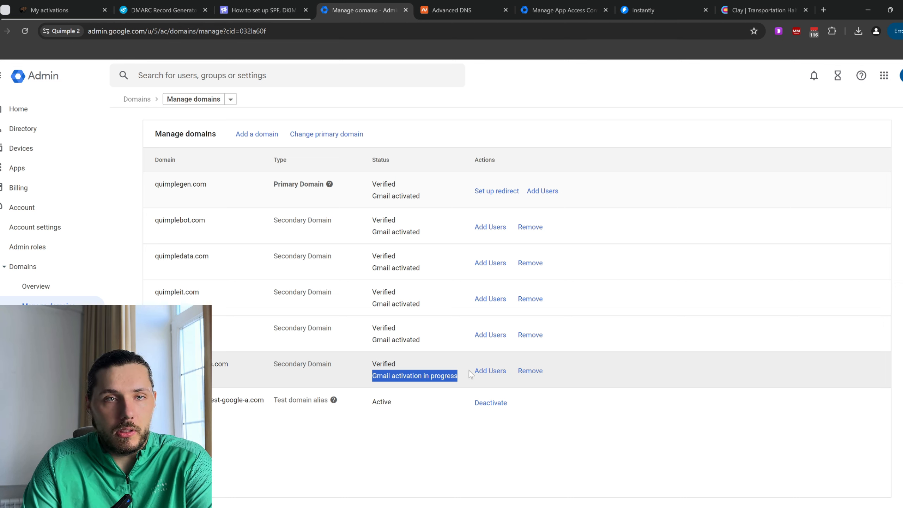
pyautogui.click(298, 76)
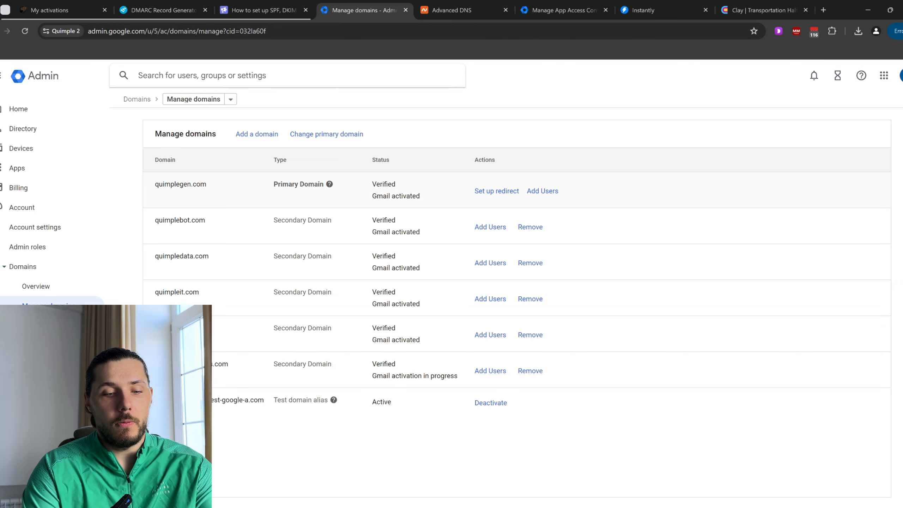
pyautogui.write('dkim')
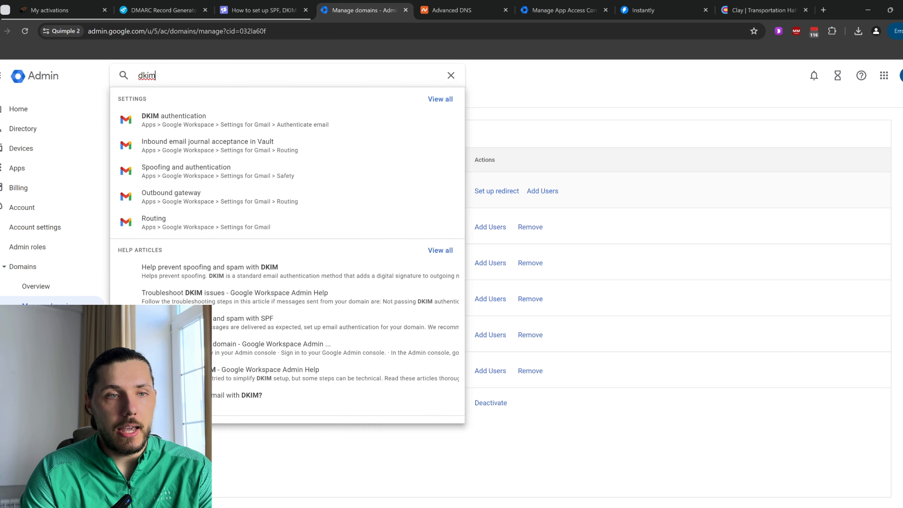
# - Start DKIM authentication for stupidautomations.com from the Authenticate email settings
pyautogui.click(292, 123)
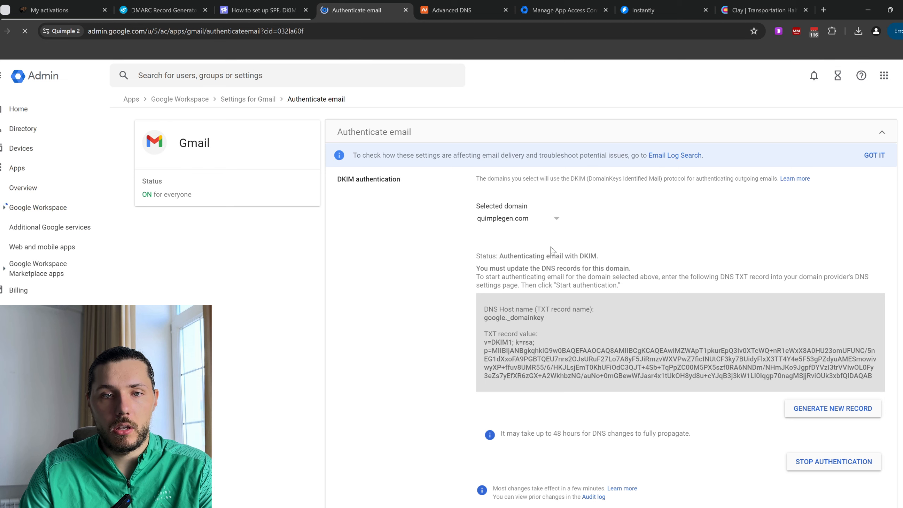
pyautogui.click(551, 217)
pyautogui.click(529, 270)
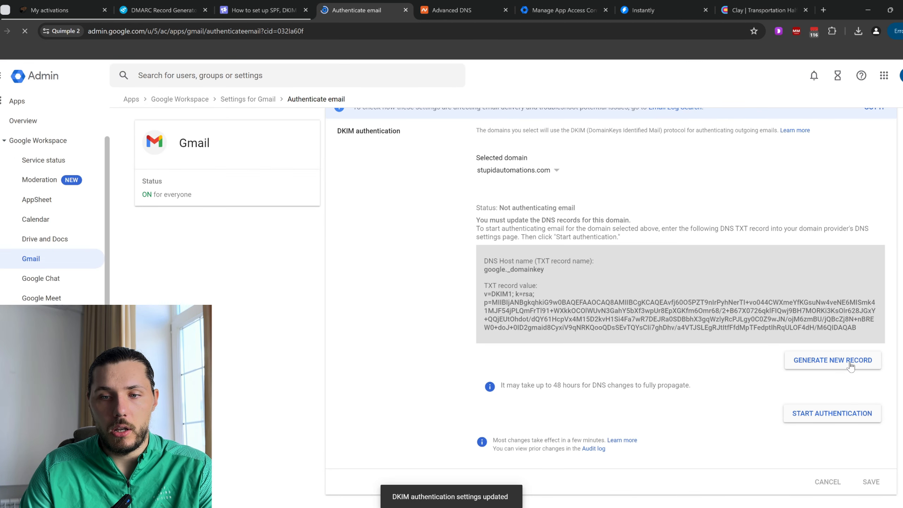
pyautogui.click(845, 414)
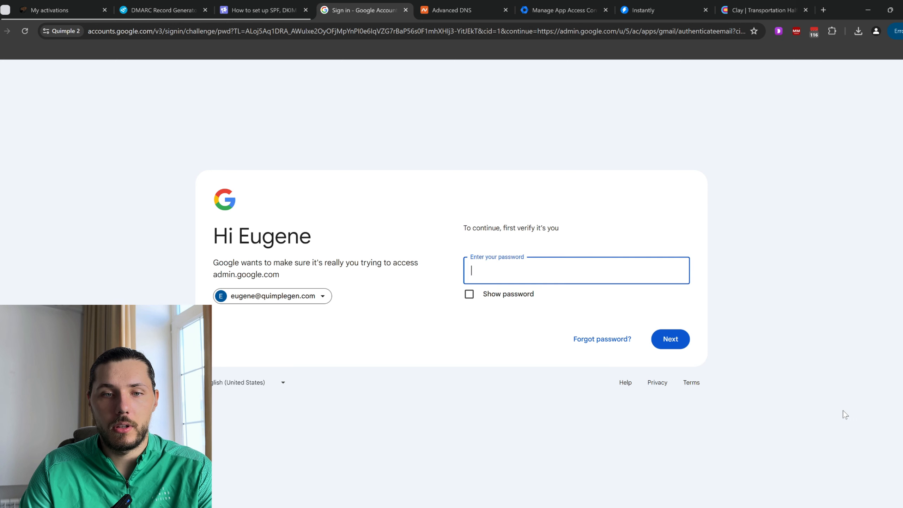
# - Pass the password prompt and request a verification code at the recovery email address
pyautogui.click(670, 338)
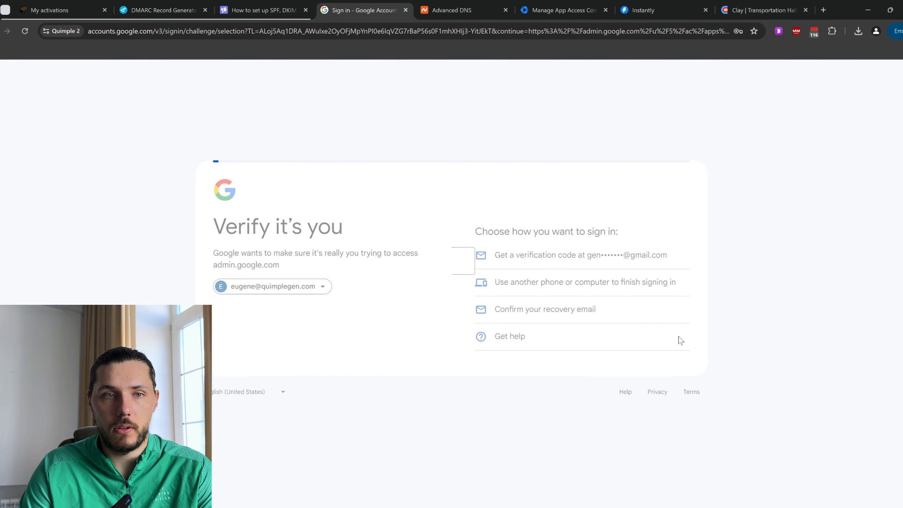
pyautogui.click(638, 256)
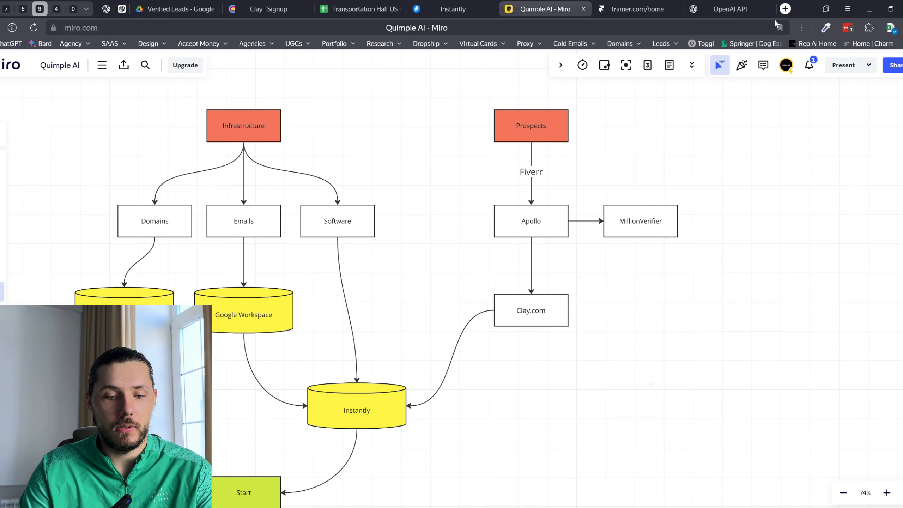
# - Load Gmail in a new tab, switch to the recovery account, and read the Google Verification Code email
pyautogui.hotkey('ctrl', 't')
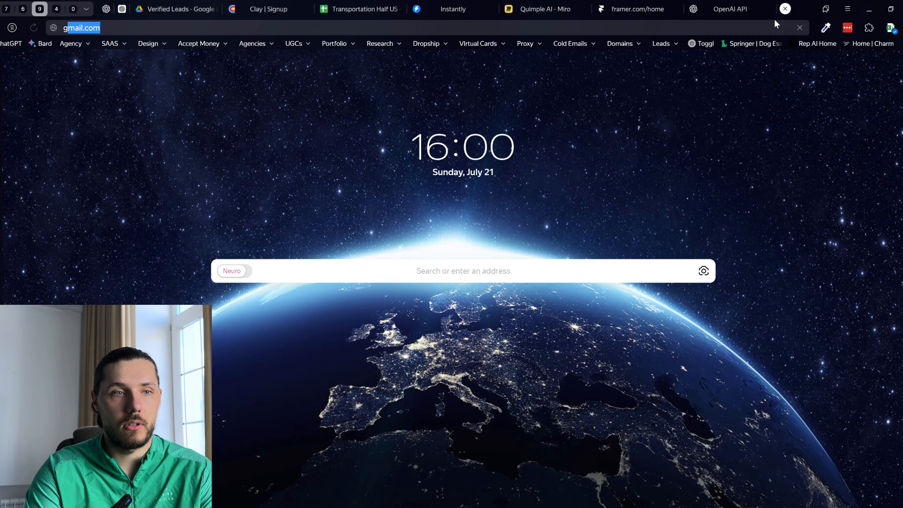
pyautogui.write('gmail')
pyautogui.press('Return')
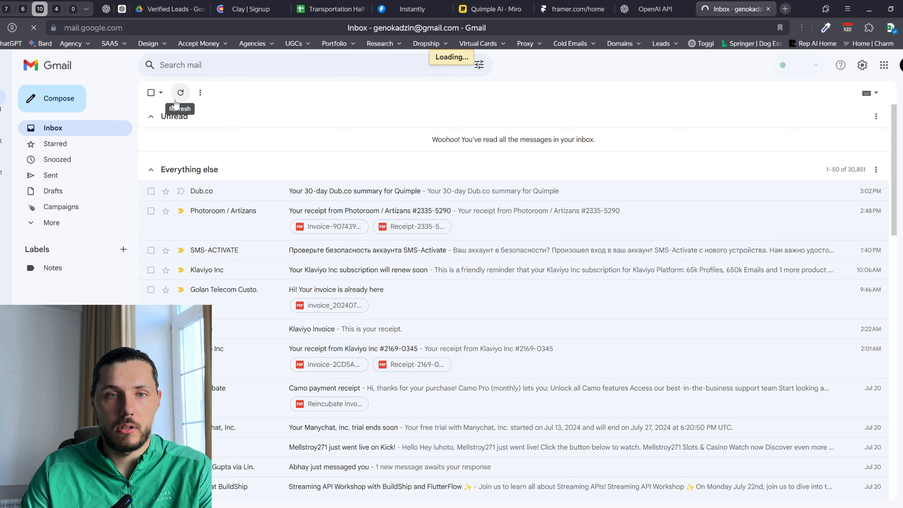
pyautogui.click(179, 101)
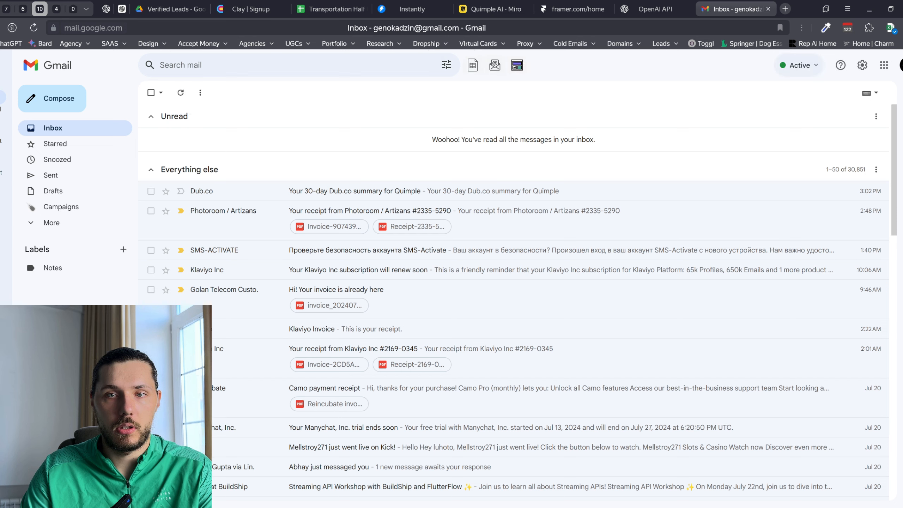
pyautogui.click(901, 66)
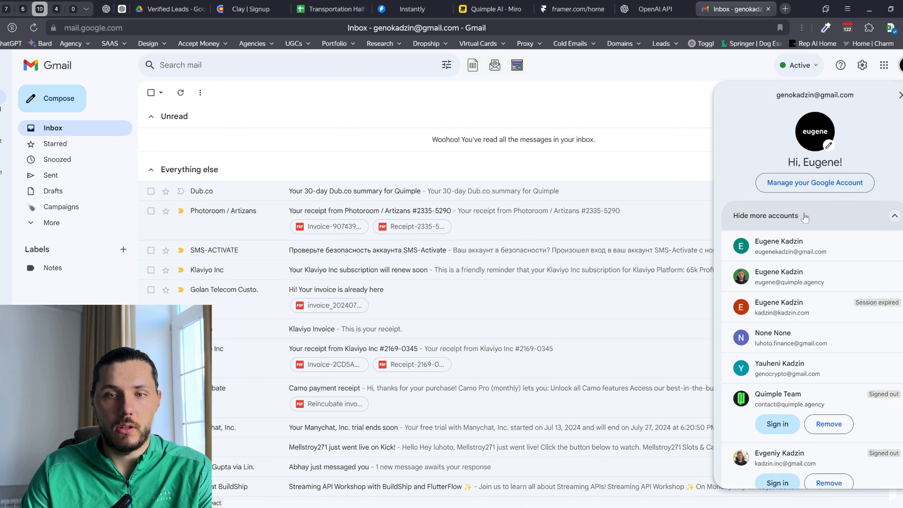
pyautogui.click(814, 303)
pyautogui.click(696, 9)
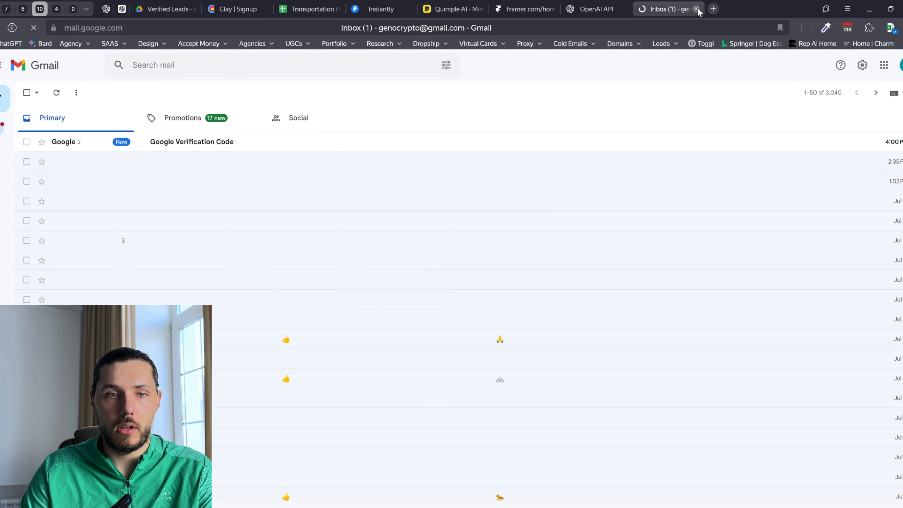
pyautogui.click(197, 142)
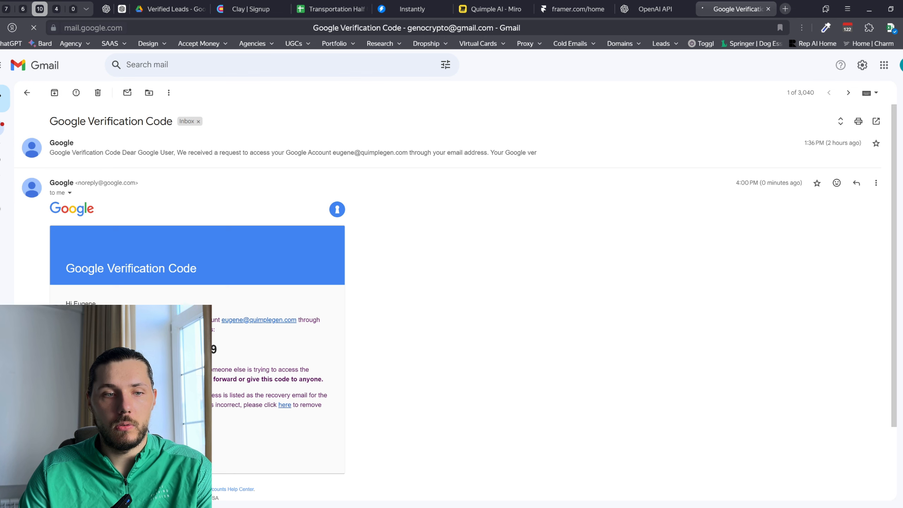
# - Paste the verification code to pass the sign-in check, then review DKIM's 48-hour DNS propagation note
pyautogui.hotkey('alt', 'Tab')
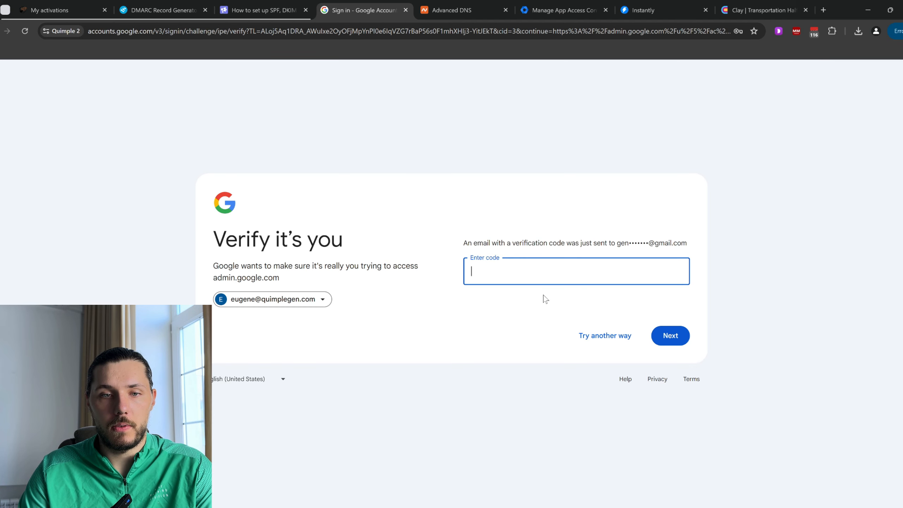
pyautogui.click(674, 335)
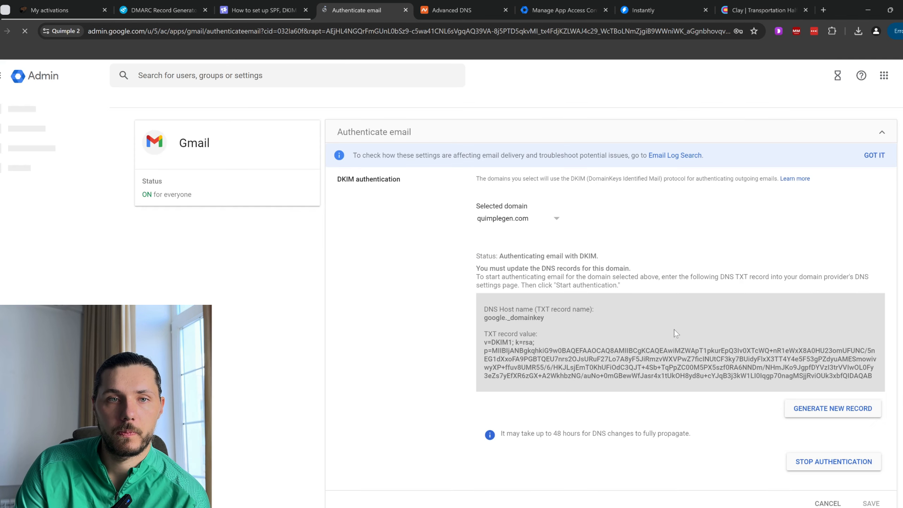
pyautogui.scroll(-2, 674, 330)
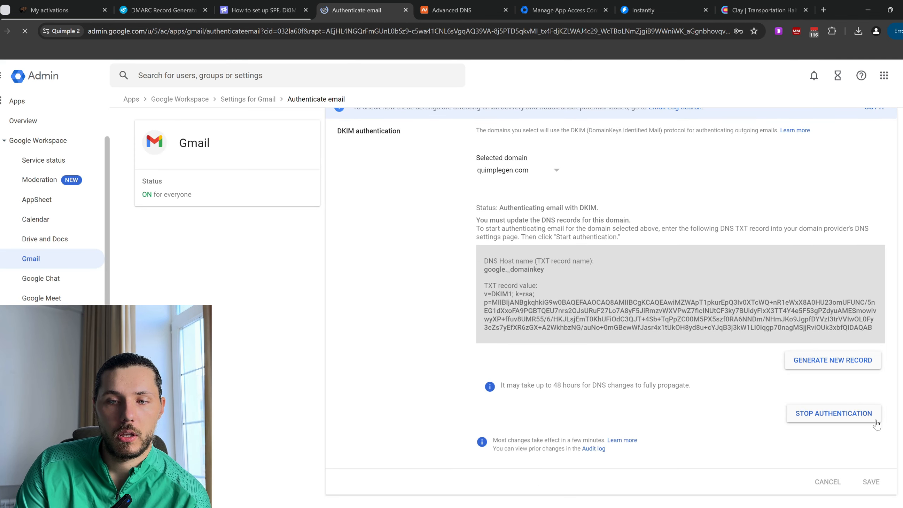
pyautogui.moveTo(520, 385); pyautogui.dragTo(691, 385)
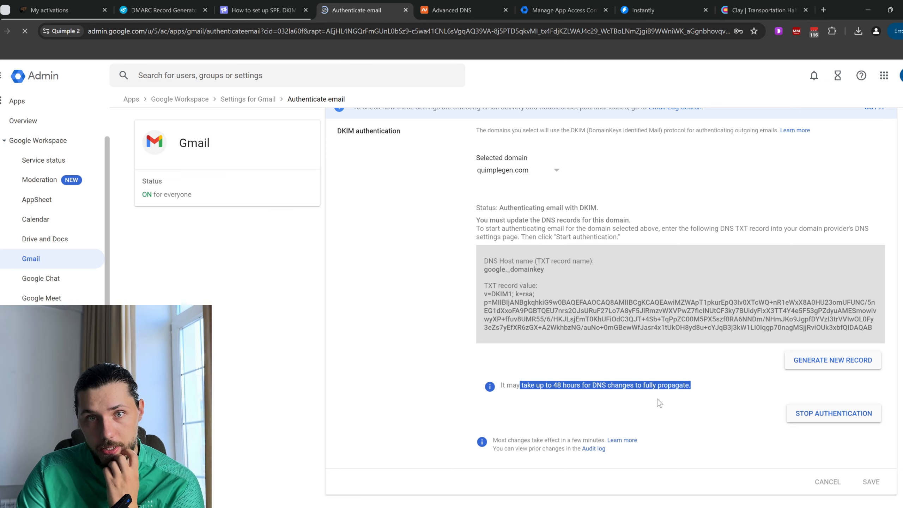
pyautogui.hotkey('ctrl', 'Tab')
pyautogui.hotkey('ctrl', 'Tab')
pyautogui.hotkey('ctrl', 'Tab')
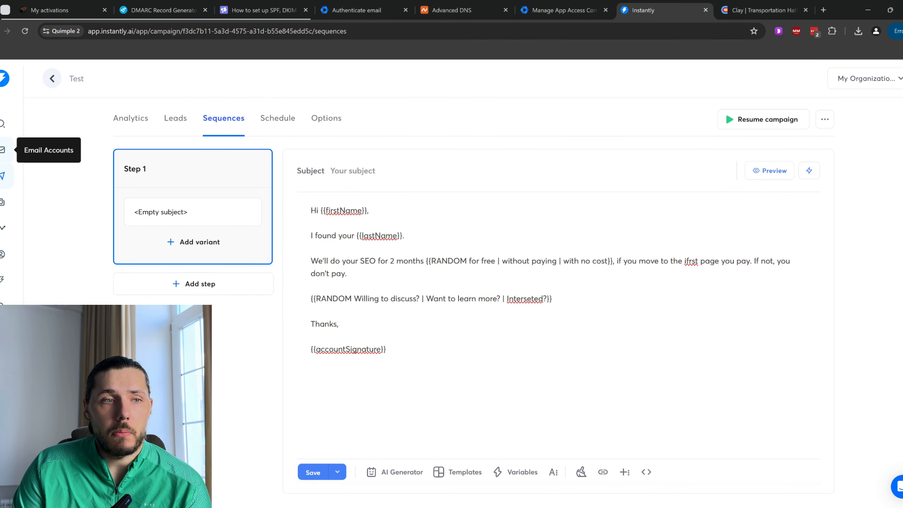
# - Run Test domain setup on Email Accounts and confirm MX, SPF, DKIM and DMARC are set up
pyautogui.click(3, 150)
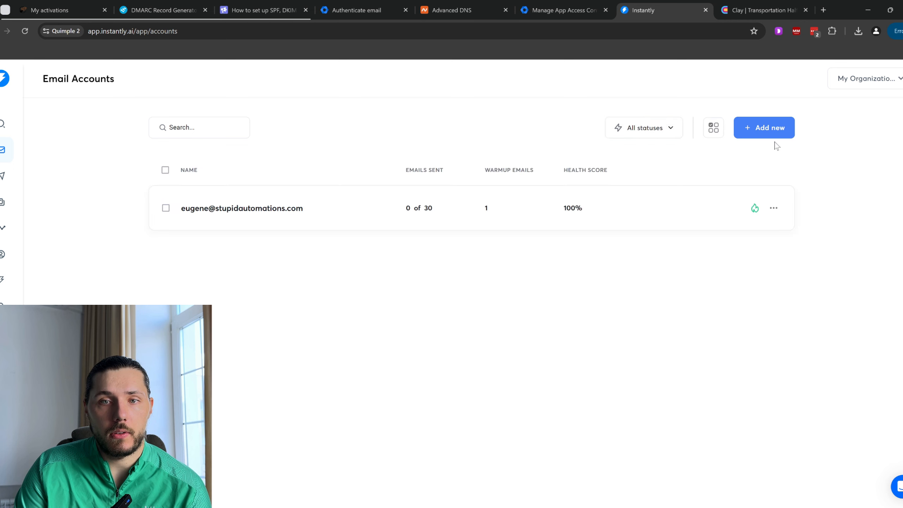
pyautogui.click(713, 129)
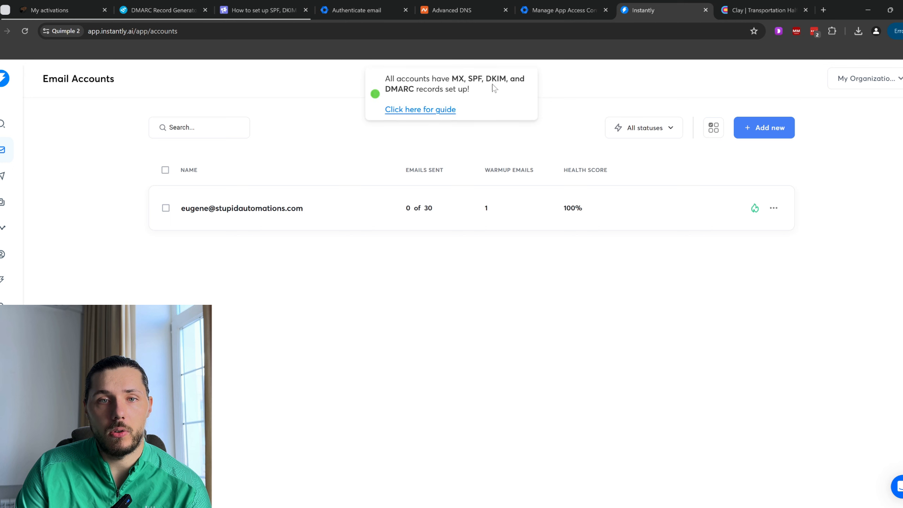
pyautogui.moveTo(452, 78); pyautogui.dragTo(494, 93)
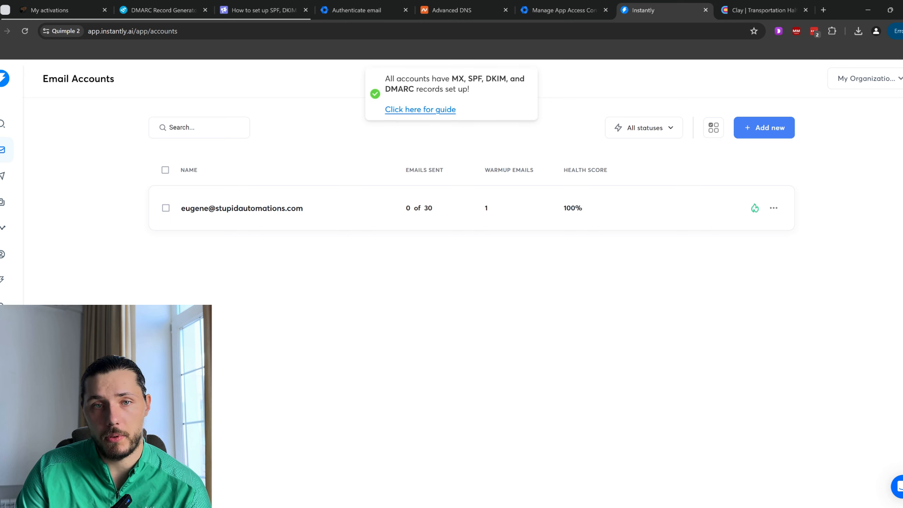
pyautogui.doubleClick(475, 79)
pyautogui.click(475, 79)
pyautogui.doubleClick(400, 89)
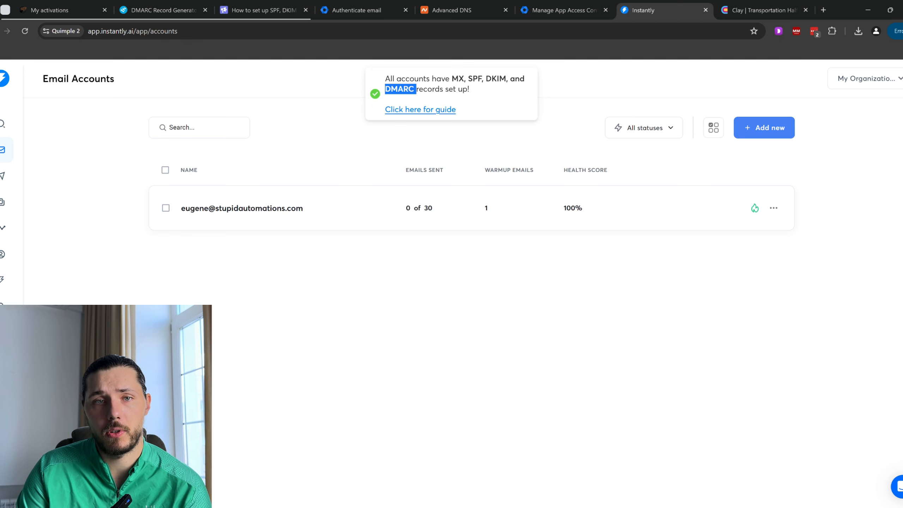
pyautogui.doubleClick(458, 79)
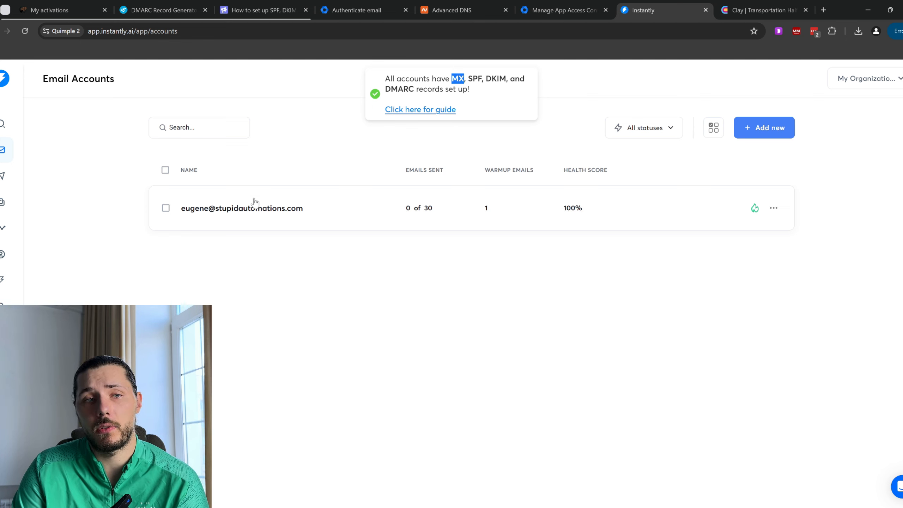
# - Glance back at Google Admin's DKIM page, then return to Instantly's Email Accounts page
pyautogui.click(547, 14)
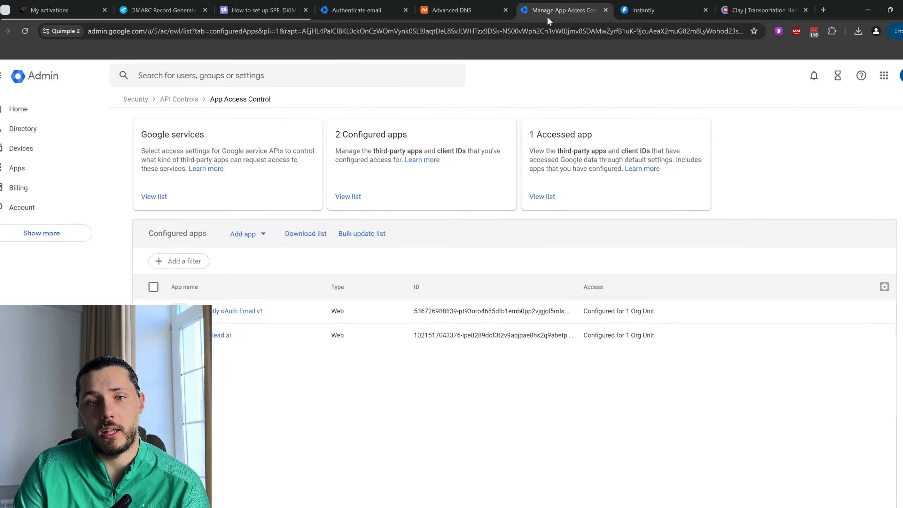
pyautogui.click(359, 10)
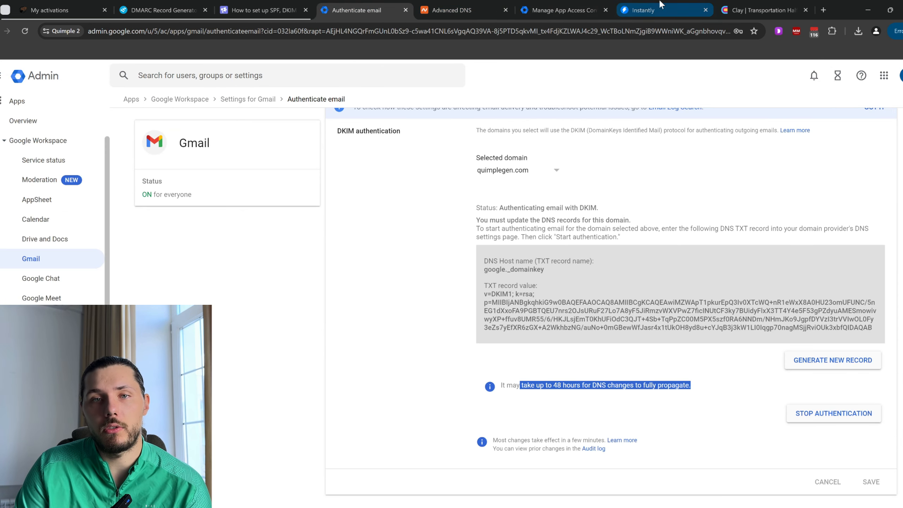
pyautogui.click(640, 7)
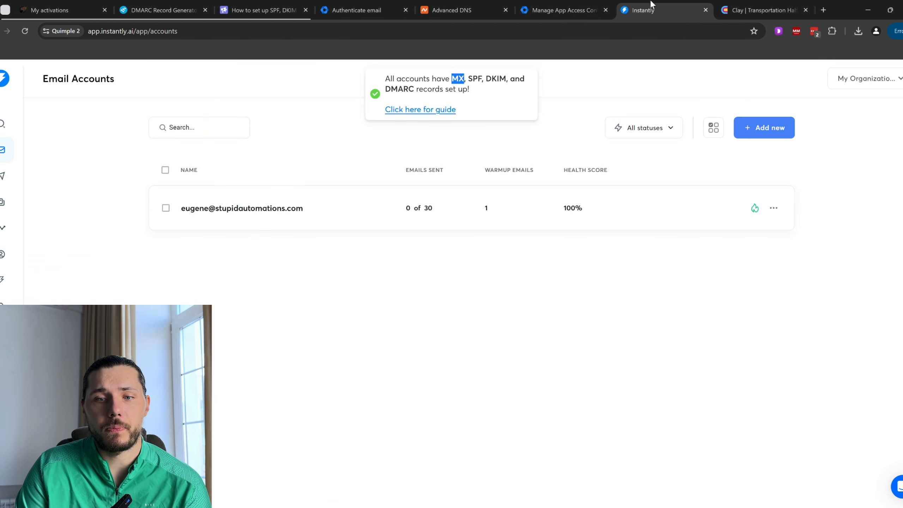